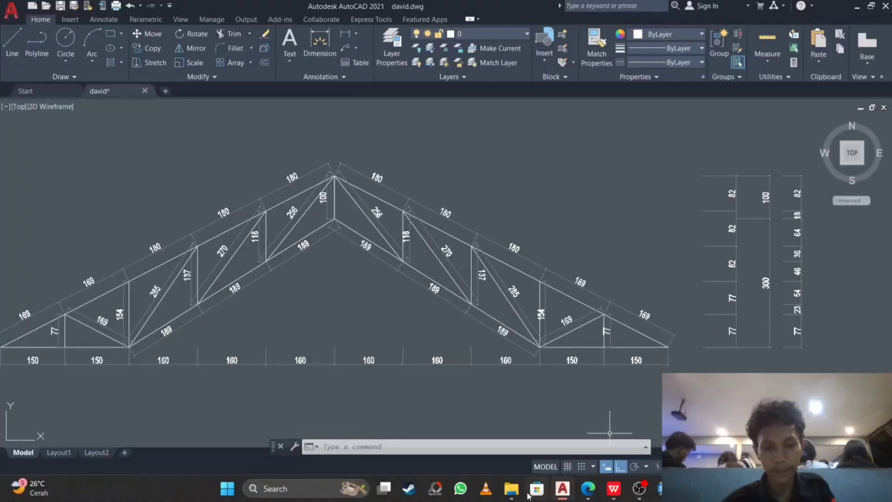
# Check the truss assignment sheet with its loads, spans and steel profiles, and return to the AutoCAD drawing.
pyautogui.click(586, 496)
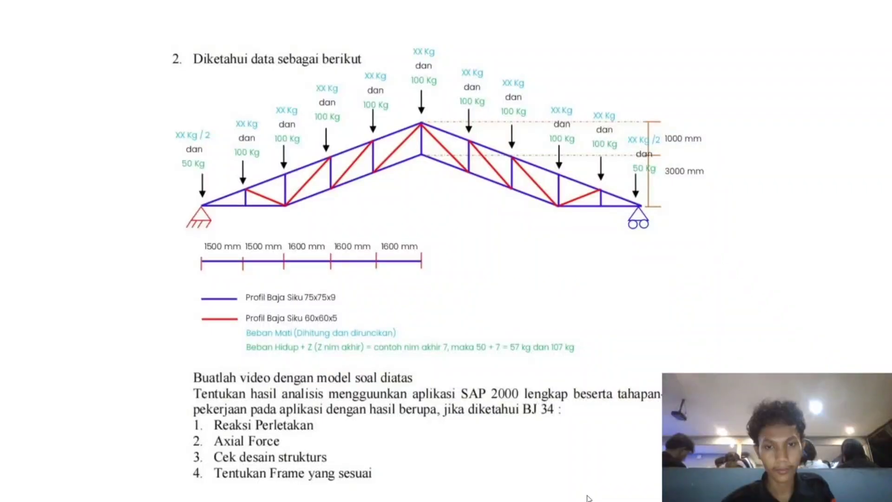
pyautogui.press('super')
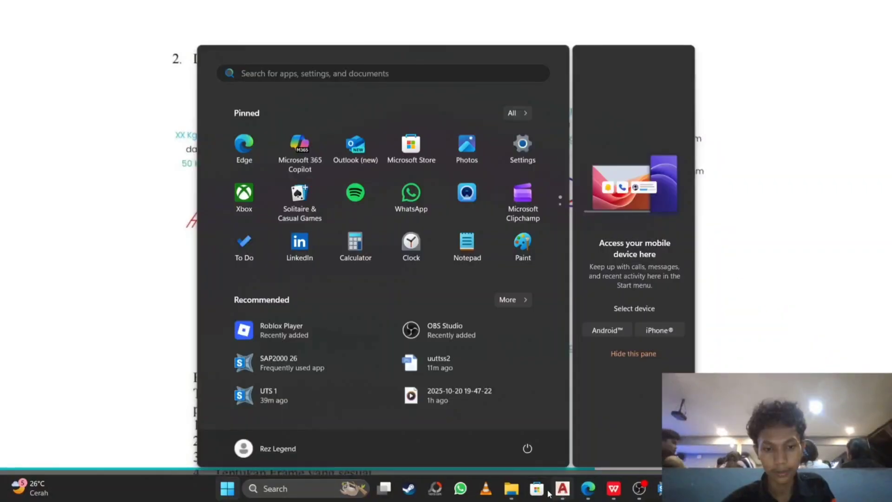
pyautogui.click(561, 489)
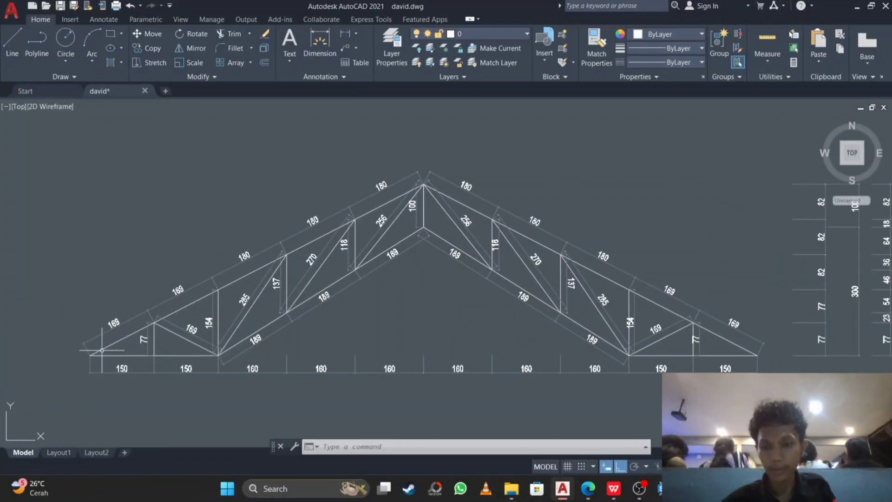
# Examine the member lengths, bay widths and height dimensions of the dimensioned roof truss in david.dwg.
pyautogui.scroll(2, 99, 351)
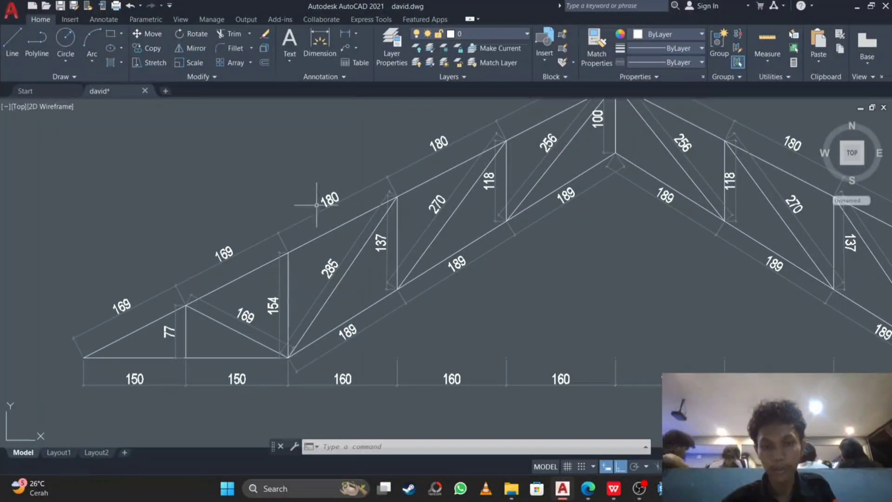
pyautogui.scroll(-2, 318, 295)
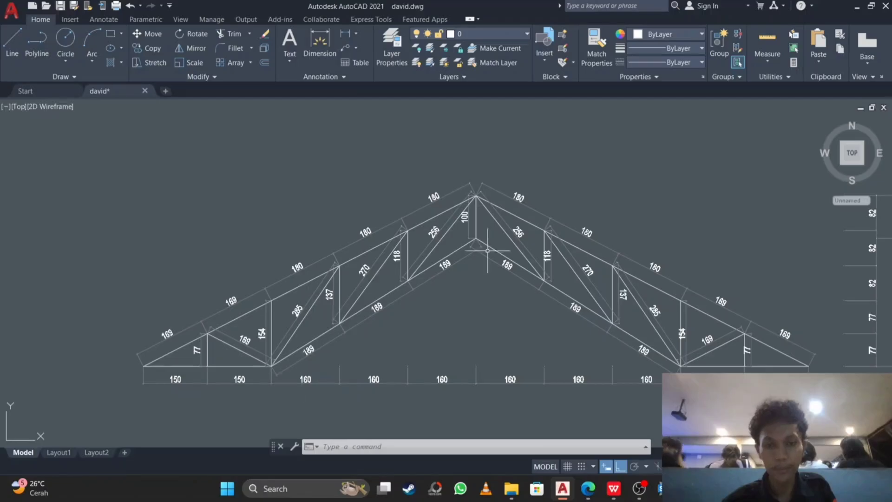
pyautogui.scroll(-2, 487, 251)
pyautogui.moveTo(607, 265); pyautogui.dragTo(442, 280, button='middle')
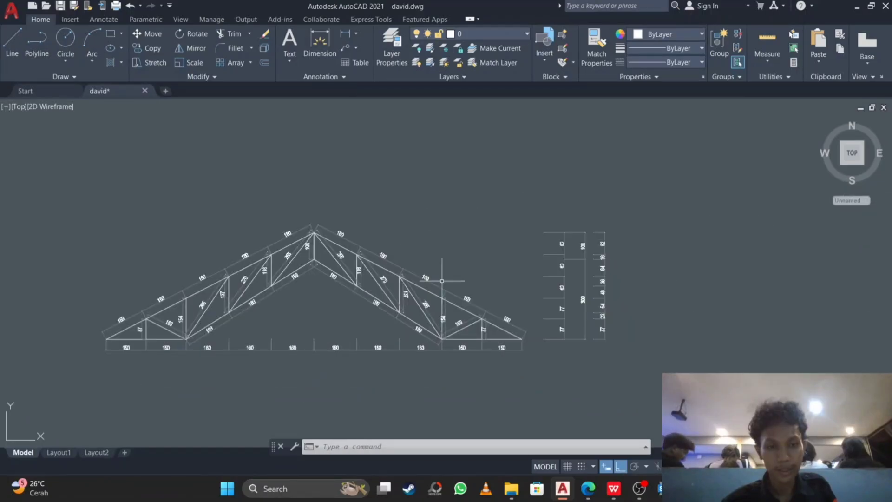
pyautogui.scroll(2, 487, 286)
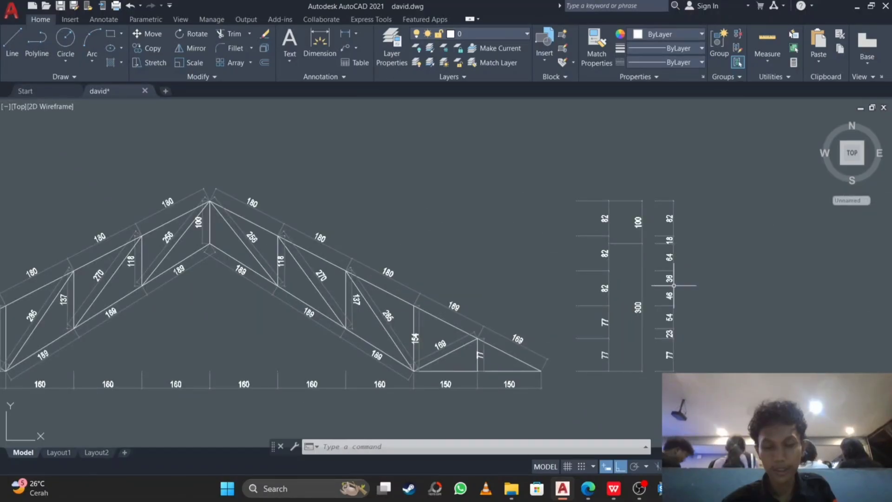
pyautogui.scroll(2, 672, 370)
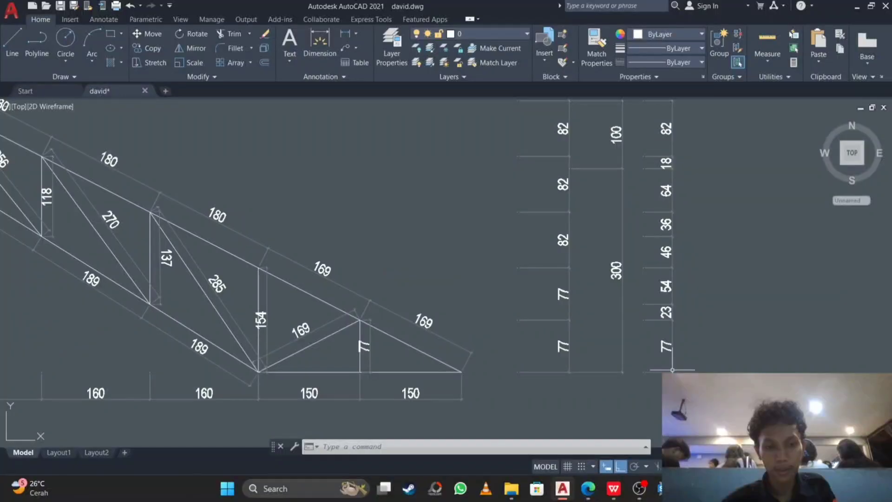
pyautogui.scroll(-2, 660, 334)
pyautogui.scroll(2, 532, 359)
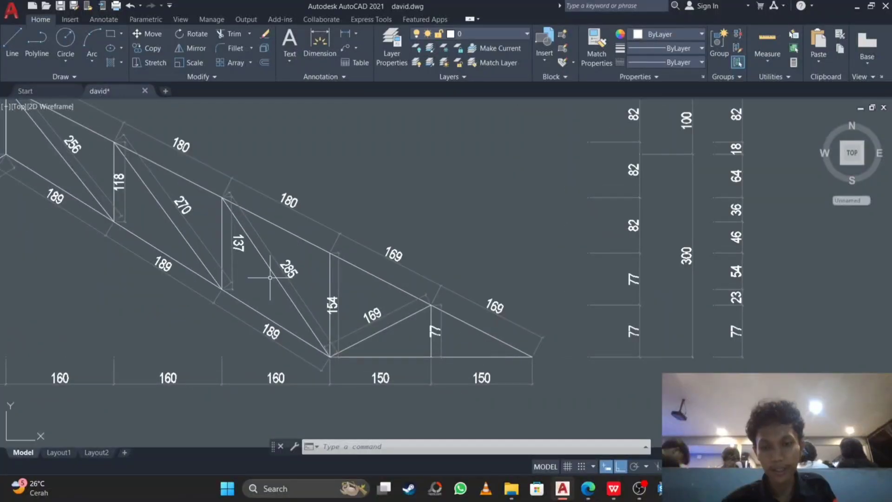
pyautogui.scroll(-2, 190, 264)
pyautogui.moveTo(189, 258); pyautogui.dragTo(282, 284, button='middle')
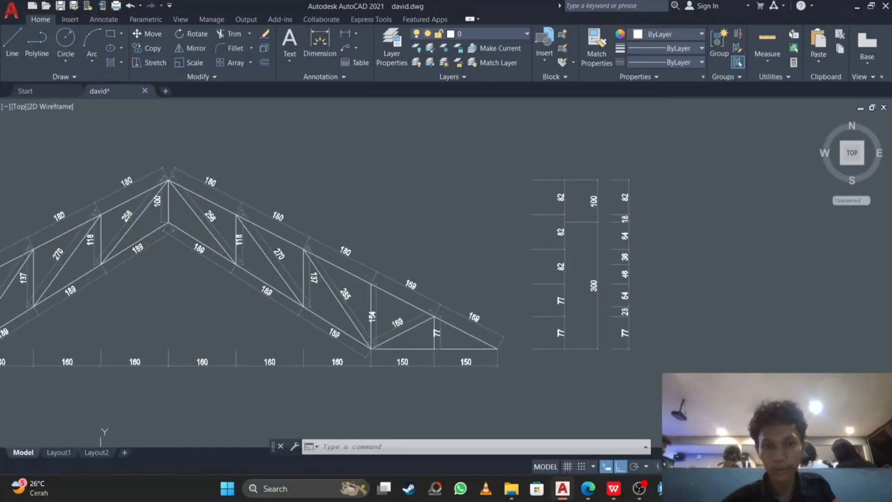
pyautogui.scroll(-2, 272, 247)
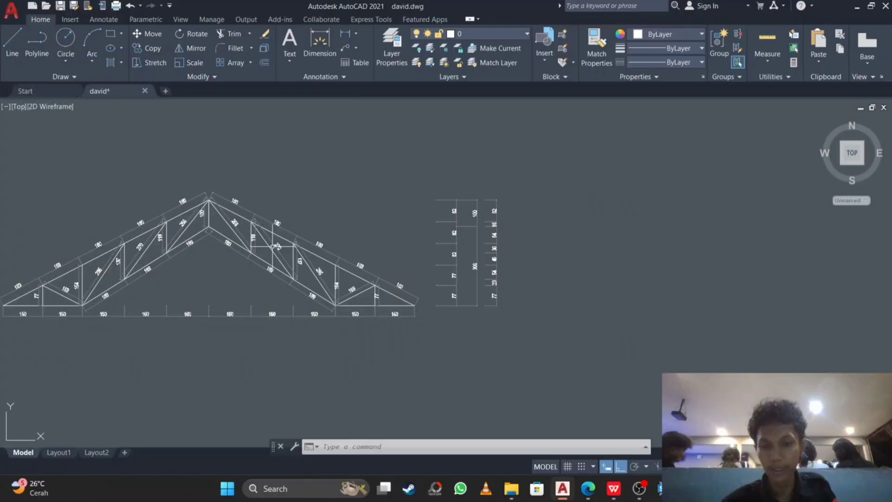
pyautogui.moveTo(272, 246); pyautogui.dragTo(416, 269, button='middle')
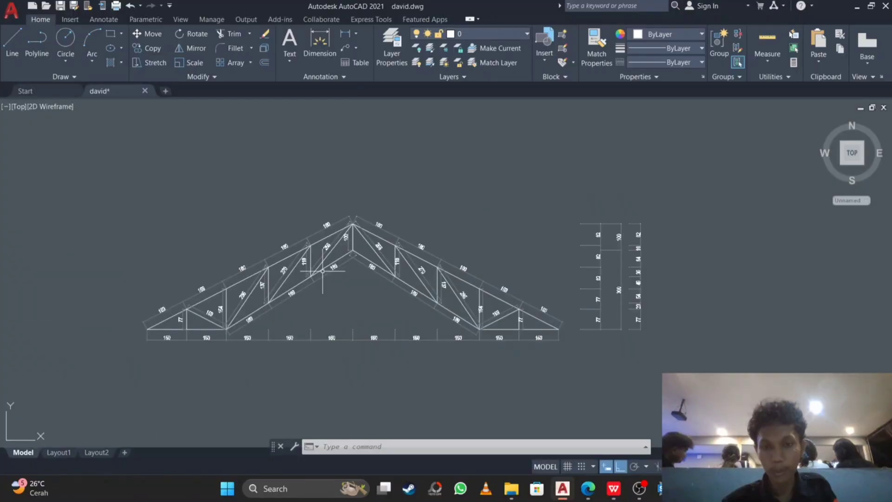
# Examine the other roof truss with its "batang" member labels and grid bubbles A to K.
pyautogui.moveTo(322, 271); pyautogui.dragTo(332, 298, button='middle')
pyautogui.scroll(-2, 290, 324)
pyautogui.moveTo(289, 325); pyautogui.dragTo(659, 278, button='middle')
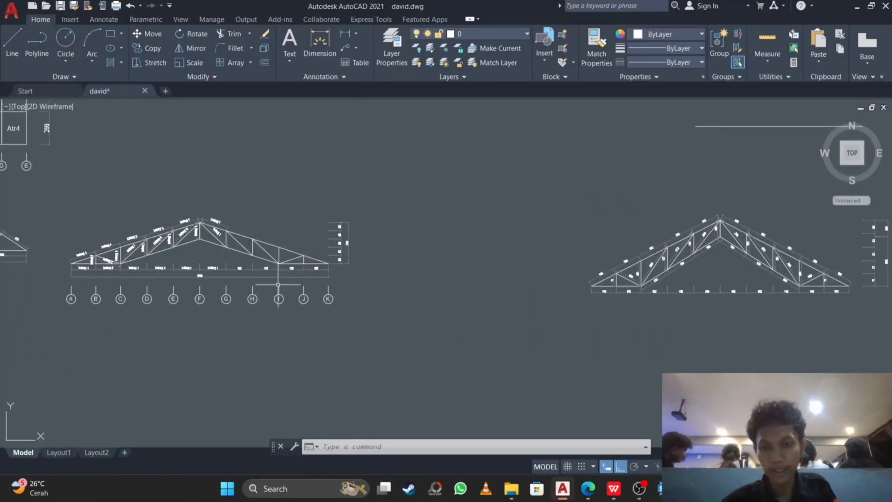
pyautogui.scroll(2, 222, 283)
pyautogui.moveTo(223, 283); pyautogui.dragTo(412, 306, button='middle')
pyautogui.scroll(2, 333, 285)
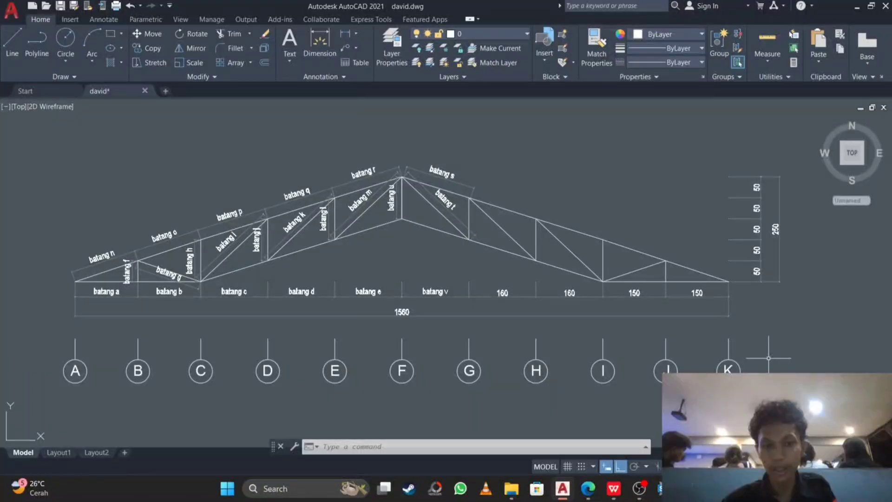
pyautogui.moveTo(355, 211); pyautogui.dragTo(412, 263, button='middle')
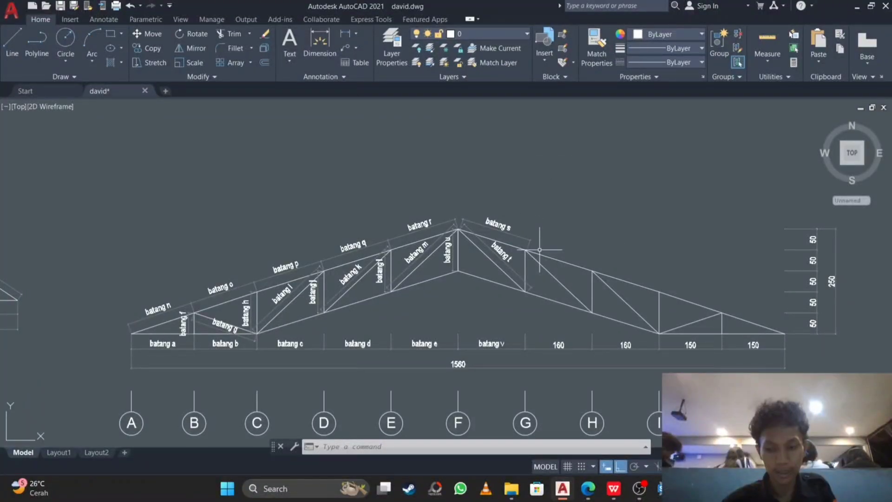
pyautogui.scroll(-2, 428, 293)
pyautogui.scroll(2, 371, 307)
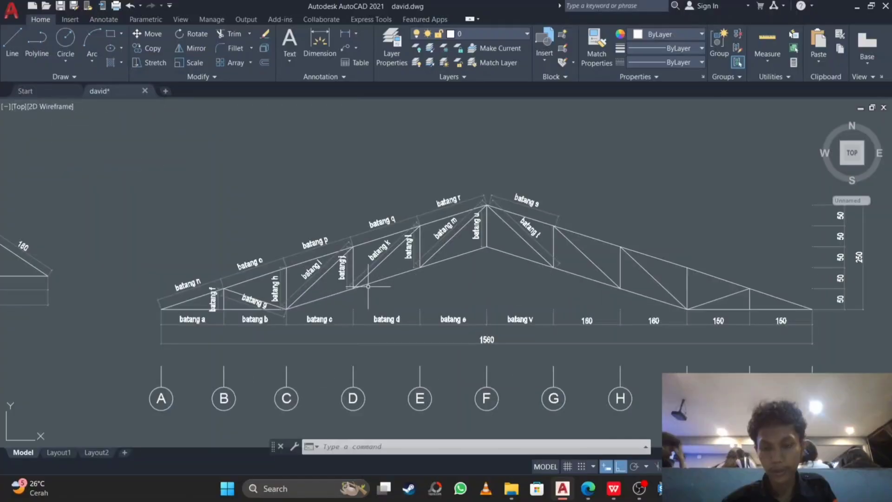
pyautogui.scroll(-2, 565, 208)
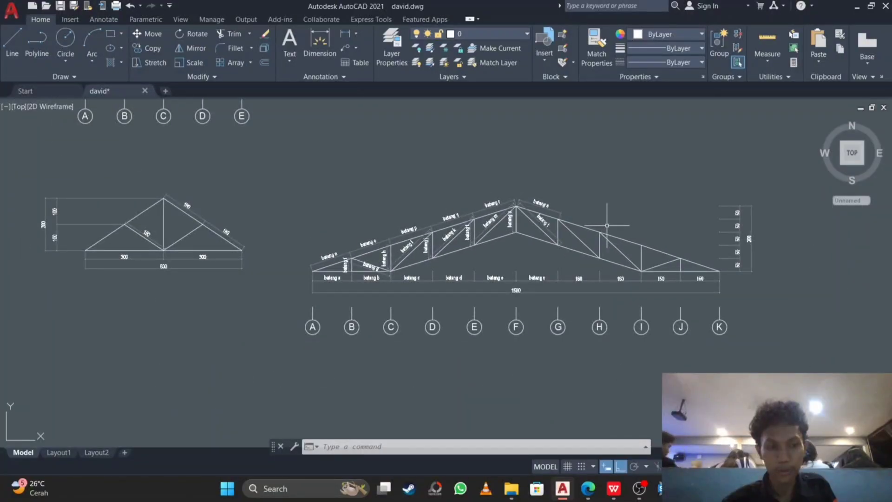
pyautogui.moveTo(607, 225); pyautogui.dragTo(527, 252, button='middle')
pyautogui.scroll(-2, 344, 274)
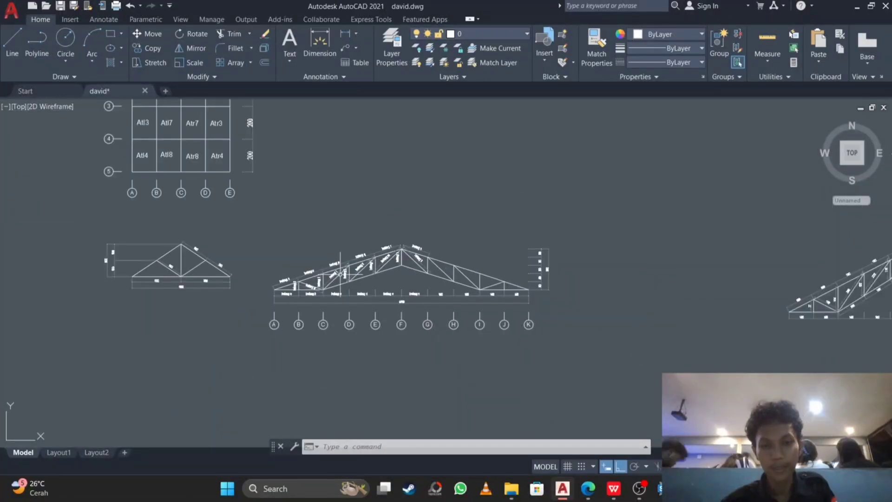
pyautogui.scroll(2, 359, 272)
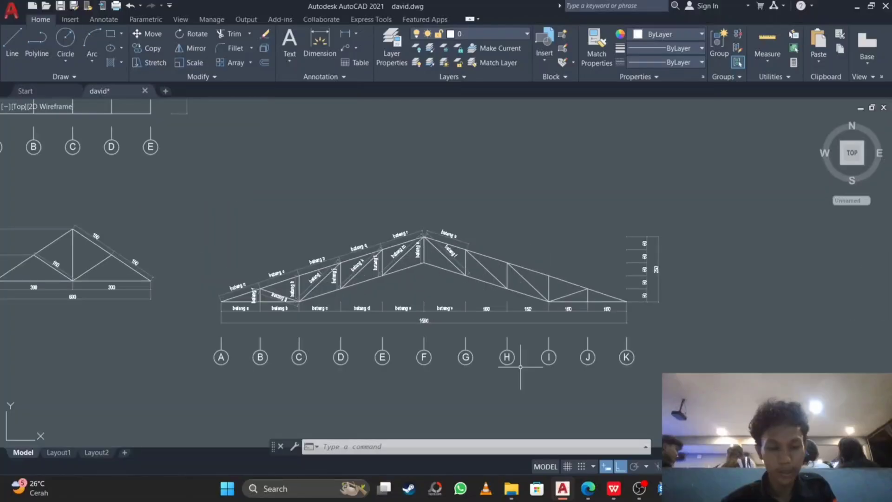
pyautogui.moveTo(692, 324); pyautogui.dragTo(307, 245, button='middle')
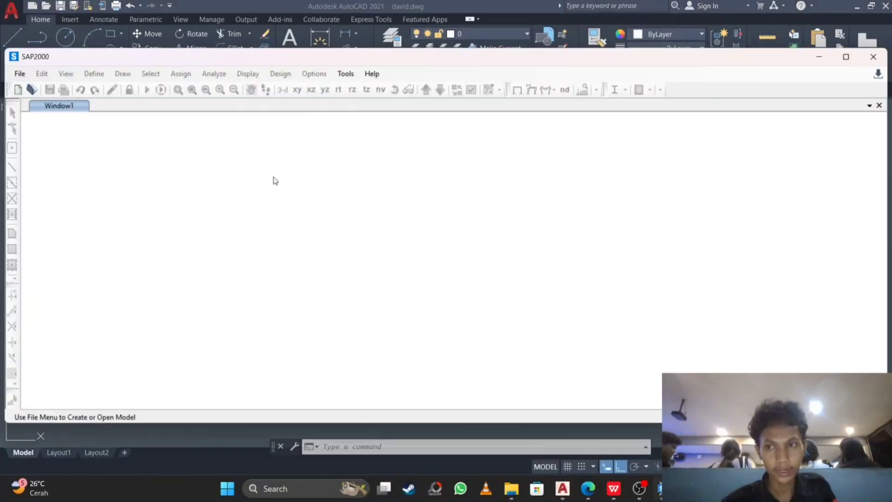
# Switch to SAP2000 and start a new model from the Grid Only template with default units KN, m, C.
pyautogui.click(19, 75)
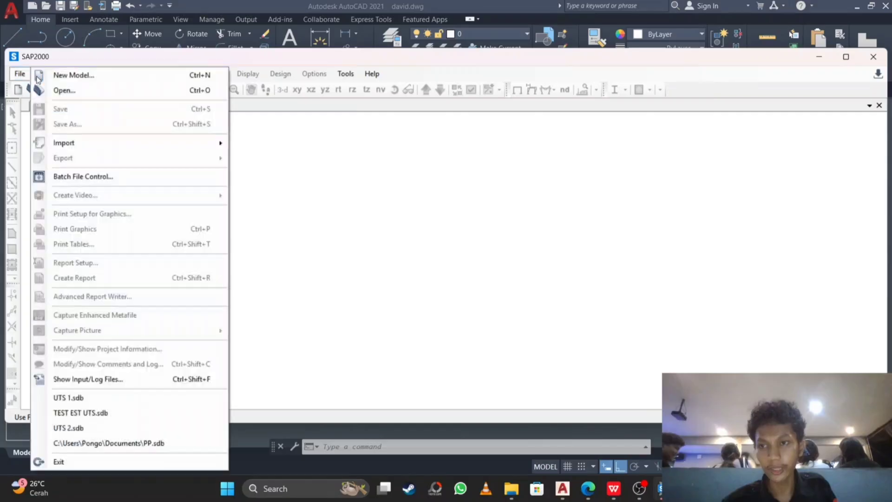
pyautogui.click(59, 76)
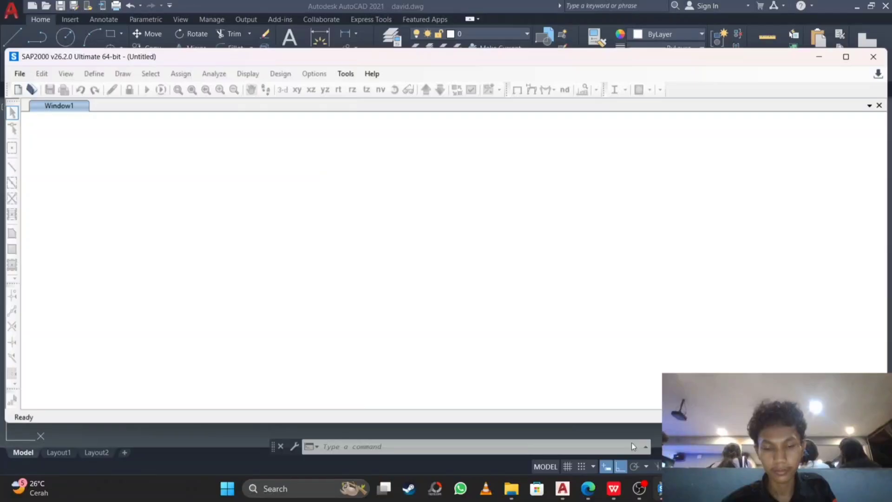
pyautogui.hotkey('ctrl', 'n')
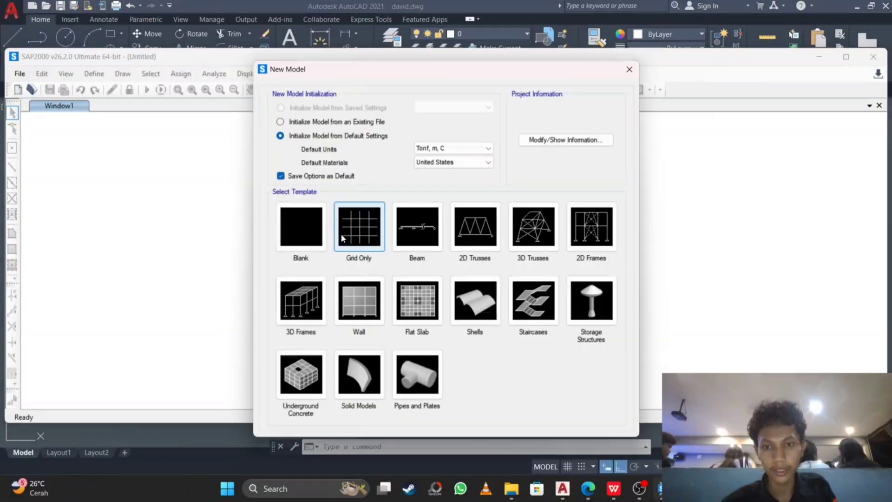
pyautogui.click(445, 148)
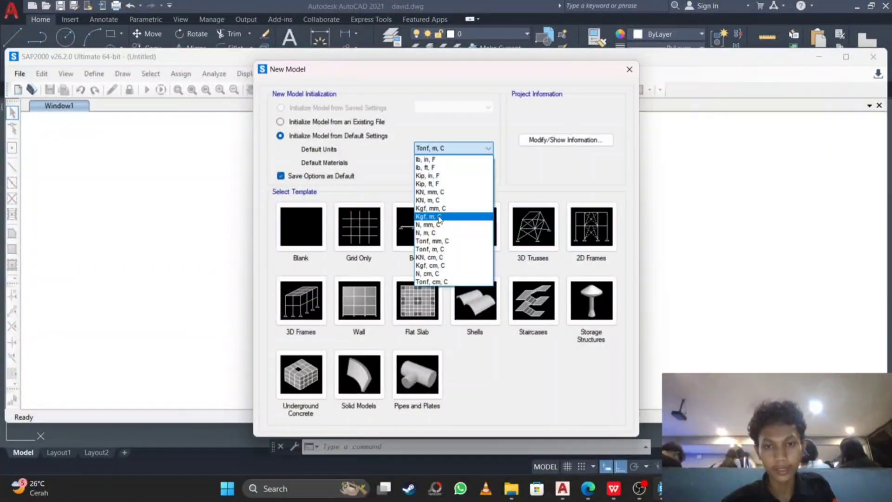
pyautogui.click(447, 199)
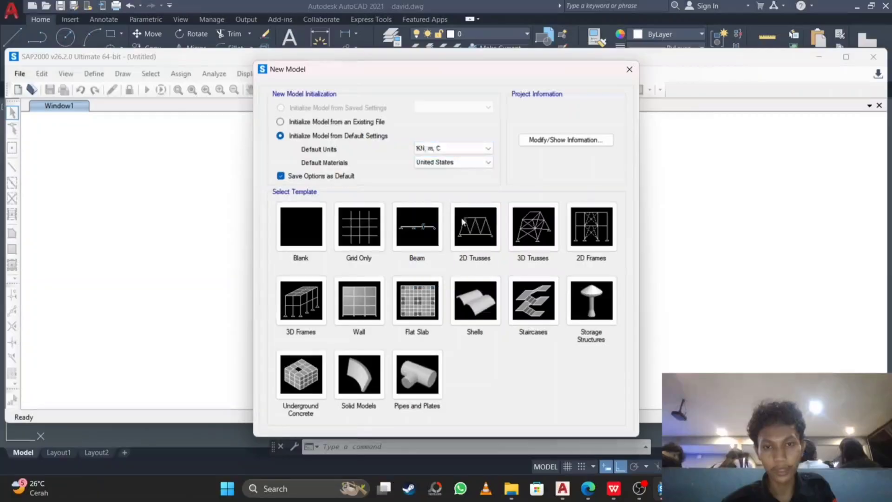
pyautogui.click(364, 239)
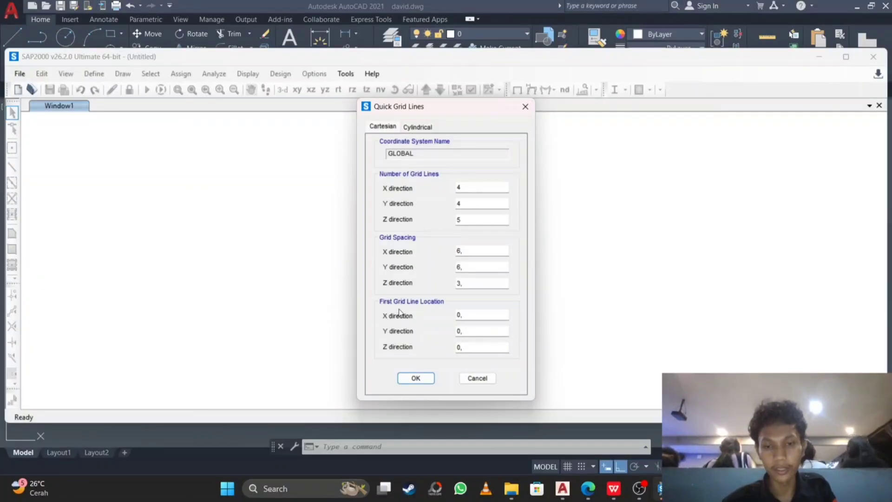
pyautogui.click(468, 314)
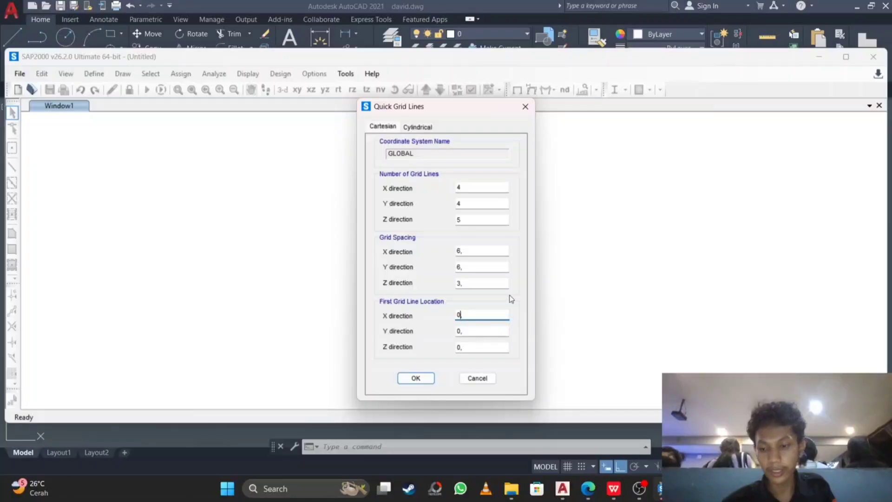
pyautogui.press('BackSpace')
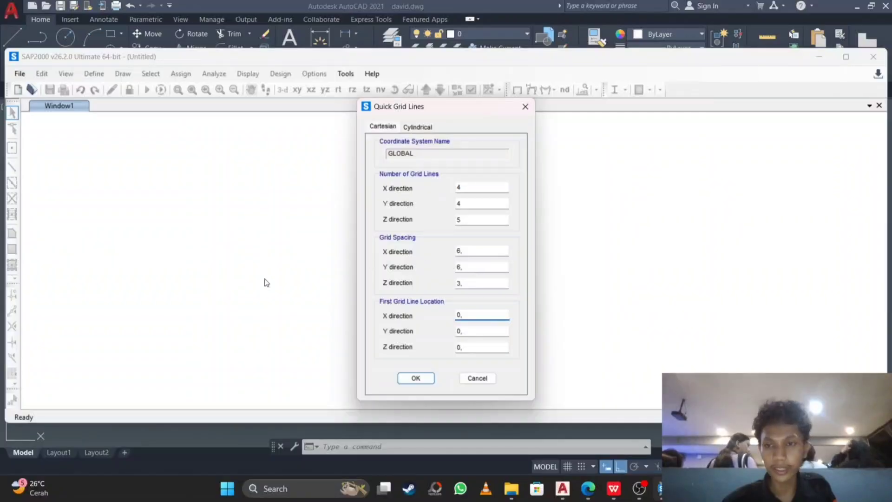
pyautogui.write(',')
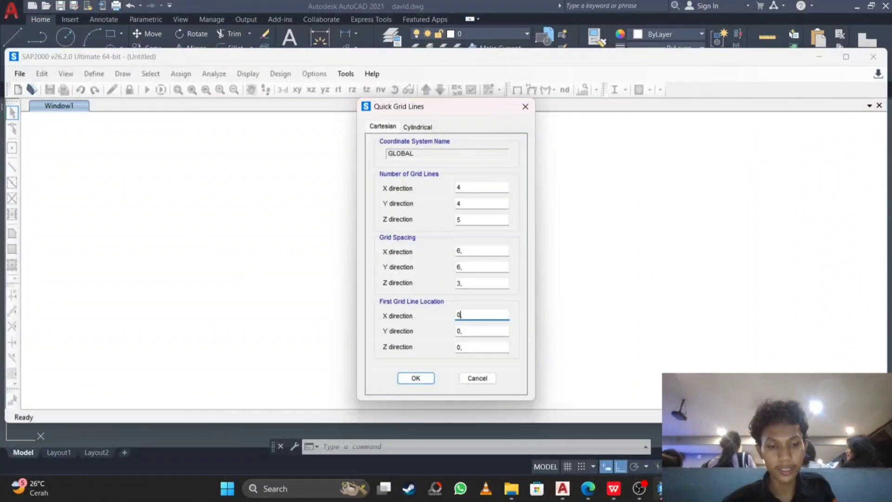
# Return to the AutoCAD drawing and examine the dimensioned truss's bay widths and height dimensions.
pyautogui.click(563, 491)
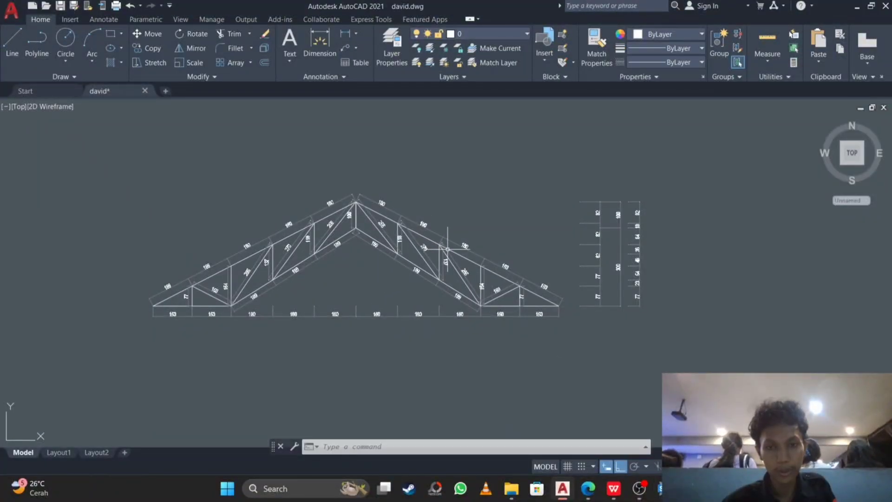
pyautogui.scroll(2, 535, 300)
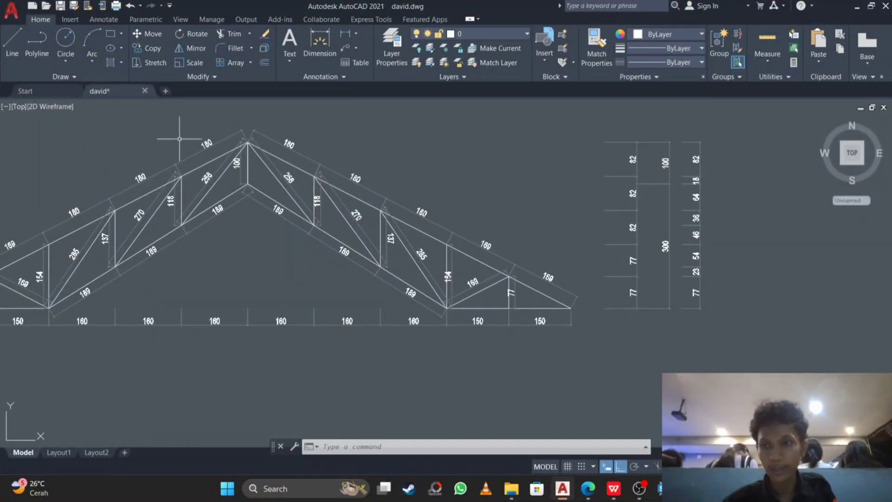
pyautogui.moveTo(239, 199)
pyautogui.mouseDown(button='middle')
pyautogui.moveTo(288, 219)
pyautogui.moveTo(465, 219)
pyautogui.mouseUp(button='middle')
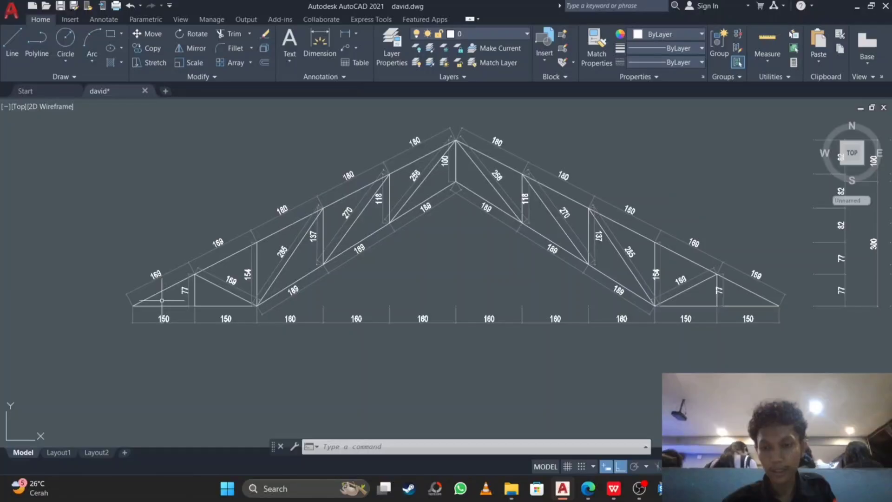
pyautogui.scroll(-2, 161, 320)
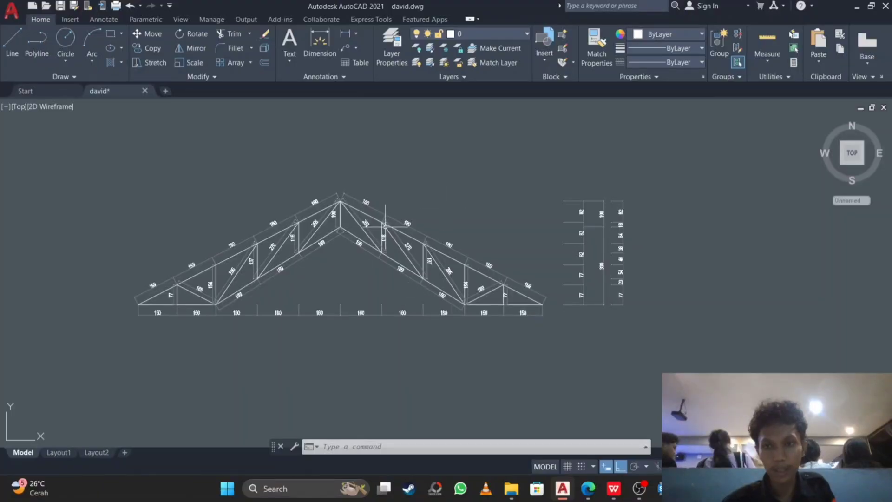
pyautogui.scroll(3, 453, 271)
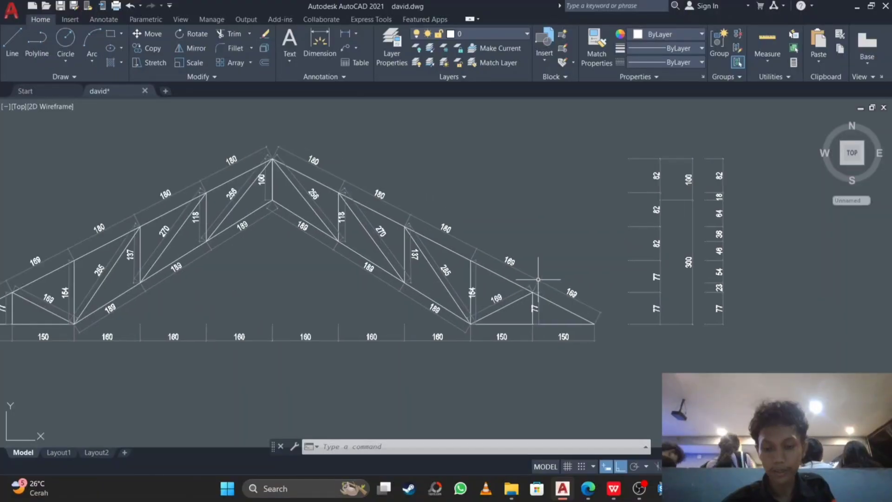
# Draw horizontal construction lines through the truss joints at every height level, from the bottom chord to the ridge.
pyautogui.write('x')
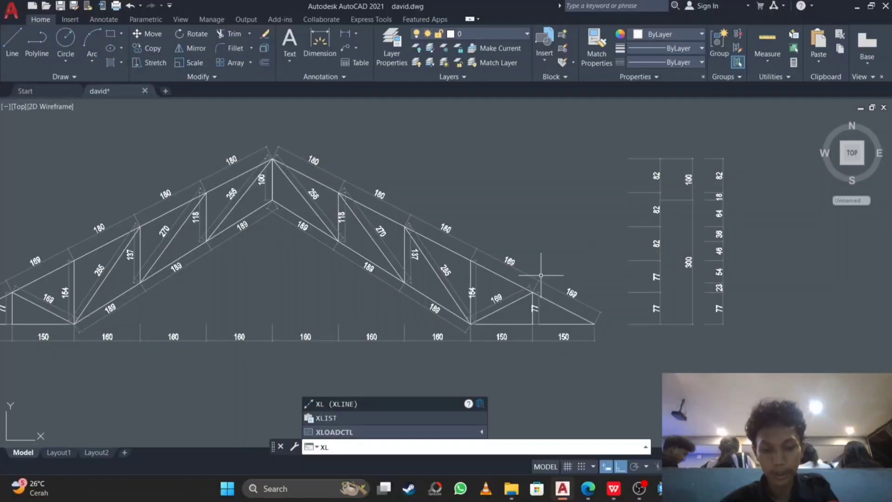
pyautogui.press('Return')
pyautogui.write('h')
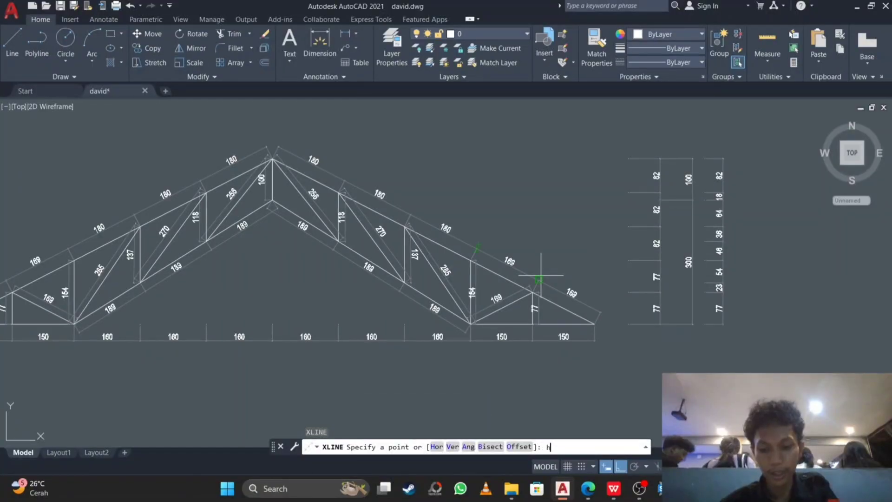
pyautogui.press('Return')
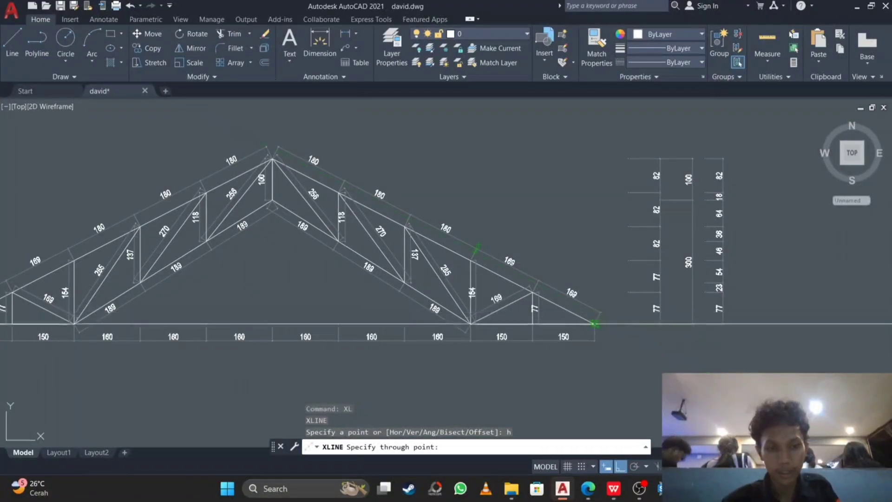
pyautogui.click(597, 317)
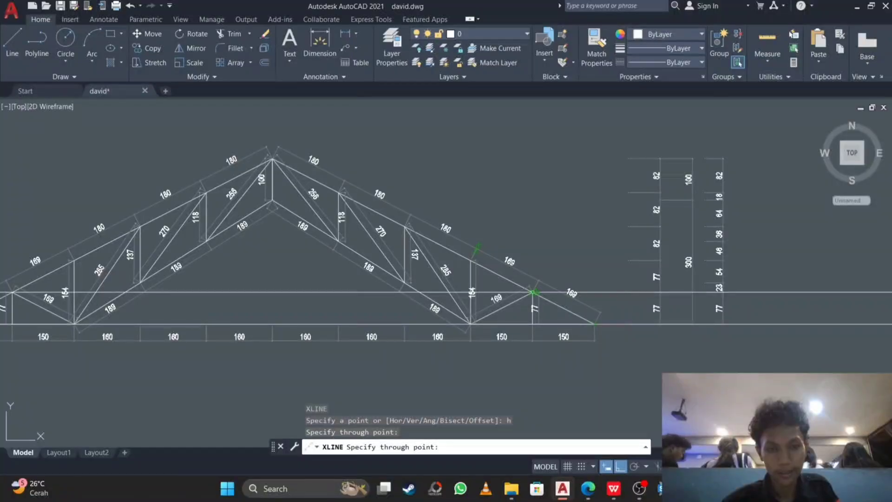
pyautogui.click(534, 291)
pyautogui.click(403, 282)
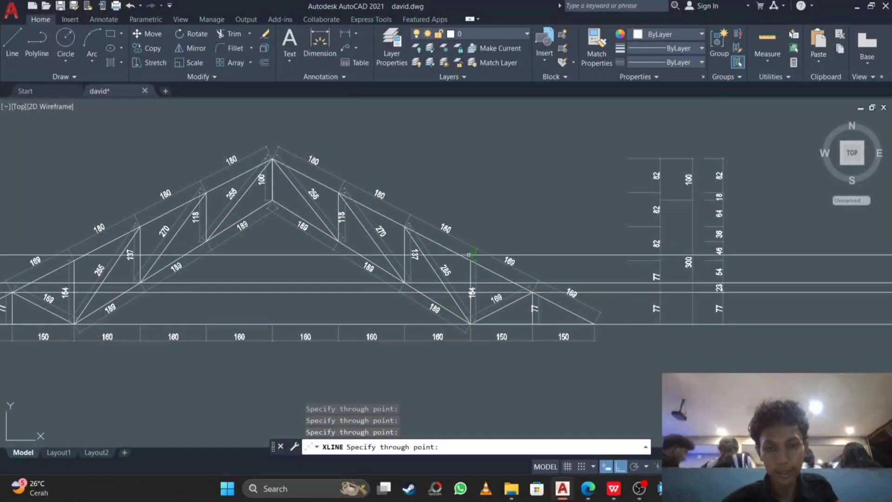
pyautogui.click(472, 260)
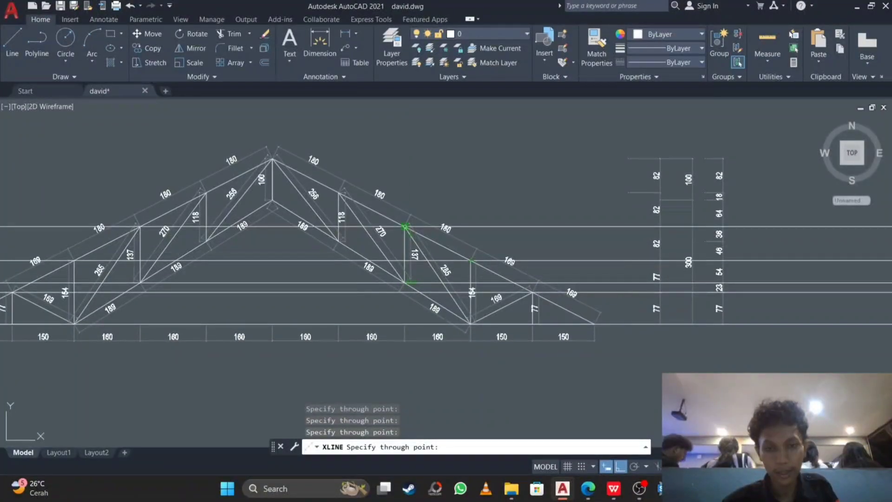
pyautogui.click(405, 227)
pyautogui.click(338, 241)
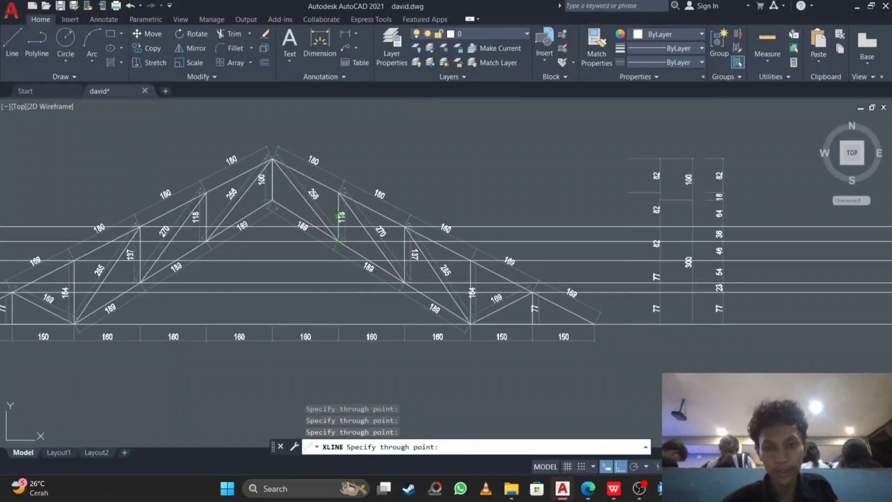
pyautogui.click(339, 192)
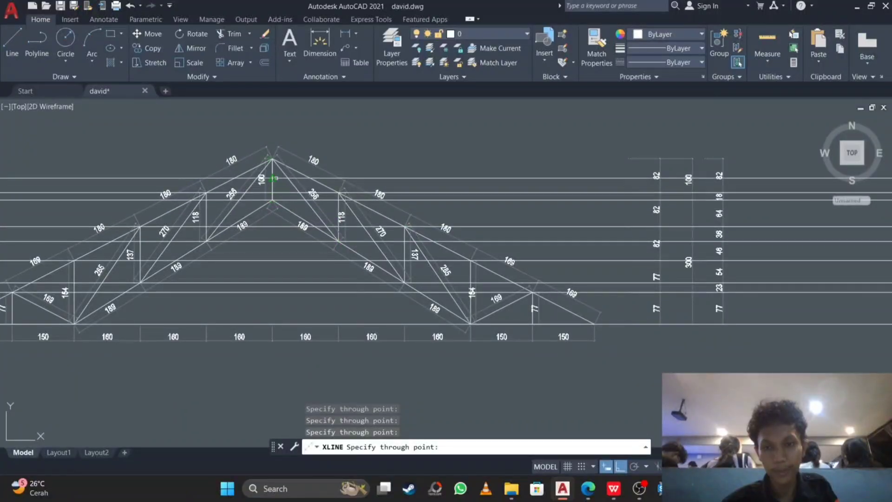
pyautogui.press('Escape')
# Compare the construction lines with the vertical height dimensions, and erase all the construction lines.
pyautogui.scroll(-2, 450, 200)
pyautogui.moveTo(531, 227); pyautogui.dragTo(340, 251, button='middle')
pyautogui.scroll(2, 442, 229)
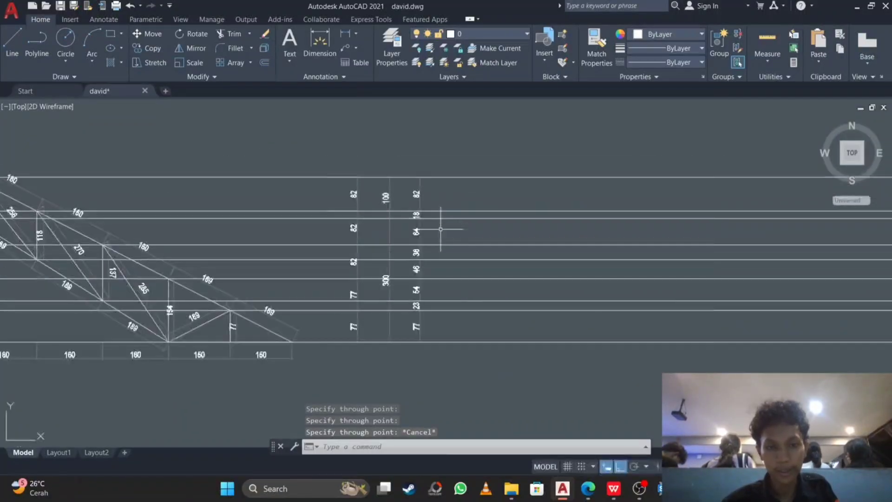
pyautogui.scroll(2, 412, 198)
pyautogui.scroll(-2, 390, 341)
pyautogui.scroll(-2, 464, 275)
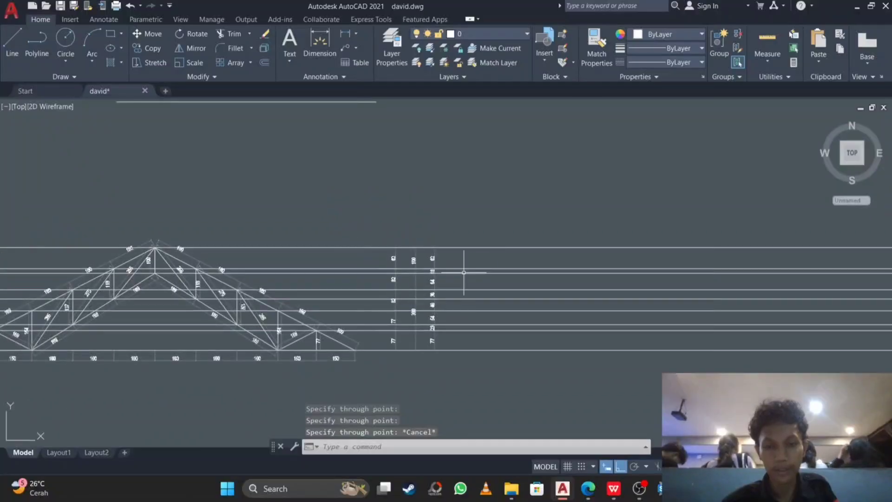
pyautogui.click(561, 201)
pyautogui.click(484, 370)
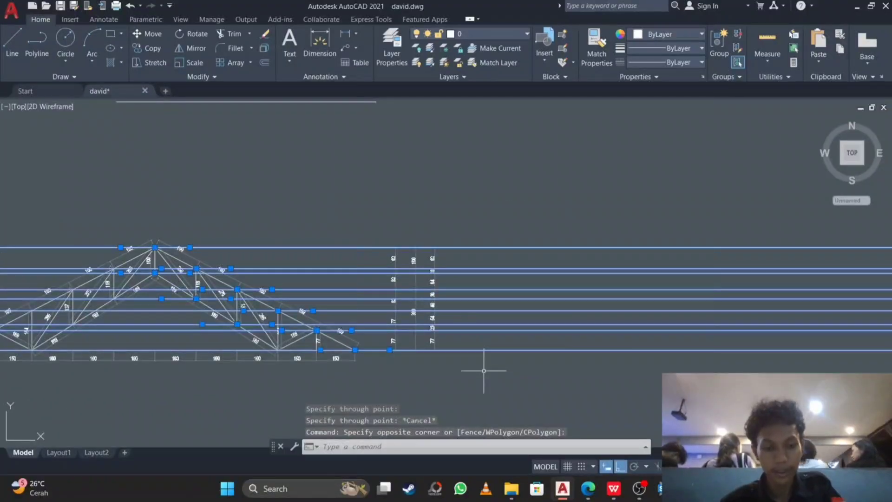
pyautogui.press('Delete')
# Switch to SAP2000 and set the number of grid lines to 11 in X, 1 in Y and 9 in Z.
pyautogui.hotkey('alt', 'Tab')
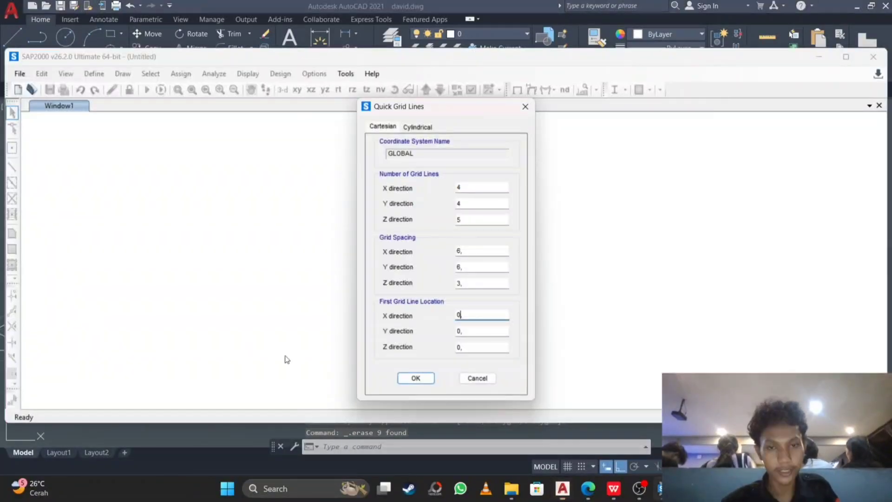
pyautogui.click(494, 185)
pyautogui.press('BackSpace')
pyautogui.write('11')
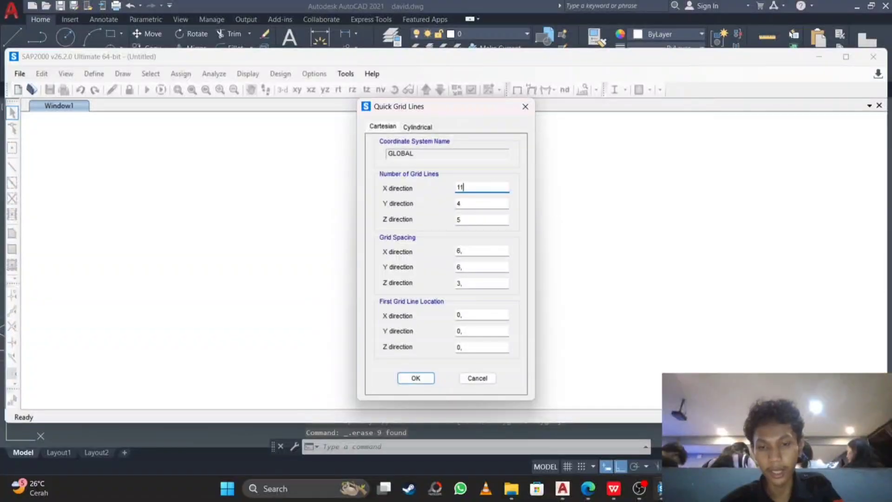
pyautogui.click(489, 201)
pyautogui.press('BackSpace')
pyautogui.write('1')
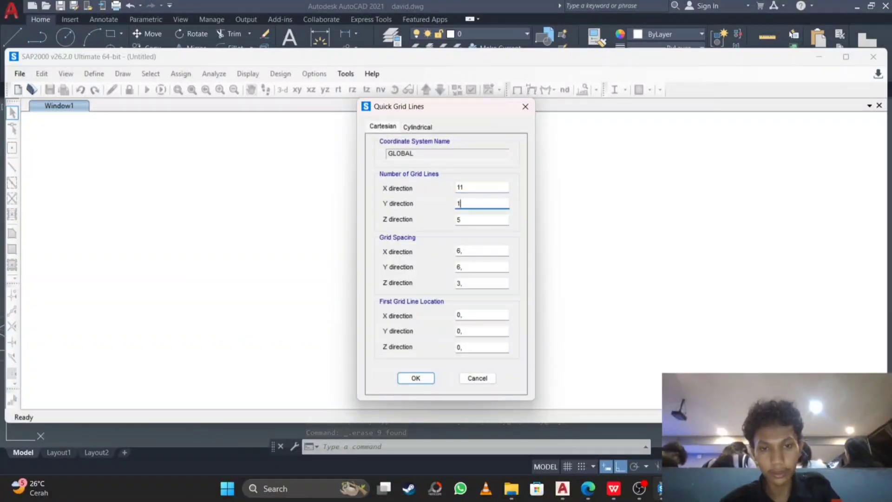
pyautogui.click(493, 216)
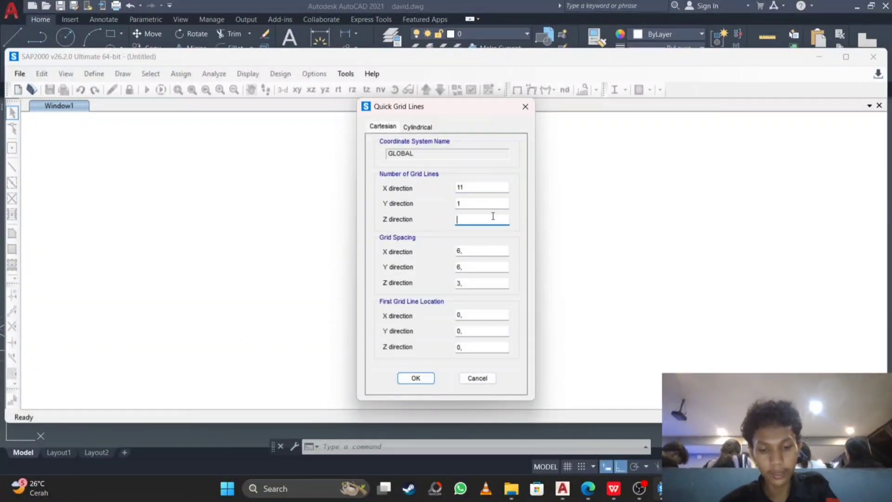
pyautogui.write('9')
# Set the grid spacing to 3 in X and 1 in Y, keep 3 in Z, and create the grid.
pyautogui.click(483, 251)
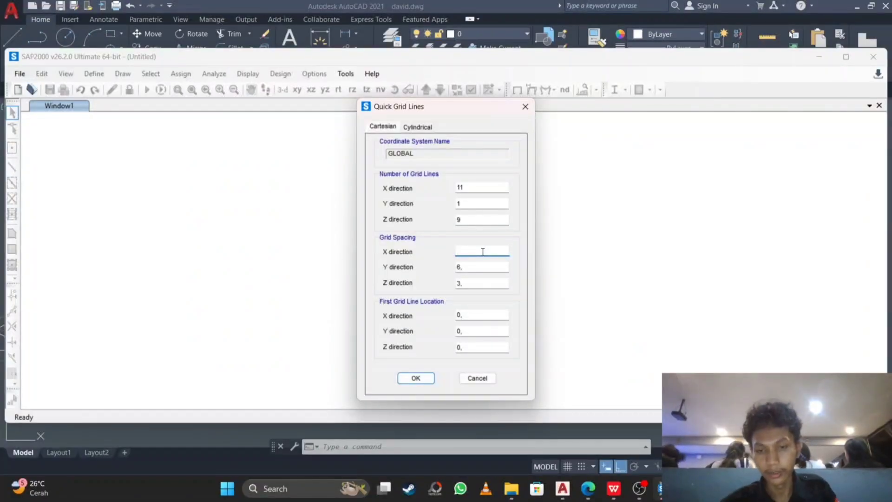
pyautogui.write('3')
pyautogui.click(482, 267)
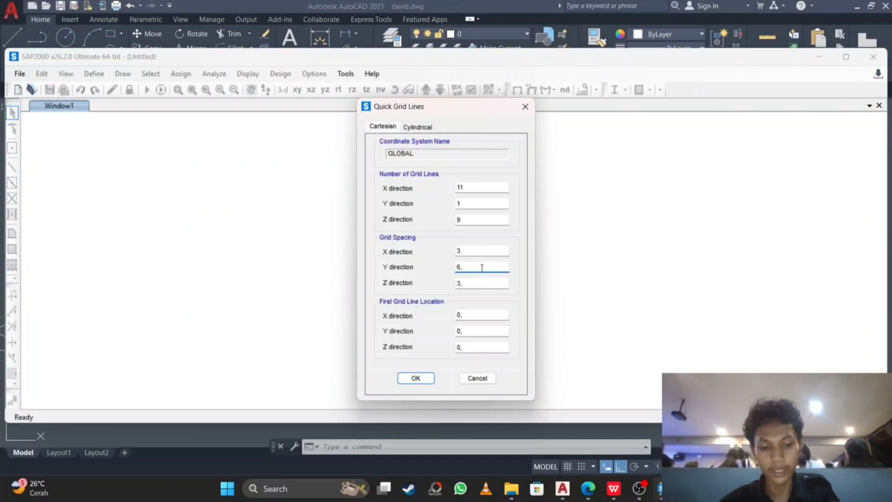
pyautogui.press('BackSpace')
pyautogui.press('BackSpace')
pyautogui.write('1')
pyautogui.click(476, 284)
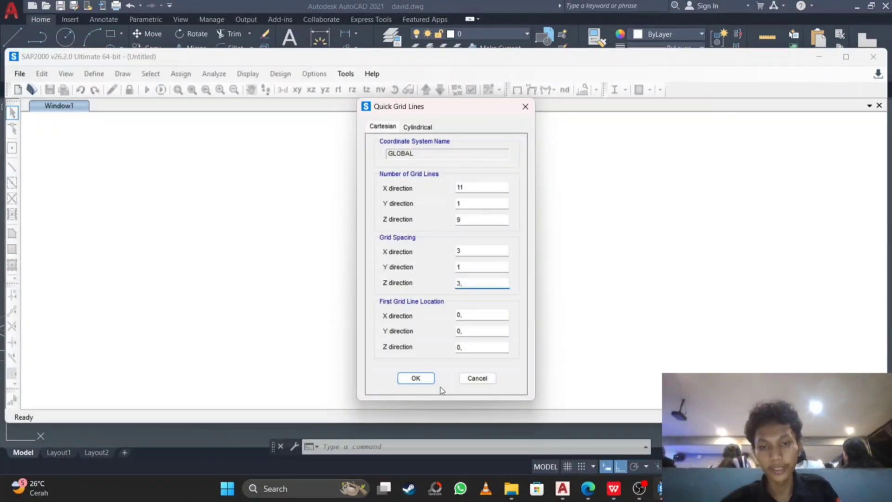
pyautogui.click(429, 381)
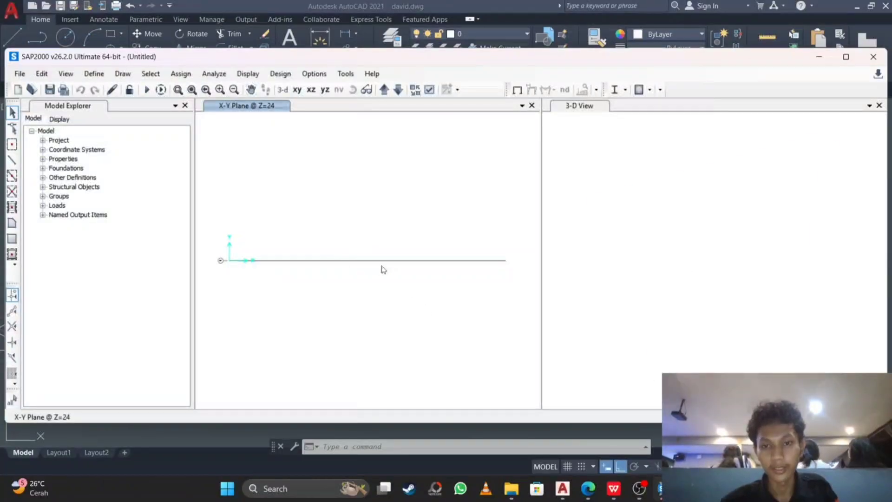
# Set the X-Y plane window to the XZ view so the truss elevation grid is shown.
pyautogui.moveTo(461, 230); pyautogui.dragTo(398, 226, button='middle')
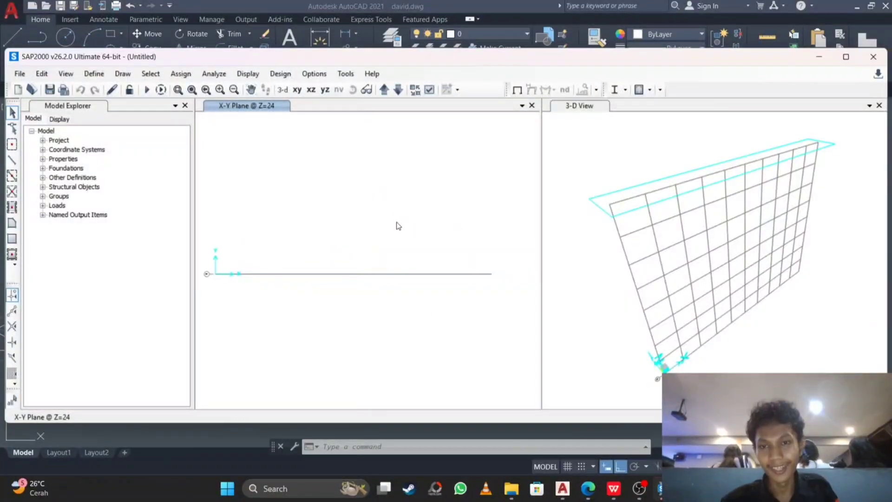
pyautogui.click(316, 94)
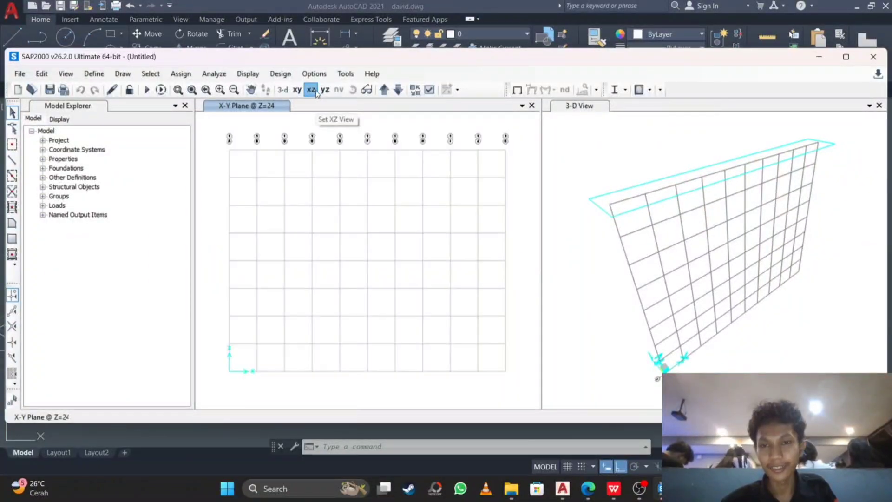
pyautogui.scroll(-5, 395, 207)
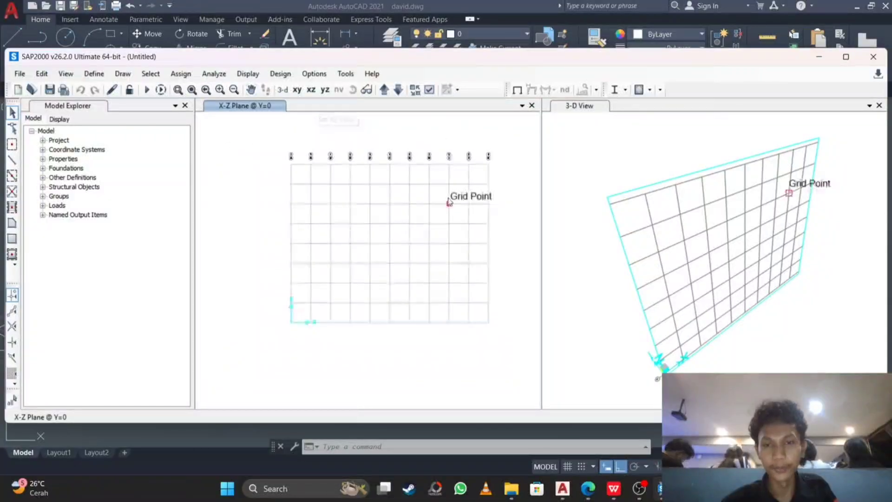
pyautogui.scroll(3, 397, 209)
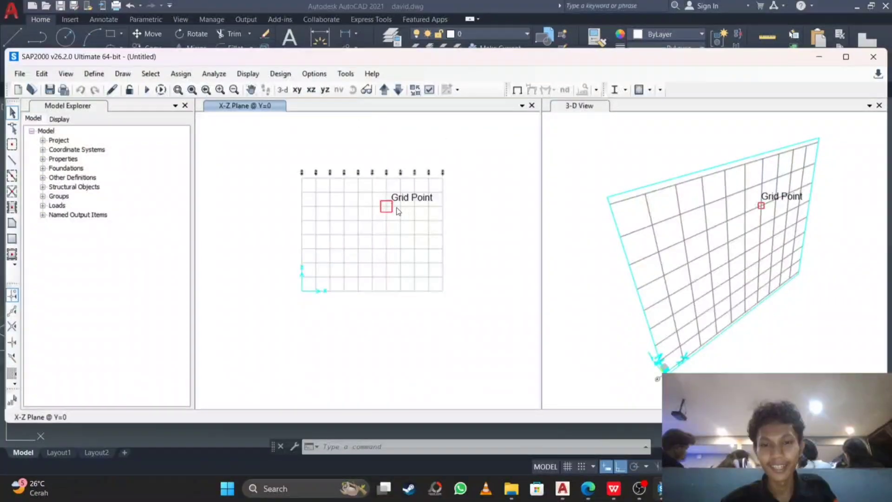
# Open the GLOBAL grid system's data for modification and display the grids as Spacing.
pyautogui.rightClick(359, 210)
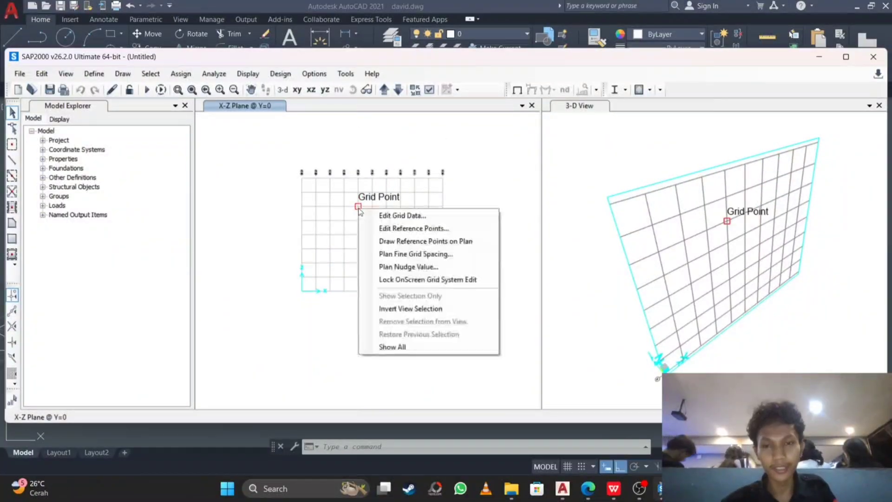
pyautogui.click(412, 218)
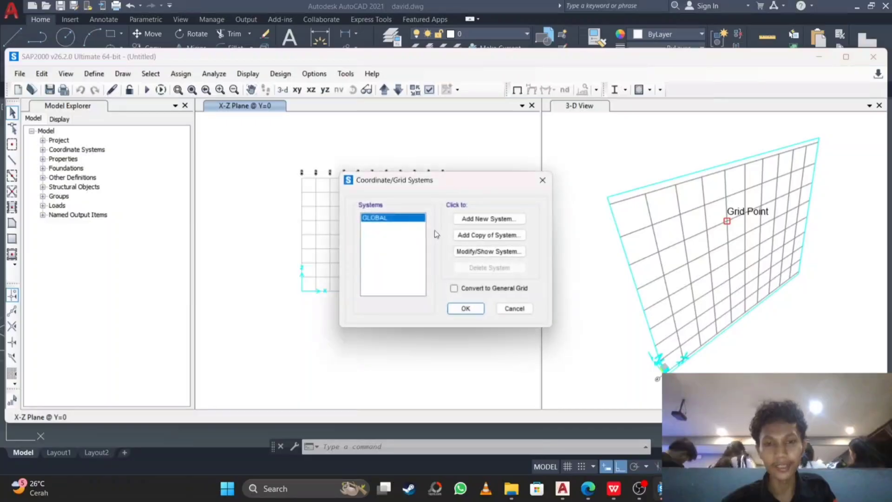
pyautogui.click(464, 252)
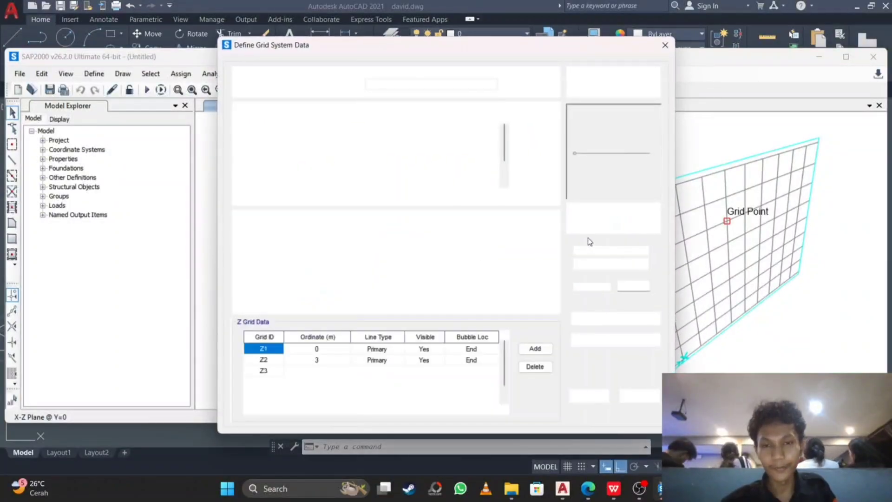
pyautogui.click(625, 224)
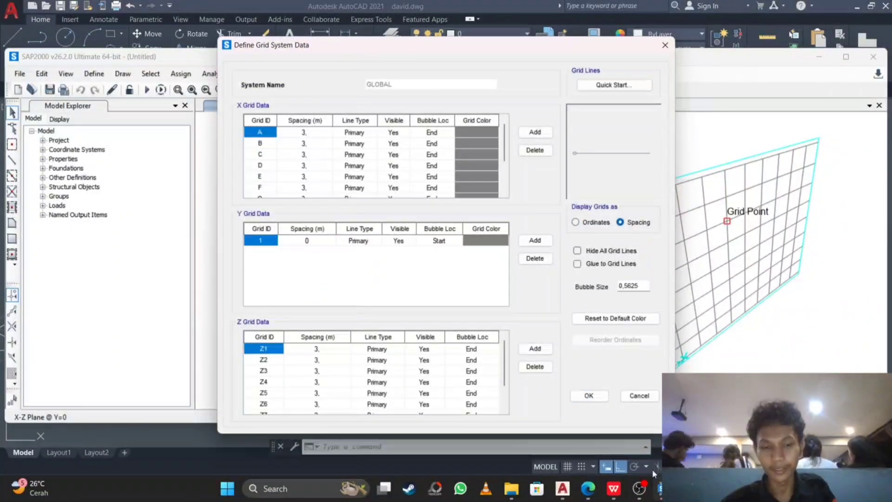
# Check the truss dimensions in perhitungan uts.xlsx and the assignment sheet's bay widths and heights.
pyautogui.moveTo(614, 488)
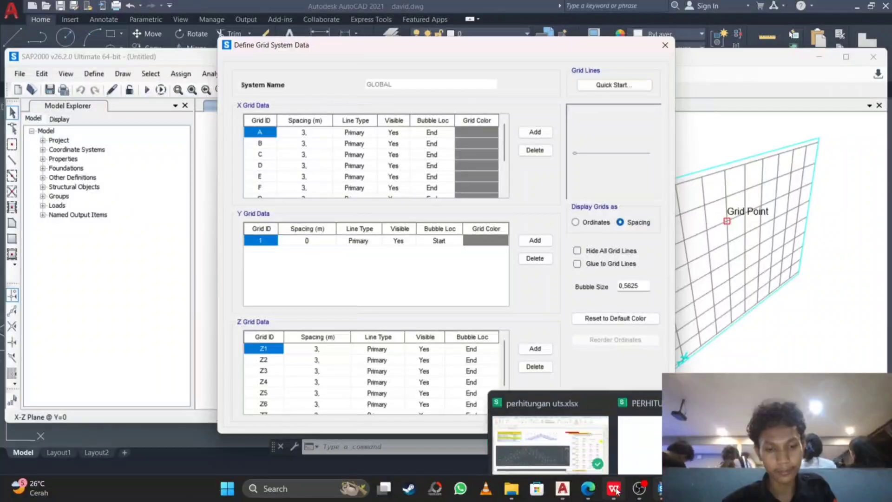
pyautogui.click(560, 437)
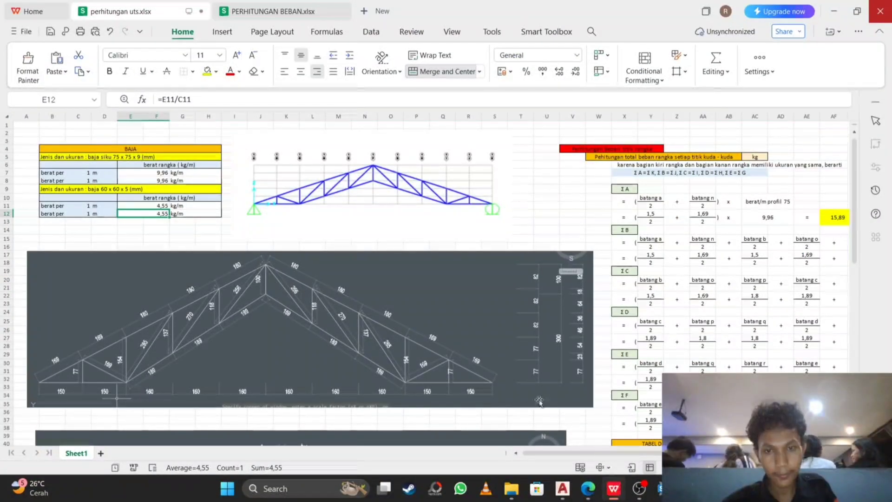
pyautogui.click(589, 491)
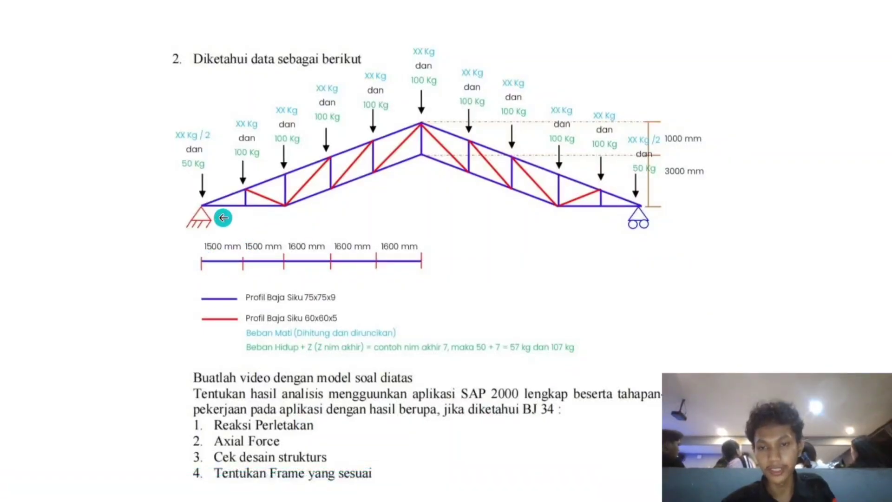
# Switch back to SAP2000 and set the X grid spacing of lines A and B to 1,5 m.
pyautogui.press('super')
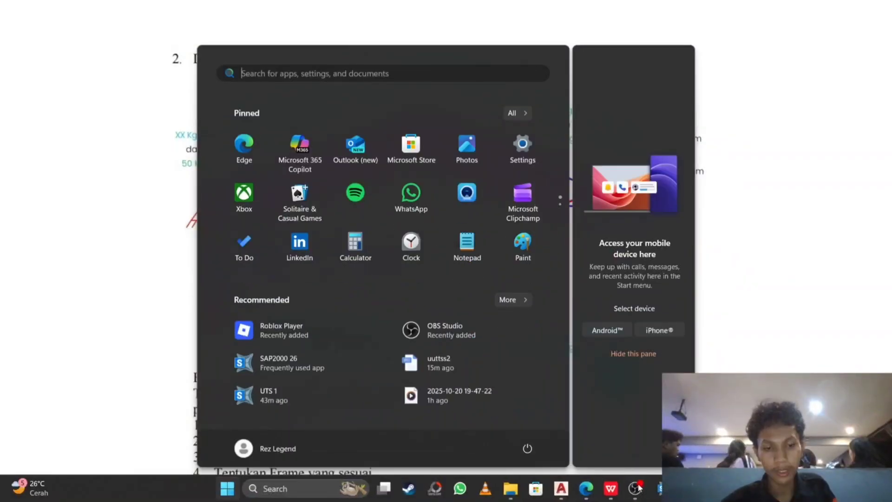
pyautogui.click(664, 488)
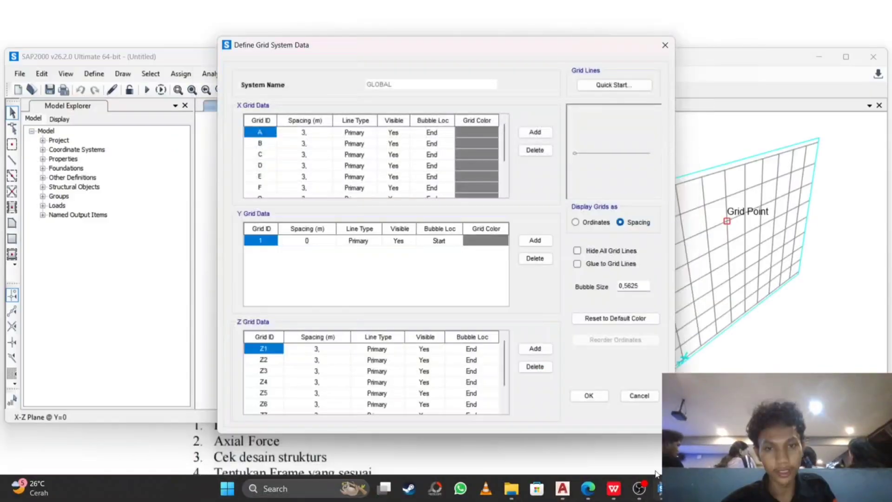
pyautogui.click(327, 131)
pyautogui.write('1,5')
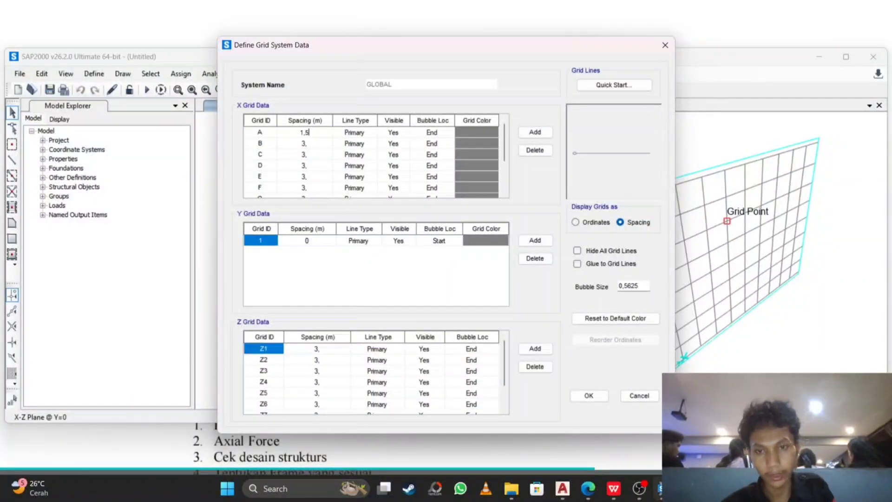
pyautogui.click(324, 144)
pyautogui.write('1')
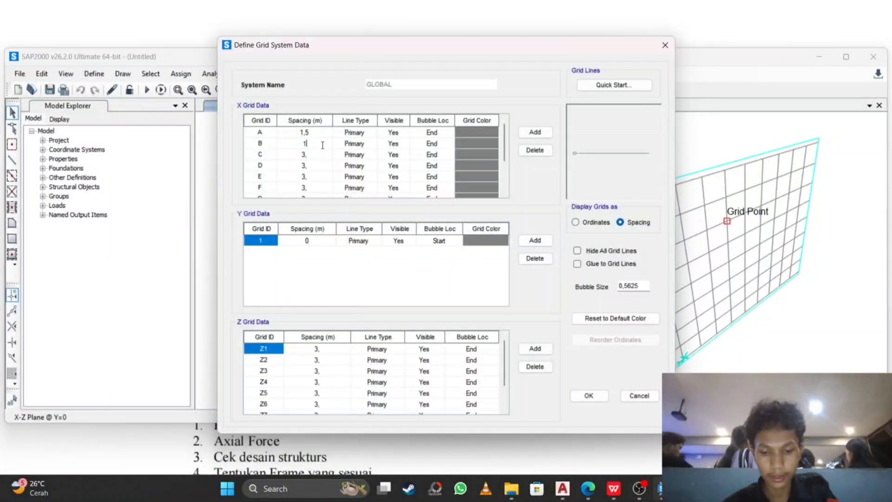
# Set the X grid spacing of lines C through H to 1,6 m each.
pyautogui.click(309, 154)
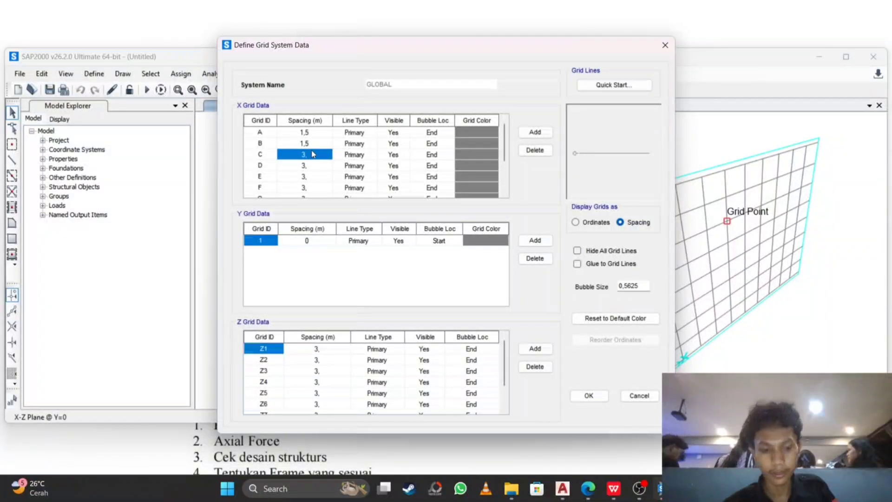
pyautogui.write('1')
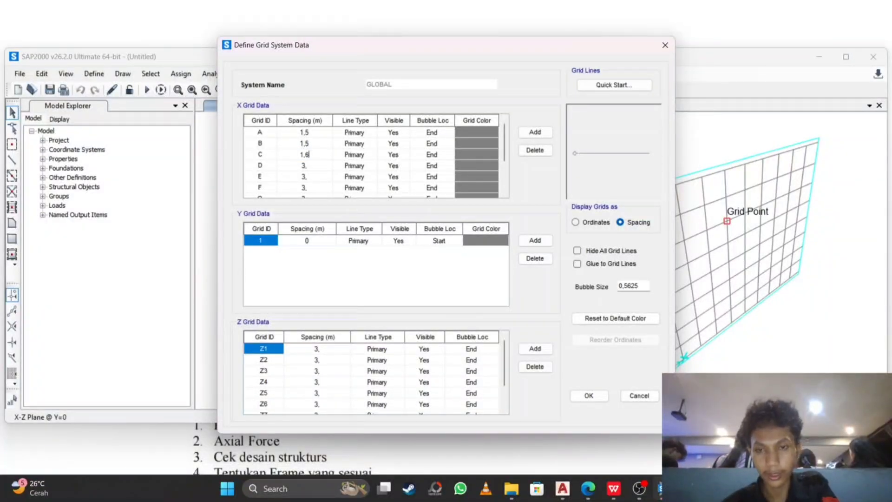
pyautogui.click(320, 155)
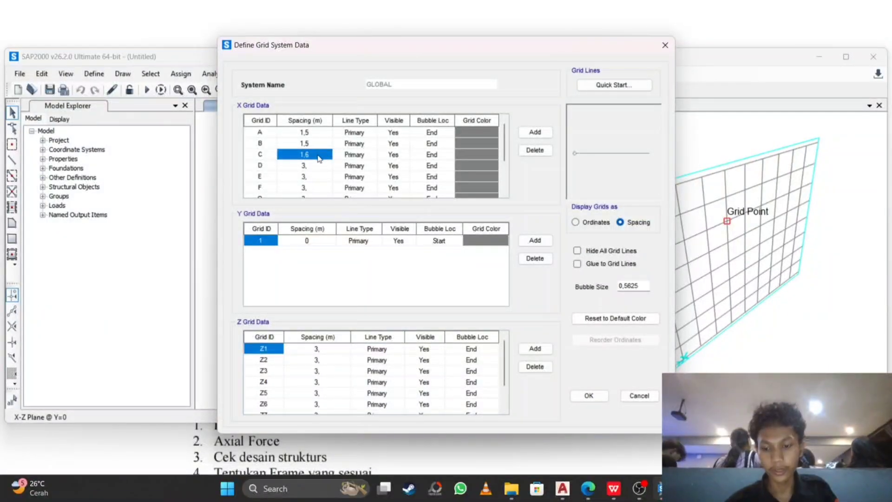
pyautogui.click(314, 166)
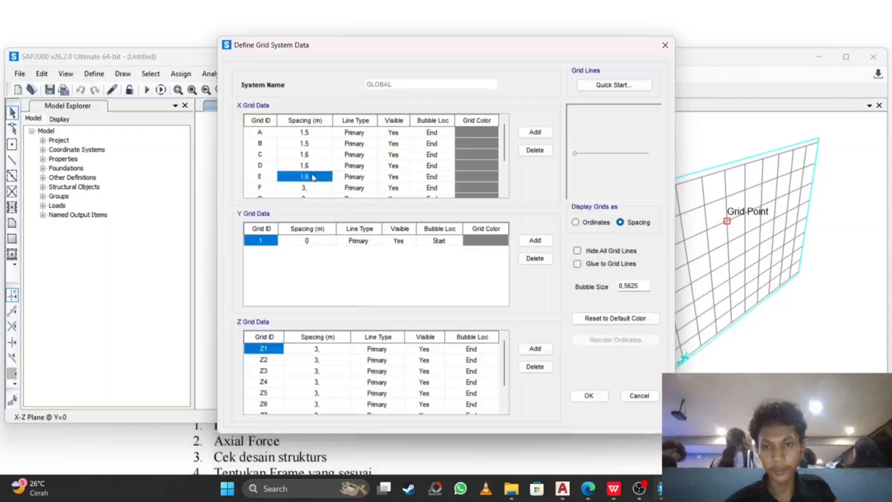
pyautogui.scroll(-1, 314, 178)
pyautogui.click(317, 155)
pyautogui.write('1,6')
pyautogui.click(316, 166)
pyautogui.write('1,6')
pyautogui.click(316, 176)
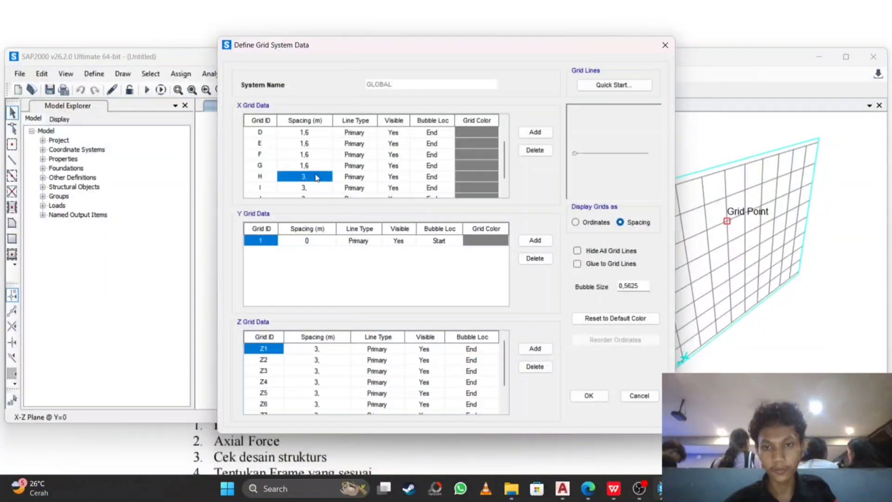
pyautogui.write('1,6')
# Review the entered X spacings and set lines I and J to 1,5 m.
pyautogui.scroll(1, 316, 169)
pyautogui.scroll(-2, 316, 169)
pyautogui.scroll(2, 317, 168)
pyautogui.click(323, 135)
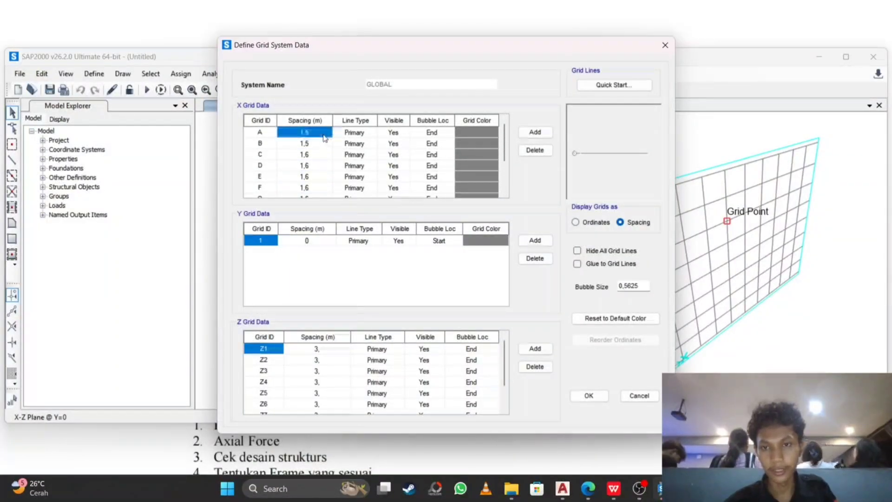
pyautogui.moveTo(323, 137); pyautogui.dragTo(322, 145)
pyautogui.scroll(-2, 321, 146)
pyautogui.click(314, 166)
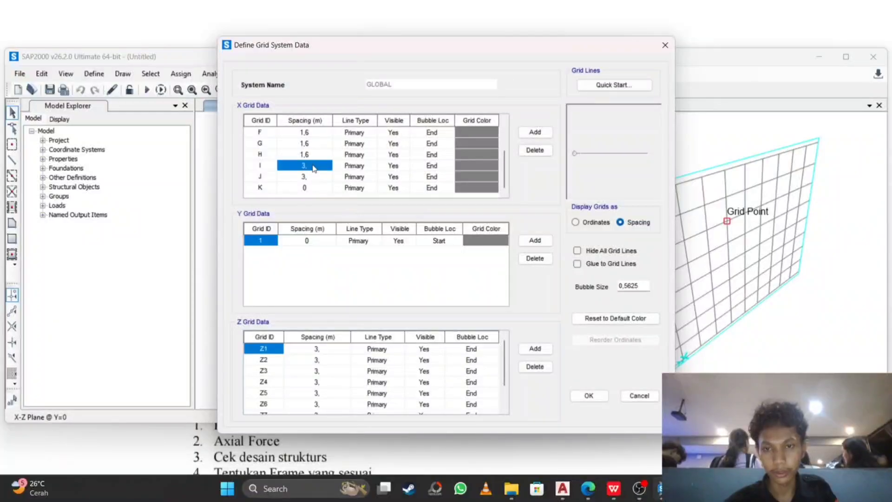
pyautogui.click(381, 166)
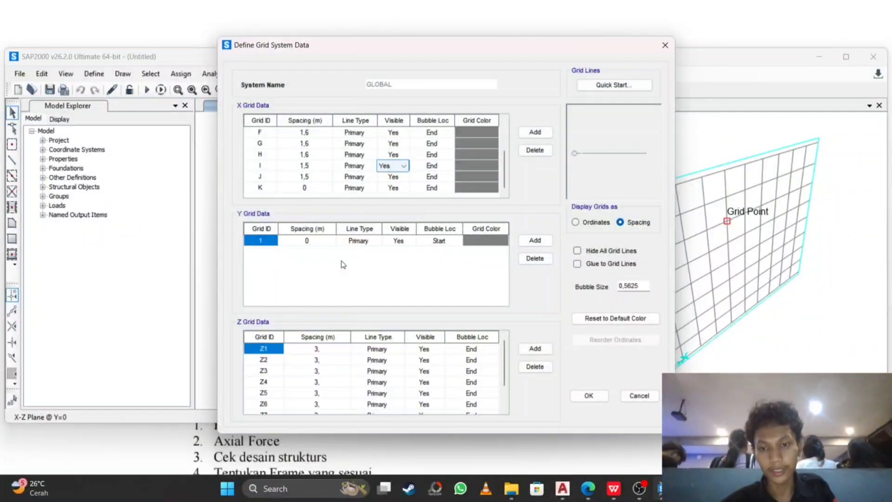
# Review the Z grid rows, then examine the vertical dimension chains beside the truss in david.dwg in AutoCAD.
pyautogui.scroll(-1, 384, 380)
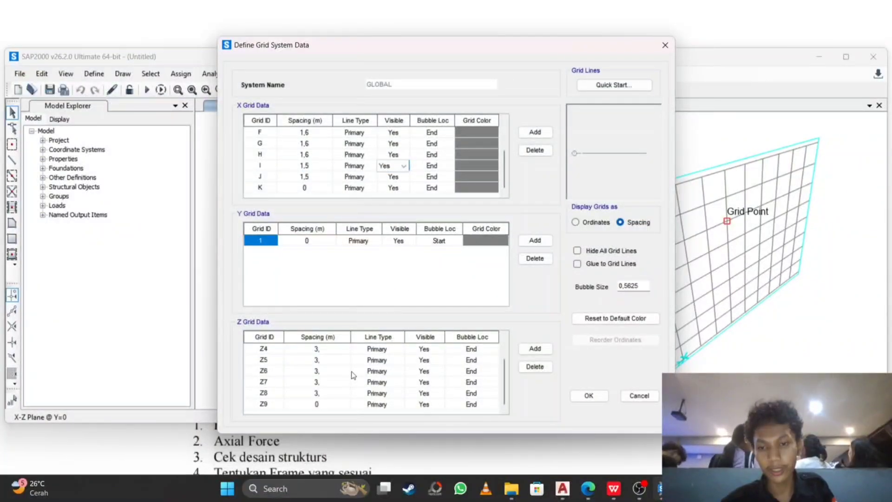
pyautogui.scroll(1, 353, 375)
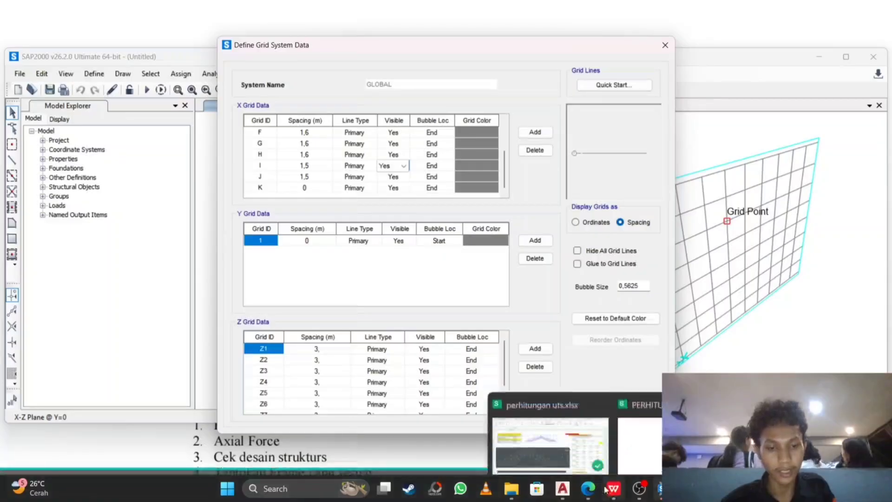
pyautogui.moveTo(612, 493)
pyautogui.moveTo(580, 496)
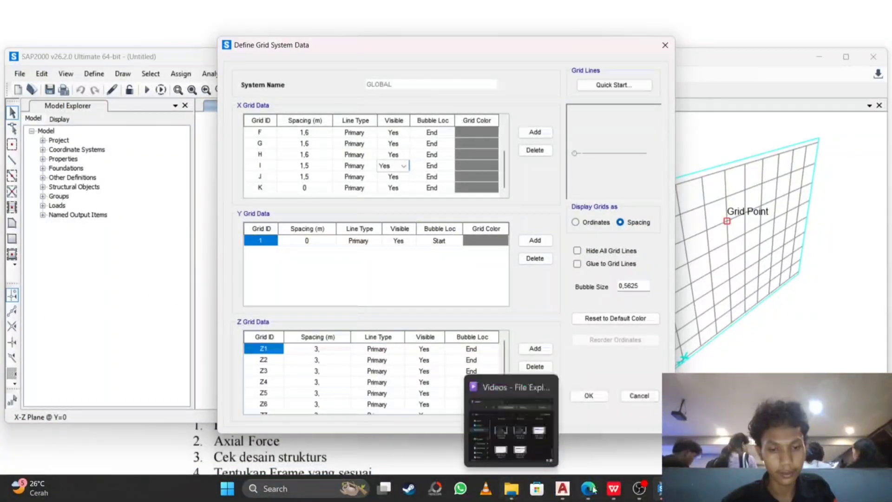
pyautogui.click(589, 490)
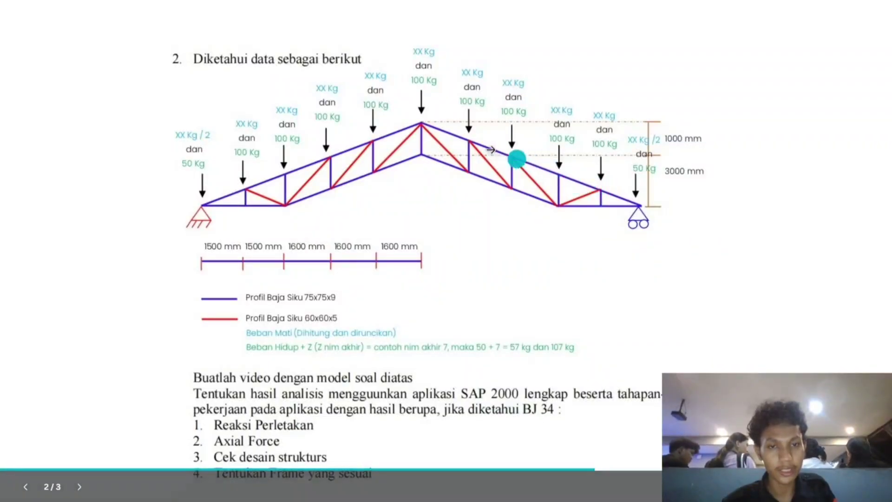
pyautogui.press('super')
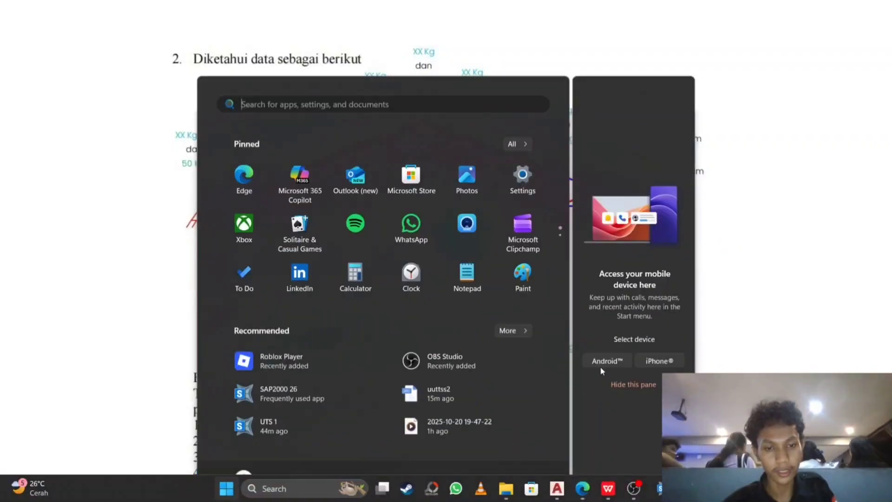
pyautogui.click(562, 487)
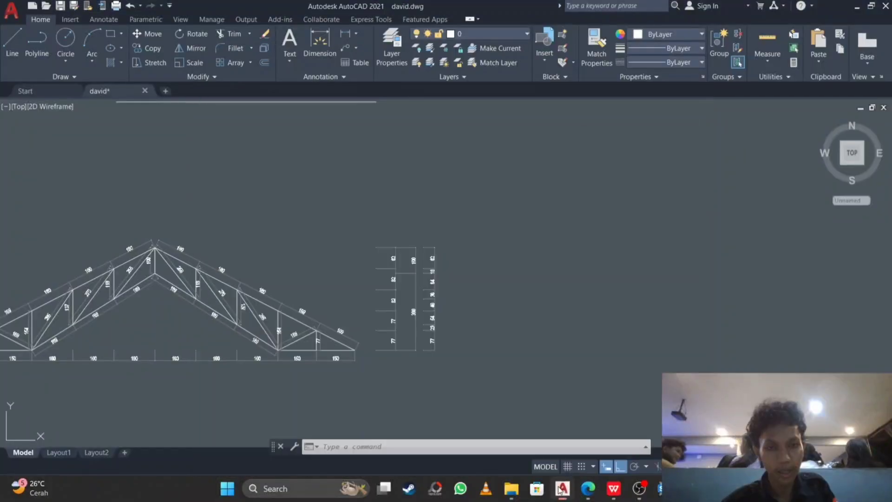
pyautogui.scroll(2, 432, 192)
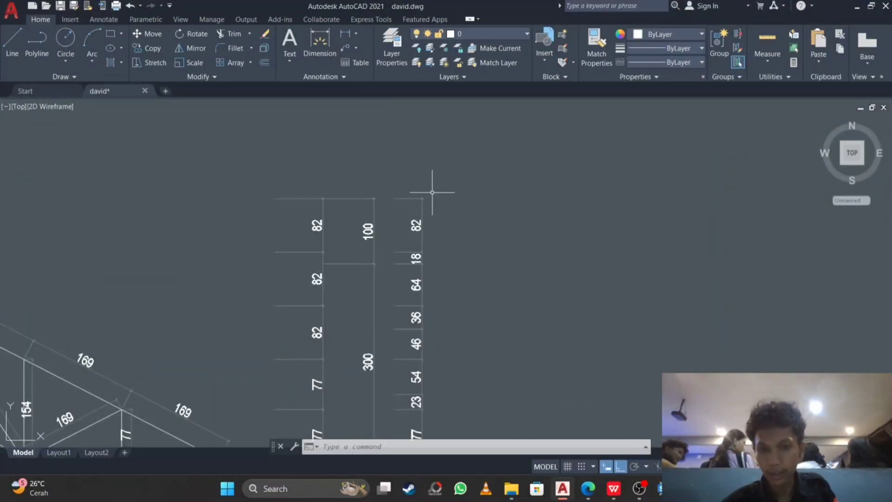
pyautogui.scroll(-4, 432, 192)
pyautogui.moveTo(439, 192)
pyautogui.mouseDown(button='middle')
pyautogui.moveTo(485, 175)
pyautogui.moveTo(513, 245)
pyautogui.mouseUp(button='middle')
pyautogui.scroll(2, 356, 274)
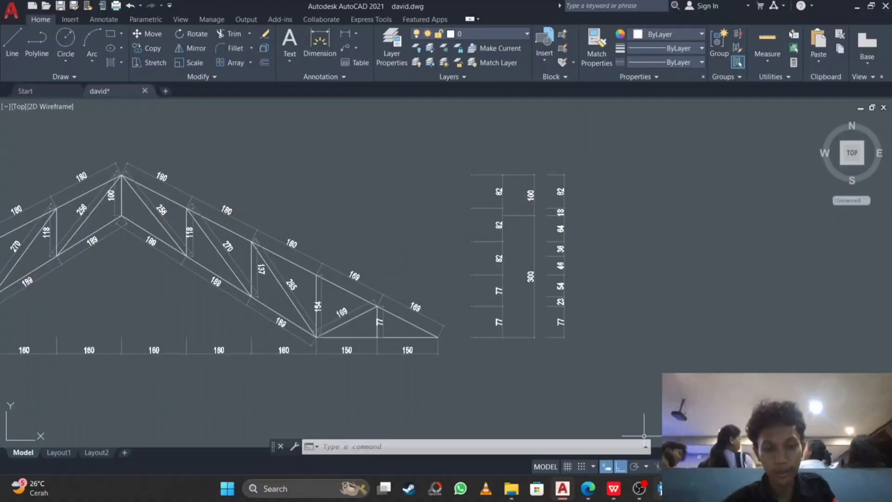
pyautogui.scroll(2, 441, 322)
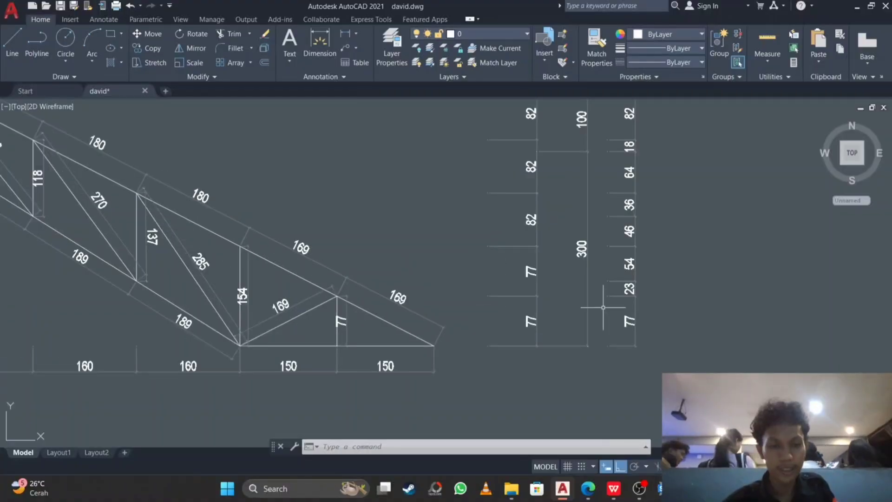
pyautogui.scroll(-5, 603, 307)
pyautogui.scroll(3, 621, 294)
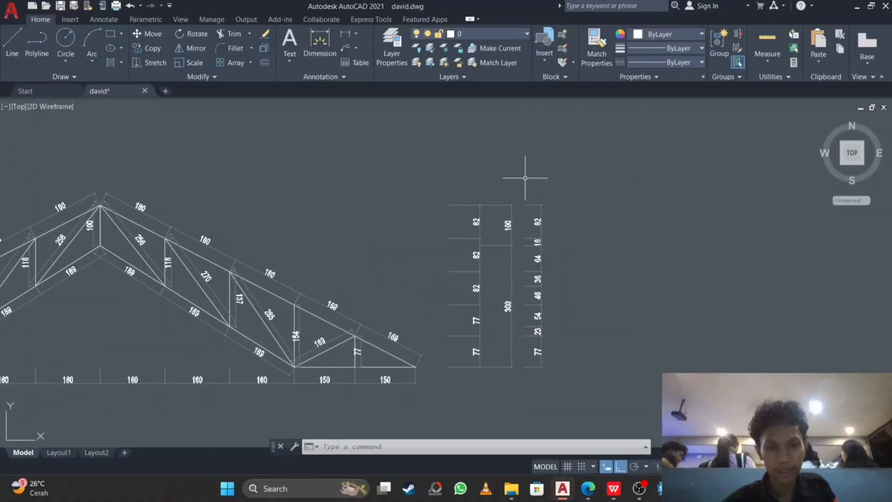
pyautogui.scroll(2, 537, 355)
# Return to SAP2000 and set the Z grid spacing to 0,77 m for Z1 and 0,23 m for Z2, consulting perhitungan uts.xlsx.
pyautogui.click(659, 488)
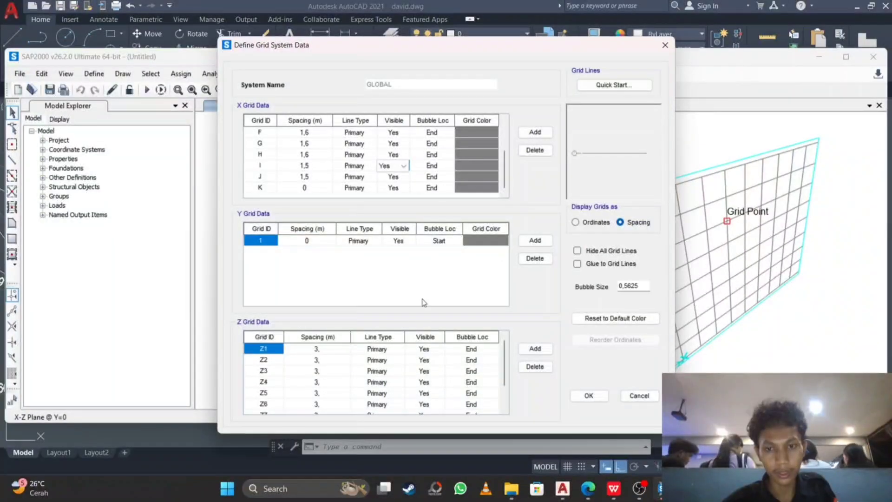
pyautogui.click(320, 353)
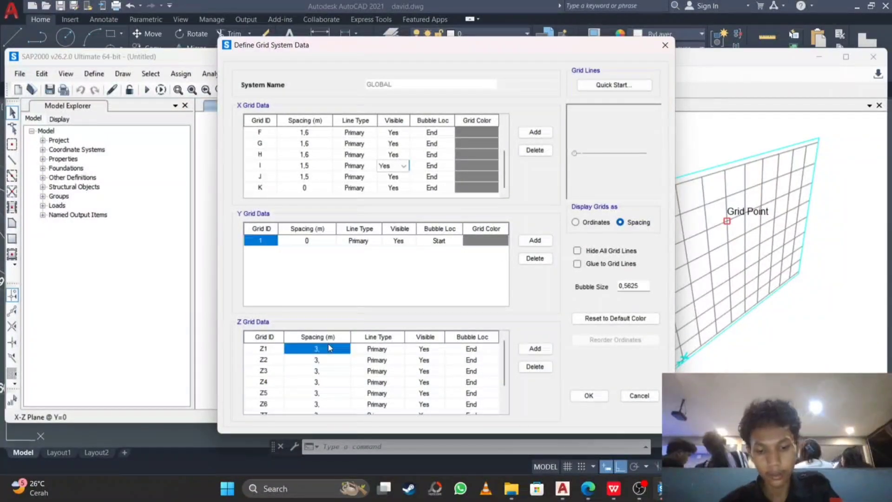
pyautogui.write('0')
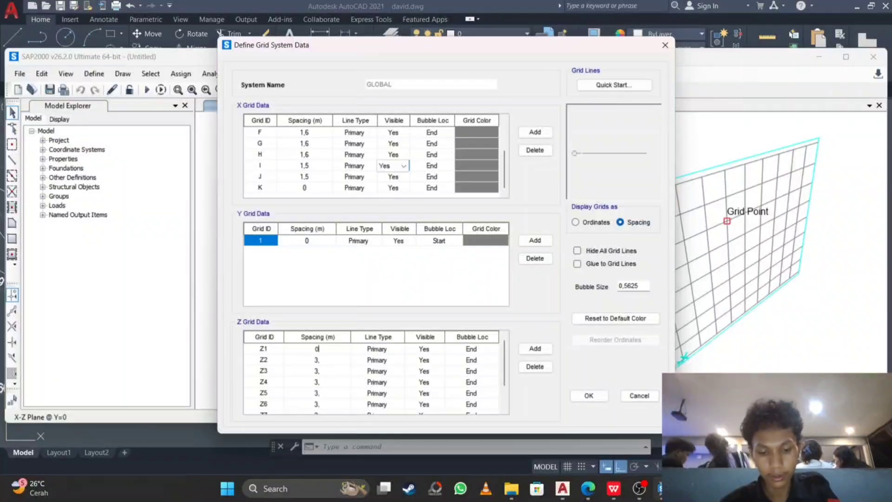
pyautogui.click(613, 487)
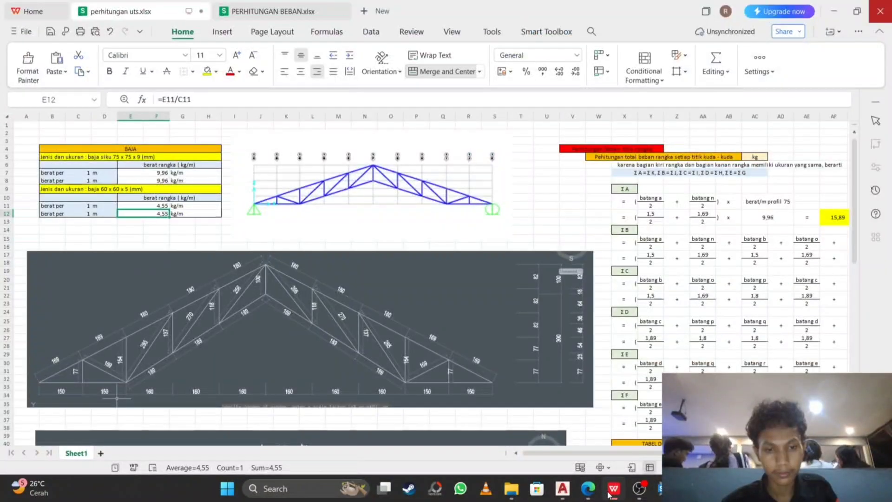
pyautogui.click(660, 488)
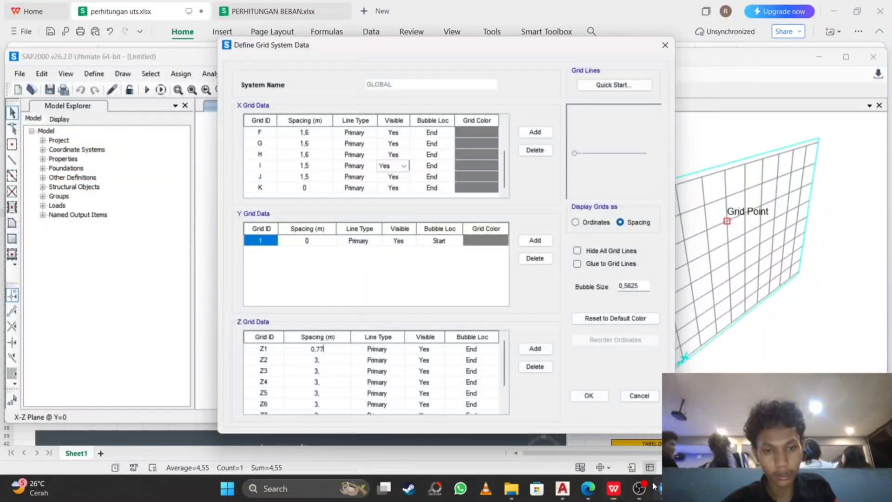
pyautogui.click(332, 358)
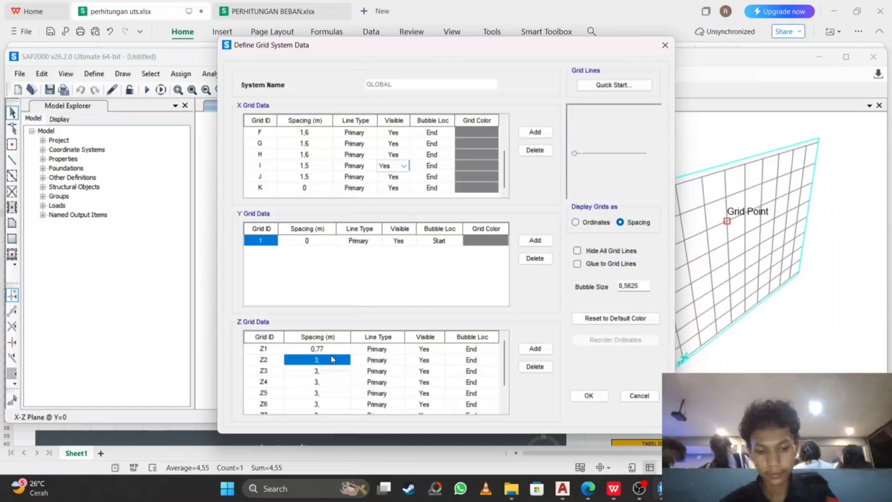
pyautogui.write('0,23')
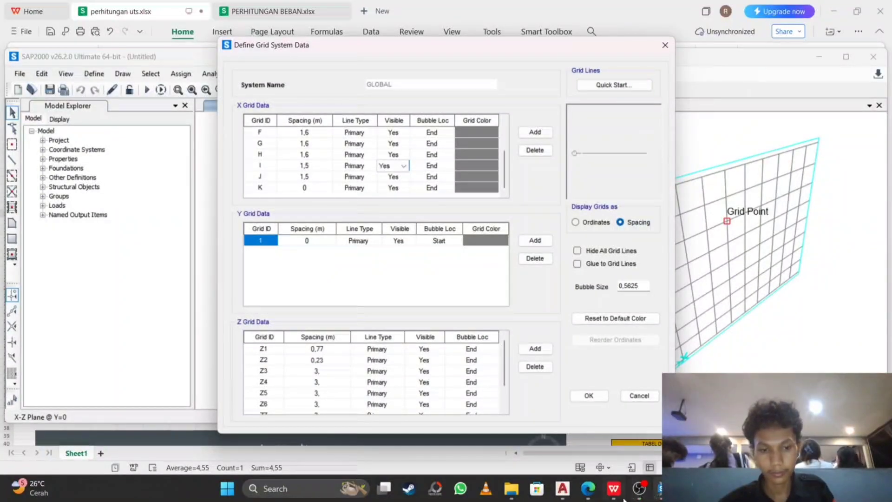
# Check the truss height dimensions in AutoCAD's david.dwg and set the Z3 grid spacing in SAP2000 to 0,54 m.
pyautogui.click(621, 498)
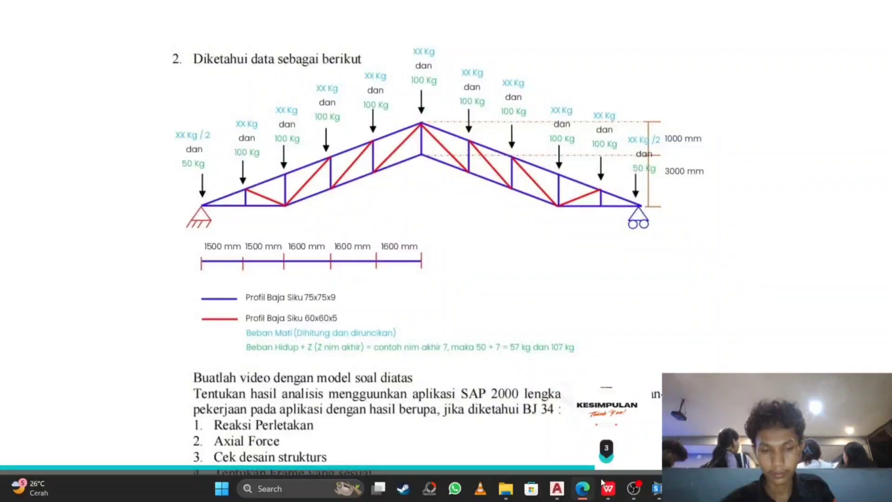
pyautogui.press('super')
pyautogui.click(563, 489)
pyautogui.moveTo(662, 489)
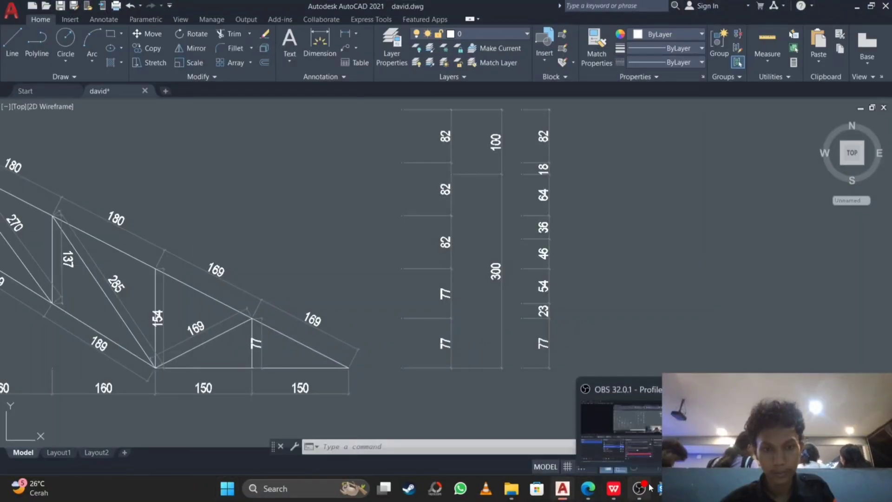
pyautogui.press('super')
pyautogui.click(629, 441)
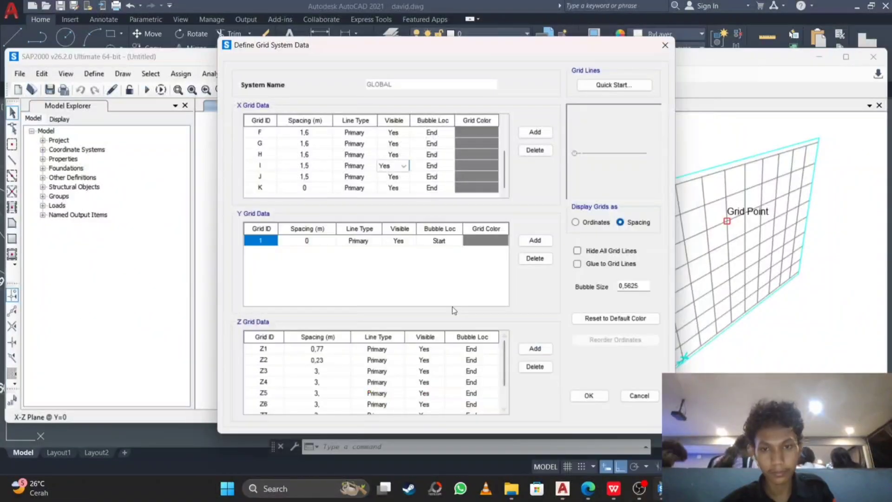
pyautogui.click(337, 374)
pyautogui.write('0')
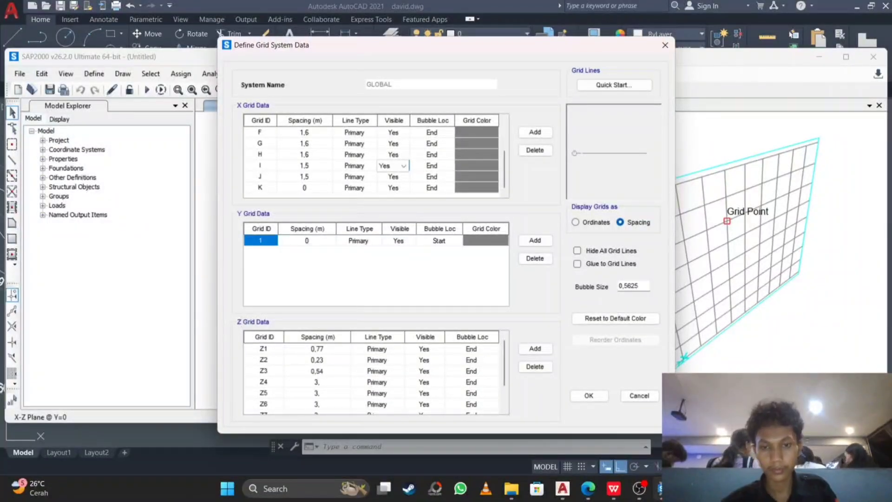
# Set the Z4 grid spacing to 0,46 m.
pyautogui.click(335, 381)
pyautogui.write('00')
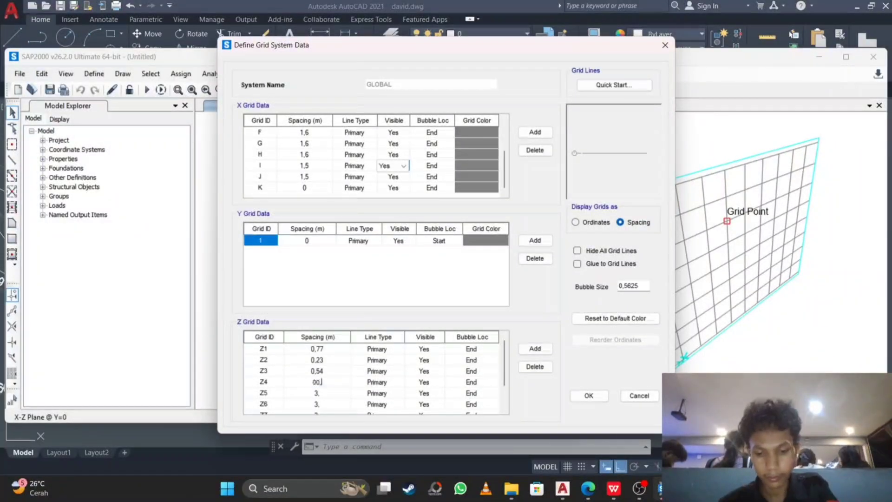
pyautogui.write(',46')
pyautogui.press('BackSpace')
pyautogui.press('BackSpace')
pyautogui.press('BackSpace')
pyautogui.press('BackSpace')
pyautogui.press('BackSpace')
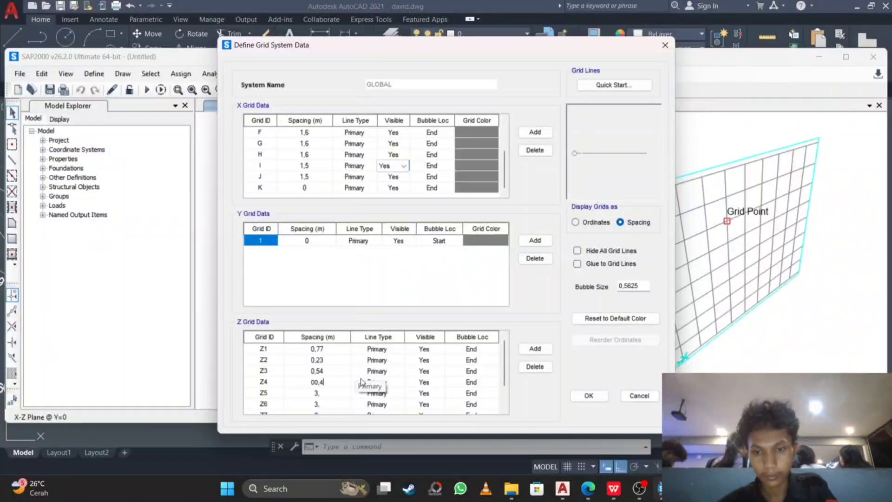
pyautogui.write('0,46')
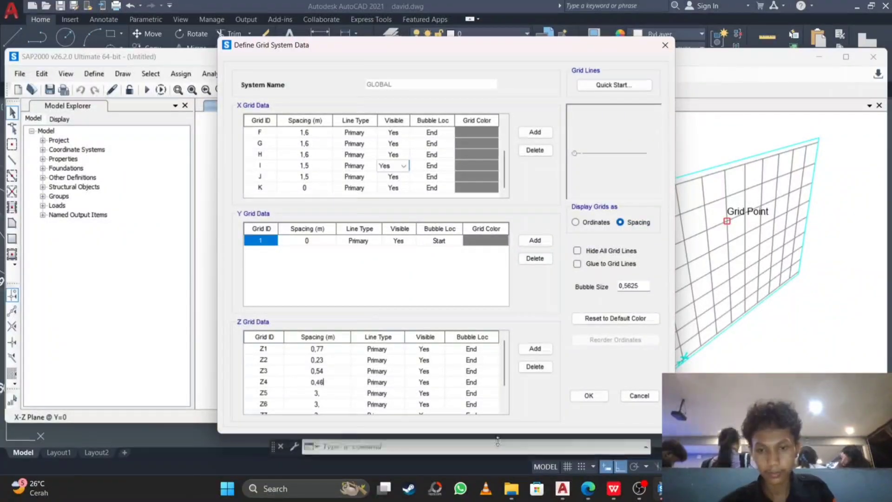
# Check the vertical dimensions in AutoCAD's david.dwg, and set the SAP2000 grid spacing to 0,36 m for Z5 and 0,64 m for Z6.
pyautogui.click(561, 488)
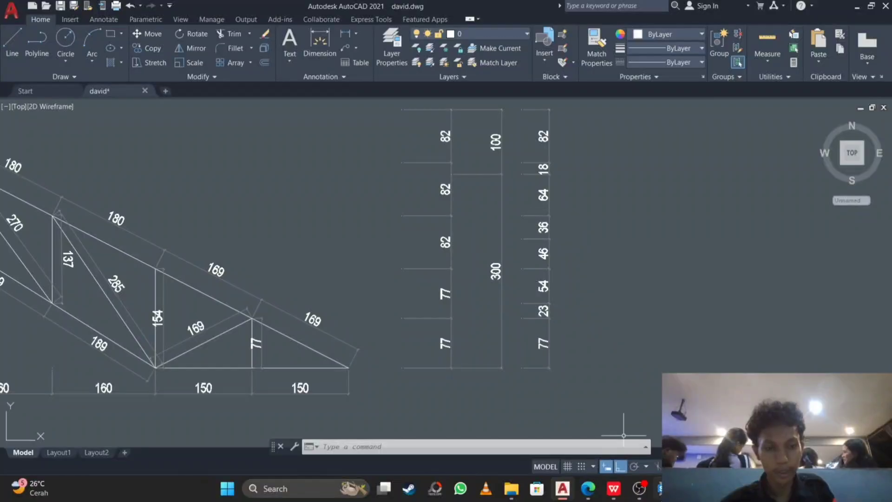
pyautogui.hotkey('alt', 'Tab')
pyautogui.click(341, 393)
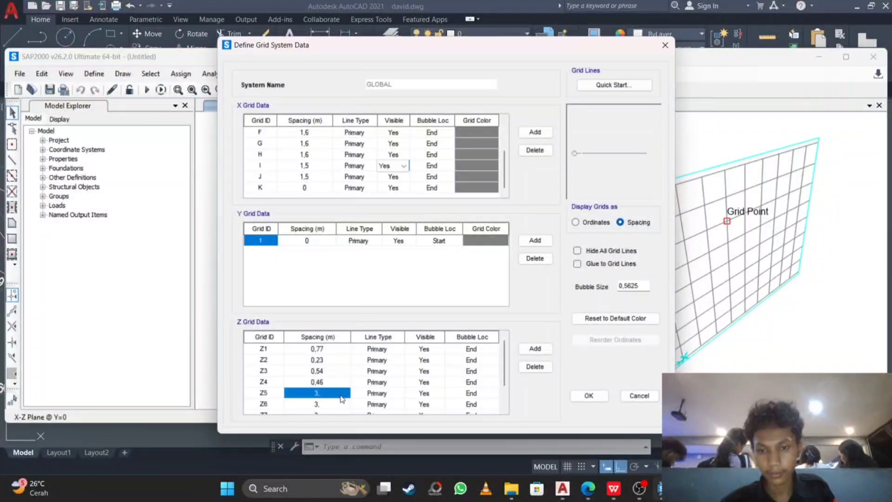
pyautogui.write('0,36')
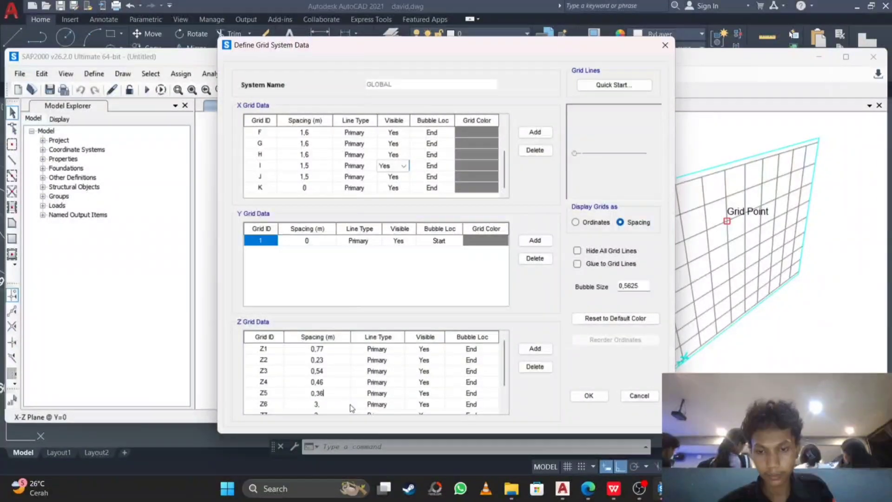
pyautogui.click(347, 404)
pyautogui.write('0,64')
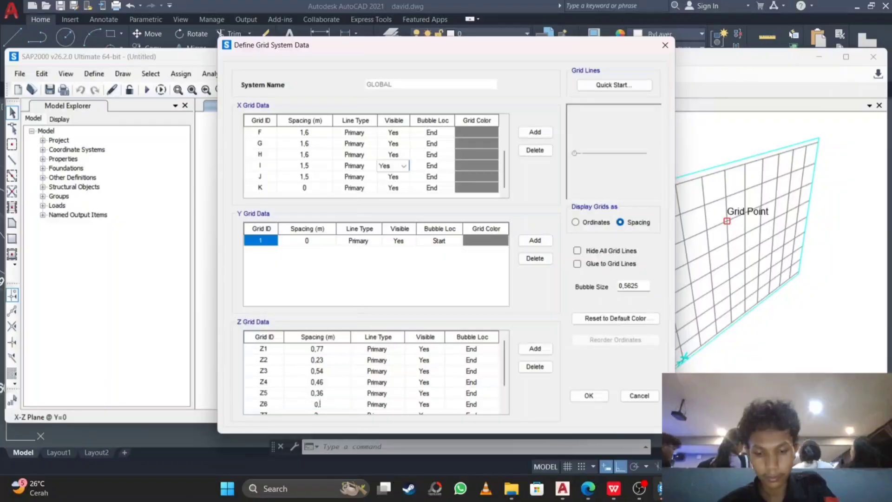
# Recheck the heights in david.dwg, set Z7 to 0,18 m and Z8 to 0,82 m in SAP2000, and apply the grid.
pyautogui.click(562, 488)
pyautogui.moveTo(544, 219); pyautogui.dragTo(541, 285, button='middle')
pyautogui.hotkey('alt', 'Tab')
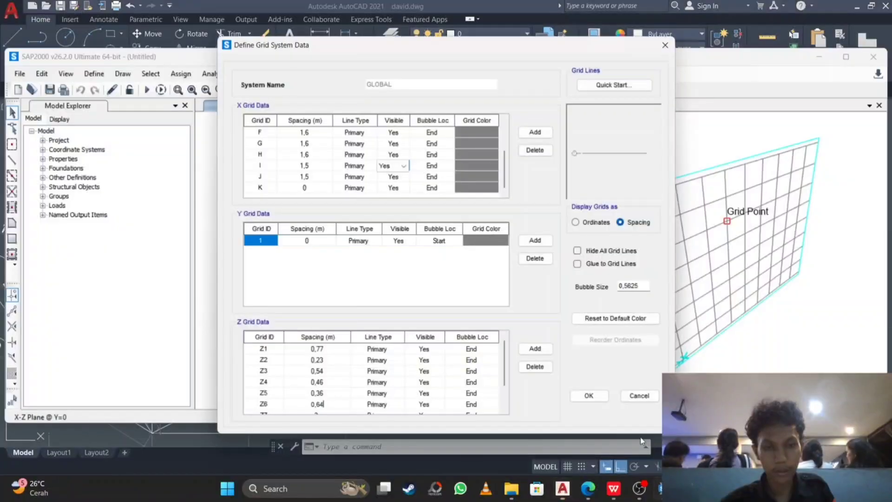
pyautogui.scroll(-1, 317, 370)
pyautogui.click(332, 383)
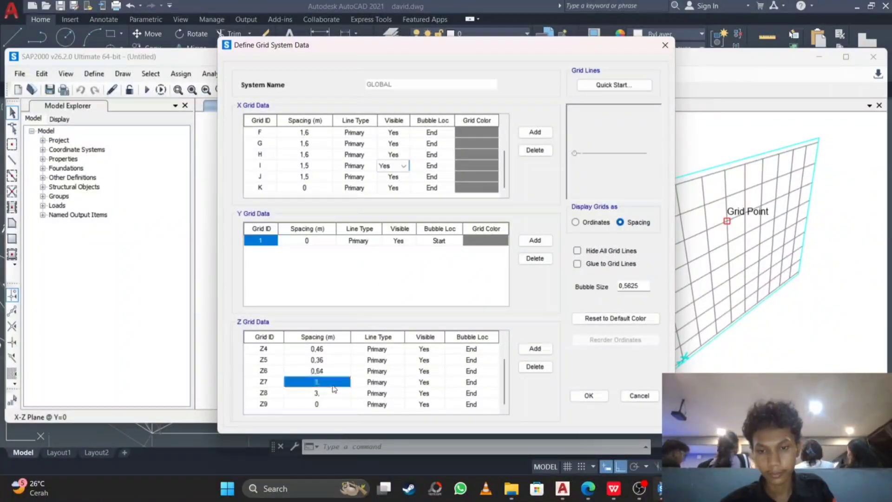
pyautogui.write('0,1')
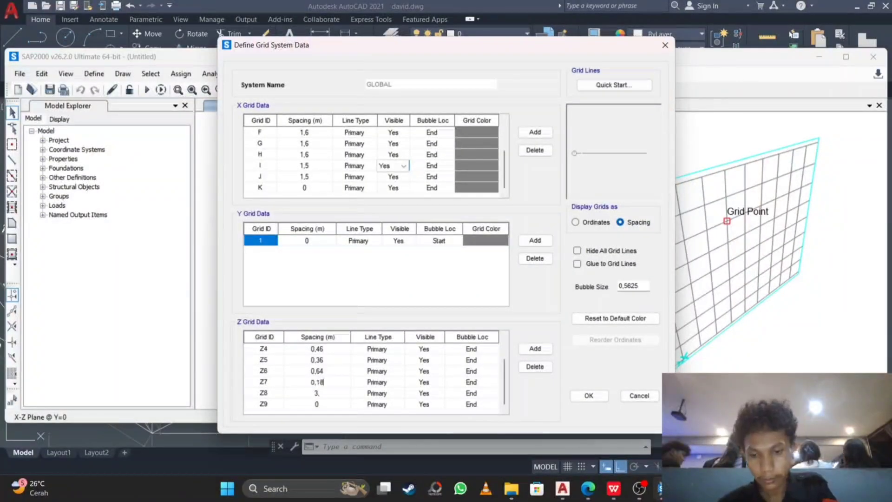
pyautogui.write('8')
pyautogui.click(332, 394)
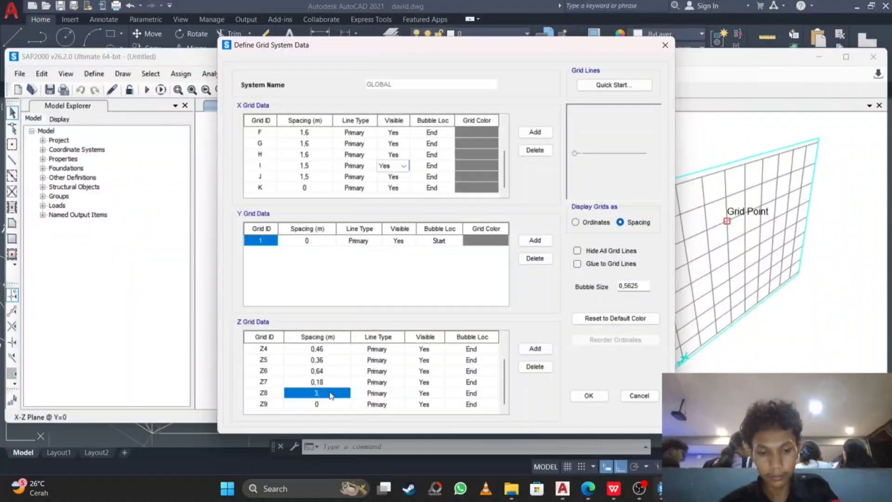
pyautogui.write('00,82')
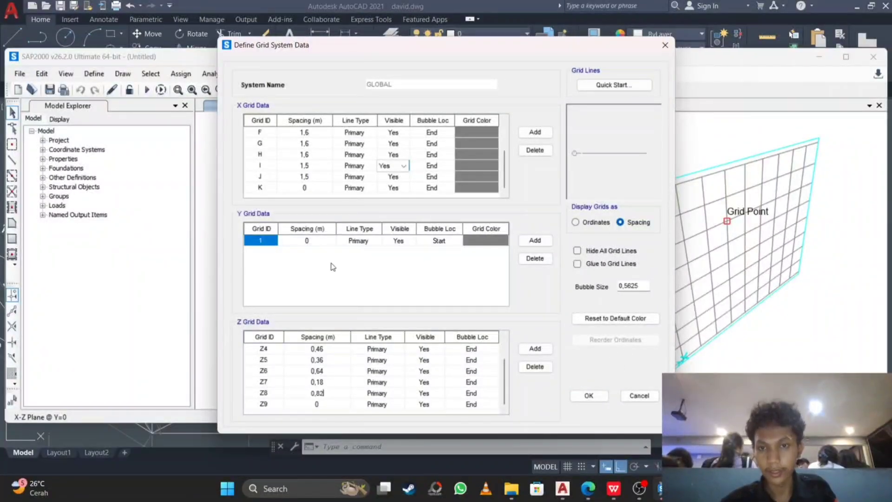
pyautogui.click(588, 395)
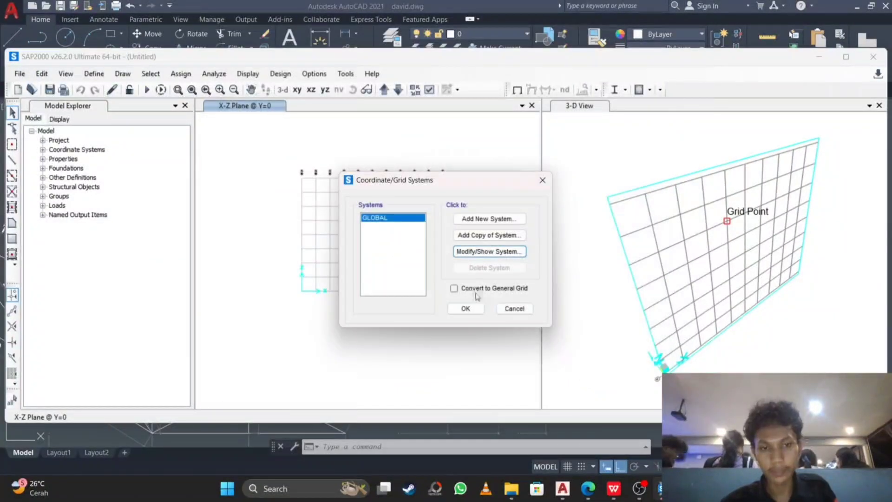
pyautogui.click(465, 308)
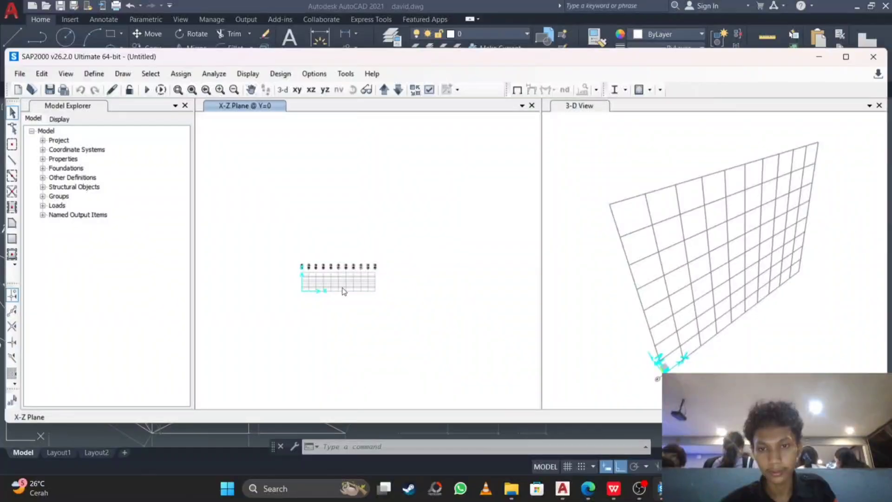
# Draw the first bottom chord frame with section FSEC1 along the base of the X-Z plane from grid A to B, 1,5 m long.
pyautogui.scroll(2, 338, 287)
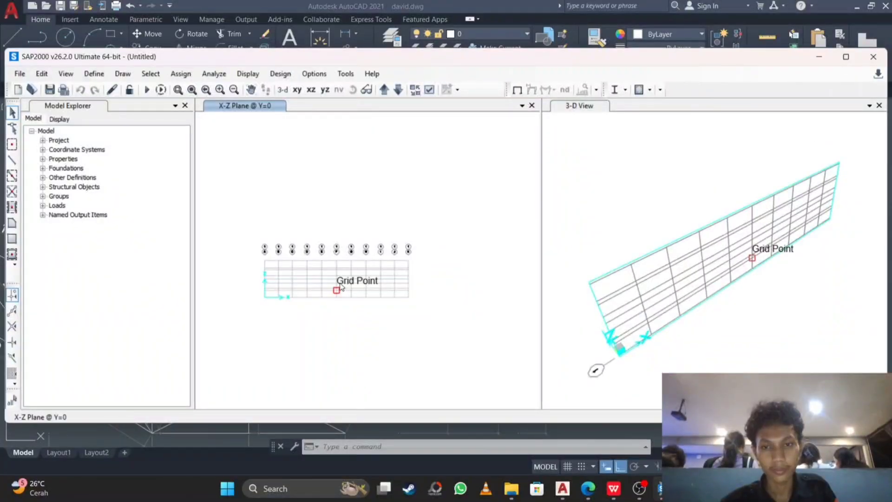
pyautogui.scroll(2, 266, 284)
pyautogui.moveTo(394, 291); pyautogui.dragTo(378, 263, button='middle')
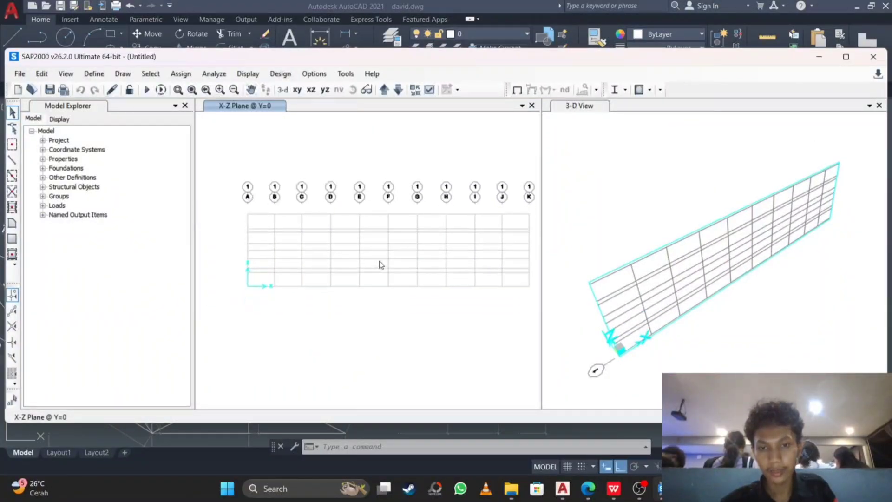
pyautogui.click(11, 160)
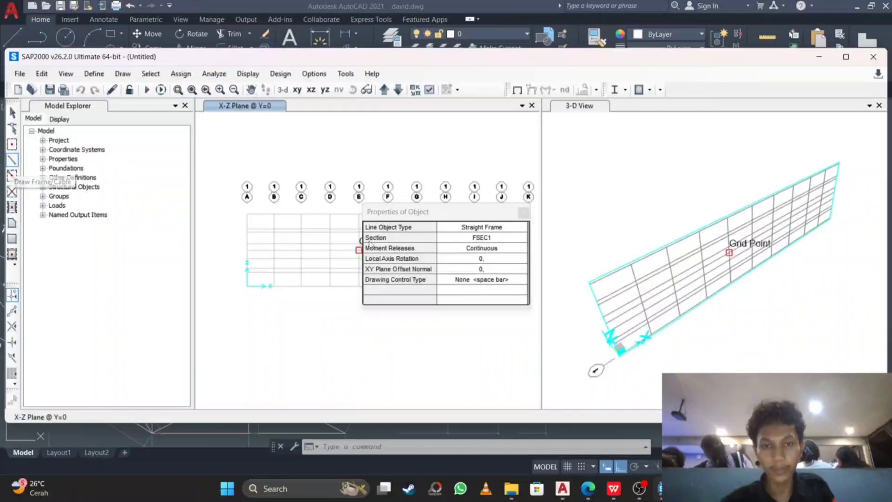
pyautogui.scroll(2, 241, 291)
pyautogui.click(253, 284)
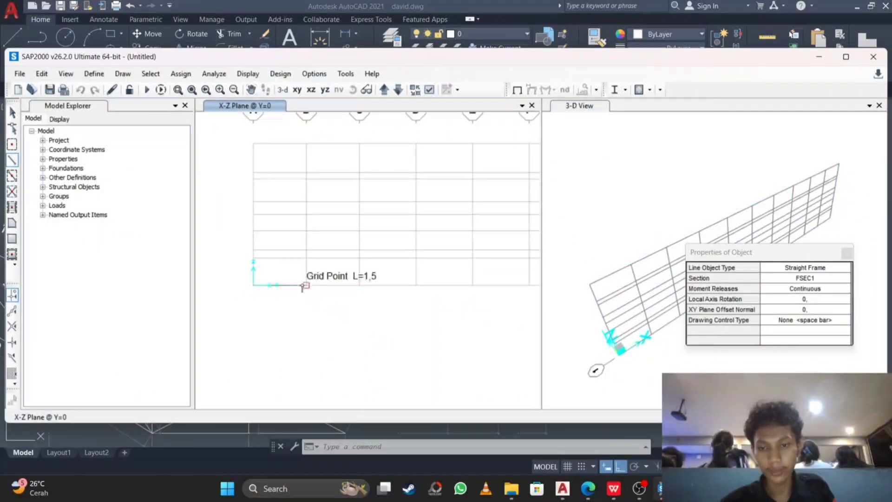
pyautogui.rightClick(365, 283)
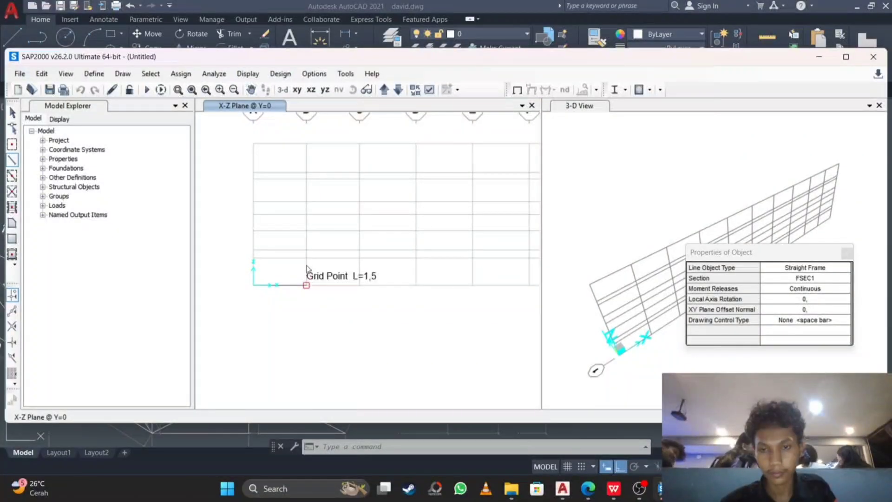
pyautogui.click(306, 267)
pyautogui.rightClick(305, 265)
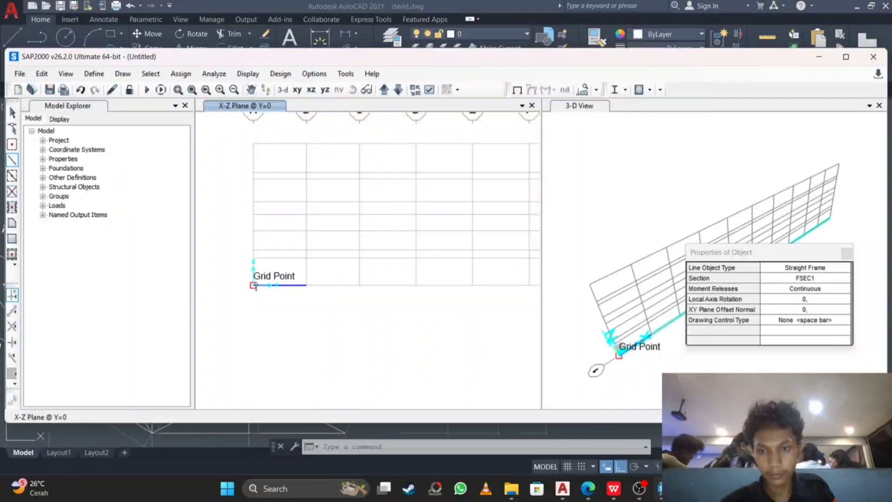
# Complete the first truss bays with the A–B rafter, the diagonal down to C, the B–C bottom chord and the 0,77 m vertical at B.
pyautogui.click(254, 285)
pyautogui.click(306, 259)
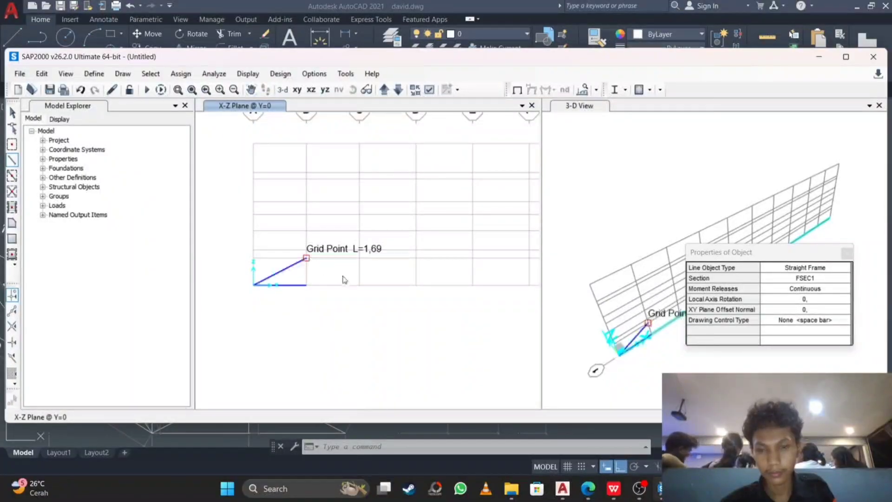
pyautogui.click(359, 285)
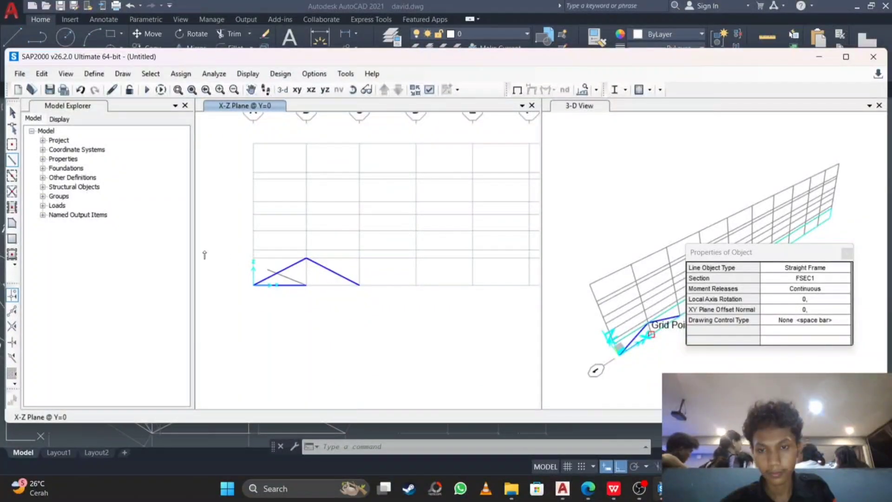
pyautogui.press('Escape')
pyautogui.click(12, 161)
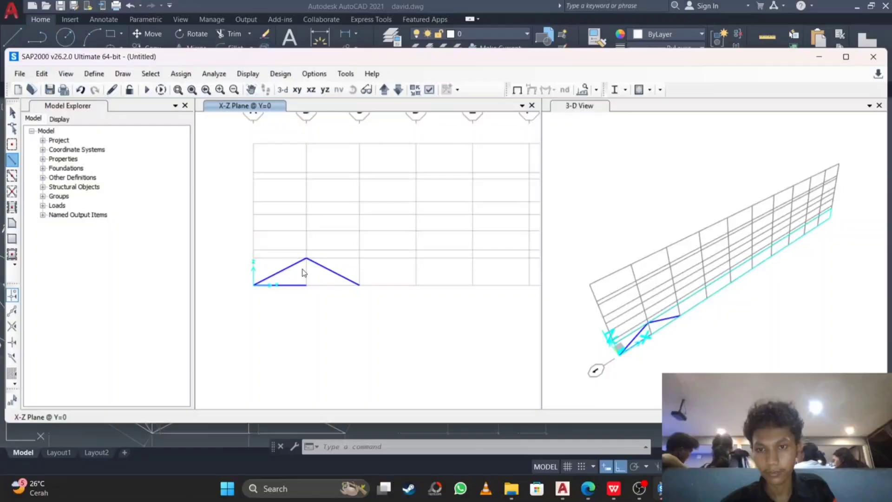
pyautogui.click(359, 285)
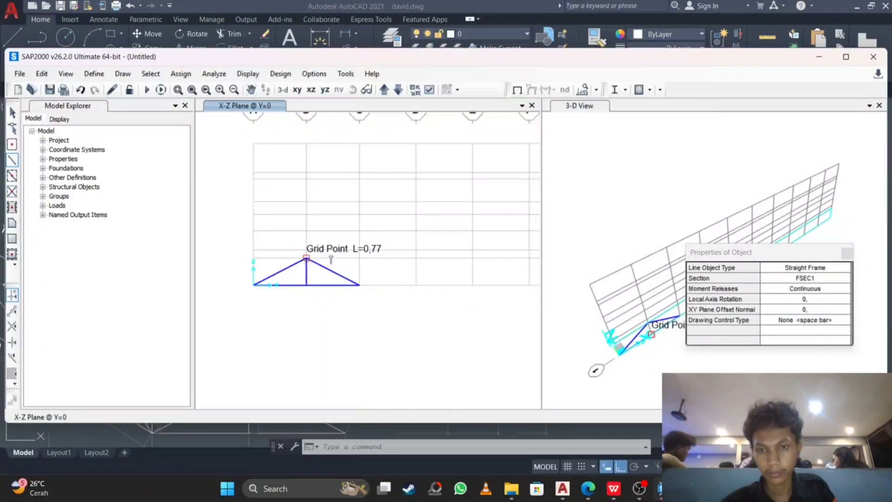
# Draw the ascending top chord frames from the top of the vertical at B through C, D and E to the ridge at F.
pyautogui.click(306, 257)
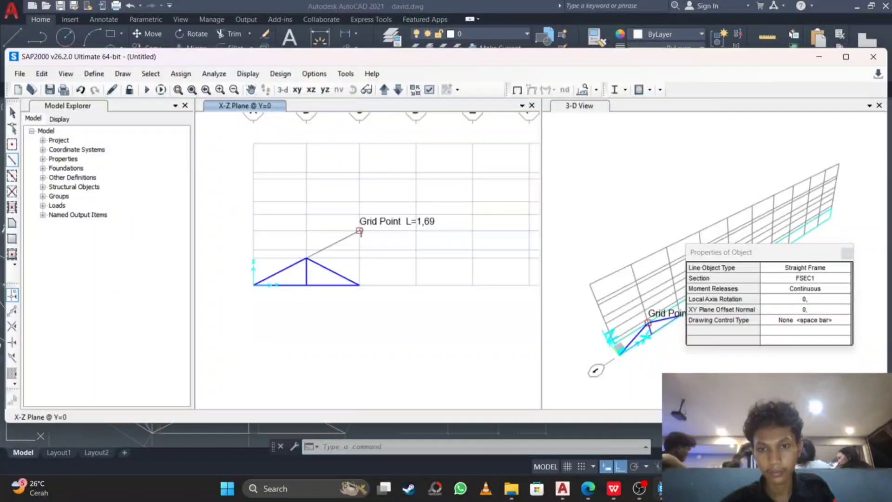
pyautogui.click(359, 232)
pyautogui.moveTo(332, 254); pyautogui.dragTo(214, 324, button='middle')
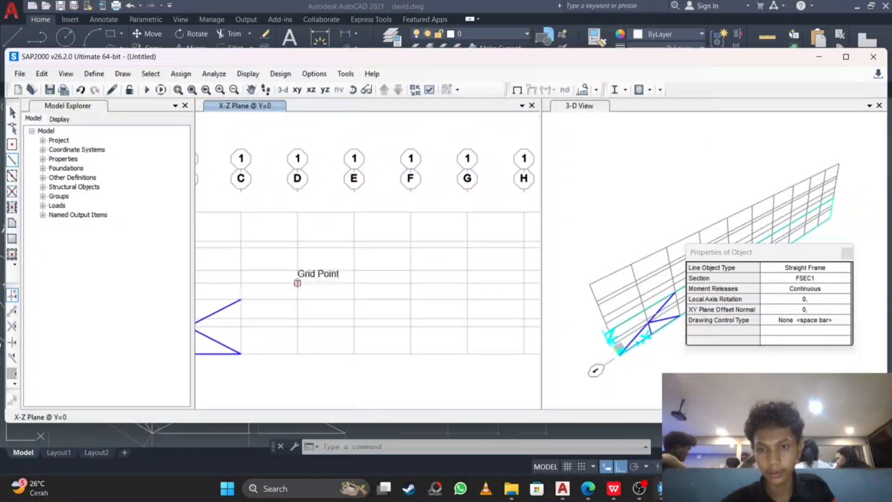
pyautogui.moveTo(297, 282); pyautogui.dragTo(377, 256, button='middle')
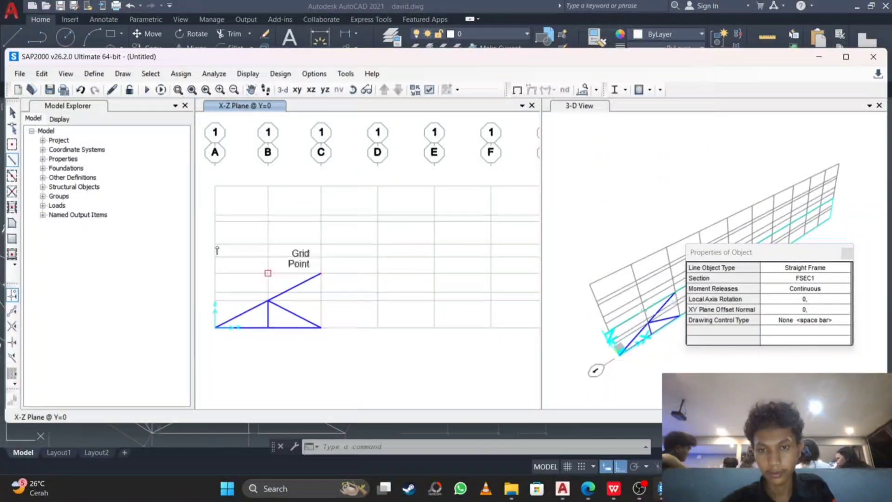
pyautogui.click(320, 275)
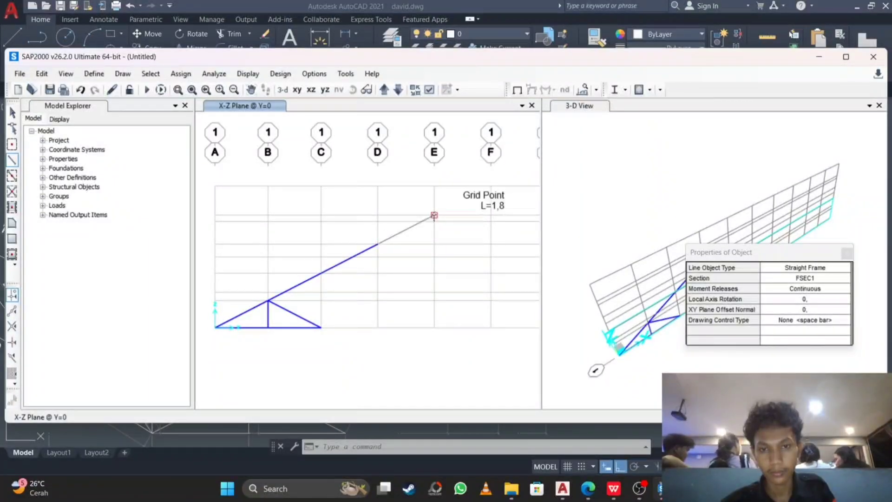
pyautogui.click(434, 215)
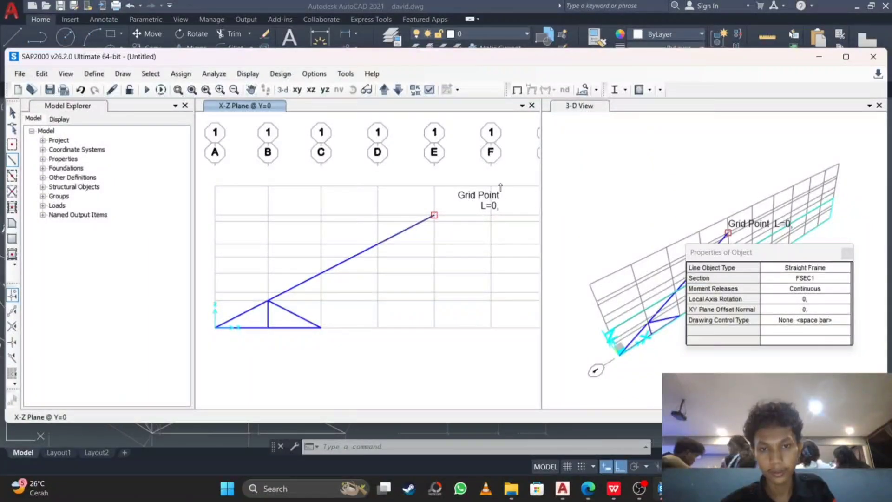
pyautogui.scroll(-2, 497, 189)
pyautogui.moveTo(494, 189); pyautogui.dragTo(459, 195, button='middle')
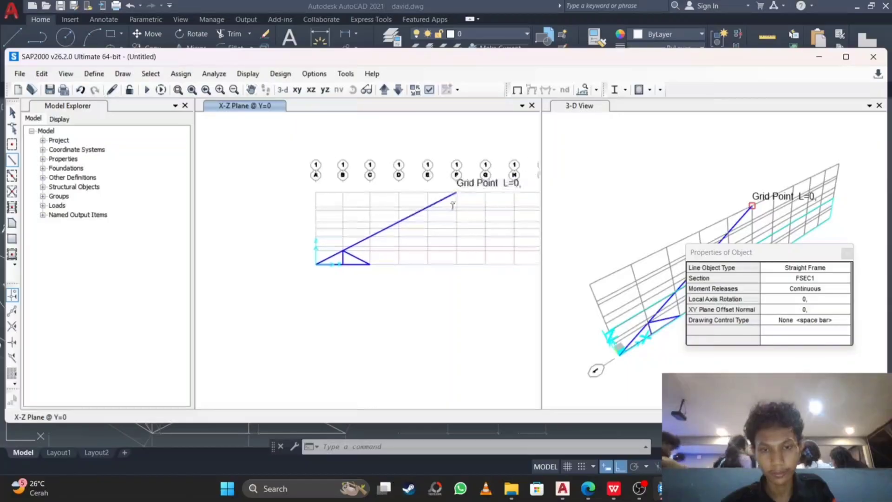
pyautogui.scroll(2, 455, 207)
pyautogui.press('Escape')
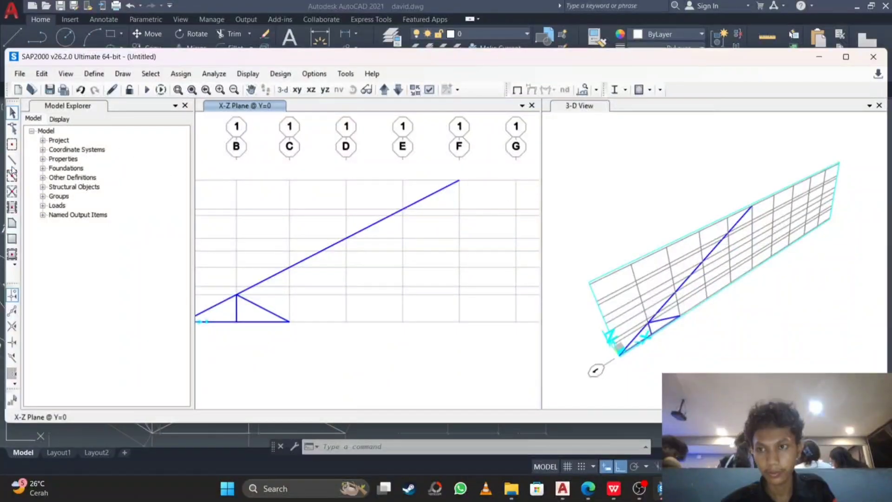
# Draw the descending top chord frames with section FSEC1 from the ridge at F through G and H to I.
pyautogui.moveTo(444, 221); pyautogui.dragTo(349, 207, button='middle')
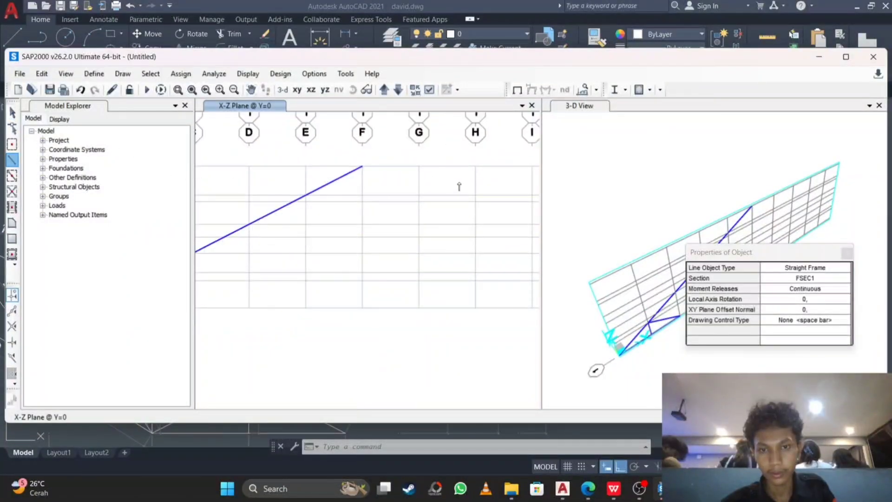
pyautogui.click(419, 194)
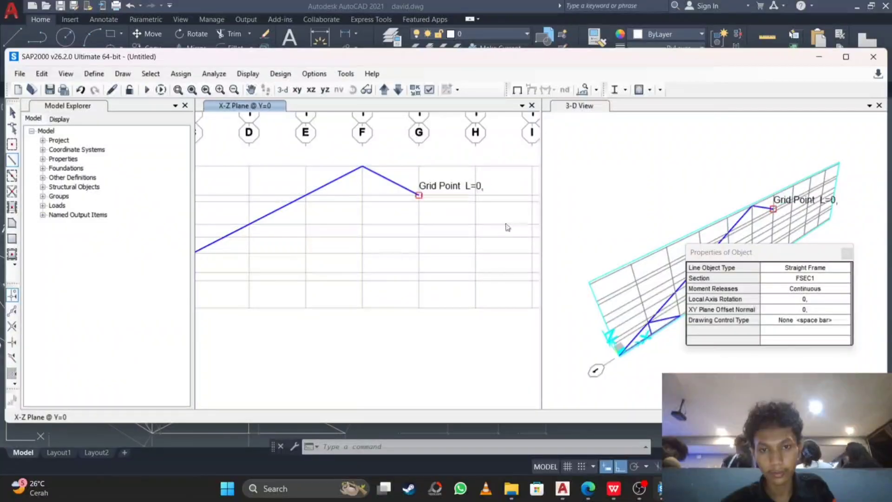
pyautogui.click(476, 223)
pyautogui.moveTo(504, 223); pyautogui.dragTo(404, 213, button='middle')
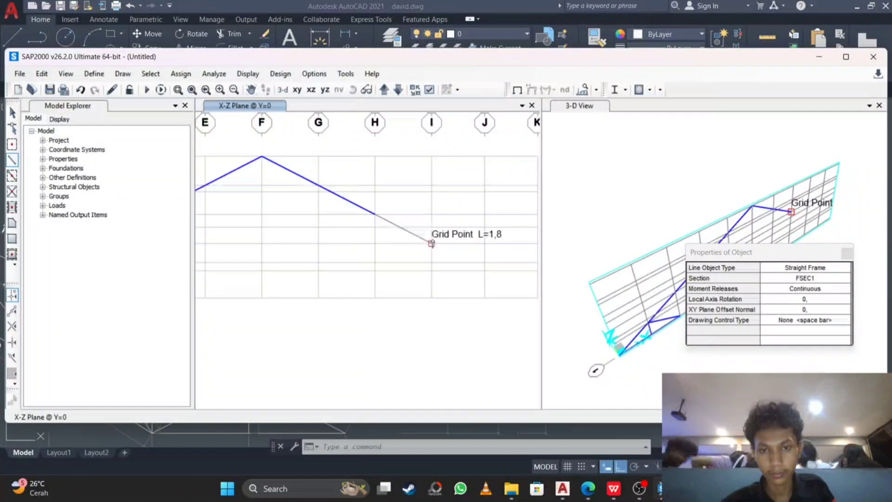
pyautogui.click(432, 244)
pyautogui.moveTo(475, 241); pyautogui.dragTo(441, 241, button='middle')
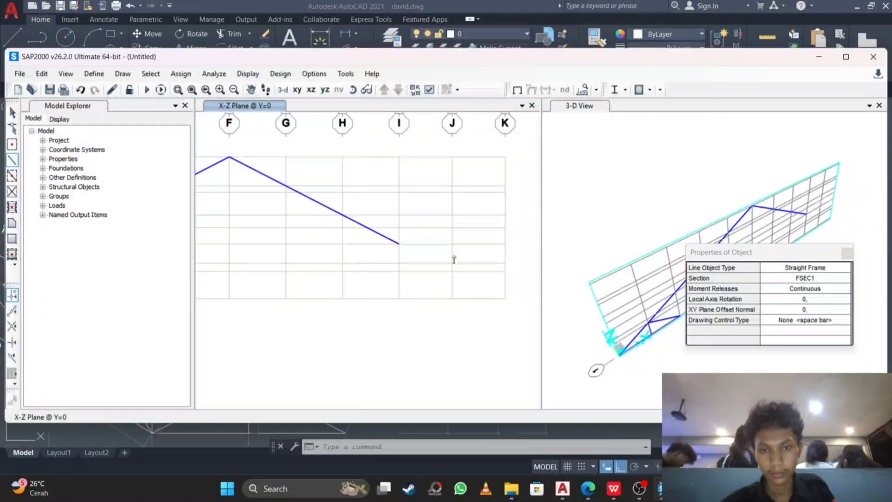
pyautogui.click(452, 263)
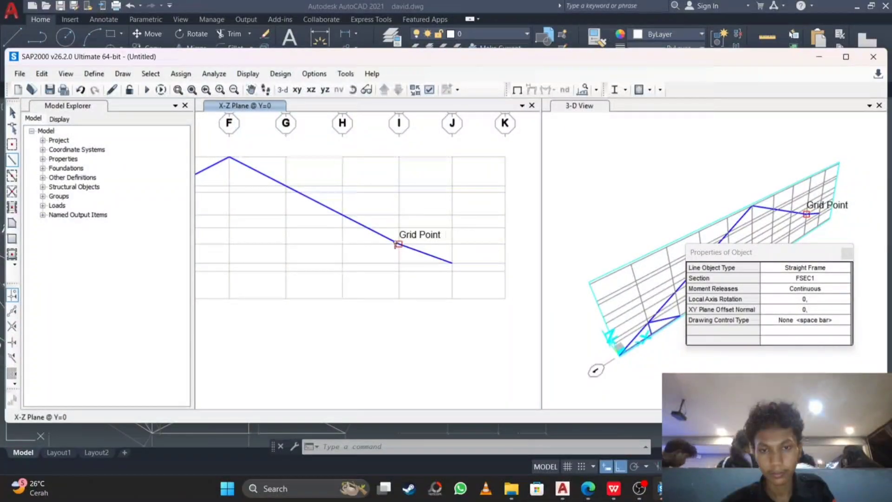
pyautogui.press('Escape')
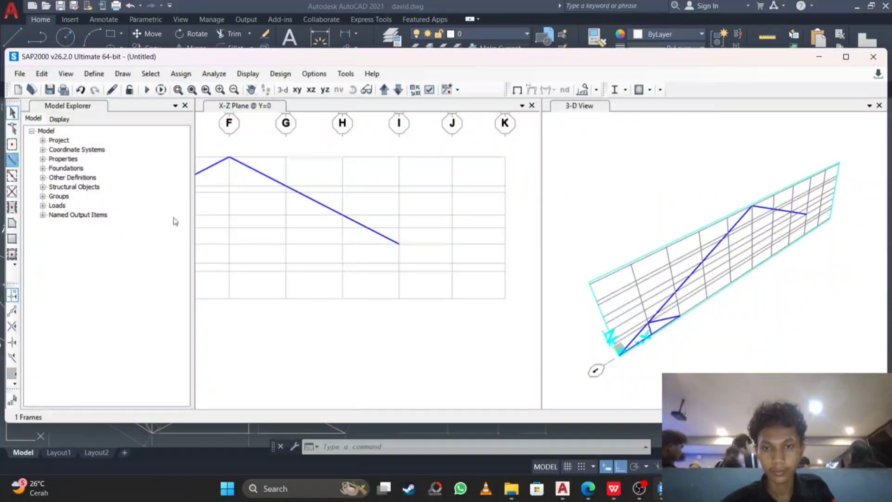
# Continue the top chord from I down to the base at K, and return along the 1,5 m K–J bottom chord and up the vertical at J.
pyautogui.click(399, 244)
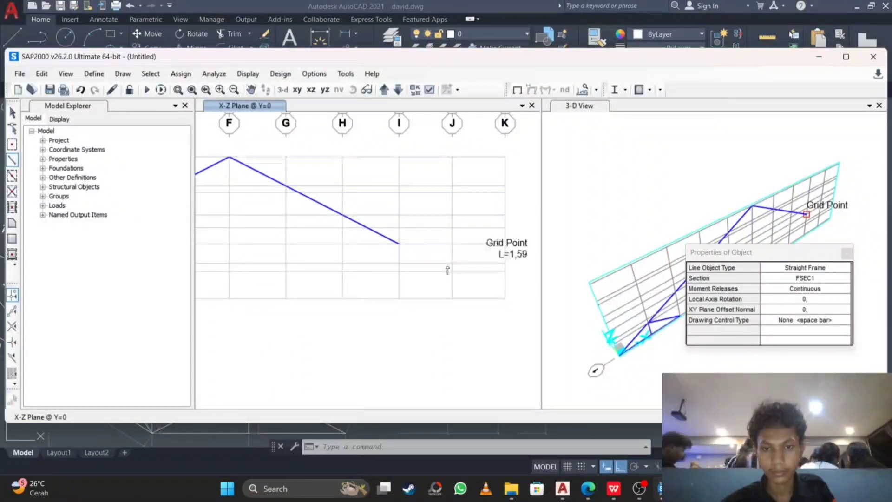
pyautogui.click(505, 298)
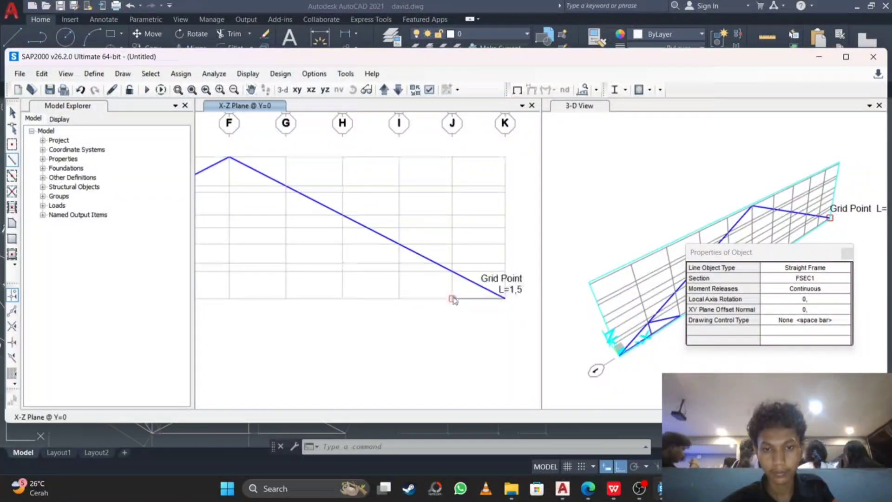
pyautogui.click(452, 298)
pyautogui.doubleClick(450, 272)
# Complete the I–J bay with its bottom chord, the vertical at I and the diagonal from the base of I to the top of J.
pyautogui.click(400, 299)
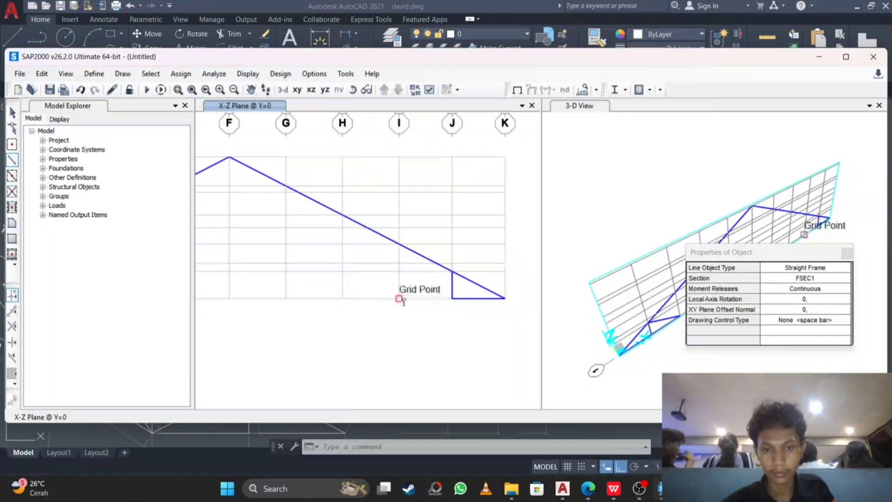
pyautogui.click(452, 298)
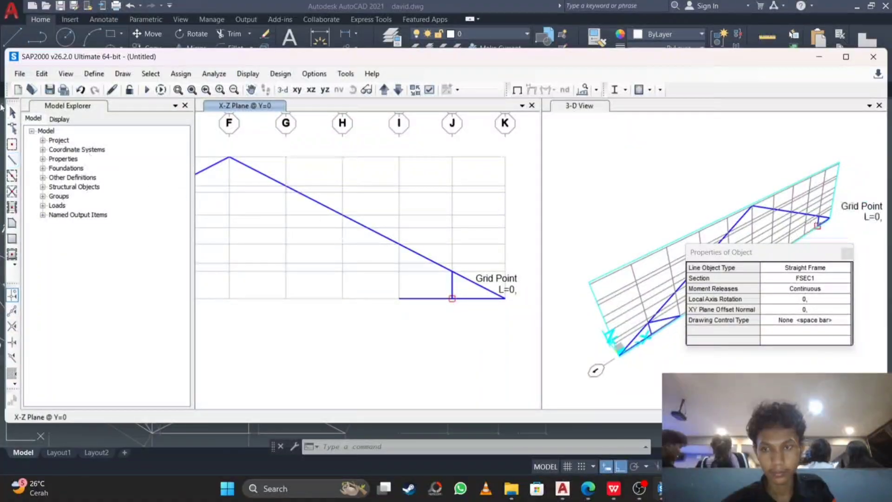
pyautogui.click(12, 112)
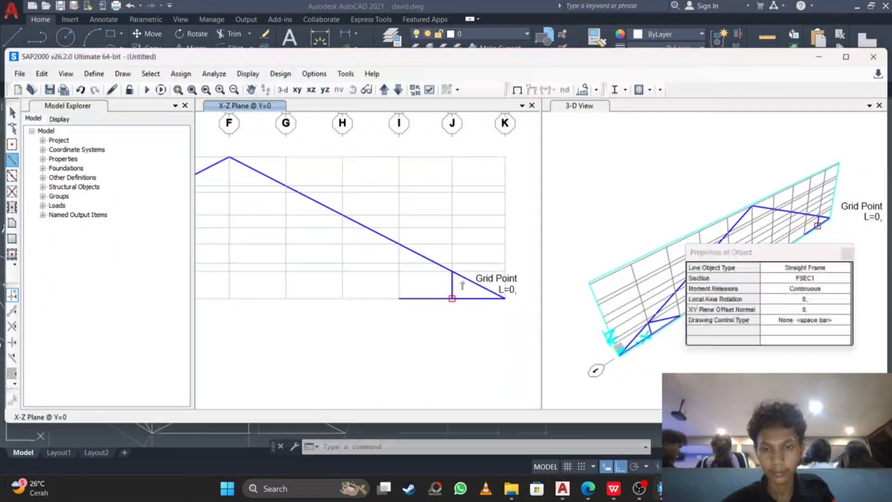
pyautogui.click(399, 298)
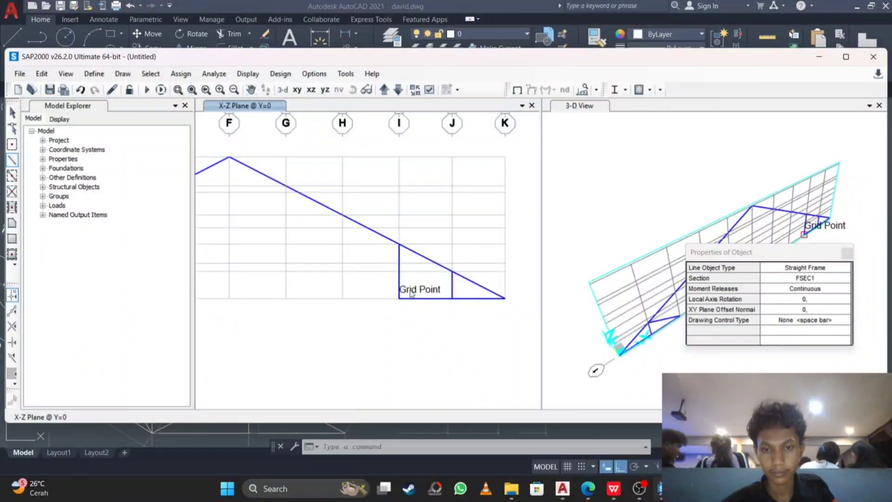
pyautogui.click(450, 272)
pyautogui.press('Escape')
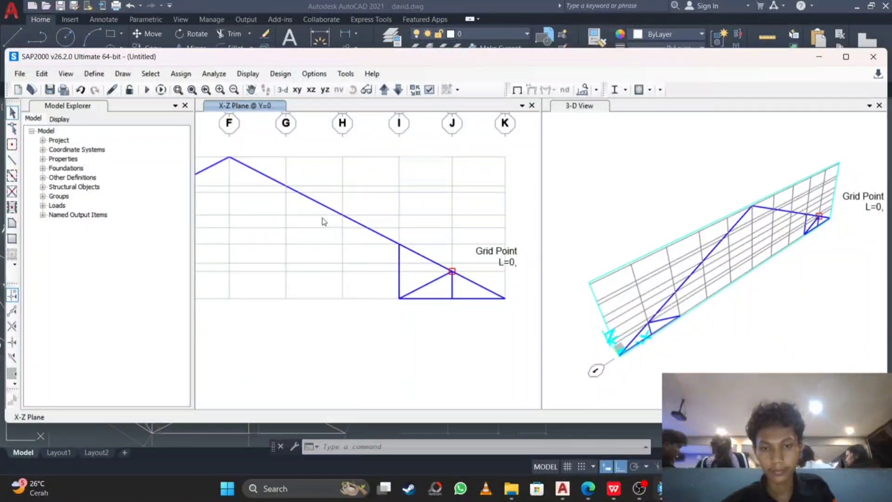
# Draw the short vertical down from the ridge at F and the inclined lower chord through G and H to the base of I.
pyautogui.moveTo(315, 238); pyautogui.dragTo(381, 250, button='middle')
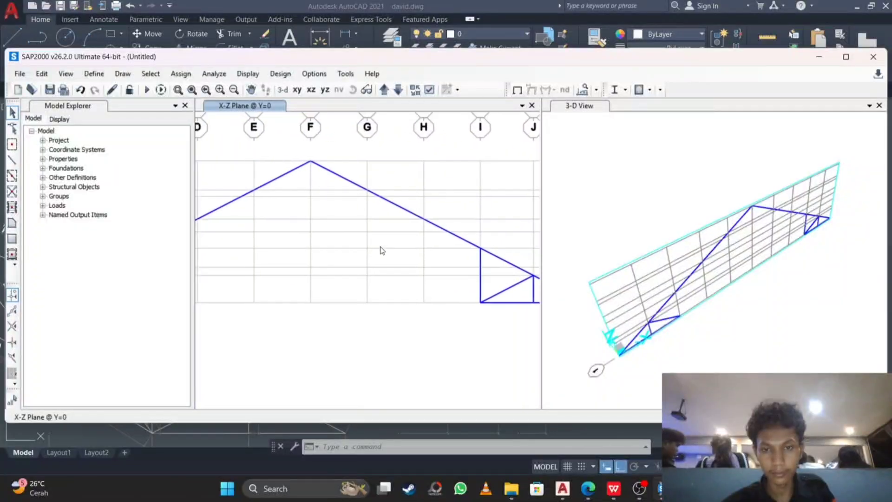
pyautogui.click(13, 160)
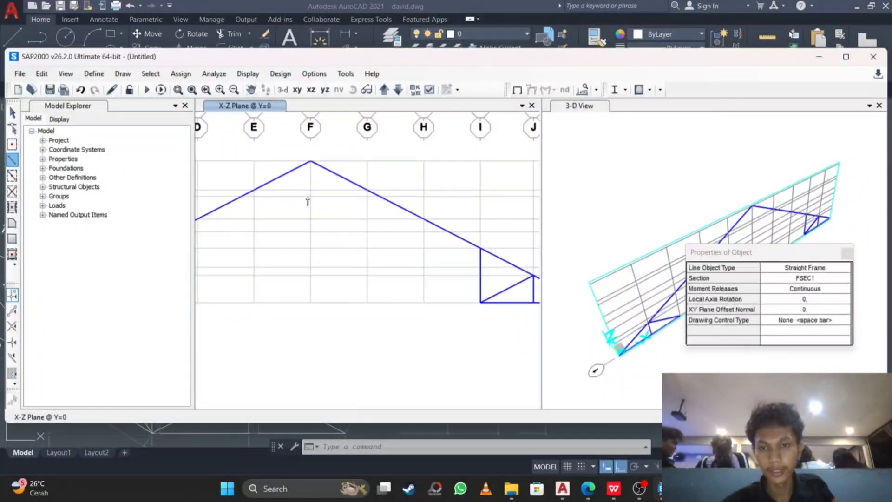
pyautogui.click(310, 162)
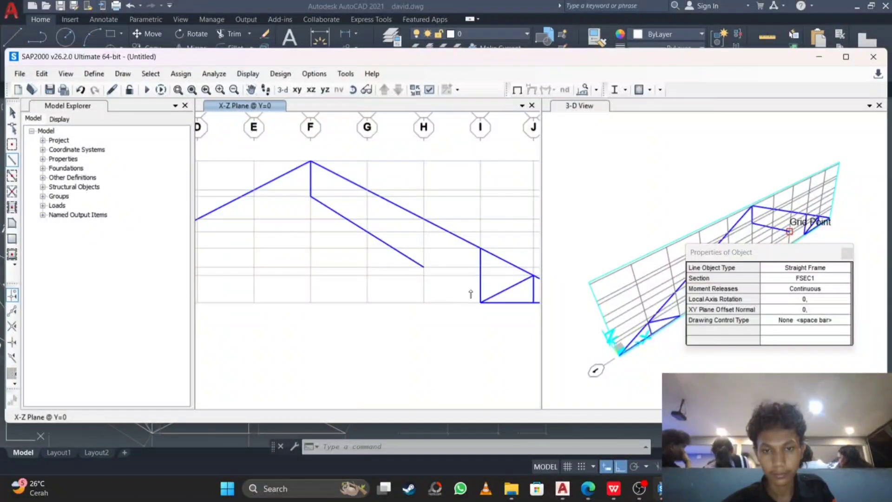
pyautogui.click(480, 302)
pyautogui.press('Escape')
# Draw the verticals at G and H between the top chord and the inclined lower chord.
pyautogui.scroll(-3, 374, 235)
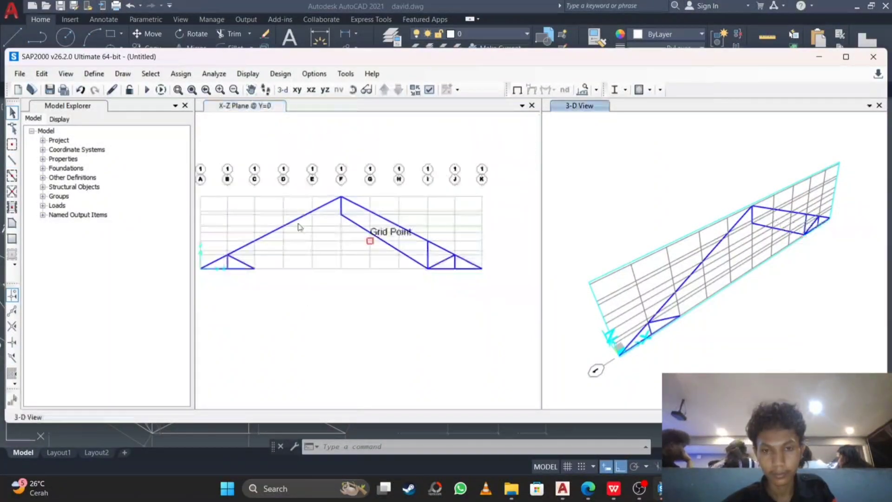
pyautogui.click(12, 160)
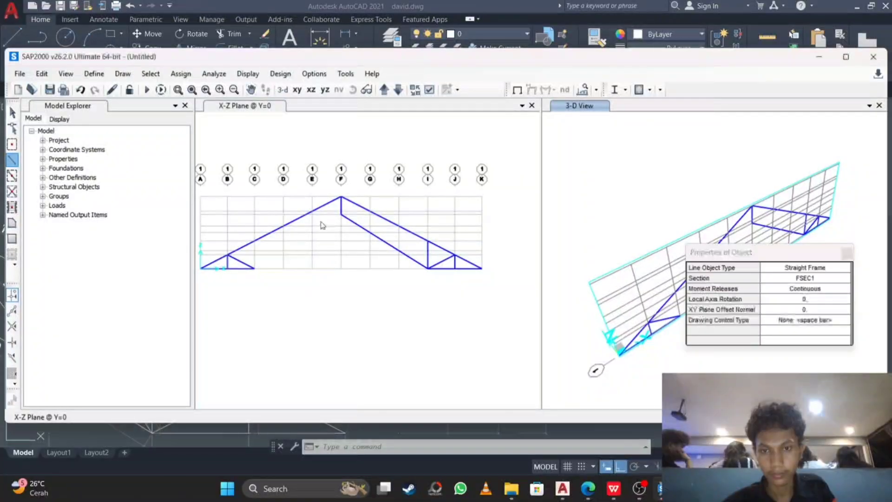
pyautogui.scroll(3, 320, 223)
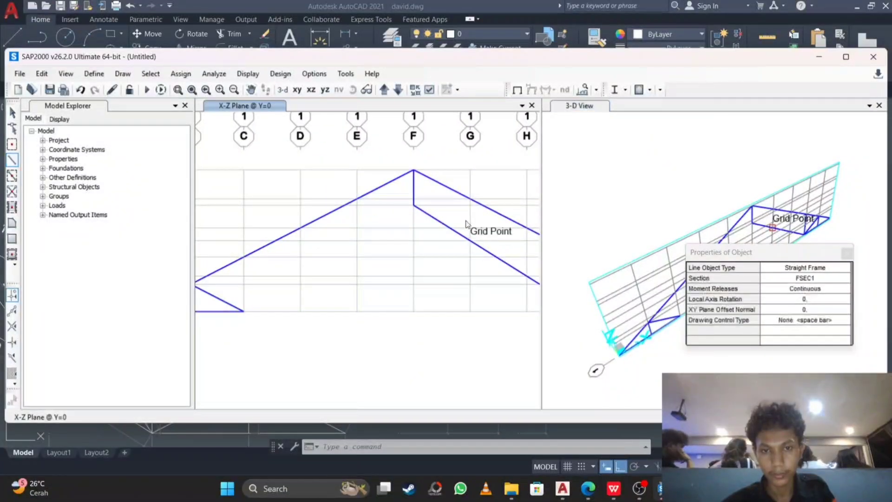
pyautogui.click(470, 240)
pyautogui.click(470, 199)
pyautogui.press('Escape')
pyautogui.moveTo(433, 195); pyautogui.dragTo(253, 183, button='middle')
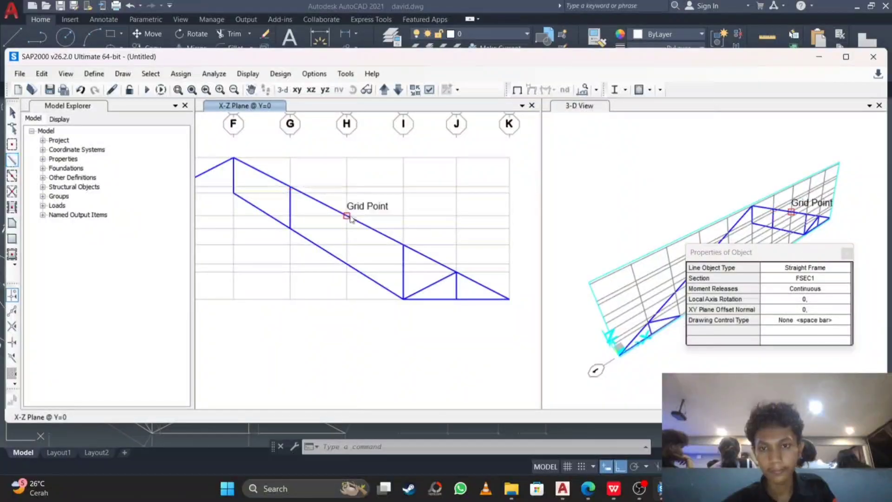
pyautogui.press('Escape')
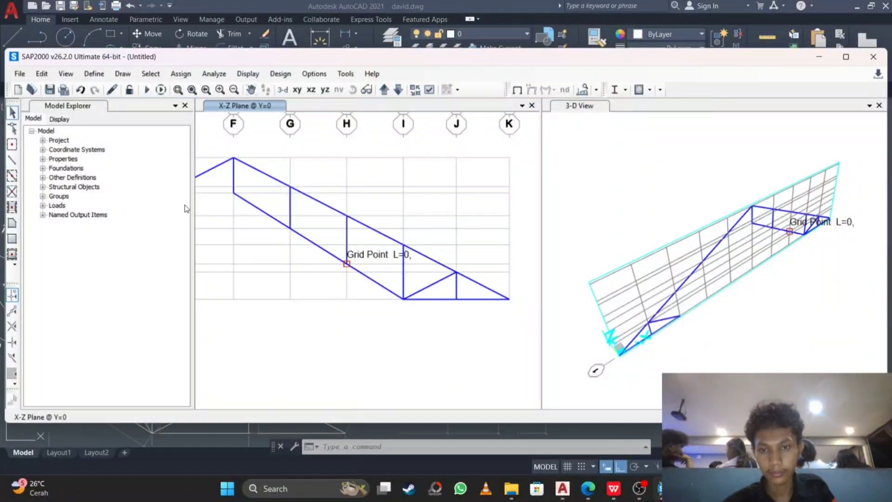
# Draw a single inclined lower chord frame from the base of C to the foot of the ridge vertical at F.
pyautogui.click(12, 164)
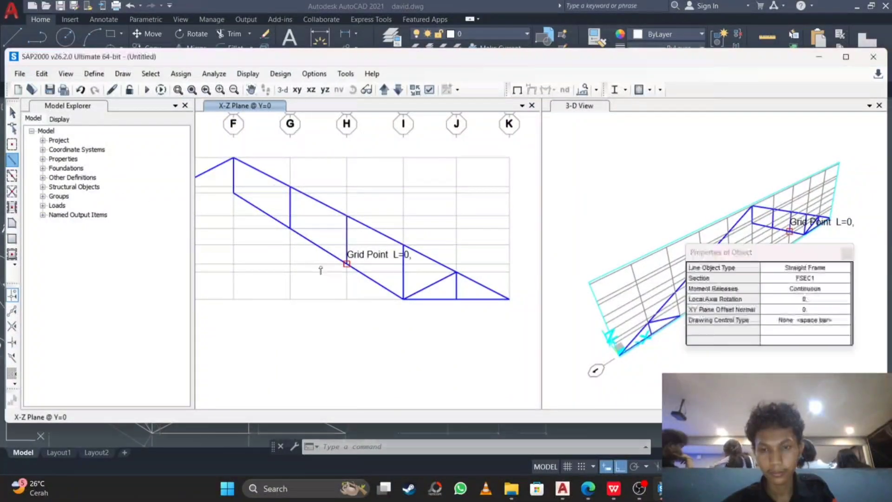
pyautogui.moveTo(320, 268); pyautogui.dragTo(453, 260, button='middle')
pyautogui.scroll(-2, 303, 266)
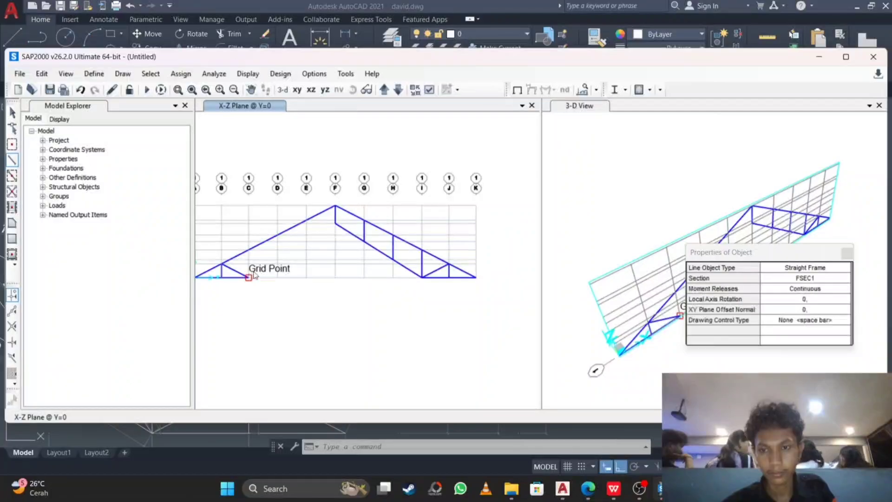
pyautogui.click(248, 277)
pyautogui.scroll(2, 322, 227)
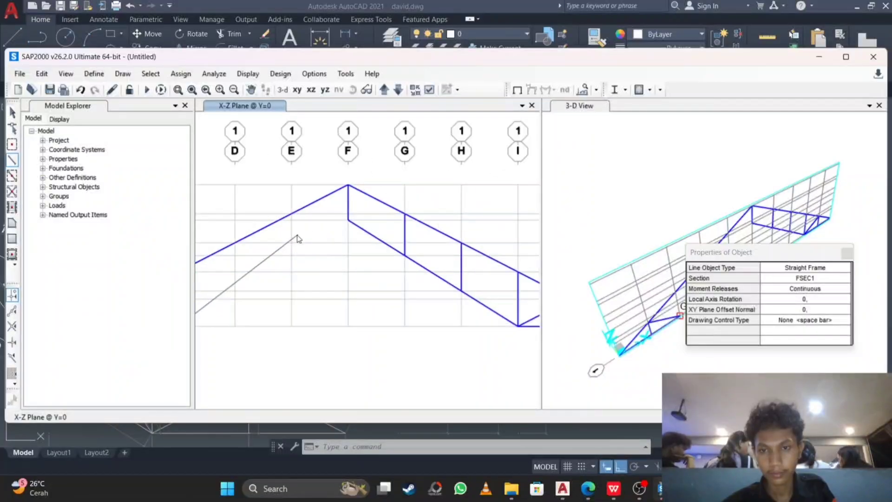
pyautogui.click(348, 220)
pyautogui.press('Escape')
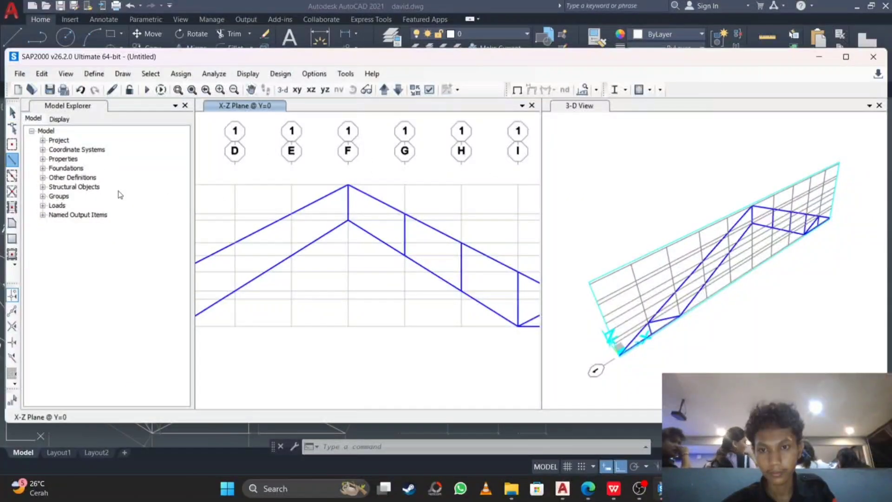
# Delete the one-piece inclined lower chord frame between C and F.
pyautogui.moveTo(210, 283)
pyautogui.mouseDown(button='middle')
pyautogui.moveTo(402, 249)
pyautogui.moveTo(363, 266)
pyautogui.mouseUp(button='middle')
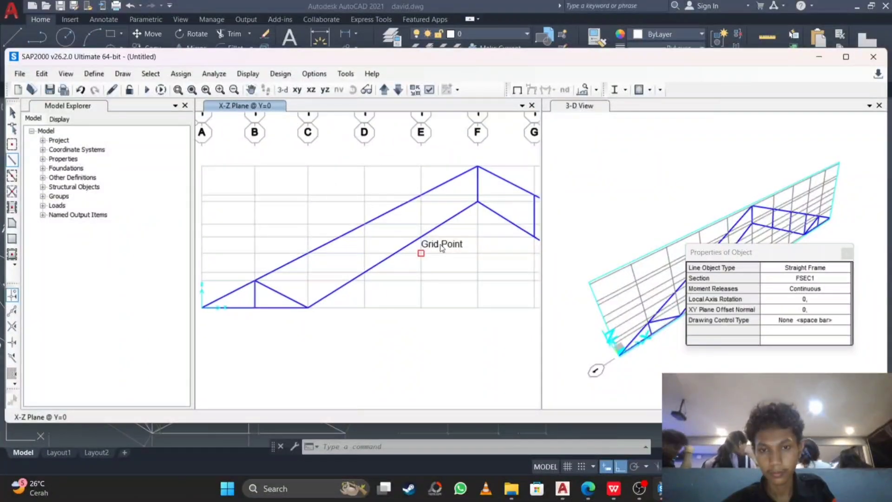
pyautogui.press('Escape')
pyautogui.click(405, 248)
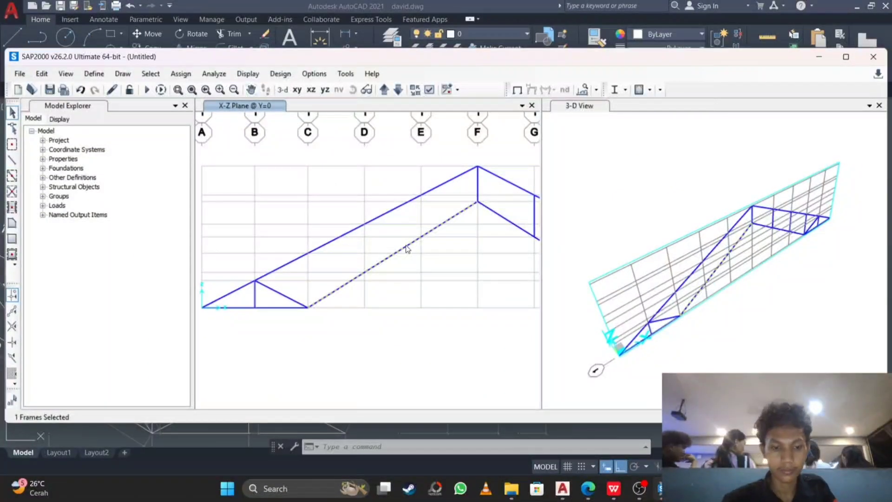
pyautogui.click(406, 247)
pyautogui.press('Delete')
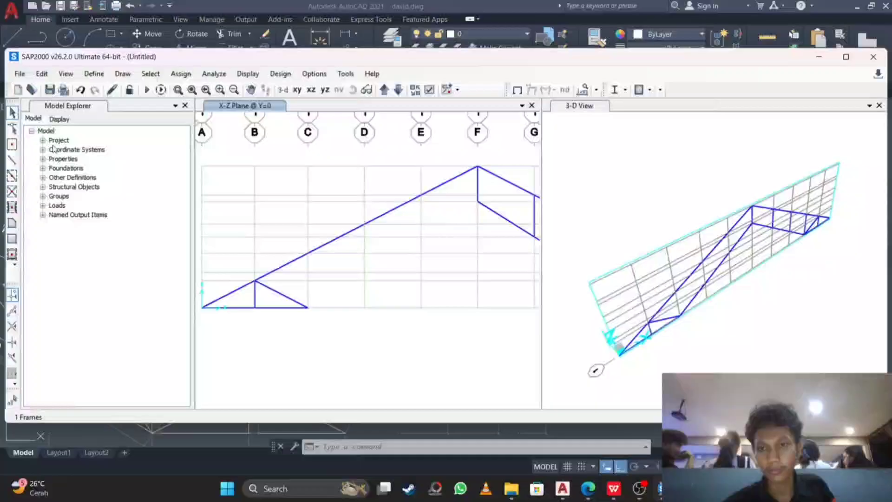
# Draw the vertical frame at C between the base and the top chord.
pyautogui.click(12, 162)
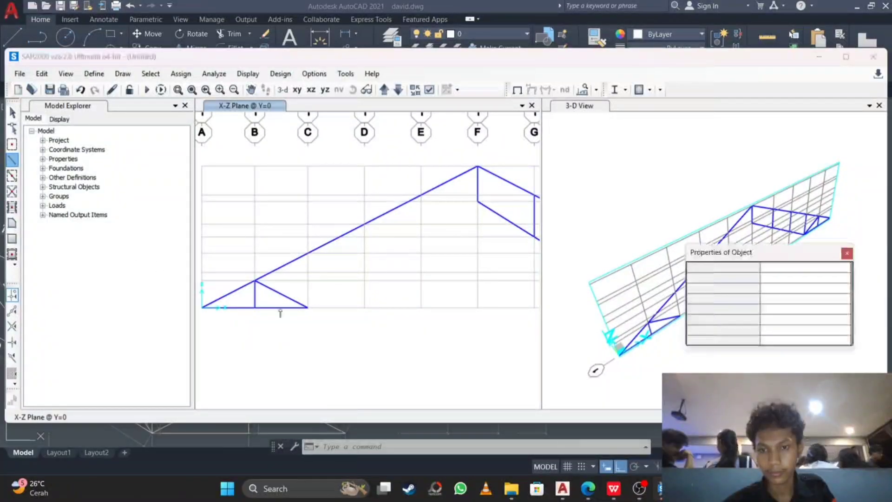
pyautogui.click(308, 254)
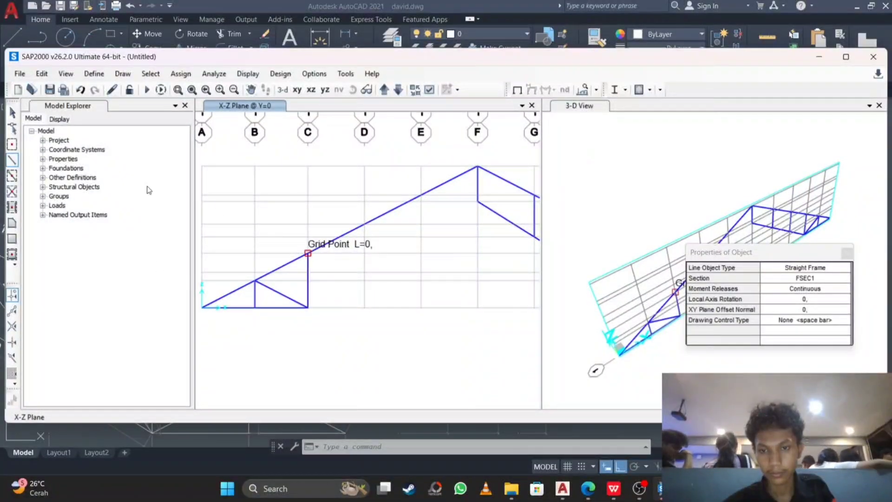
pyautogui.press('Escape')
# Draw the inclined lower chord as separate frames from the base of C through D and E to the foot of the ridge vertical at F.
pyautogui.click(12, 161)
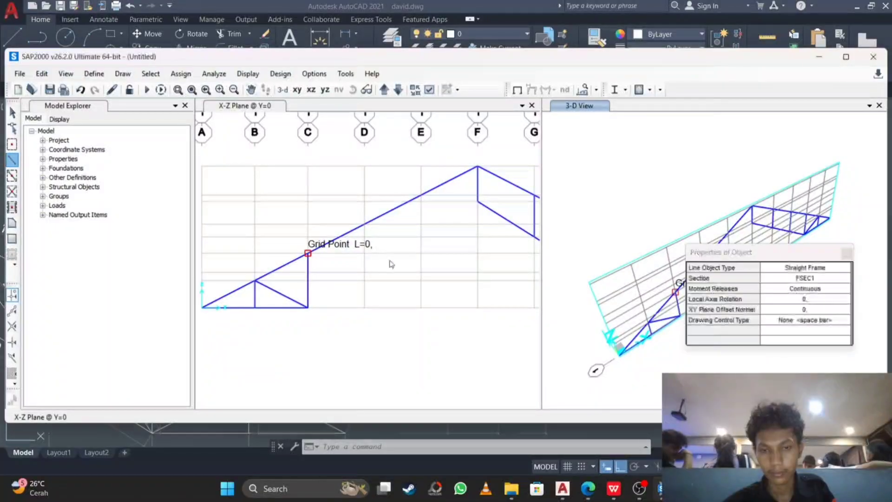
pyautogui.moveTo(420, 260); pyautogui.dragTo(360, 270, button='middle')
pyautogui.scroll(-2, 285, 294)
pyautogui.scroll(2, 285, 294)
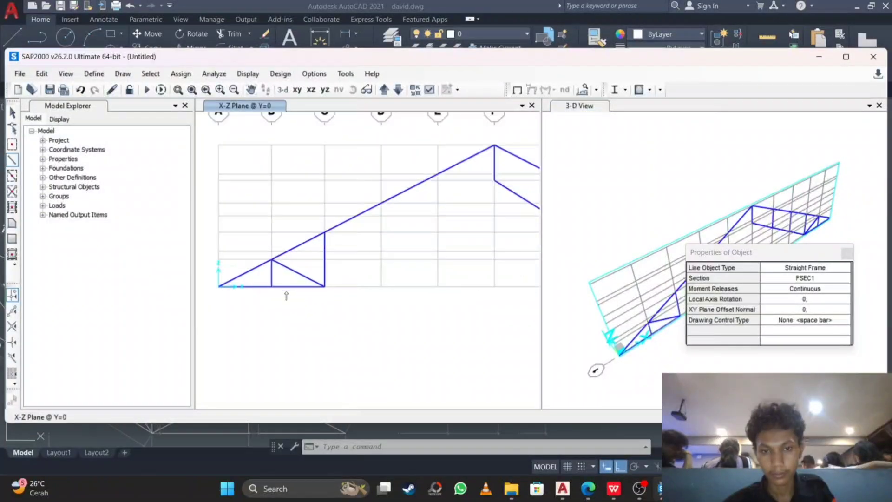
pyautogui.scroll(-2, 284, 295)
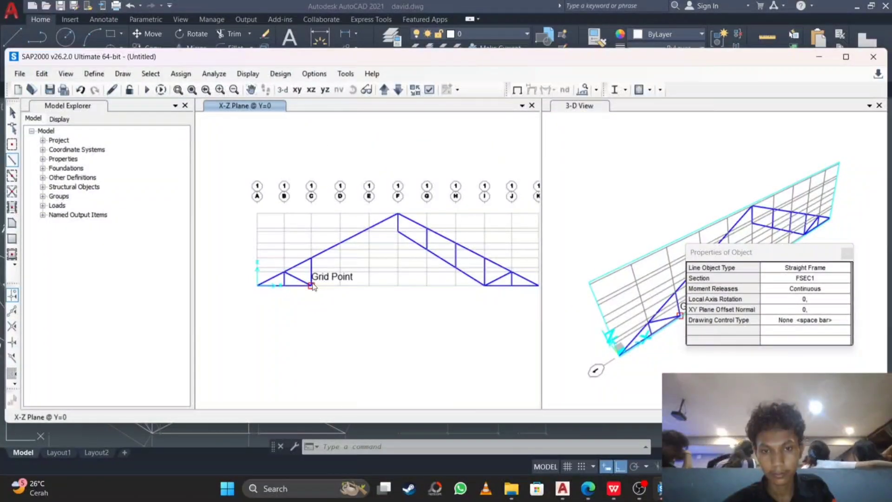
pyautogui.scroll(2, 338, 274)
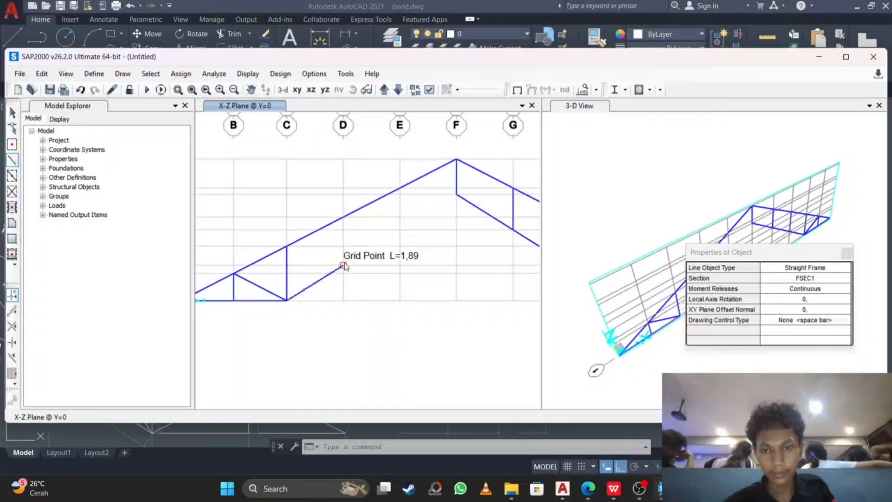
pyautogui.click(343, 265)
pyautogui.scroll(-3, 351, 268)
pyautogui.scroll(1, 354, 272)
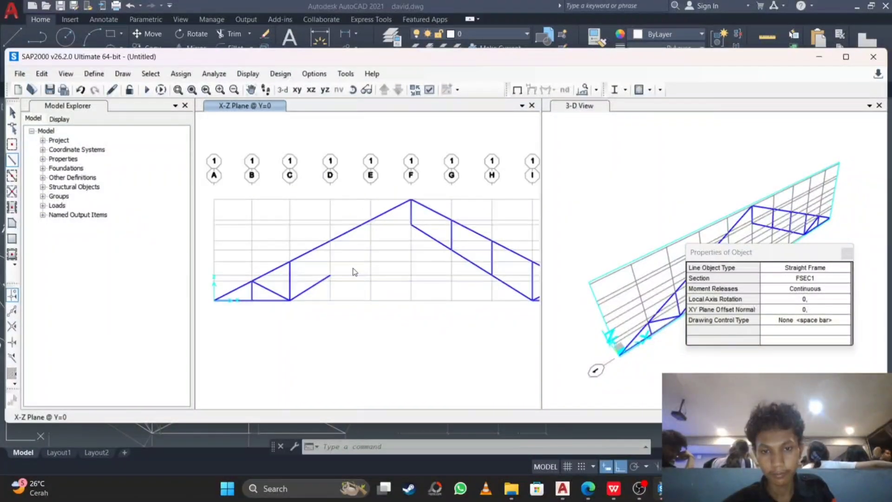
pyautogui.scroll(1, 354, 271)
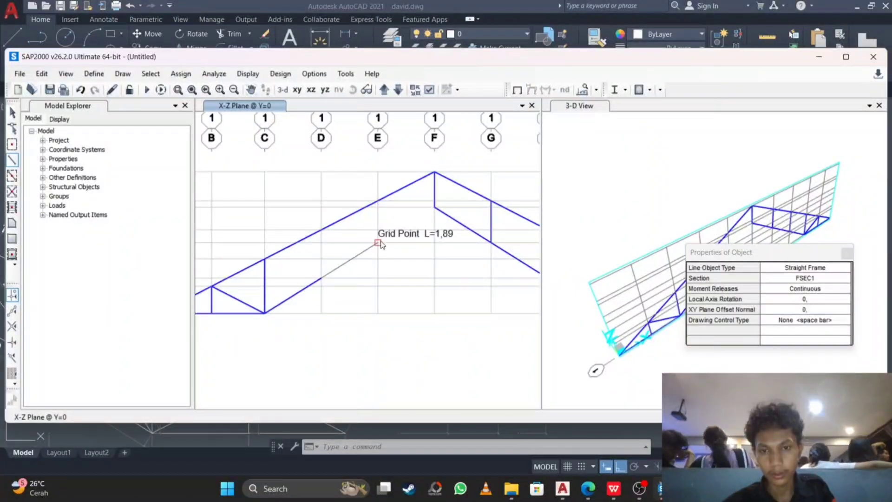
pyautogui.click(434, 207)
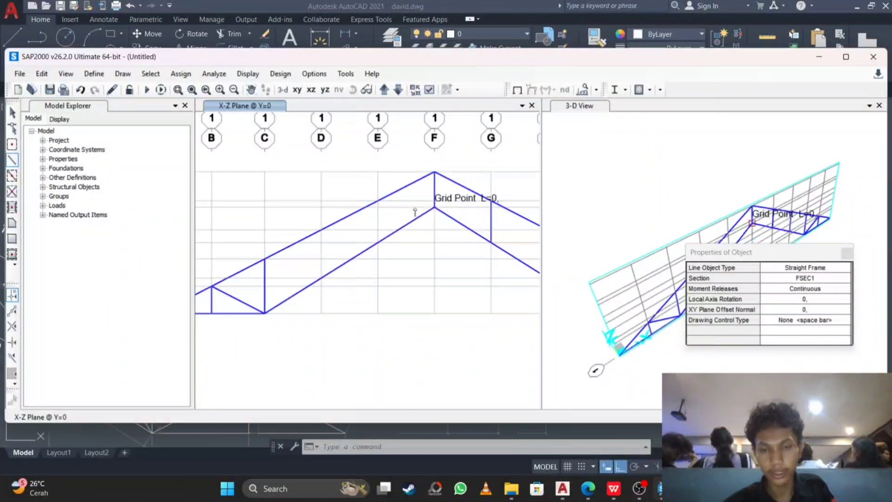
pyautogui.press('Escape')
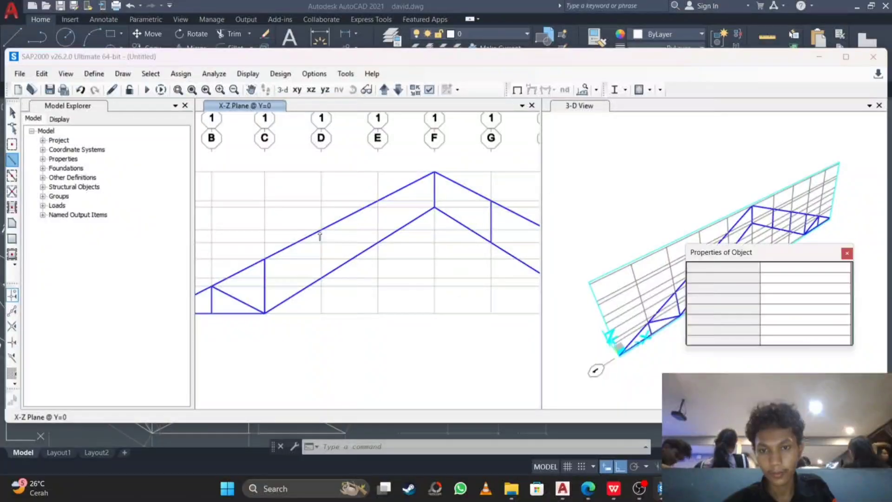
# Draw the vertical frames at D and E between the top chord and the inclined lower chord.
pyautogui.click(321, 230)
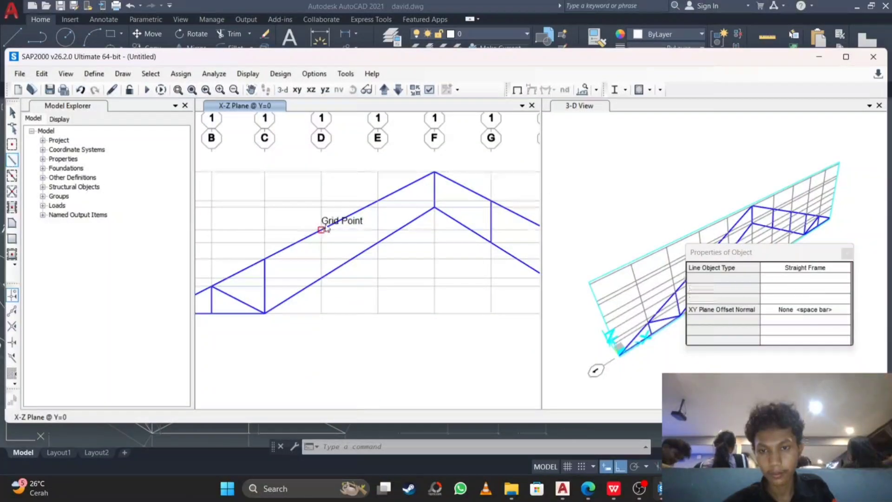
pyautogui.click(321, 277)
pyautogui.press('Escape')
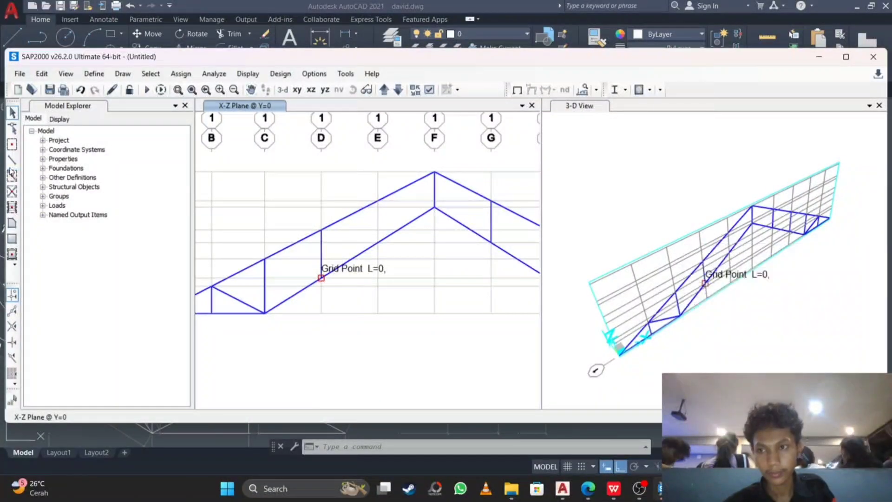
pyautogui.click(378, 201)
pyautogui.click(378, 242)
pyautogui.press('Escape')
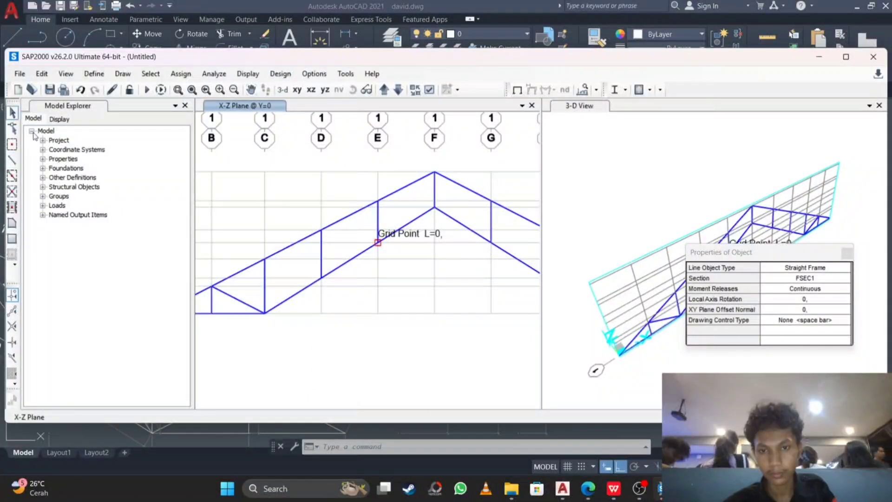
# Draw the rising diagonals from the lower chord at C, D and E to the top chord at D, E and F.
pyautogui.click(12, 159)
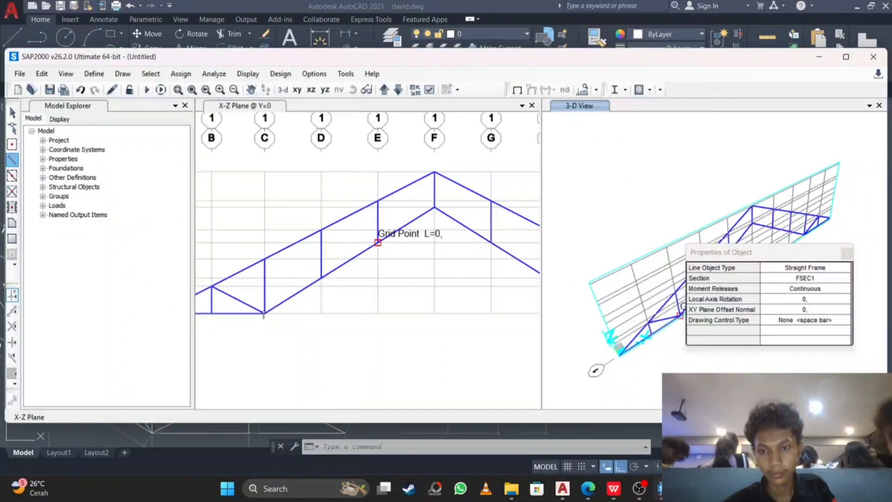
pyautogui.click(321, 229)
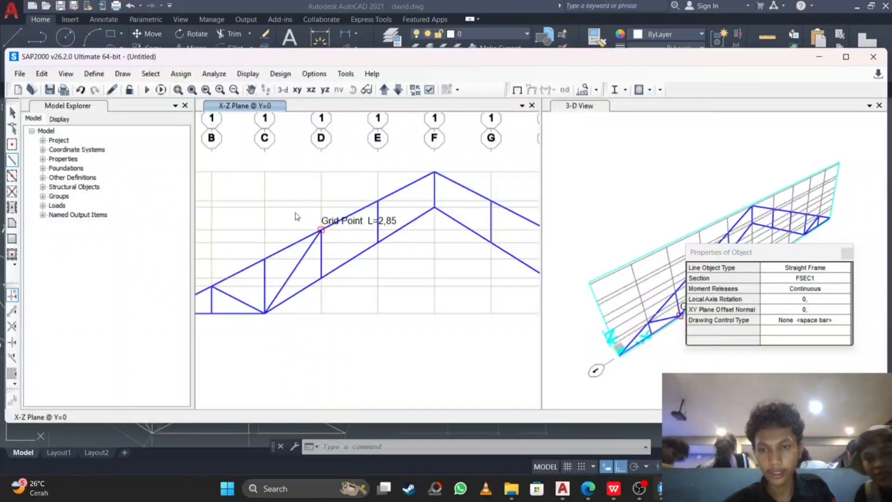
pyautogui.press('Escape')
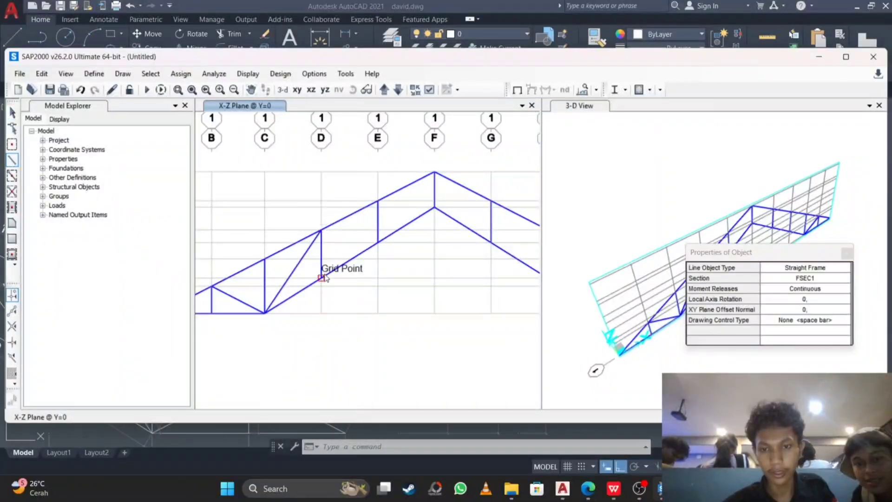
pyautogui.click(321, 277)
pyautogui.click(377, 201)
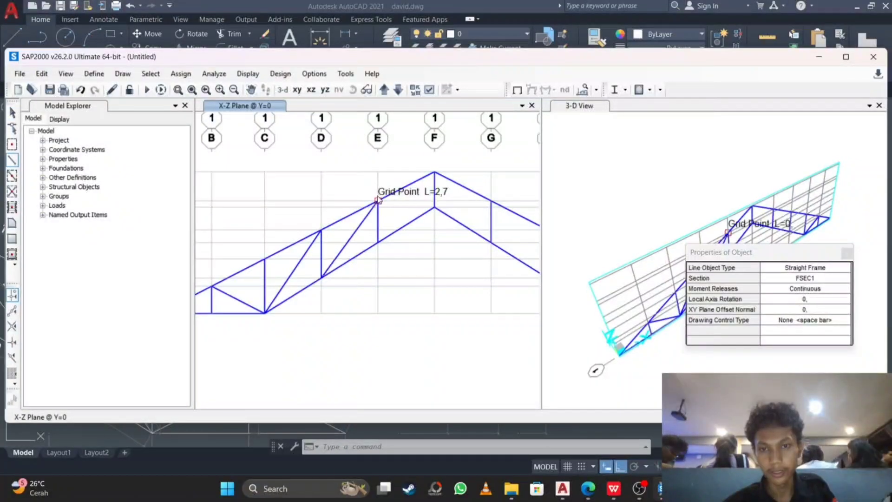
pyautogui.press('Escape')
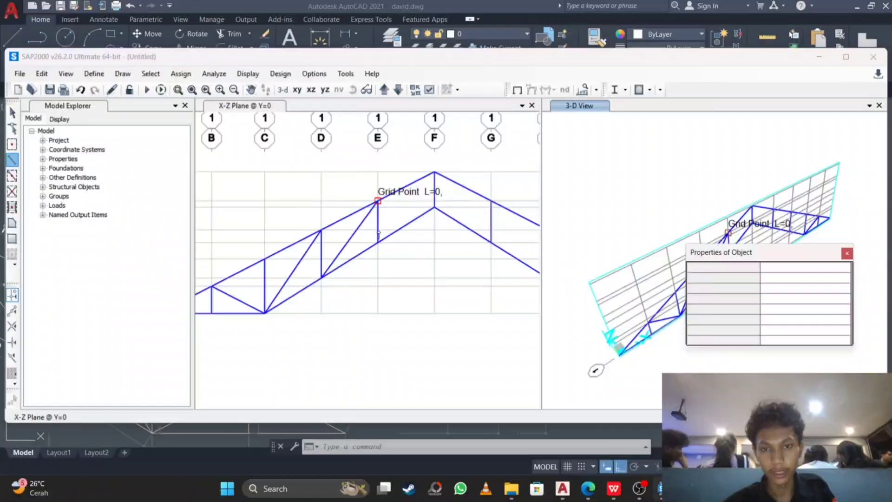
pyautogui.click(434, 173)
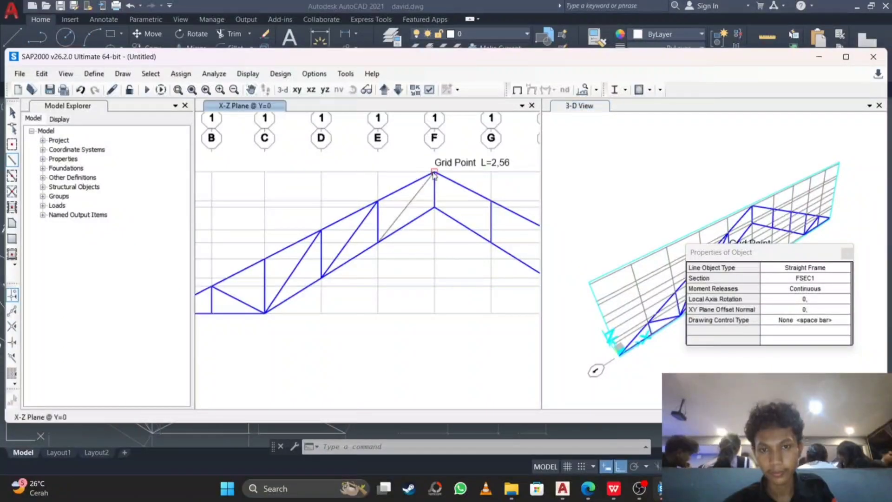
# Draw the falling diagonals from the top chord at F, G and H to the lower chord at G, H and I.
pyautogui.click(13, 162)
pyautogui.moveTo(447, 242); pyautogui.dragTo(319, 217, button='middle')
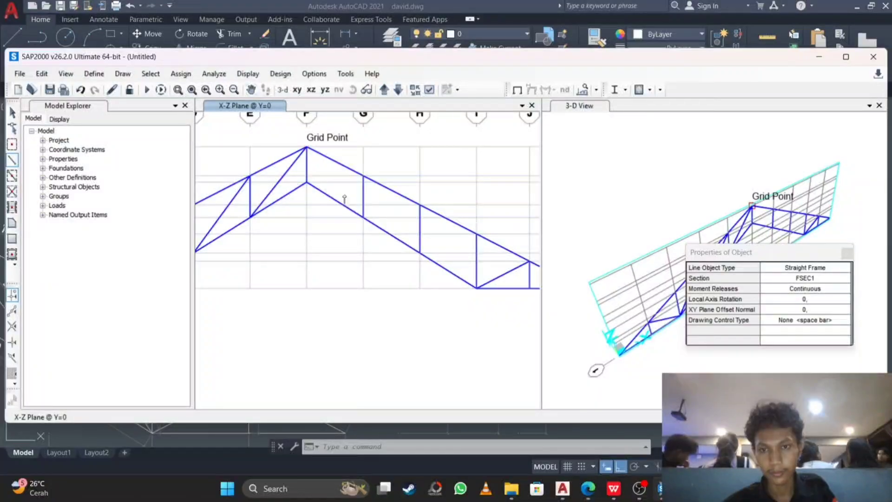
pyautogui.press('Escape')
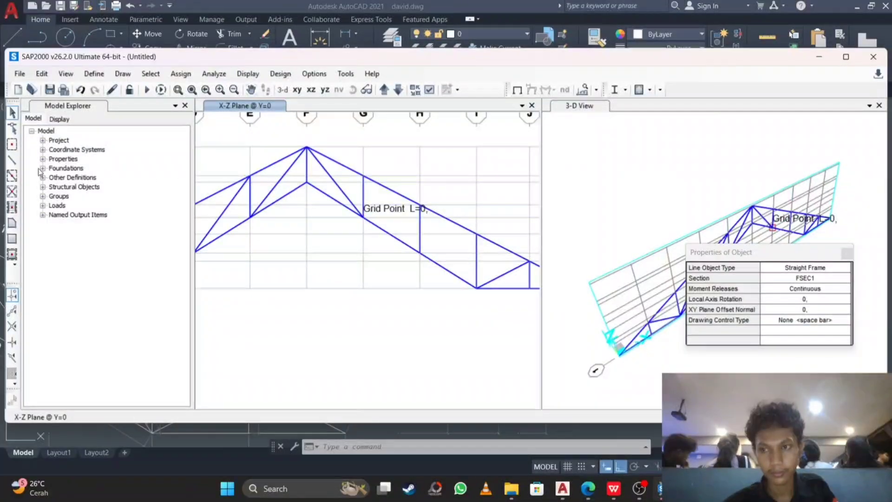
pyautogui.click(13, 160)
pyautogui.click(365, 177)
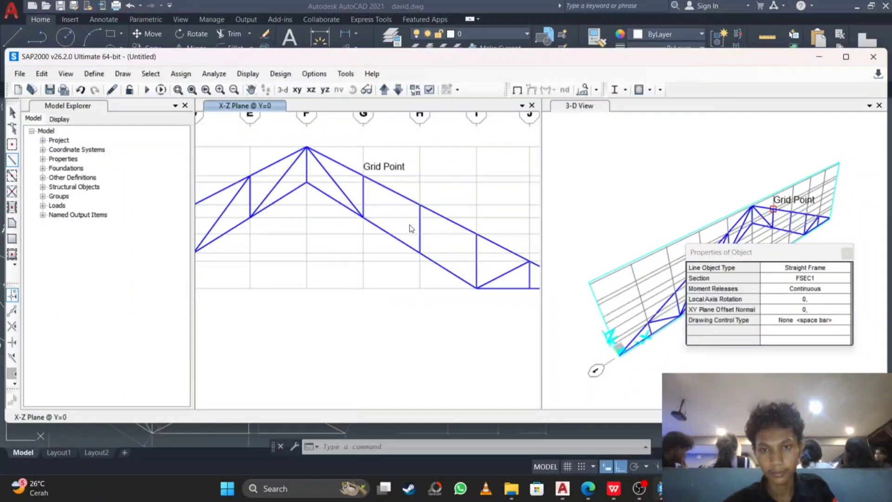
pyautogui.press('Escape')
pyautogui.click(12, 160)
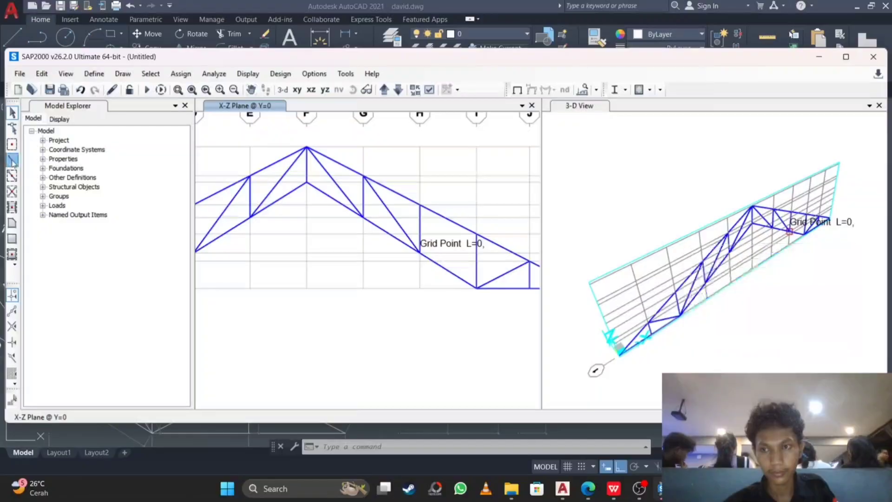
pyautogui.click(420, 205)
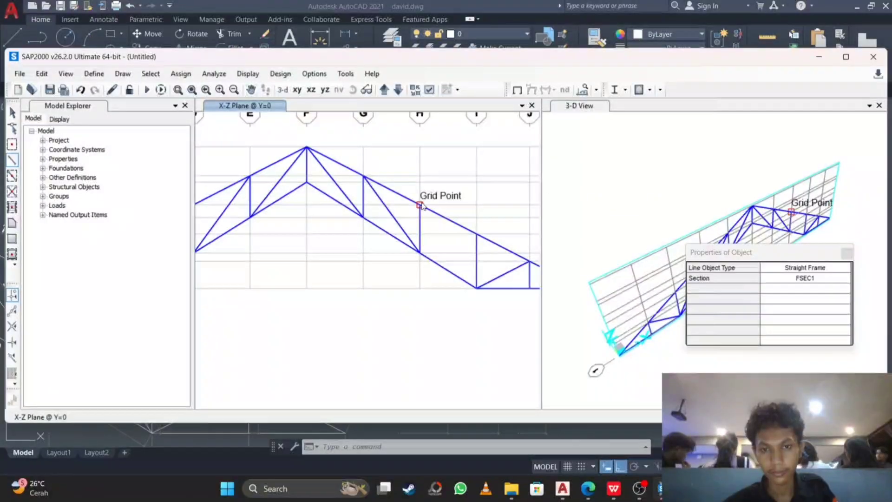
pyautogui.click(476, 288)
pyautogui.press('Escape')
# Look over the whole truss and compare its members and supports with the diagram on the assignment sheet.
pyautogui.scroll(-4, 441, 212)
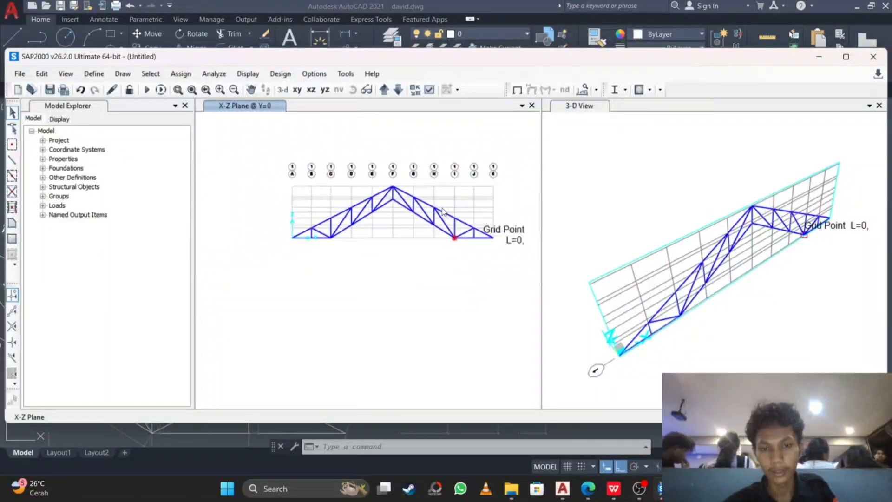
pyautogui.scroll(2, 433, 208)
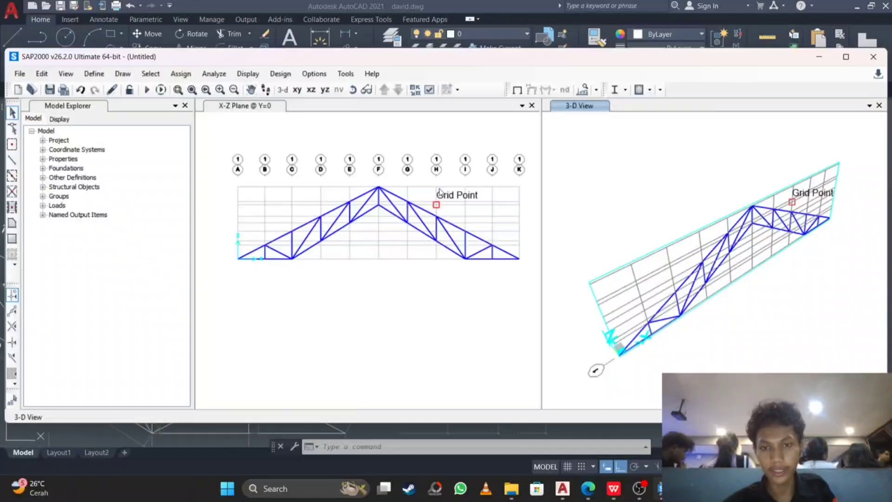
pyautogui.scroll(-2, 440, 194)
pyautogui.moveTo(442, 196); pyautogui.dragTo(410, 242, button='middle')
pyautogui.scroll(2, 411, 229)
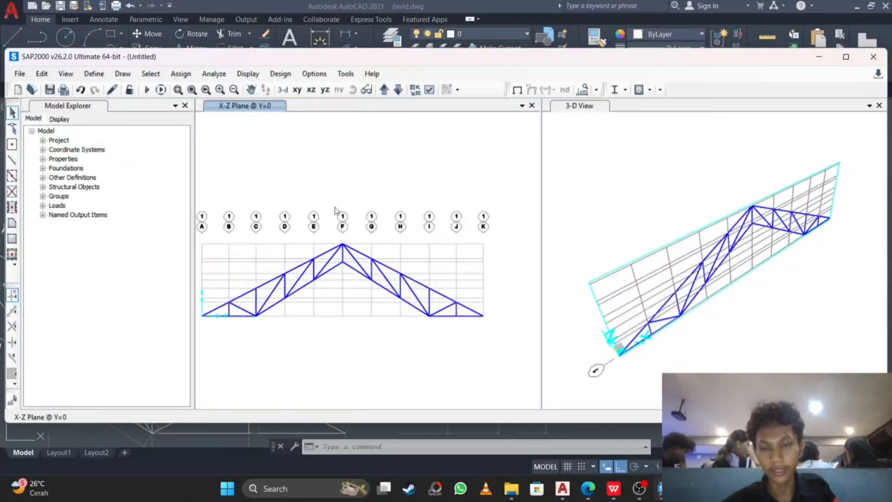
pyautogui.moveTo(332, 219); pyautogui.dragTo(397, 157, button='middle')
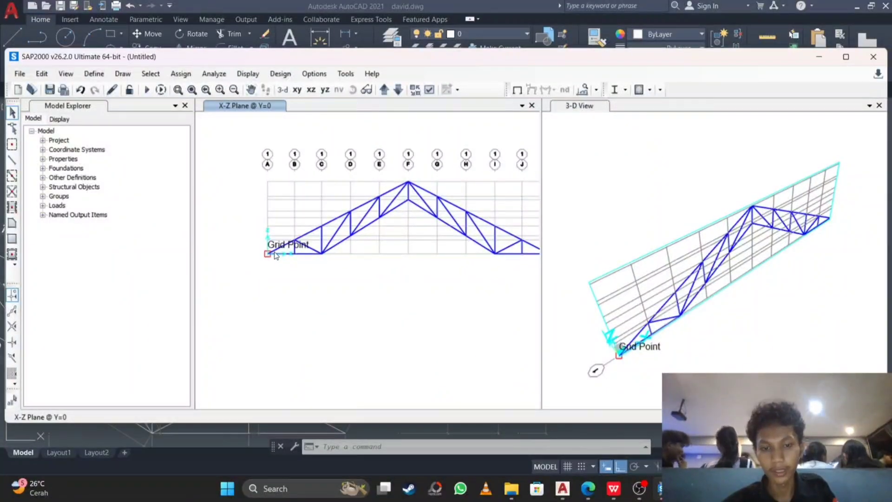
pyautogui.click(602, 470)
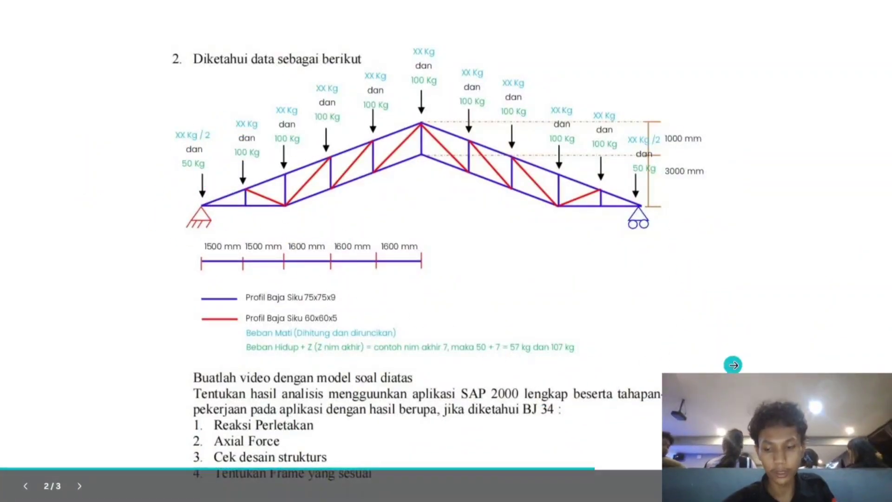
# Switch back to SAP2000 and assign a pinned restraint (Translation 1, 2 and 3) to the truss's base joint at A.
pyautogui.press('super')
pyautogui.click(664, 488)
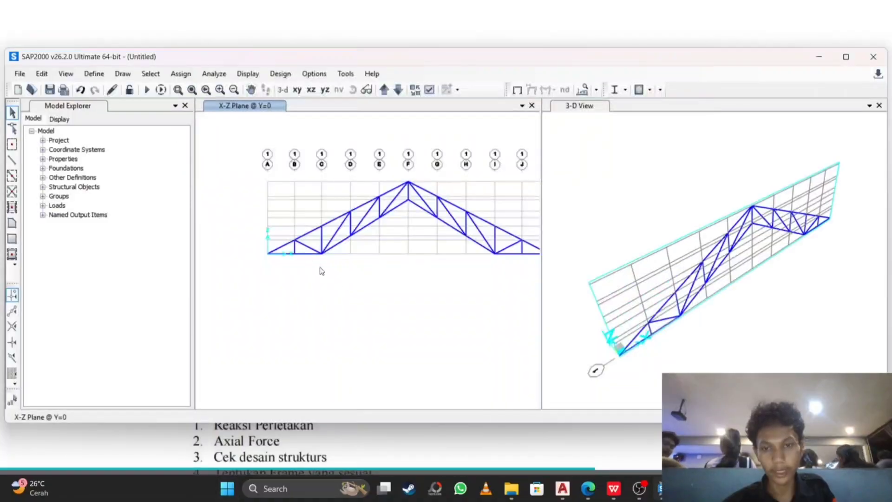
pyautogui.click(268, 254)
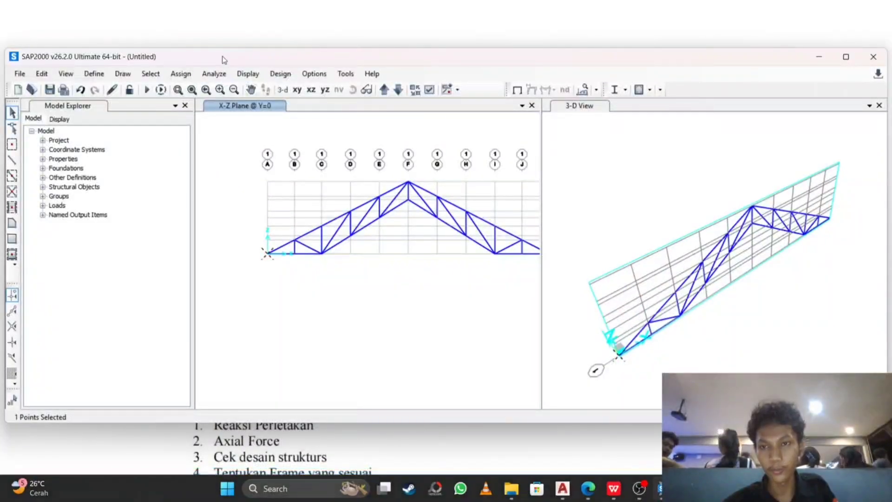
pyautogui.click(191, 74)
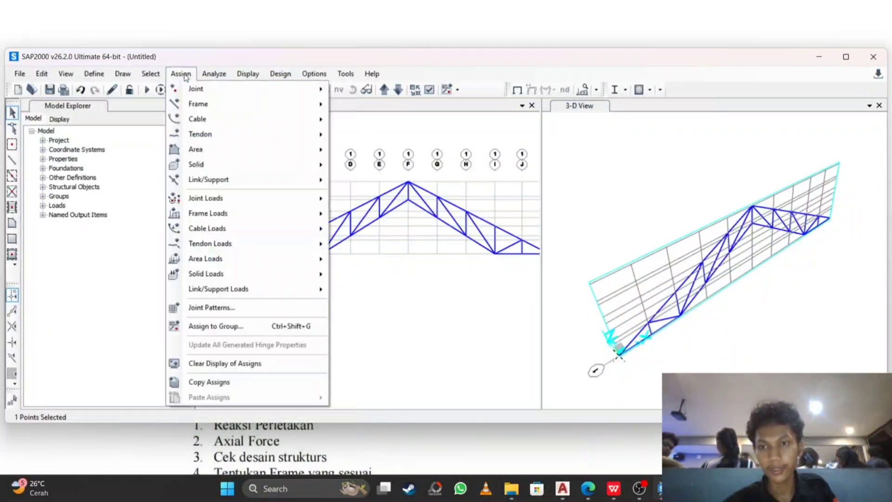
pyautogui.moveTo(192, 88)
pyautogui.click(395, 92)
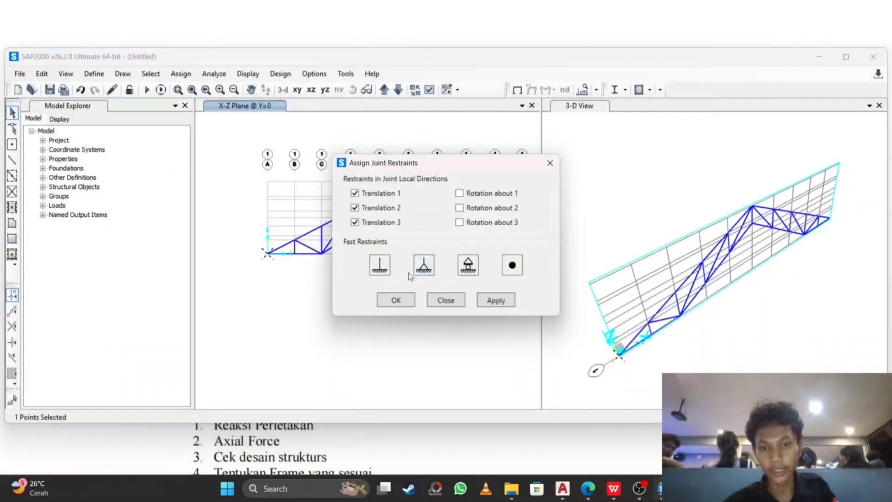
pyautogui.click(397, 298)
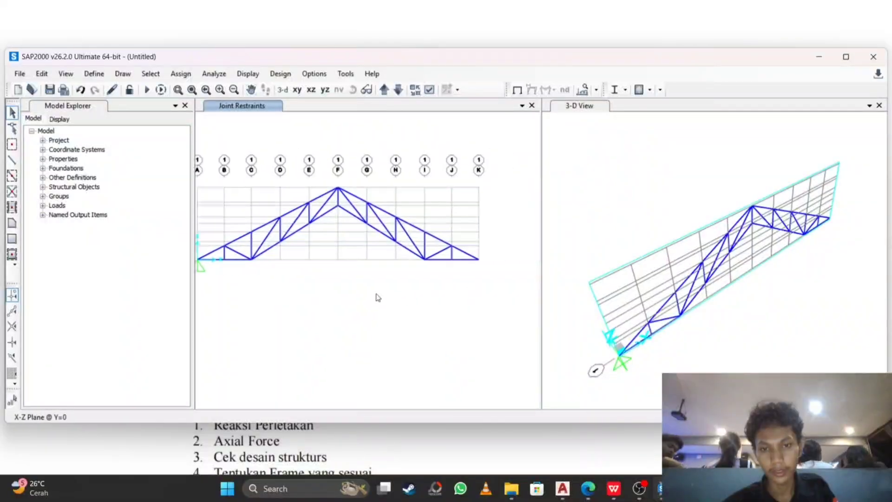
# Assign a roller restraint with only Translation 3 fixed to the truss's base joint at K.
pyautogui.click(448, 261)
pyautogui.click(180, 73)
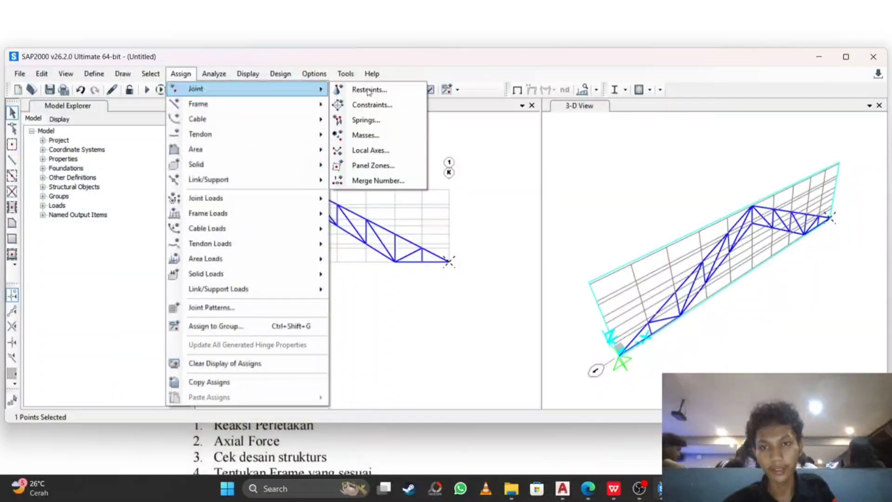
pyautogui.click(369, 90)
pyautogui.click(468, 265)
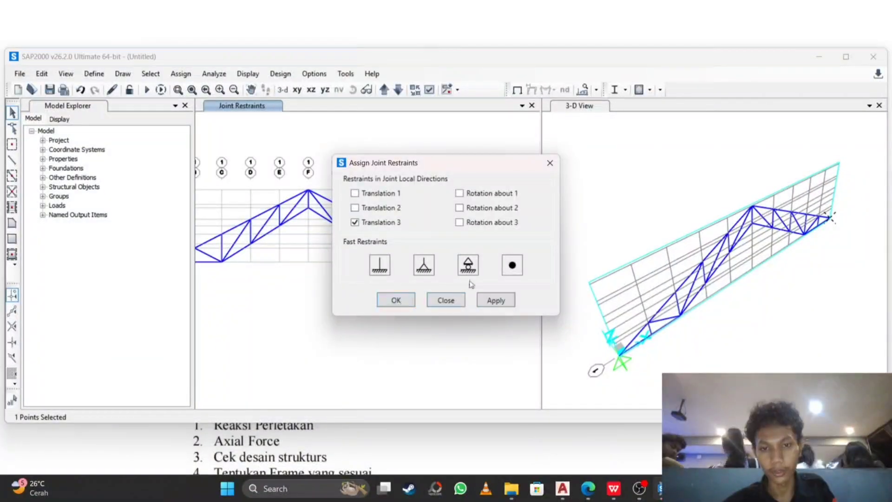
pyautogui.click(410, 301)
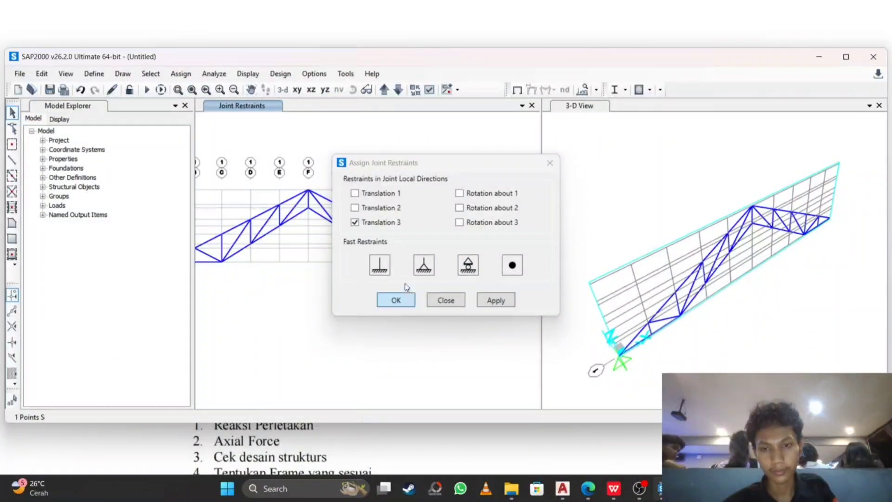
pyautogui.scroll(-3, 408, 279)
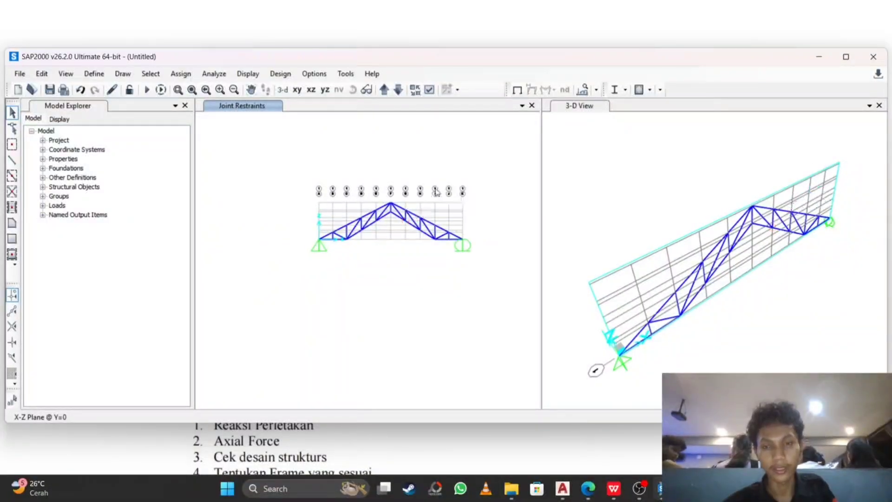
pyautogui.scroll(3, 391, 191)
pyautogui.scroll(-3, 392, 192)
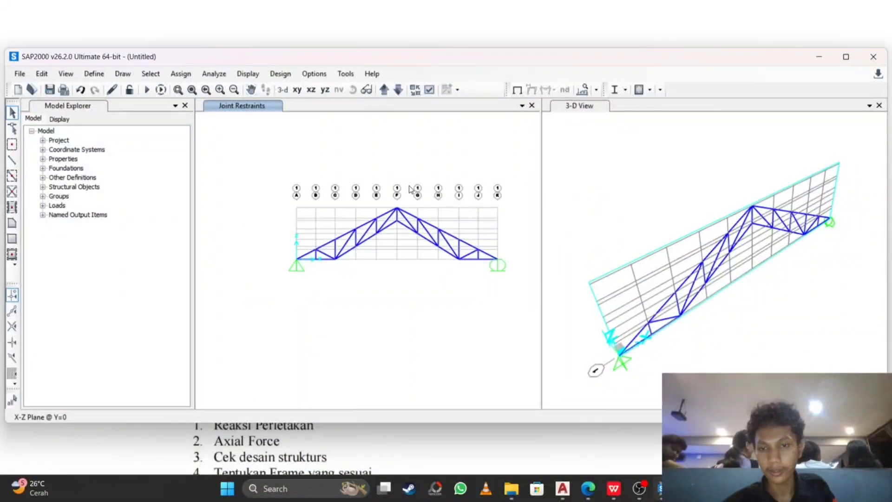
pyautogui.scroll(3, 382, 228)
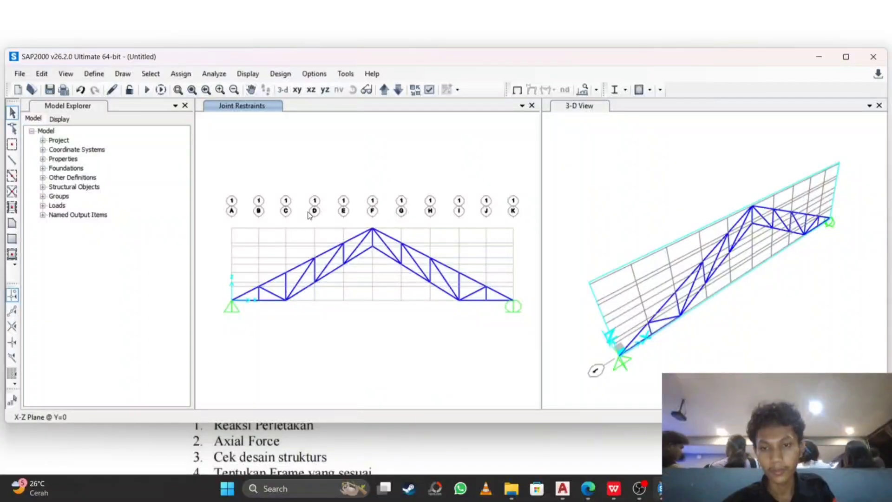
pyautogui.scroll(-3, 304, 214)
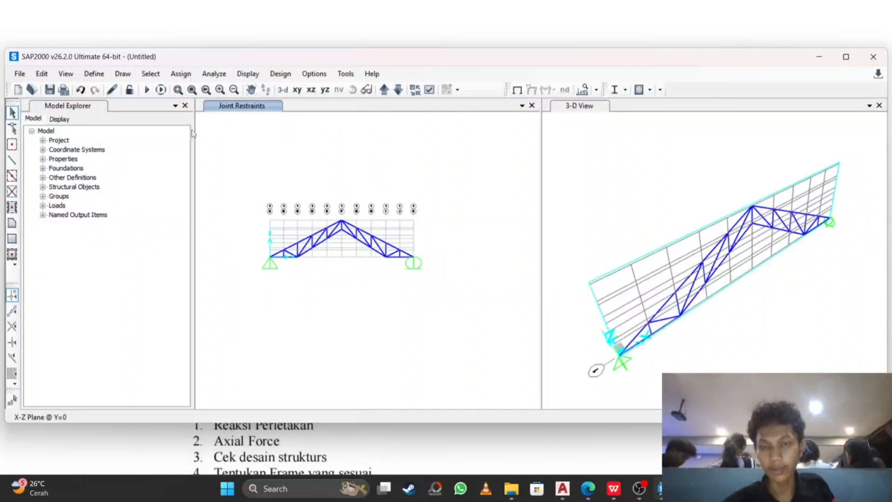
# Add a new steel material of A992 Grade 50 to the model's material definitions.
pyautogui.click(86, 75)
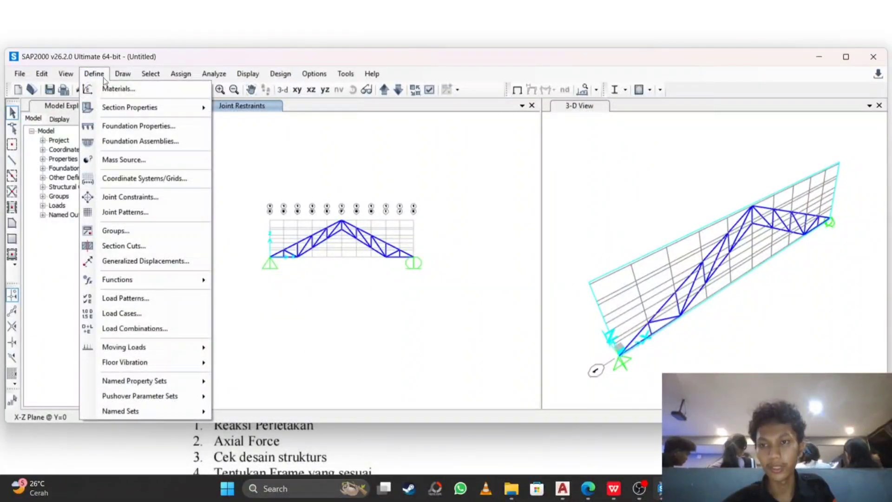
pyautogui.click(112, 88)
pyautogui.click(94, 73)
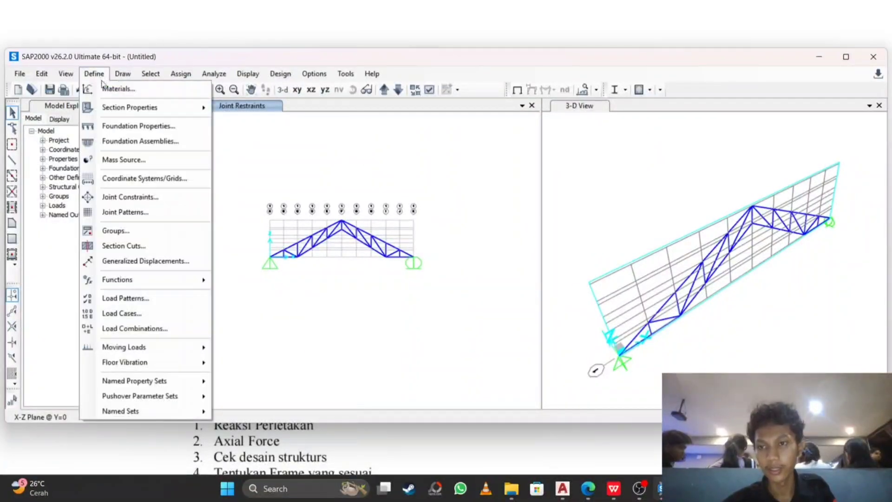
pyautogui.click(111, 86)
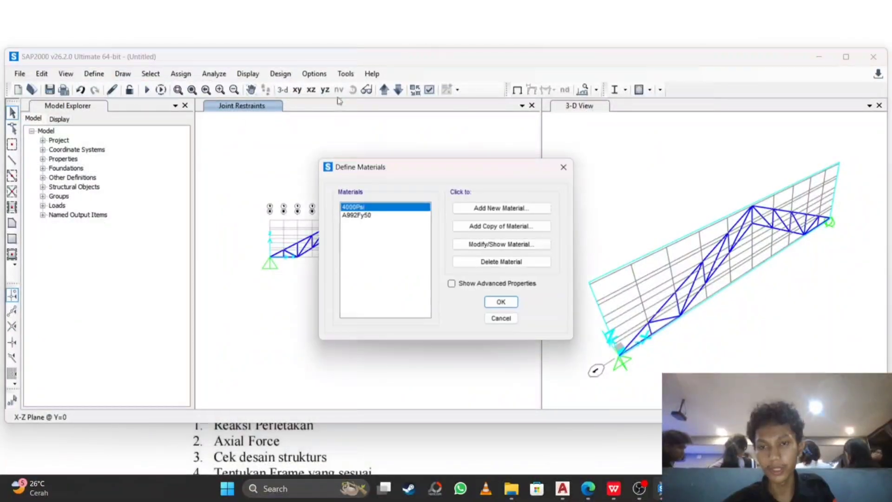
pyautogui.click(506, 208)
pyautogui.click(411, 303)
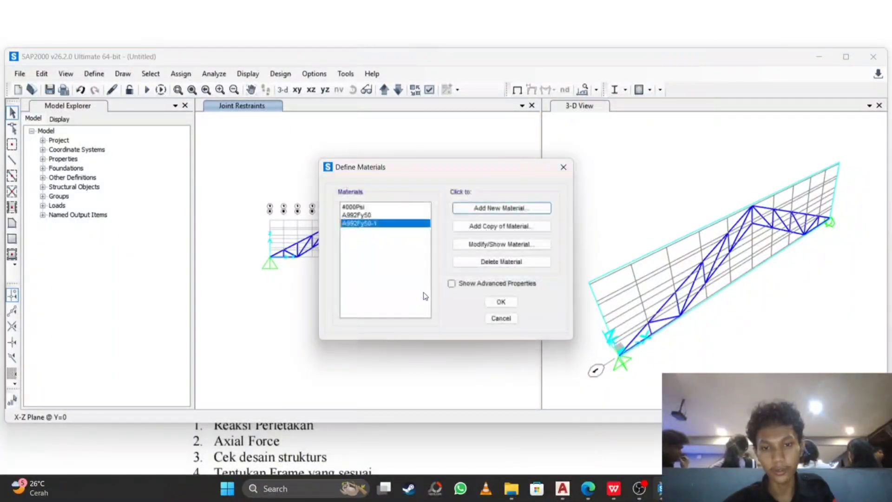
# Set the new A992Fy50-1 material's units to Kgf, m, C and its weight per unit volume to 7850.
pyautogui.click(505, 245)
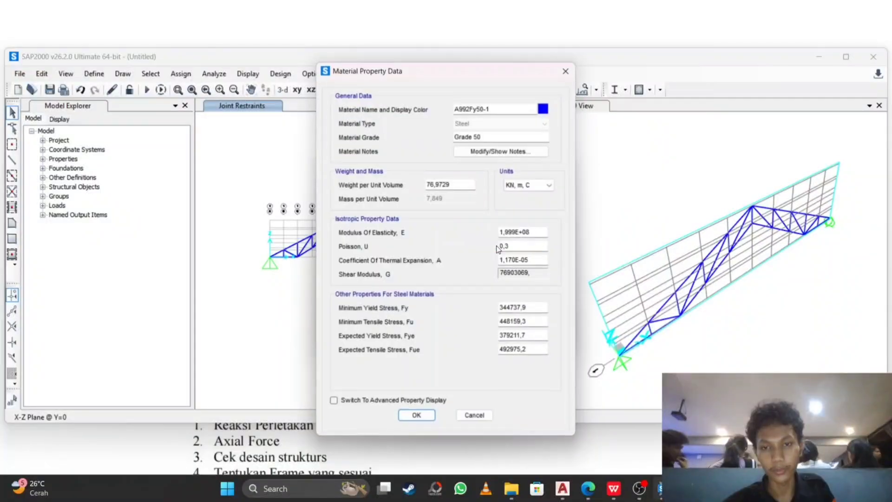
pyautogui.click(531, 185)
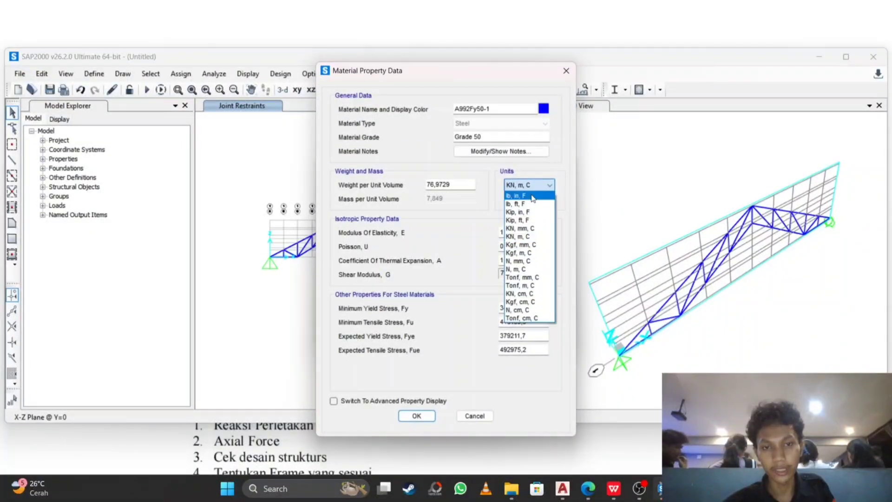
pyautogui.click(529, 253)
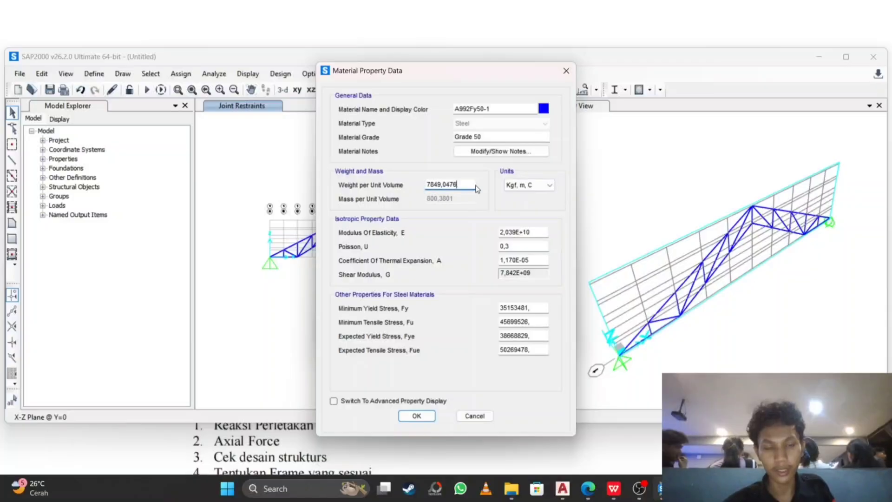
pyautogui.press('BackSpace')
pyautogui.press('BackSpace')
pyautogui.press('BackSpace')
pyautogui.press('BackSpace')
pyautogui.press('BackSpace')
pyautogui.press('BackSpace')
pyautogui.press('BackSpace')
pyautogui.press('BackSpace')
pyautogui.press('BackSpace')
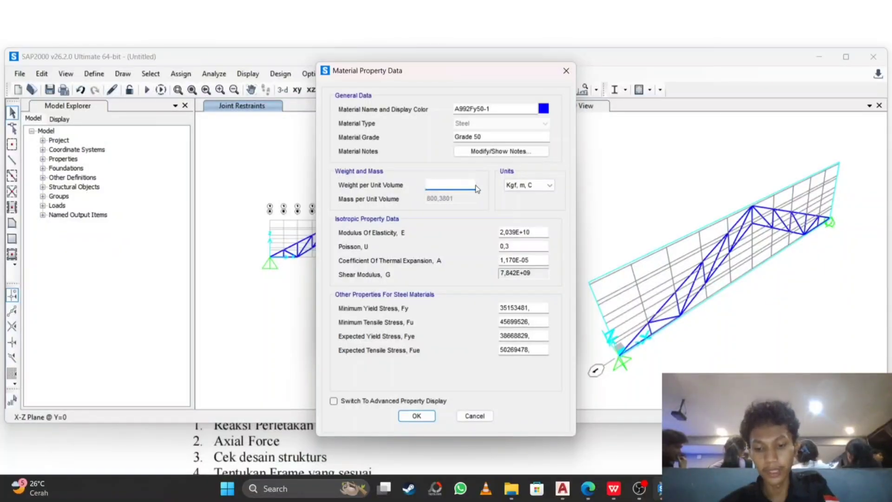
pyautogui.write('7')
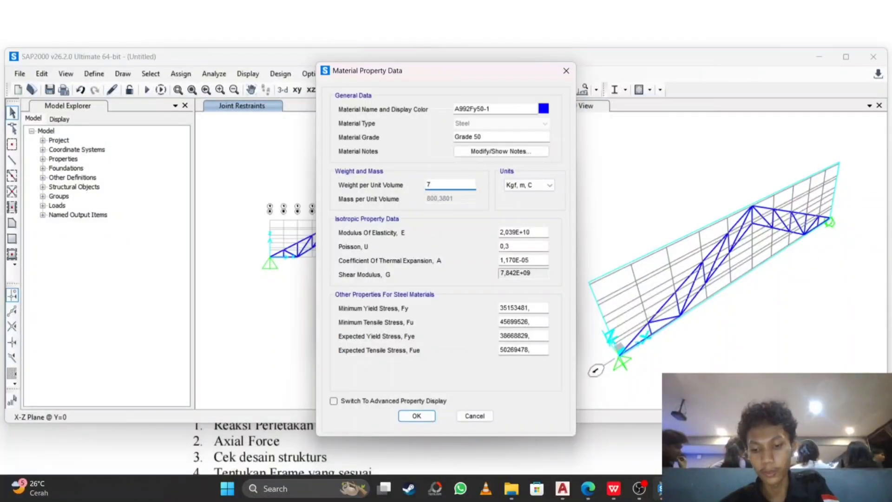
pyautogui.write('850')
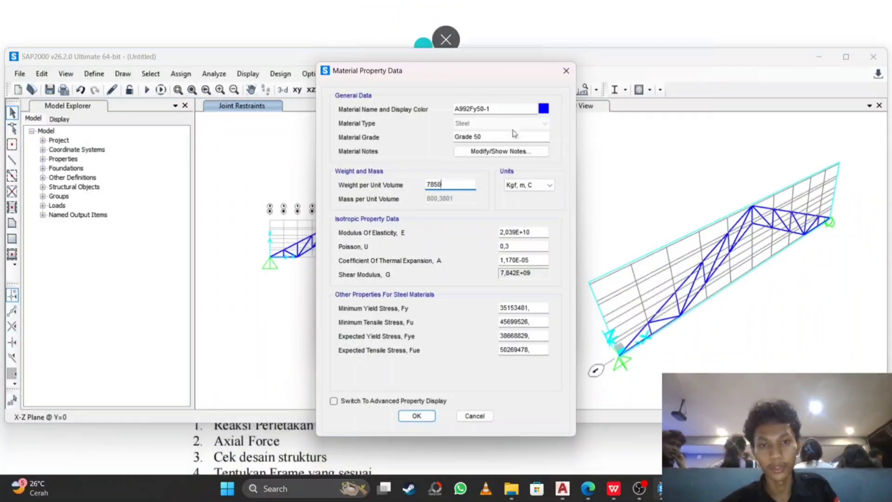
# Change the material's units to N, mm, C and set its modulus of elasticity E to 200000.
pyautogui.click(535, 232)
pyautogui.click(530, 185)
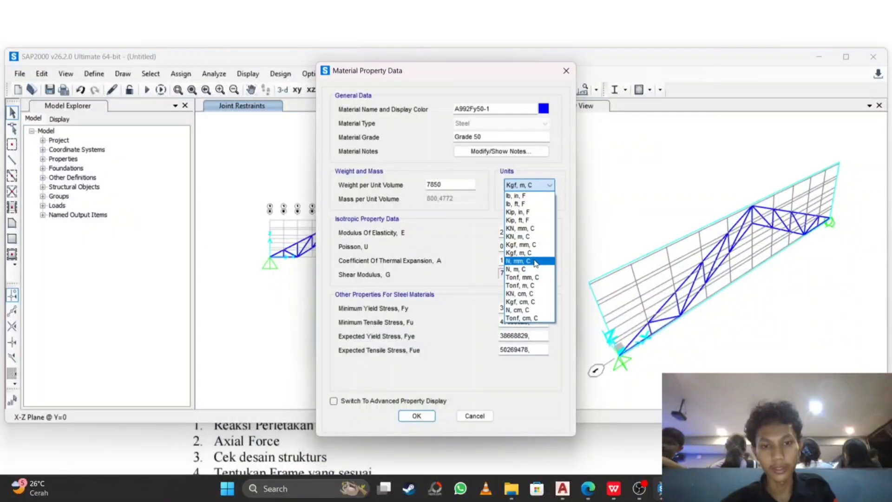
pyautogui.click(534, 262)
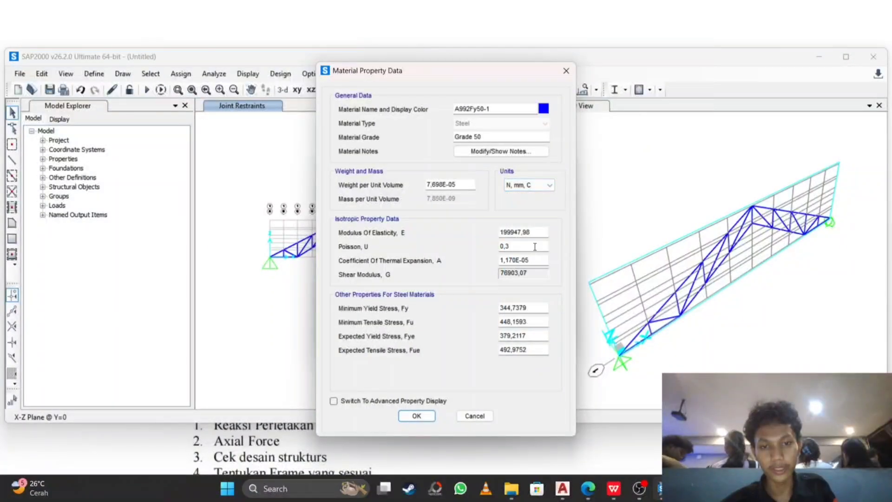
pyautogui.click(535, 233)
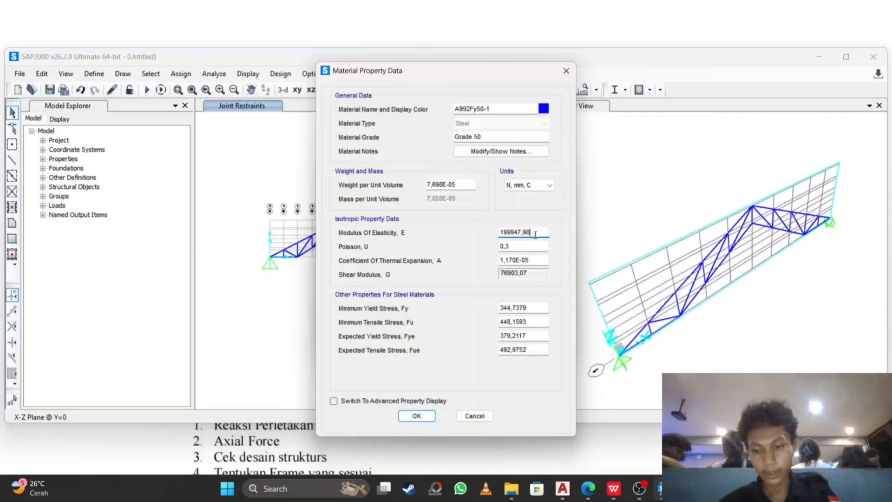
pyautogui.press('BackSpace')
pyautogui.press('BackSpace')
pyautogui.press('BackSpace')
pyautogui.press('BackSpace')
pyautogui.press('BackSpace')
pyautogui.press('BackSpace')
pyautogui.press('BackSpace')
pyautogui.press('BackSpace')
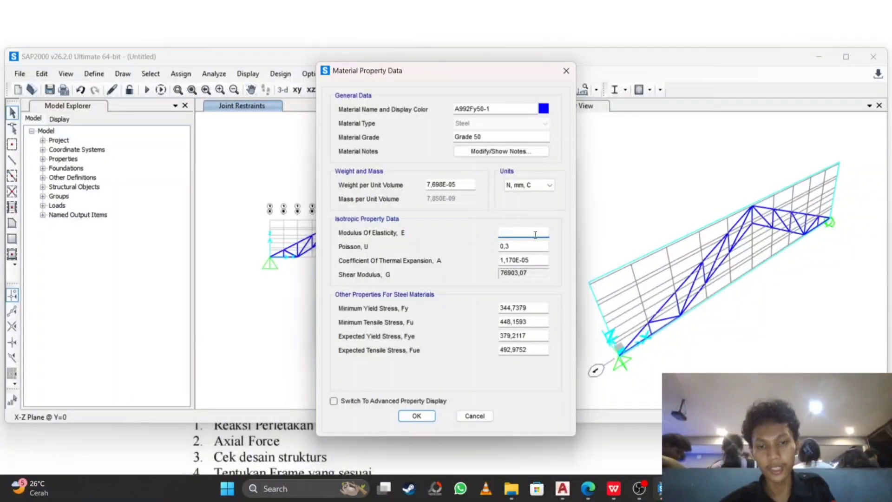
pyautogui.write('200000')
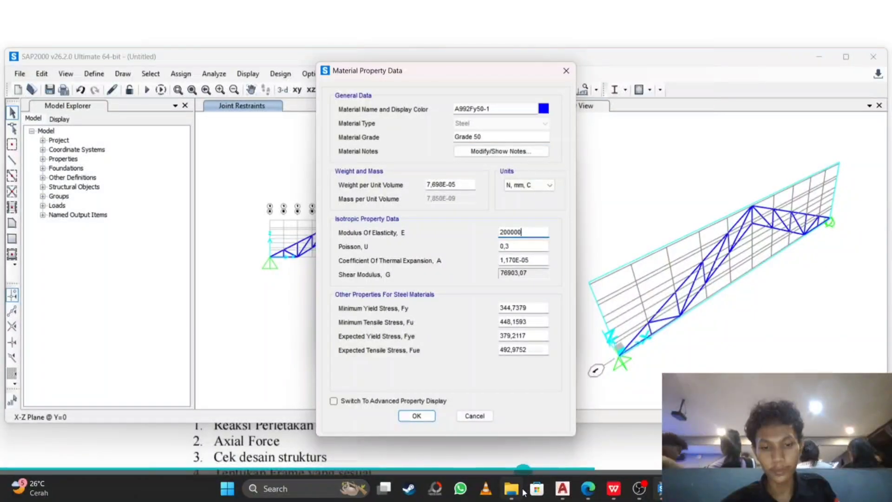
# Set the steel's minimum yield stress Fy to 210 N/mm².
pyautogui.moveTo(587, 490)
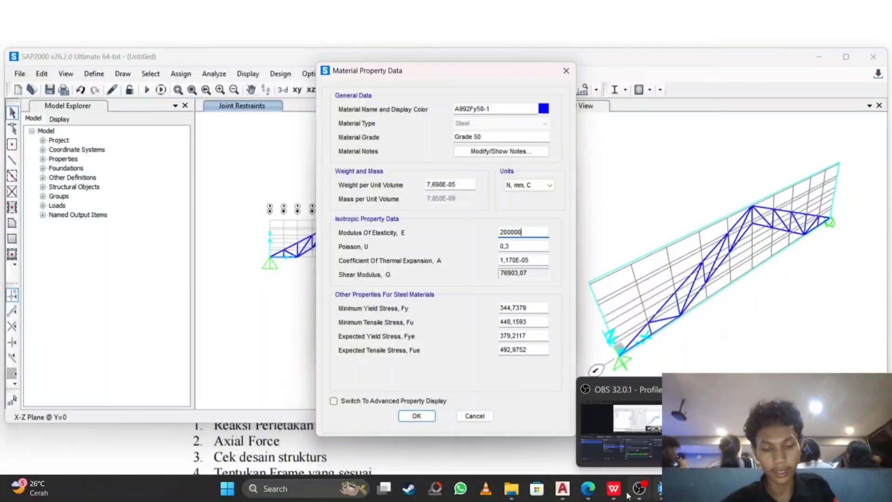
pyautogui.moveTo(514, 492)
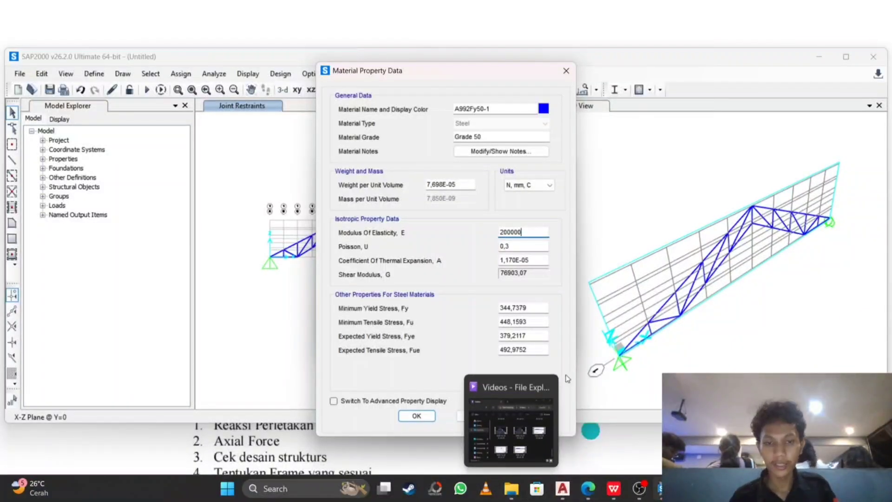
pyautogui.click(537, 305)
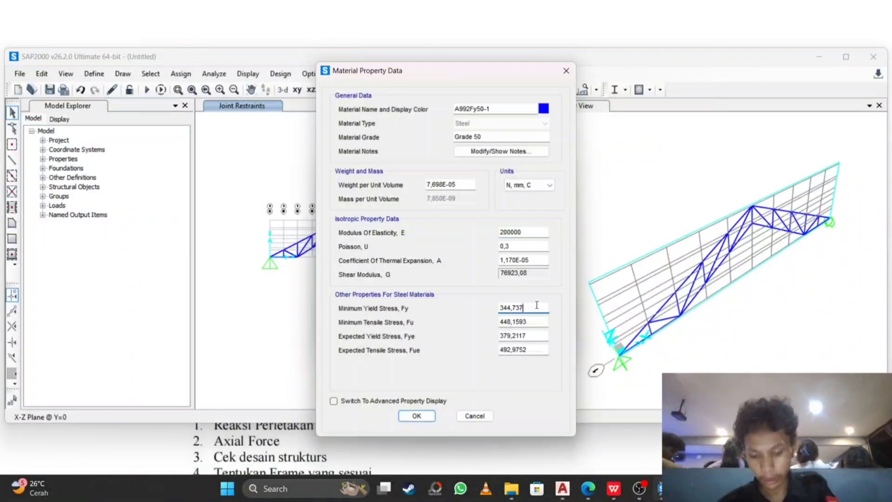
pyautogui.press('BackSpace')
pyautogui.press('BackSpace')
pyautogui.press('BackSpace')
pyautogui.press('BackSpace')
pyautogui.press('BackSpace')
pyautogui.press('BackSpace')
pyautogui.press('BackSpace')
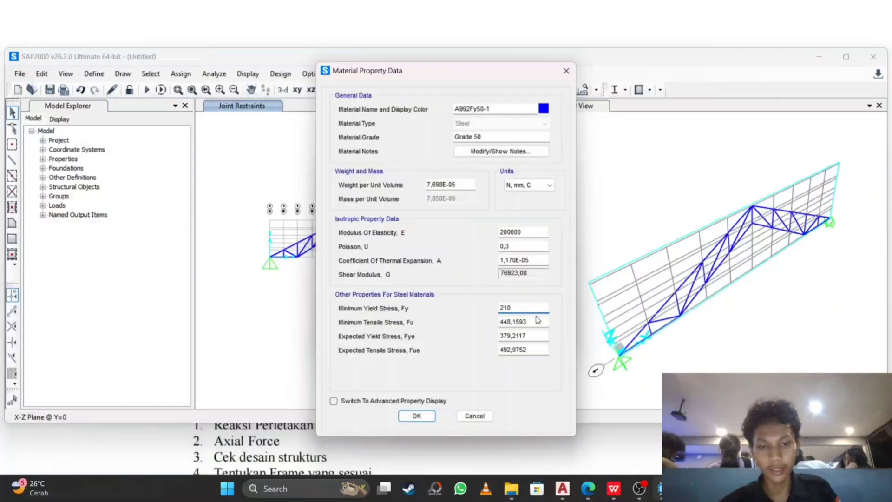
# Set the steel's minimum tensile stress Fu to 340 N/mm².
pyautogui.click(537, 322)
pyautogui.press('BackSpace')
pyautogui.press('BackSpace')
pyautogui.press('BackSpace')
pyautogui.press('BackSpace')
pyautogui.press('BackSpace')
pyautogui.press('BackSpace')
pyautogui.press('BackSpace')
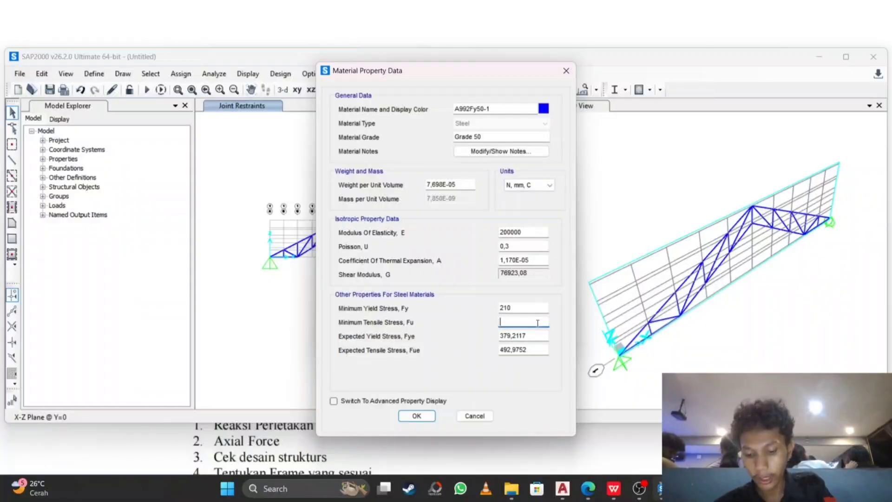
pyautogui.write('340')
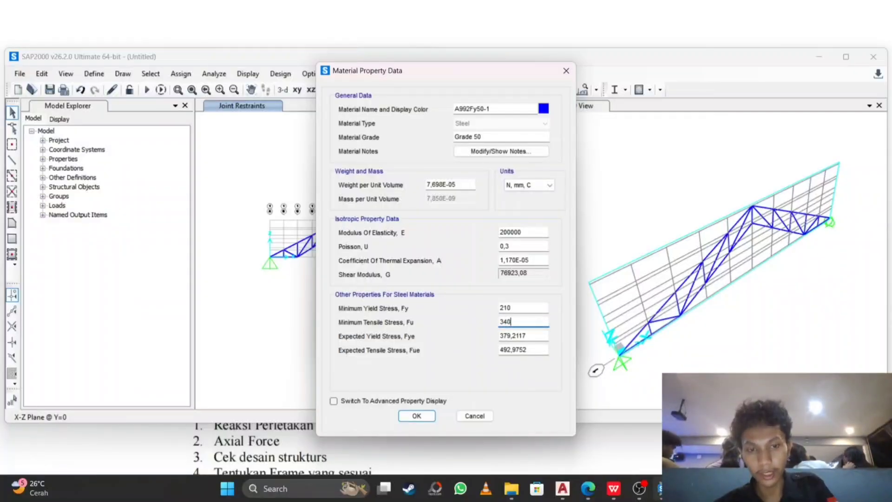
# Set the steel's expected yield stress Fye to 210 N/mm².
pyautogui.click(545, 335)
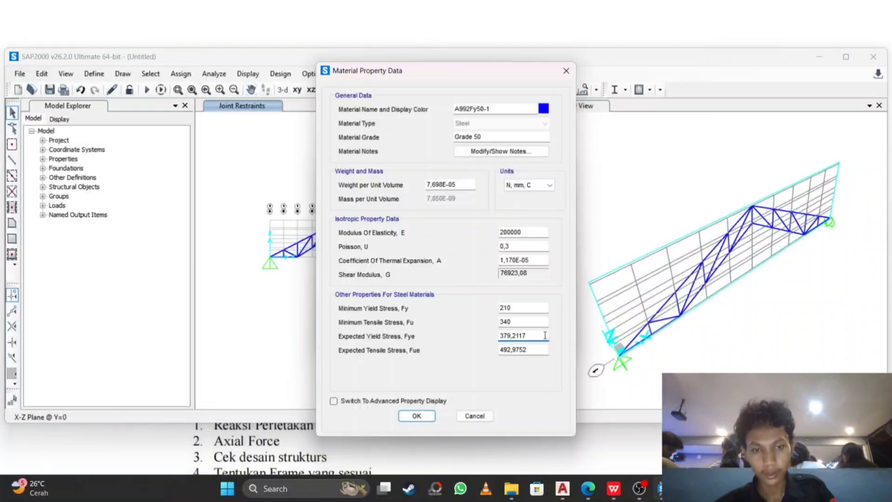
pyautogui.press('BackSpace')
pyautogui.press('BackSpace')
pyautogui.press('BackSpace')
pyautogui.press('BackSpace')
pyautogui.press('BackSpace')
pyautogui.press('BackSpace')
pyautogui.press('BackSpace')
pyautogui.press('BackSpace')
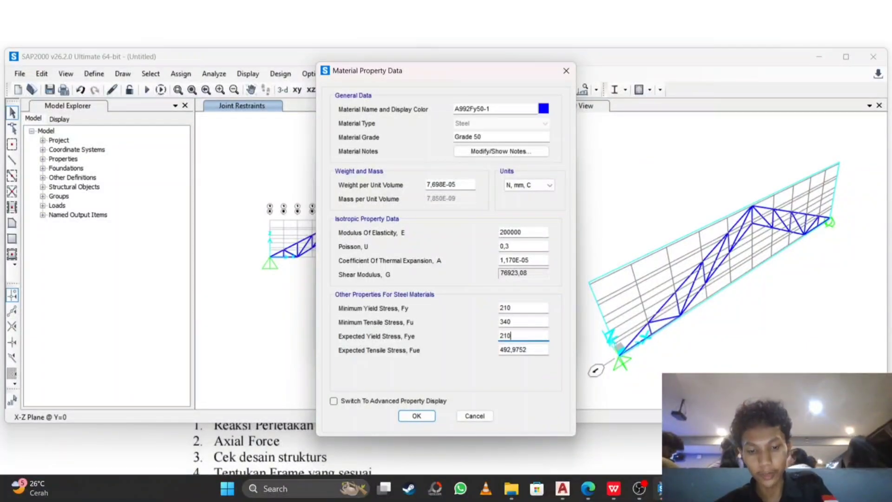
# Set the steel's expected tensile stress Fue to 340 N/mm².
pyautogui.click(543, 349)
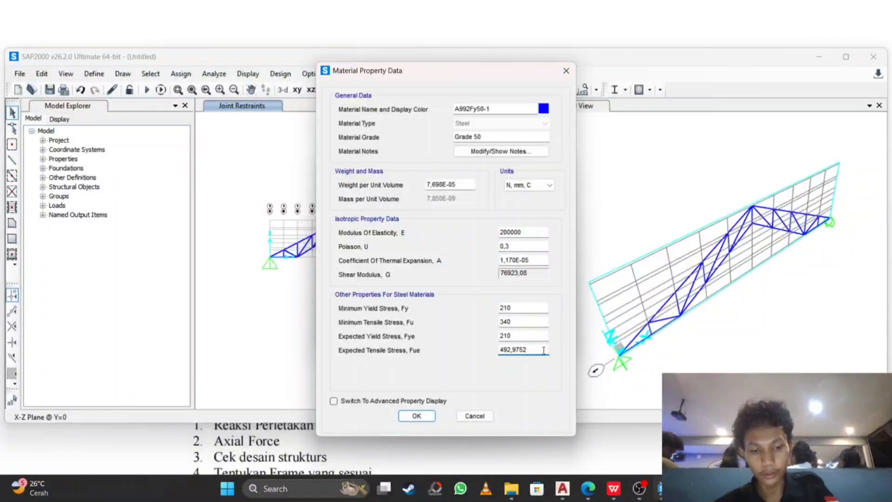
pyautogui.press('BackSpace')
pyautogui.press('BackSpace')
pyautogui.press('BackSpace')
pyautogui.press('BackSpace')
pyautogui.press('BackSpace')
pyautogui.press('BackSpace')
pyautogui.press('BackSpace')
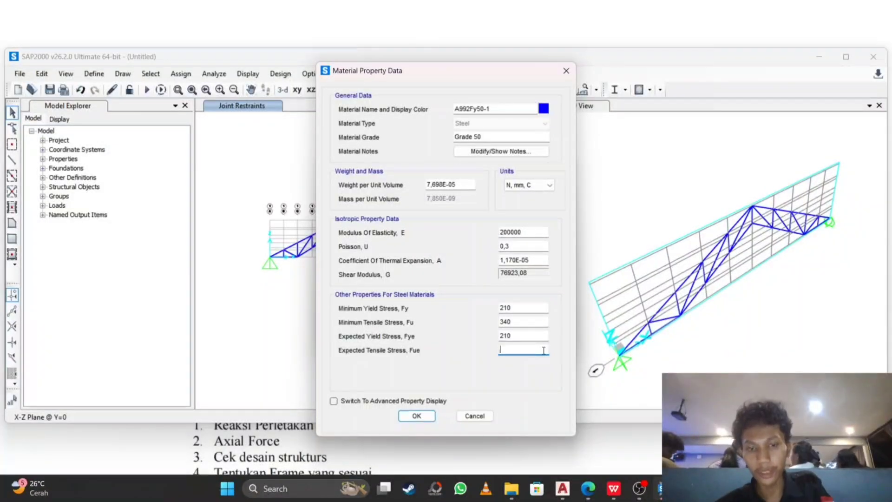
pyautogui.write('340')
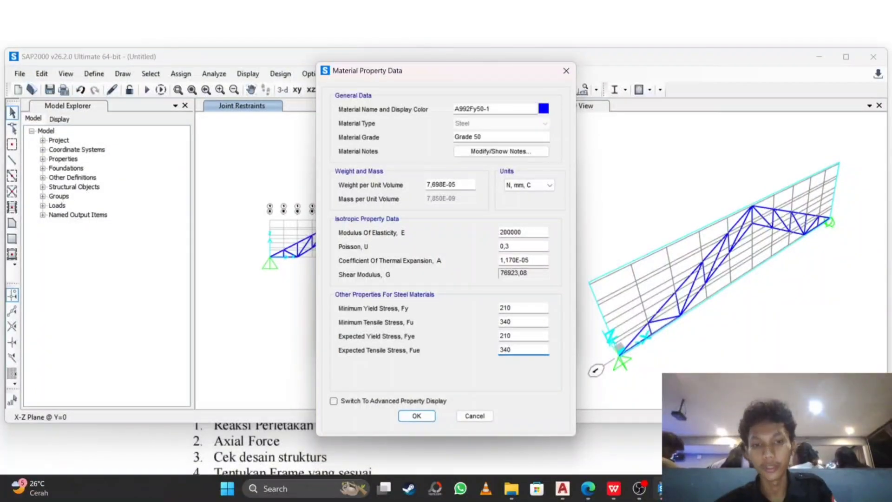
# Rename the material "baja 34" and save its property data to the material list.
pyautogui.click(503, 108)
pyautogui.press('BackSpace')
pyautogui.press('BackSpace')
pyautogui.press('BackSpace')
pyautogui.press('BackSpace')
pyautogui.press('BackSpace')
pyautogui.press('BackSpace')
pyautogui.press('BackSpace')
pyautogui.press('BackSpace')
pyautogui.press('BackSpace')
pyautogui.press('BackSpace')
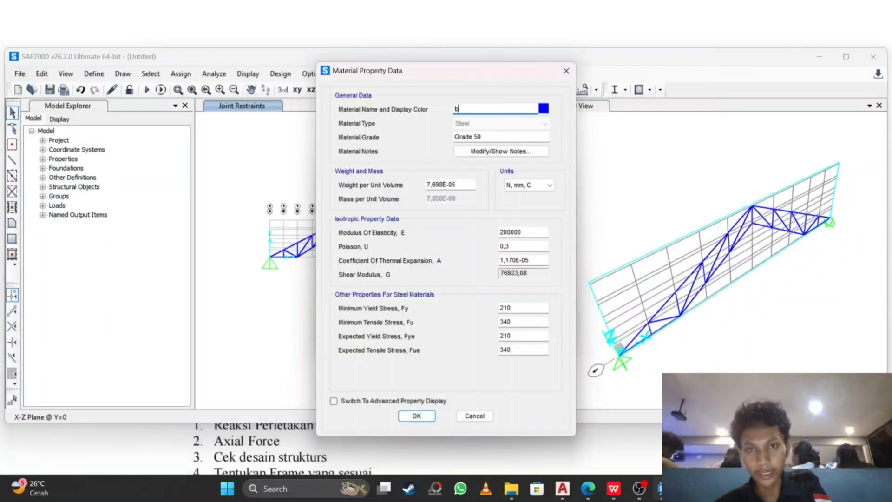
pyautogui.write('baja 3')
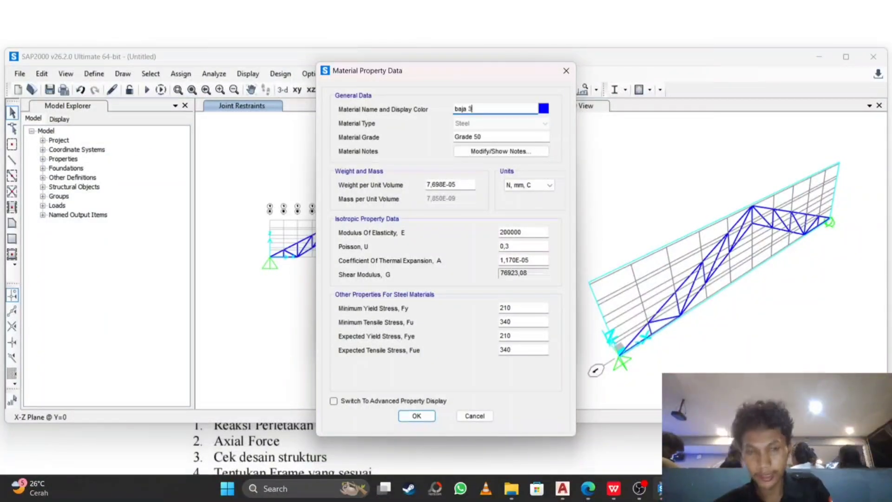
pyautogui.write('4')
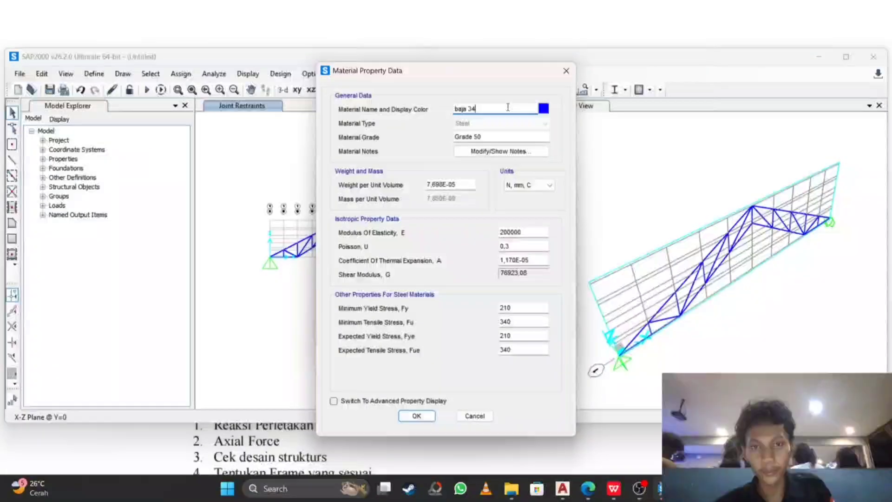
pyautogui.click(514, 136)
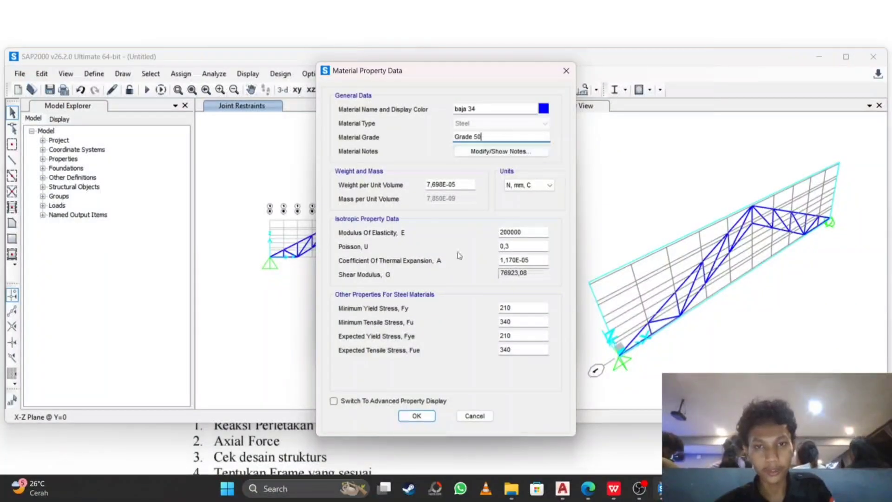
pyautogui.click(418, 415)
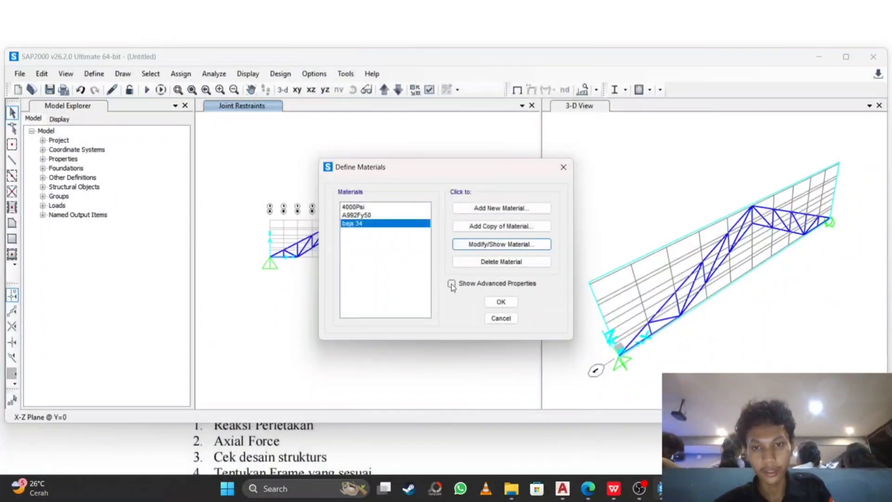
# Accept the material definitions and add a new steel angle section to the frame properties.
pyautogui.click(500, 301)
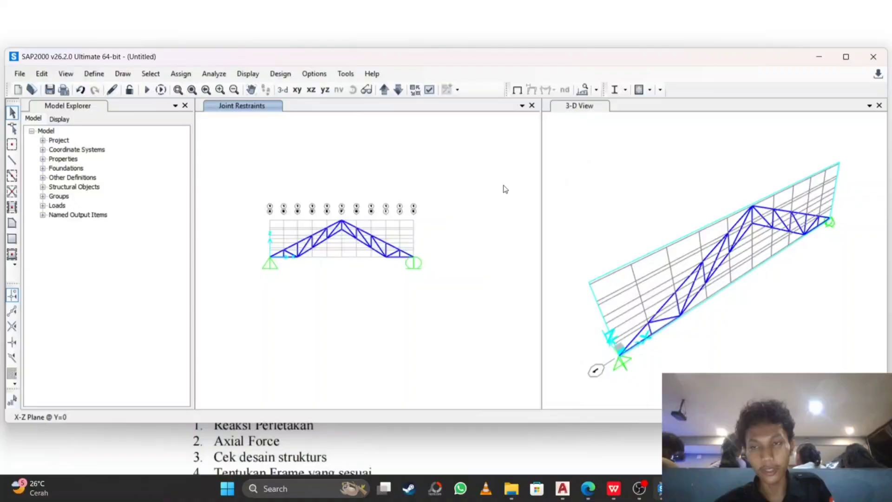
pyautogui.click(96, 75)
pyautogui.moveTo(162, 108)
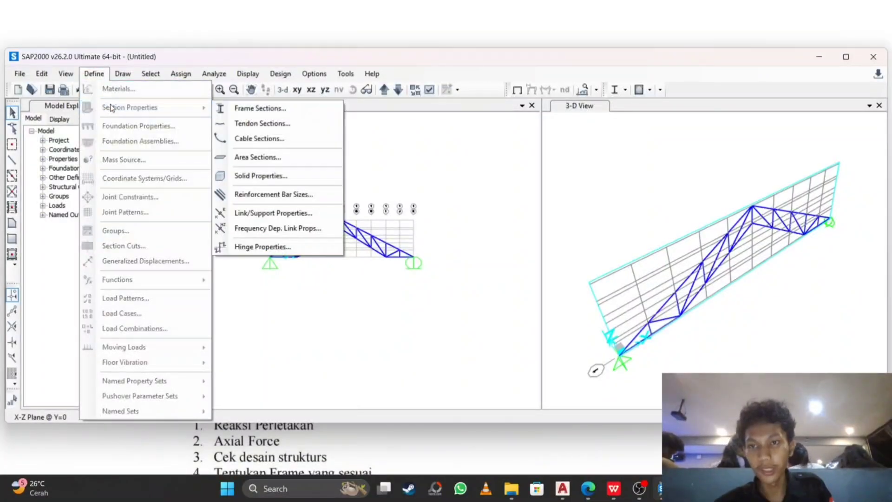
pyautogui.click(312, 113)
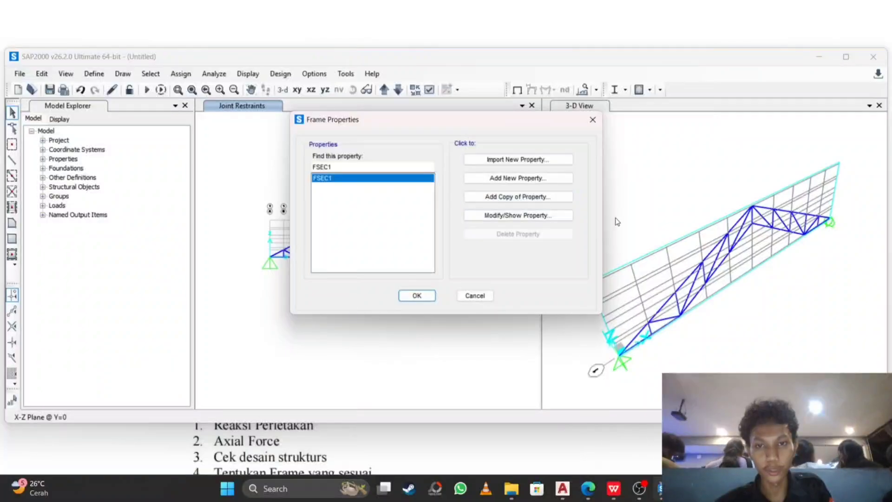
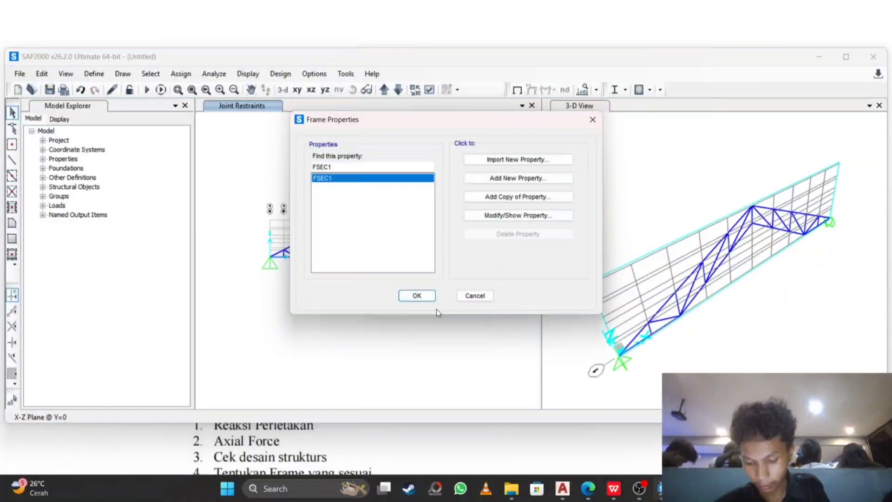
pyautogui.click(506, 178)
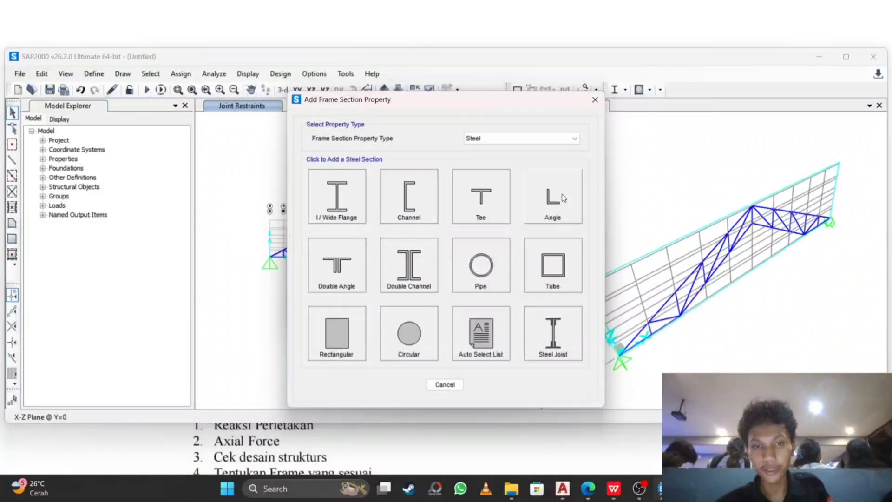
pyautogui.click(555, 183)
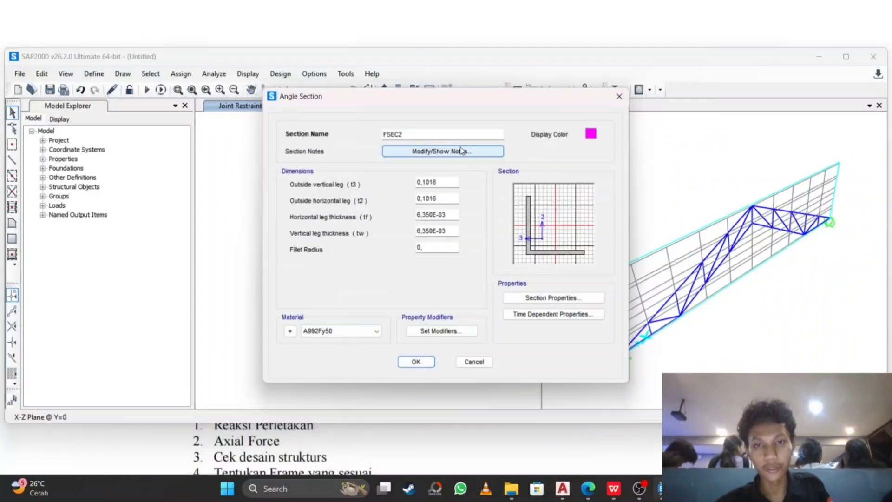
# Name the new angle section "75 x 75 x 9".
pyautogui.click(468, 135)
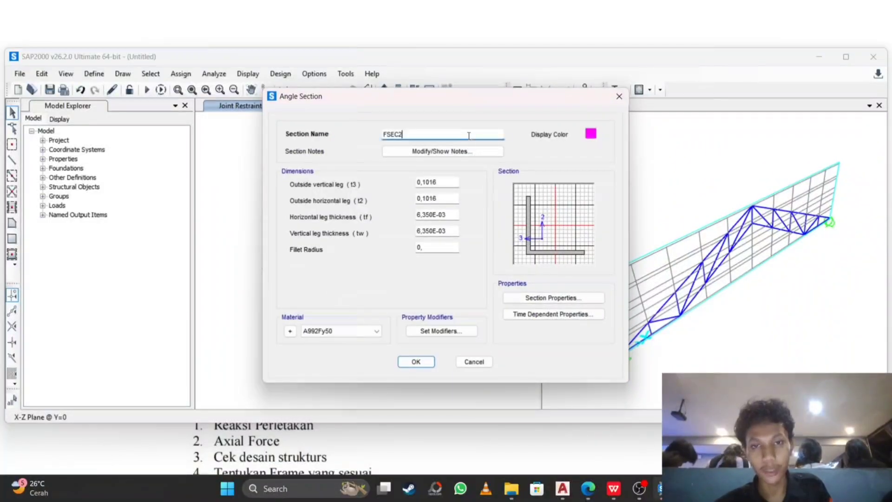
pyautogui.press('BackSpace')
pyautogui.press('BackSpace')
pyautogui.press('BackSpace')
pyautogui.press('BackSpace')
pyautogui.press('BackSpace')
pyautogui.write('7')
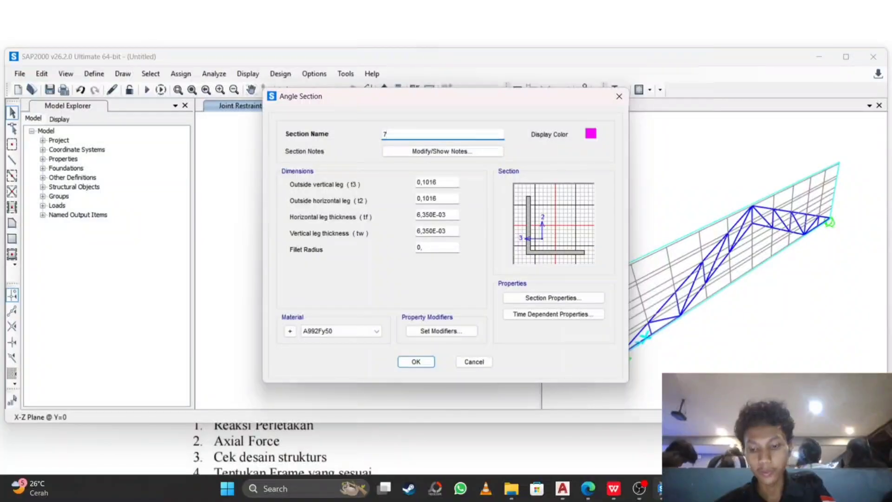
pyautogui.write('0')
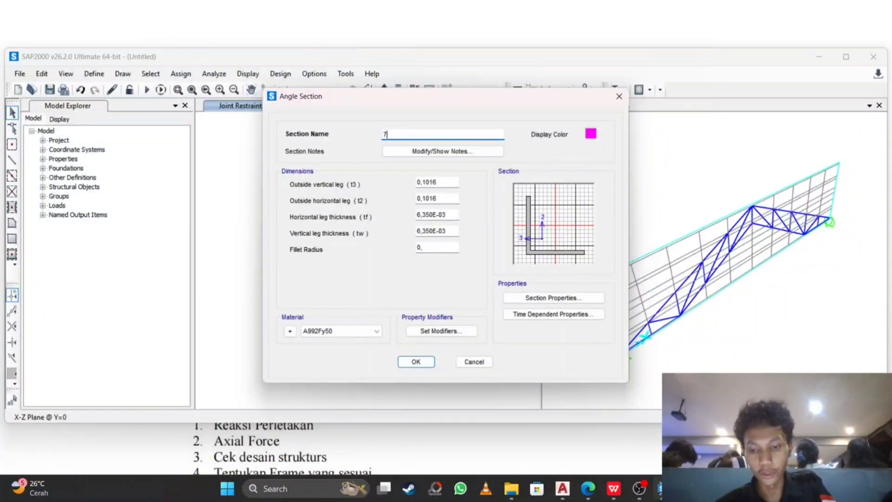
pyautogui.write('5 x 75 ')
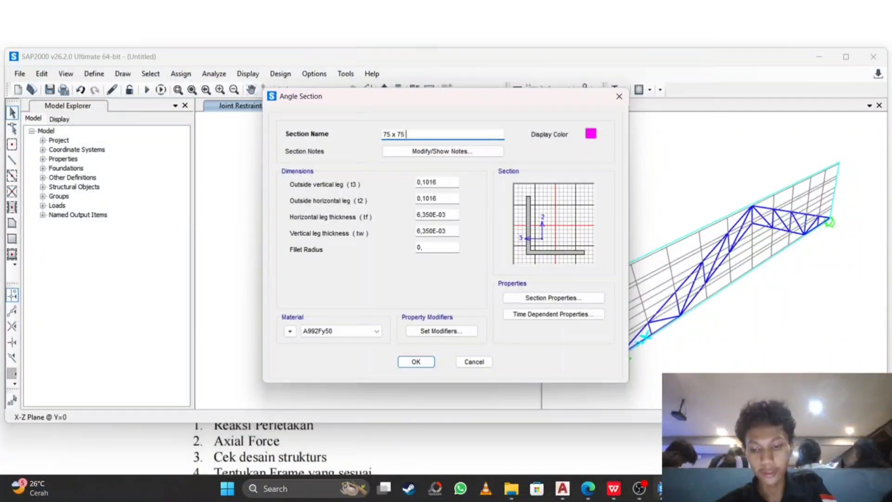
pyautogui.write('x 9')
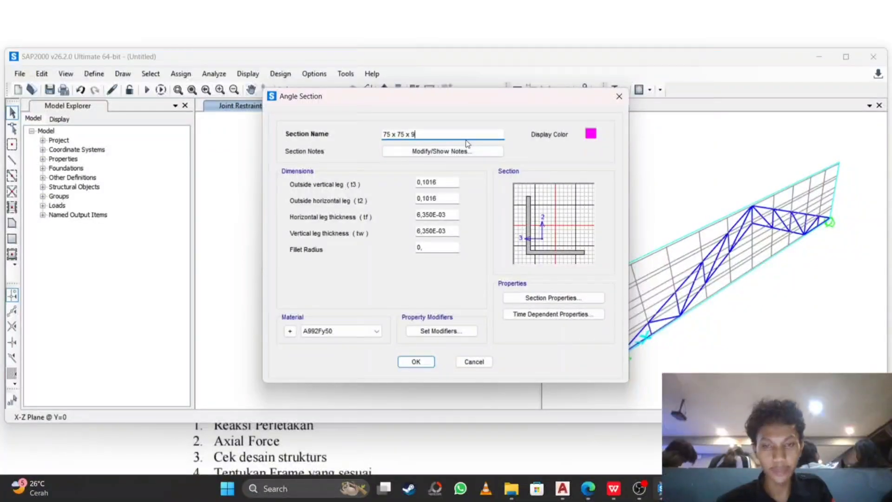
# Set the outside vertical leg (t3) of the 75 x 75 x 9 angle to 0,075.
pyautogui.click(450, 182)
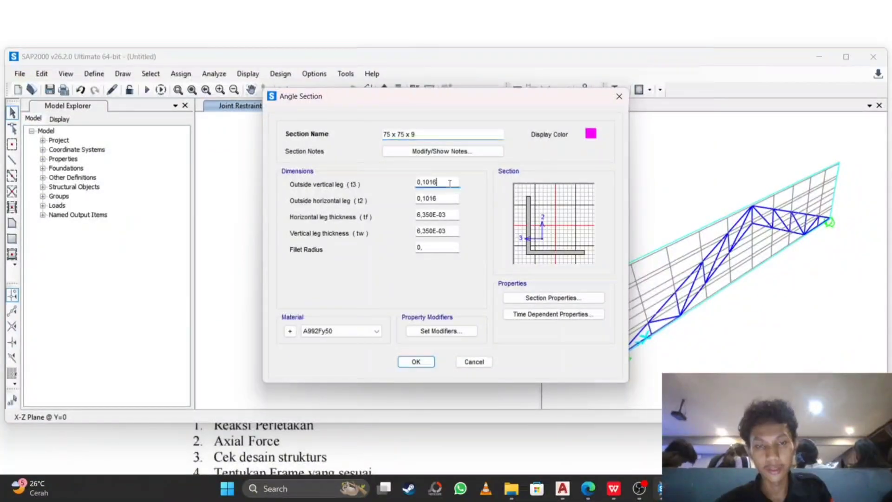
pyautogui.press('BackSpace')
pyautogui.press('BackSpace')
pyautogui.press('BackSpace')
pyautogui.press('BackSpace')
pyautogui.press('BackSpace')
pyautogui.press('BackSpace')
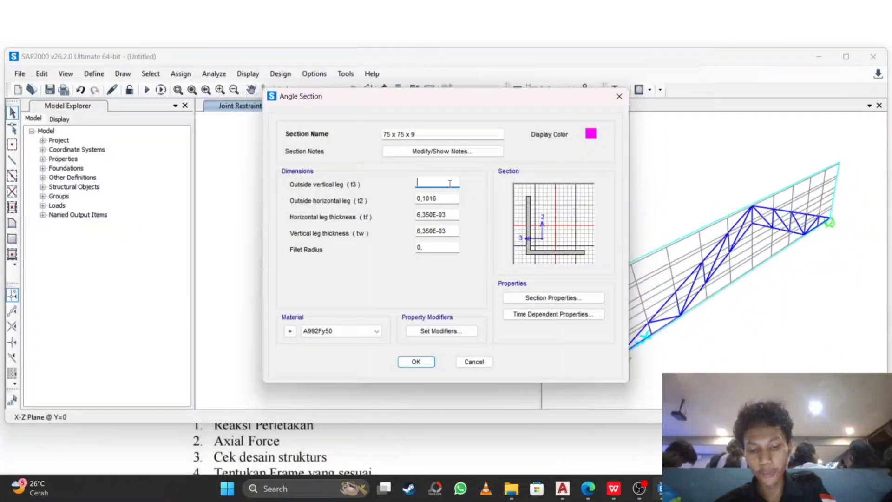
pyautogui.write('0,075')
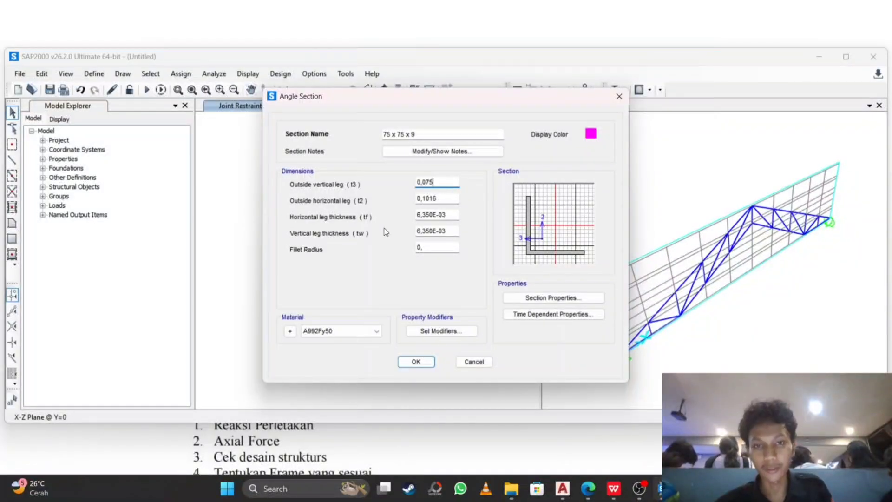
# Set the outside horizontal leg (t2) of the 75 x 75 x 9 angle to 0,075.
pyautogui.click(443, 197)
pyautogui.press('BackSpace')
pyautogui.press('BackSpace')
pyautogui.press('BackSpace')
pyautogui.press('BackSpace')
pyautogui.press('BackSpace')
pyautogui.press('BackSpace')
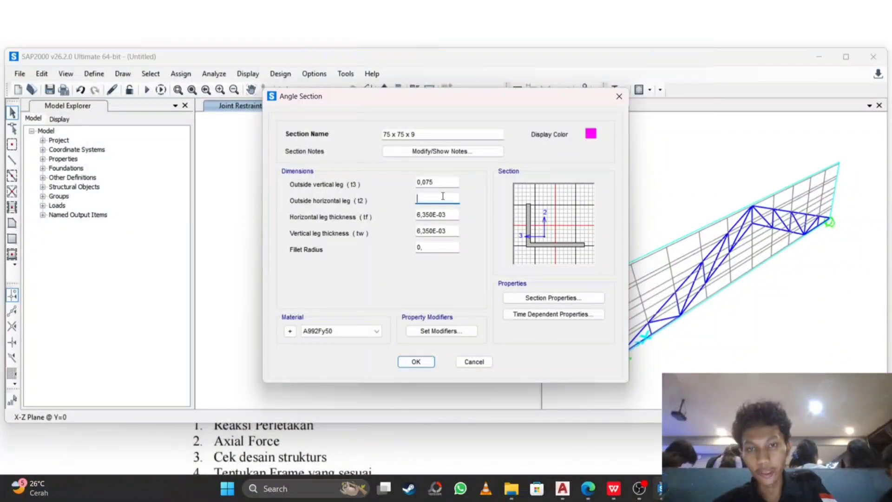
pyautogui.write('0,')
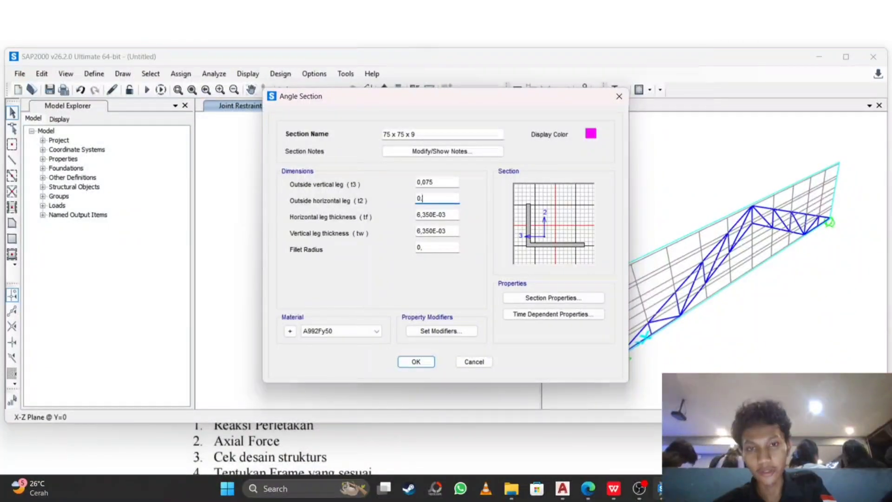
pyautogui.write('075')
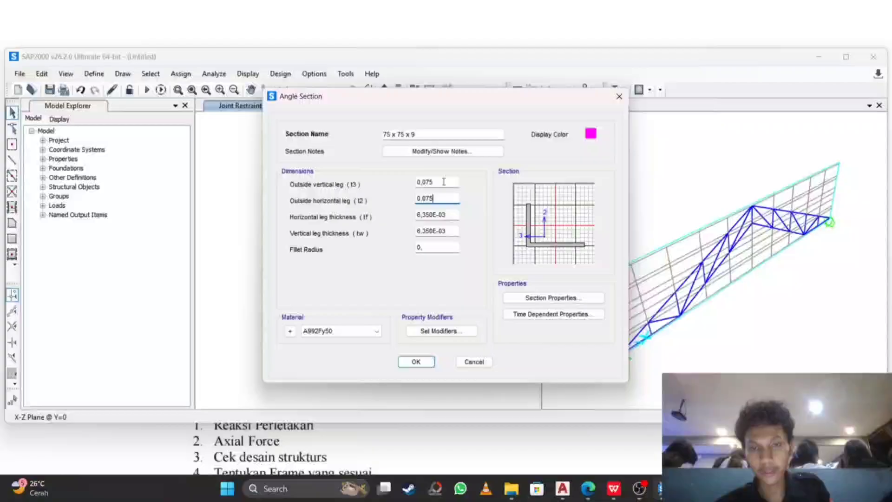
# Set the horizontal leg thickness (tf) of the 75 x 75 x 9 angle to 0,009.
pyautogui.click(450, 214)
pyautogui.press('BackSpace')
pyautogui.press('BackSpace')
pyautogui.press('BackSpace')
pyautogui.press('BackSpace')
pyautogui.press('BackSpace')
pyautogui.press('BackSpace')
pyautogui.press('BackSpace')
pyautogui.press('BackSpace')
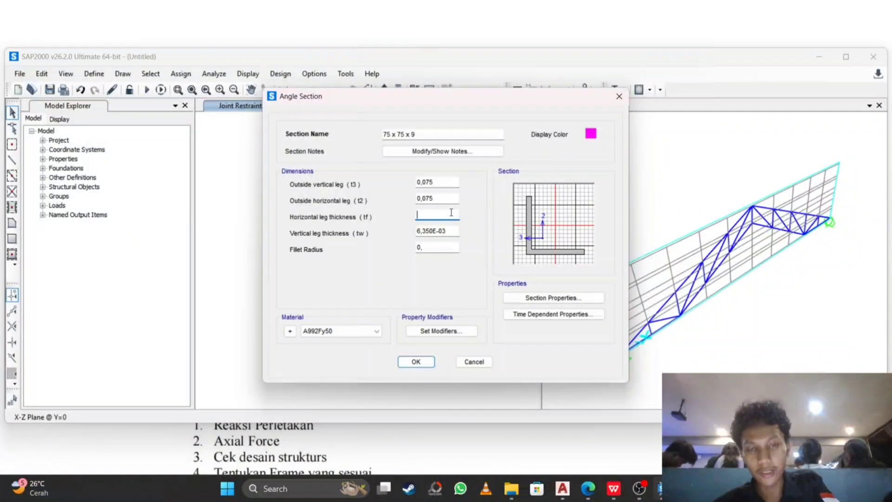
pyautogui.write('0,009')
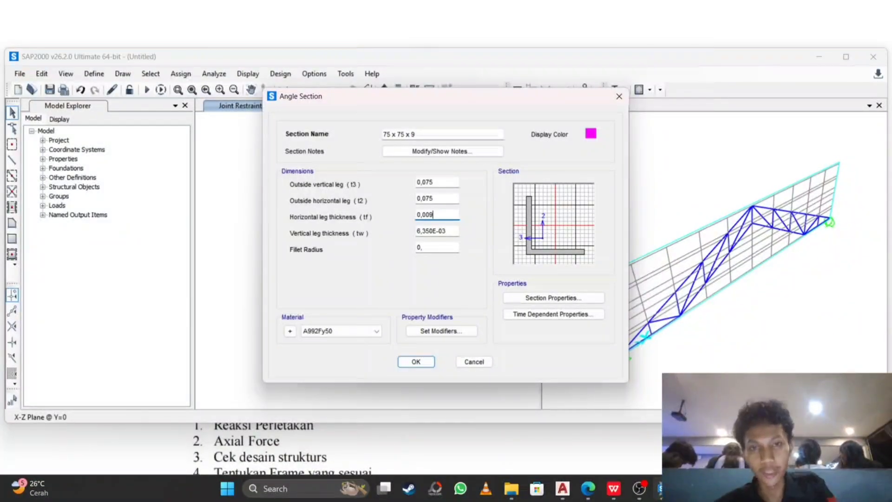
# Set the vertical leg thickness (tw) of the 75 x 75 x 9 angle to 0,009.
pyautogui.click(456, 232)
pyautogui.press('BackSpace')
pyautogui.press('BackSpace')
pyautogui.press('BackSpace')
pyautogui.press('BackSpace')
pyautogui.press('BackSpace')
pyautogui.press('BackSpace')
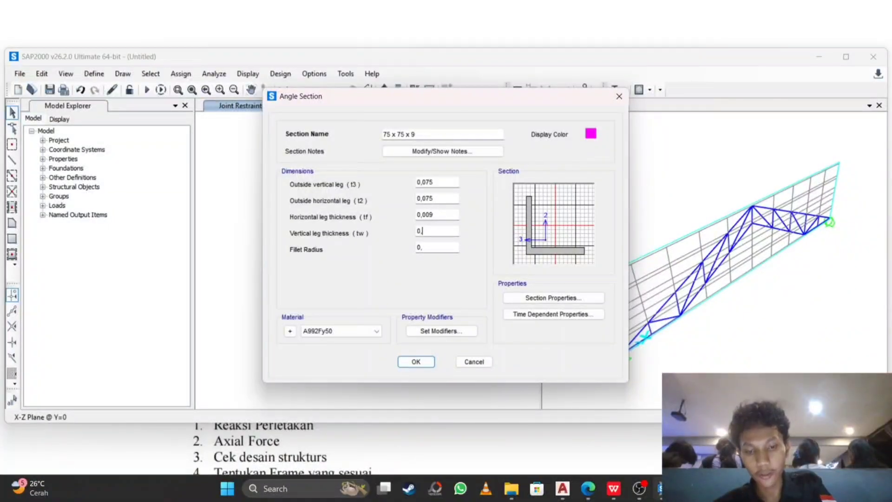
pyautogui.write('0,0009')
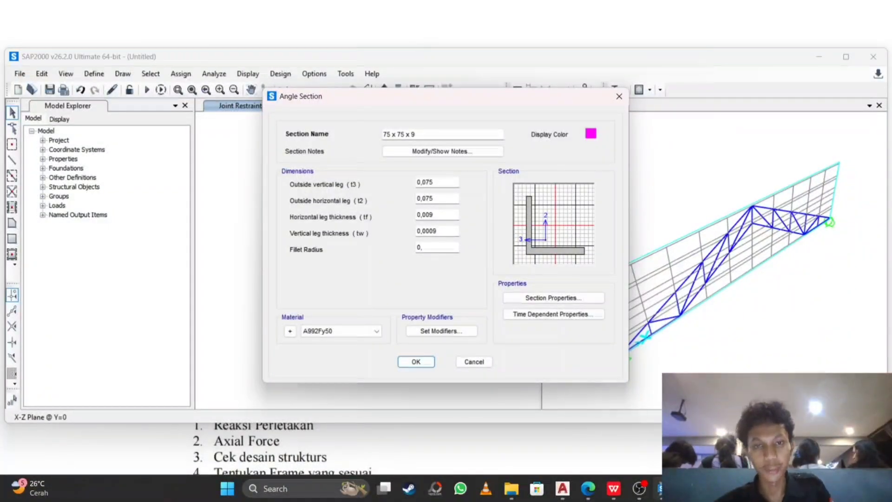
pyautogui.press('BackSpace')
pyautogui.press('BackSpace')
pyautogui.write('9')
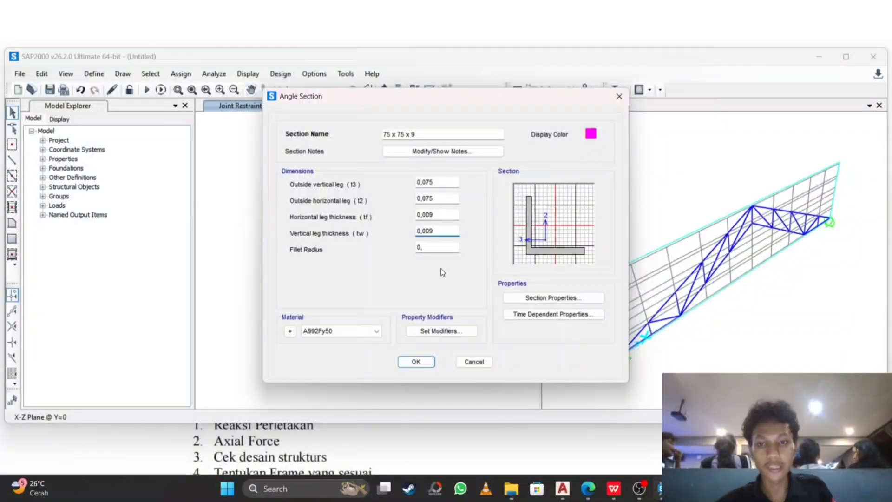
# Assign the baja 34 material to the 75 x 75 x 9 angle and save the section.
pyautogui.click(362, 331)
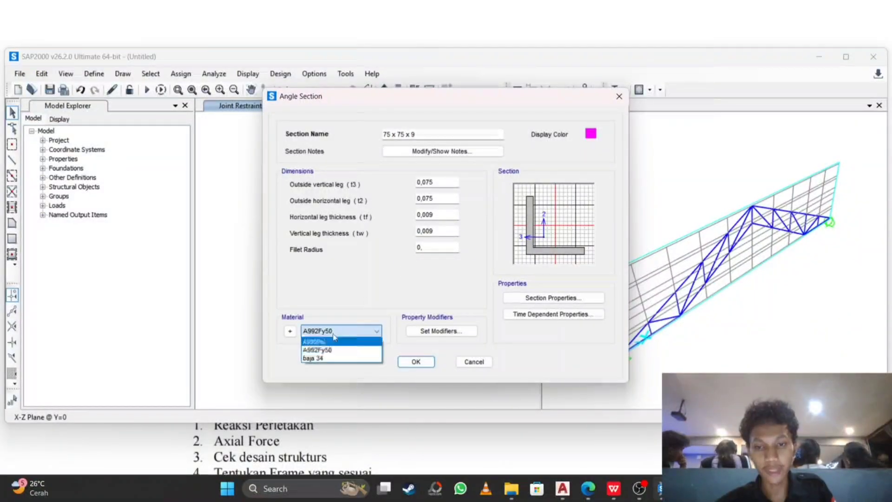
pyautogui.click(350, 358)
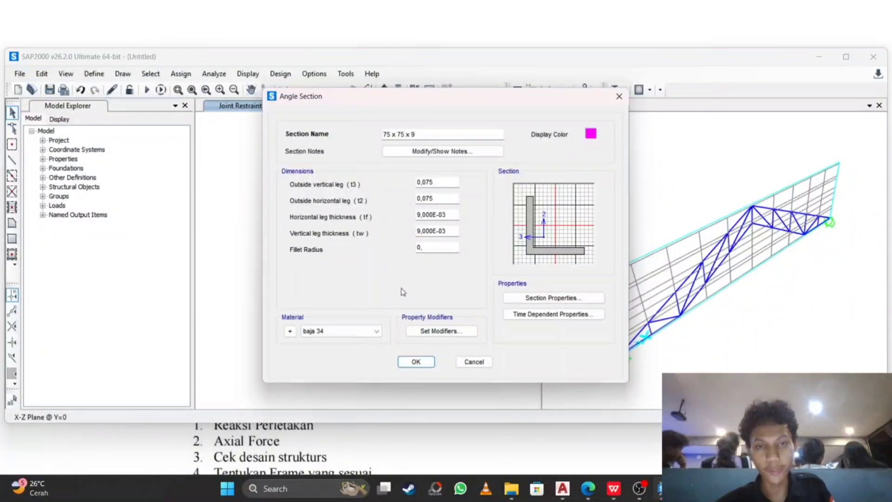
pyautogui.click(415, 361)
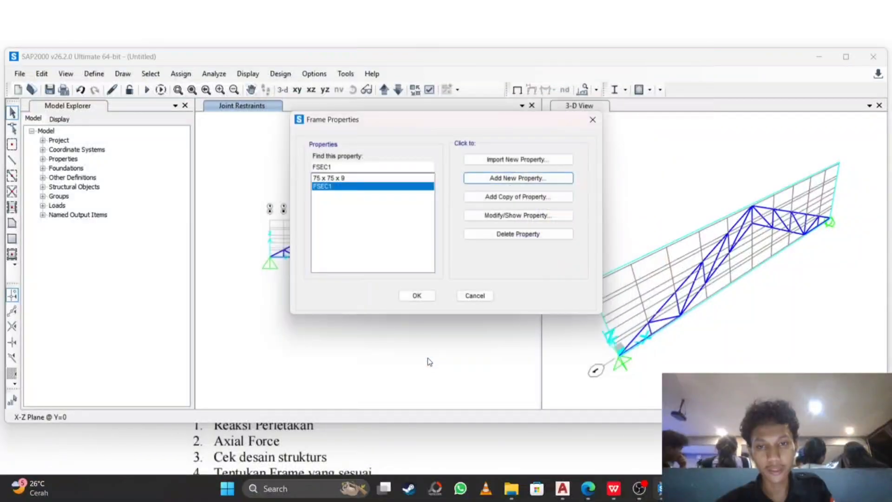
# Create a copy of the 75 x 75 x 9 section and name it "60 x 60 x 5".
pyautogui.click(385, 179)
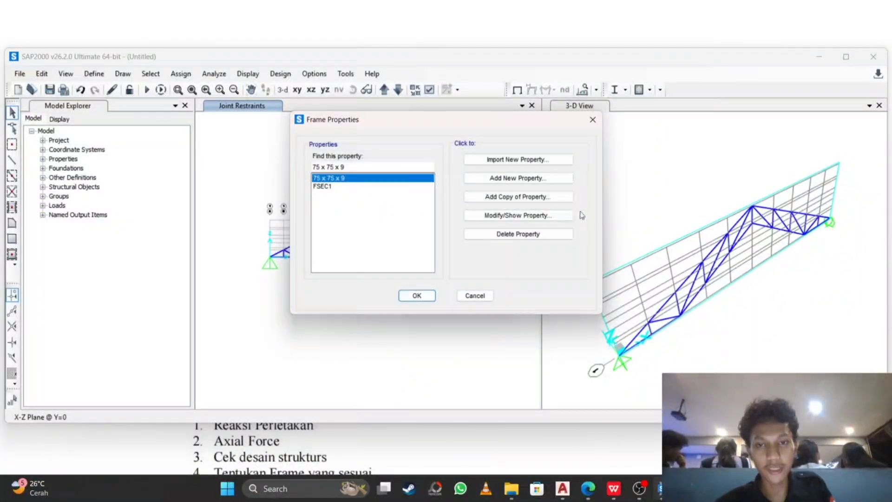
pyautogui.click(551, 197)
pyautogui.click(464, 132)
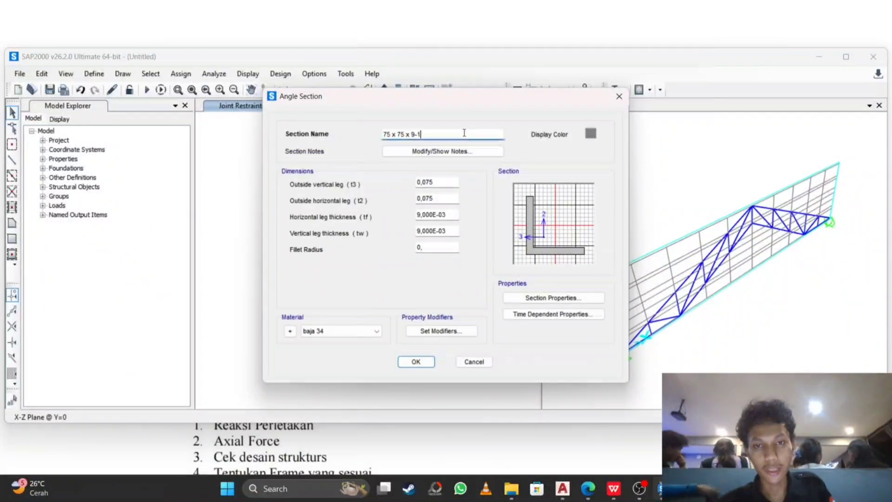
pyautogui.press('BackSpace')
pyautogui.press('BackSpace')
pyautogui.press('BackSpace')
pyautogui.press('BackSpace')
pyautogui.press('BackSpace')
pyautogui.press('BackSpace')
pyautogui.press('BackSpace')
pyautogui.press('BackSpace')
pyautogui.press('BackSpace')
pyautogui.press('BackSpace')
pyautogui.press('BackSpace')
pyautogui.press('BackSpace')
pyautogui.press('BackSpace')
pyautogui.write('6')
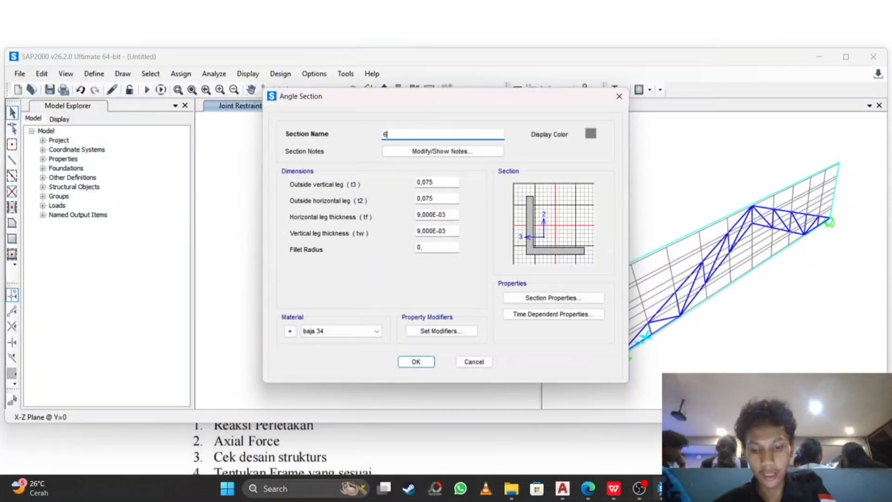
pyautogui.write('0 x 60 ')
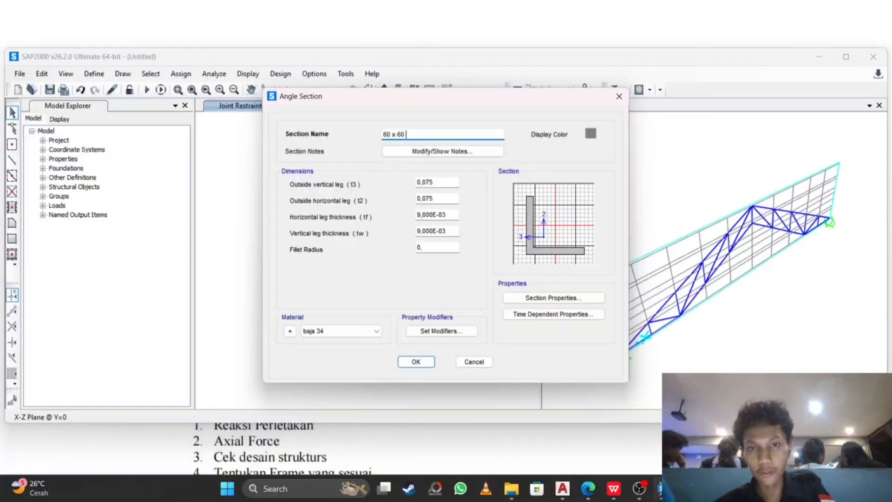
pyautogui.write('x 5')
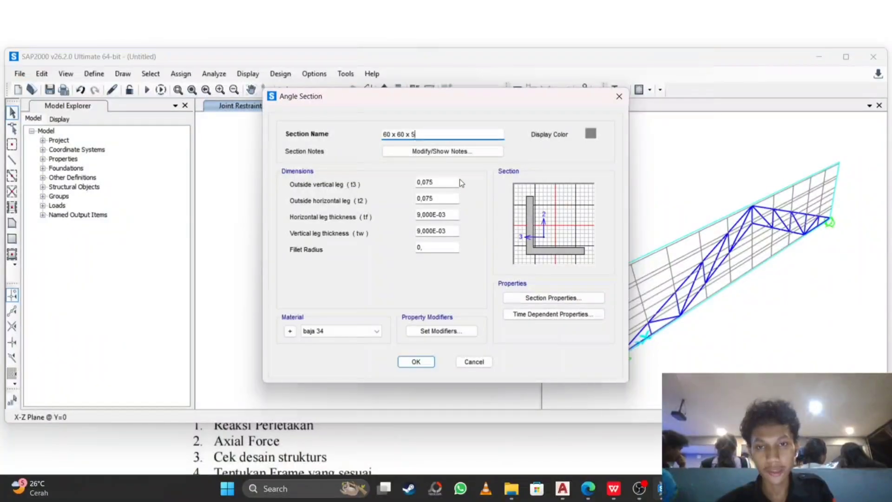
# Set the outside vertical and horizontal legs of the 60 x 60 x 5 angle to 0,06 each.
pyautogui.click(457, 181)
pyautogui.press('BackSpace')
pyautogui.press('BackSpace')
pyautogui.write('6')
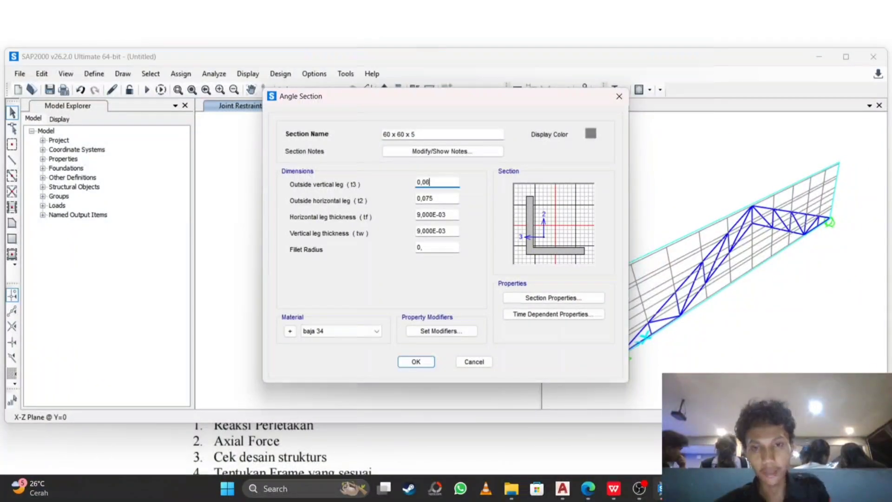
pyautogui.click(452, 199)
pyautogui.press('BackSpace')
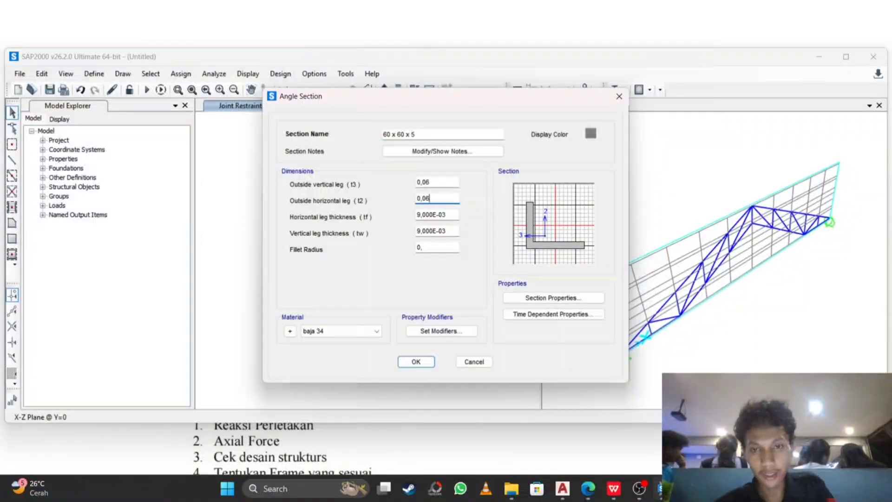
pyautogui.write('6')
# Set the horizontal and vertical leg thicknesses of the 60 x 60 x 5 angle to 5,000E-03 each.
pyautogui.click(419, 215)
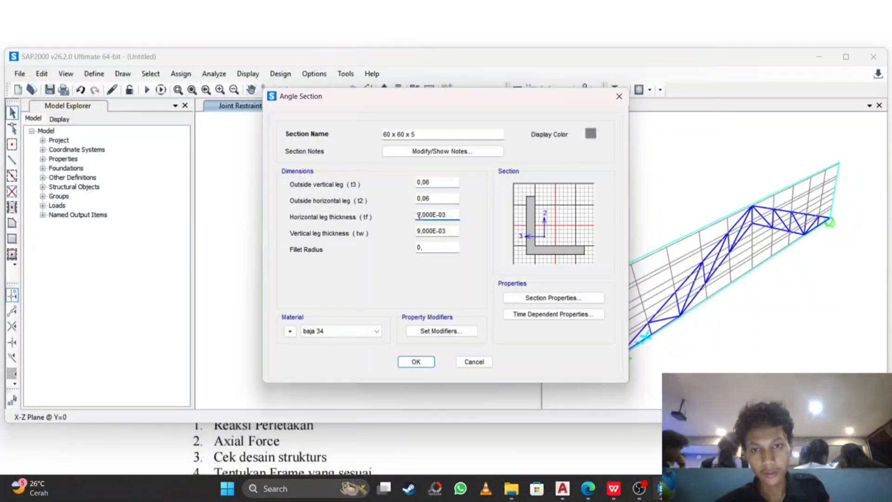
pyautogui.press('BackSpace')
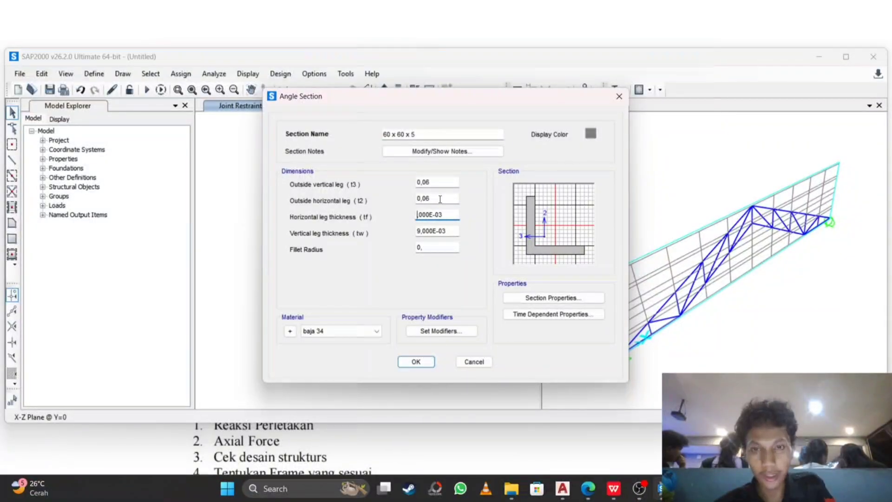
pyautogui.write('5')
pyautogui.click(420, 231)
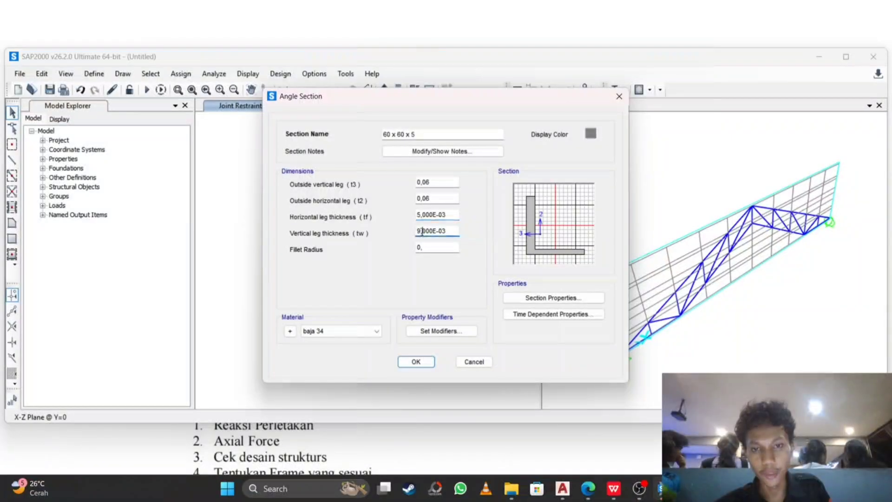
pyautogui.press('BackSpace')
pyautogui.write('5')
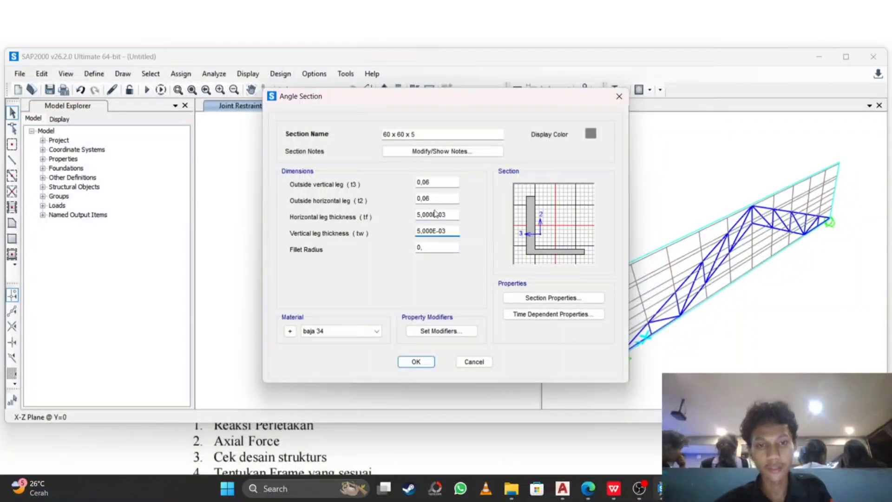
# Save the 60 x 60 x 5 angle section and accept the frame property definitions.
pyautogui.click(456, 247)
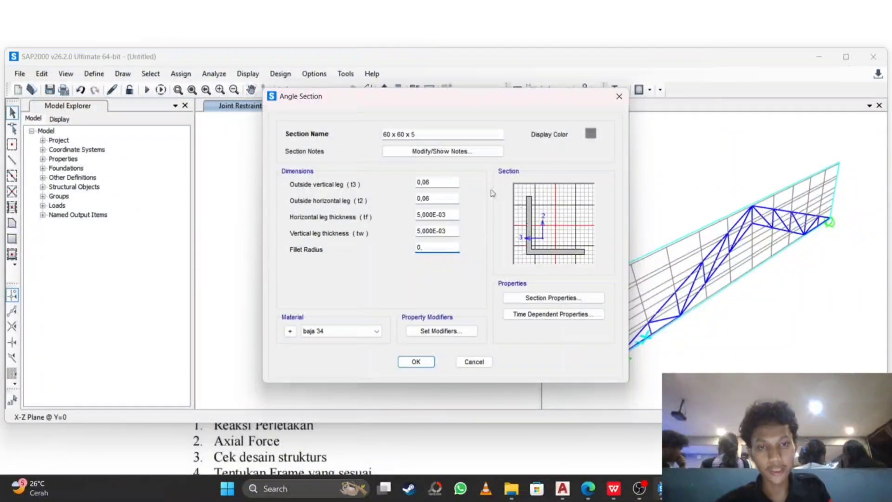
pyautogui.click(416, 361)
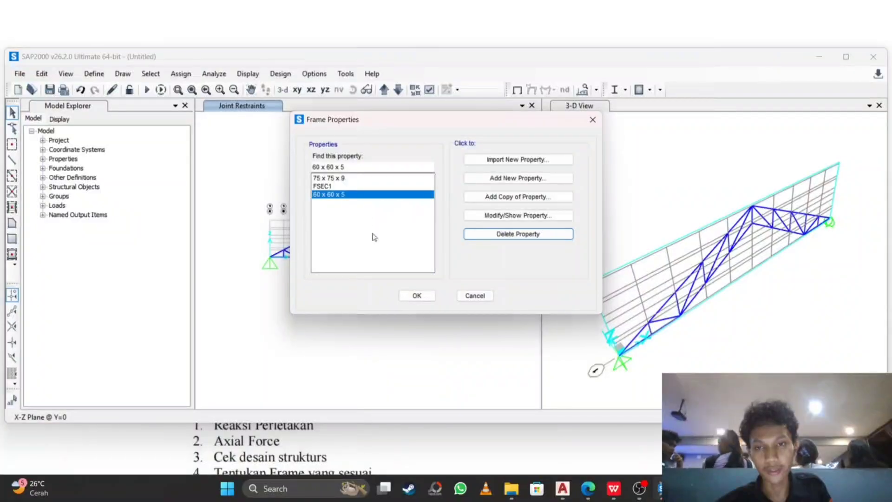
pyautogui.click(349, 178)
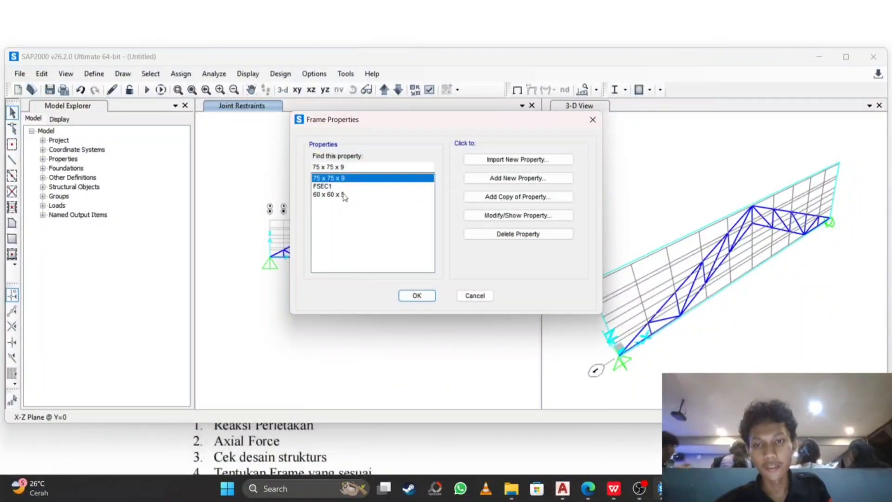
pyautogui.click(416, 295)
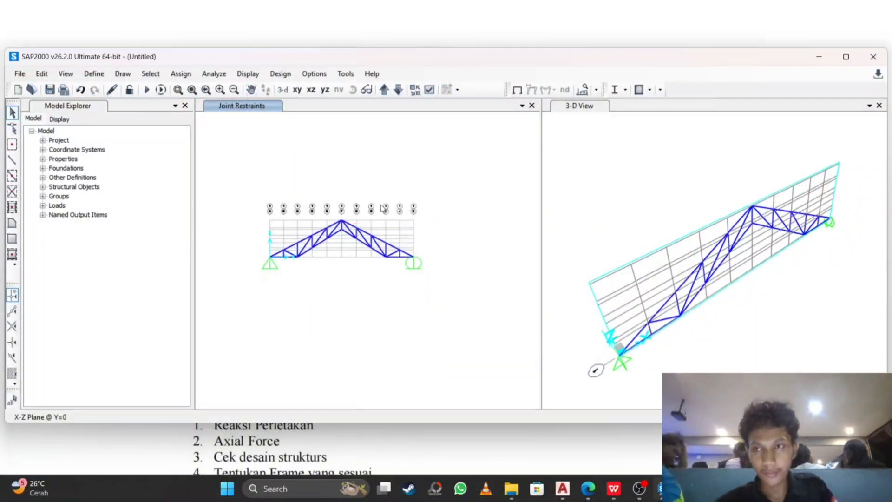
# Modify the DEAD load pattern to use a self weight multiplier of 0.
pyautogui.click(98, 75)
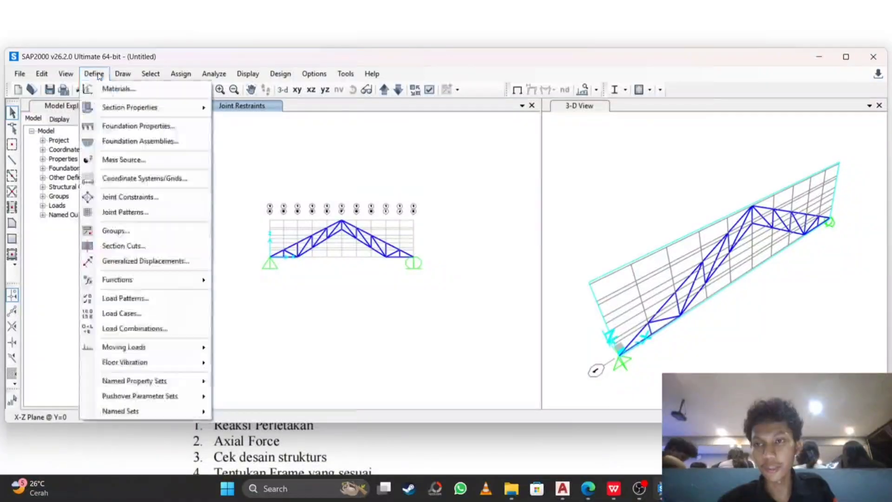
pyautogui.click(99, 75)
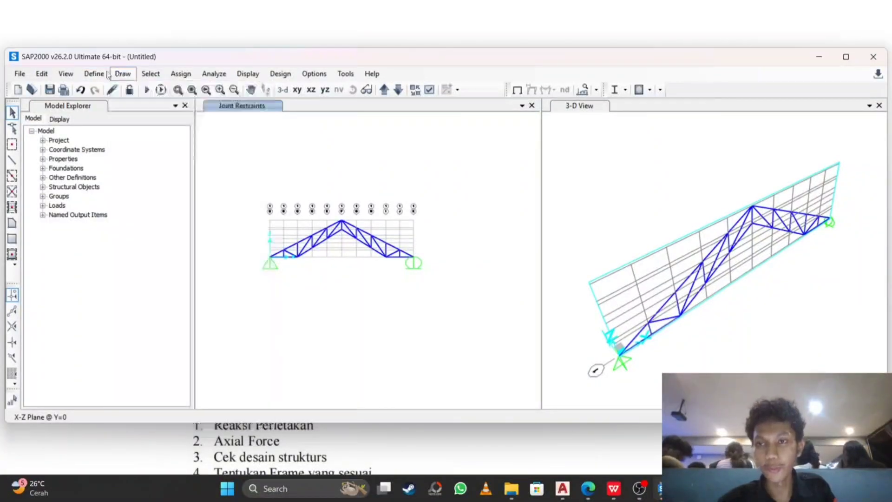
pyautogui.click(102, 74)
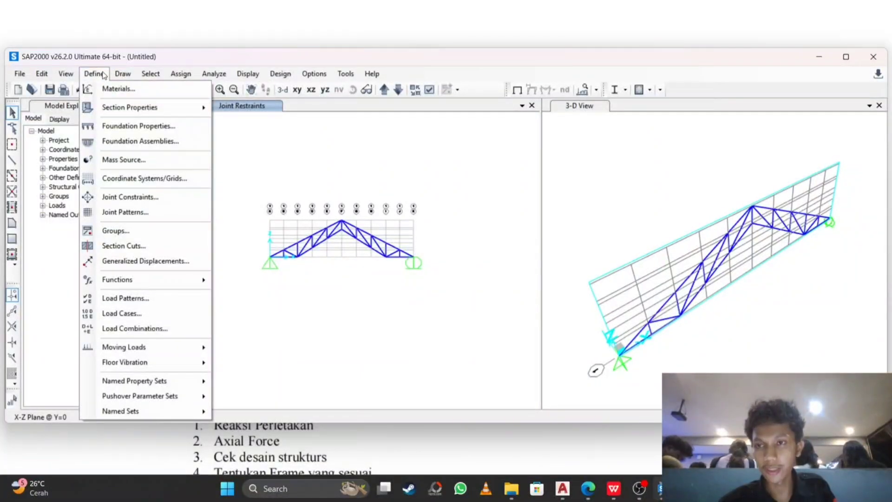
pyautogui.click(130, 297)
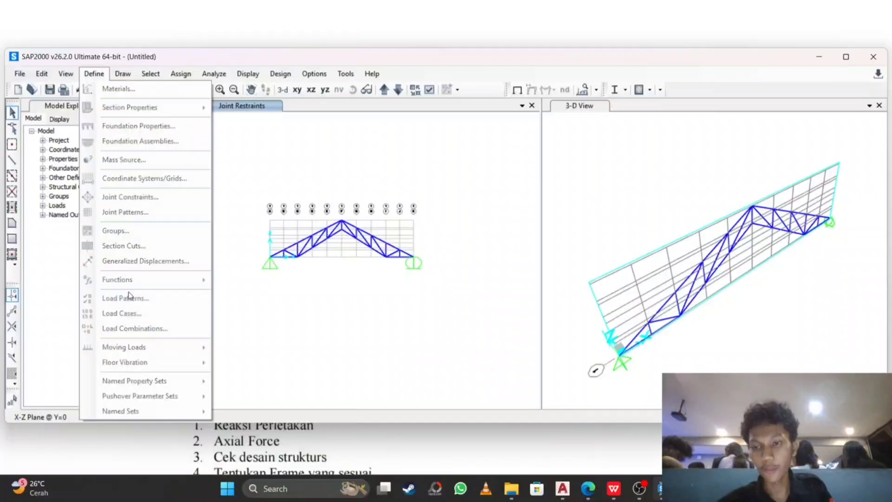
pyautogui.click(425, 220)
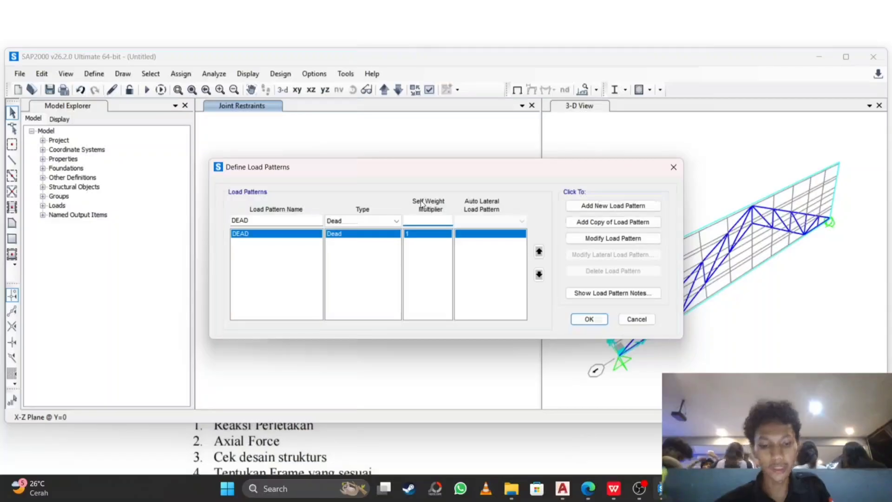
pyautogui.write('0')
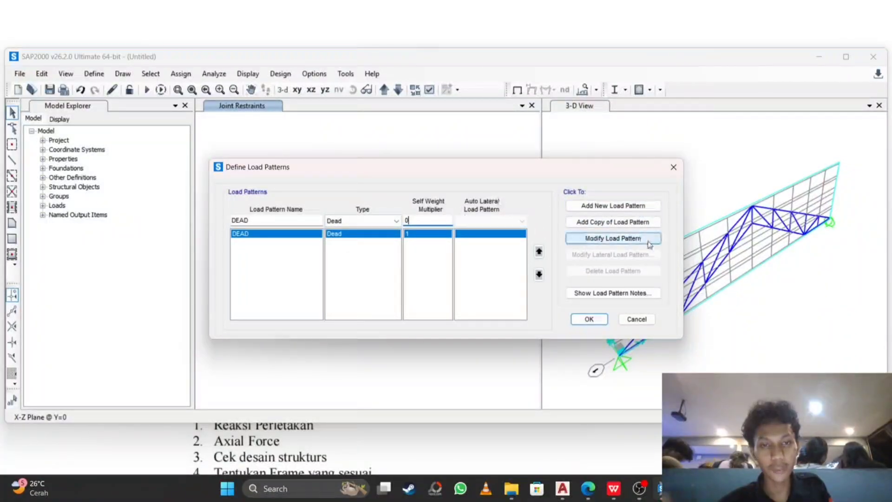
pyautogui.click(614, 239)
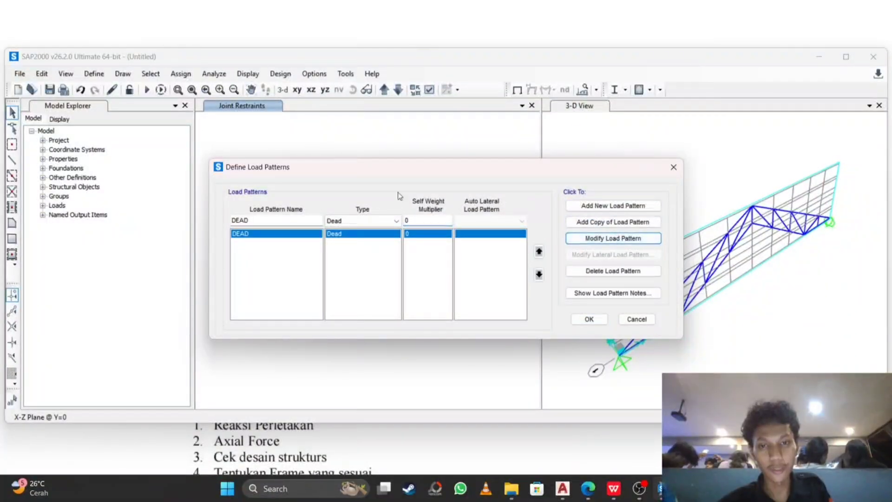
# Add a load pattern named "live" of type Live with self weight multiplier 1, and accept the load patterns.
pyautogui.click(379, 224)
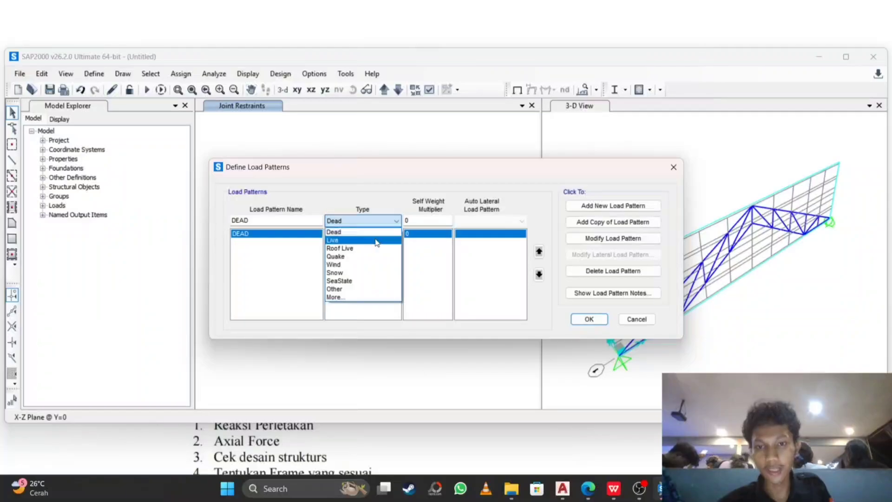
pyautogui.click(376, 240)
pyautogui.click(299, 219)
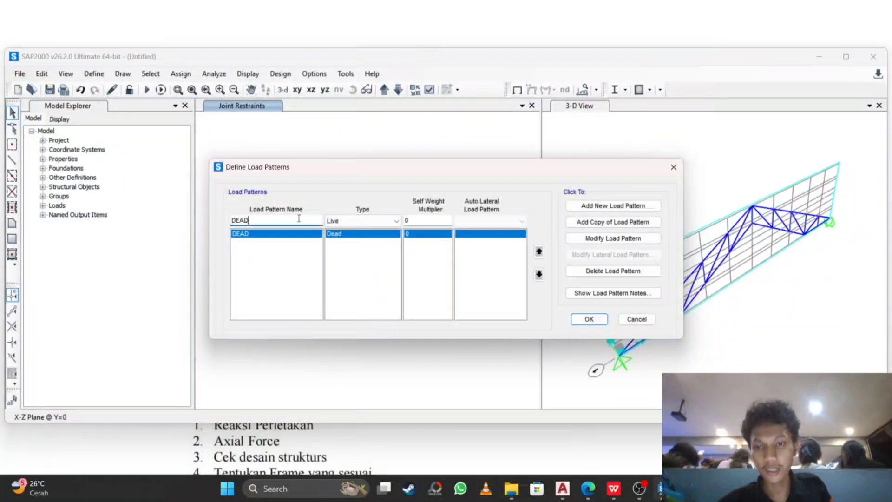
pyautogui.press('BackSpace')
pyautogui.write('l')
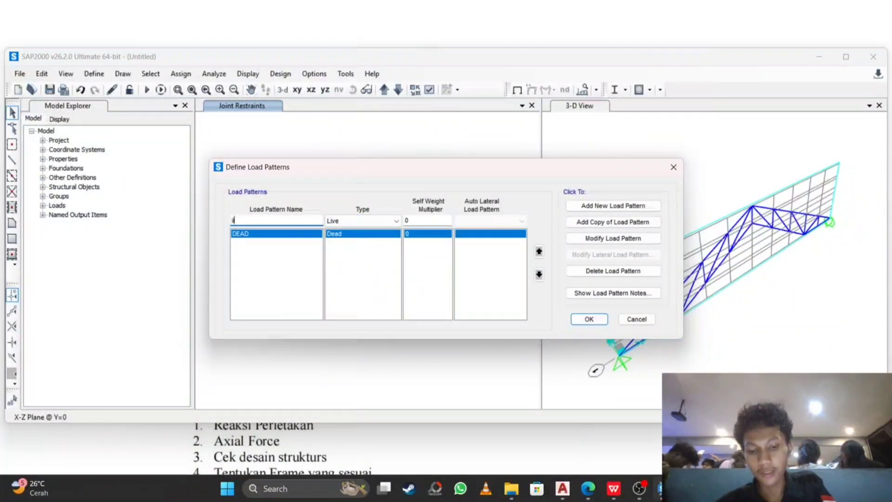
pyautogui.write('ie')
pyautogui.write('ive')
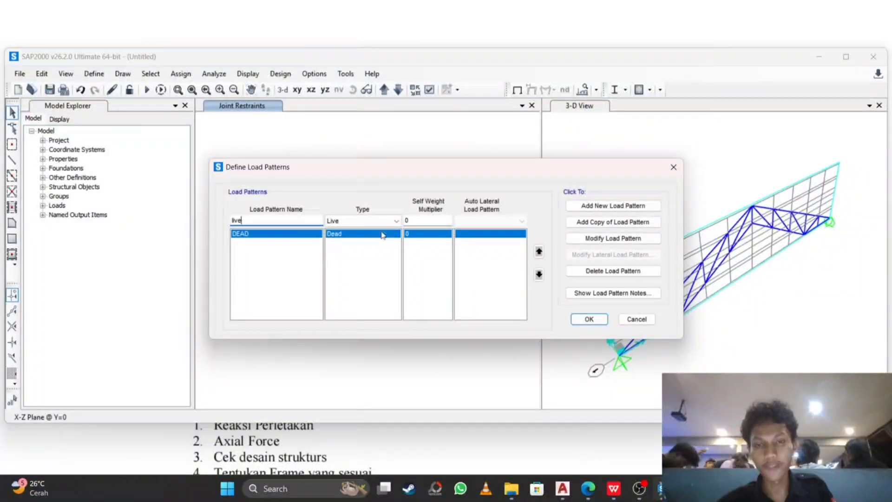
pyautogui.click(439, 221)
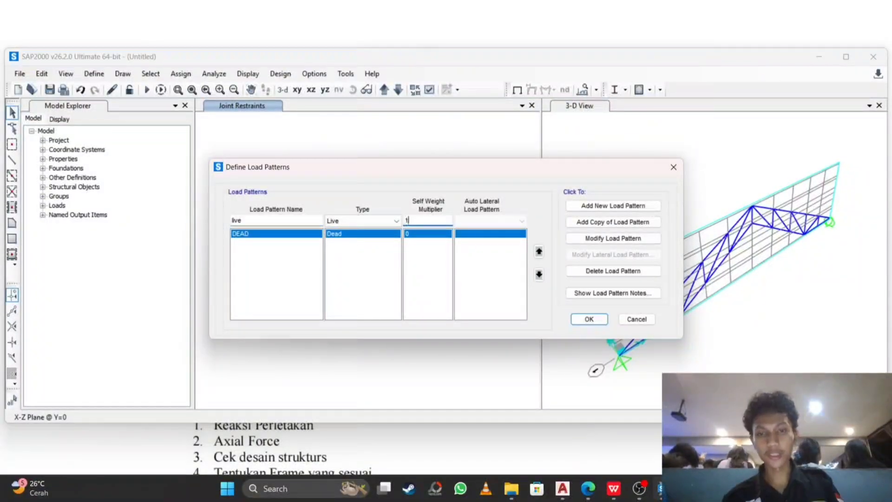
pyautogui.write('1')
pyautogui.click(641, 206)
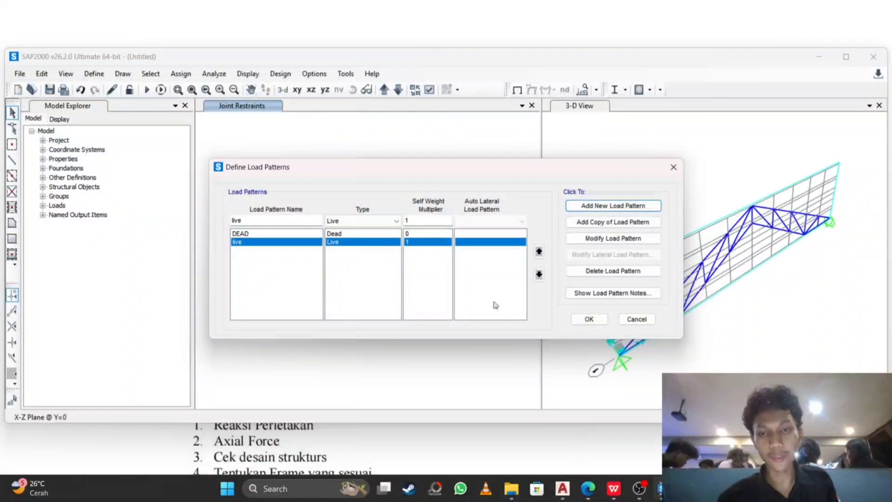
pyautogui.click(589, 318)
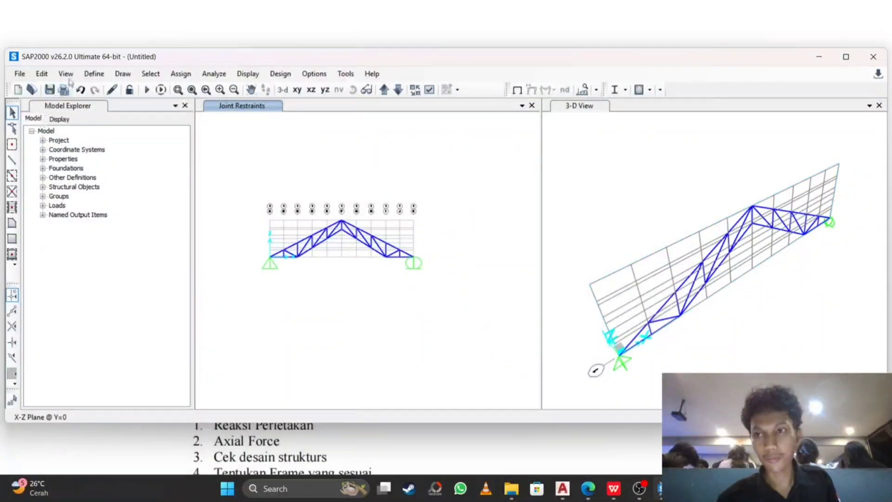
# Create a new load combination and name it "1,4D".
pyautogui.click(89, 74)
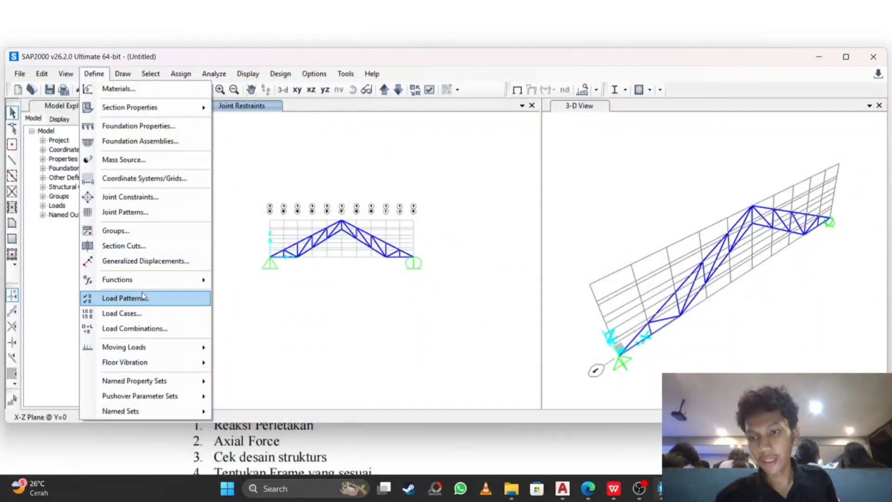
pyautogui.click(160, 328)
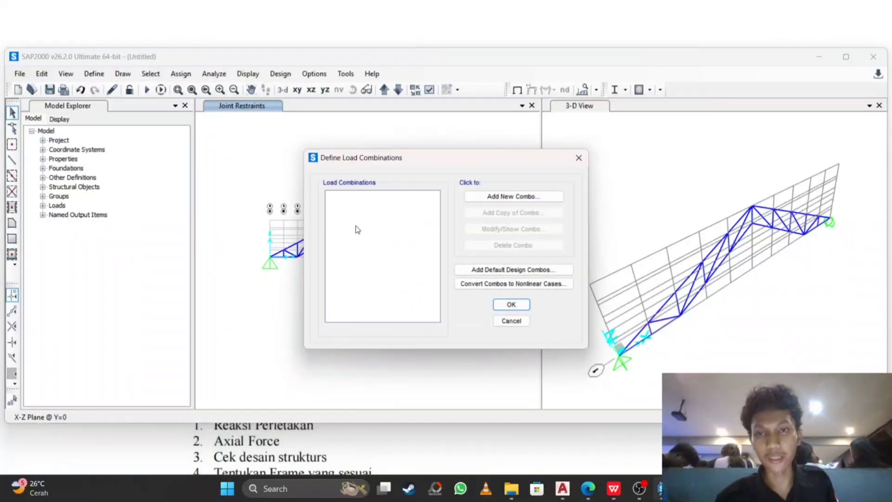
pyautogui.click(490, 197)
pyautogui.click(514, 152)
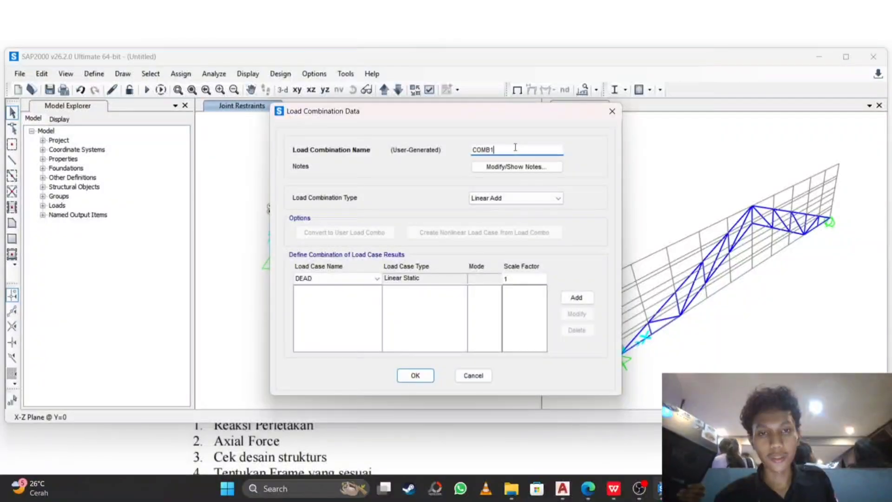
pyautogui.press('BackSpace')
pyautogui.press('BackSpace')
pyautogui.press('BackSpace')
pyautogui.press('BackSpace')
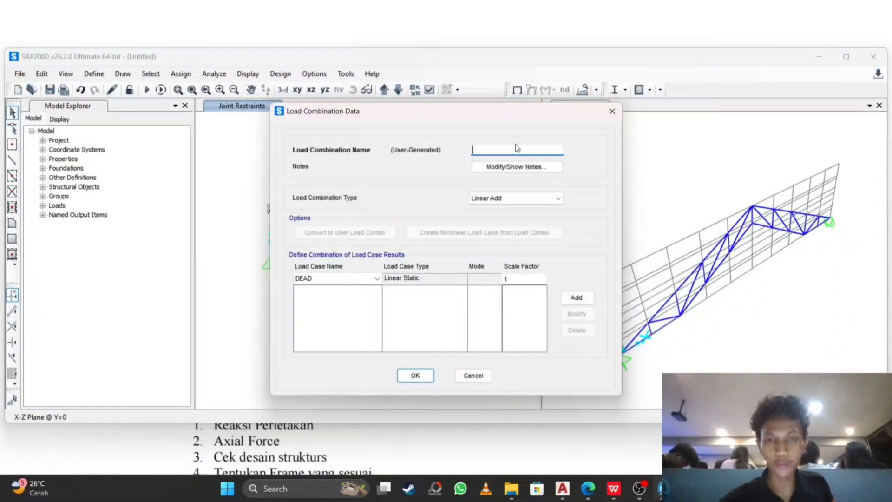
pyautogui.write('1,4')
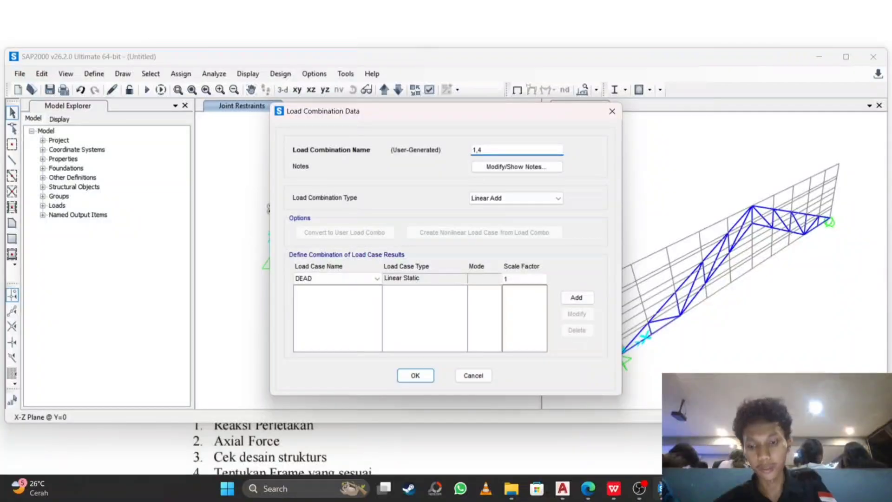
pyautogui.press('capslock')
pyautogui.write('D')
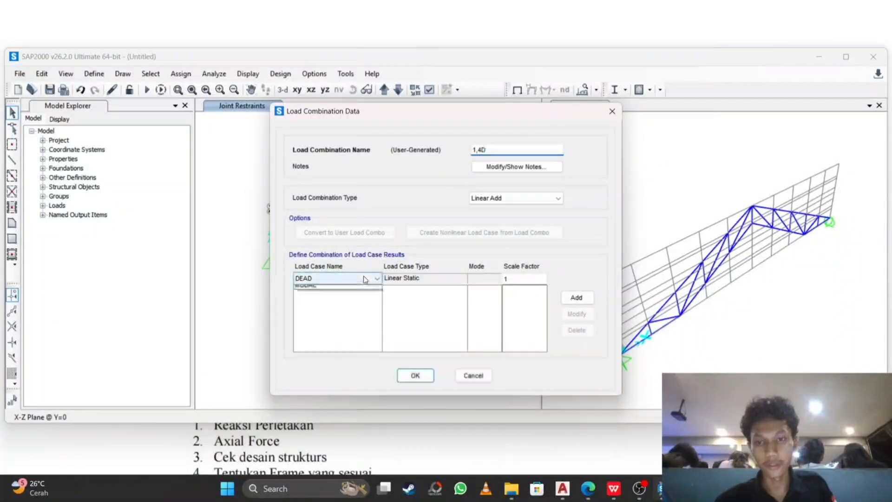
# Add the DEAD load case with scale factor 1,4 to the 1,4D combination and save it.
pyautogui.click(363, 277)
pyautogui.click(353, 290)
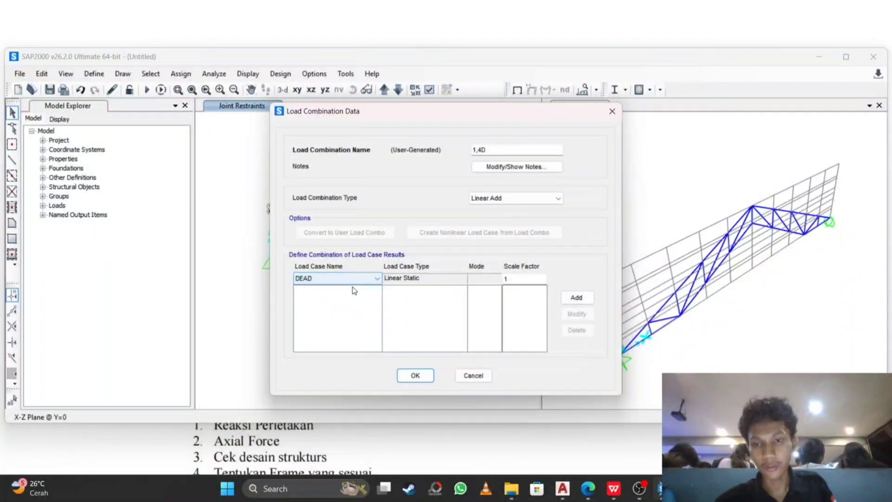
pyautogui.click(525, 277)
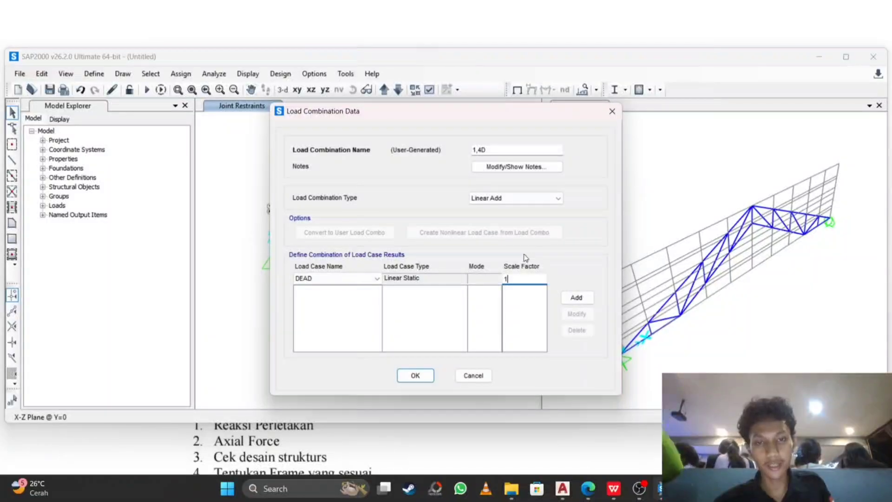
pyautogui.write(',4')
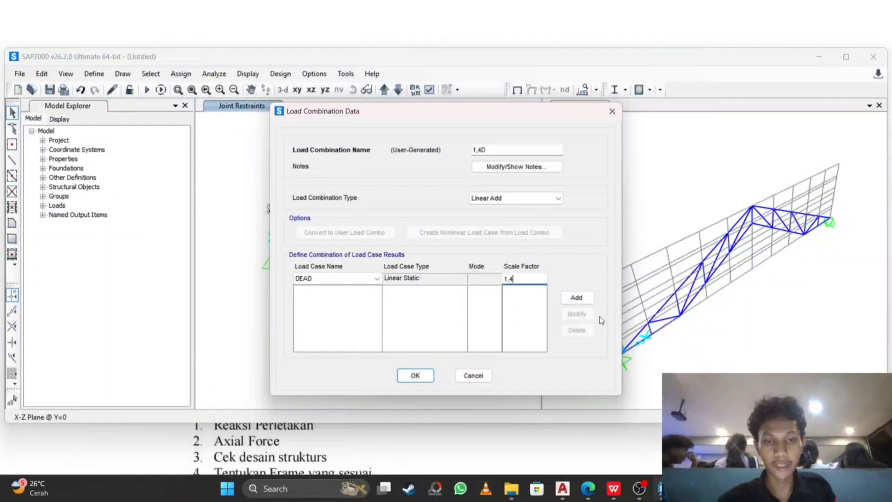
pyautogui.click(577, 297)
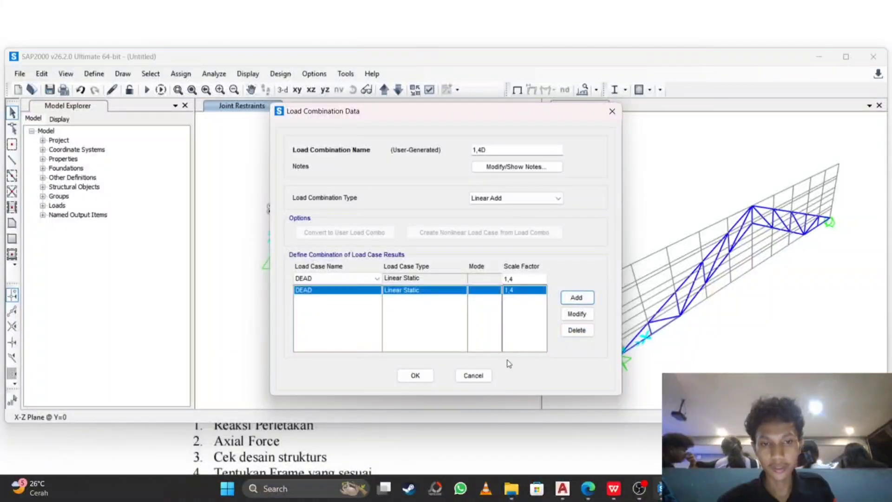
pyautogui.click(414, 376)
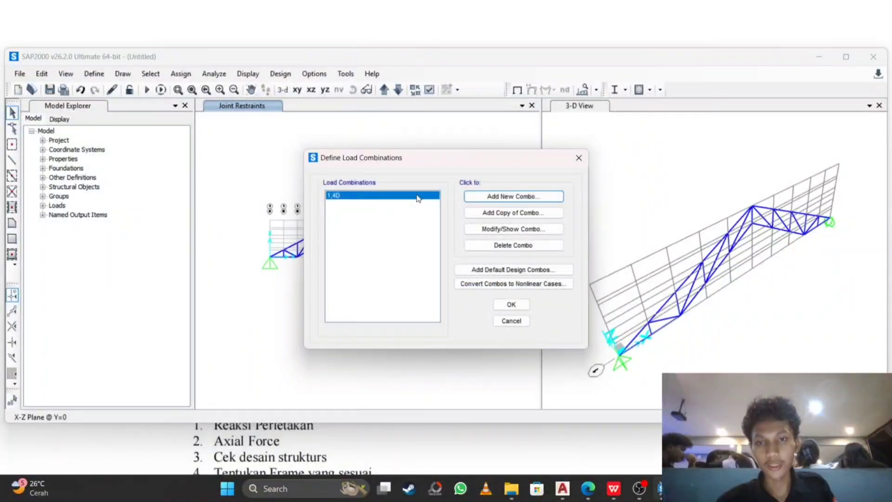
# Create a new load combination and name it "1,2D + 1,6L".
pyautogui.click(506, 196)
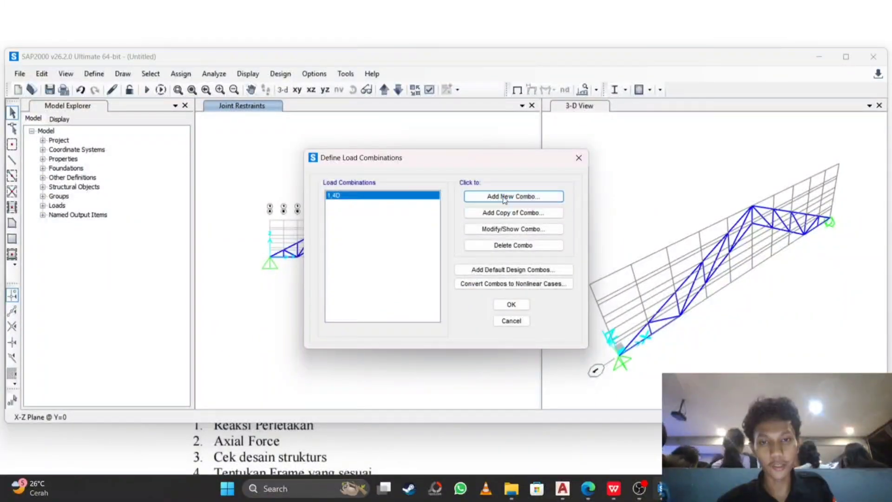
pyautogui.click(528, 151)
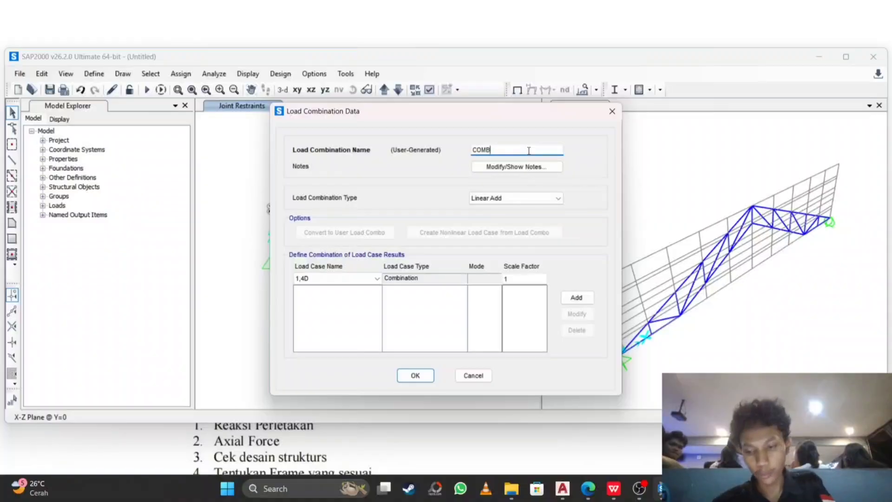
pyautogui.press('BackSpace')
pyautogui.press('BackSpace')
pyautogui.press('BackSpace')
pyautogui.press('BackSpace')
pyautogui.write('1,2D')
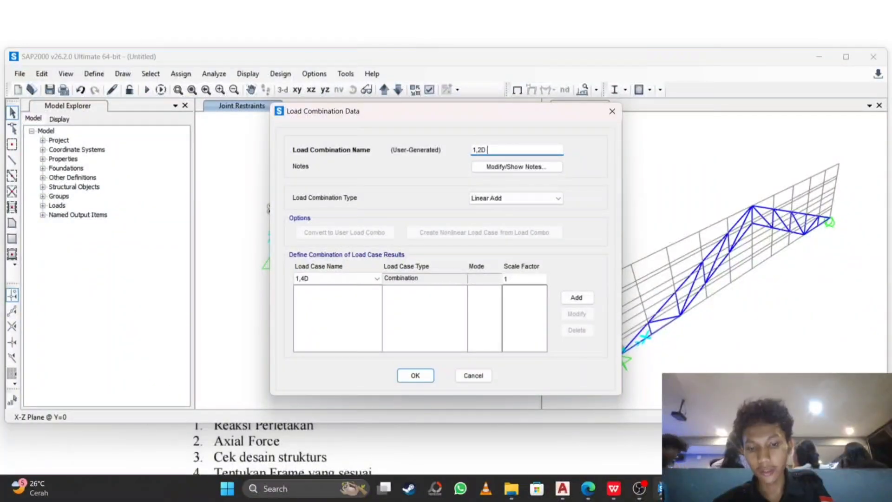
pyautogui.write(' 1')
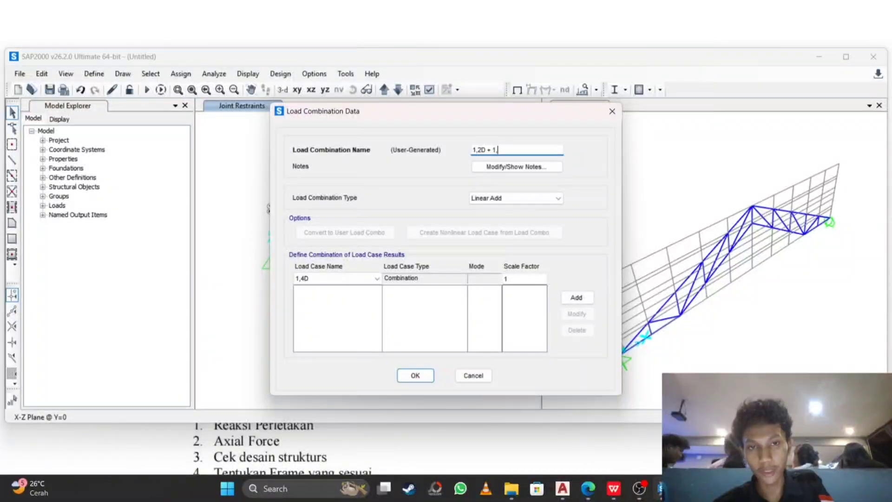
pyautogui.write(',6 L')
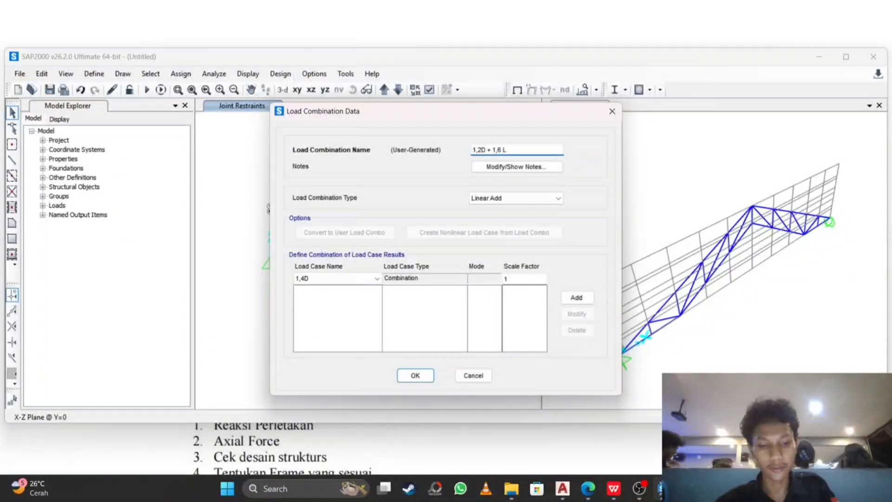
pyautogui.press('BackSpace')
pyautogui.press('BackSpace')
pyautogui.write('L')
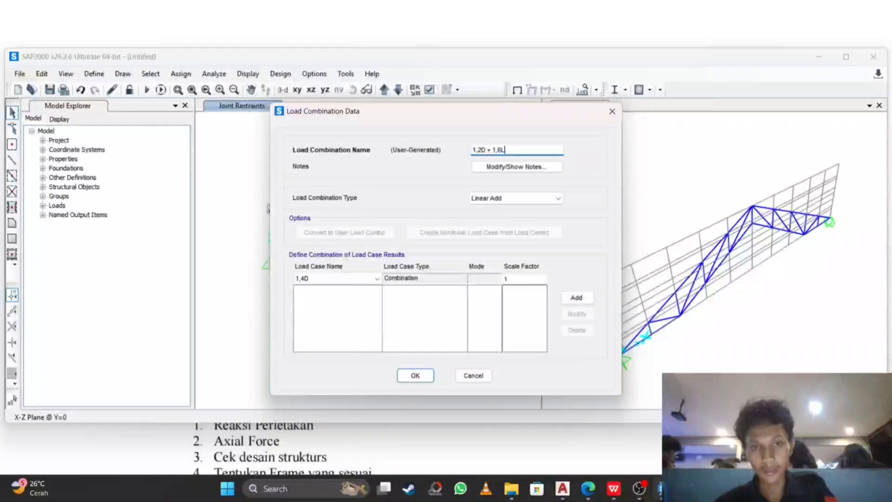
# Add the DEAD load case to the combination with scale factor 1,2.
pyautogui.click(358, 278)
pyautogui.click(354, 299)
pyautogui.click(518, 279)
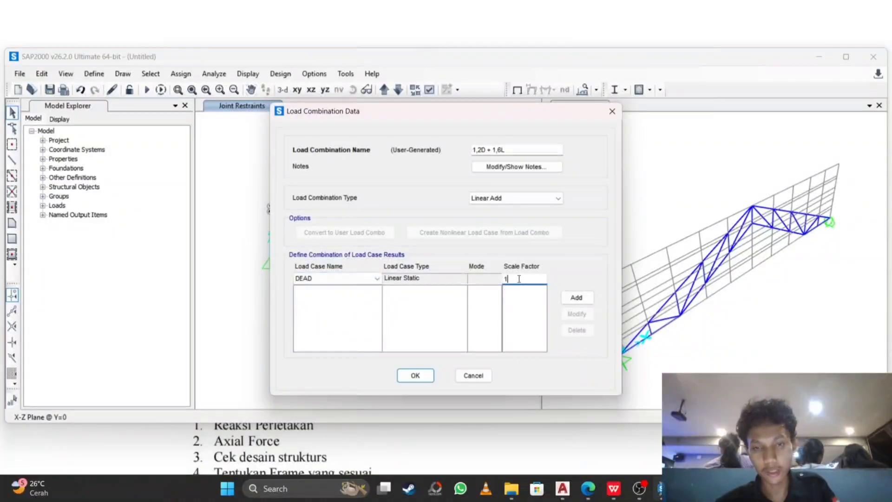
pyautogui.click(575, 297)
# Add the live load case with scale factor 1,6 to the combination, save it and accept the load combinations.
pyautogui.click(353, 278)
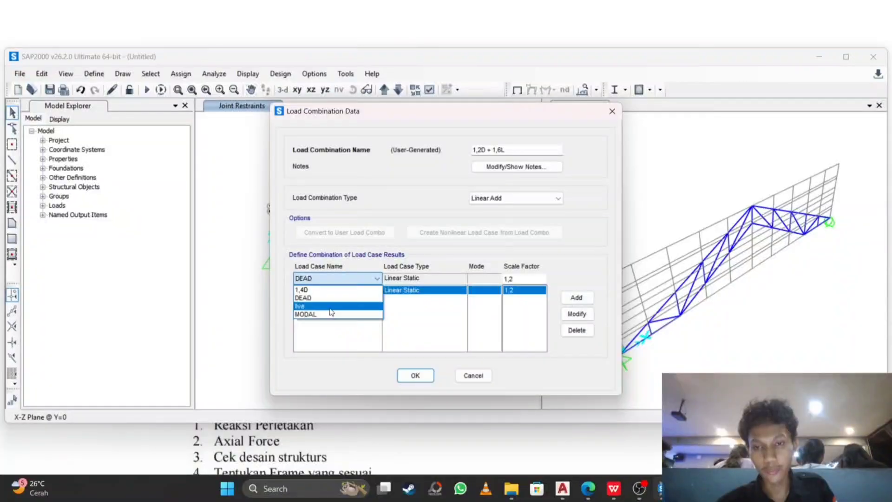
pyautogui.click(330, 306)
pyautogui.click(533, 280)
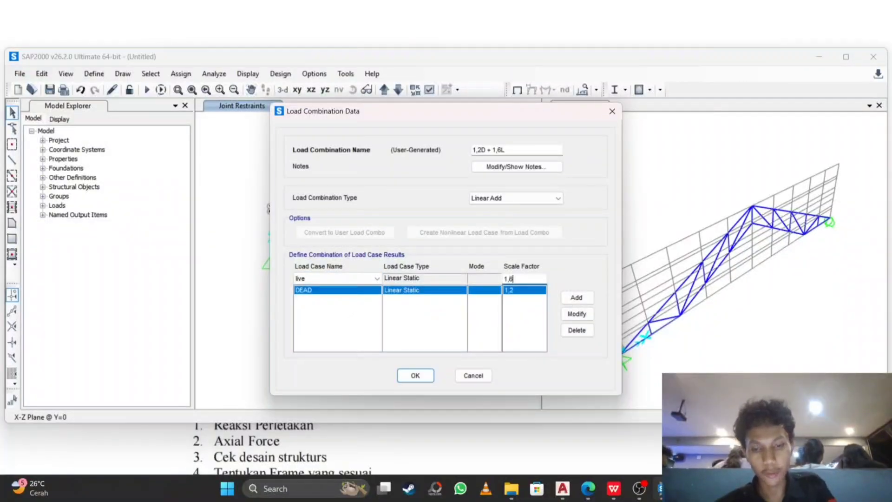
pyautogui.write('6')
pyautogui.click(576, 297)
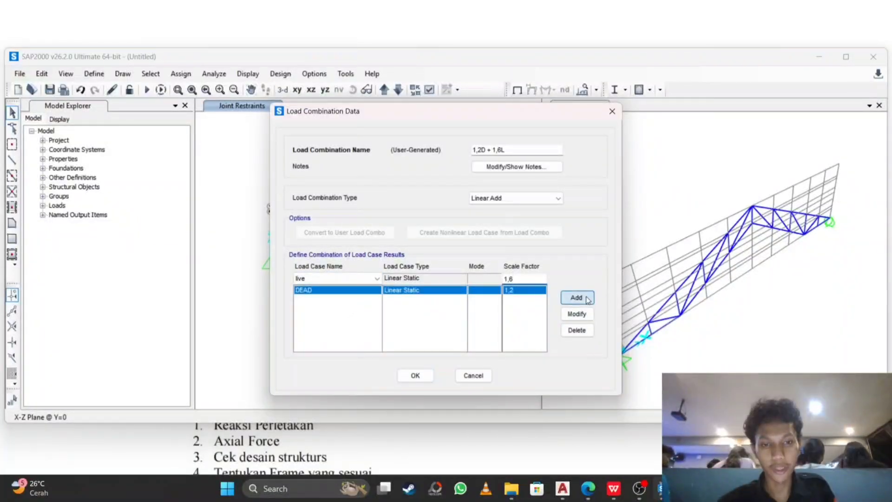
pyautogui.click(413, 376)
pyautogui.click(511, 303)
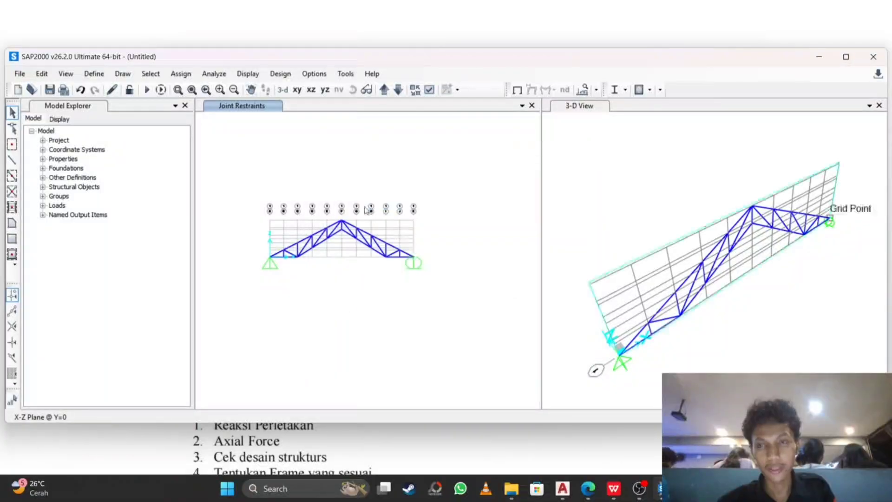
pyautogui.click(102, 75)
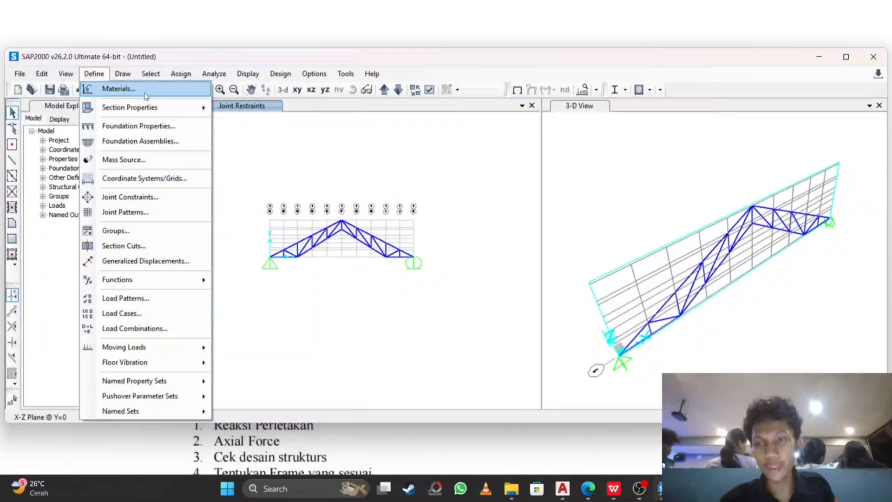
pyautogui.moveTo(156, 107)
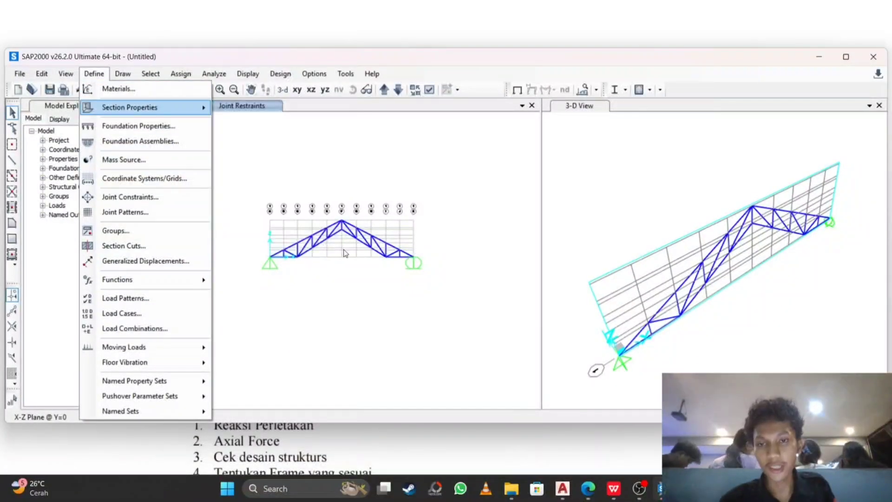
pyautogui.scroll(4, 329, 246)
pyautogui.scroll(-7, 353, 239)
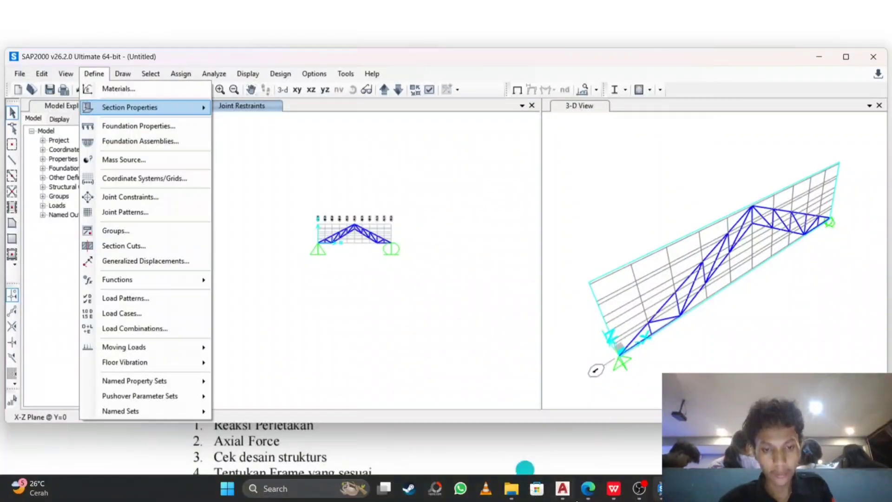
# Switch to the assignment document and check which angle profile each group of truss members uses.
pyautogui.click(509, 489)
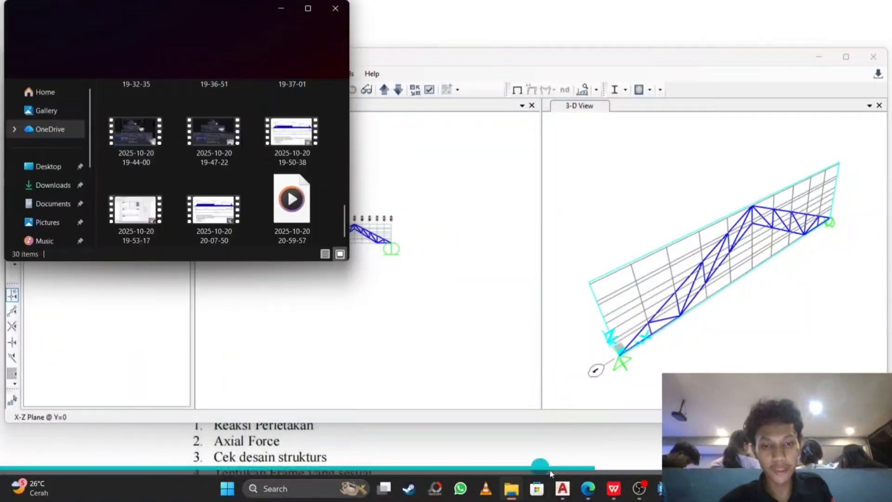
pyautogui.click(585, 485)
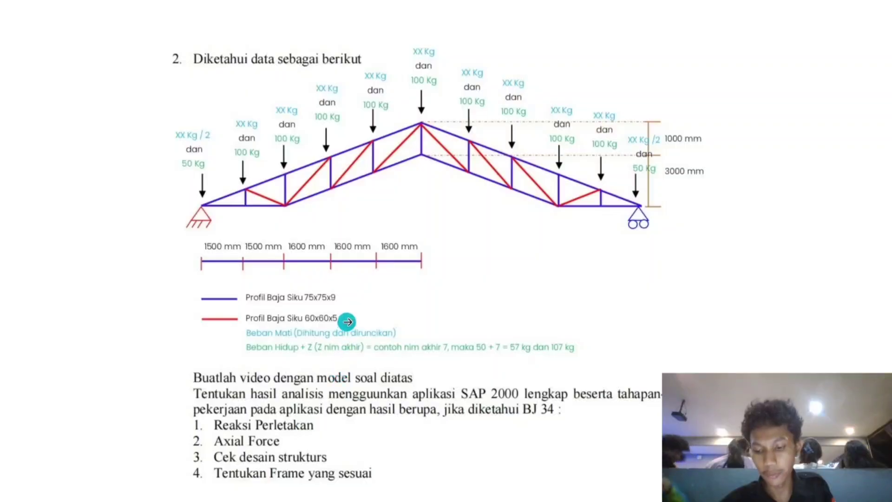
pyautogui.press('super')
pyautogui.press('super')
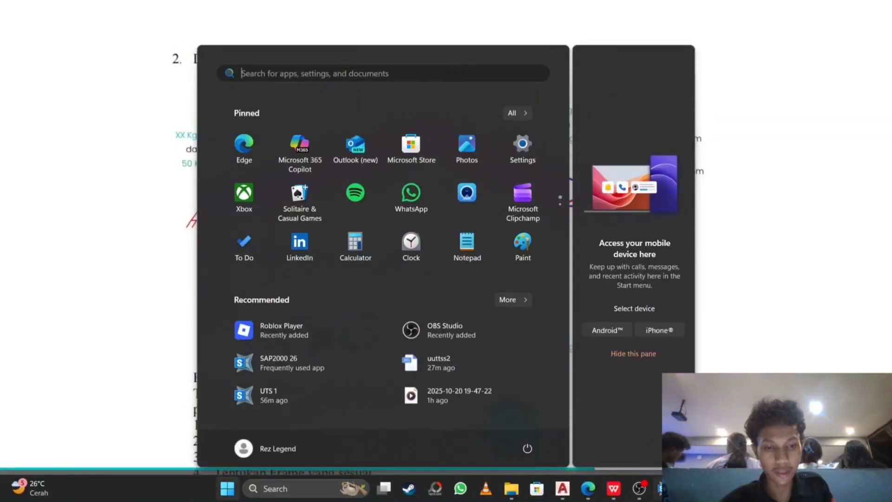
# Switch back to SAP2000, select the whole truss and assign the 75 x 75 x 9 frame section to all members.
pyautogui.click(664, 488)
pyautogui.scroll(4, 457, 188)
pyautogui.moveTo(466, 180); pyautogui.dragTo(413, 216)
pyautogui.scroll(-4, 425, 200)
pyautogui.moveTo(514, 162); pyautogui.dragTo(300, 295)
pyautogui.click(182, 74)
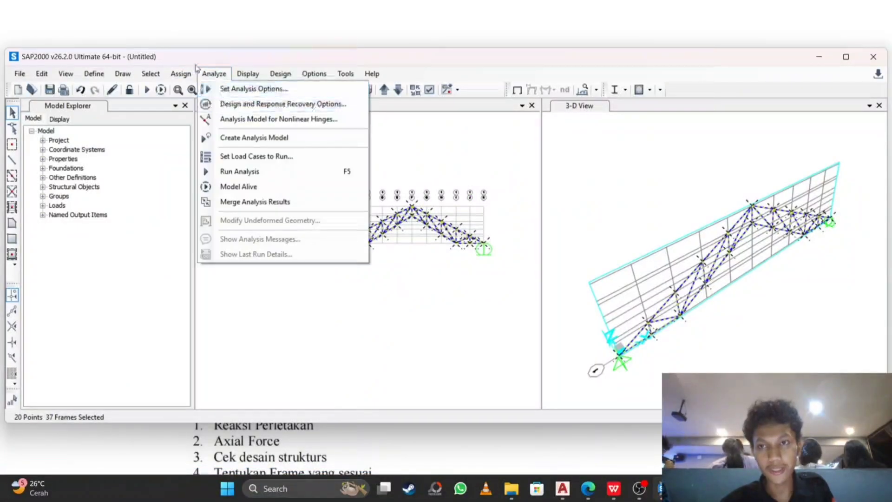
pyautogui.click(186, 74)
pyautogui.click(185, 75)
pyautogui.moveTo(292, 109)
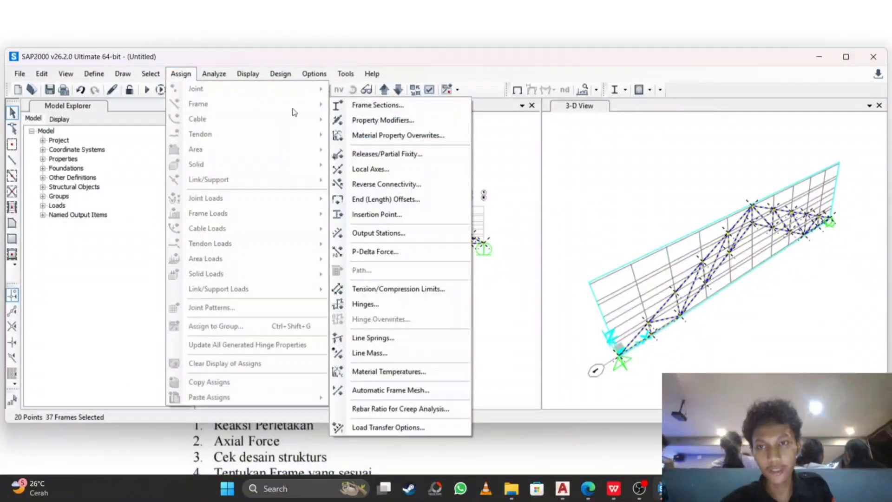
pyautogui.click(377, 104)
pyautogui.click(389, 151)
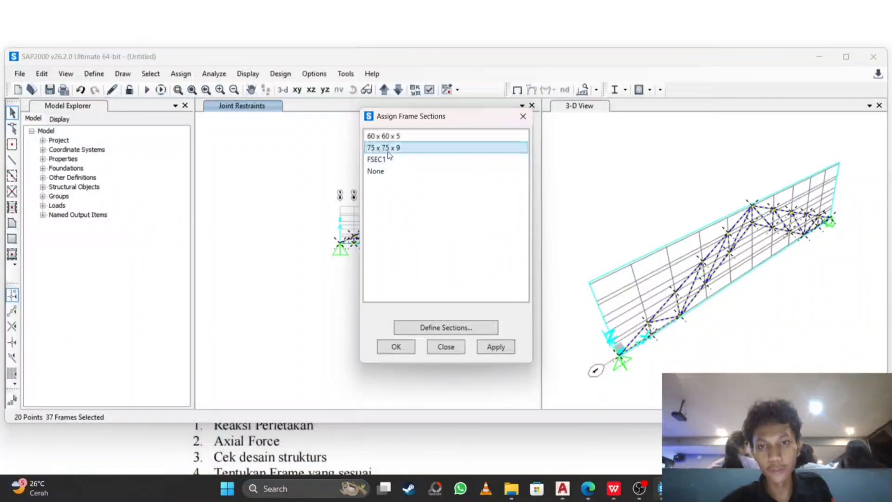
pyautogui.click(394, 346)
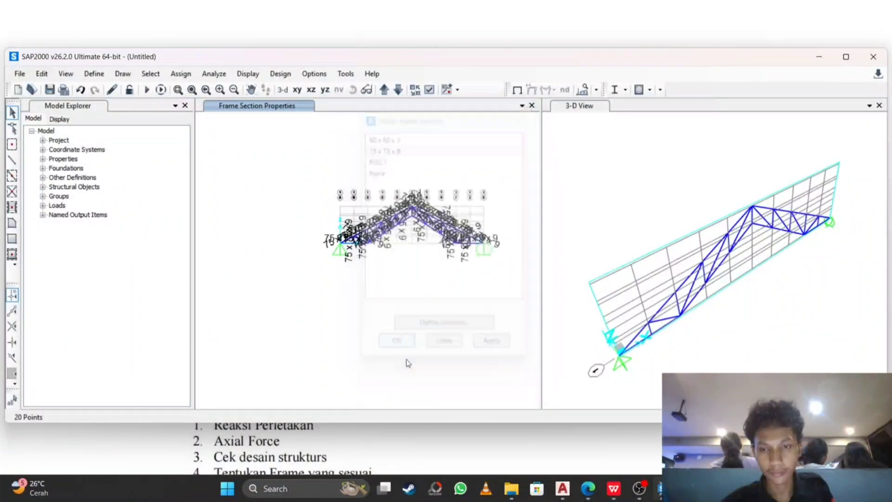
# Select the web diagonals in the left half of the truss, from the support up to the ridge.
pyautogui.scroll(5, 299, 260)
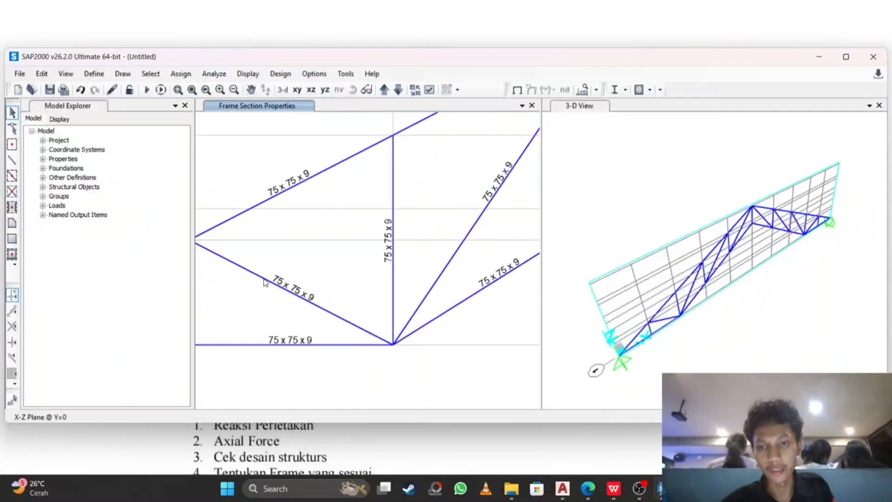
pyautogui.scroll(-3, 350, 271)
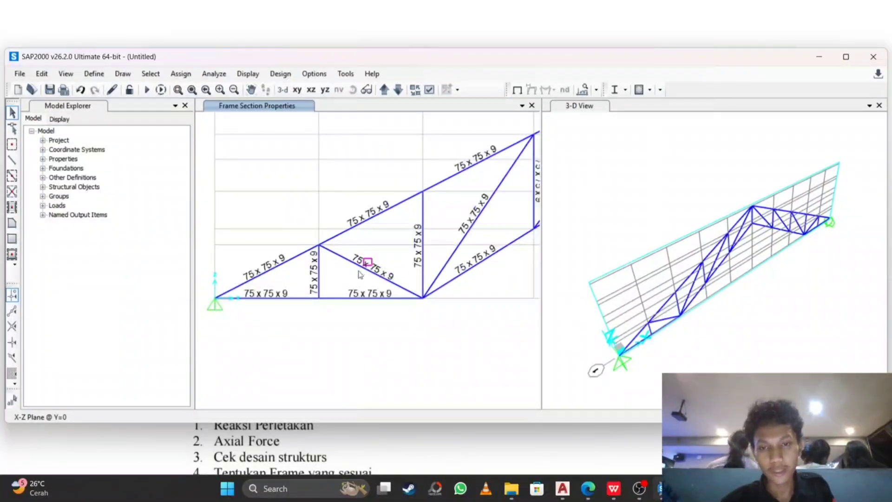
pyautogui.moveTo(504, 206); pyautogui.dragTo(415, 270, button='middle')
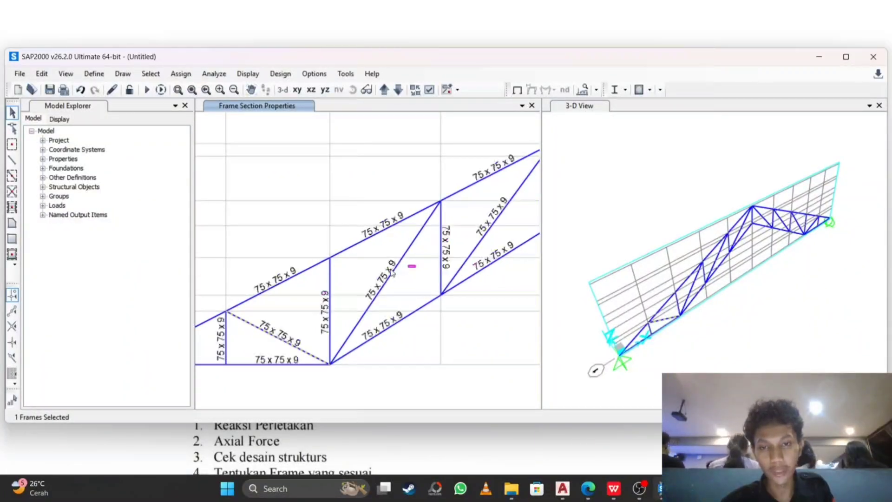
pyautogui.click(393, 273)
pyautogui.moveTo(511, 214); pyautogui.dragTo(371, 273, button='middle')
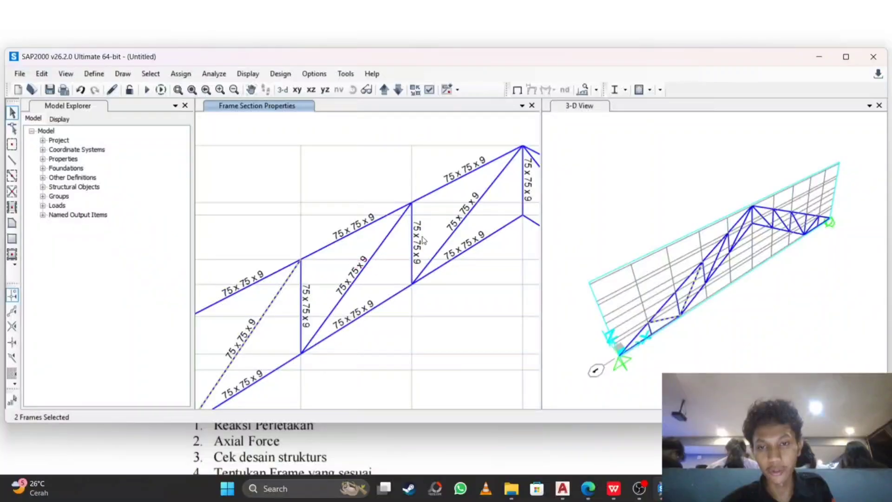
pyautogui.click(359, 271)
pyautogui.moveTo(527, 199); pyautogui.dragTo(321, 266, button='middle')
pyautogui.moveTo(317, 268)
pyautogui.mouseDown()
pyautogui.moveTo(300, 254)
pyautogui.moveTo(309, 267)
pyautogui.mouseUp()
pyautogui.click(273, 264)
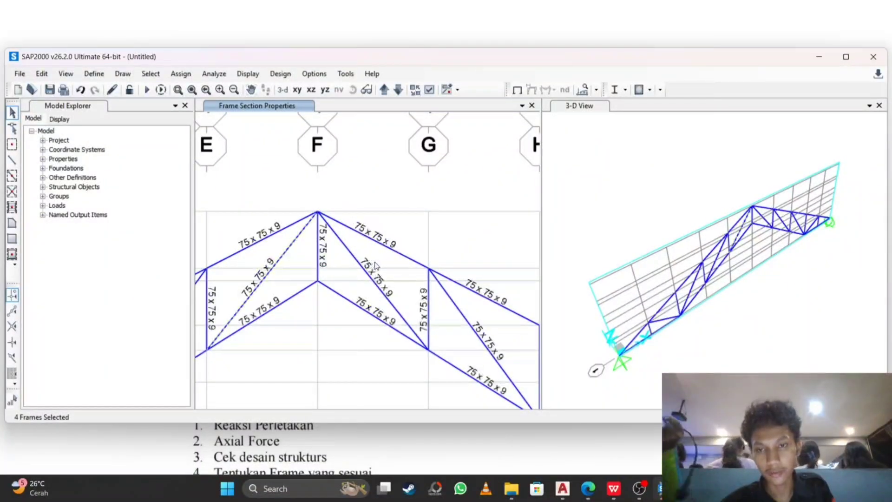
# Add the four web diagonals in the right half of the truss, between grid lines F and J, to the selection.
pyautogui.moveTo(382, 256); pyautogui.dragTo(367, 290)
pyautogui.moveTo(372, 266); pyautogui.dragTo(259, 199, button='middle')
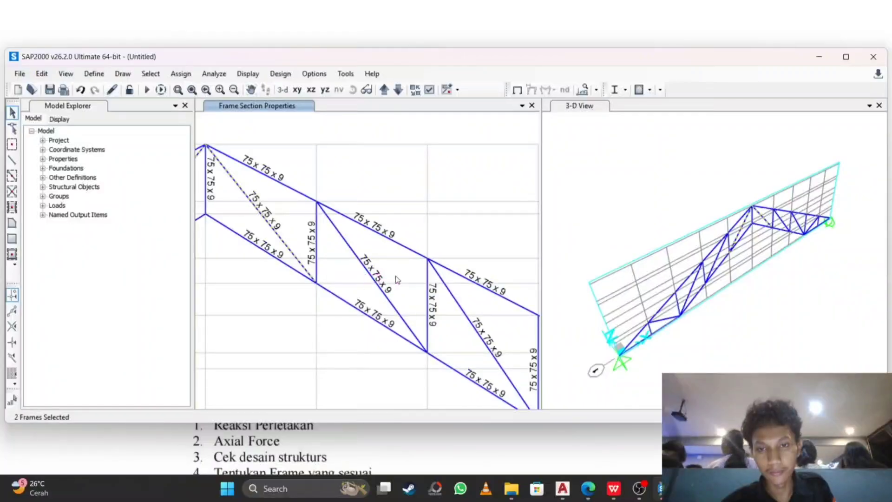
pyautogui.moveTo(398, 279); pyautogui.dragTo(341, 252, button='middle')
pyautogui.click(326, 284)
pyautogui.click(446, 329)
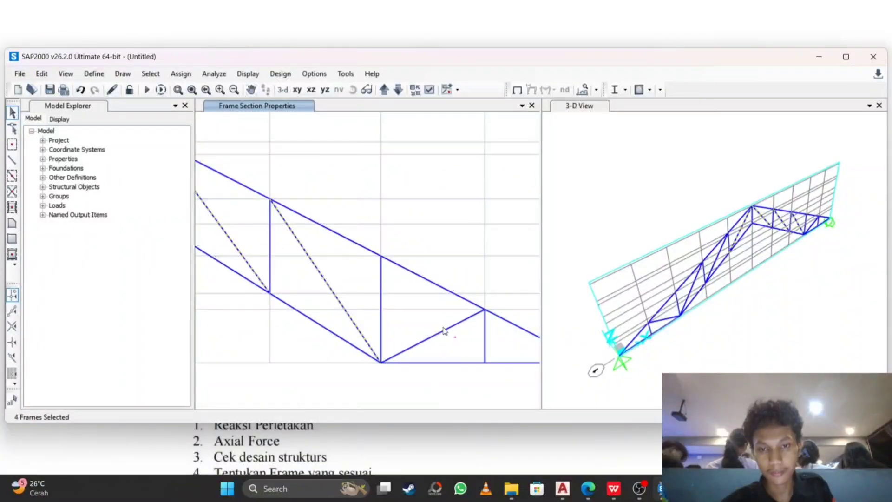
pyautogui.moveTo(436, 312); pyautogui.dragTo(291, 248, button='middle')
pyautogui.scroll(-3, 291, 247)
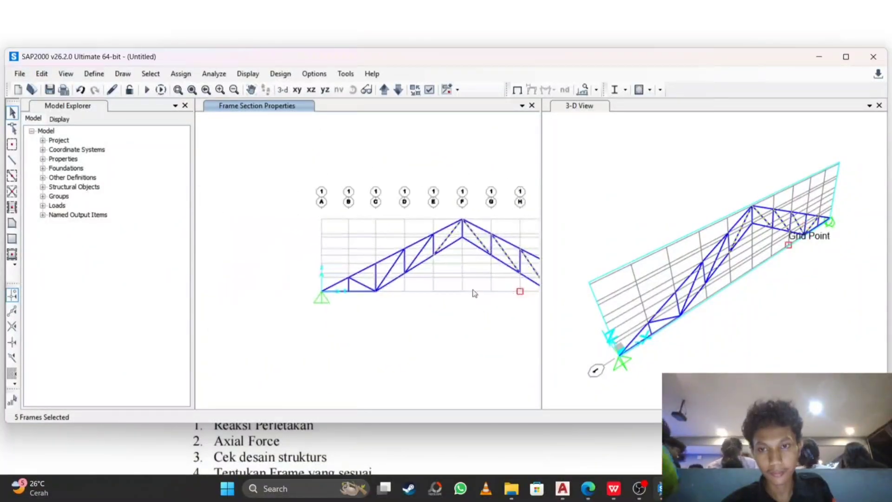
# Add the three left-hand web diagonals between grid lines B and E to the selection again.
pyautogui.scroll(4, 360, 286)
pyautogui.scroll(2, 366, 281)
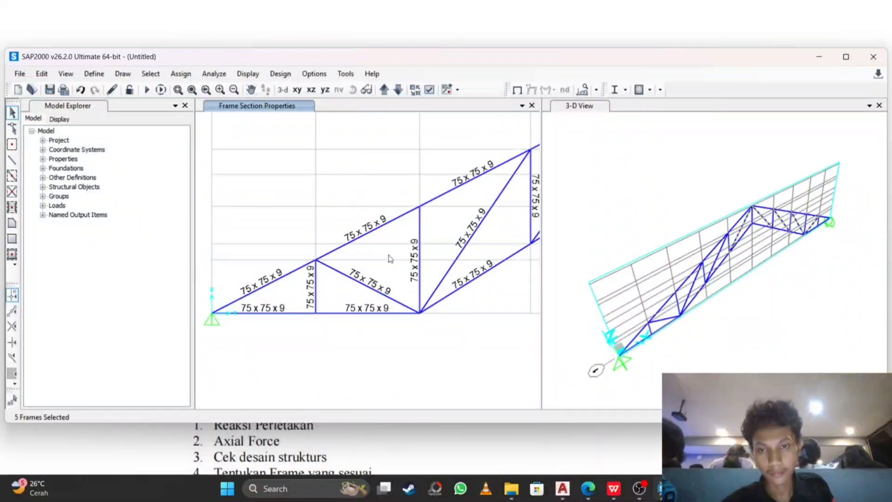
pyautogui.moveTo(388, 255); pyautogui.dragTo(357, 294)
pyautogui.moveTo(425, 233); pyautogui.dragTo(320, 269, button='middle')
pyautogui.moveTo(398, 256); pyautogui.dragTo(381, 251)
pyautogui.moveTo(479, 209); pyautogui.dragTo(354, 289, button='middle')
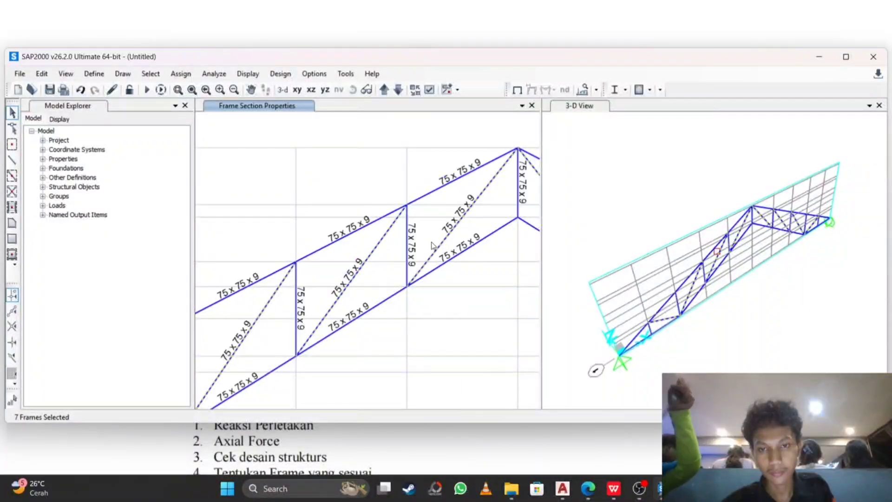
# Assign the 60 x 60 x 5 frame section to the eight selected web diagonals.
pyautogui.scroll(-6, 468, 240)
pyautogui.moveTo(469, 243); pyautogui.dragTo(380, 261, button='middle')
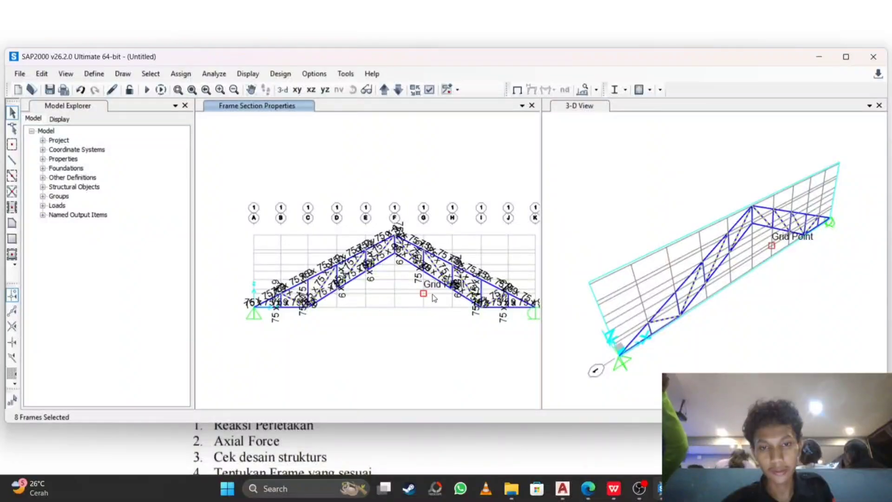
pyautogui.scroll(3, 432, 298)
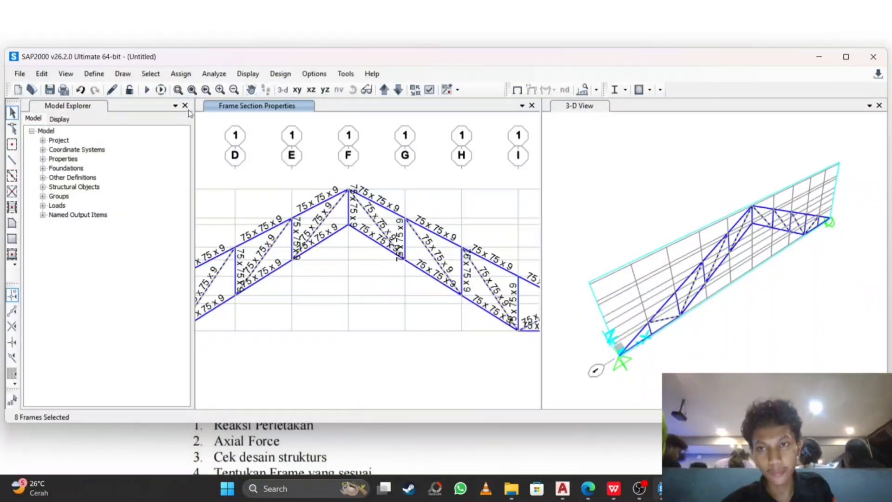
pyautogui.click(181, 73)
pyautogui.moveTo(204, 106)
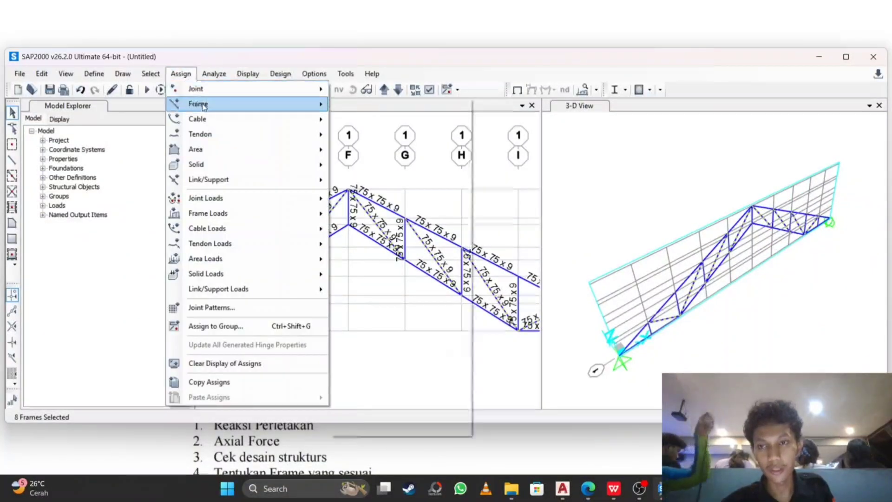
pyautogui.click(374, 103)
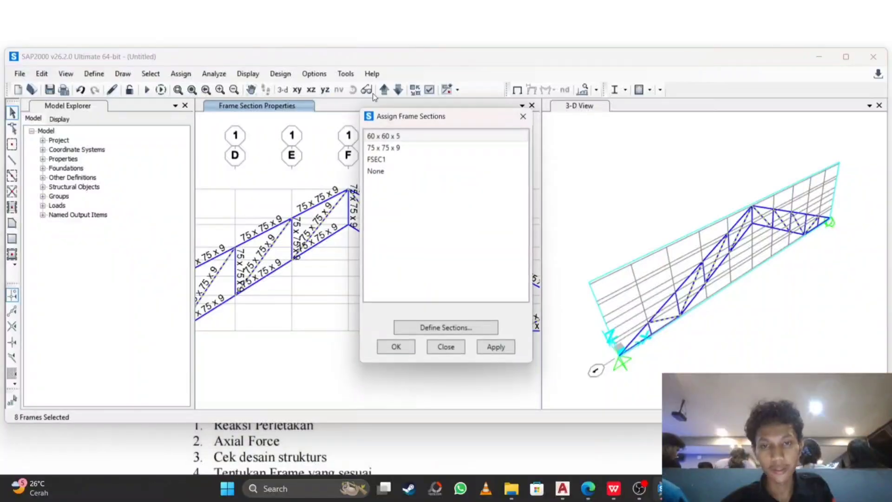
pyautogui.click(395, 136)
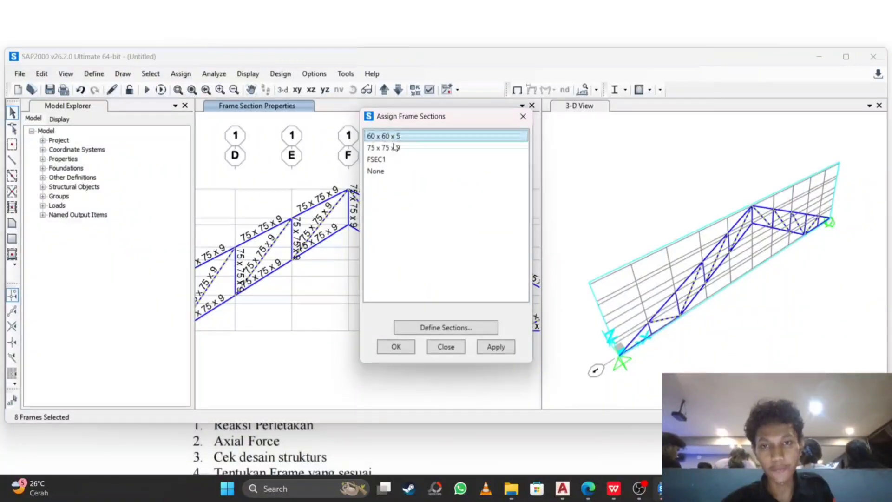
pyautogui.click(395, 346)
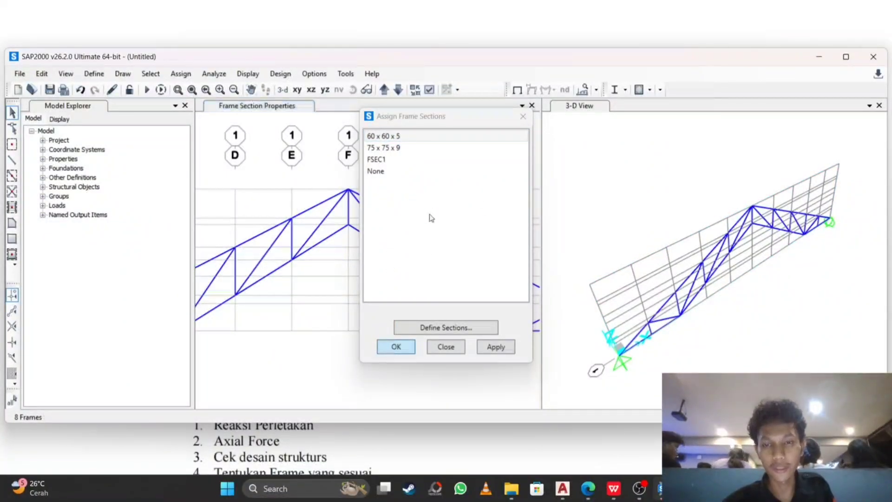
pyautogui.scroll(-2, 419, 239)
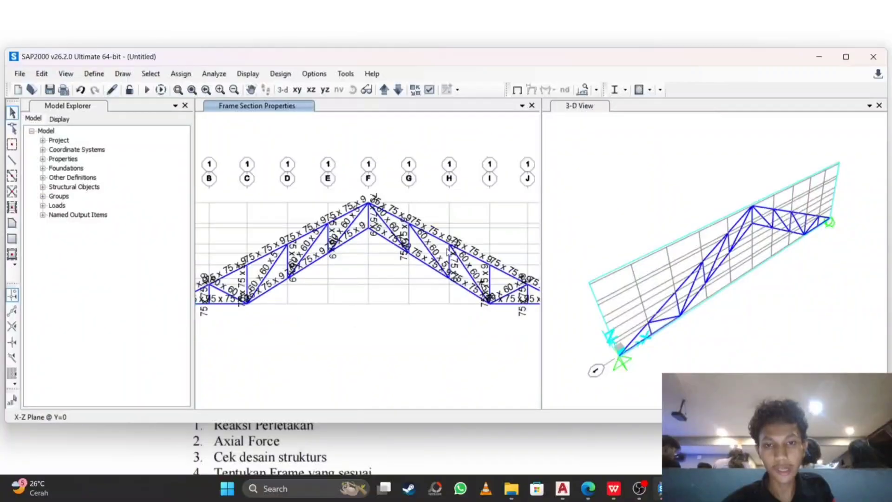
# Examine the section labels on all chord, vertical and diagonal members across the whole roof truss.
pyautogui.scroll(5, 372, 251)
pyautogui.scroll(-2, 396, 283)
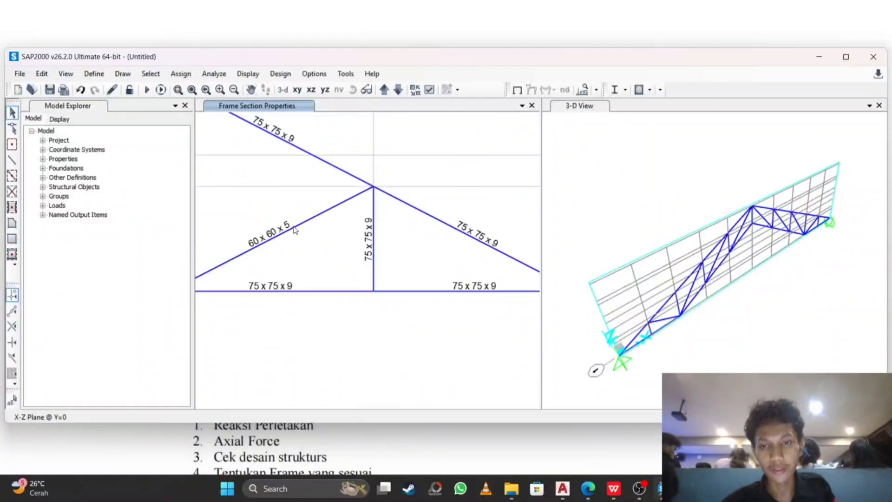
pyautogui.scroll(2, 410, 278)
pyautogui.scroll(-1, 392, 274)
pyautogui.scroll(1, 287, 226)
pyautogui.moveTo(287, 226); pyautogui.dragTo(351, 274, button='middle')
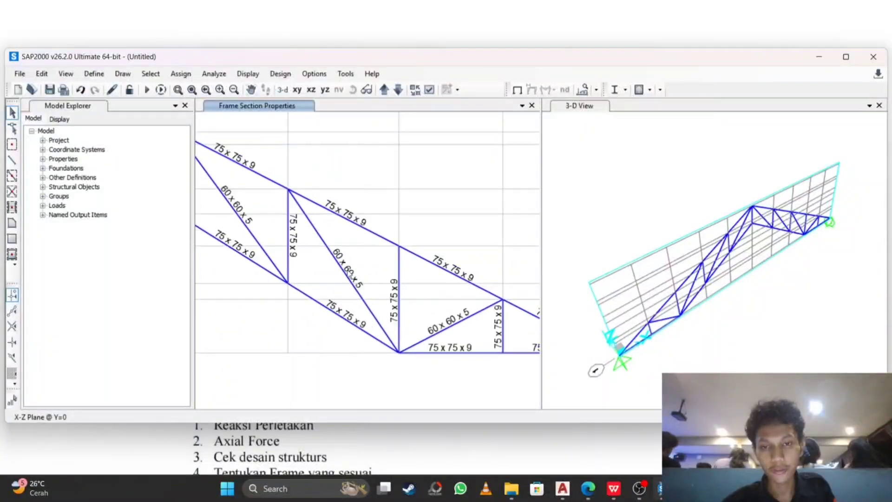
pyautogui.moveTo(278, 228); pyautogui.dragTo(456, 304, button='middle')
pyautogui.moveTo(250, 243); pyautogui.dragTo(513, 250, button='middle')
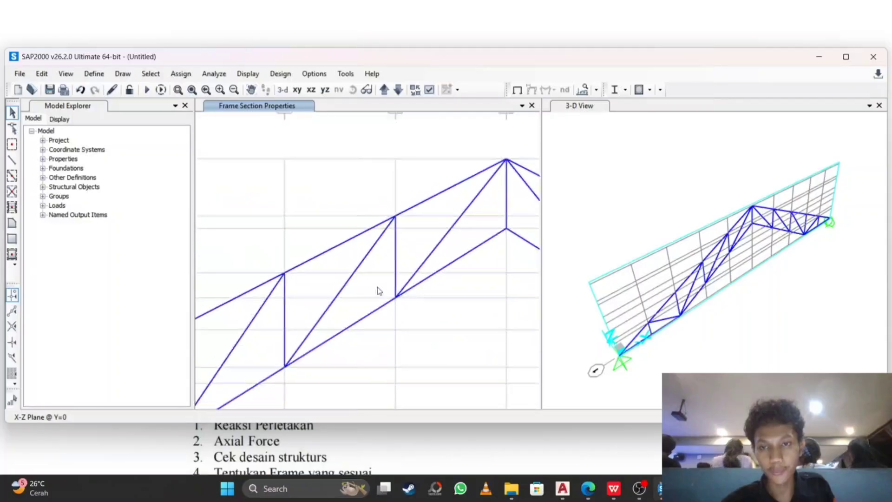
pyautogui.moveTo(378, 291); pyautogui.dragTo(553, 229, button='middle')
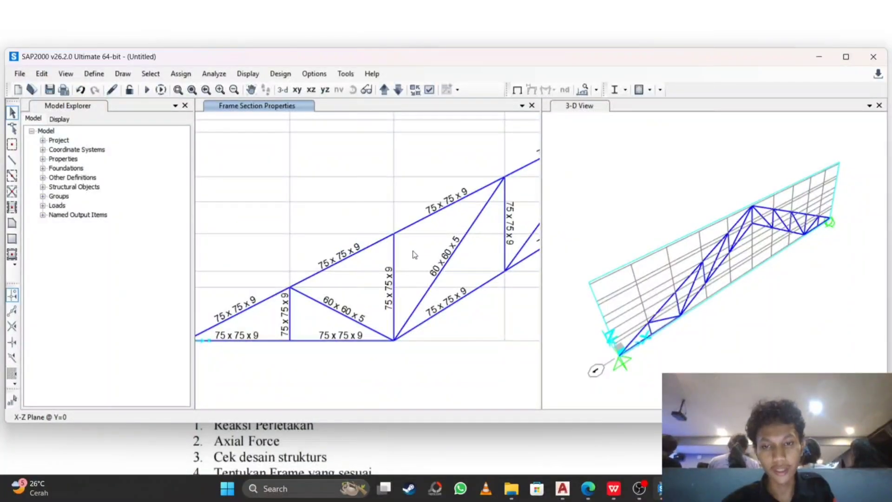
pyautogui.scroll(-5, 415, 255)
pyautogui.moveTo(464, 248); pyautogui.dragTo(304, 260, button='middle')
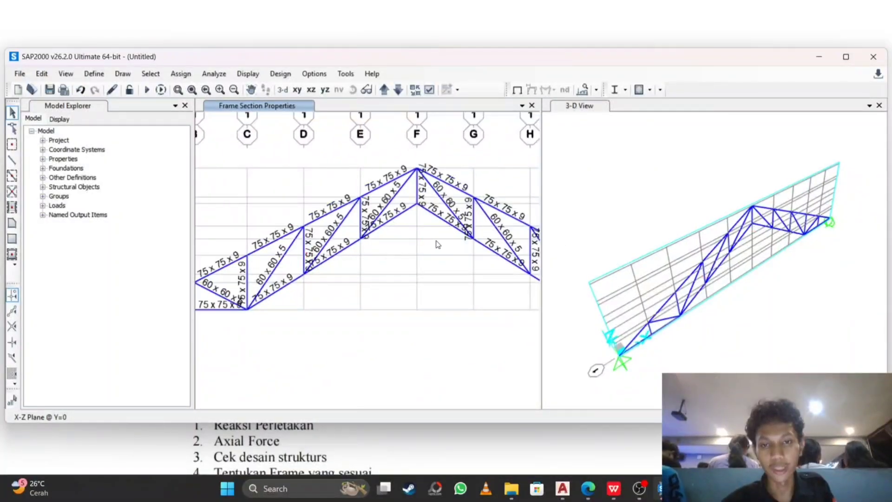
pyautogui.scroll(-3, 436, 240)
pyautogui.scroll(3, 471, 243)
pyautogui.scroll(2, 342, 200)
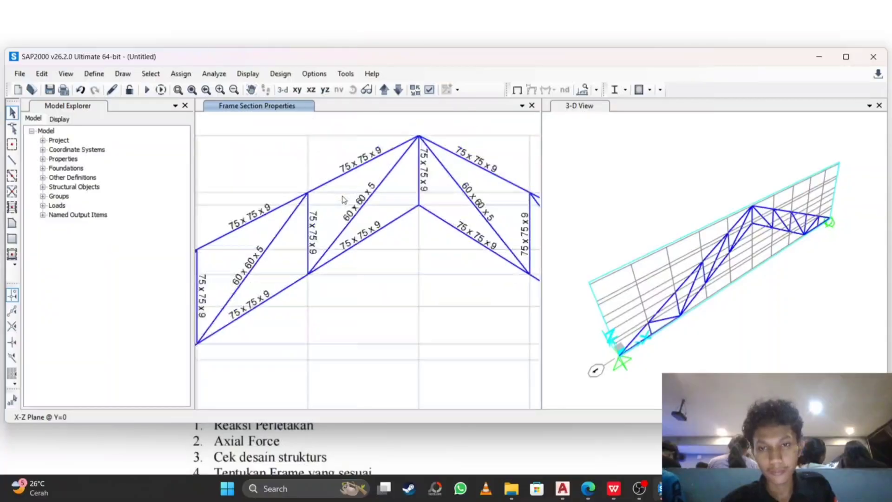
pyautogui.scroll(-5, 342, 200)
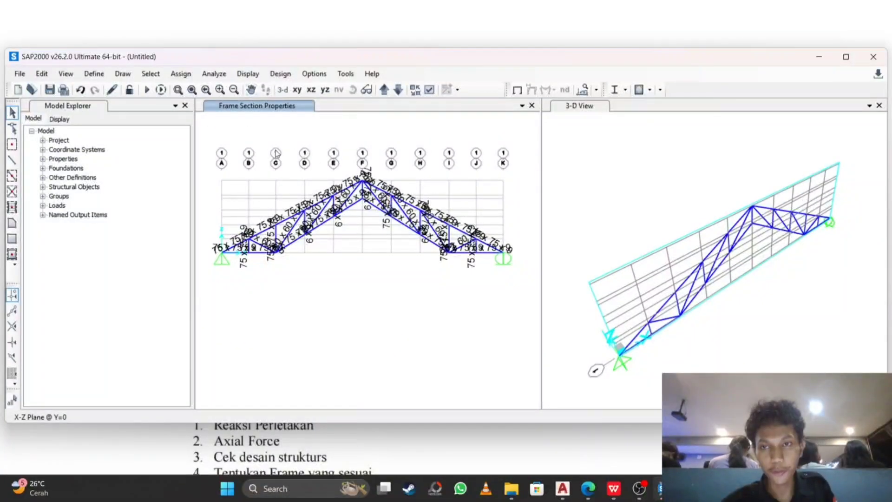
pyautogui.moveTo(653, 487)
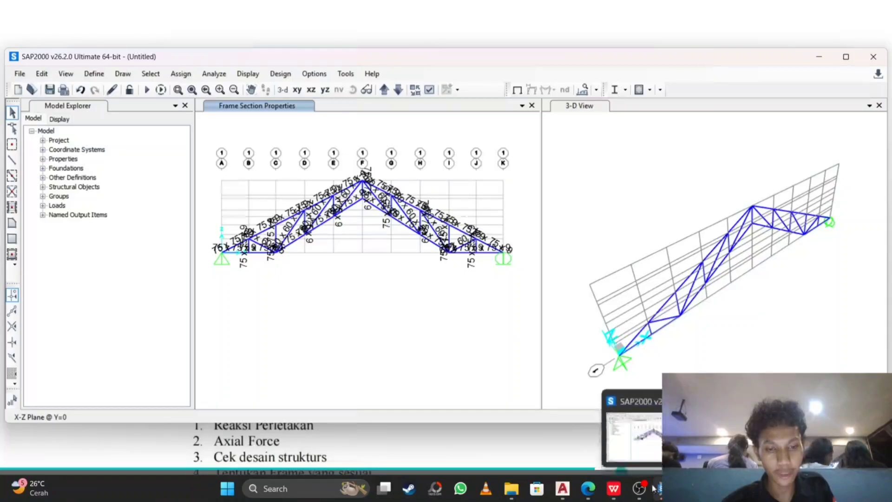
pyautogui.click(511, 489)
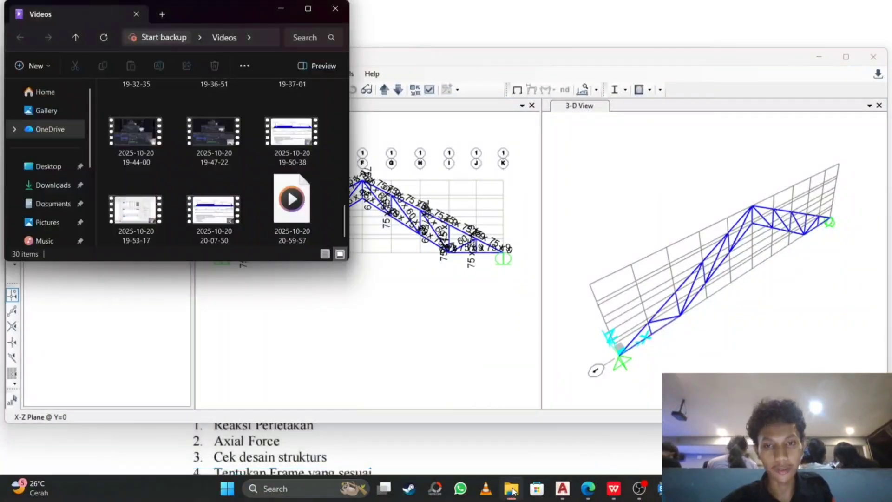
pyautogui.click(512, 488)
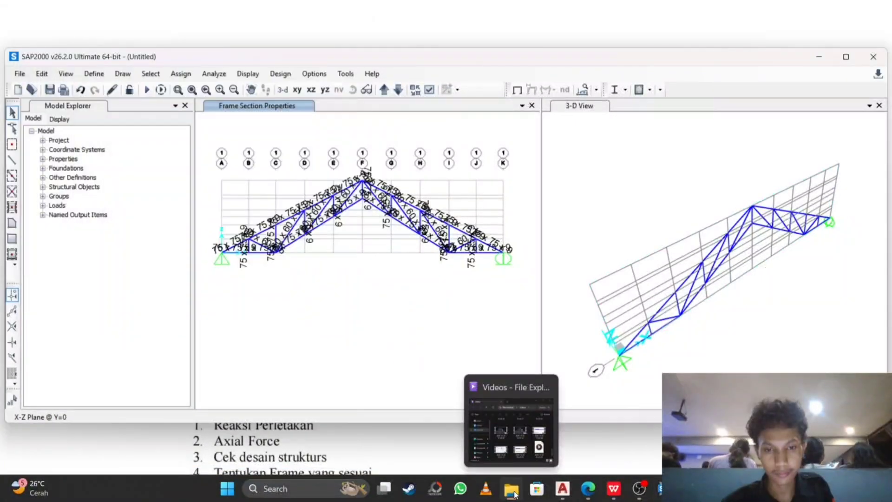
pyautogui.moveTo(614, 491)
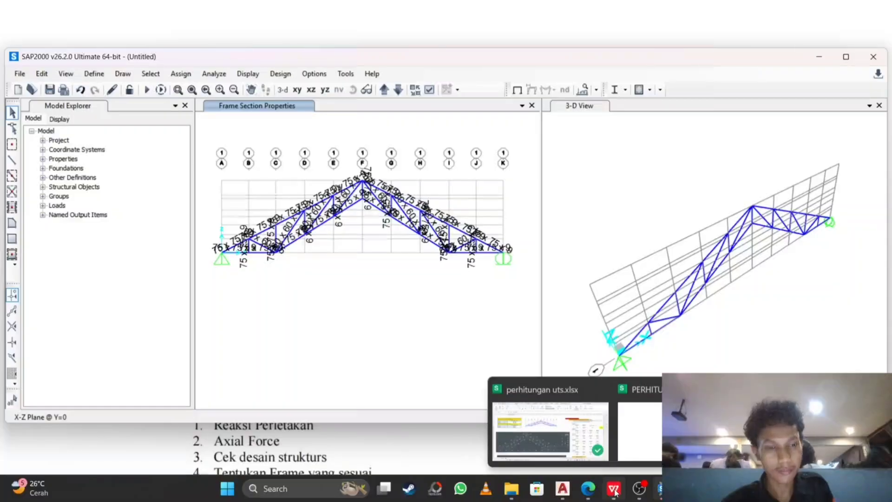
pyautogui.click(614, 490)
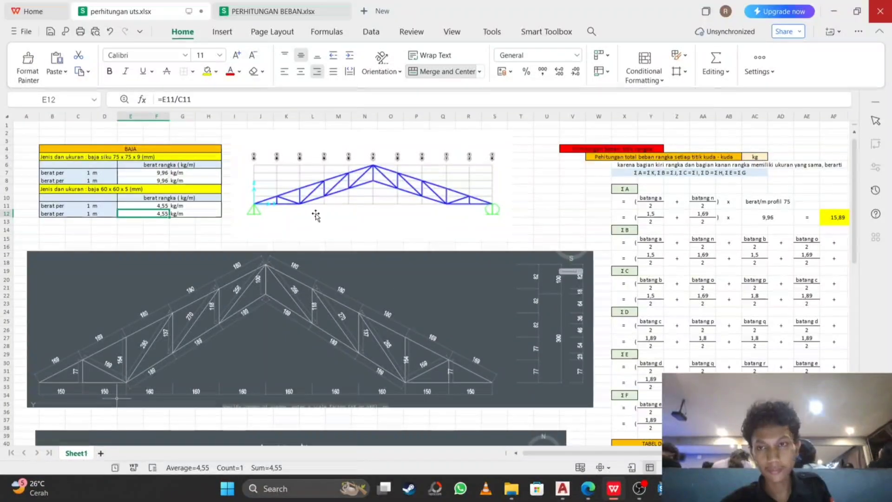
pyautogui.click(664, 489)
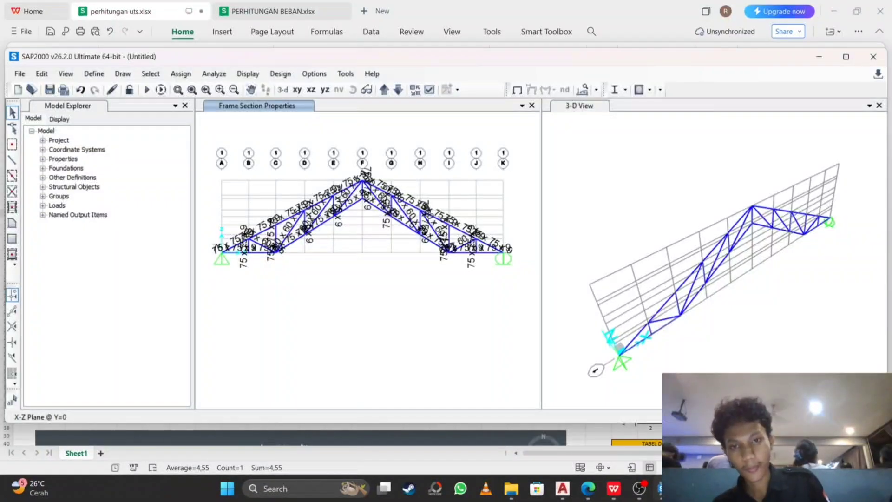
pyautogui.click(516, 495)
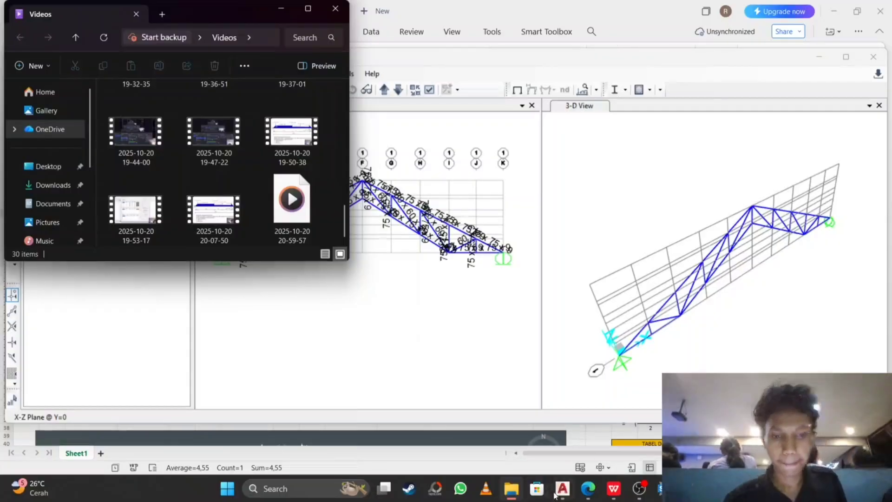
pyautogui.moveTo(562, 486)
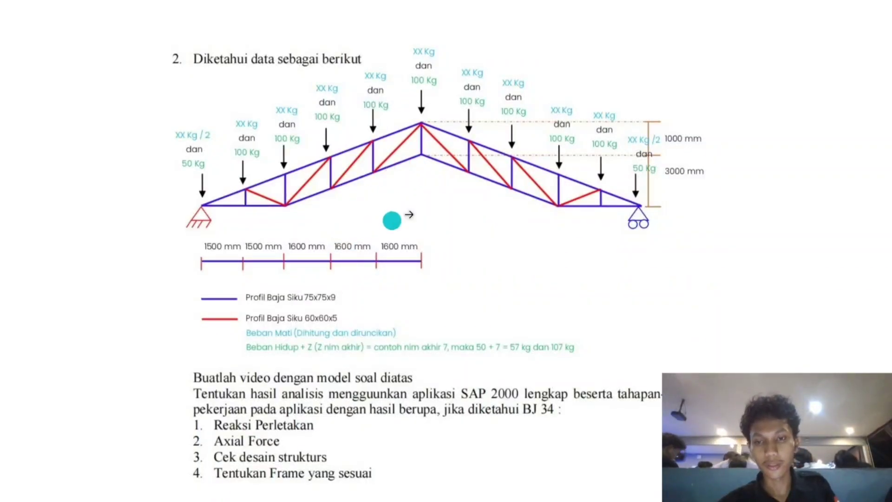
pyautogui.press('super')
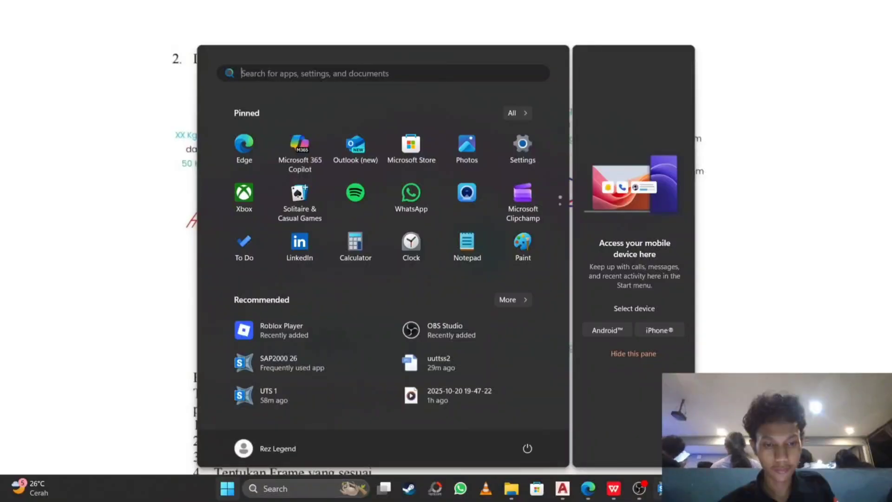
pyautogui.click(664, 488)
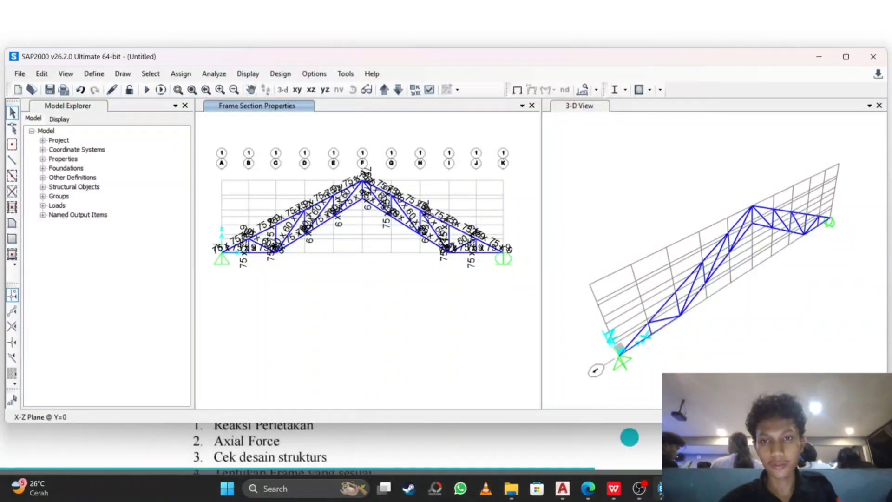
pyautogui.scroll(3, 340, 205)
pyautogui.moveTo(286, 228); pyautogui.dragTo(352, 223, button='middle')
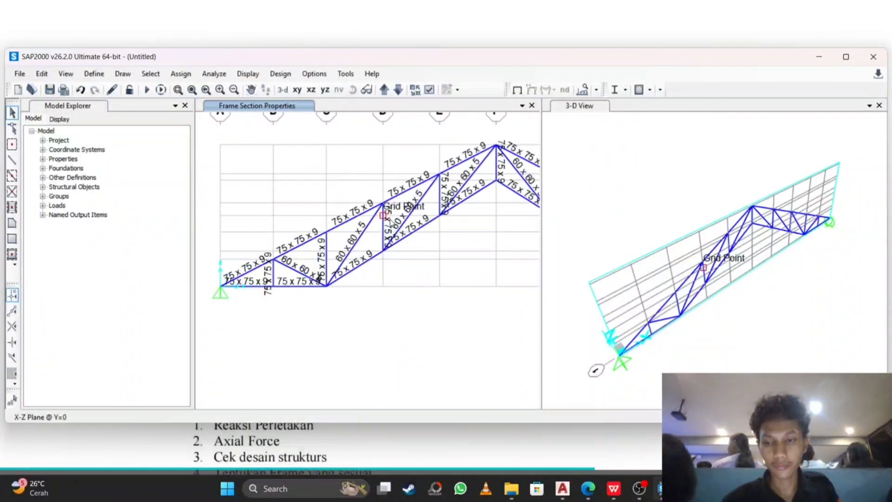
pyautogui.click(221, 287)
pyautogui.scroll(-3, 497, 200)
pyautogui.moveTo(497, 201); pyautogui.dragTo(230, 205, button='middle')
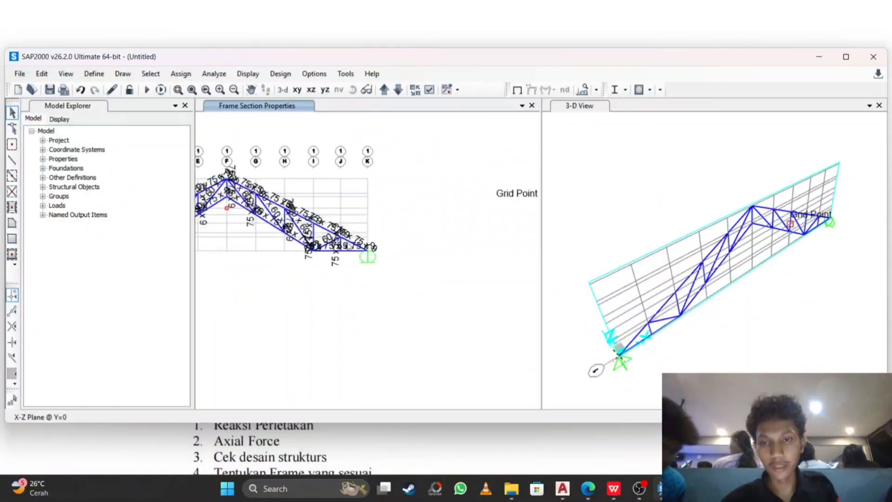
pyautogui.scroll(3, 354, 244)
pyautogui.click(384, 255)
pyautogui.scroll(-3, 316, 181)
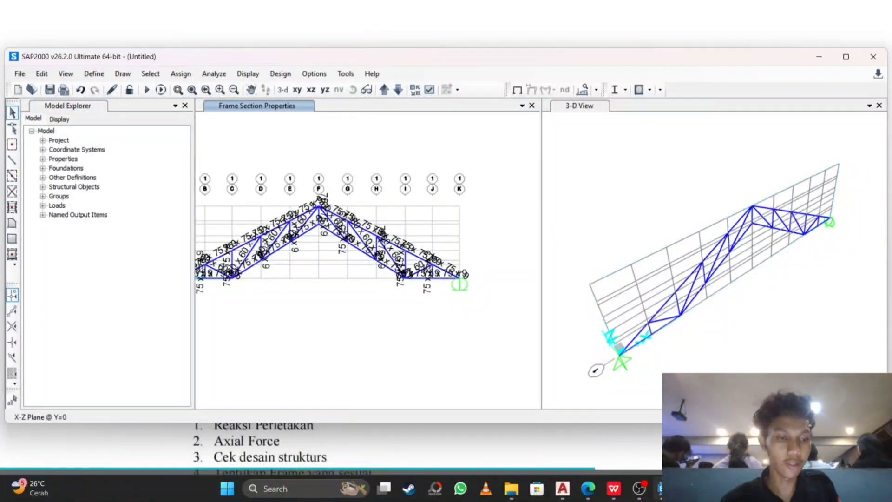
# Set the model's units to Kgf, m, C.
pyautogui.click(864, 417)
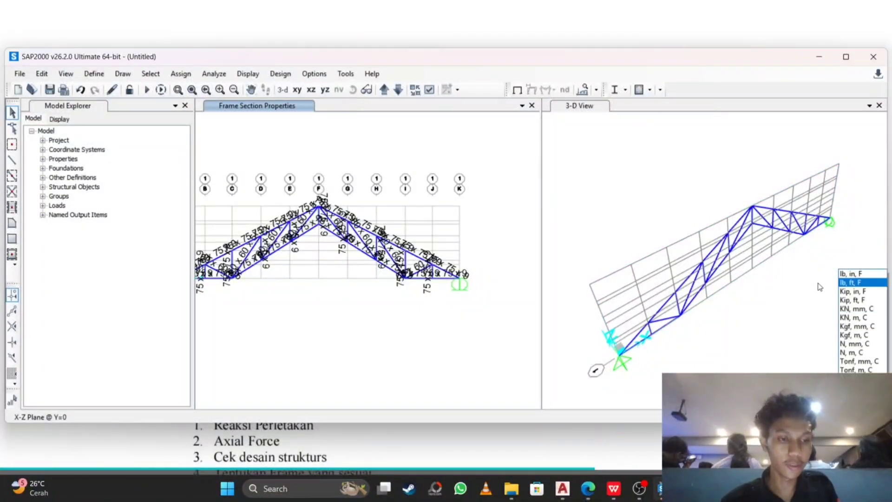
pyautogui.click(872, 335)
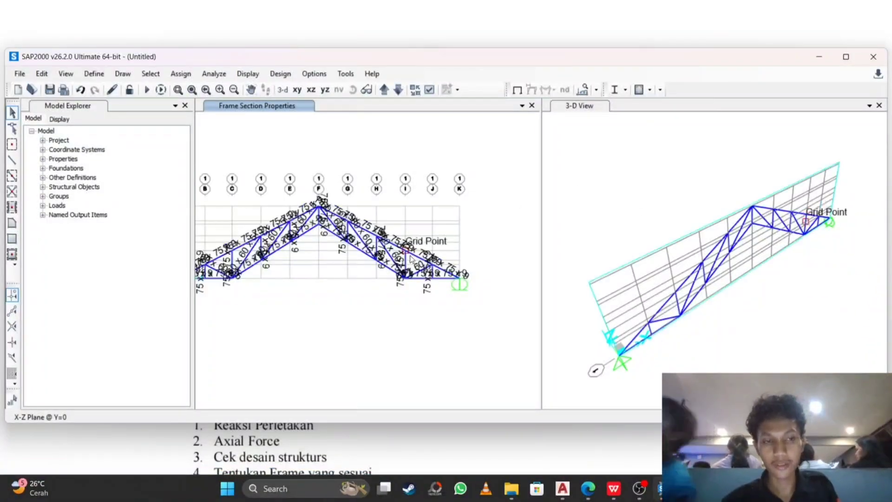
# Assign a live joint force of -51 kgf in Global Z to the two support joints at grid lines A and K.
pyautogui.scroll(3, 241, 297)
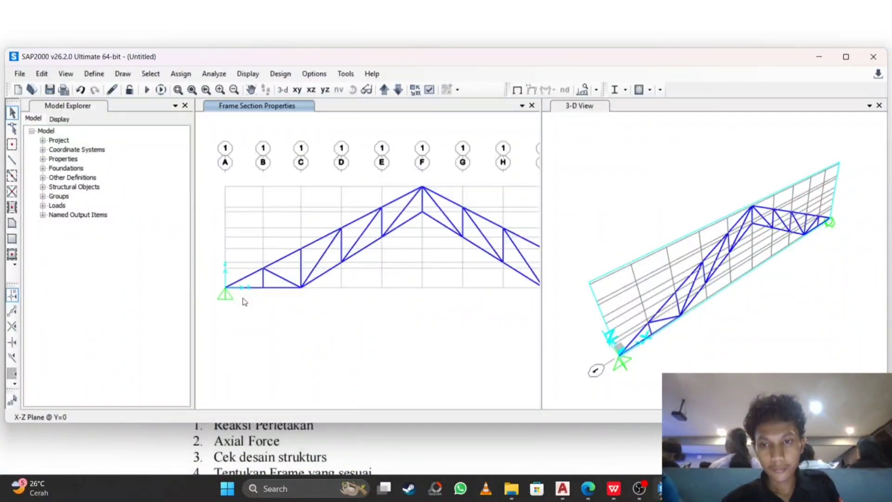
pyautogui.click(219, 284)
pyautogui.scroll(-3, 281, 297)
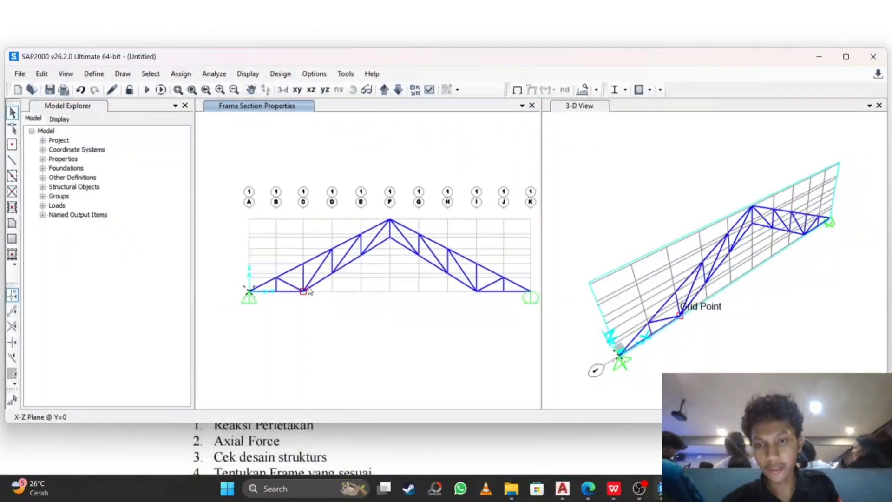
pyautogui.moveTo(423, 288); pyautogui.dragTo(306, 284, button='middle')
pyautogui.click(413, 288)
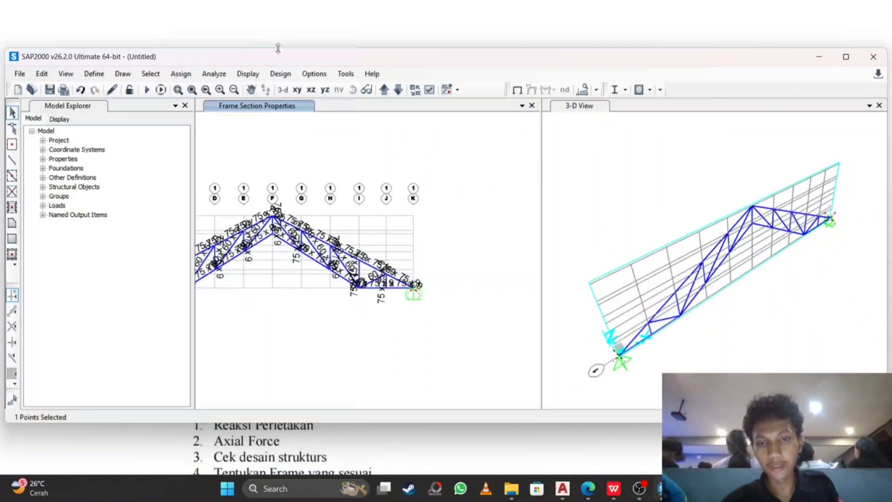
pyautogui.click(181, 74)
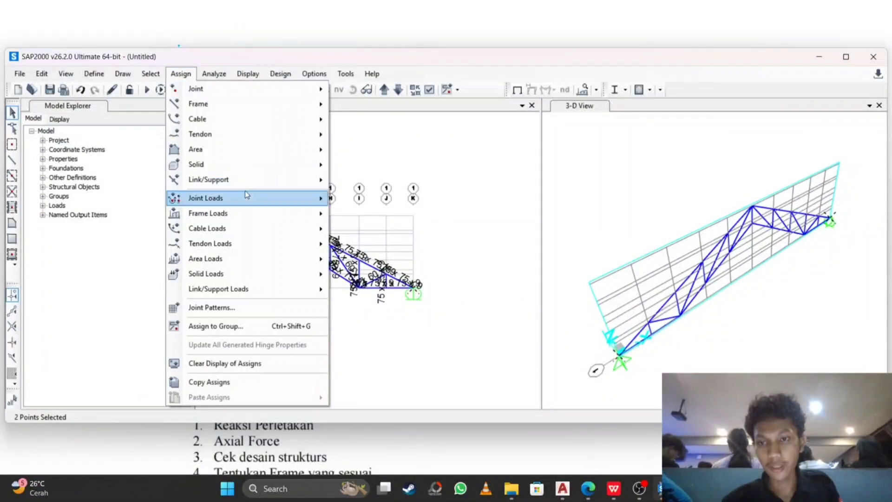
pyautogui.moveTo(247, 197)
pyautogui.click(364, 199)
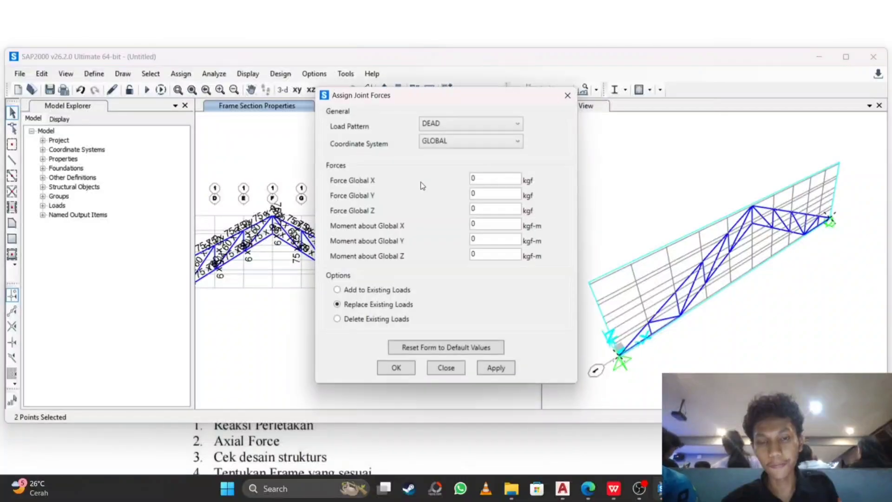
pyautogui.click(459, 123)
pyautogui.click(455, 146)
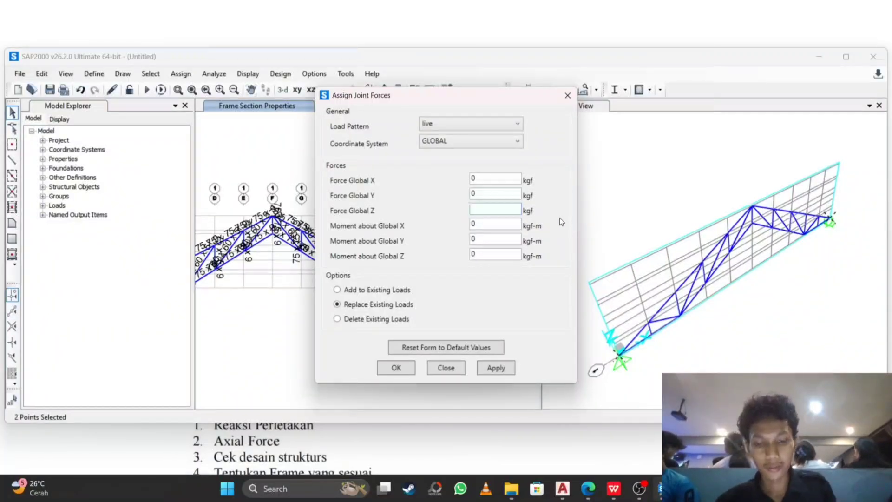
pyautogui.write('-')
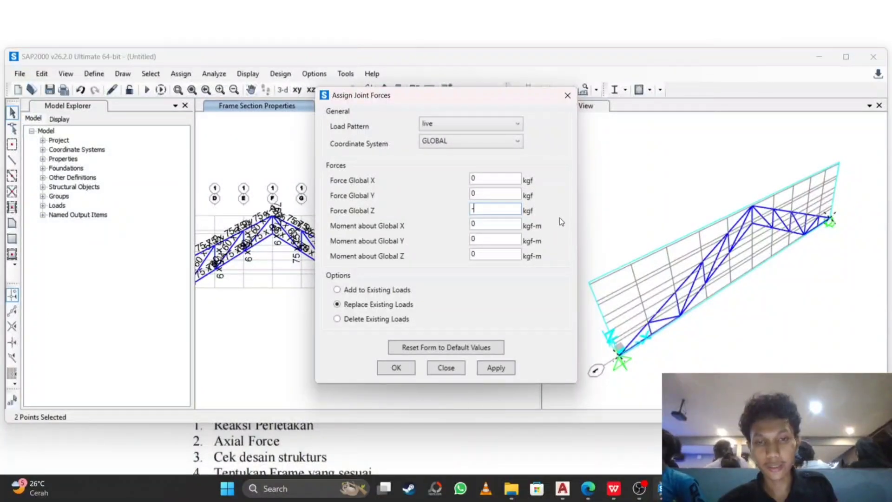
pyautogui.press('BackSpace')
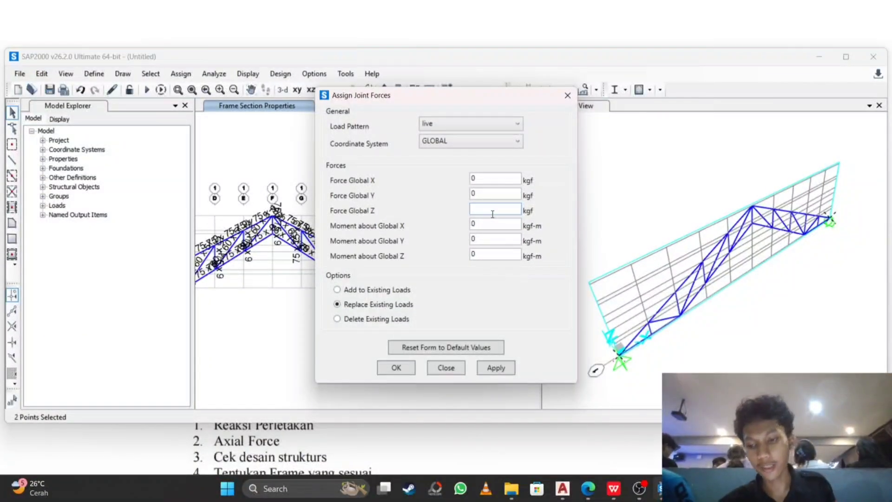
pyautogui.write('-51')
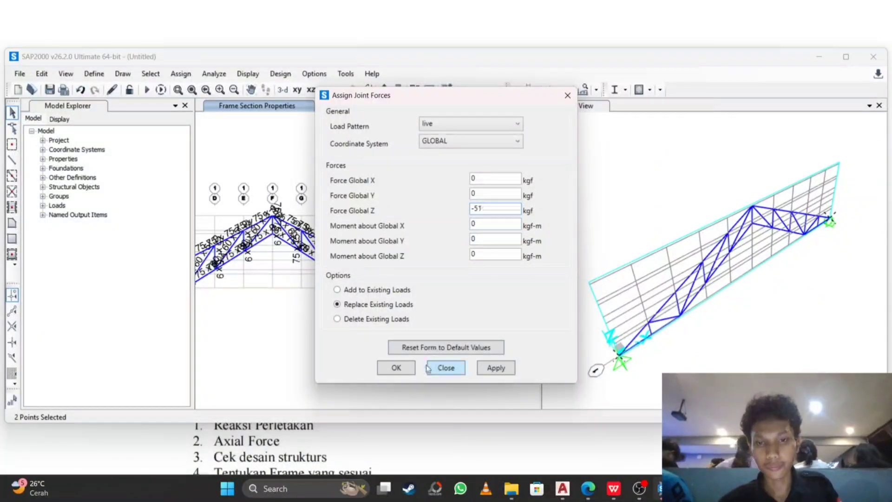
pyautogui.click(403, 369)
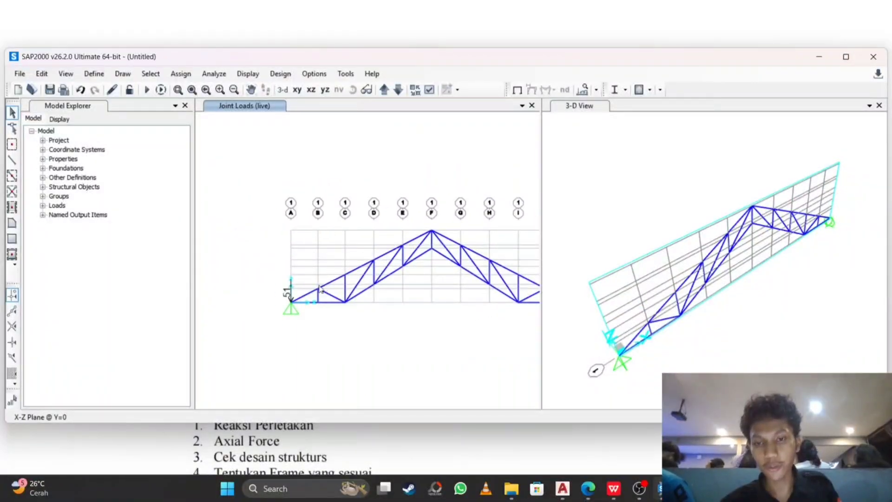
pyautogui.click(318, 288)
pyautogui.click(345, 274)
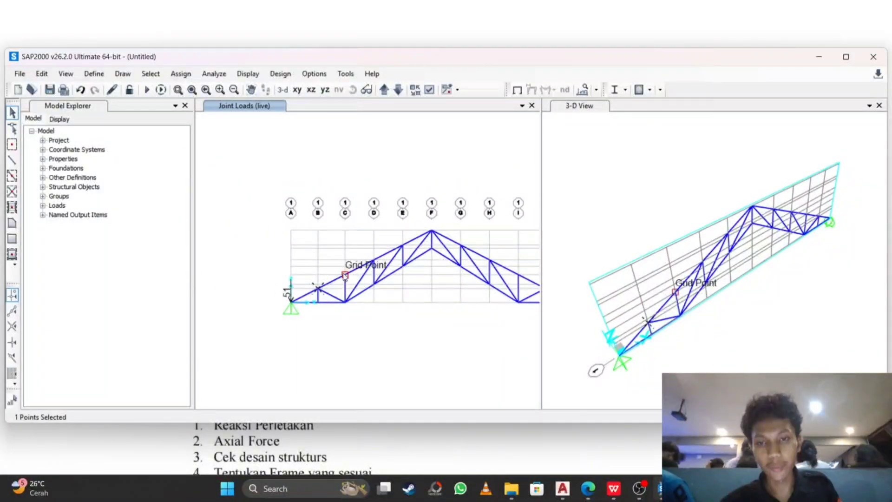
pyautogui.press('Escape')
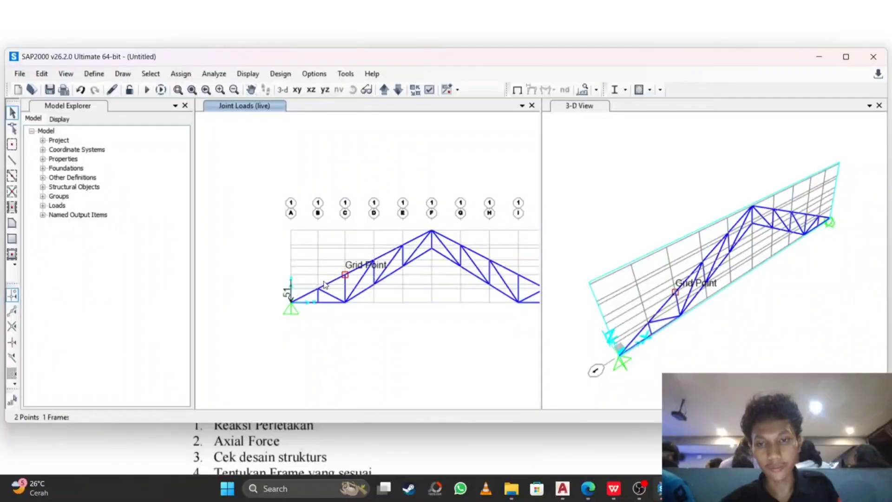
# Assign a live joint force of -101 kgf in Global Z to the nine top-chord joints from grid line B through J.
pyautogui.click(318, 287)
pyautogui.click(345, 274)
pyautogui.click(374, 261)
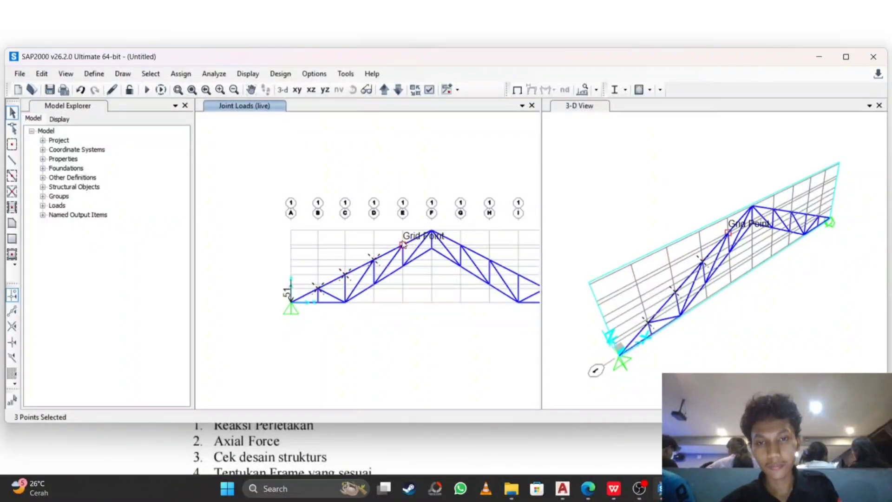
pyautogui.scroll(2, 402, 247)
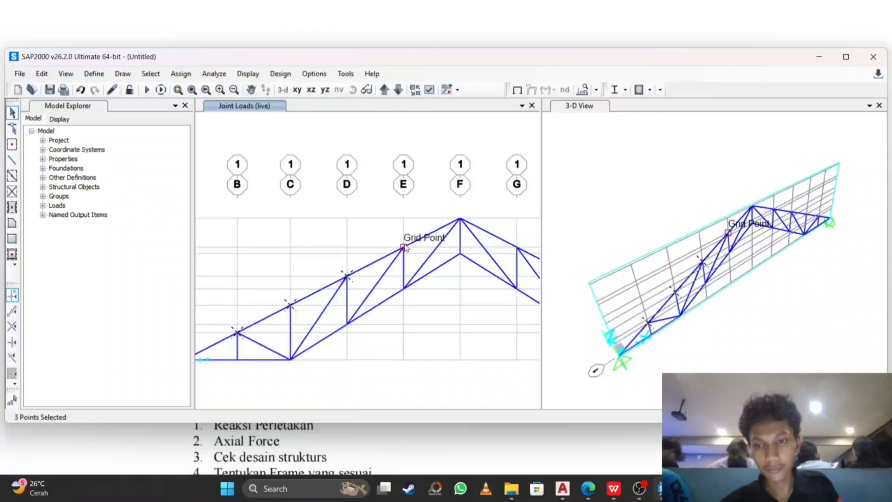
pyautogui.click(404, 247)
pyautogui.click(465, 219)
pyautogui.moveTo(495, 240); pyautogui.dragTo(367, 214, button='middle')
pyautogui.click(390, 223)
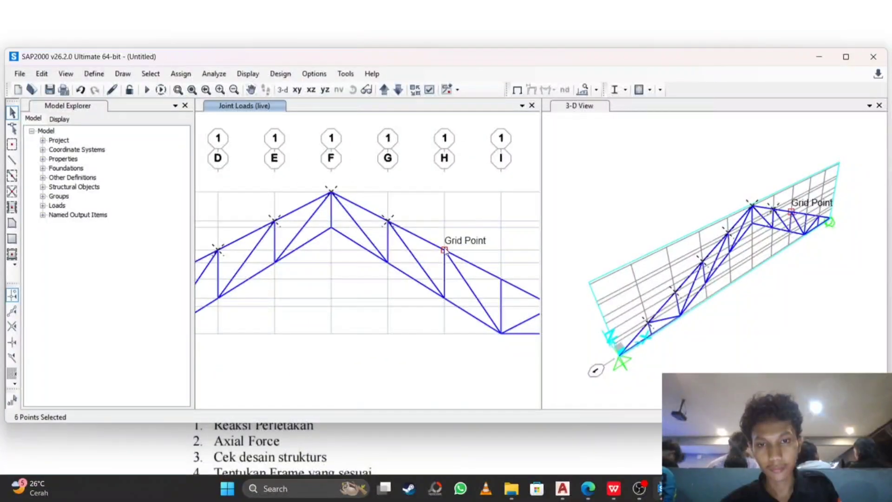
pyautogui.click(445, 254)
pyautogui.moveTo(498, 266); pyautogui.dragTo(367, 228, button='middle')
pyautogui.click(371, 243)
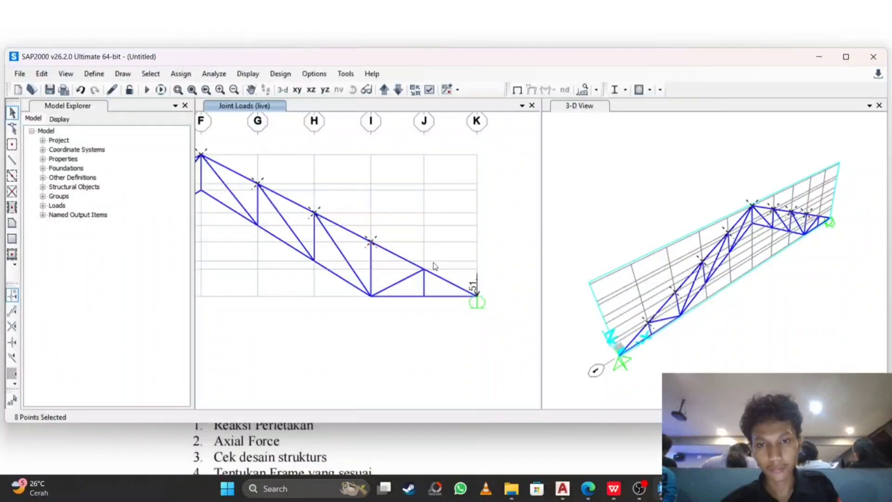
pyautogui.click(424, 269)
pyautogui.scroll(-4, 423, 237)
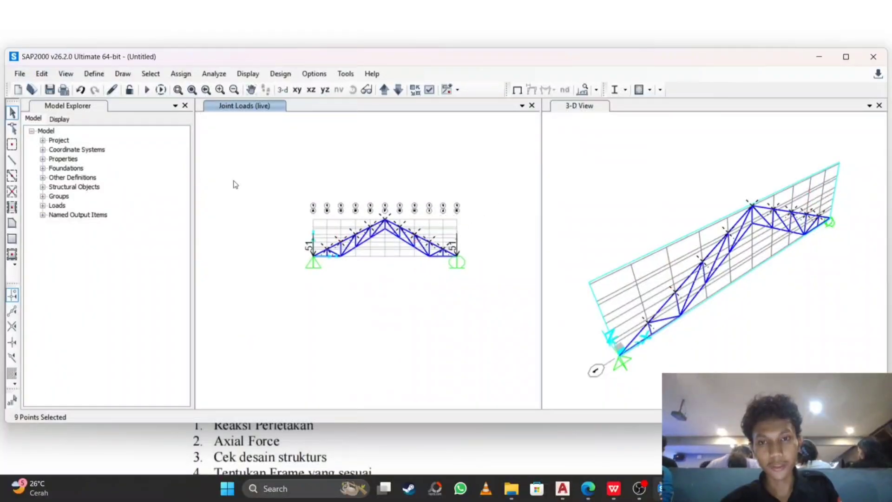
pyautogui.click(181, 74)
pyautogui.click(180, 73)
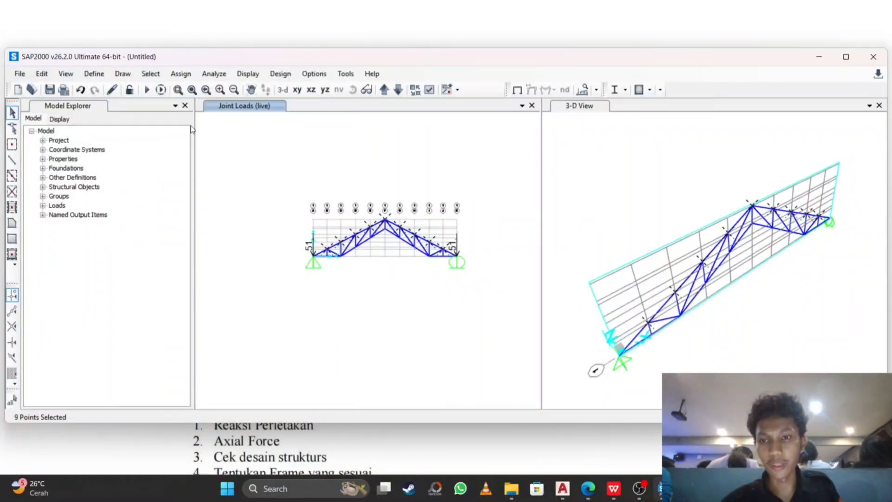
pyautogui.click(179, 75)
pyautogui.moveTo(218, 198)
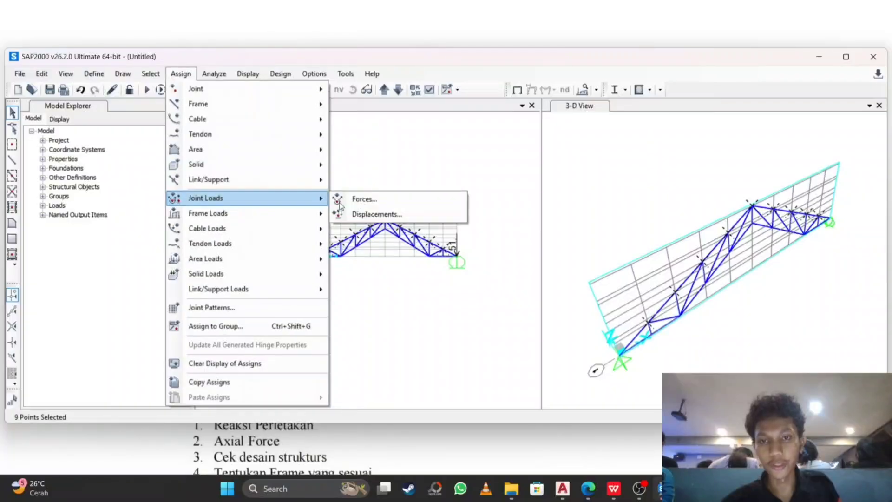
pyautogui.click(365, 198)
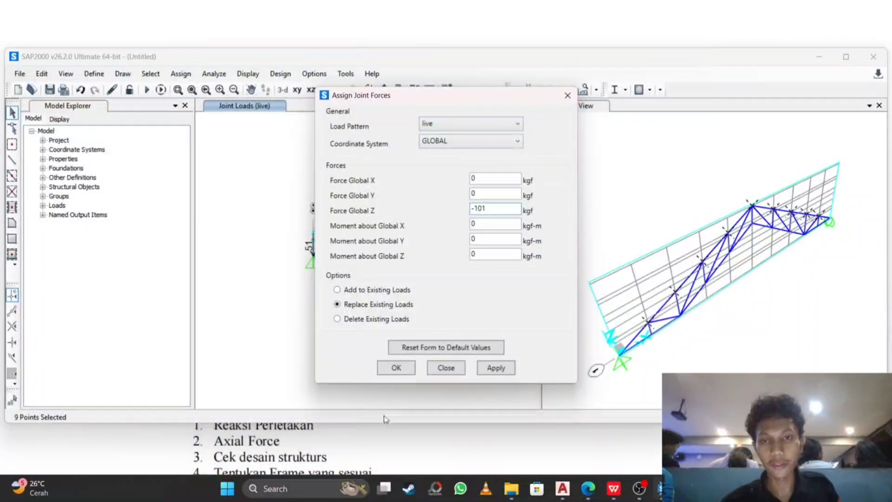
pyautogui.click(392, 371)
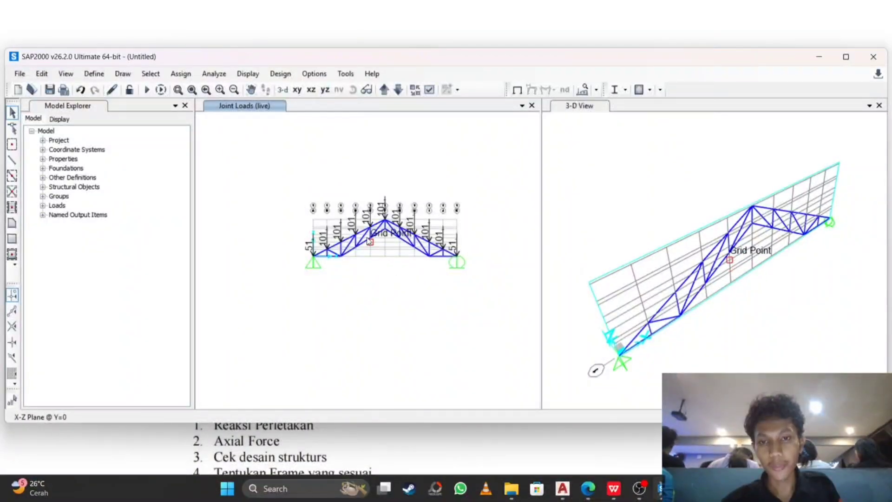
pyautogui.scroll(4, 369, 240)
pyautogui.scroll(-4, 415, 222)
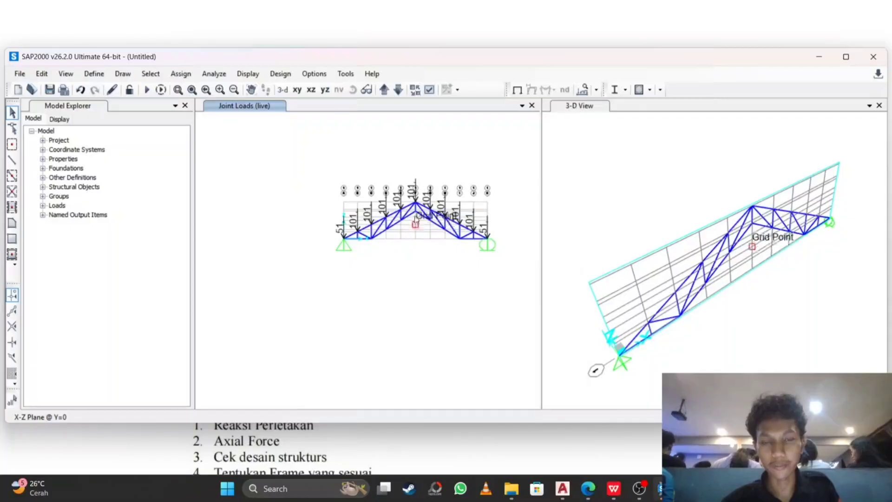
pyautogui.scroll(3, 415, 220)
pyautogui.moveTo(417, 194); pyautogui.dragTo(375, 233, button='middle')
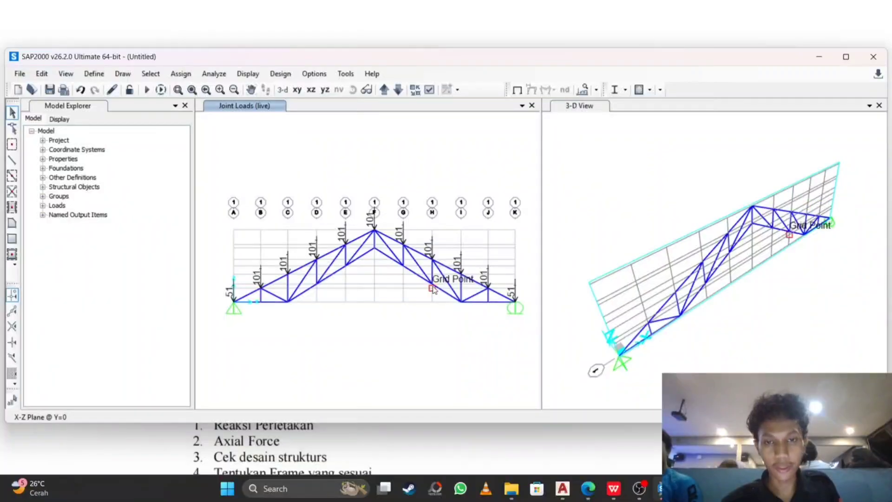
# Switch to the perhitungan uts.xlsx spreadsheet and examine the steel angle unit weights, per-joint dead load calculations and dead load table.
pyautogui.click(618, 493)
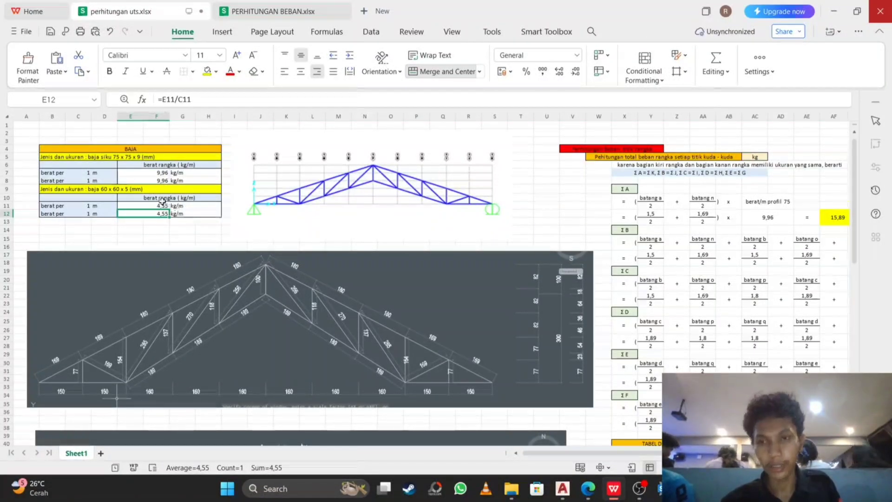
pyautogui.moveTo(149, 173); pyautogui.dragTo(149, 180)
pyautogui.click(209, 239)
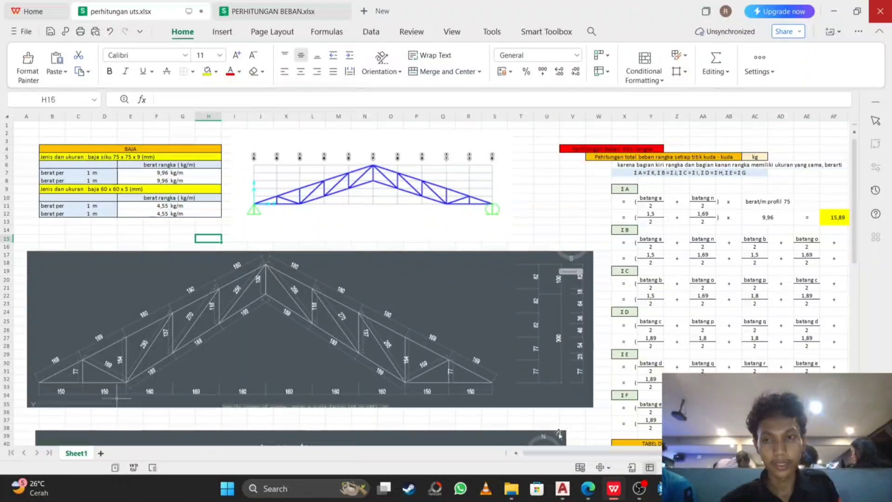
pyautogui.moveTo(633, 453); pyautogui.dragTo(720, 453)
pyautogui.scroll(-9, 394, 251)
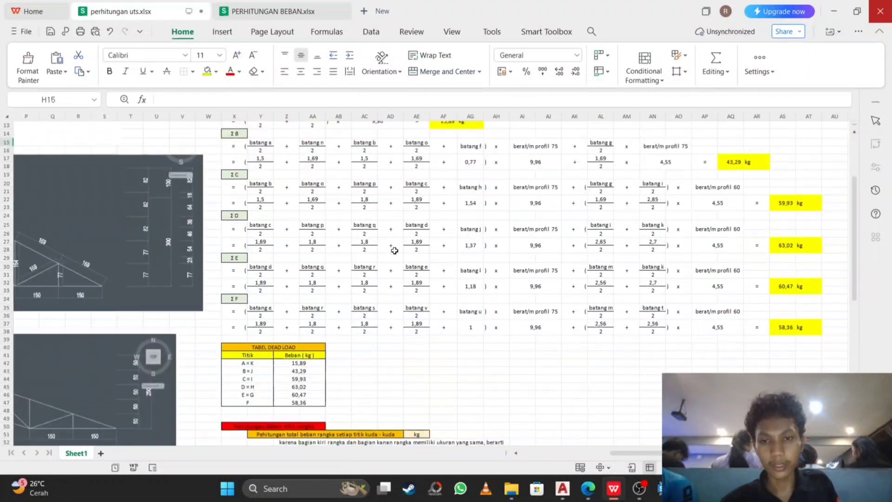
pyautogui.scroll(1, 321, 261)
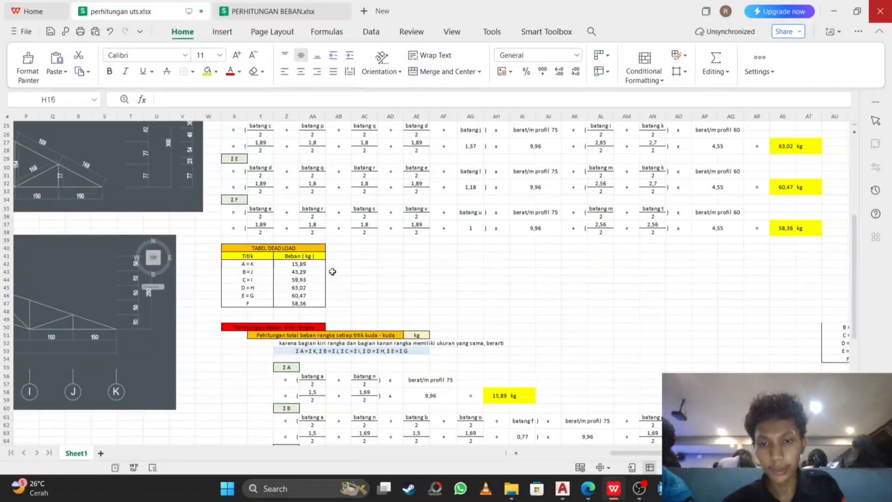
# Compare the truss loading diagram in the assignment with the dead load calculations and table in perhitungan uts.xlsx.
pyautogui.click(588, 488)
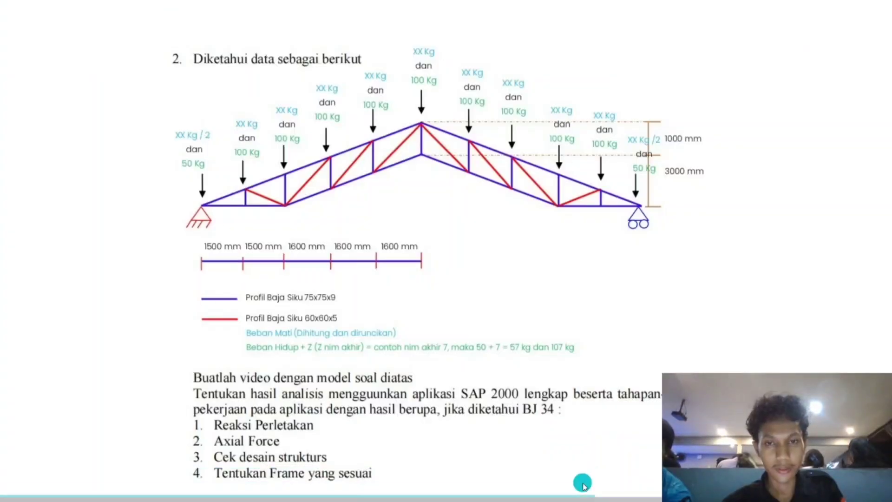
pyautogui.press('super')
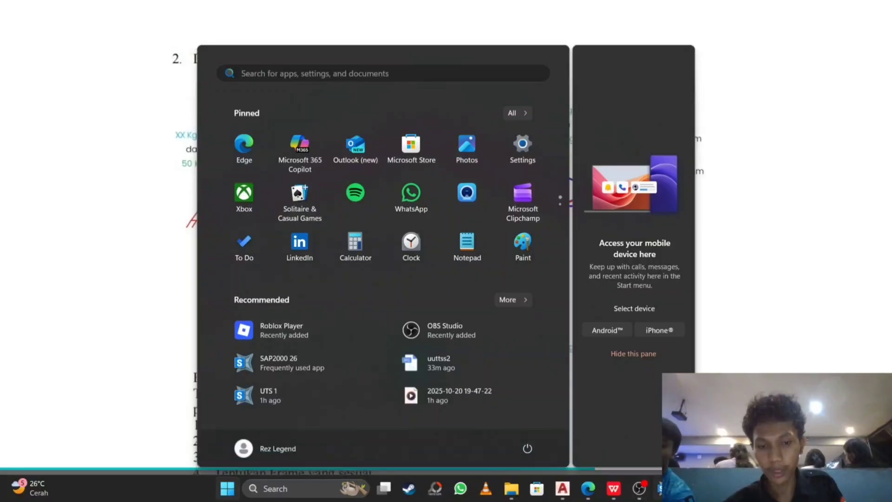
pyautogui.click(619, 496)
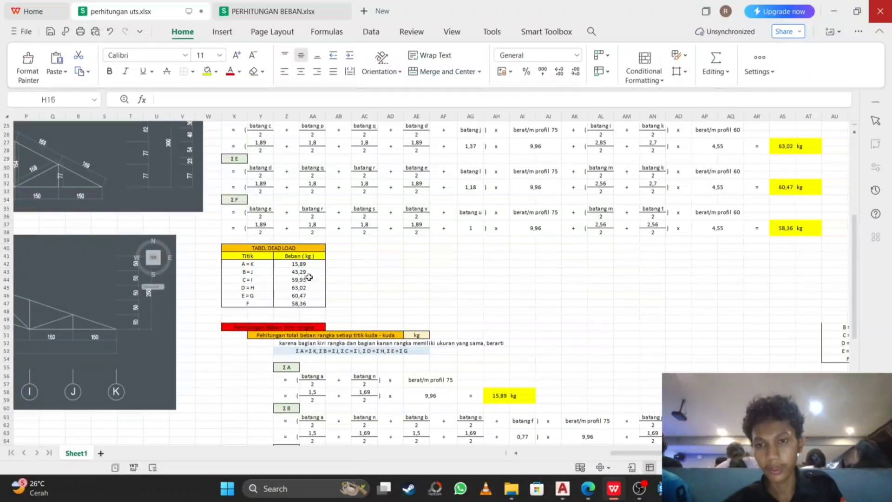
pyautogui.scroll(8, 309, 277)
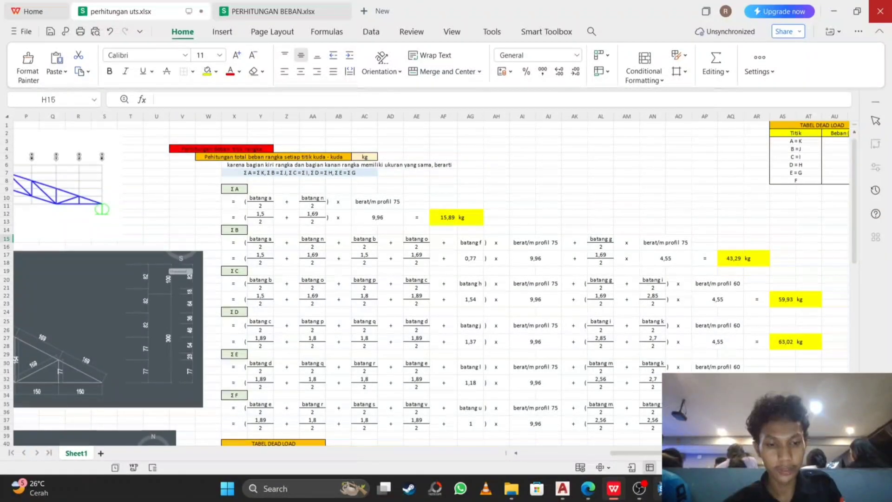
pyautogui.hotkey('alt', 'Tab')
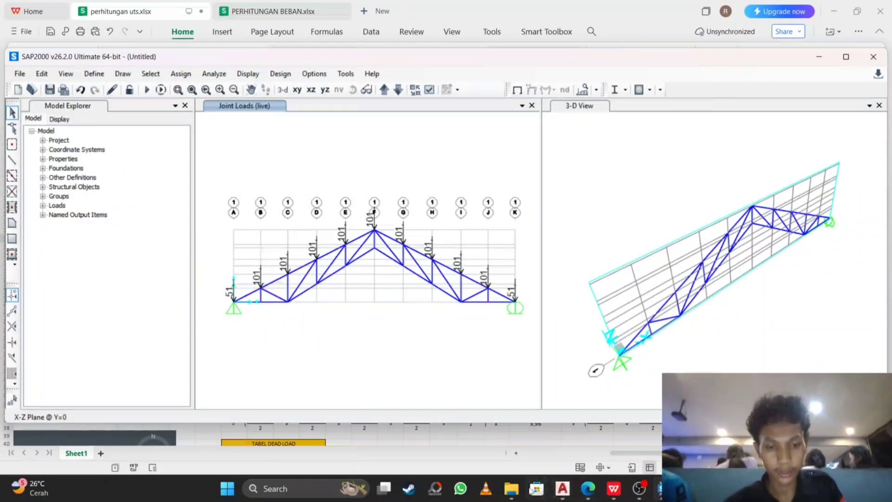
pyautogui.click(510, 488)
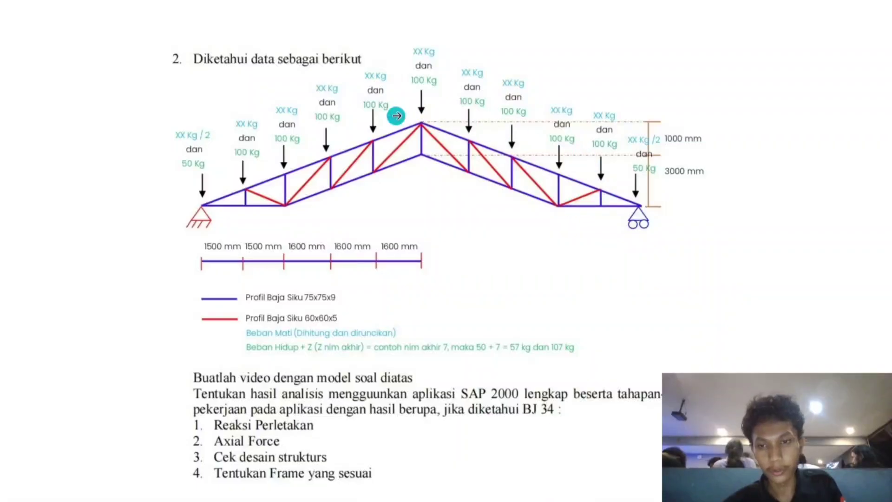
pyautogui.press('super')
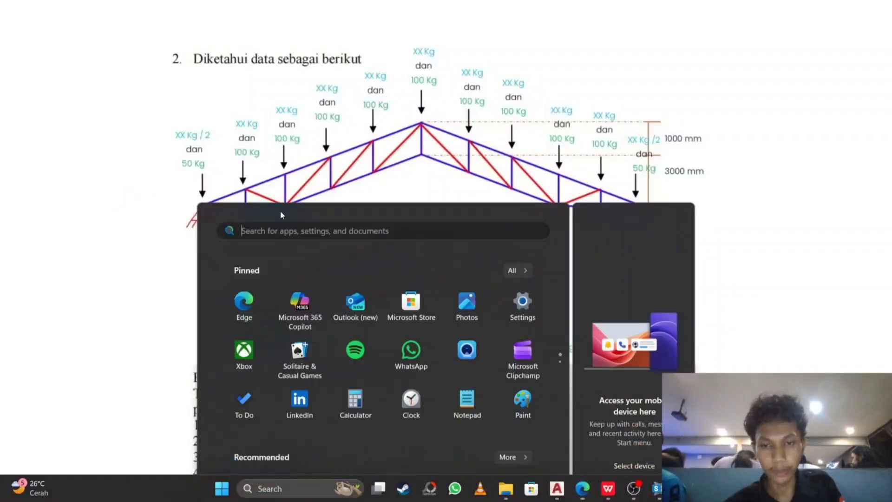
pyautogui.click(614, 488)
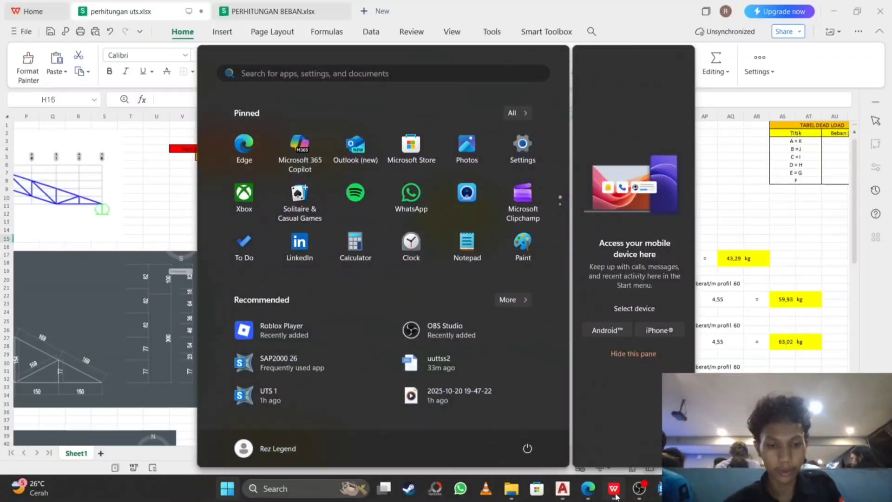
pyautogui.scroll(-3, 348, 320)
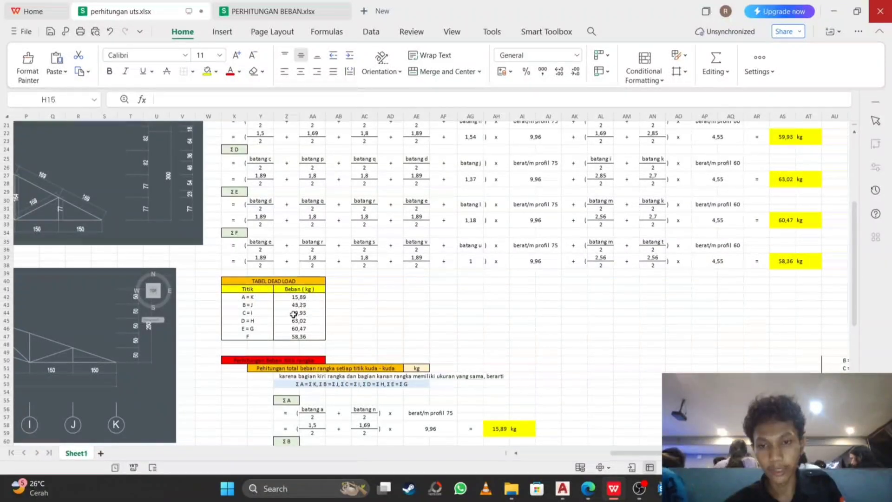
# Switch back to SAP2000 and assign a DEAD joint force of -15,89 kgf in Global Z to the support joints at grid lines A and K.
pyautogui.click(658, 487)
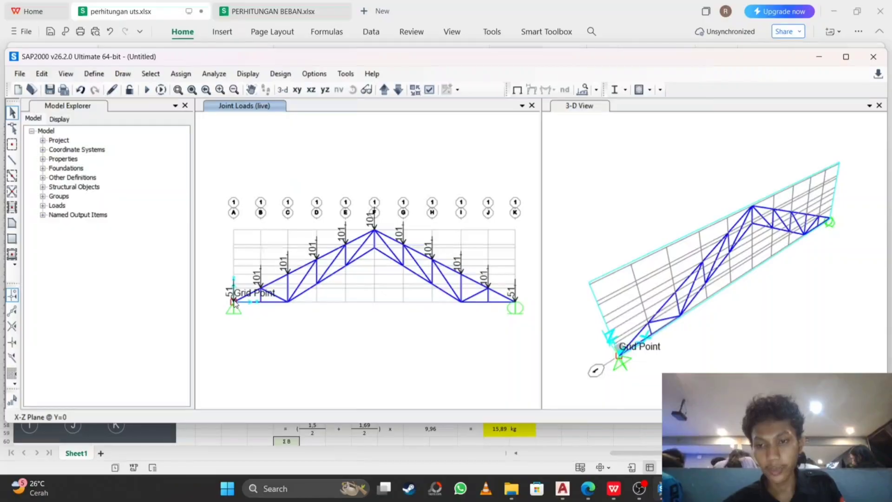
pyautogui.click(235, 302)
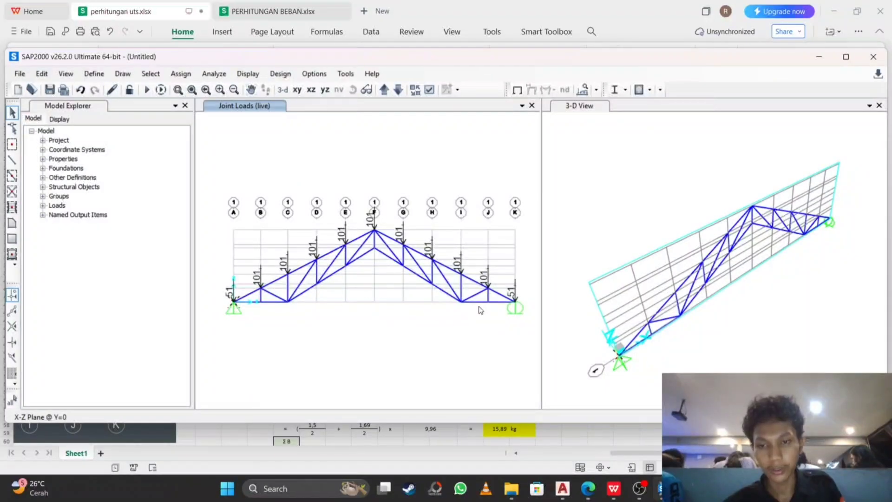
pyautogui.click(513, 299)
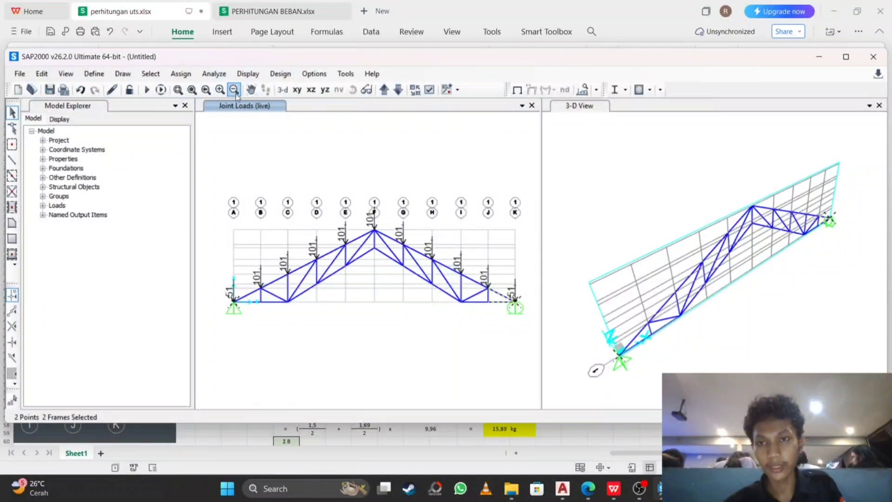
pyautogui.click(180, 73)
pyautogui.moveTo(212, 208)
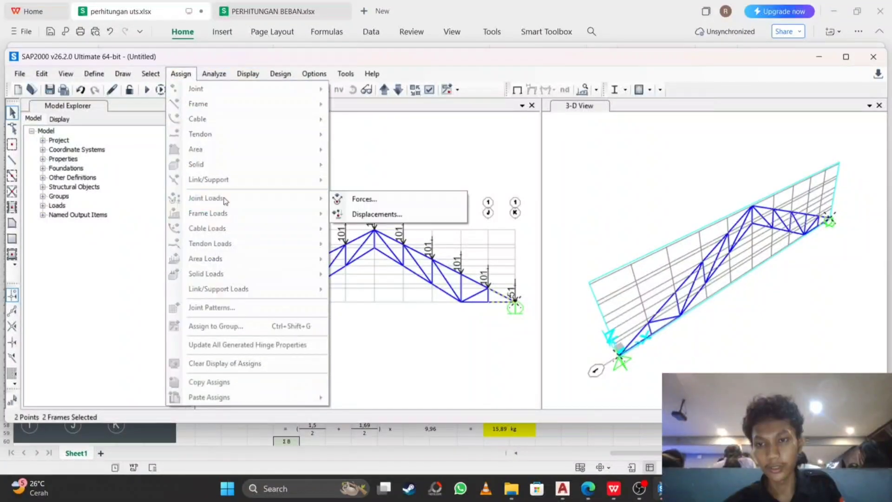
pyautogui.click(362, 197)
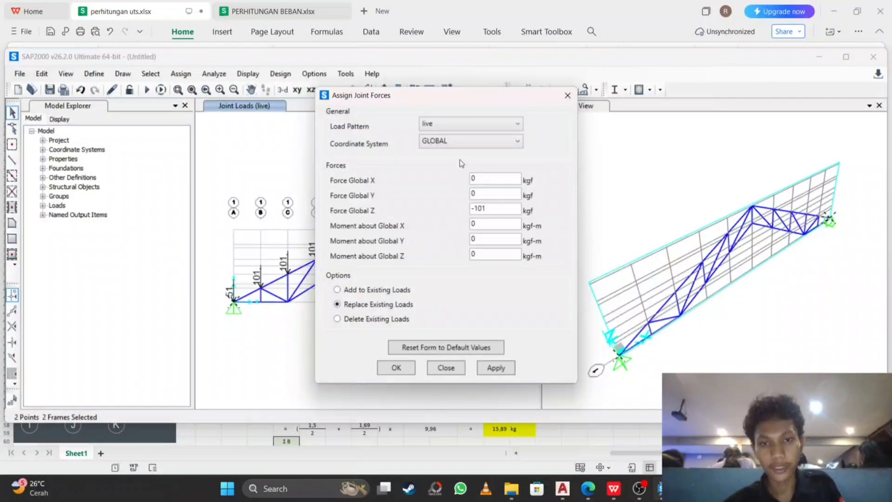
pyautogui.click(496, 130)
pyautogui.click(490, 136)
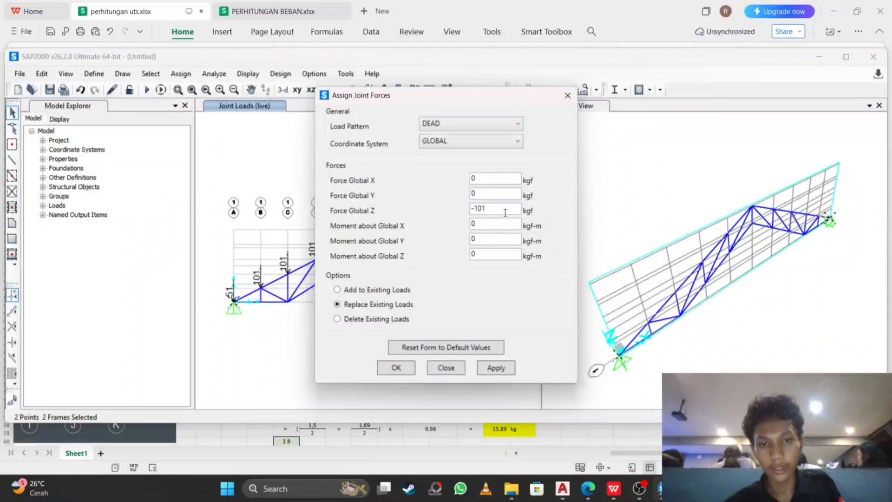
pyautogui.click(614, 487)
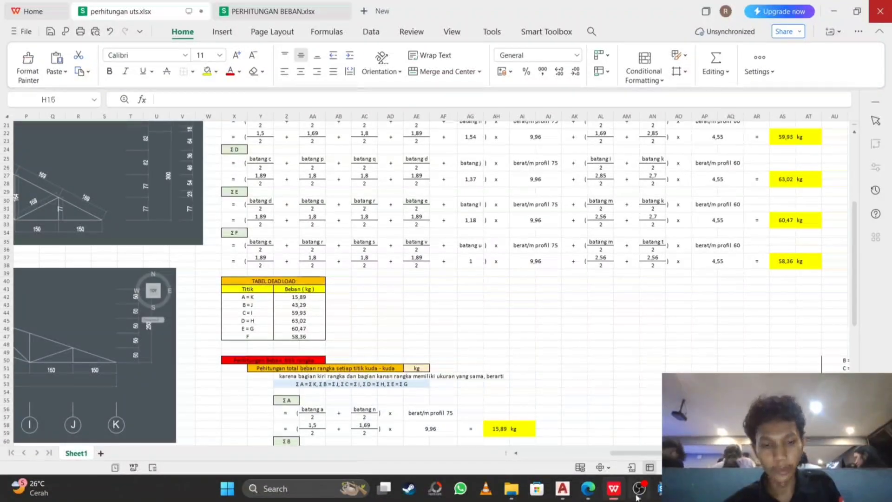
pyautogui.click(664, 488)
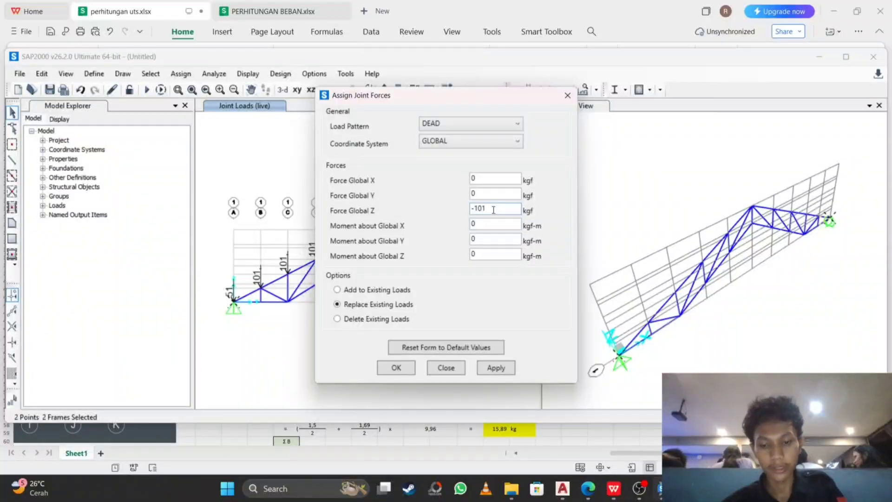
pyautogui.write('-1')
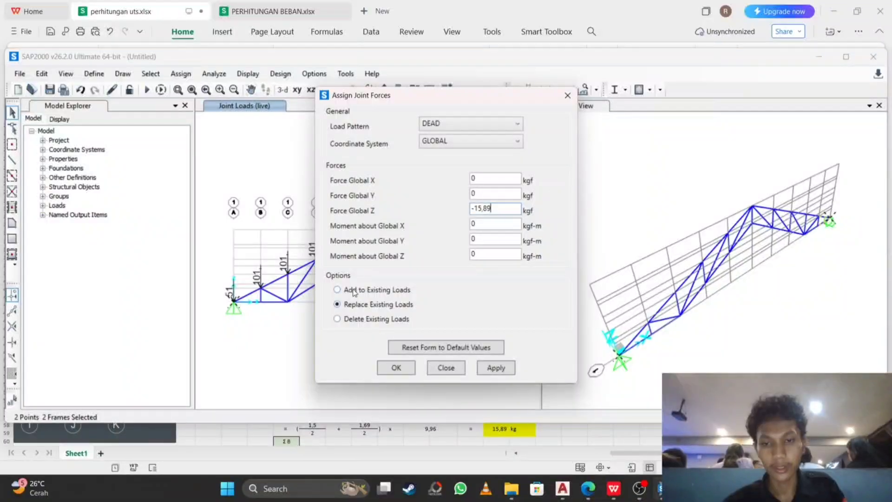
pyautogui.click(396, 368)
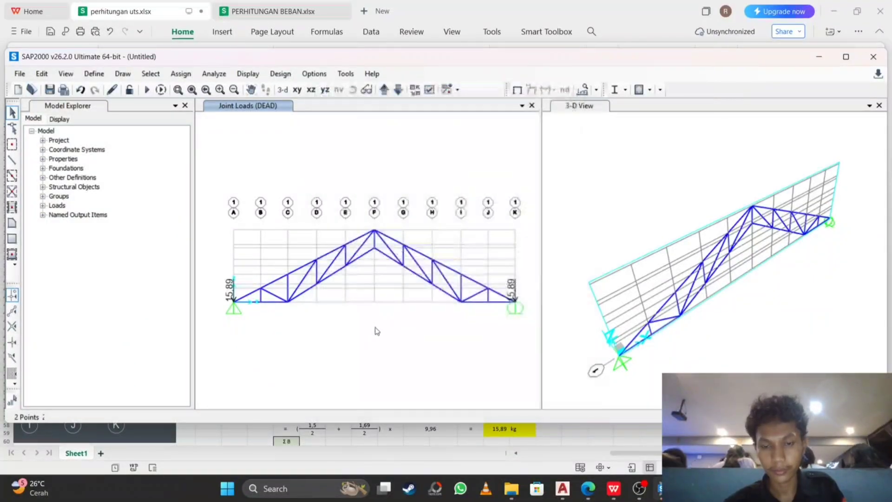
# Check the dead load table in perhitungan uts.xlsx and assign a DEAD joint force of -43,29 kgf in Global Z to the top-chord joints at B and J.
pyautogui.click(615, 490)
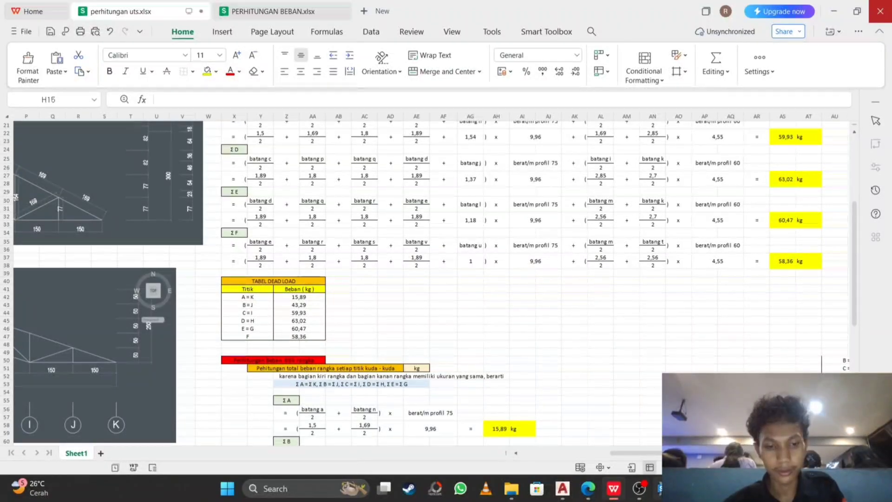
pyautogui.moveTo(659, 488)
pyautogui.click(633, 434)
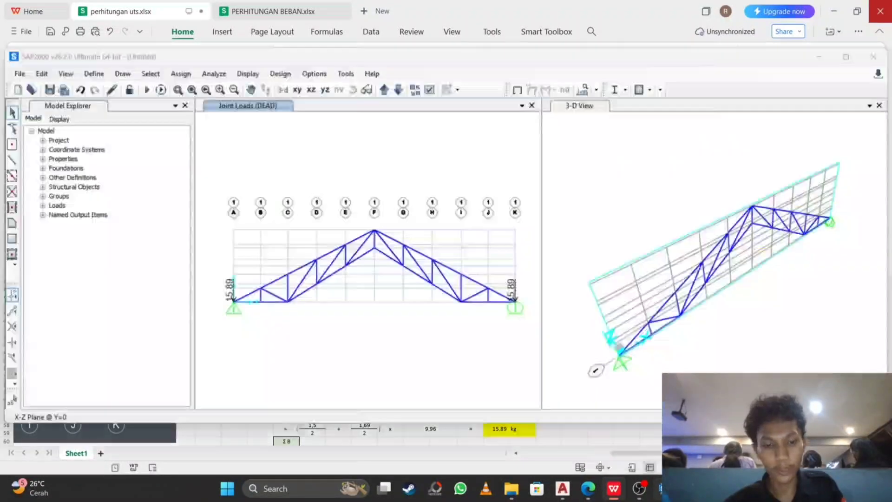
pyautogui.click(261, 287)
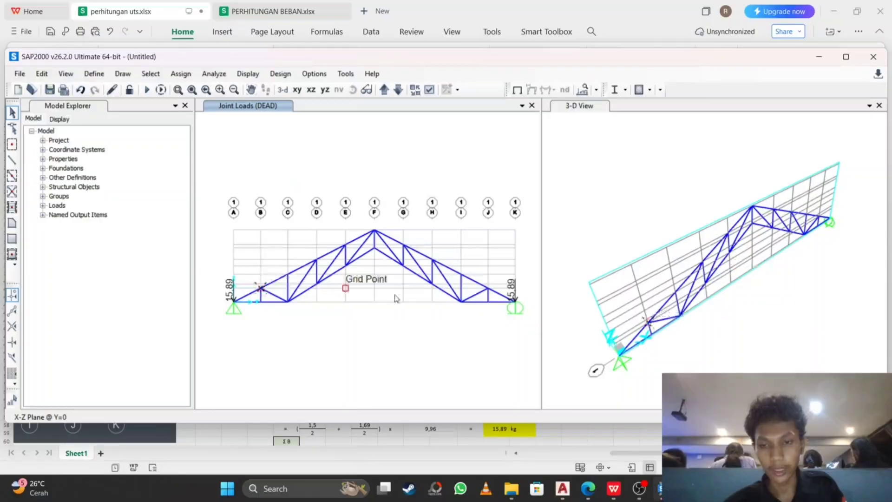
pyautogui.click(488, 287)
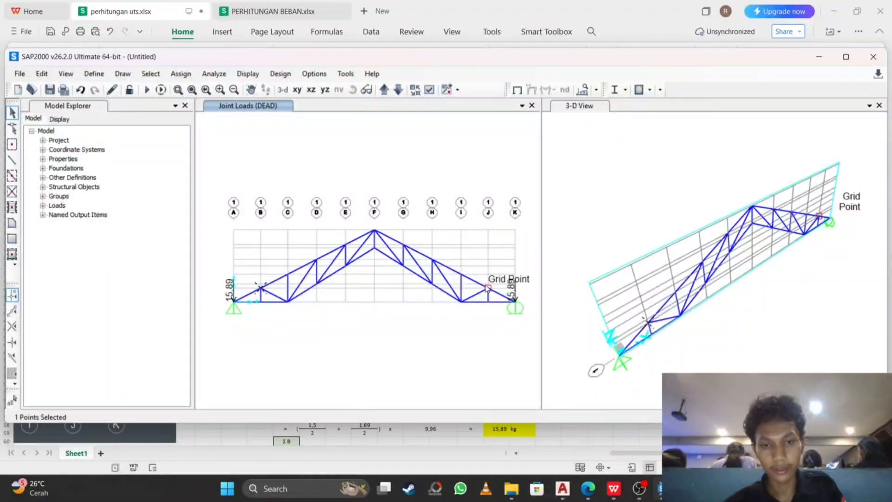
pyautogui.click(182, 75)
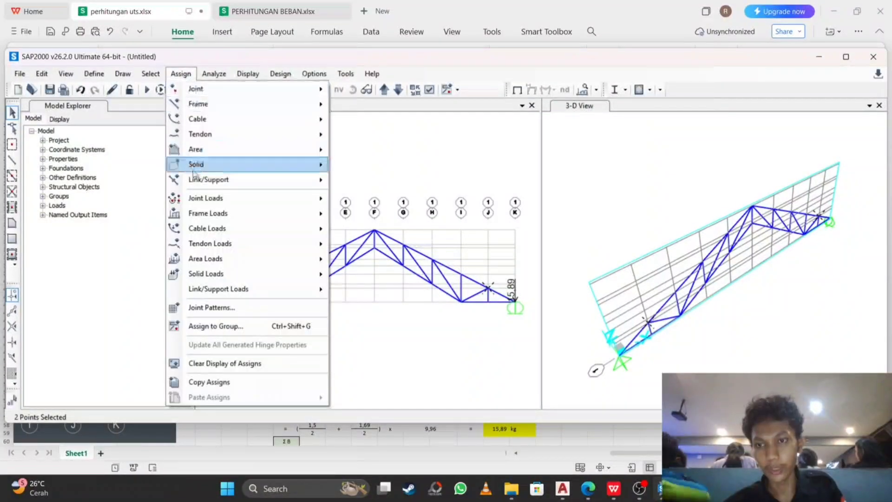
pyautogui.moveTo(222, 213)
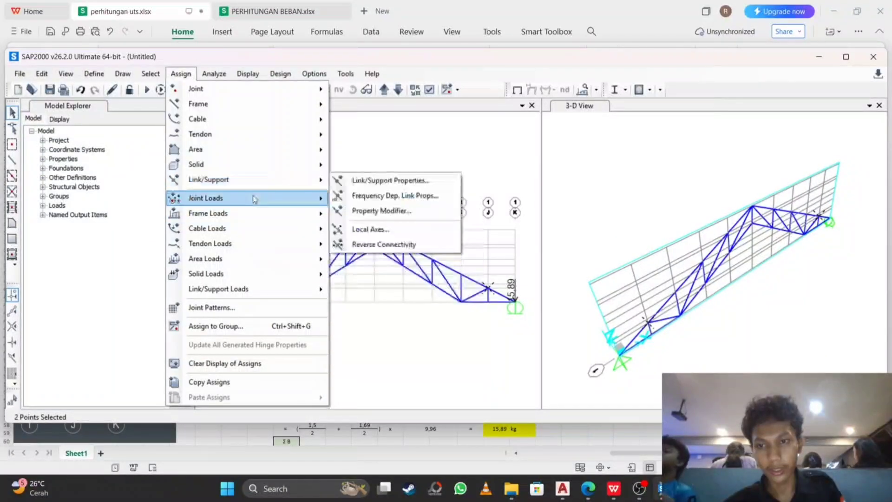
pyautogui.moveTo(321, 198)
pyautogui.click(357, 199)
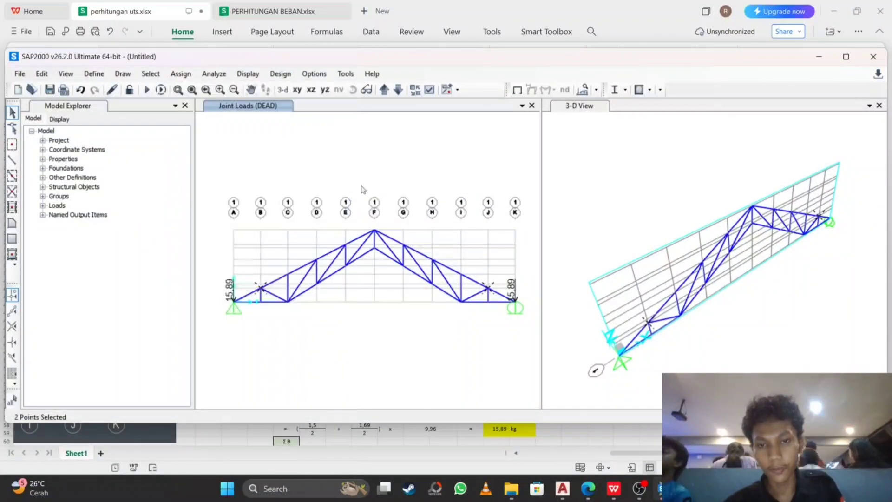
pyautogui.moveTo(614, 489)
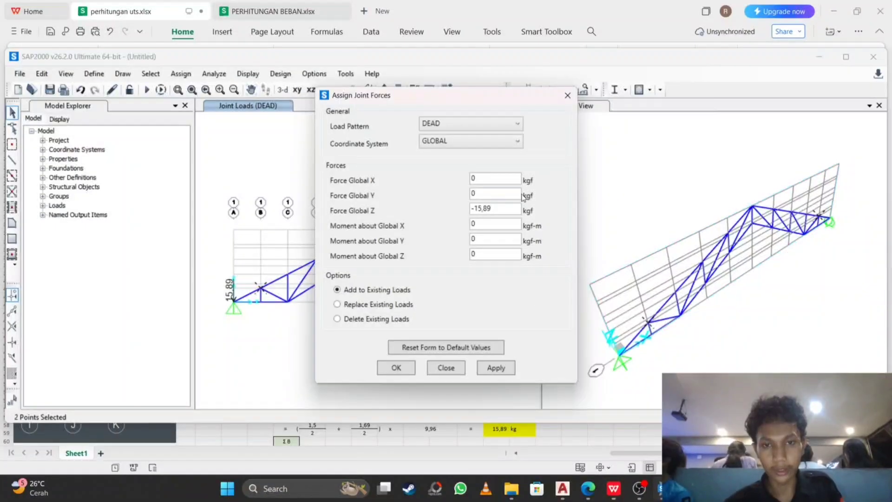
pyautogui.click(510, 208)
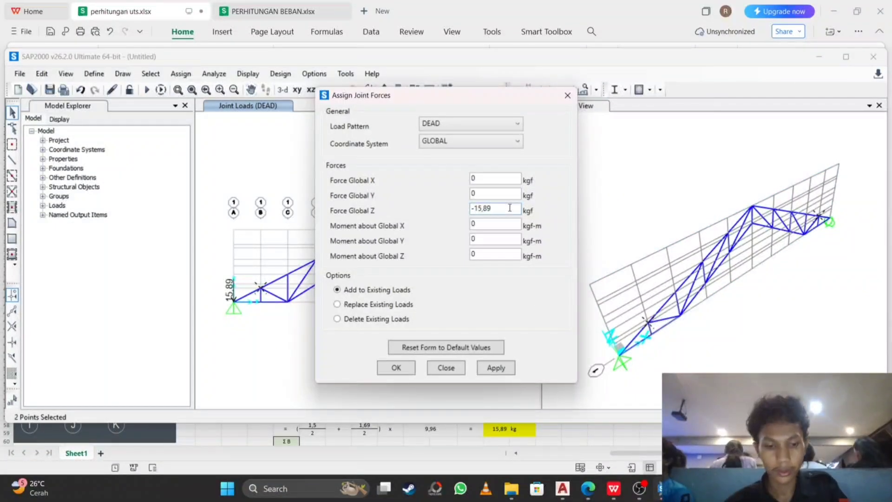
pyautogui.press('BackSpace')
pyautogui.press('BackSpace')
pyautogui.press('BackSpace')
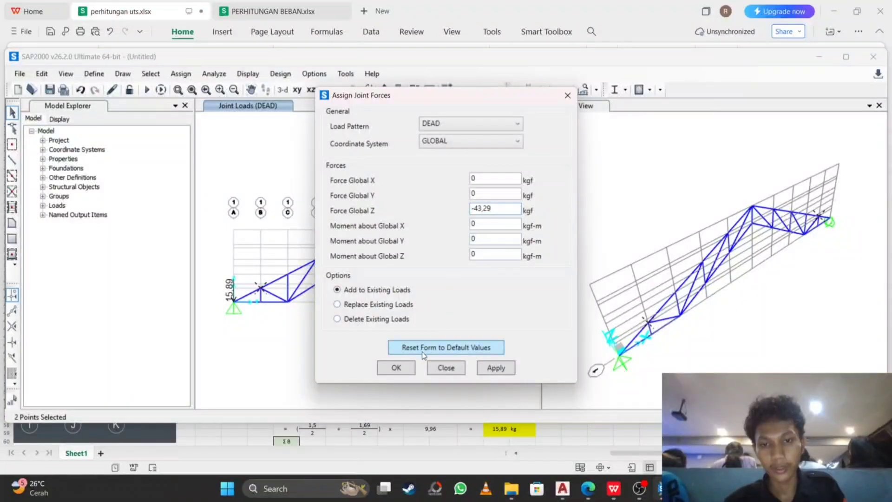
pyautogui.click(393, 368)
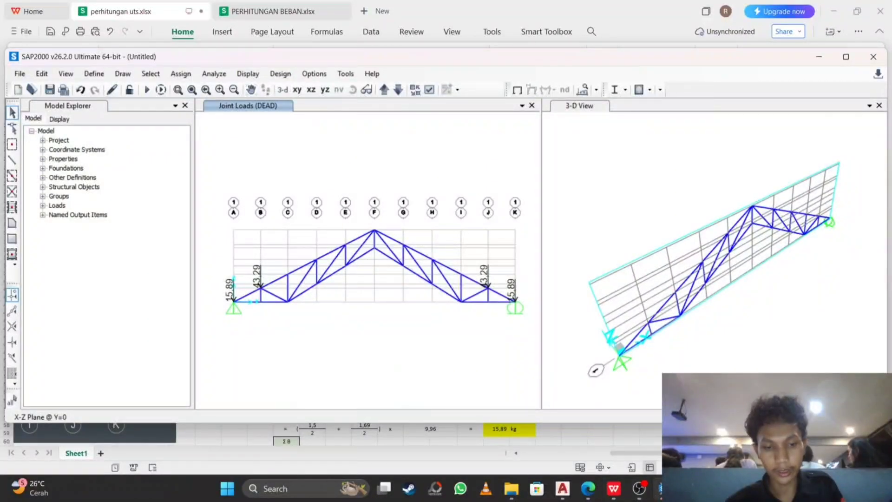
# Examine the dead load table and joint labels in perhitungan uts.xlsx, comparing them with the truss loading diagram in the assignment.
pyautogui.click(613, 488)
pyautogui.moveTo(614, 453); pyautogui.dragTo(532, 453)
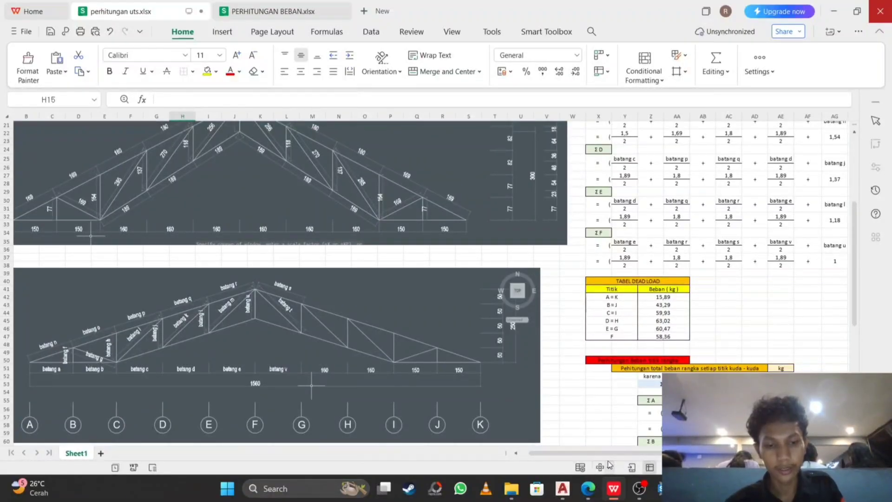
pyautogui.moveTo(608, 454); pyautogui.dragTo(645, 454)
pyautogui.scroll(-3, 538, 396)
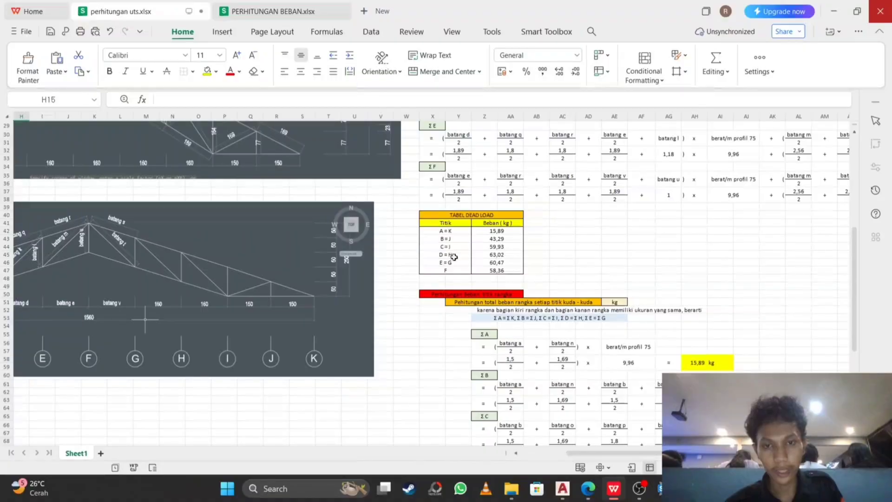
pyautogui.scroll(2, 454, 257)
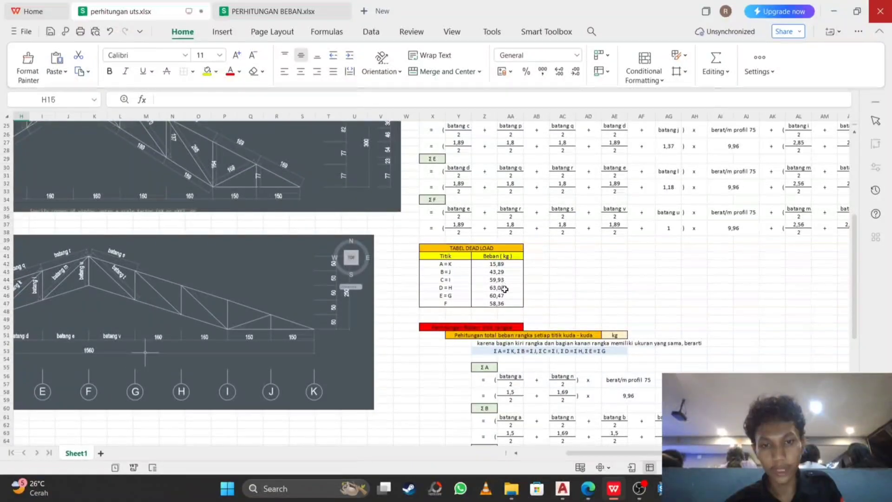
pyautogui.click(638, 487)
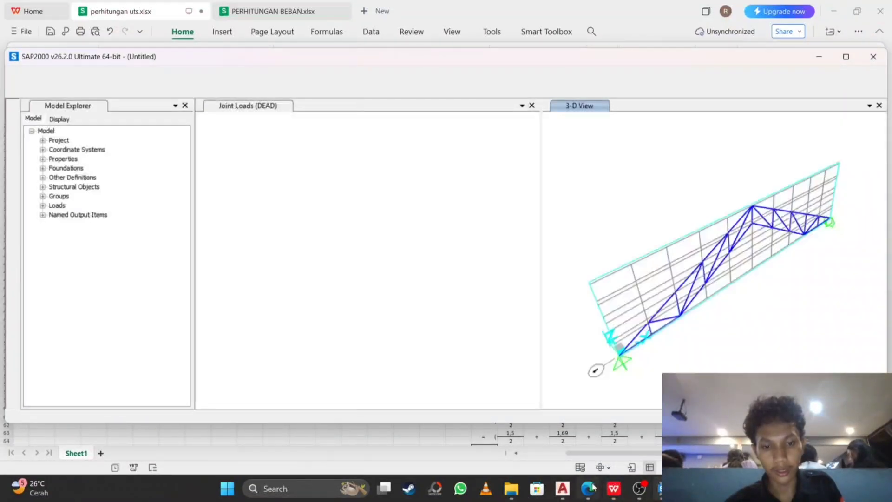
pyautogui.click(588, 488)
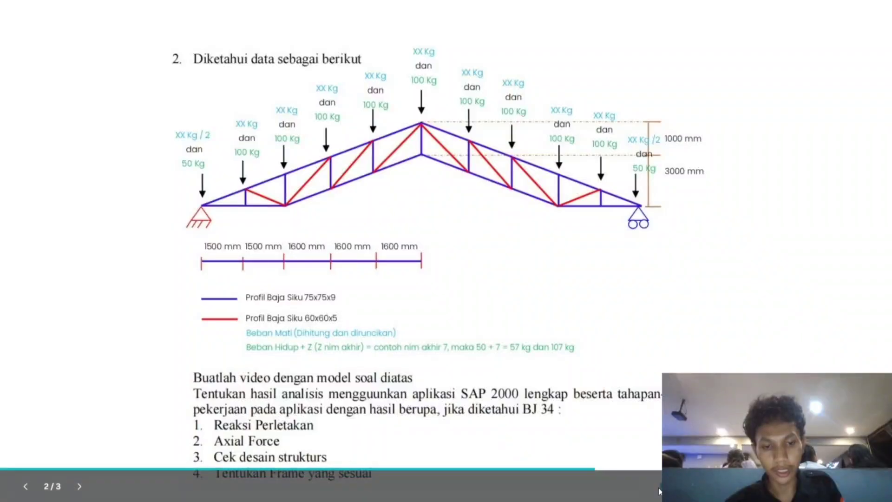
pyautogui.press('super')
pyautogui.press('super')
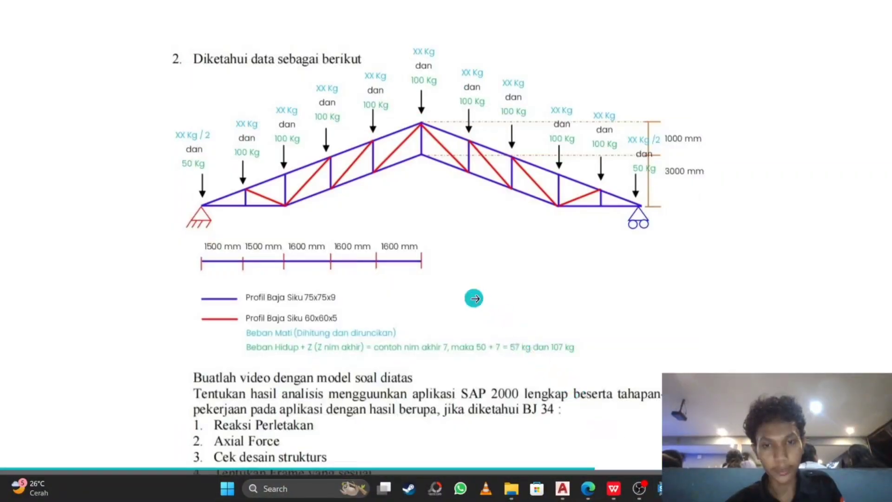
pyautogui.click(659, 490)
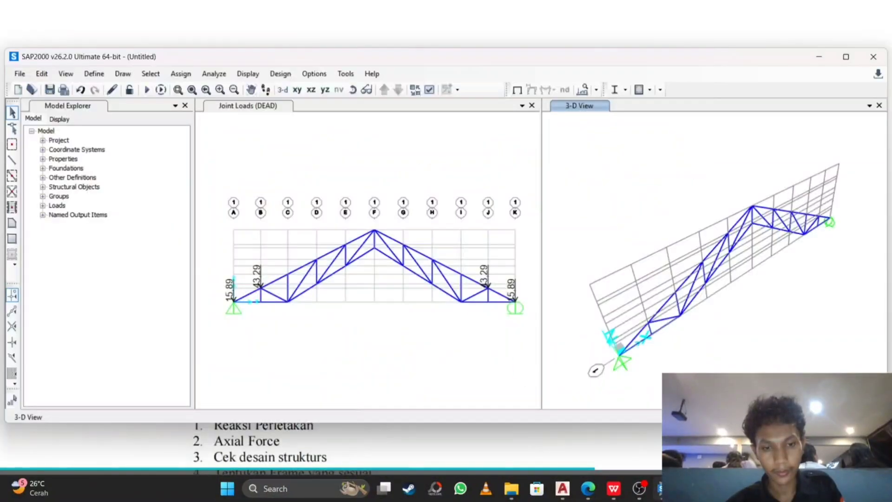
pyautogui.click(588, 488)
pyautogui.press('super')
pyautogui.moveTo(612, 489)
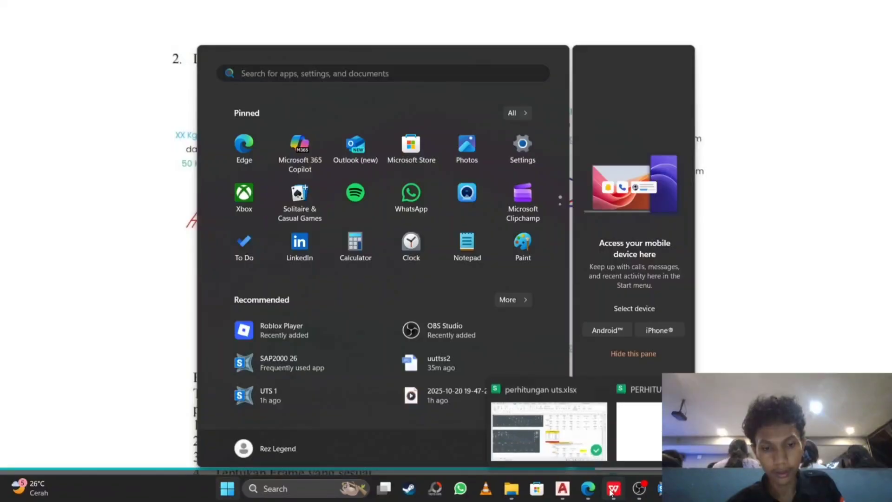
pyautogui.click(549, 431)
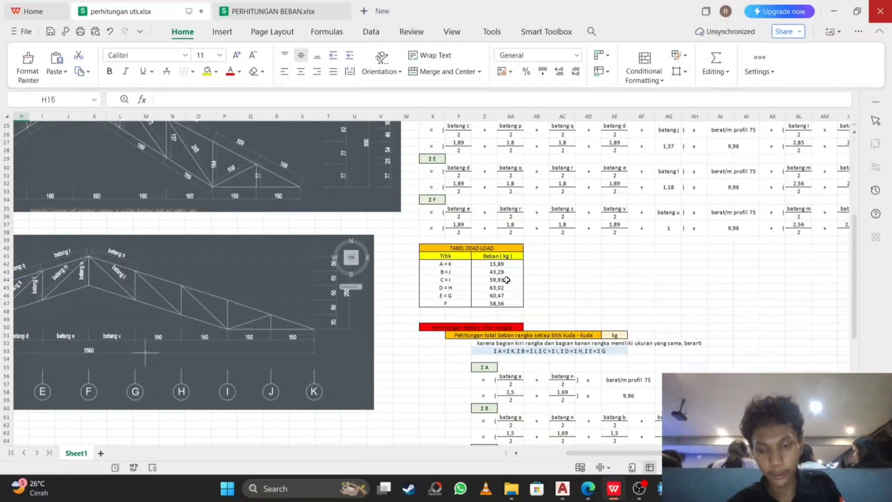
# Switch back to SAP2000 and assign a DEAD joint force of -59,93 kgf in Global Z to the top-chord joints at grid lines C and I.
pyautogui.press('super')
pyautogui.hotkey('alt', 'Tab')
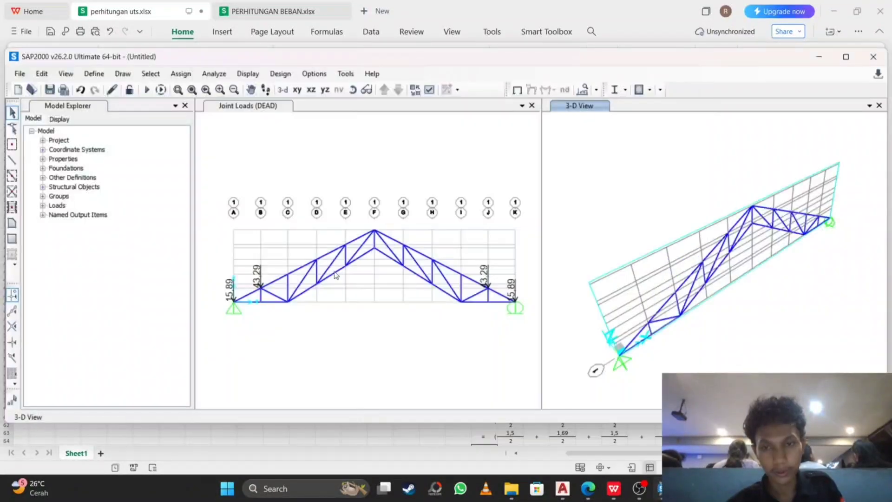
pyautogui.click(288, 275)
pyautogui.click(461, 274)
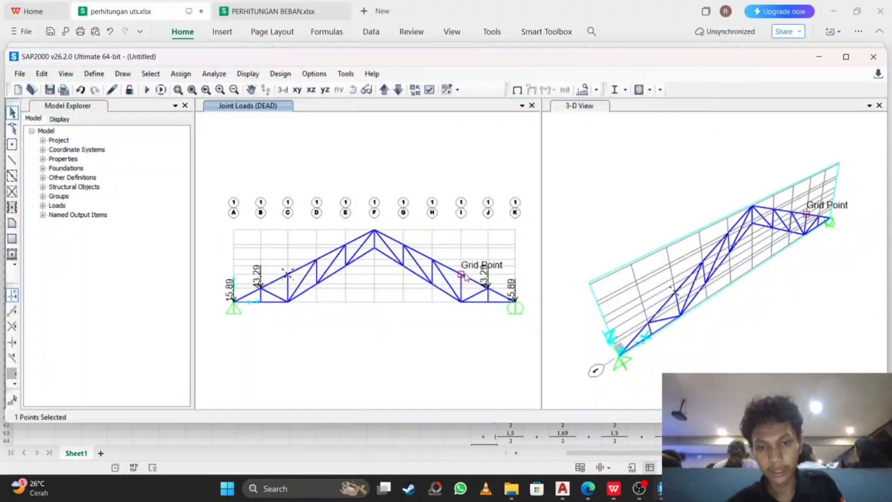
pyautogui.click(176, 74)
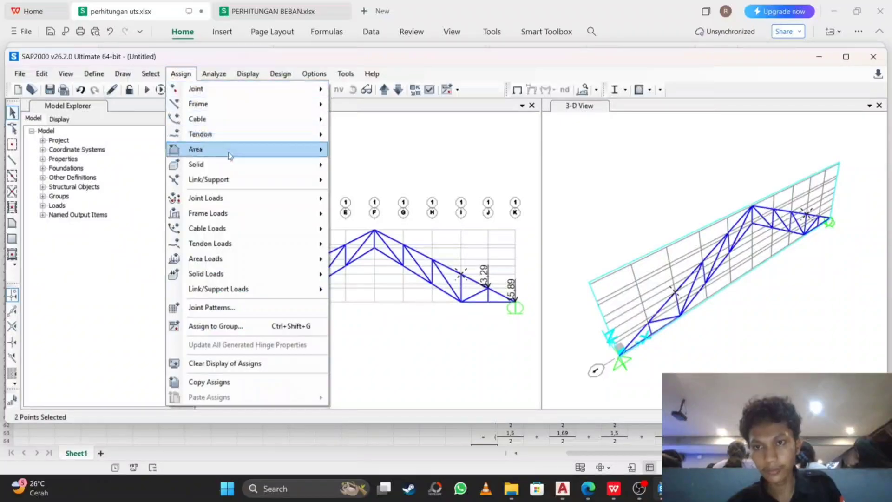
pyautogui.click(383, 212)
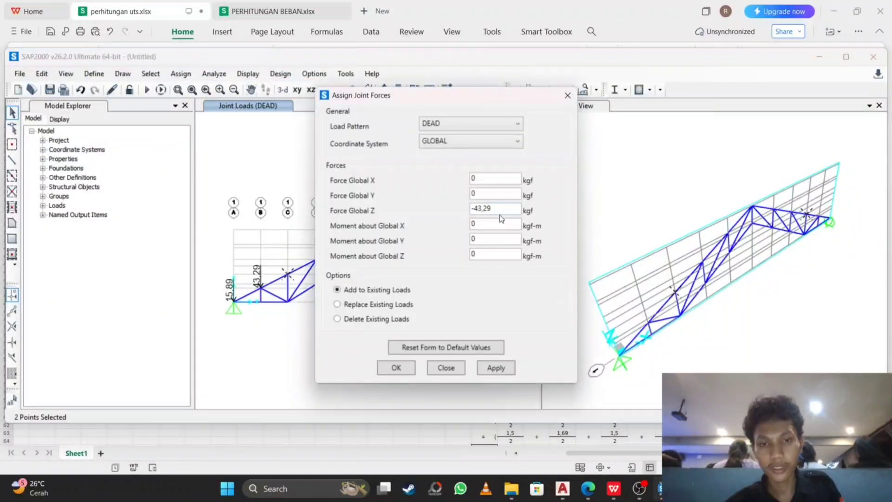
pyautogui.press('BackSpace')
pyautogui.press('BackSpace')
pyautogui.press('BackSpace')
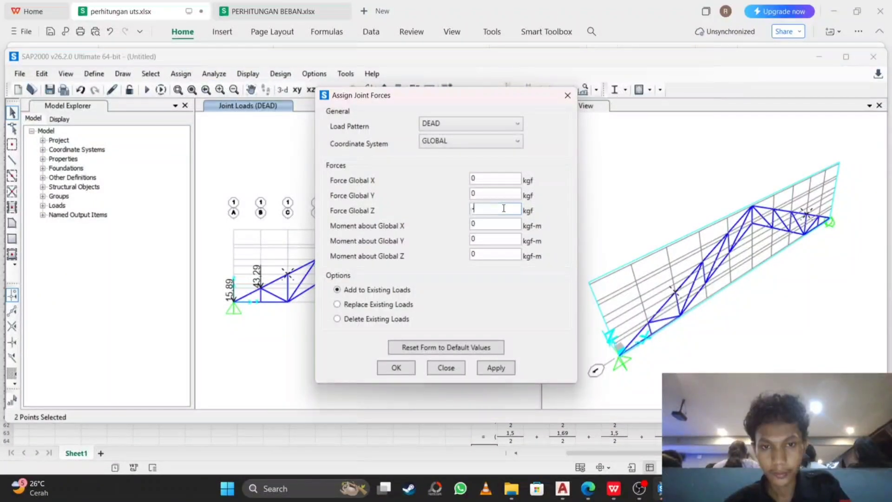
pyautogui.write('59')
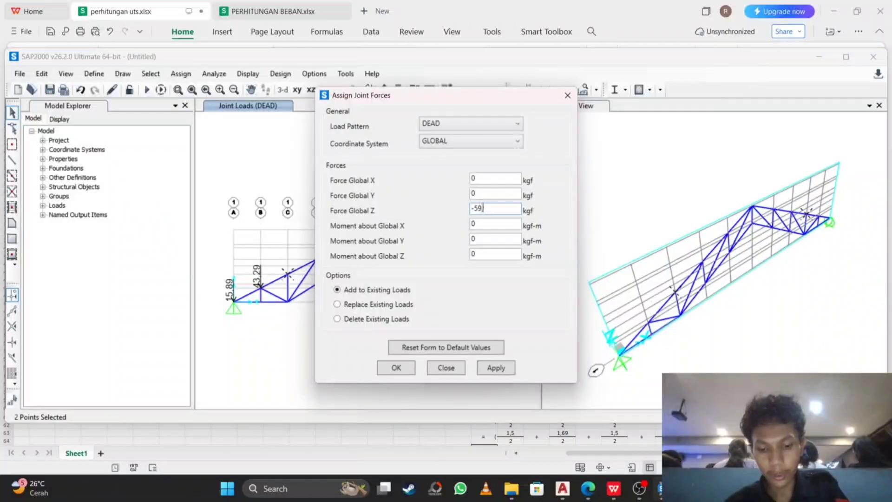
pyautogui.write(',93')
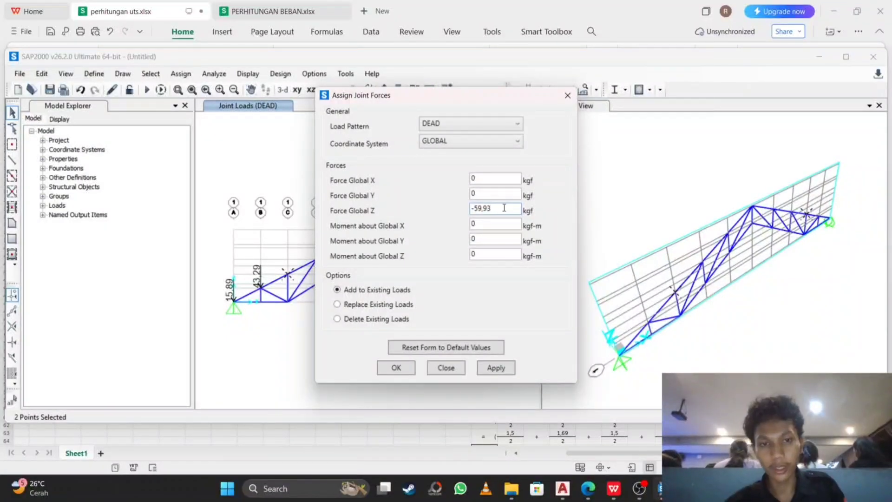
pyautogui.click(395, 367)
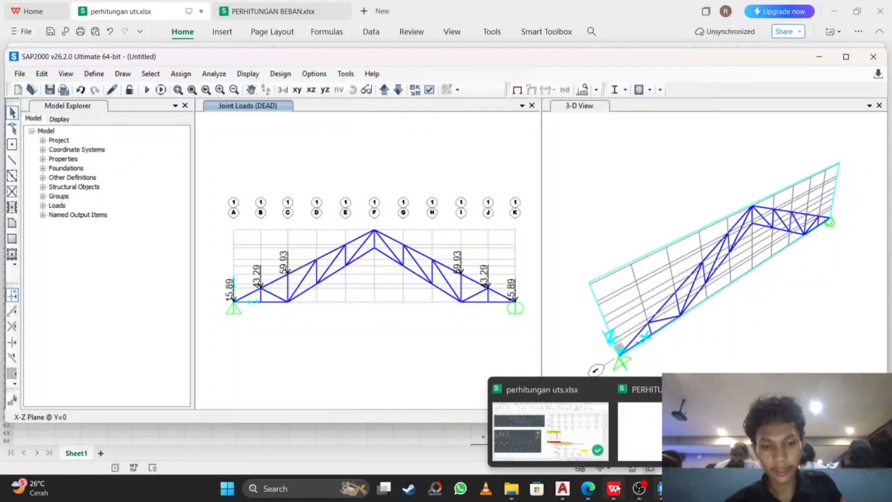
# Check the dead load table in perhitungan uts.xlsx and assign a DEAD joint force of -63,02 kgf in Global Z to the top-chord joints at D and H in SAP2000.
pyautogui.click(614, 488)
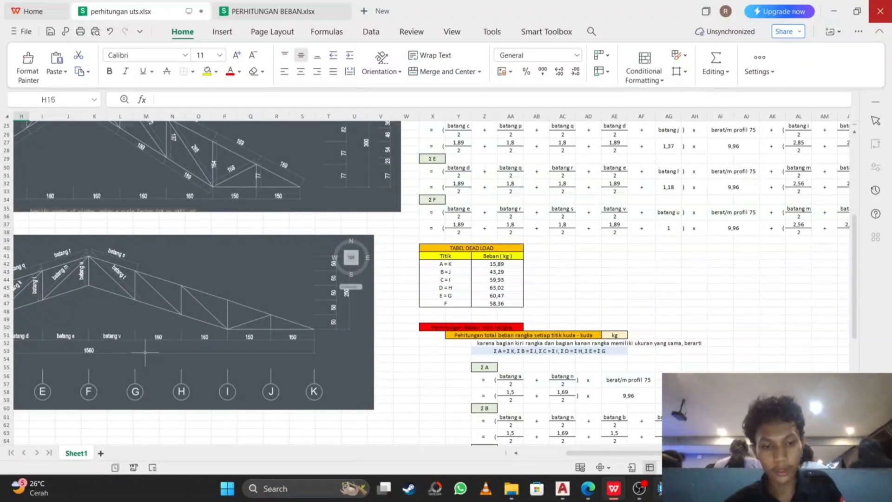
pyautogui.hotkey('alt', 'Tab')
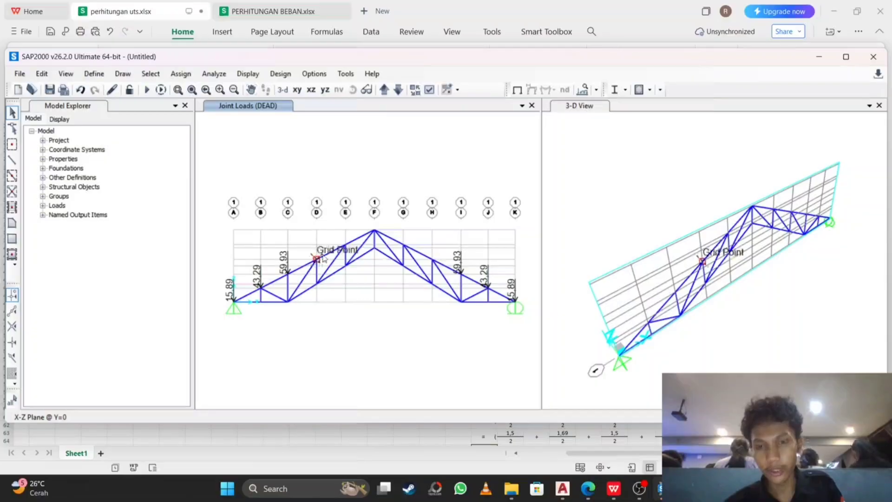
pyautogui.click(321, 259)
pyautogui.click(433, 258)
pyautogui.rightClick(434, 255)
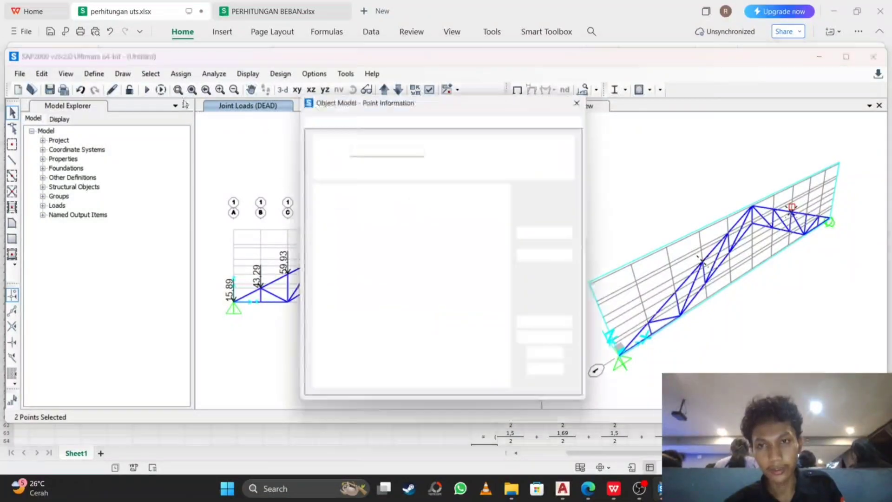
pyautogui.click(581, 101)
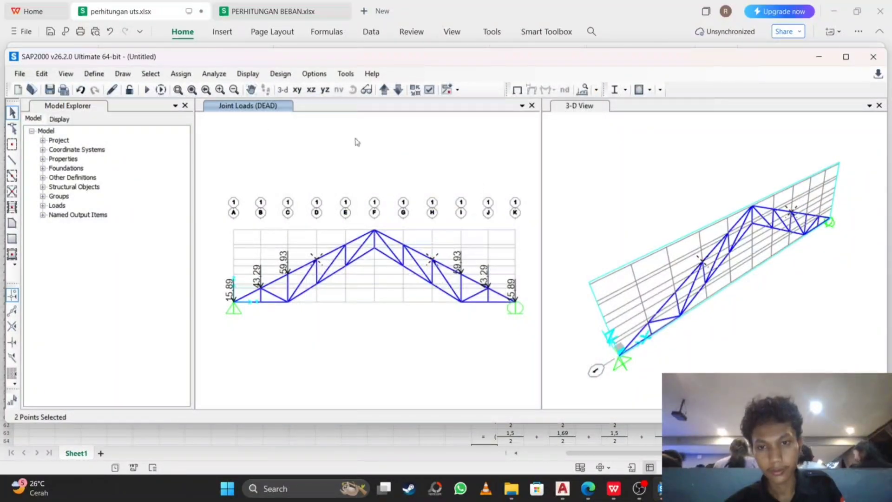
pyautogui.click(181, 73)
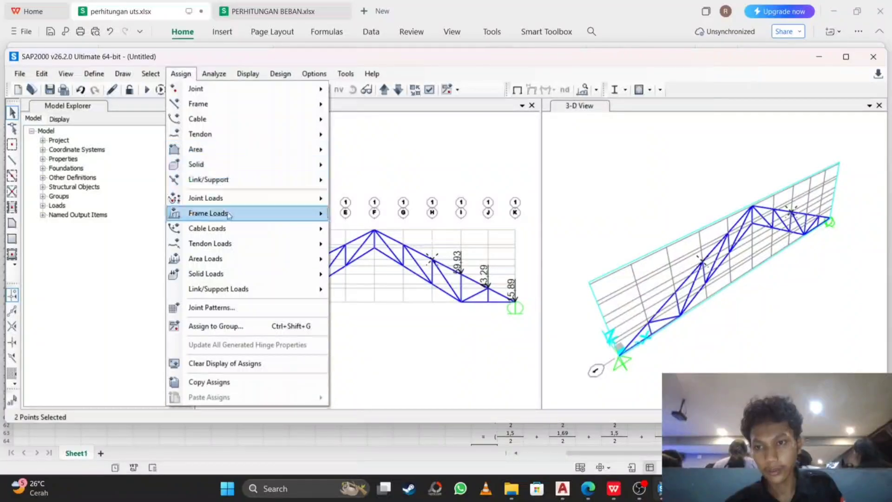
pyautogui.moveTo(223, 198)
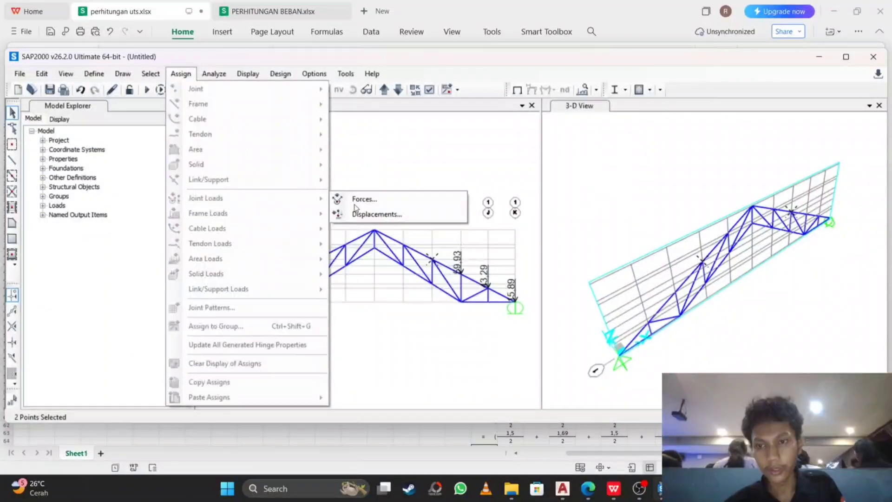
pyautogui.click(394, 204)
pyautogui.click(615, 488)
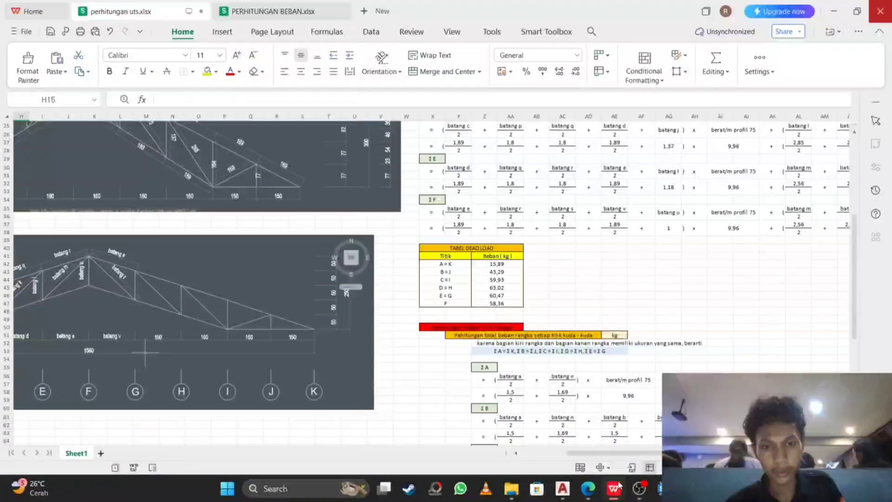
pyautogui.click(660, 488)
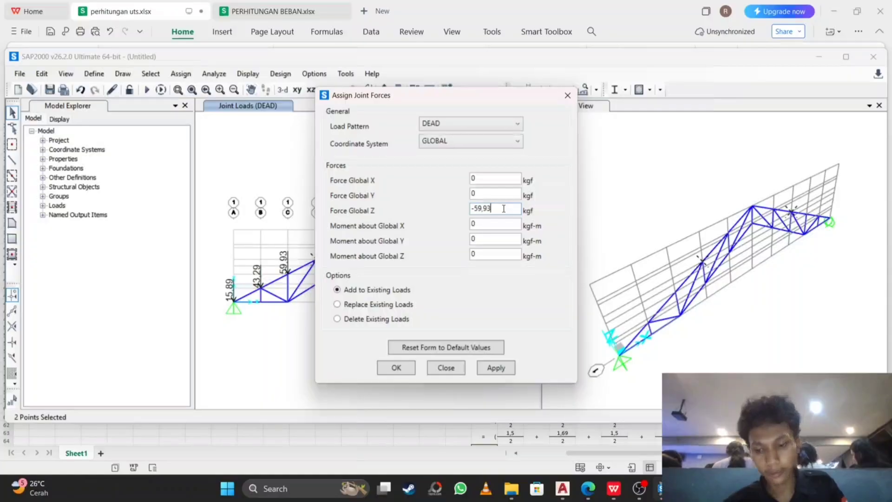
pyautogui.press('BackSpace')
pyautogui.press('BackSpace')
pyautogui.press('BackSpace')
pyautogui.press('BackSpace')
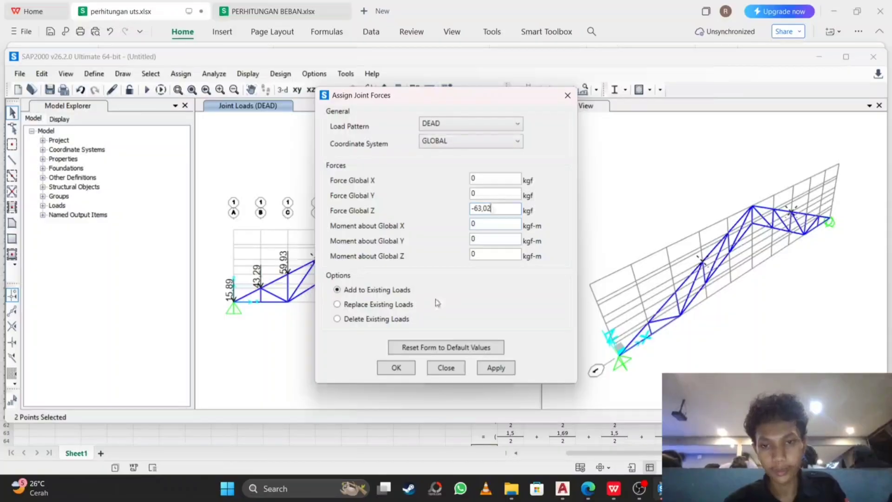
pyautogui.click(414, 374)
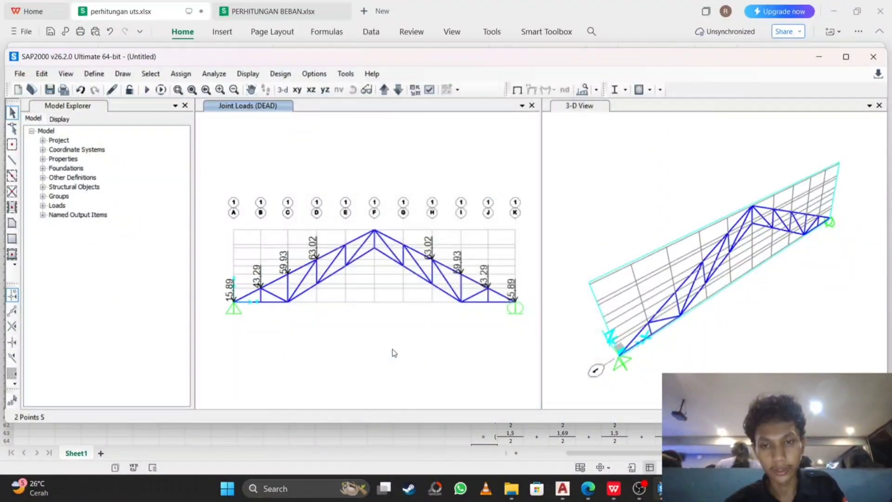
# Consult the spreadsheet's dead load table, and in SAP2000 assign a DEAD joint force of -60,47 kgf in Global Z to the top-chord joints at E and G.
pyautogui.moveTo(599, 490)
pyautogui.click(549, 418)
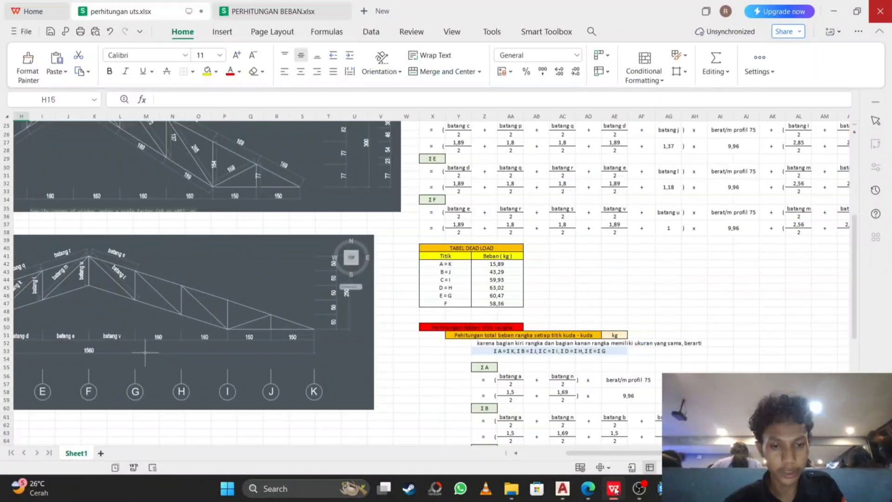
pyautogui.scroll(-2, 477, 310)
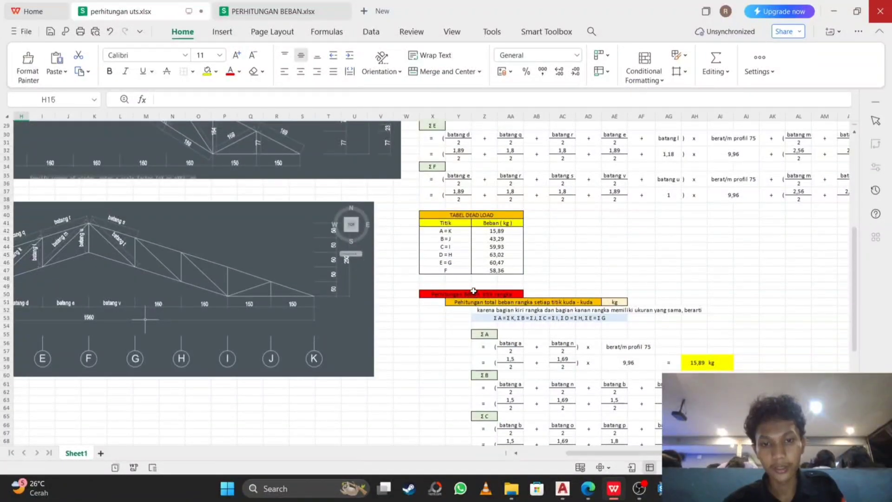
pyautogui.scroll(2, 470, 278)
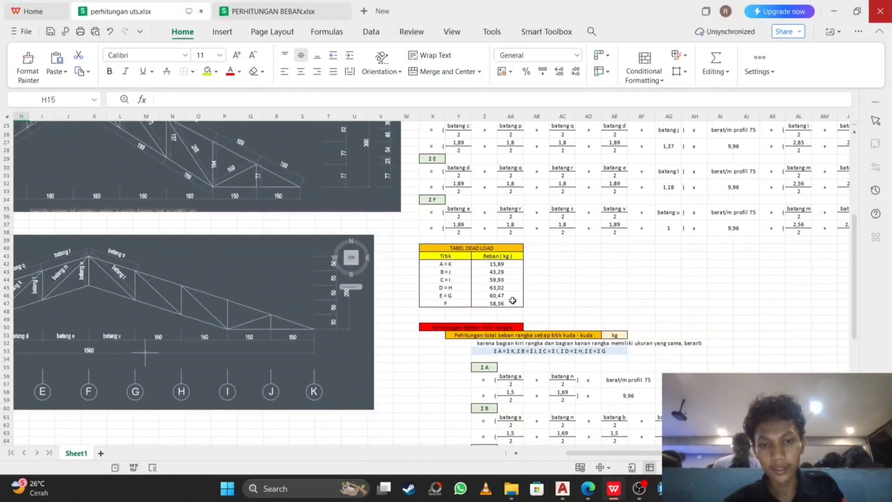
pyautogui.moveTo(664, 488)
pyautogui.click(667, 436)
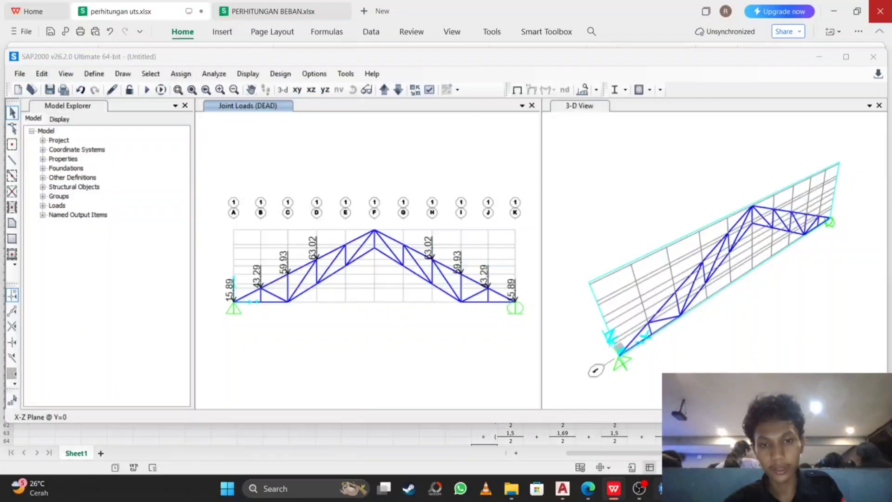
pyautogui.click(346, 246)
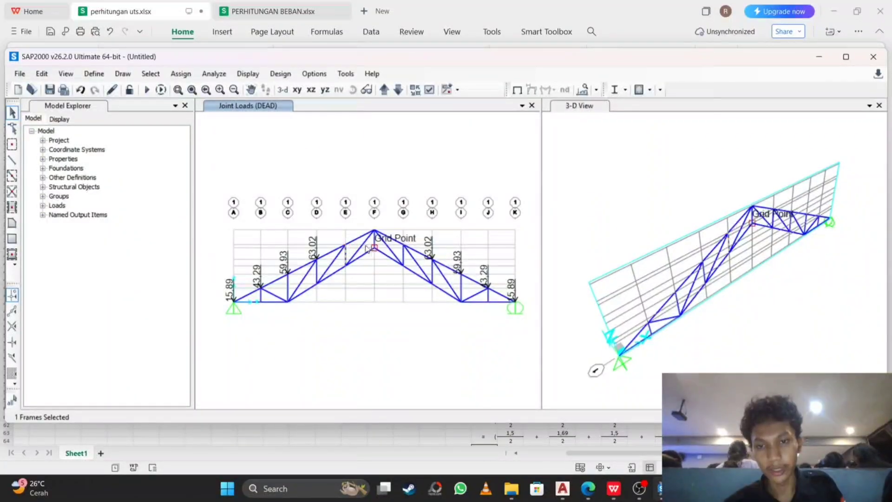
pyautogui.scroll(3, 348, 244)
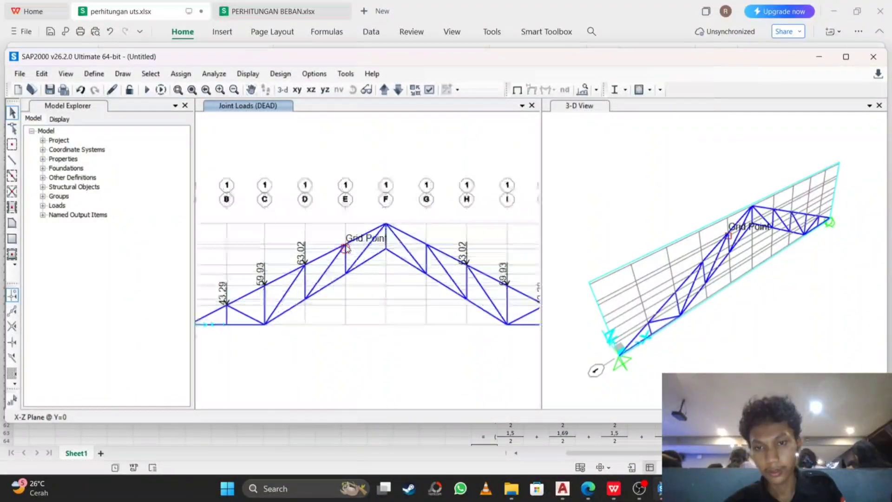
pyautogui.click(346, 242)
pyautogui.click(459, 243)
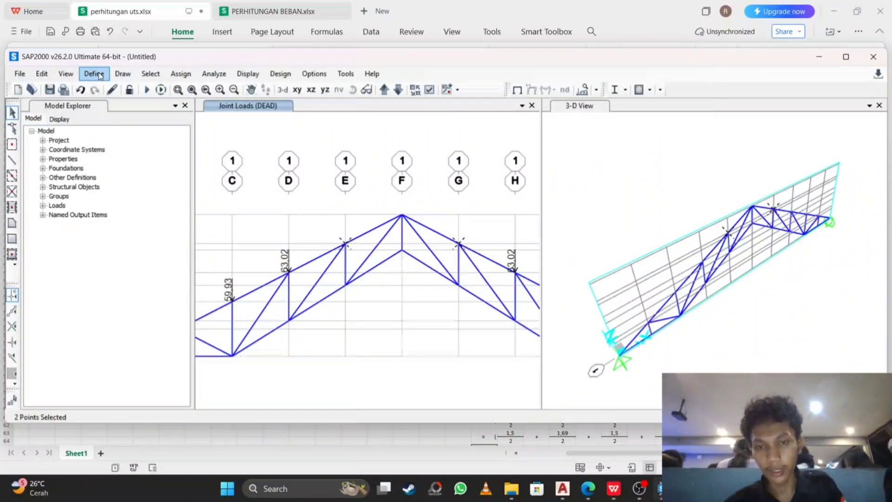
pyautogui.click(179, 75)
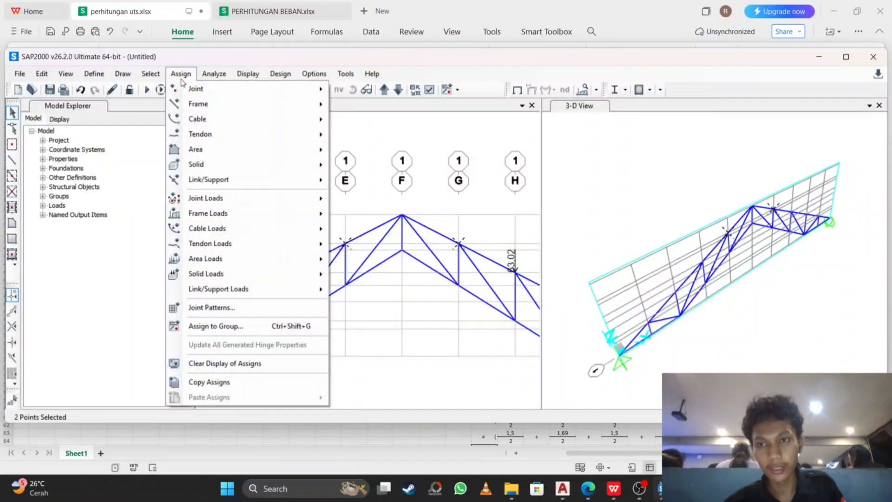
pyautogui.moveTo(279, 198)
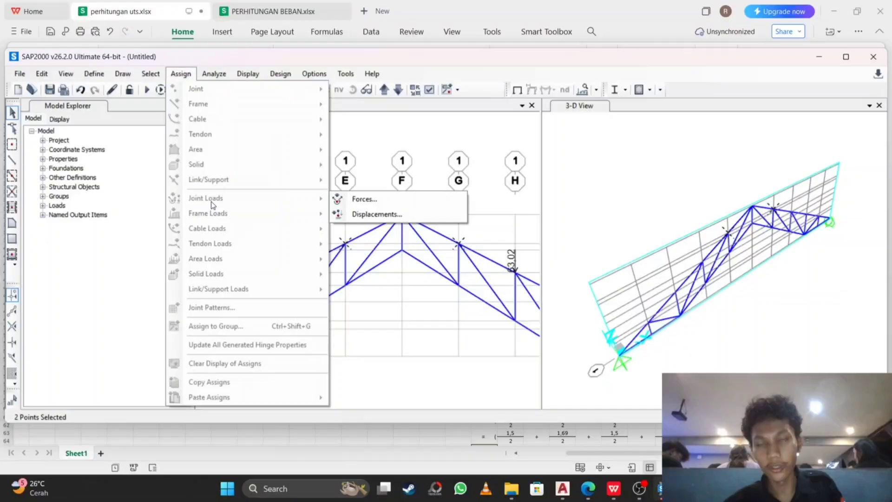
pyautogui.click(364, 199)
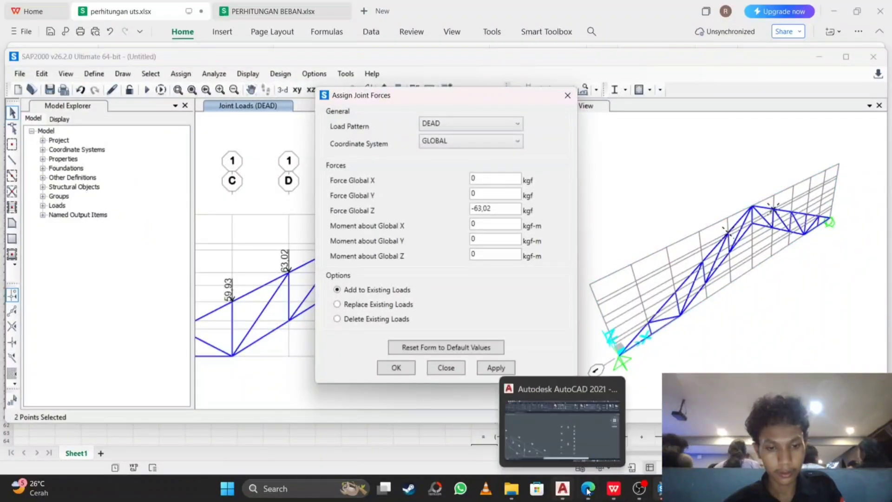
pyautogui.click(614, 488)
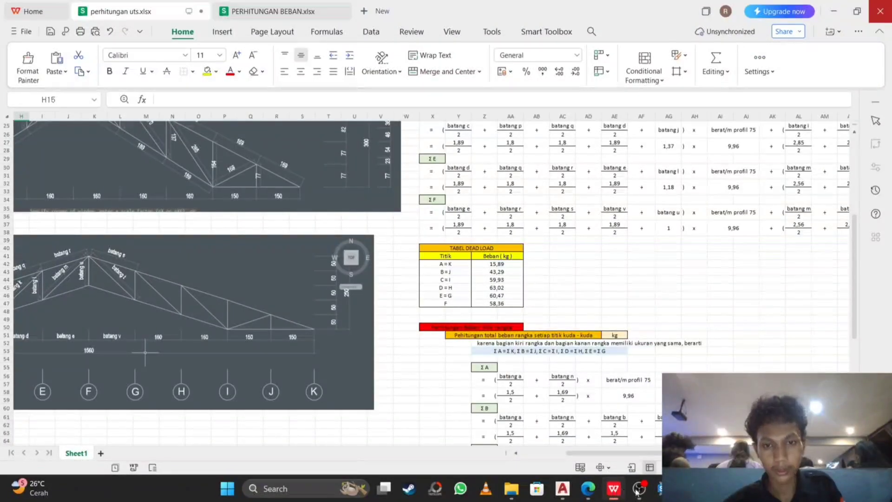
pyautogui.click(661, 489)
pyautogui.click(501, 209)
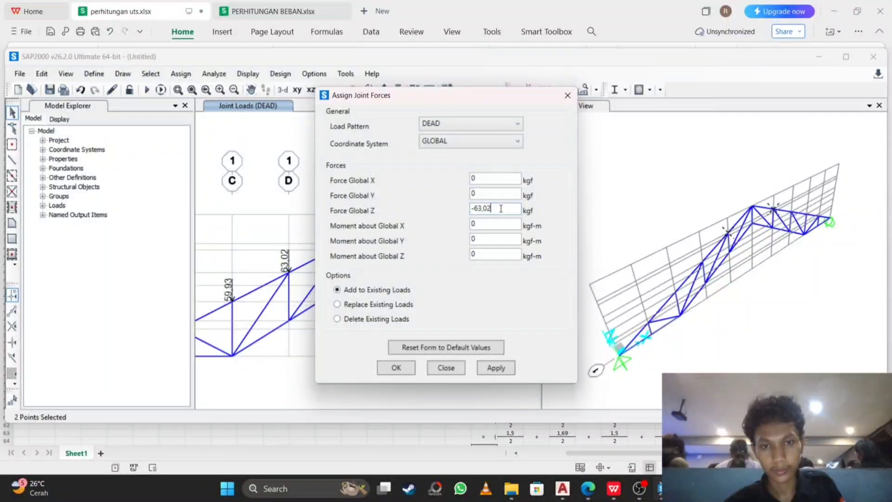
pyautogui.press('BackSpace')
pyautogui.press('BackSpace')
pyautogui.press('BackSpace')
pyautogui.press('BackSpace')
pyautogui.write('0')
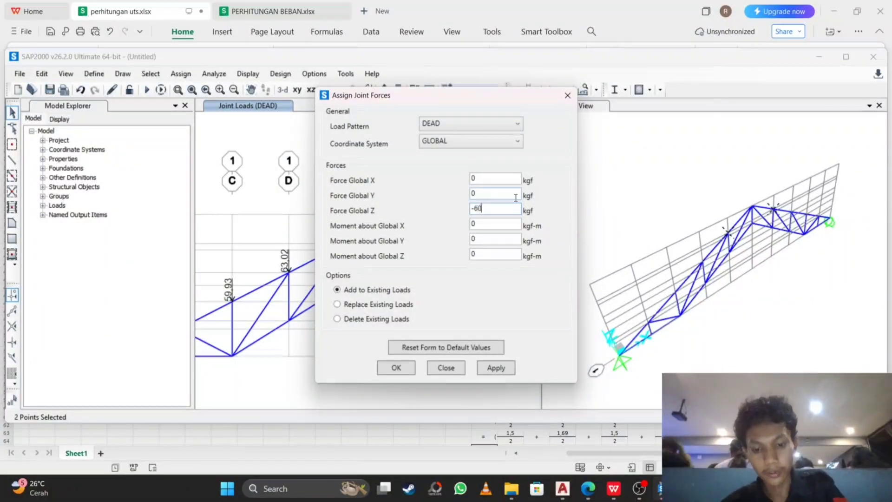
pyautogui.write(',47')
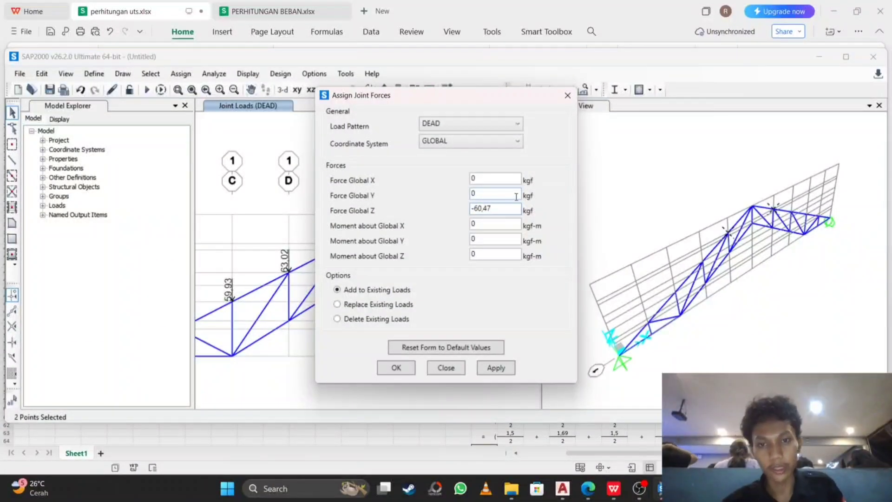
pyautogui.click(401, 367)
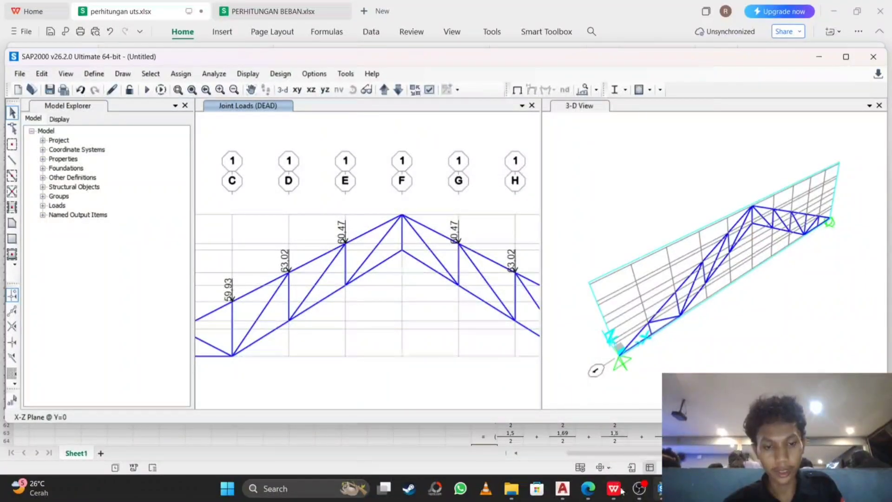
# Look up the load for point F in the spreadsheet and assign a DEAD joint force of -58,36 kgf in Global Z to the ridge joint in SAP2000.
pyautogui.moveTo(620, 491)
pyautogui.click(571, 425)
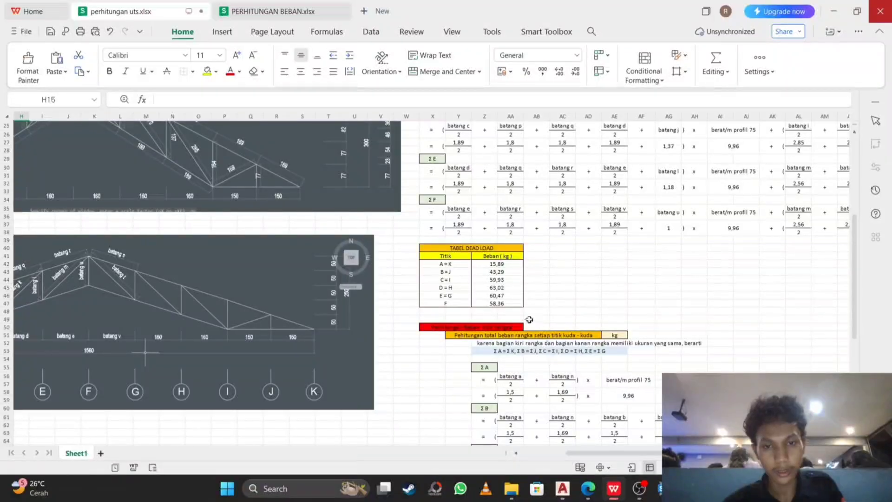
pyautogui.click(639, 490)
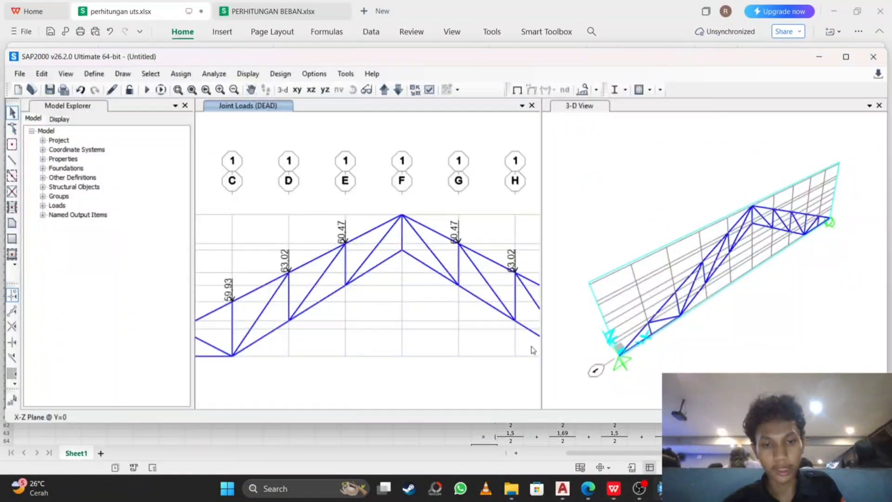
pyautogui.click(640, 493)
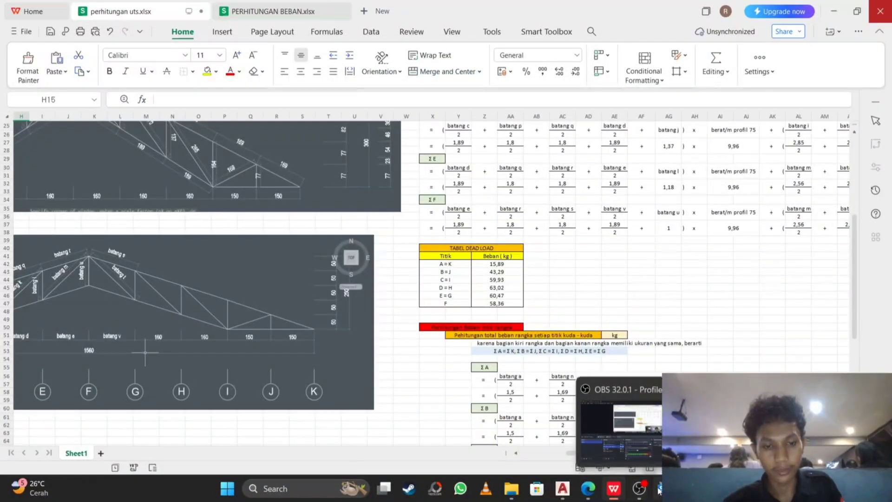
pyautogui.click(639, 491)
pyautogui.click(400, 214)
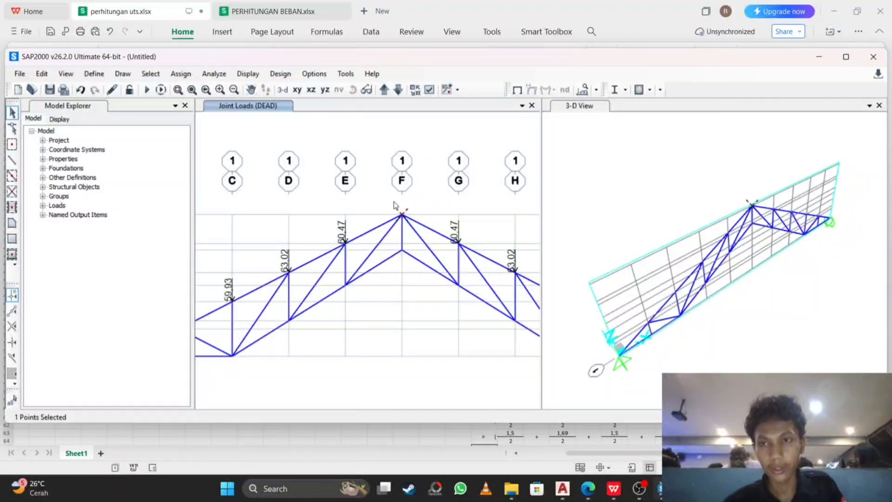
pyautogui.click(181, 74)
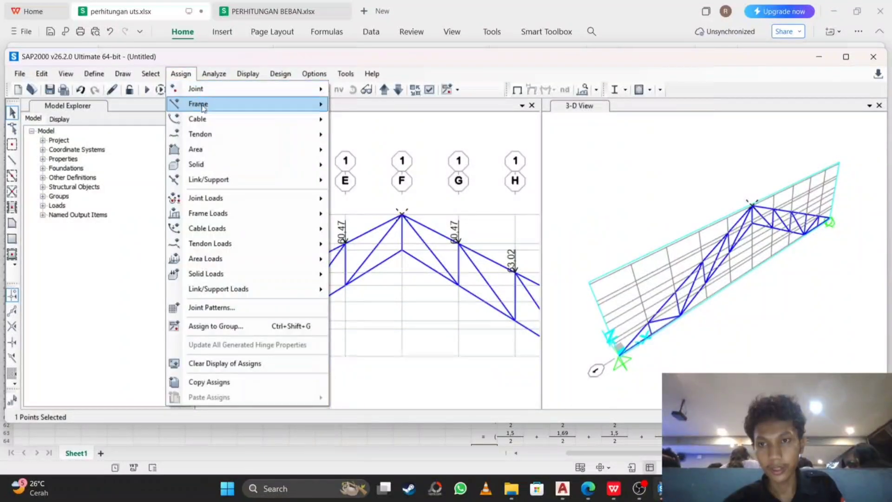
pyautogui.moveTo(262, 217)
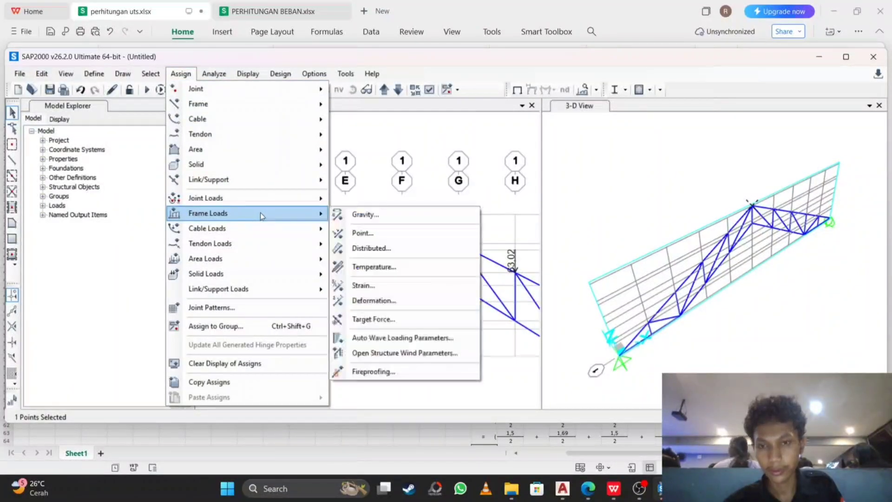
pyautogui.moveTo(274, 199)
pyautogui.click(365, 199)
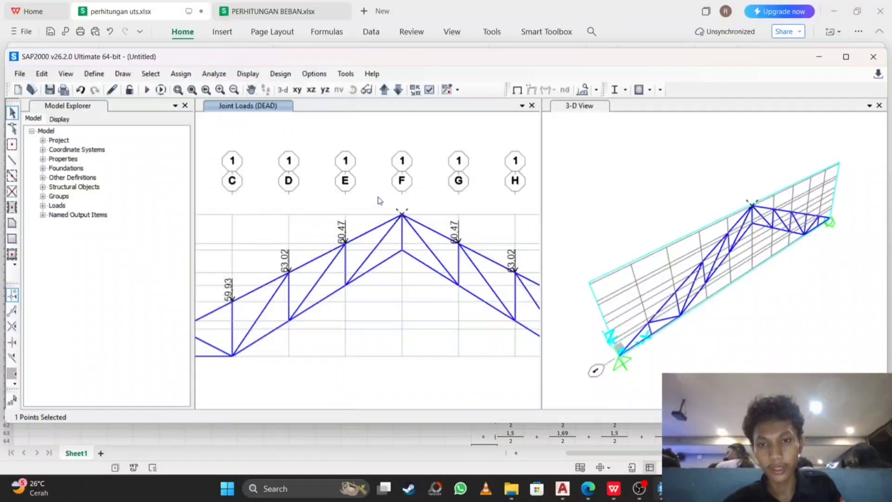
pyautogui.click(613, 488)
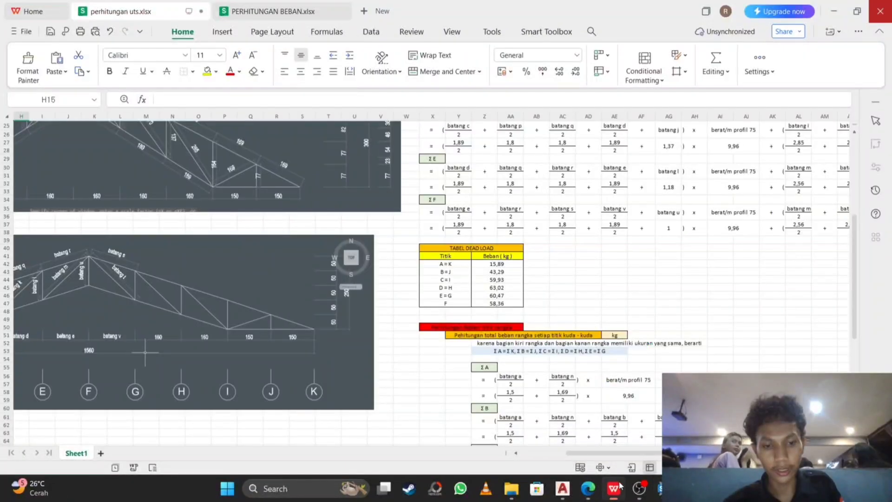
pyautogui.click(659, 489)
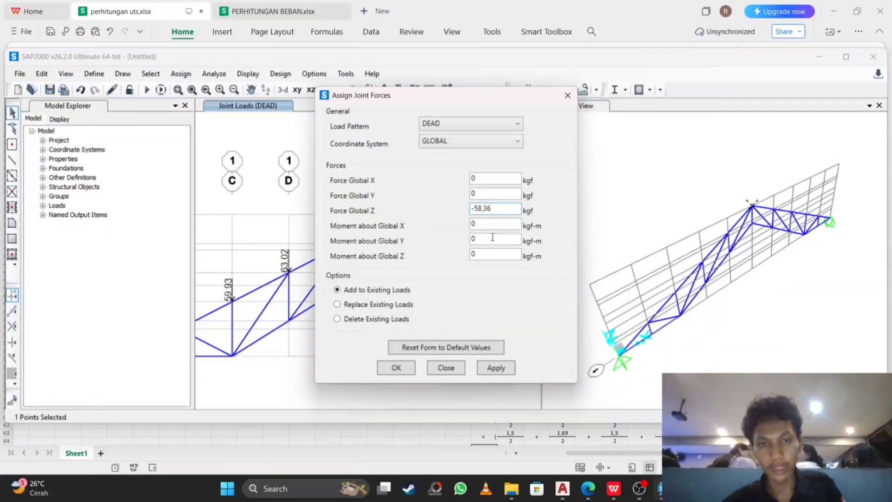
pyautogui.click(402, 368)
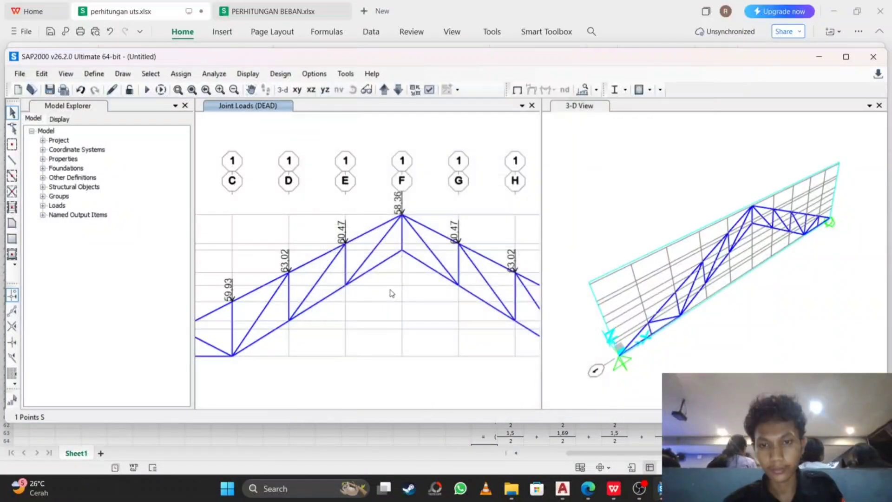
# Review the DEAD joint loads across the whole truss and accept the analysis options with all six degrees of freedom available.
pyautogui.scroll(-1, 395, 282)
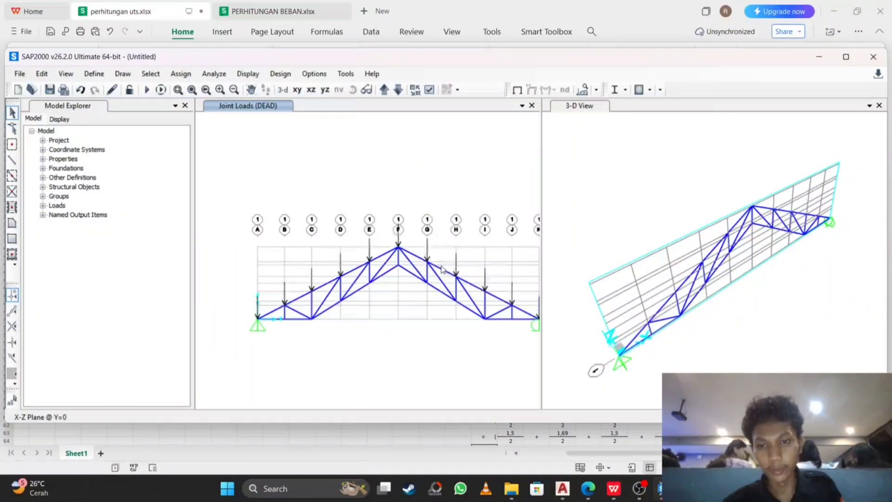
pyautogui.moveTo(442, 266); pyautogui.dragTo(403, 254, button='middle')
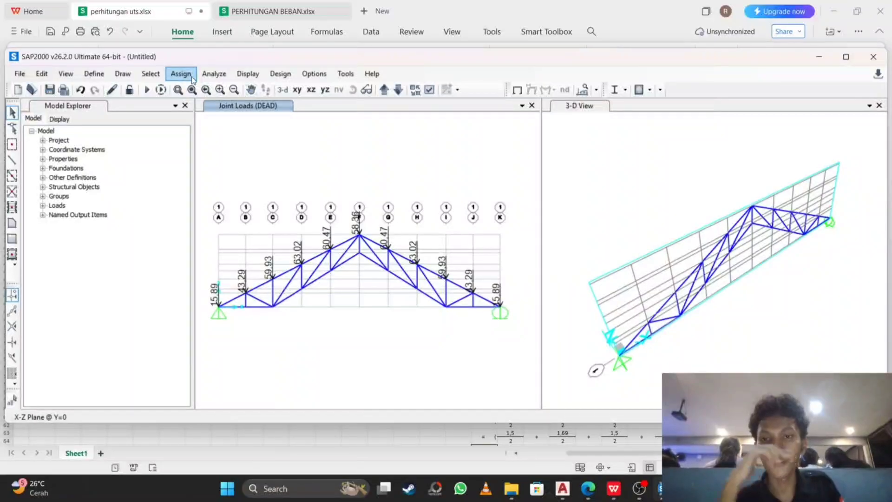
pyautogui.click(85, 76)
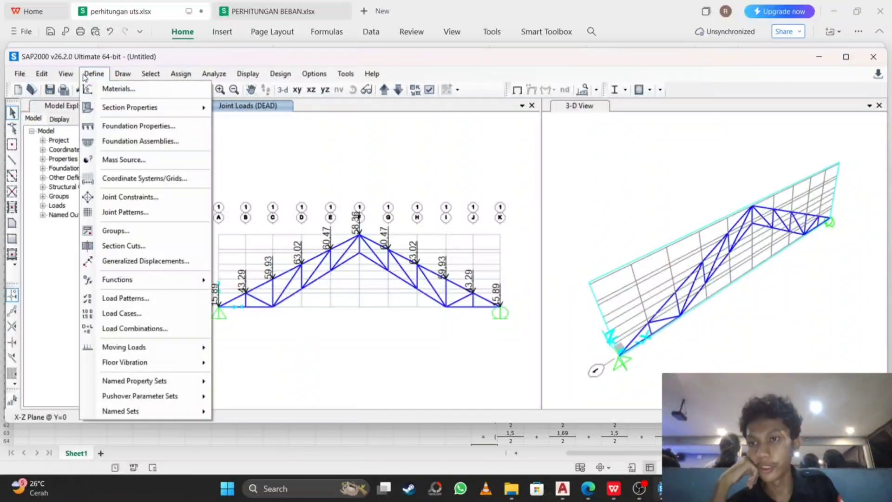
pyautogui.click(85, 76)
pyautogui.click(180, 74)
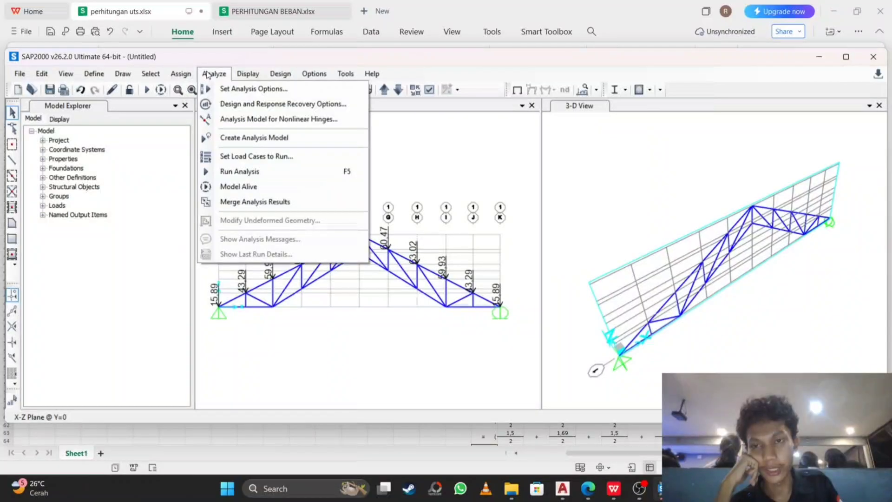
pyautogui.click(207, 75)
pyautogui.click(209, 74)
pyautogui.click(251, 88)
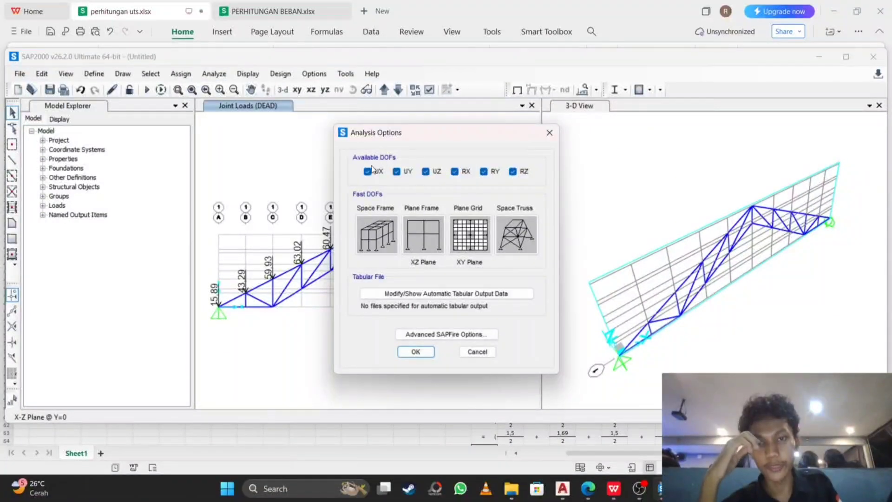
pyautogui.click(414, 351)
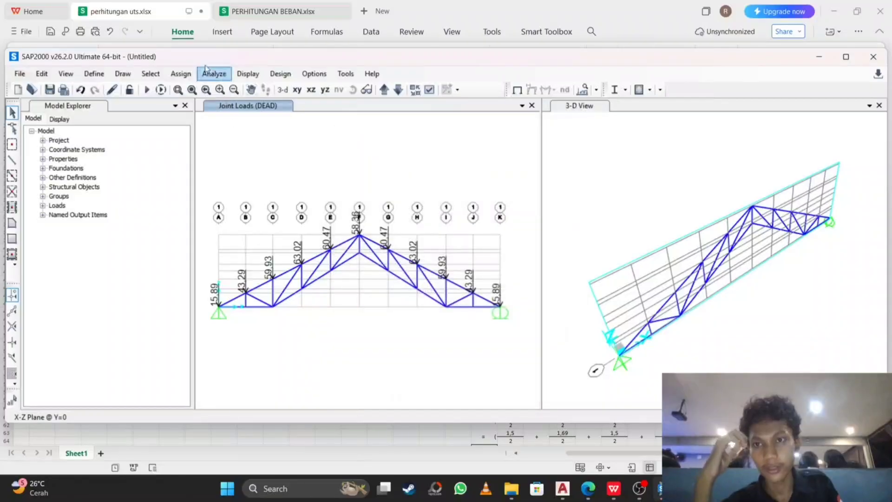
# Set the MODAL load case to Do Not Run, leaving the DEAD and live cases set to run.
pyautogui.click(214, 74)
pyautogui.click(243, 172)
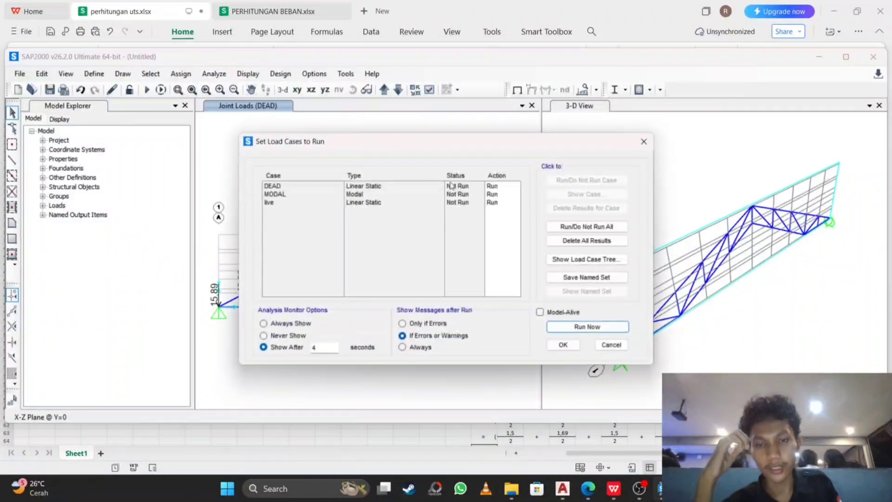
pyautogui.click(489, 196)
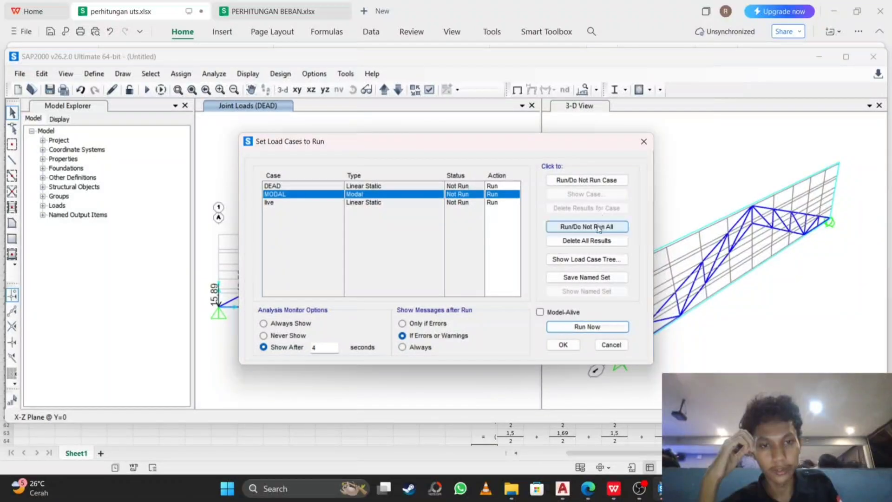
pyautogui.click(600, 181)
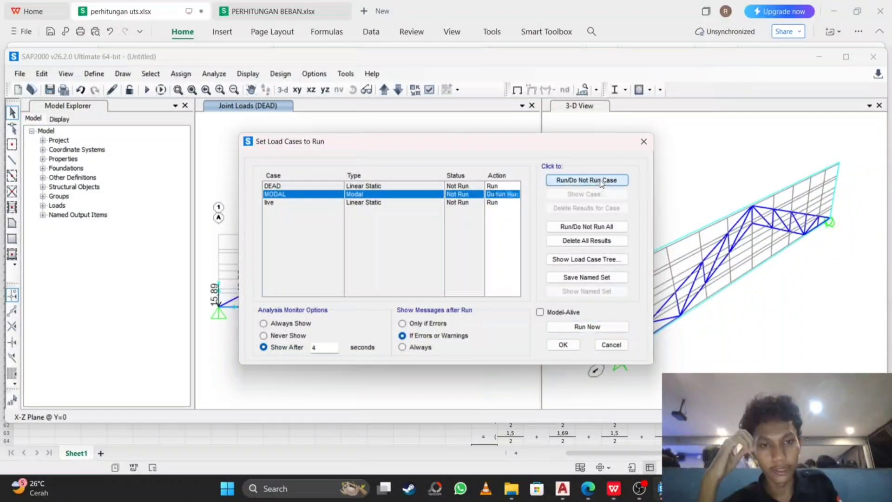
pyautogui.click(563, 345)
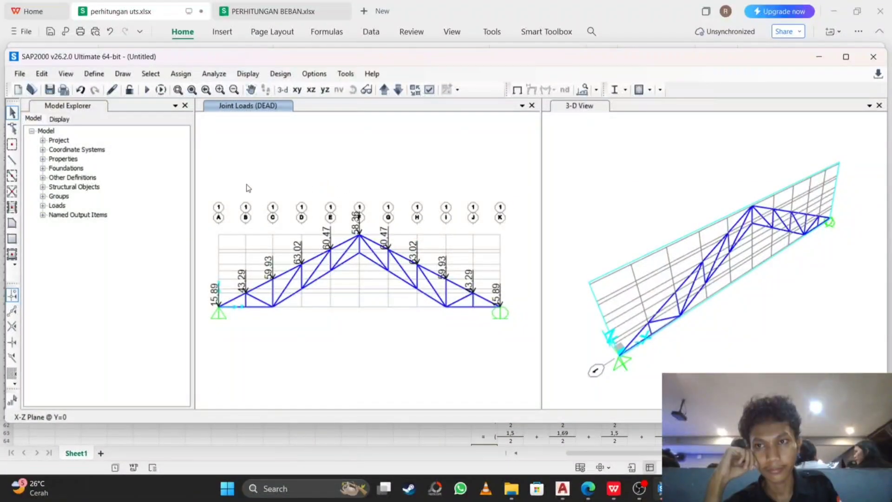
# Run the analysis of the DEAD and live cases, save the model in Documents as UTS 2.2, and dismiss the analysis messages.
pyautogui.scroll(-3, 282, 187)
pyautogui.scroll(3, 288, 187)
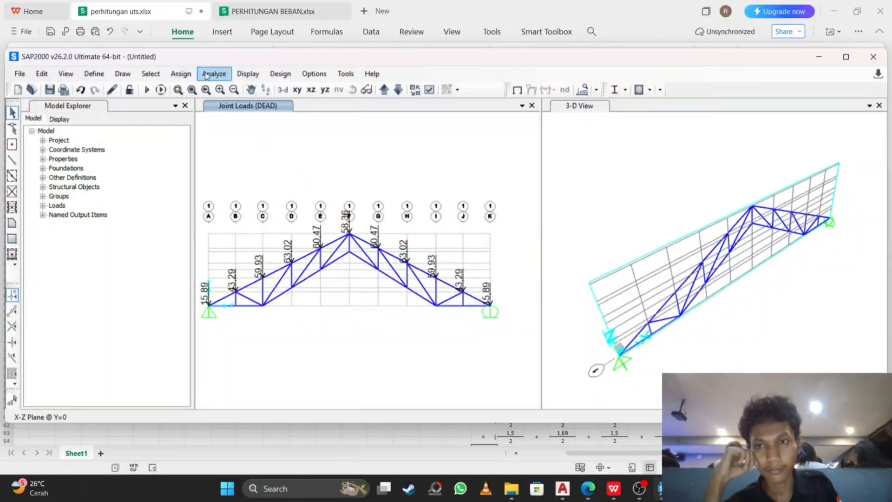
pyautogui.click(213, 74)
pyautogui.click(298, 177)
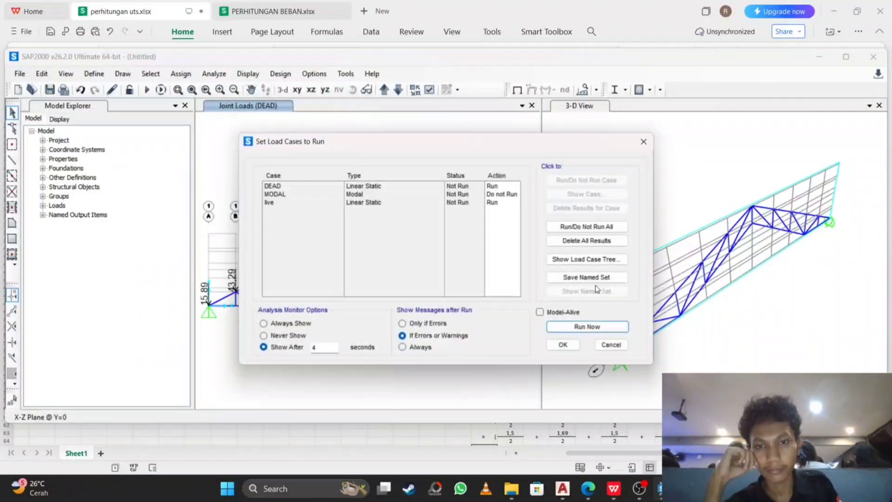
pyautogui.click(591, 327)
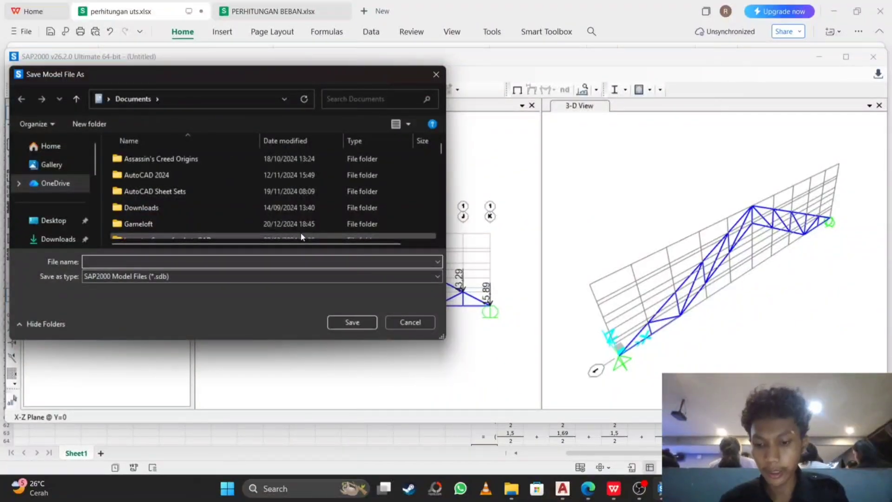
pyautogui.write('UTS ')
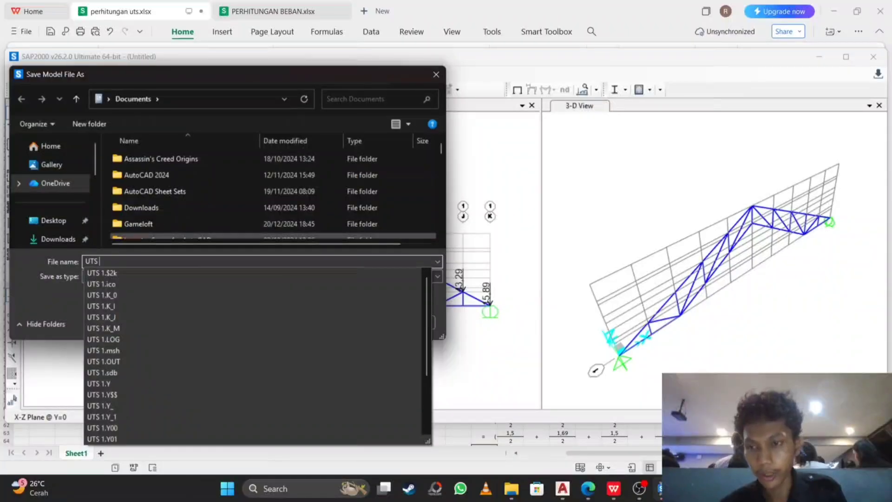
pyautogui.write('2')
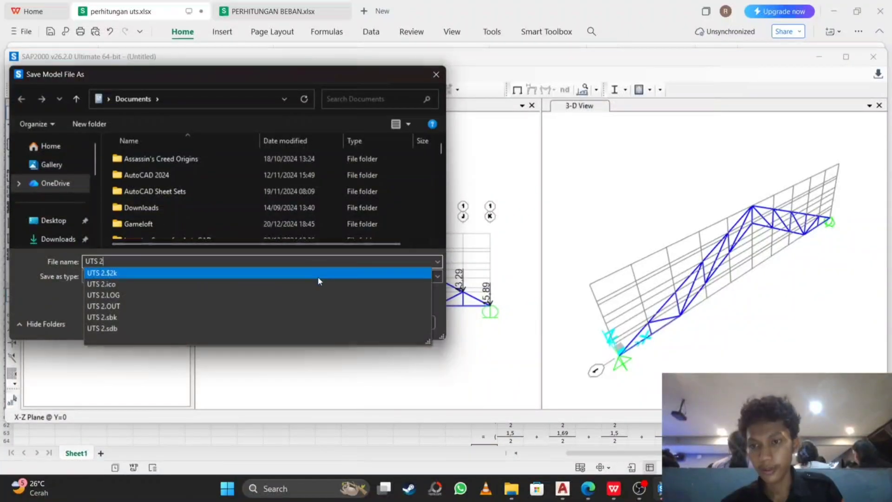
pyautogui.write('.2')
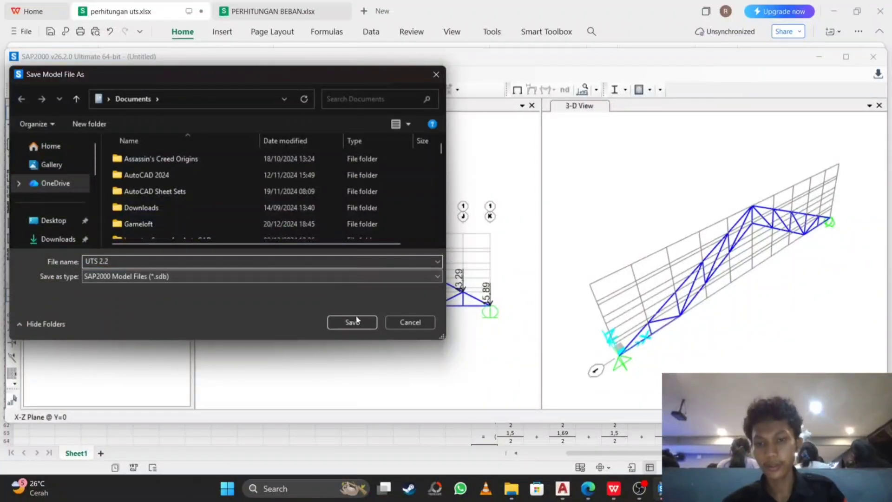
pyautogui.click(356, 320)
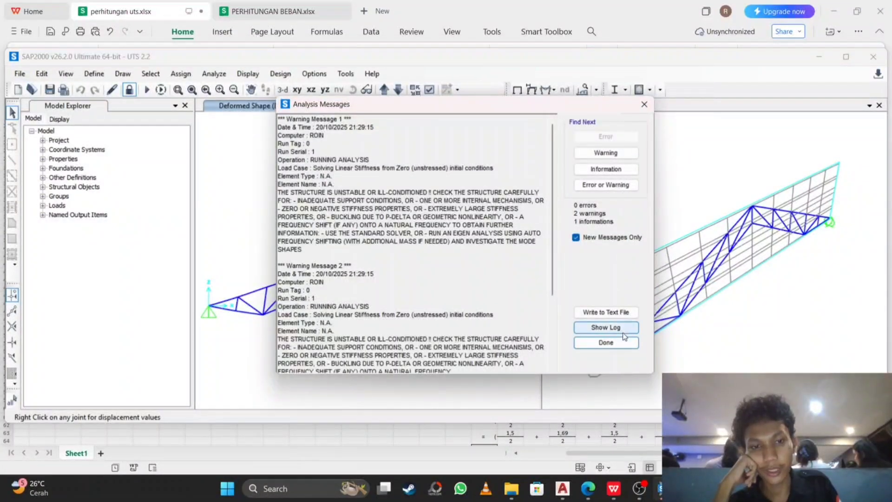
pyautogui.click(604, 340)
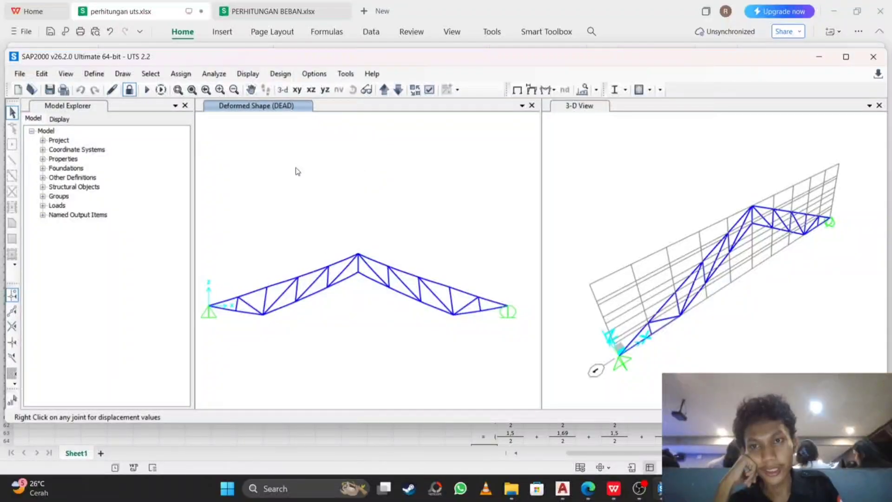
# Run the steel frame design check on the truss structure.
pyautogui.click(289, 78)
pyautogui.moveTo(323, 92)
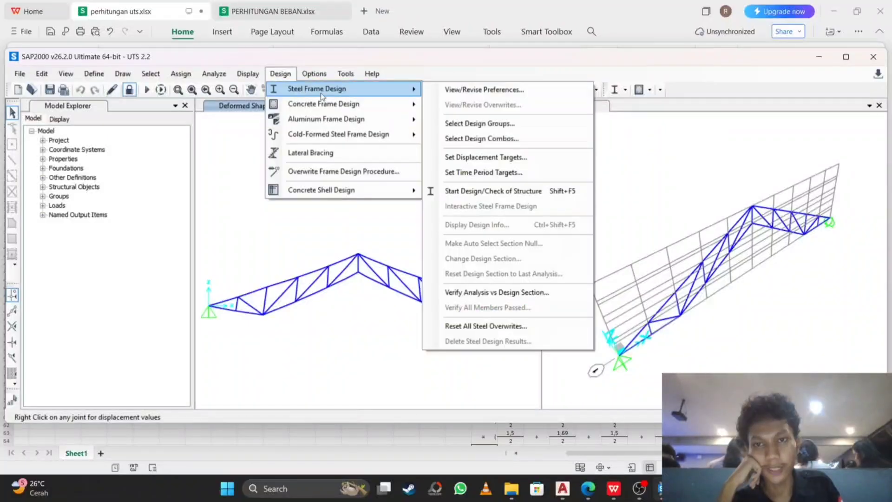
pyautogui.click(514, 191)
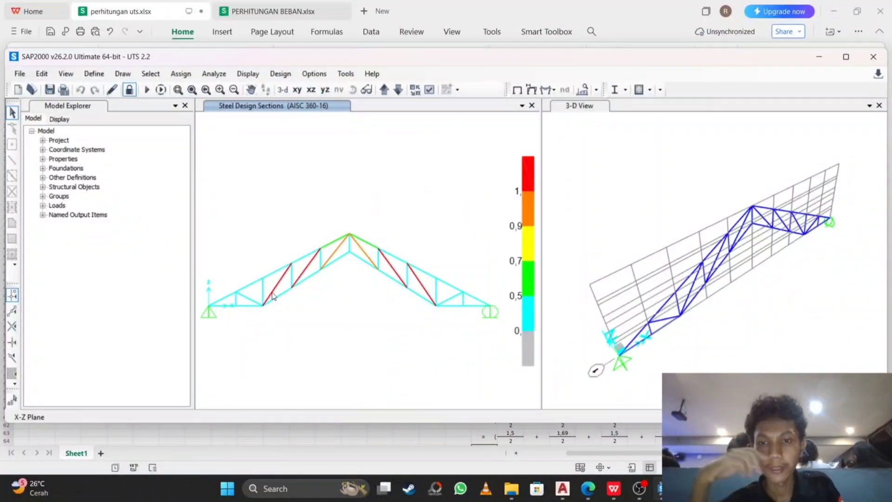
# Examine the section labels and stress-ratio colours of the chords, verticals and diagonals along the whole truss against the colour scale.
pyautogui.scroll(2, 279, 295)
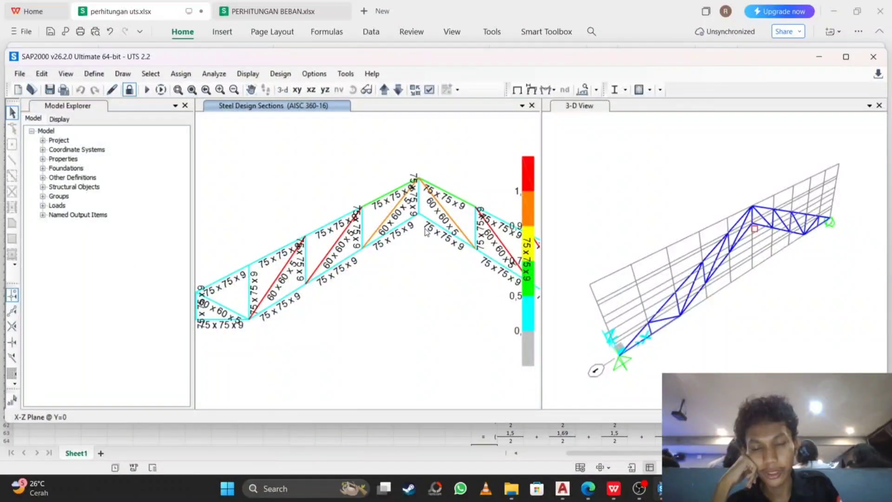
pyautogui.moveTo(392, 230); pyautogui.dragTo(376, 234, button='middle')
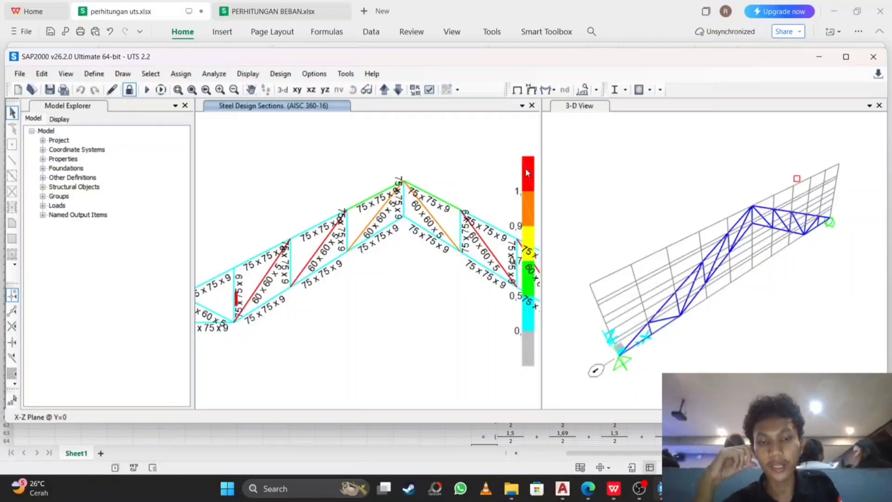
pyautogui.scroll(-3, 427, 326)
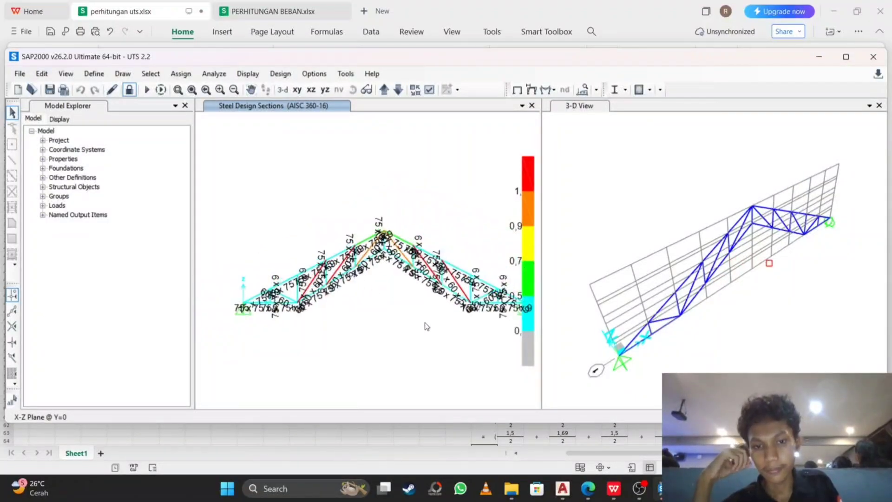
pyautogui.scroll(-3, 463, 188)
pyautogui.scroll(3, 455, 261)
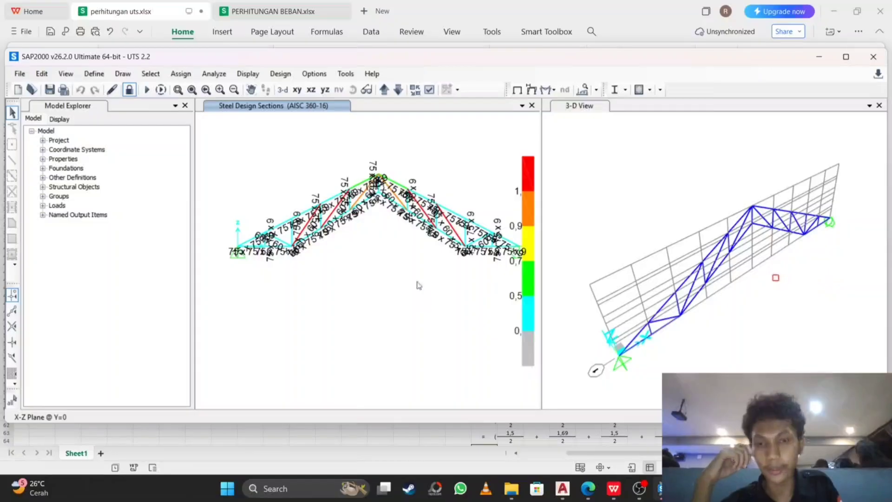
pyautogui.moveTo(402, 245); pyautogui.dragTo(401, 282, button='middle')
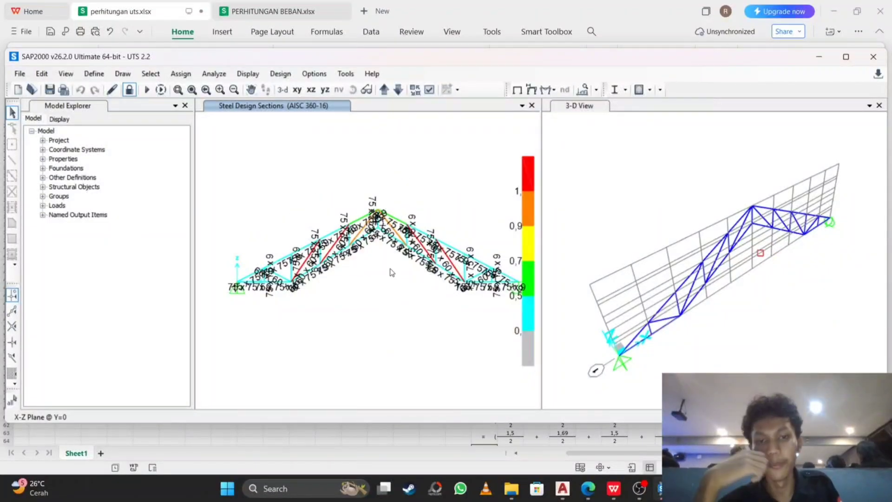
pyautogui.scroll(4, 390, 272)
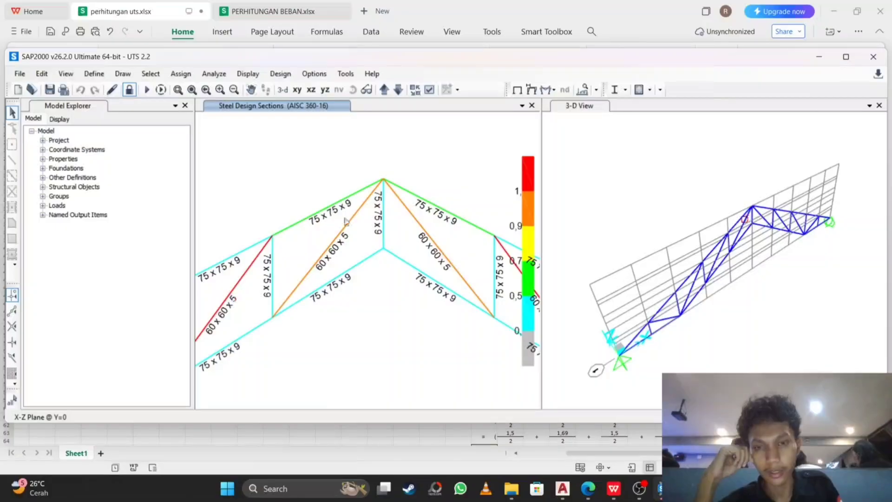
pyautogui.scroll(-2, 289, 272)
pyautogui.moveTo(259, 290); pyautogui.dragTo(346, 268, button='middle')
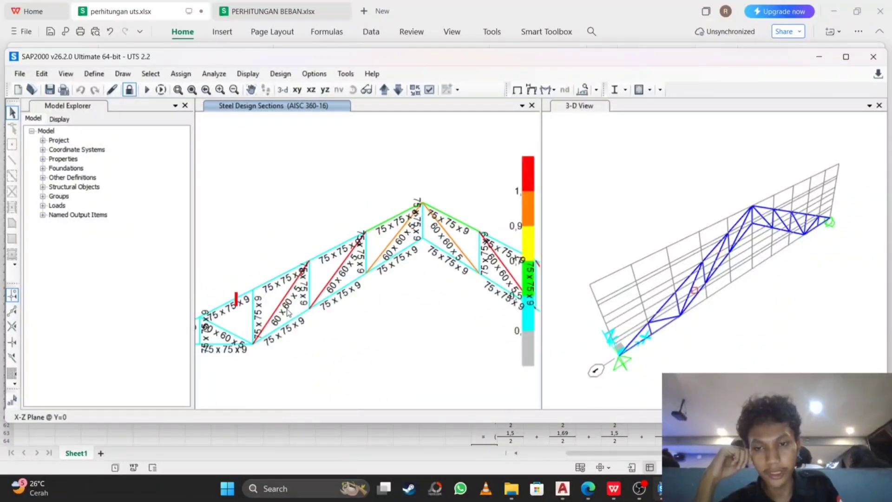
pyautogui.scroll(-2, 420, 274)
pyautogui.moveTo(436, 279); pyautogui.dragTo(327, 258, button='middle')
pyautogui.scroll(3, 315, 265)
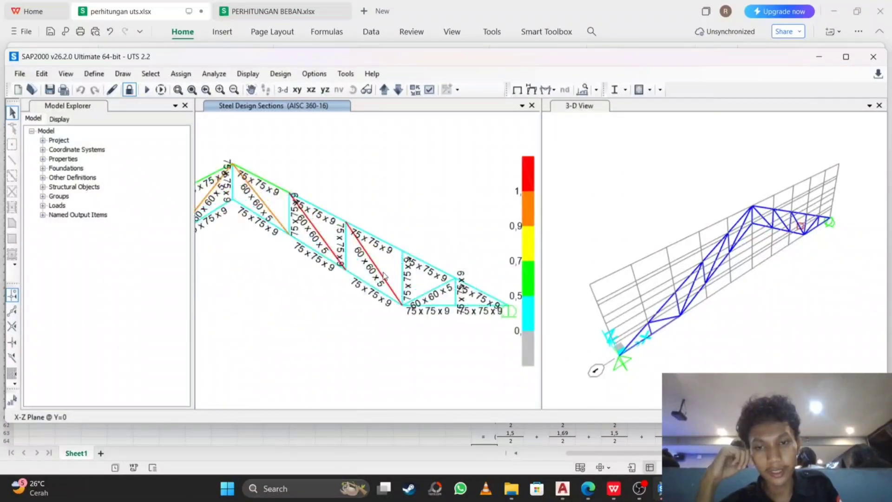
pyautogui.scroll(-3, 315, 265)
pyautogui.scroll(2, 325, 274)
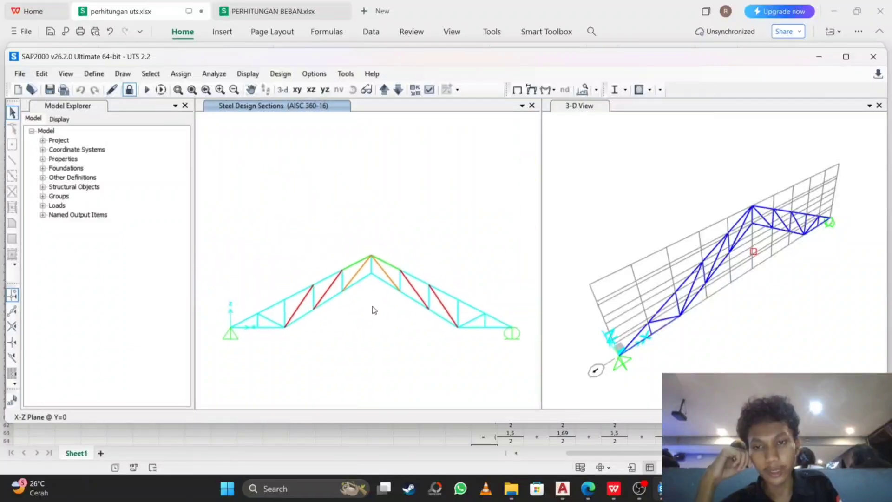
pyautogui.scroll(3, 341, 283)
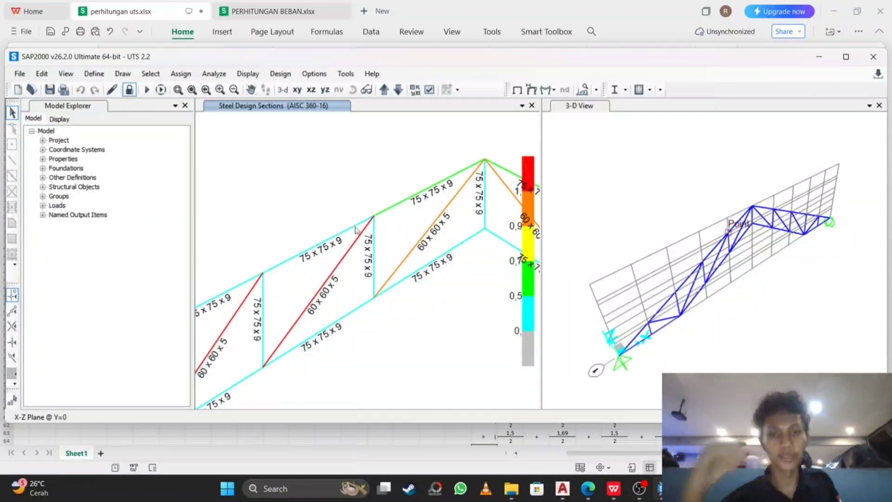
pyautogui.scroll(-4, 388, 247)
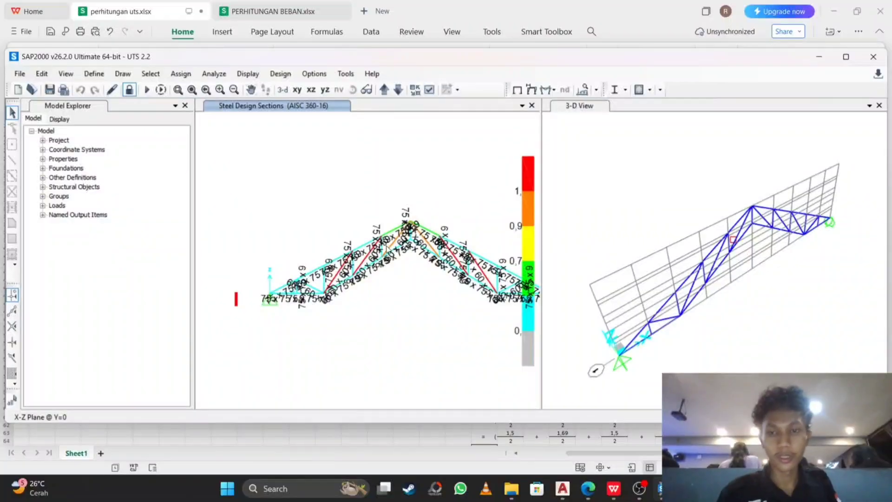
pyautogui.scroll(4, 416, 247)
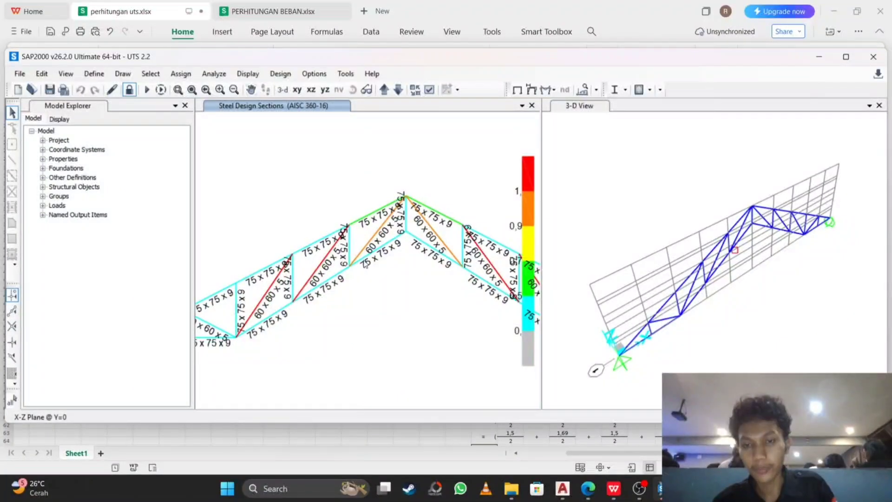
pyautogui.scroll(-3, 324, 267)
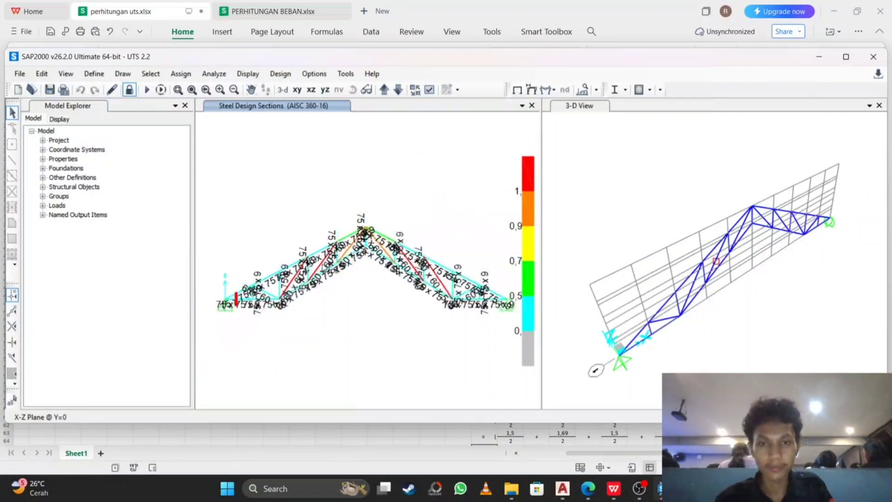
pyautogui.scroll(3, 324, 265)
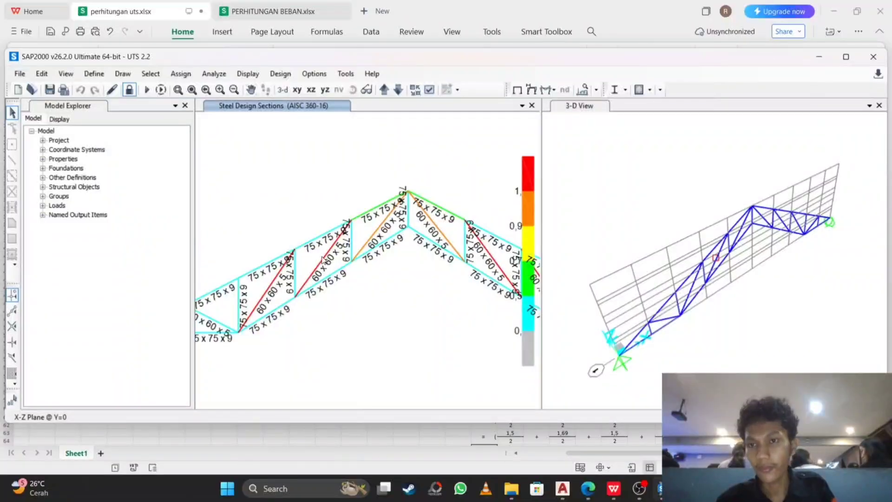
pyautogui.scroll(-3, 323, 258)
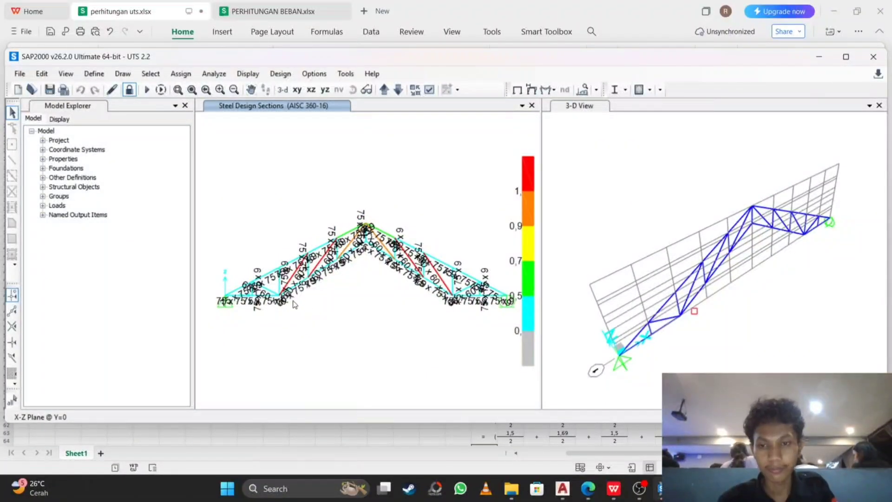
# Unlock the truss model and accept the deletion of its analysis results.
pyautogui.scroll(2, 293, 302)
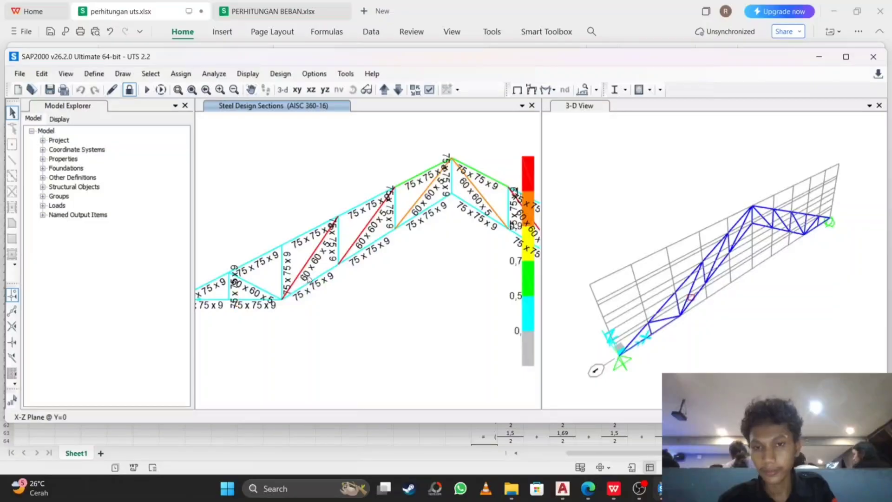
pyautogui.scroll(-2, 324, 269)
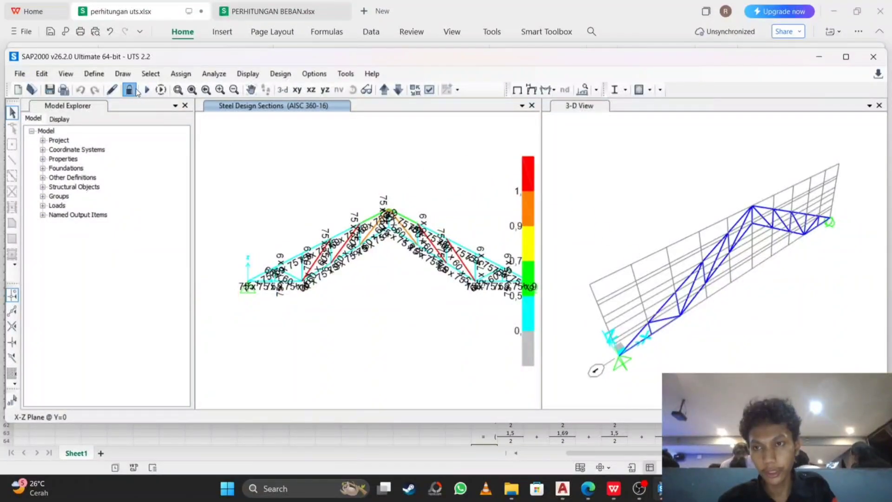
pyautogui.click(131, 90)
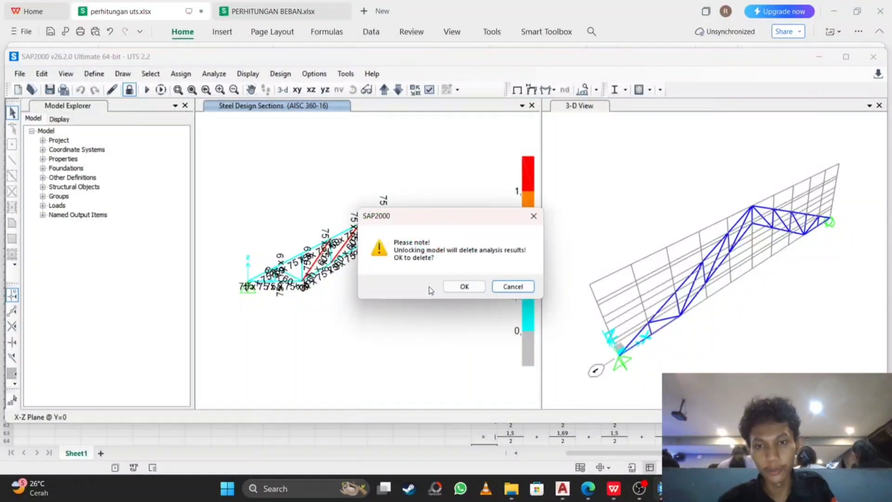
pyautogui.click(457, 284)
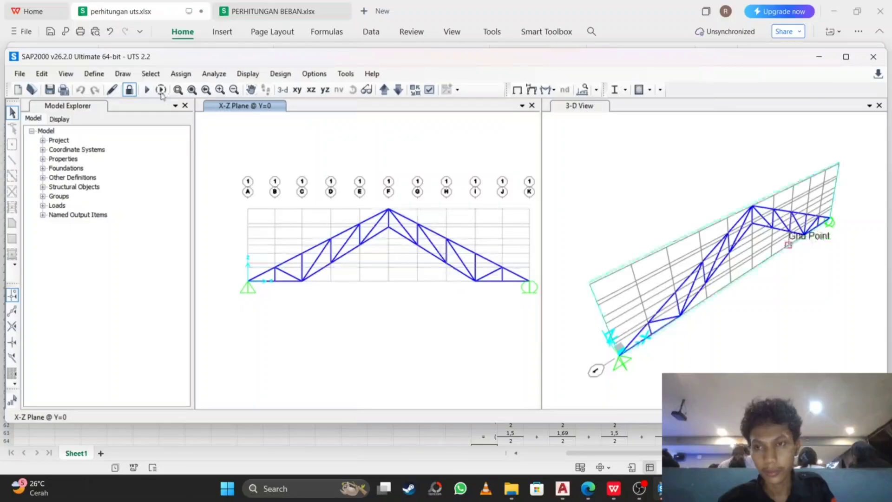
# Add a new steel material for the United States region with standard ASTM A992, Grade 50.
pyautogui.click(97, 75)
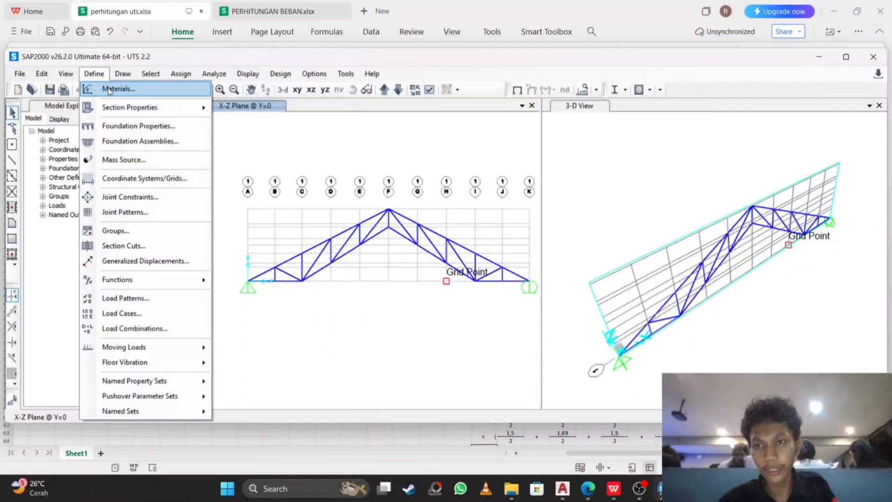
pyautogui.click(109, 88)
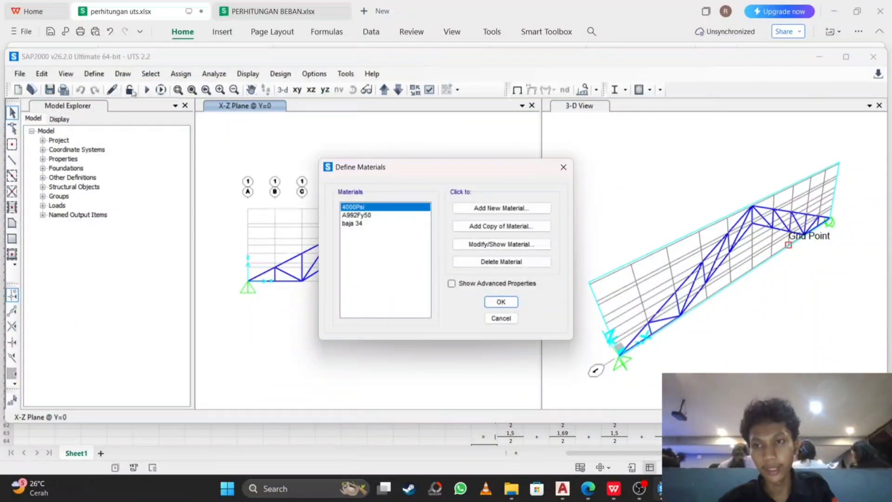
pyautogui.click(505, 211)
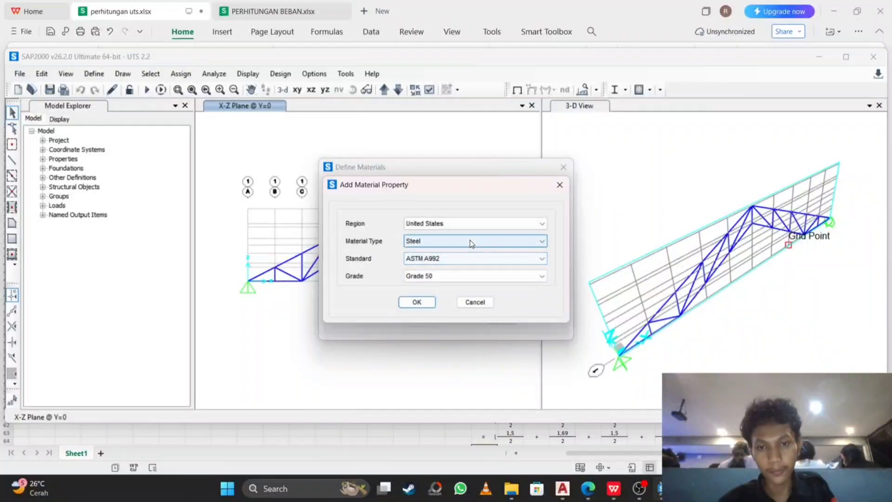
pyautogui.click(416, 302)
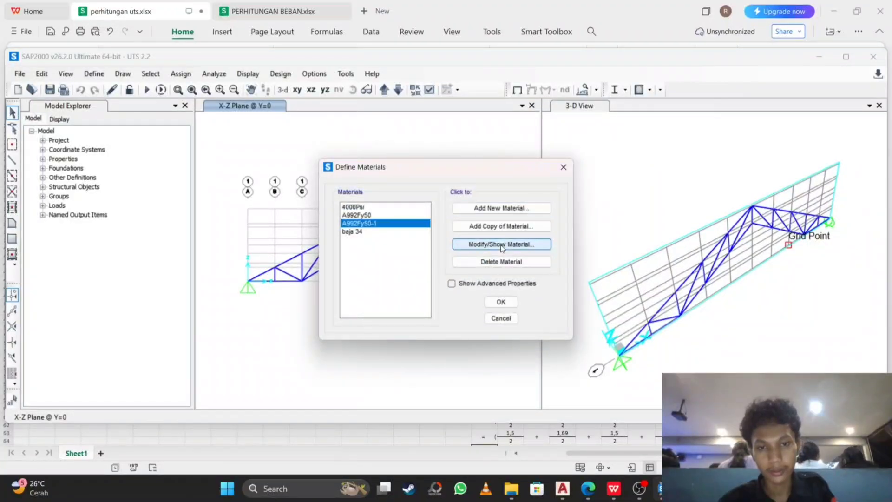
# Name the new steel material BAJA 41.
pyautogui.click(508, 111)
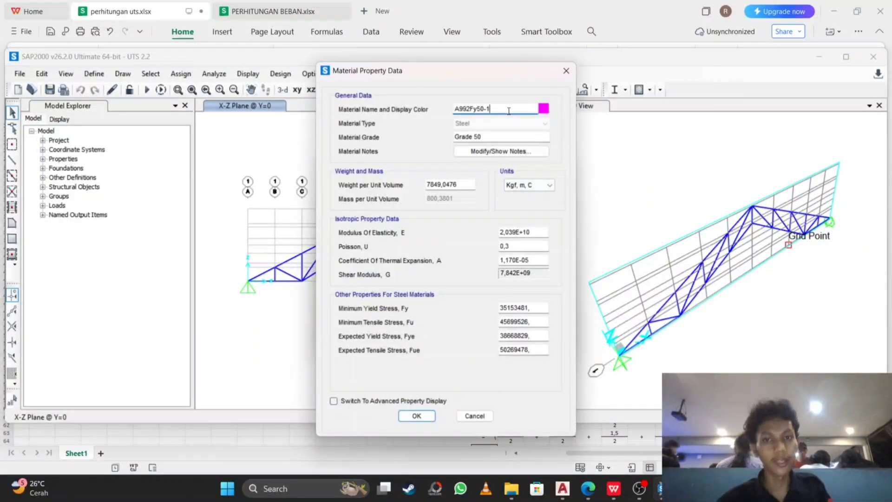
pyautogui.press('BackSpace')
pyautogui.press('BackSpace')
pyautogui.press('BackSpace')
pyautogui.press('BackSpace')
pyautogui.press('BackSpace')
pyautogui.press('BackSpace')
pyautogui.press('BackSpace')
pyautogui.press('BackSpace')
pyautogui.press('BackSpace')
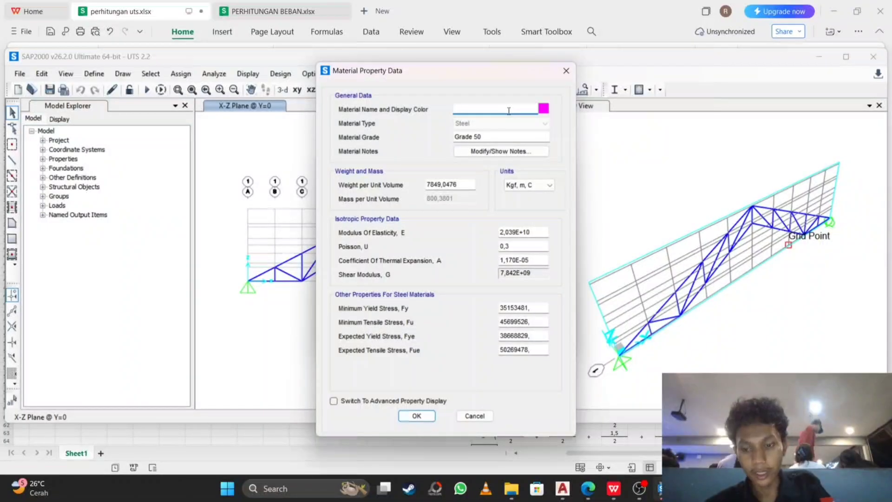
pyautogui.write('BAJA 4')
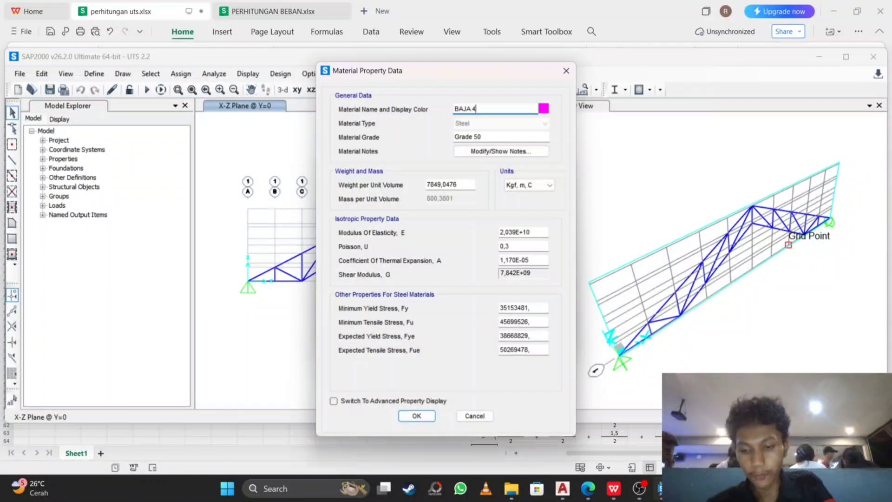
pyautogui.write('1')
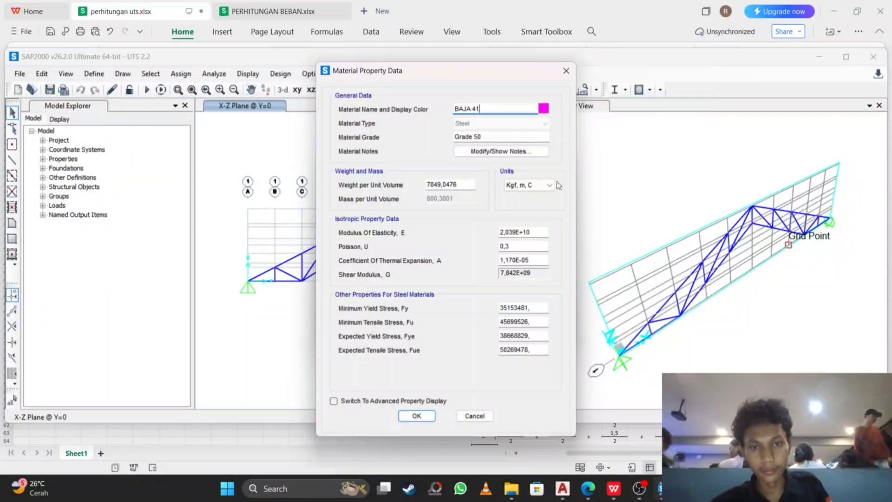
# Set the weight per unit volume of BAJA 41 to 7850 in Kgf, m, C units.
pyautogui.click(462, 186)
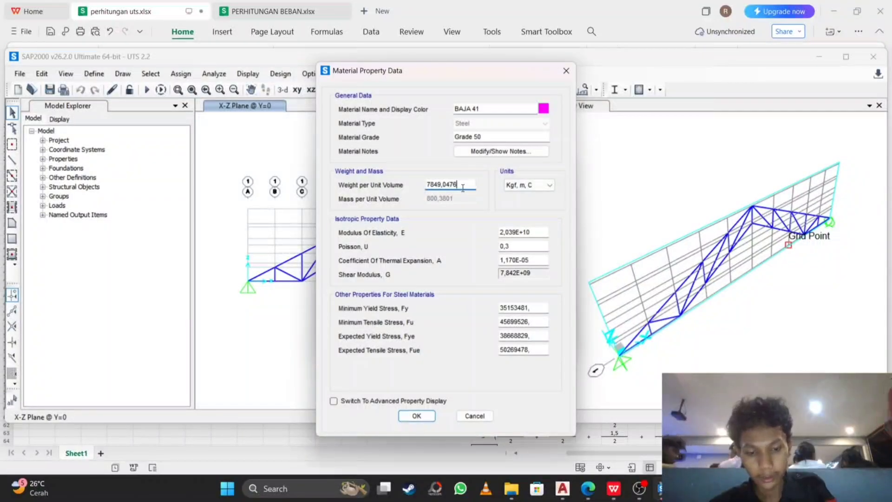
pyautogui.press('BackSpace')
pyautogui.press('BackSpace')
pyautogui.press('BackSpace')
pyautogui.press('BackSpace')
pyautogui.press('BackSpace')
pyautogui.press('BackSpace')
pyautogui.press('BackSpace')
pyautogui.write('50')
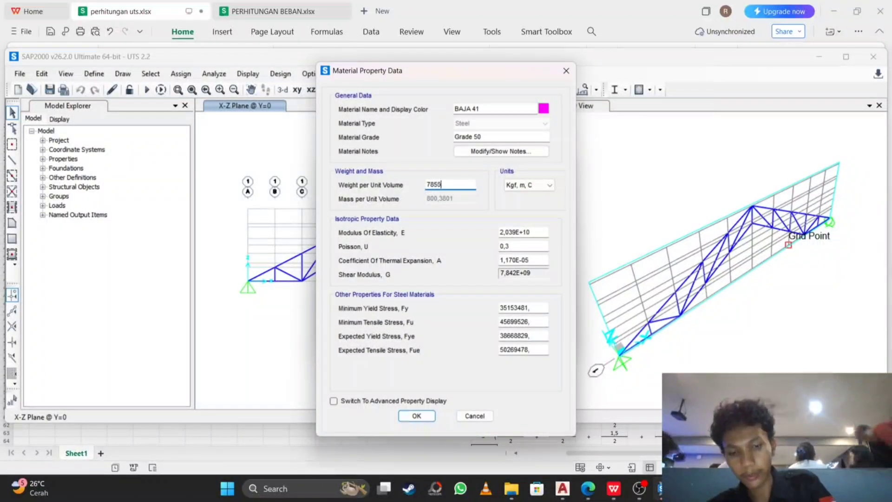
# Switch the material units to N, mm, C and set the modulus of elasticity to 200000.
pyautogui.click(530, 185)
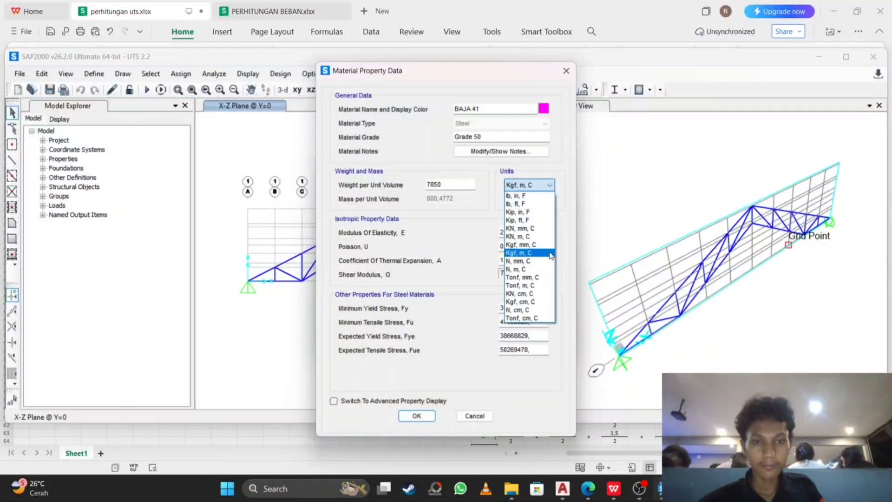
pyautogui.click(525, 253)
pyautogui.click(534, 186)
pyautogui.click(524, 245)
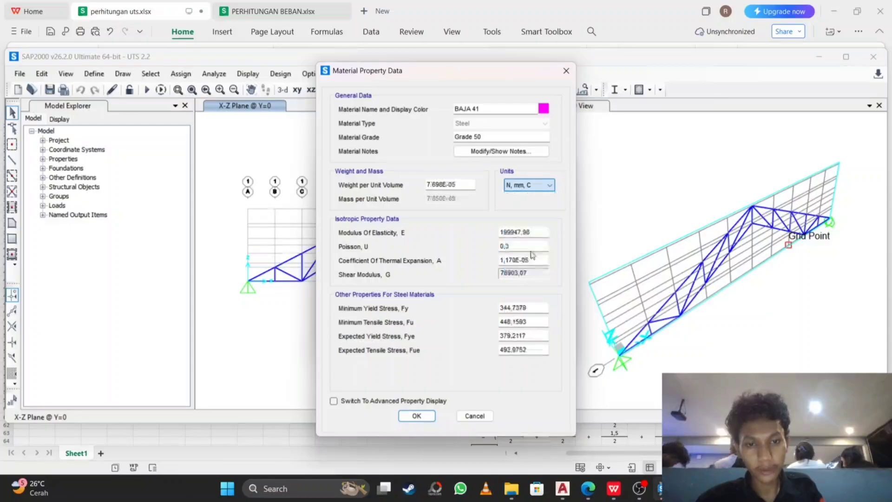
pyautogui.click(533, 231)
pyautogui.press('BackSpace')
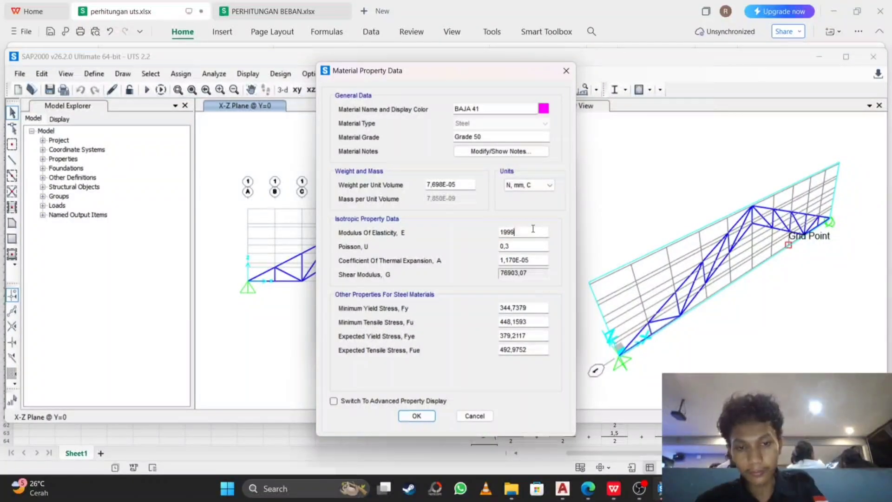
pyautogui.press('BackSpace')
pyautogui.press('BackSpace')
pyautogui.press('BackSpace')
pyautogui.press('BackSpace')
pyautogui.write('200000')
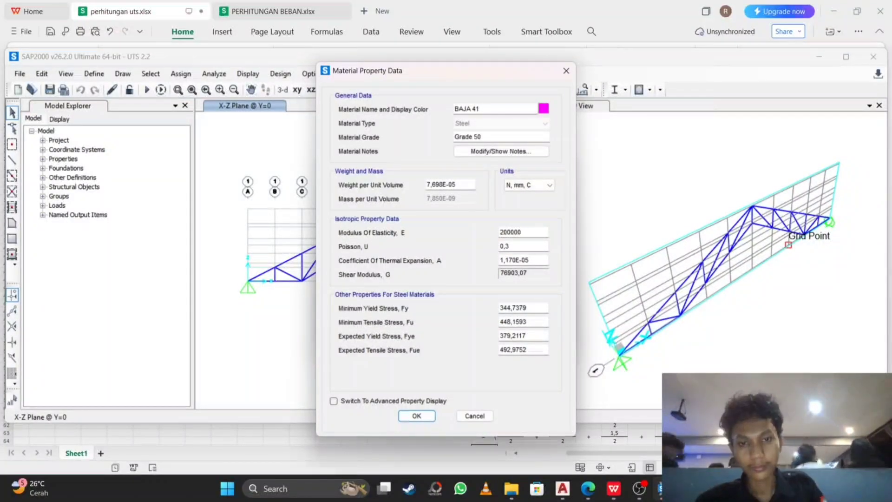
# Set the minimum yield stress Fy to 250 and the minimum tensile stress Fu to 410.
pyautogui.click(536, 306)
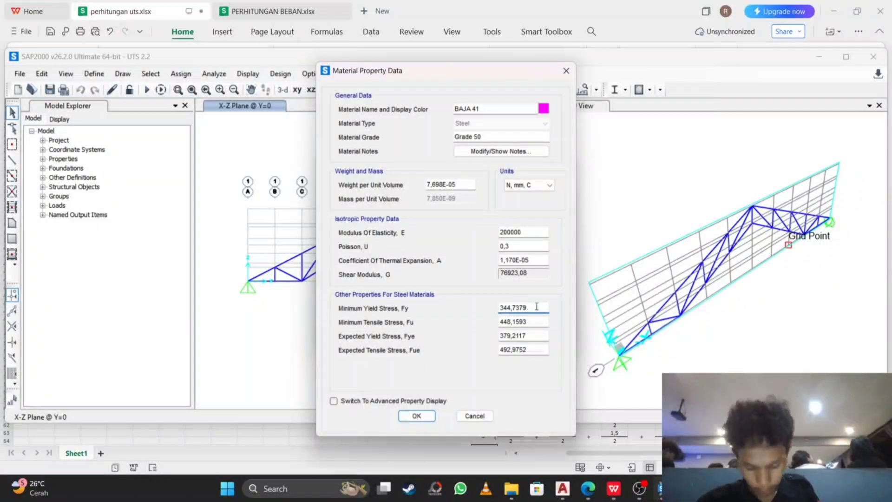
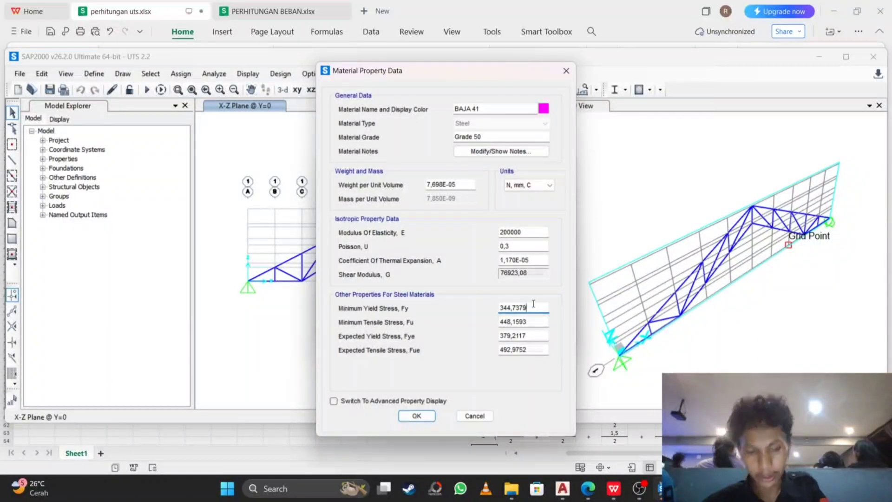
pyautogui.press('BackSpace')
pyautogui.press('BackSpace')
pyautogui.press('BackSpace')
pyautogui.press('BackSpace')
pyautogui.press('BackSpace')
pyautogui.press('BackSpace')
pyautogui.press('BackSpace')
pyautogui.write('250')
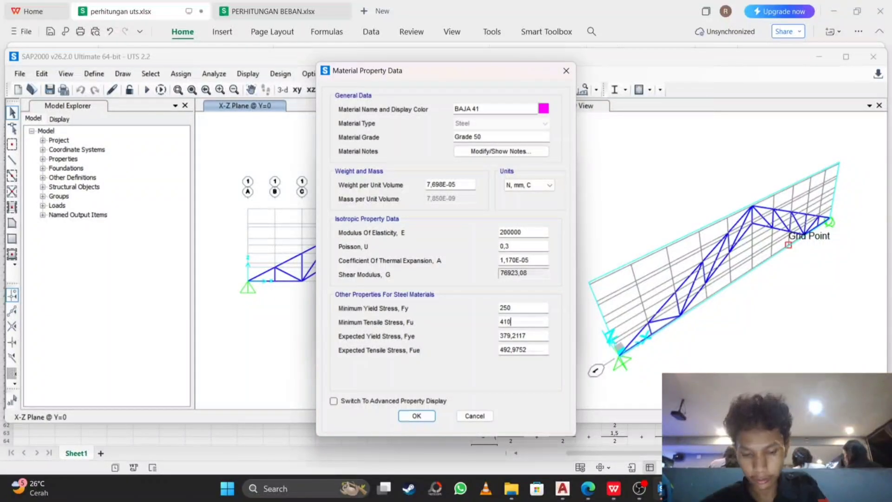
# Set the expected yield stress Fye to 250 and expected tensile stress Fue to 410, and accept the BAJA 41 material definition.
pyautogui.click(533, 335)
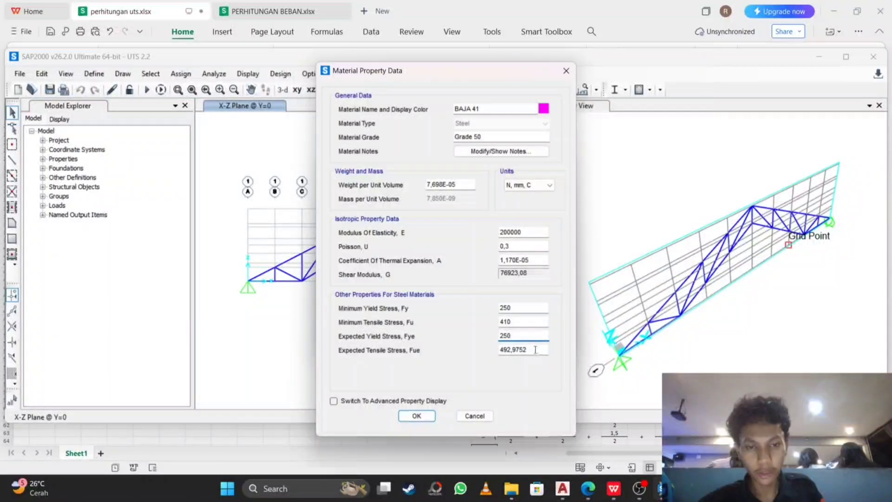
pyautogui.click(535, 349)
pyautogui.press('BackSpace')
pyautogui.press('BackSpace')
pyautogui.press('BackSpace')
pyautogui.press('BackSpace')
pyautogui.press('BackSpace')
pyautogui.press('BackSpace')
pyautogui.press('BackSpace')
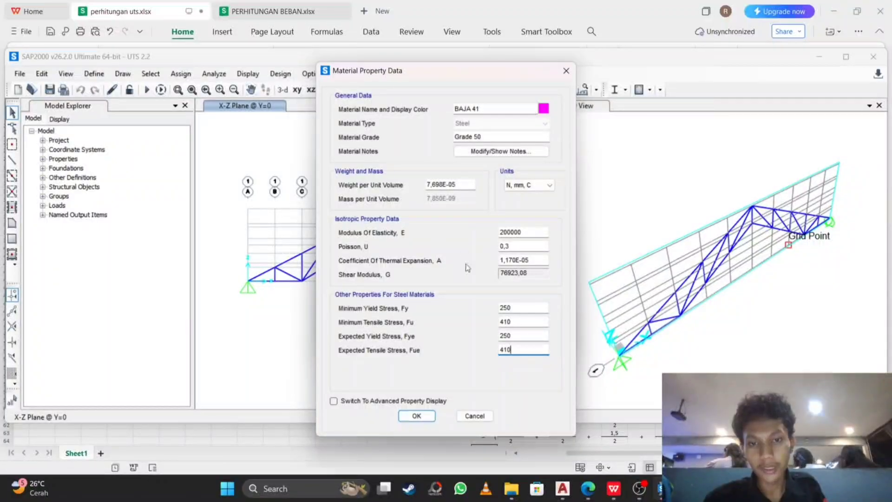
pyautogui.click(433, 416)
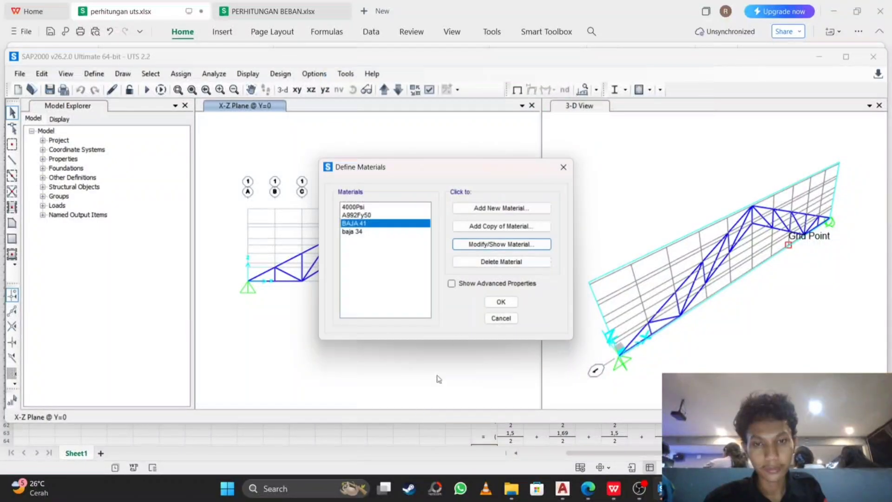
pyautogui.click(501, 301)
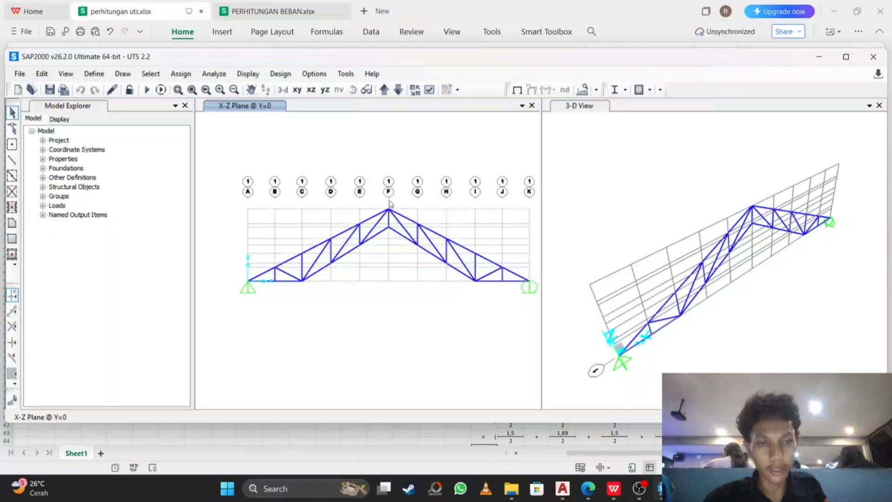
# Change the material of the 60 x 60 x 5 angle section to BAJA 41.
pyautogui.click(94, 74)
pyautogui.moveTo(128, 109)
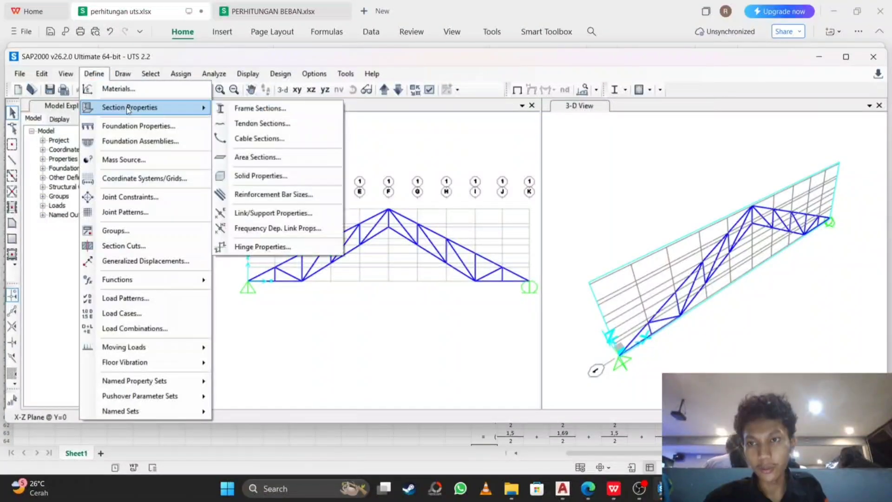
pyautogui.click(257, 107)
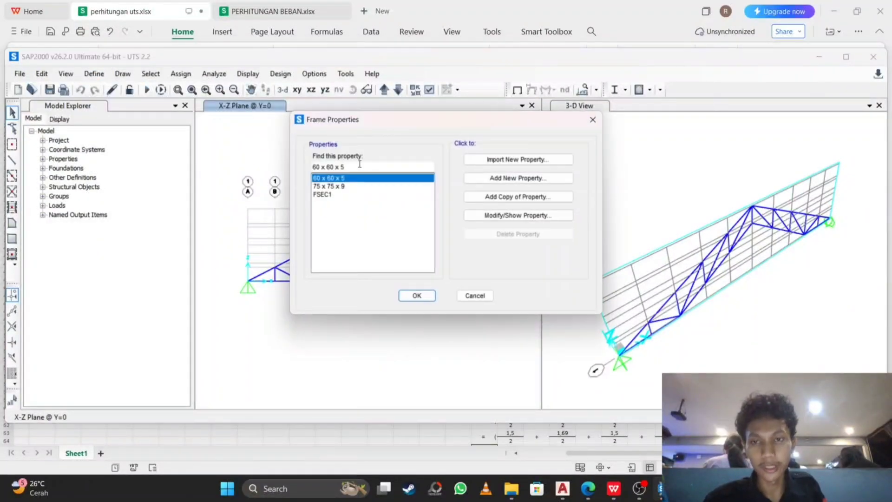
pyautogui.click(528, 217)
pyautogui.click(329, 330)
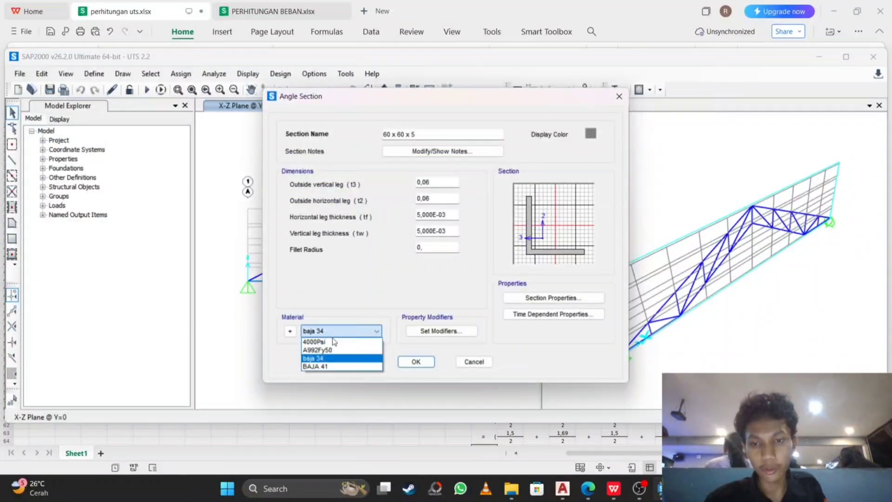
pyautogui.click(334, 366)
pyautogui.click(415, 361)
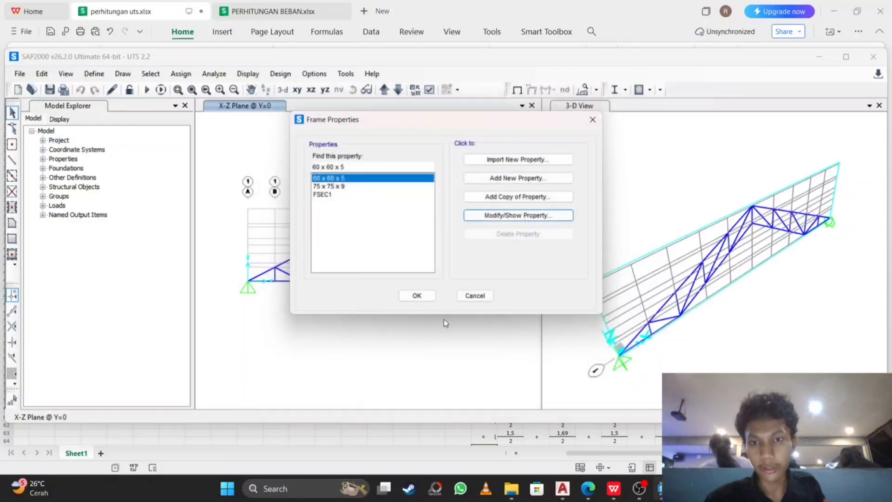
pyautogui.click(415, 295)
# Rerun the truss analysis with the updated diagonal section material.
pyautogui.click(213, 74)
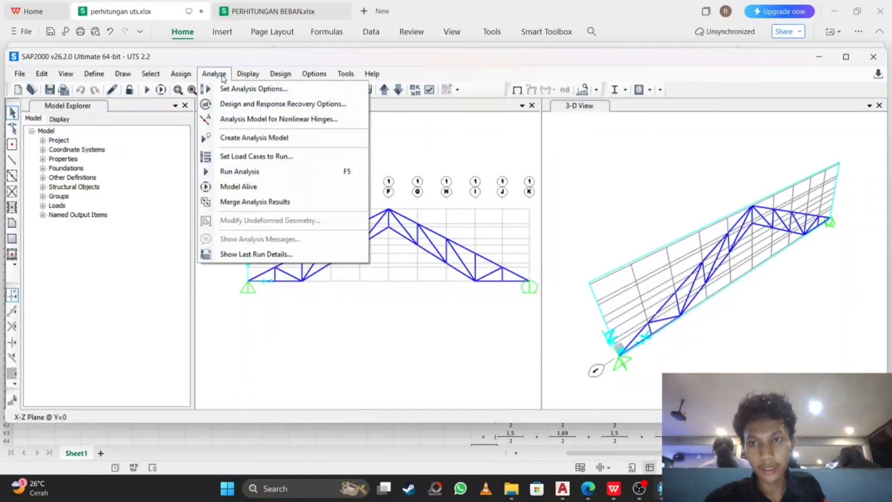
pyautogui.click(253, 171)
pyautogui.click(584, 325)
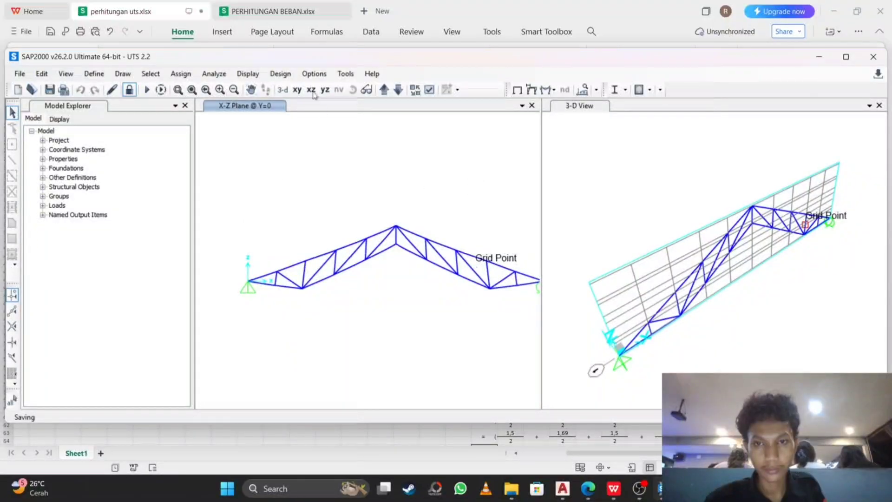
pyautogui.click(606, 342)
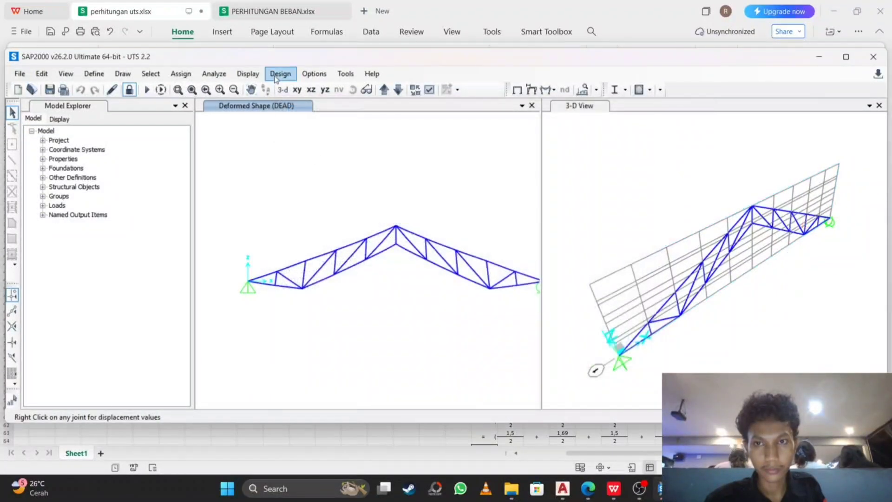
# Run the steel frame design check again and inspect the stress-ratio colours of the 60 x 60 x 5 diagonals.
pyautogui.click(280, 74)
pyautogui.moveTo(316, 88)
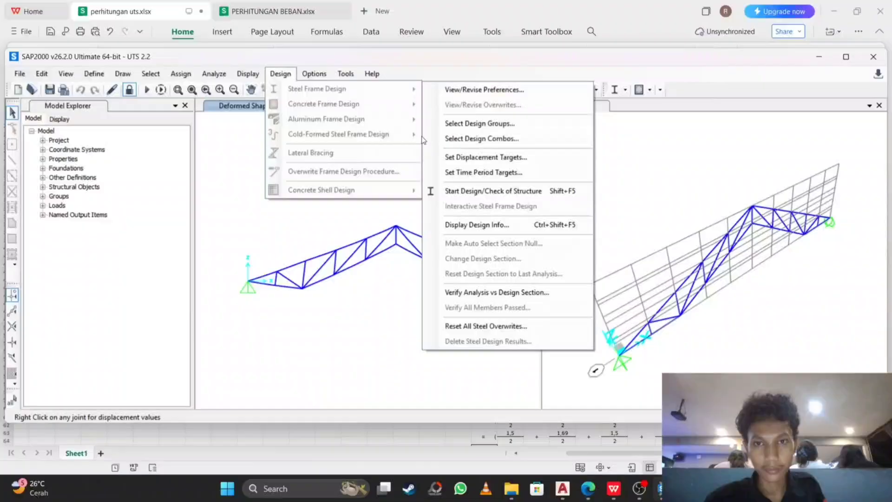
pyautogui.click(483, 191)
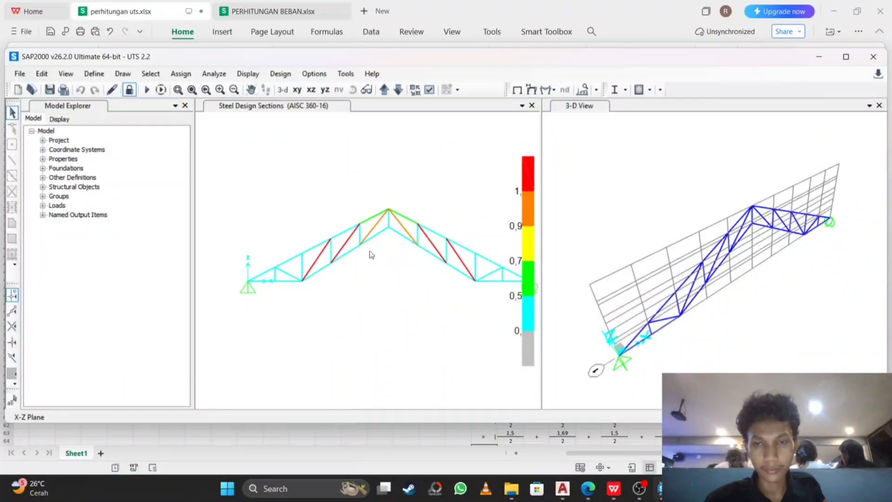
pyautogui.scroll(4, 327, 251)
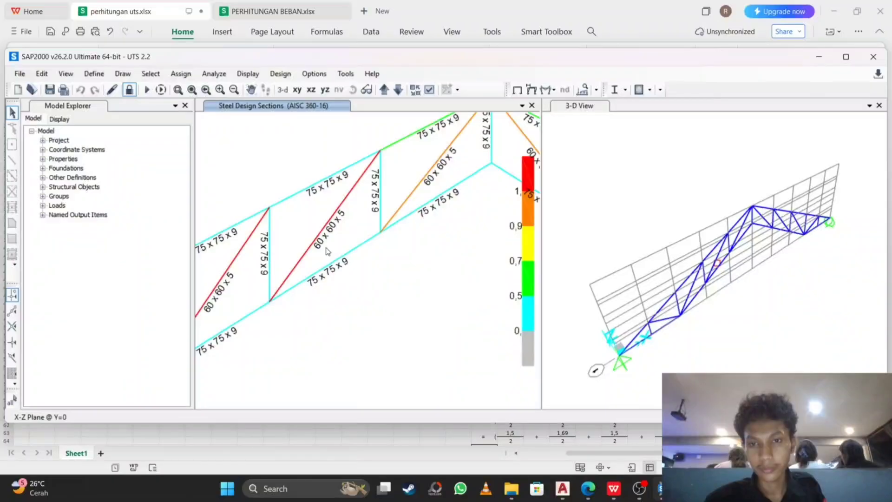
# Review the stress-ratio colours on both slopes of the truss and unlock the analysed model for editing.
pyautogui.scroll(-3, 307, 230)
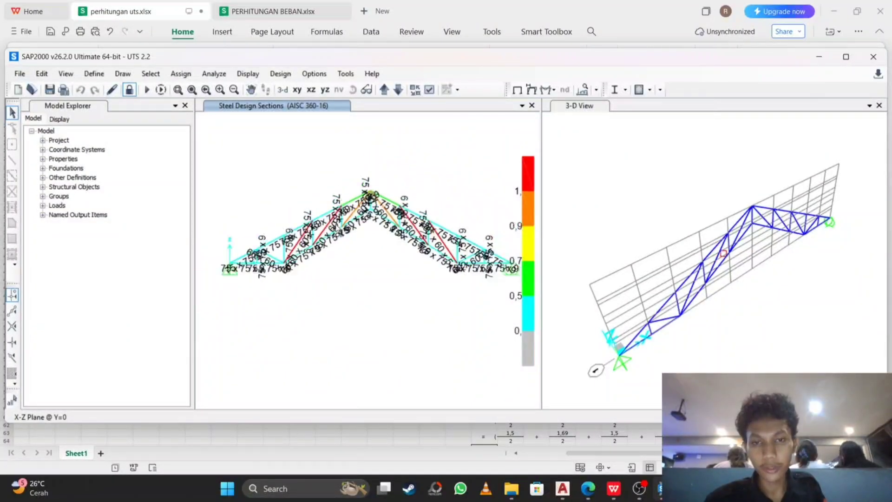
pyautogui.scroll(-1, 333, 229)
pyautogui.scroll(2, 341, 240)
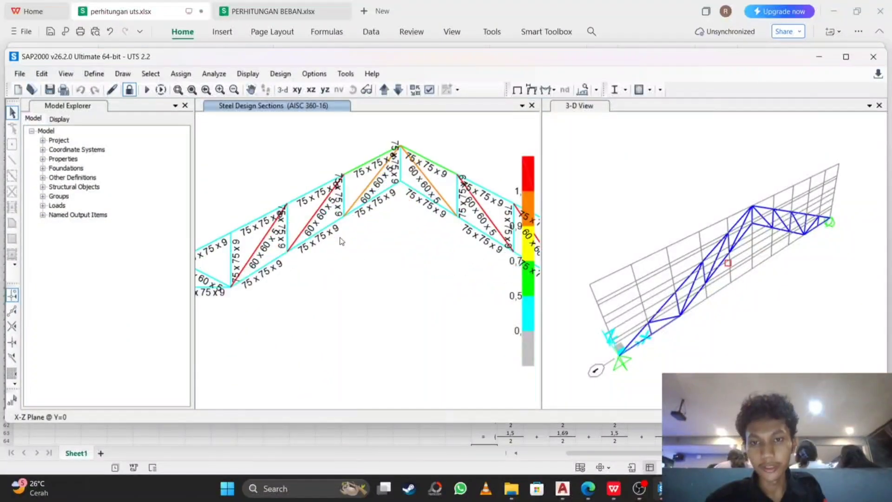
pyautogui.scroll(-3, 405, 176)
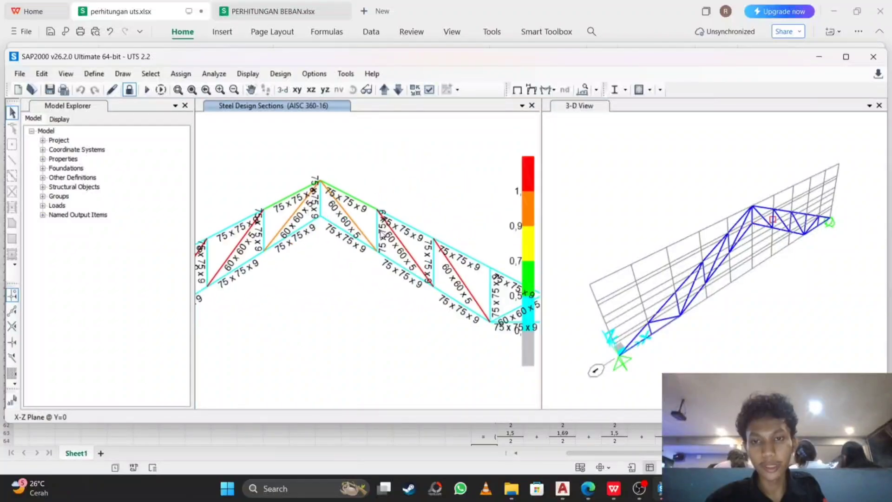
pyautogui.scroll(-3, 396, 185)
pyautogui.scroll(3, 390, 177)
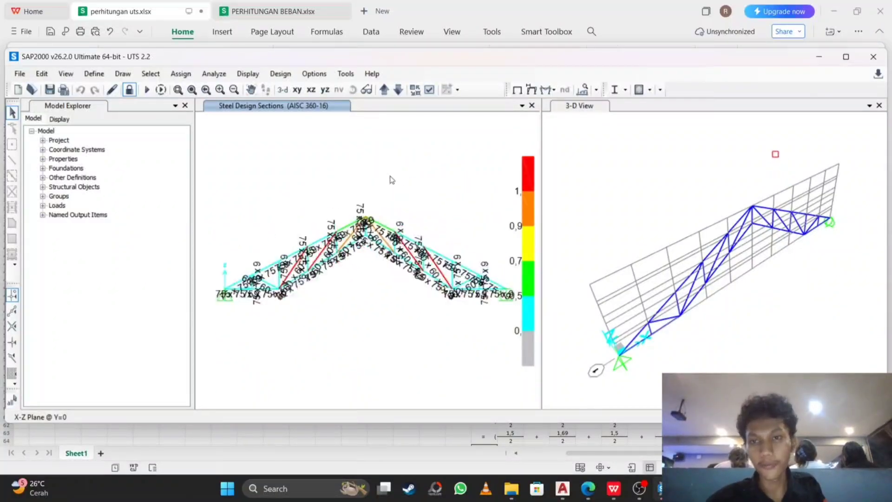
pyautogui.click(130, 89)
pyautogui.click(463, 286)
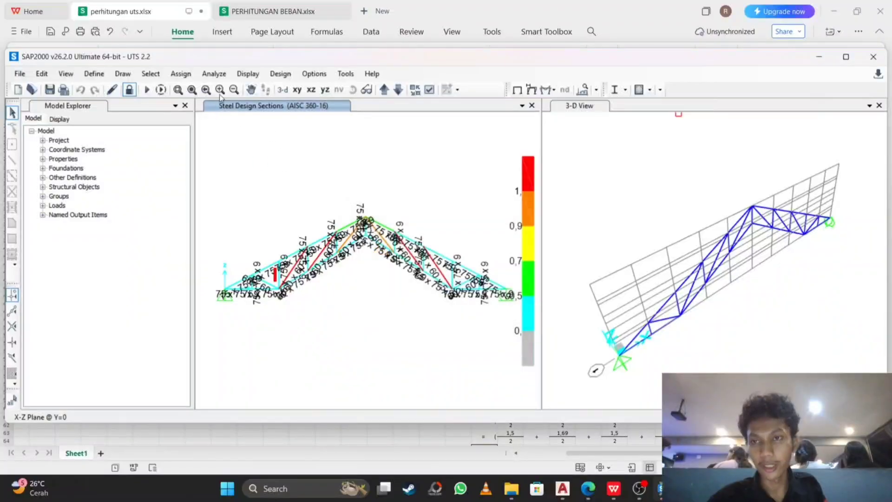
pyautogui.click(104, 76)
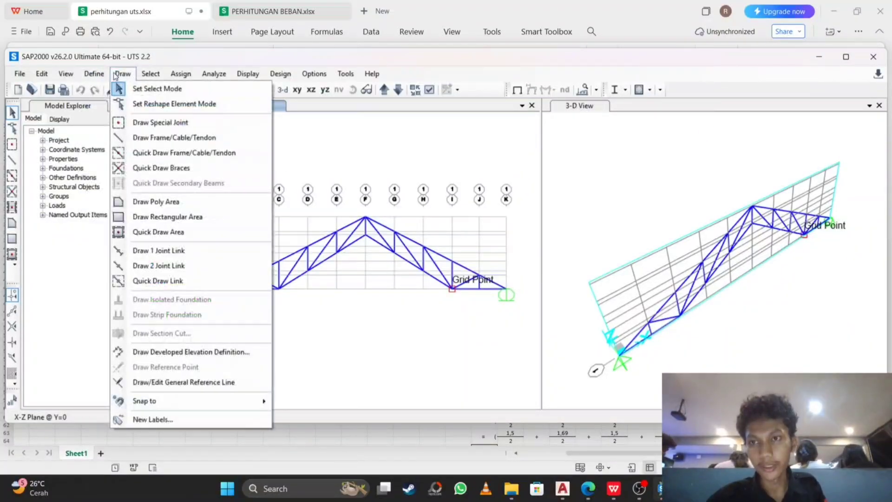
pyautogui.click(106, 89)
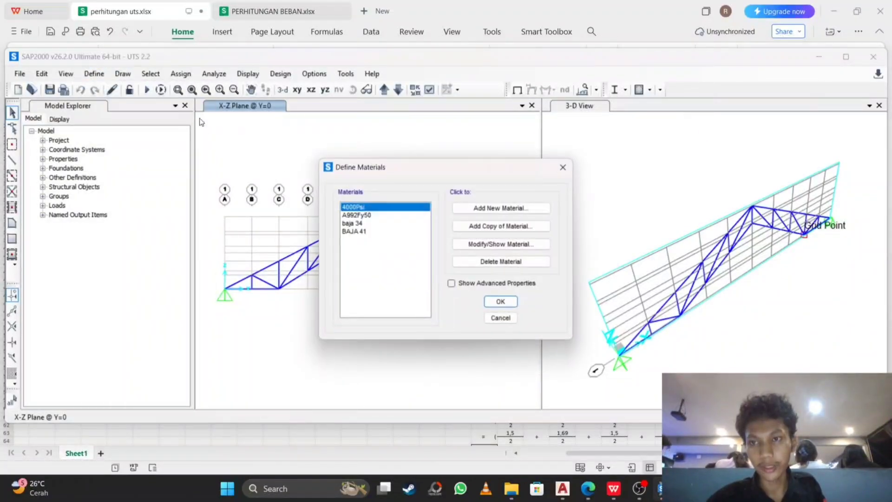
pyautogui.click(367, 231)
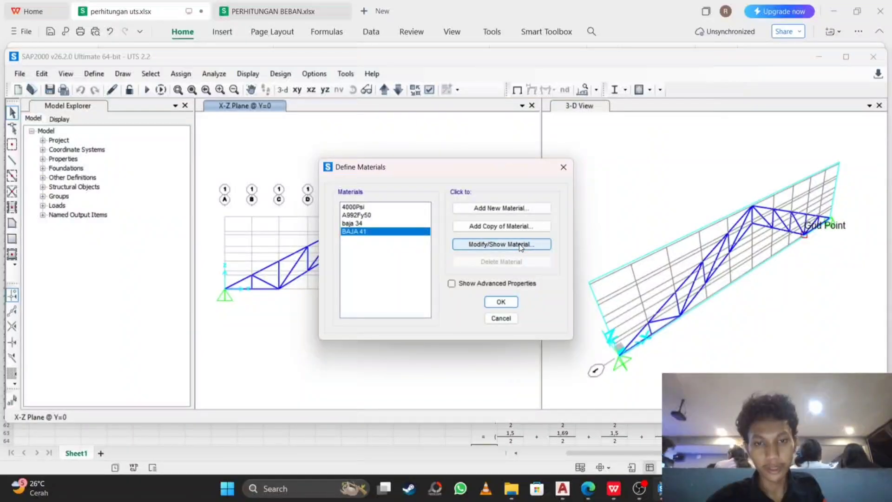
pyautogui.click(500, 317)
# Check the material of the 60 x 60 x 5 angle section and accept its definition with BAJA 41.
pyautogui.click(123, 73)
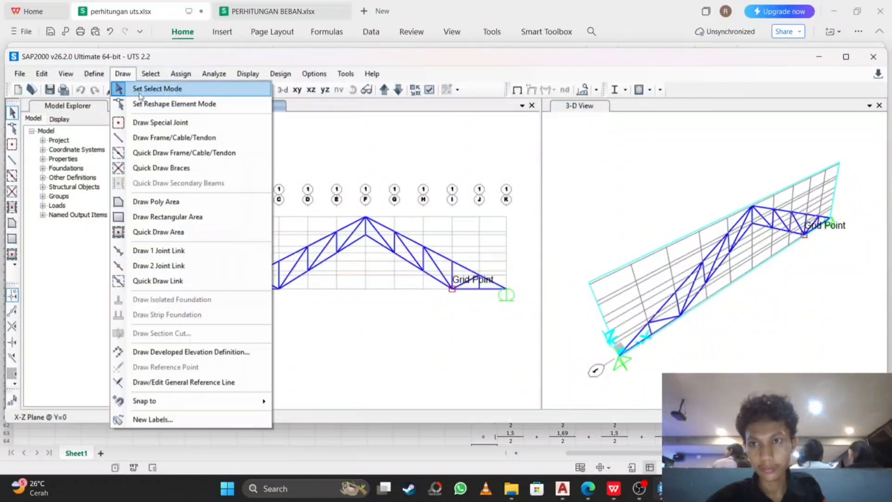
pyautogui.moveTo(94, 72)
pyautogui.moveTo(130, 108)
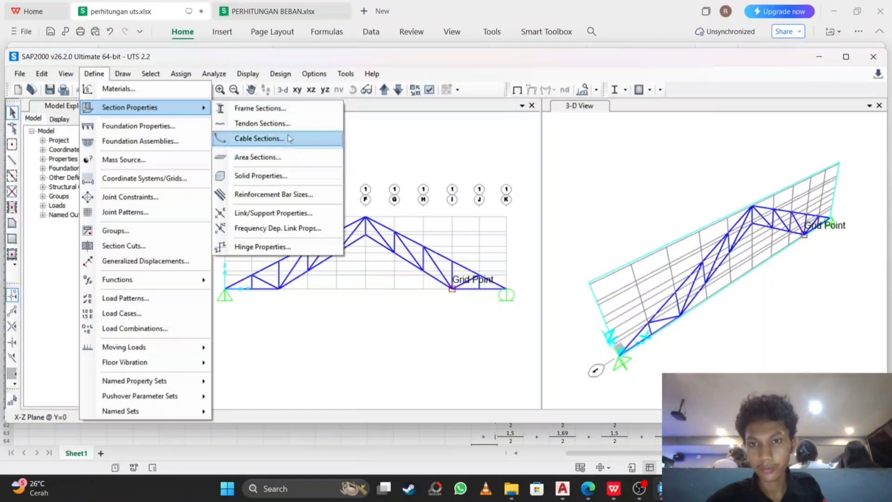
pyautogui.click(285, 113)
pyautogui.click(345, 186)
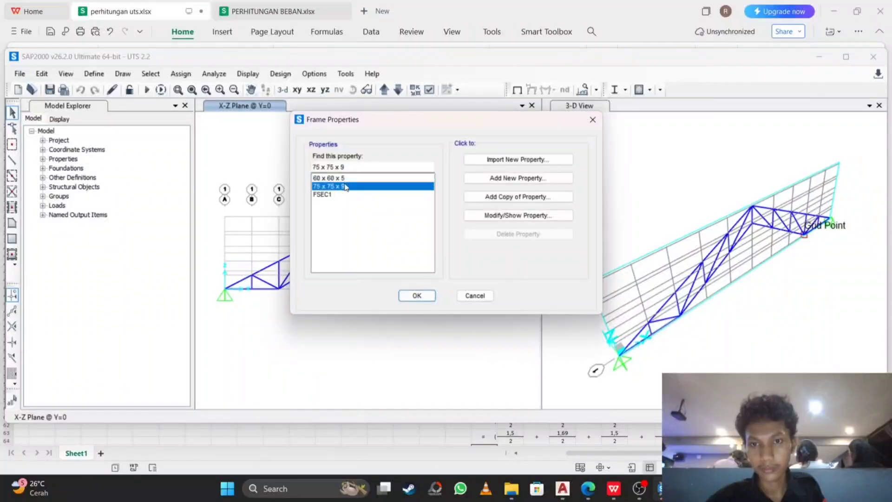
pyautogui.click(371, 178)
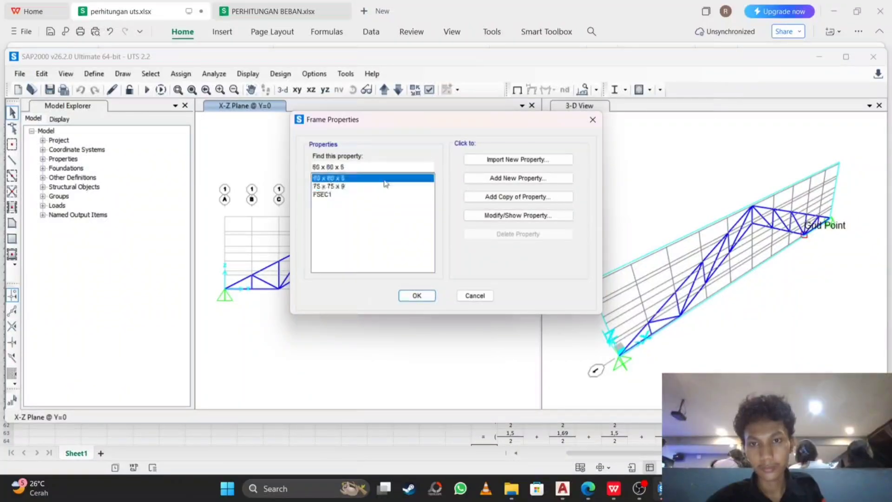
pyautogui.click(526, 215)
pyautogui.click(326, 331)
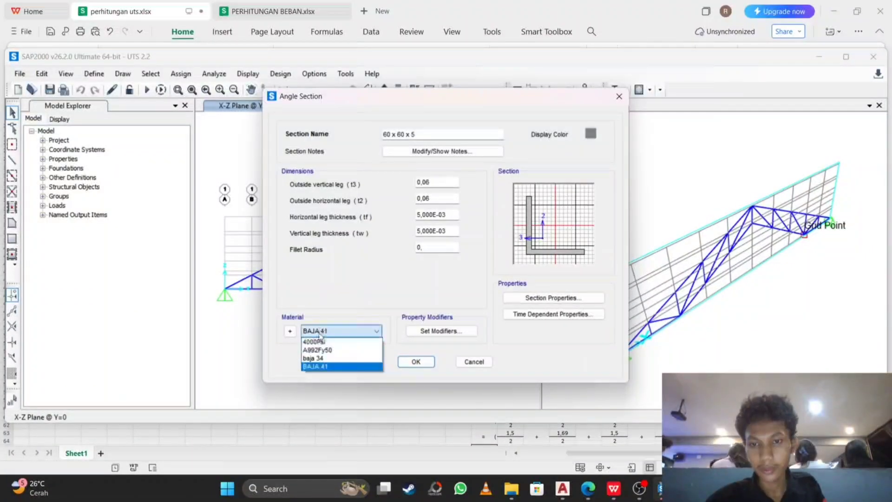
pyautogui.click(323, 363)
pyautogui.click(416, 361)
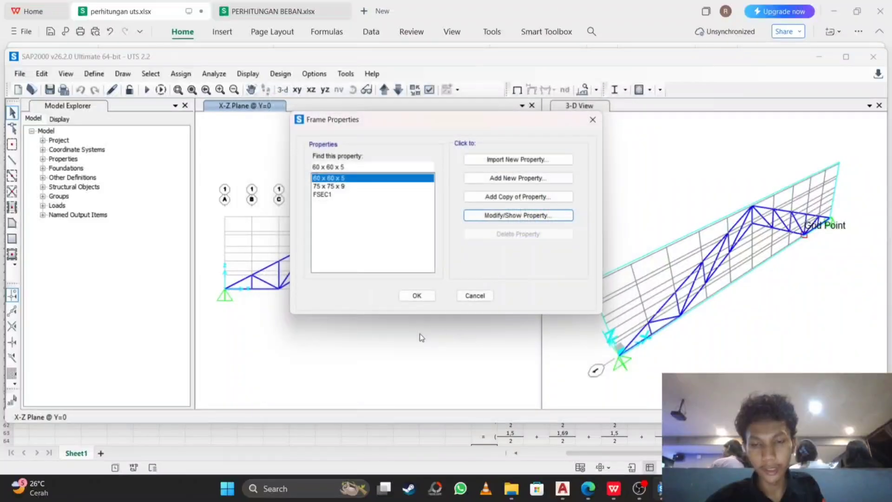
pyautogui.click(416, 296)
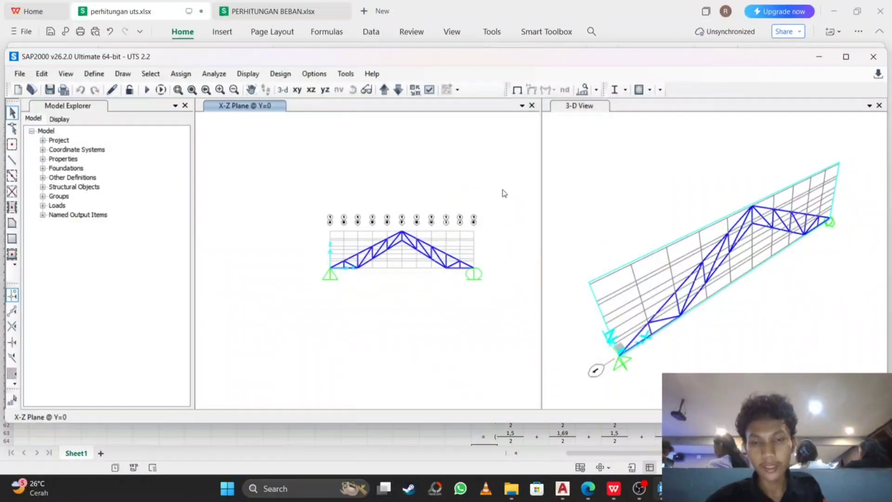
# Select the entire truss in the X-Z elevation and assign the 60 x 60 x 5 section to all its frames.
pyautogui.scroll(2, 500, 197)
pyautogui.scroll(1, 302, 302)
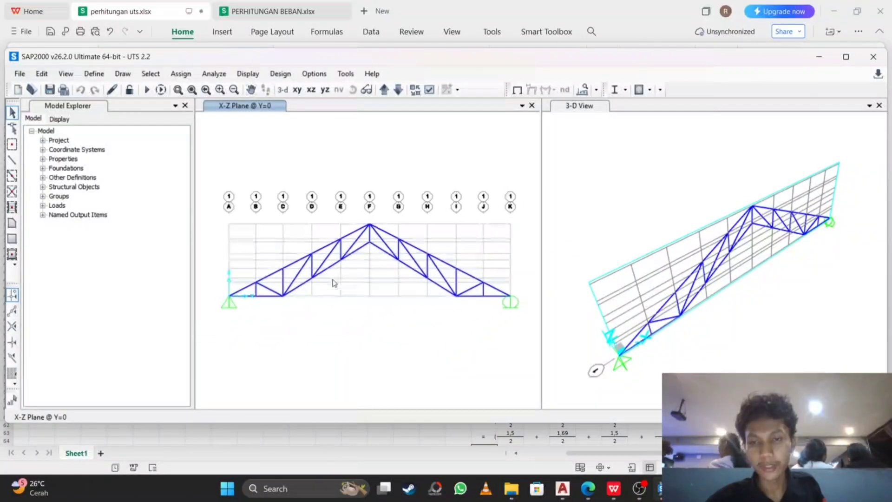
pyautogui.scroll(2, 264, 294)
pyautogui.scroll(1, 264, 293)
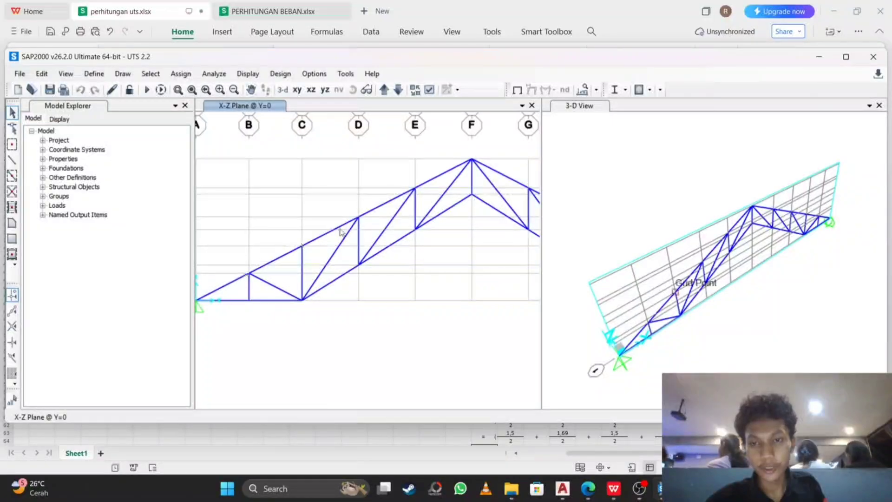
pyautogui.scroll(-2, 514, 216)
pyautogui.scroll(2, 352, 291)
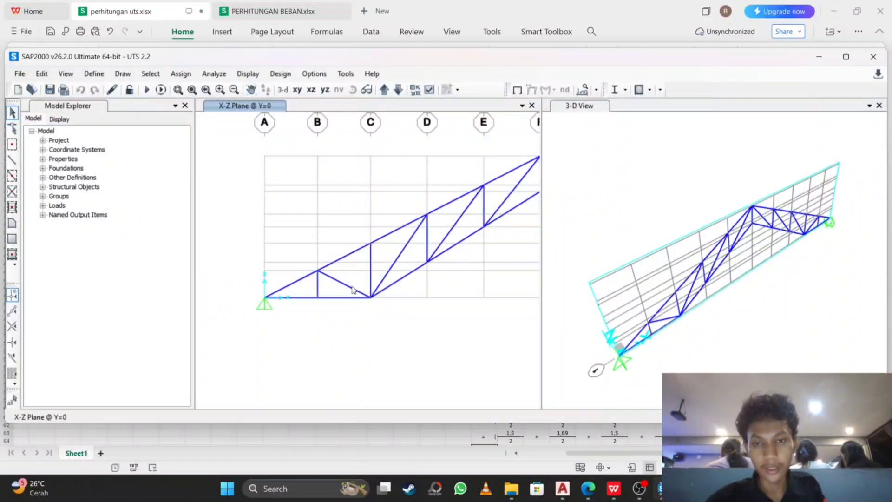
pyautogui.moveTo(407, 250); pyautogui.dragTo(307, 279, button='middle')
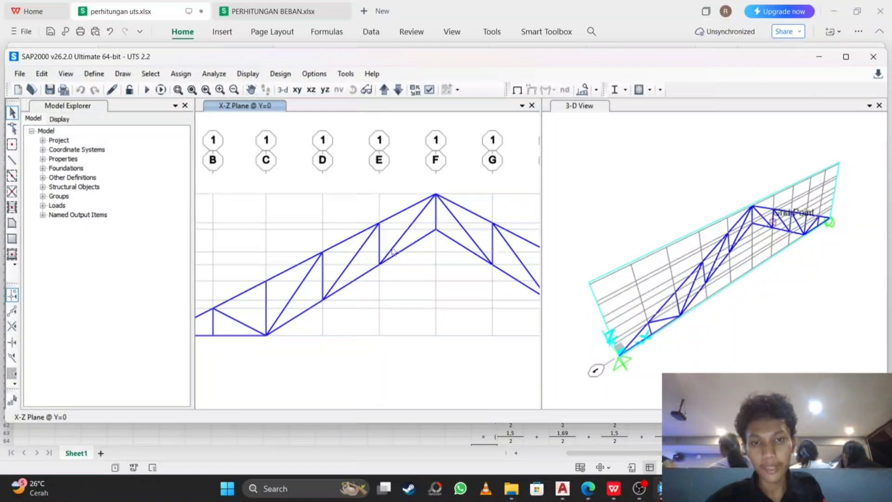
pyautogui.scroll(-2, 351, 276)
pyautogui.moveTo(225, 352); pyautogui.dragTo(539, 174)
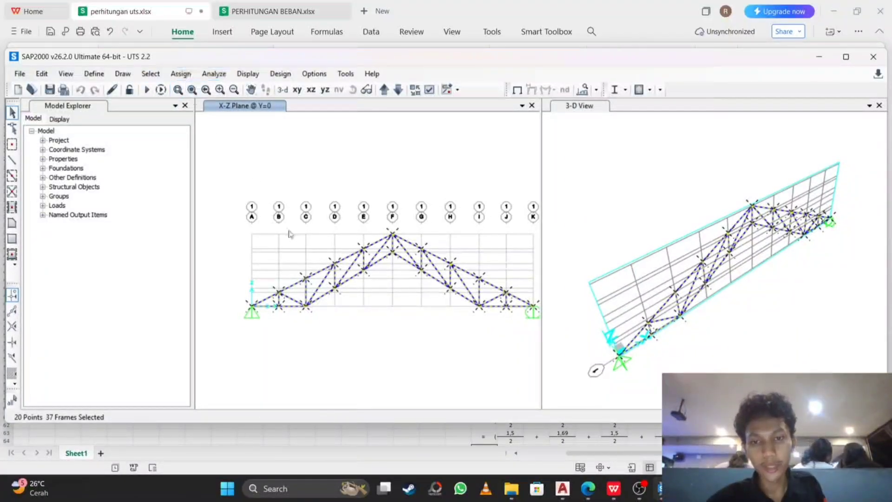
pyautogui.click(180, 73)
pyautogui.click(180, 74)
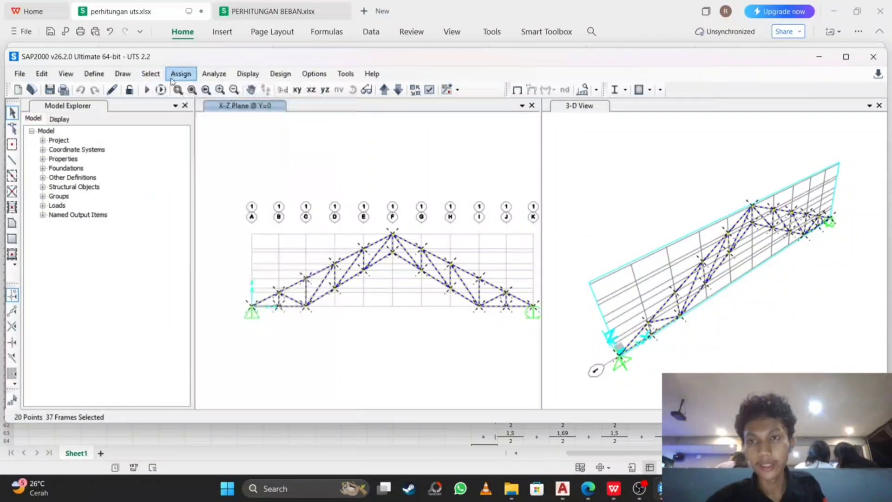
pyautogui.click(181, 75)
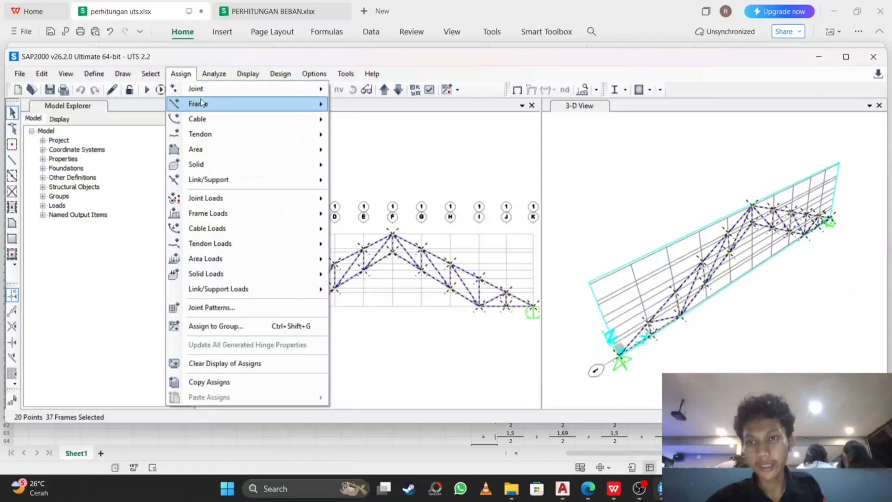
pyautogui.moveTo(200, 104)
pyautogui.click(367, 104)
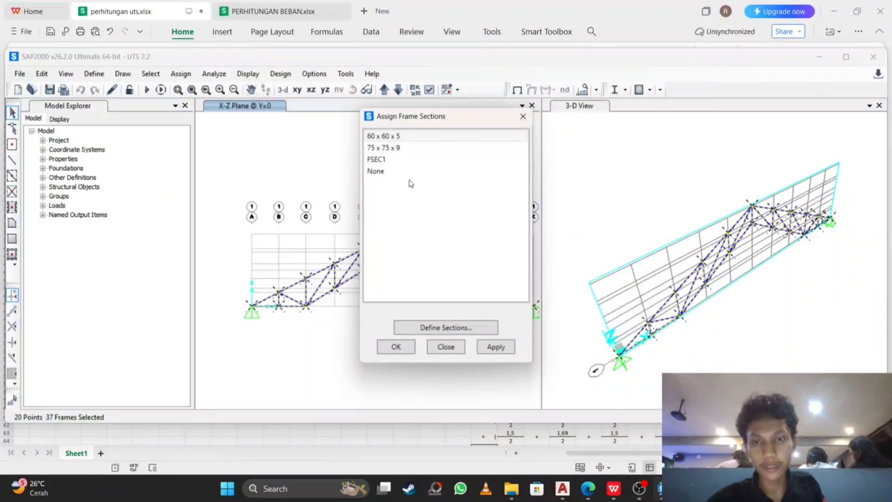
pyautogui.click(410, 138)
pyautogui.click(396, 346)
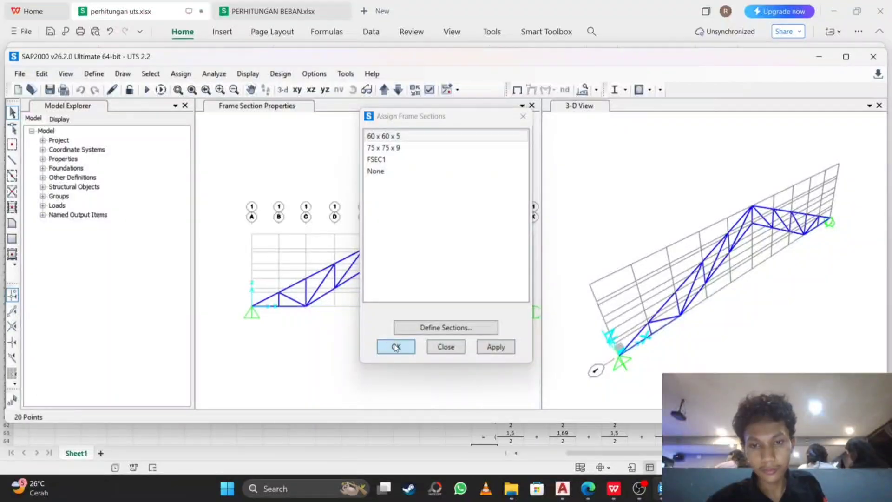
# Select the eight diagonal web members on both slopes of the truss and assign them the 75 x 75 x 9 section.
pyautogui.scroll(2, 319, 295)
pyautogui.click(319, 296)
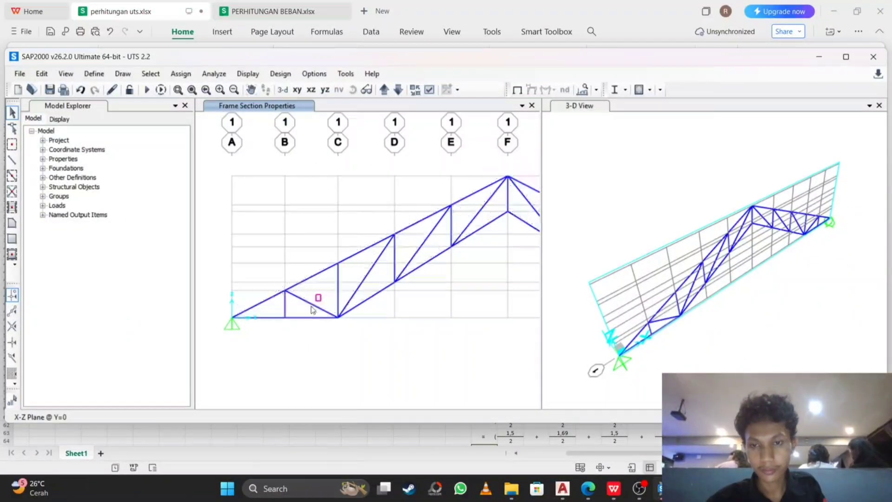
pyautogui.click(369, 268)
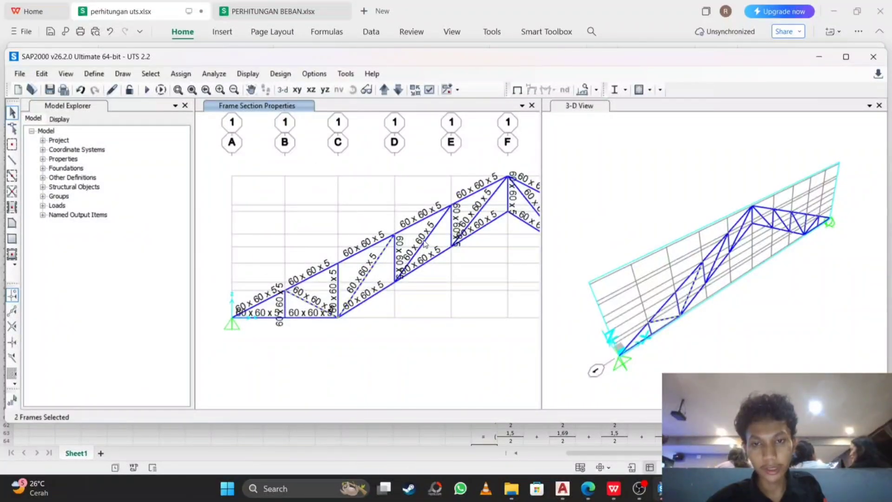
pyautogui.click(420, 238)
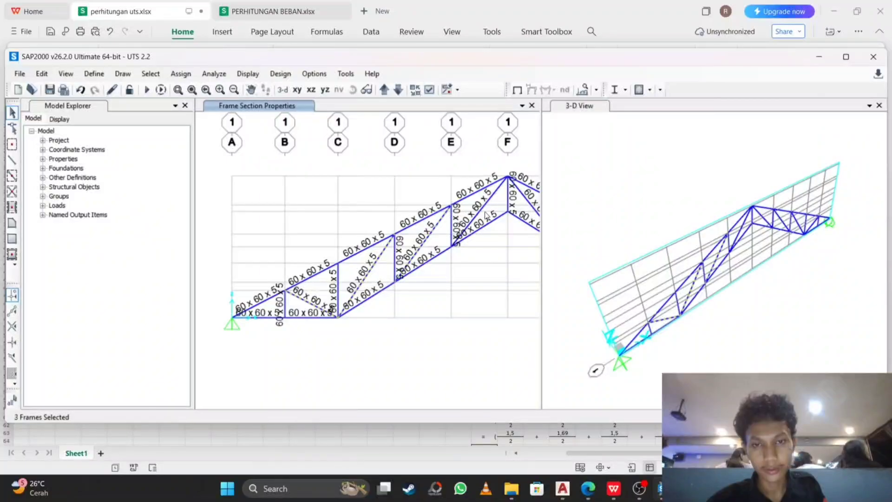
pyautogui.moveTo(483, 208); pyautogui.dragTo(369, 241, button='middle')
pyautogui.click(368, 241)
pyautogui.click(414, 235)
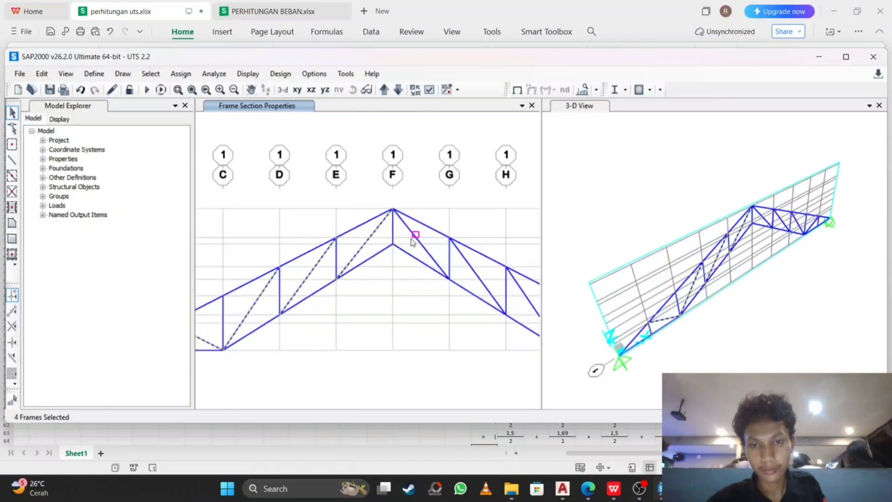
pyautogui.scroll(4, 445, 268)
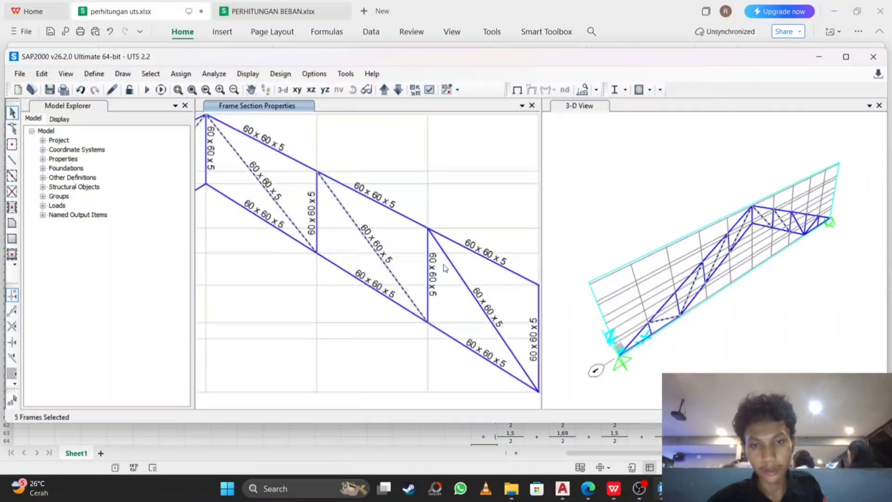
pyautogui.scroll(-4, 449, 280)
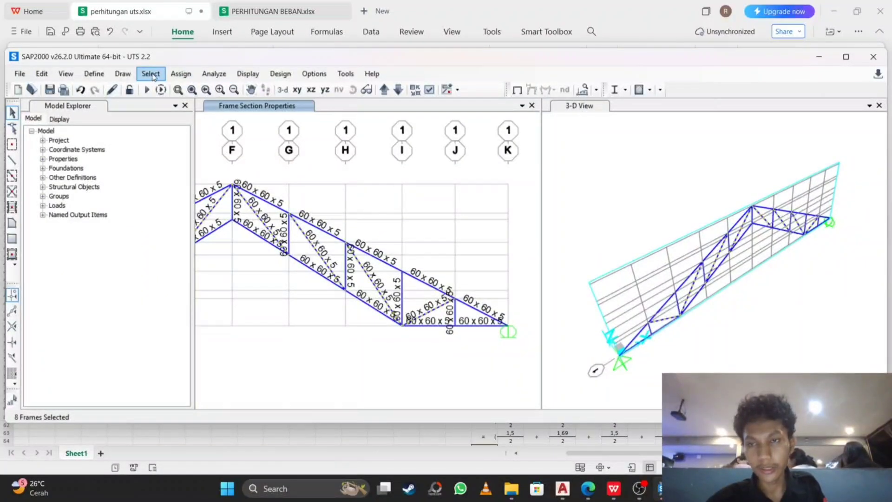
pyautogui.click(180, 73)
pyautogui.moveTo(298, 104)
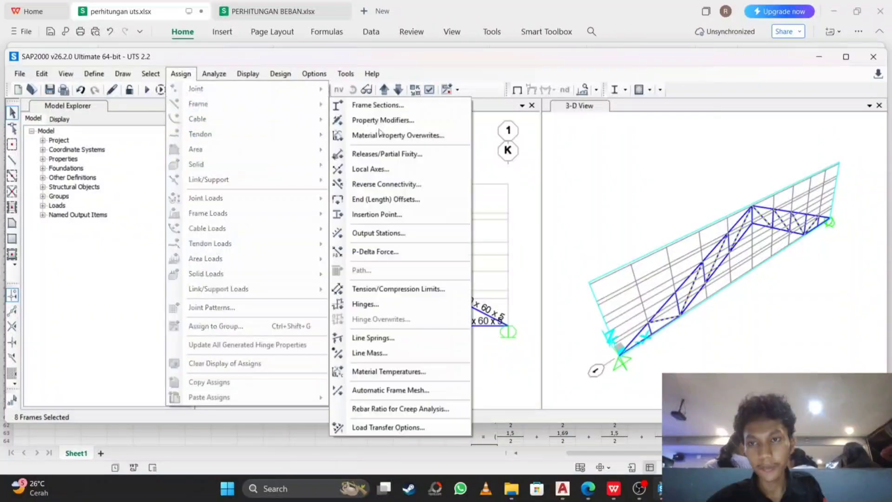
pyautogui.click(377, 104)
pyautogui.click(404, 147)
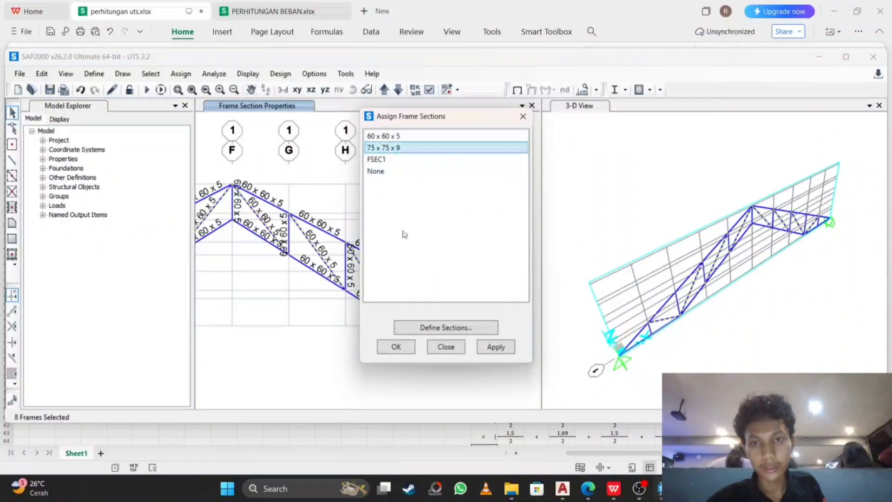
pyautogui.click(394, 347)
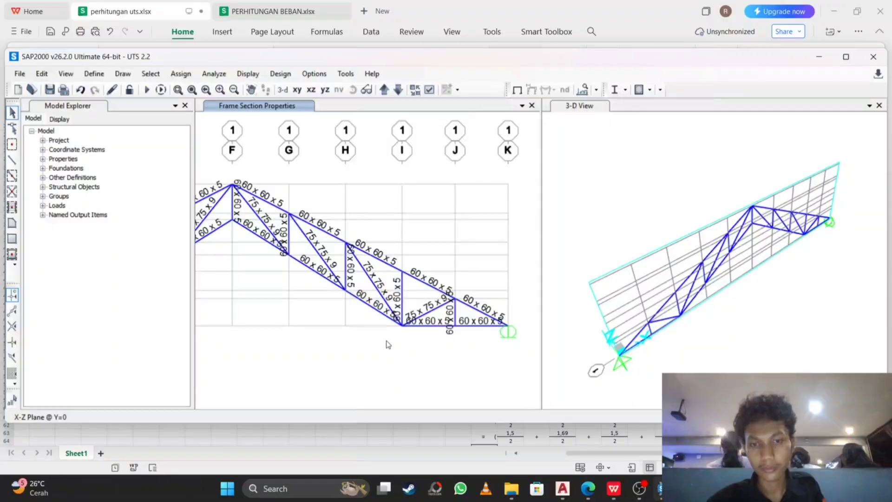
pyautogui.scroll(-3, 361, 285)
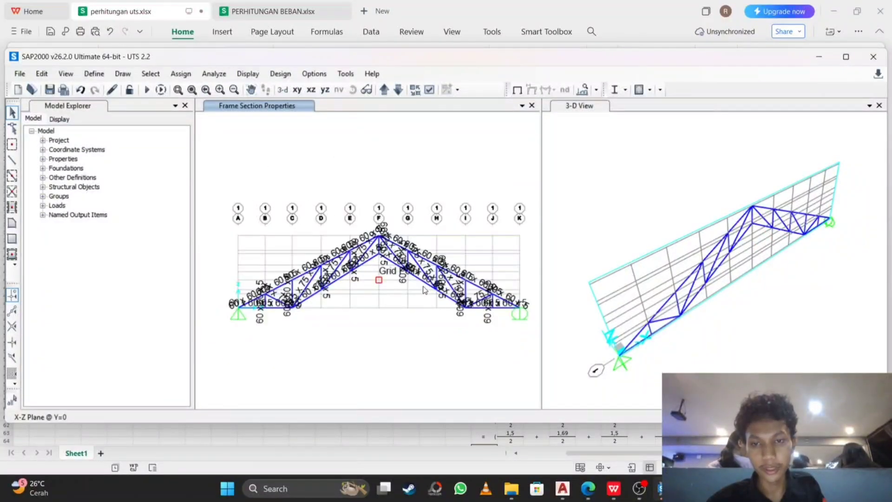
pyautogui.scroll(2, 397, 278)
pyautogui.scroll(-2, 397, 277)
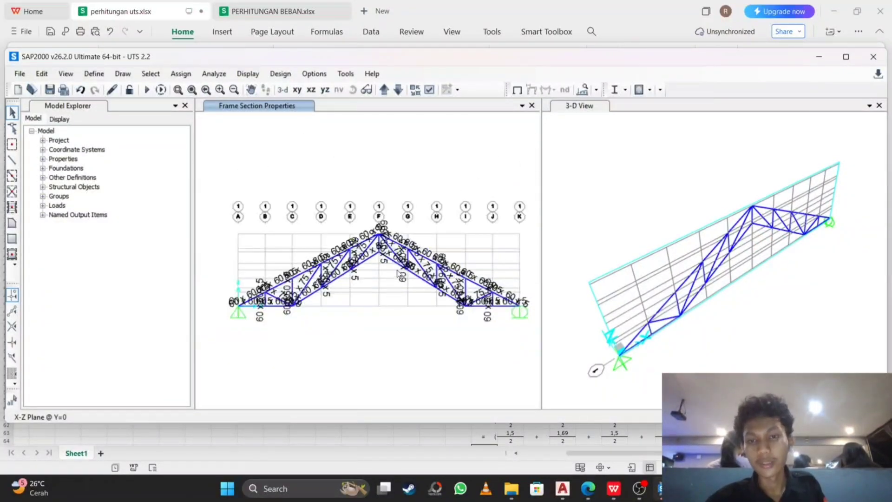
# Switch to the perhitungan uts.xlsx spreadsheet and set the first weight per metre of the 75 x 75 x 9 steel angle to 4,55 kg/m.
pyautogui.scroll(2, 397, 277)
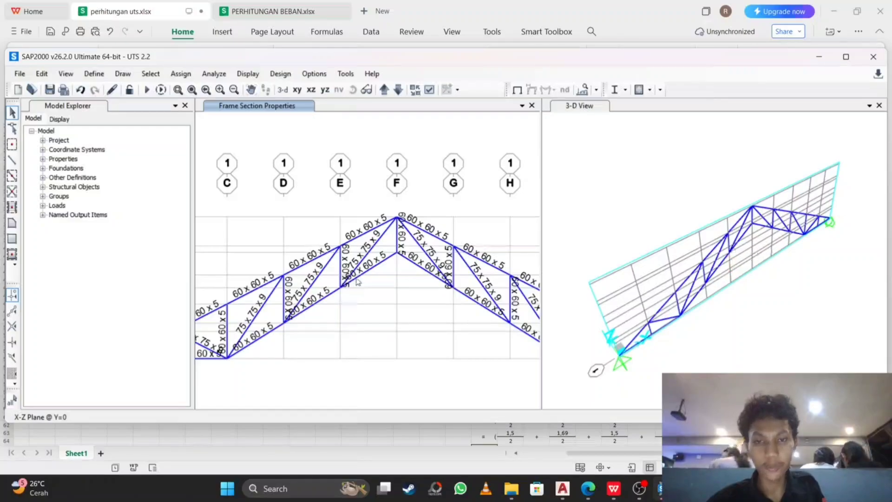
pyautogui.scroll(-2, 368, 279)
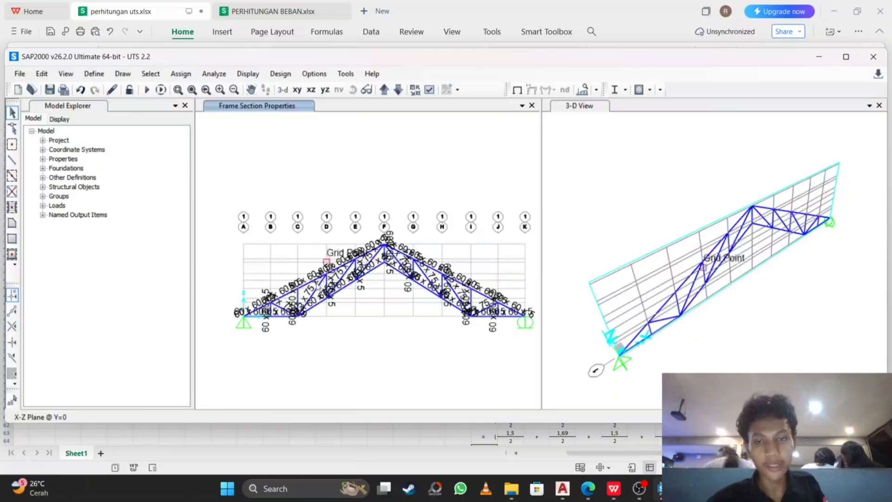
pyautogui.click(616, 489)
pyautogui.scroll(8, 611, 378)
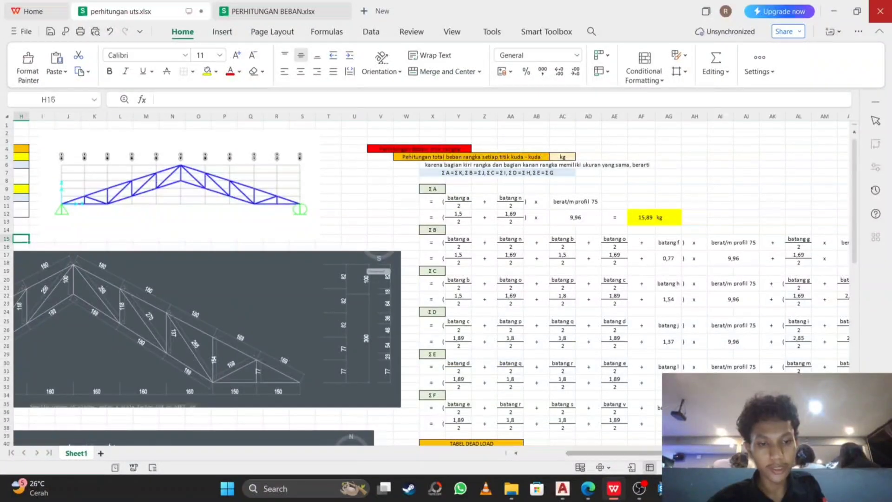
pyautogui.hscroll(-3, 195, 177)
pyautogui.click(157, 173)
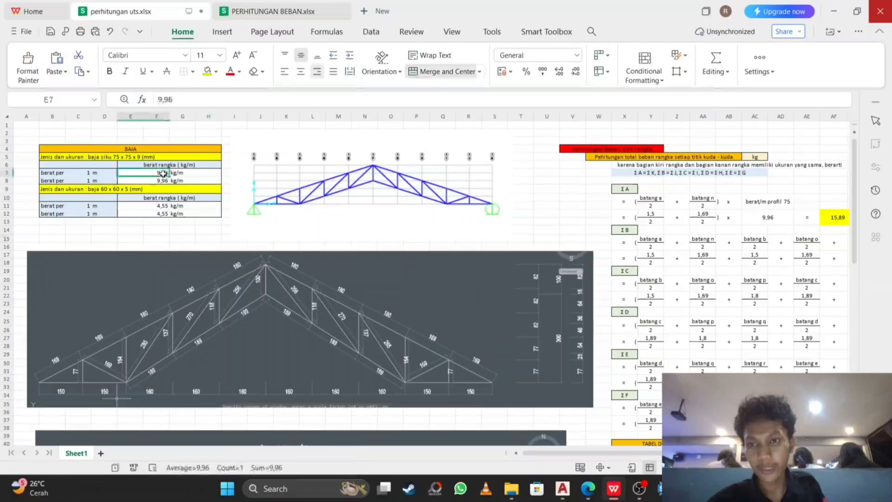
pyautogui.doubleClick(163, 172)
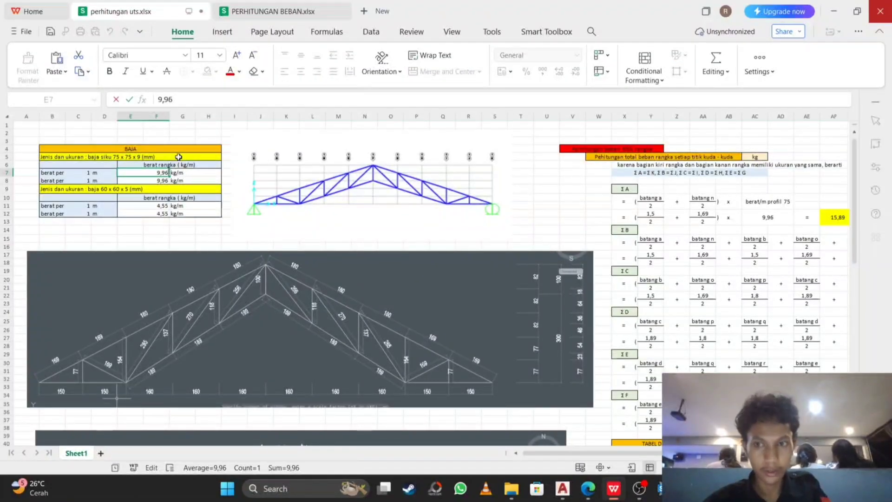
pyautogui.press('BackSpace')
pyautogui.press('BackSpace')
pyautogui.press('BackSpace')
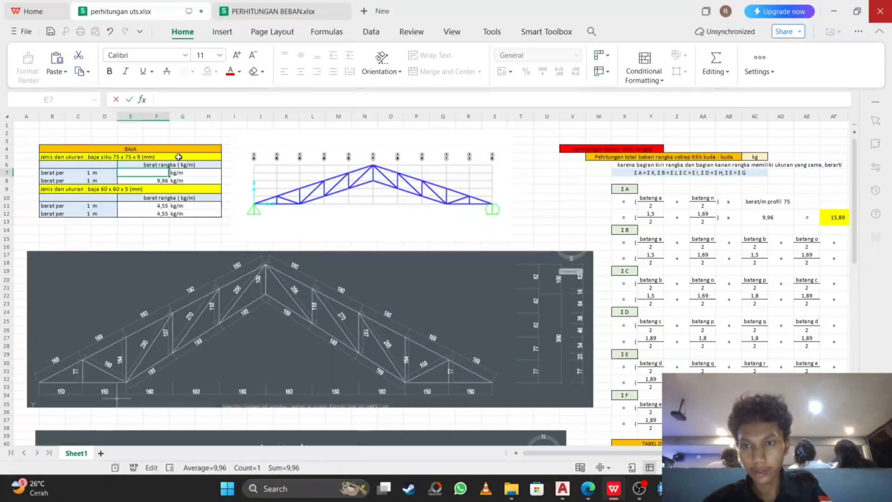
pyautogui.write('4,55')
pyautogui.press('Return')
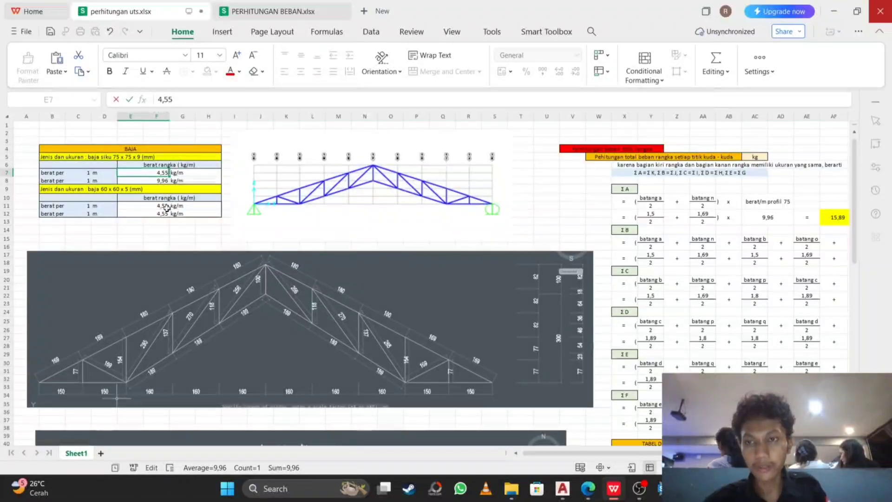
# Set the first weight per metre of the 60 x 60 x 5 steel to 9,96 kg/m and review the dead load table for the truss joints.
pyautogui.click(167, 206)
pyautogui.press('BackSpace')
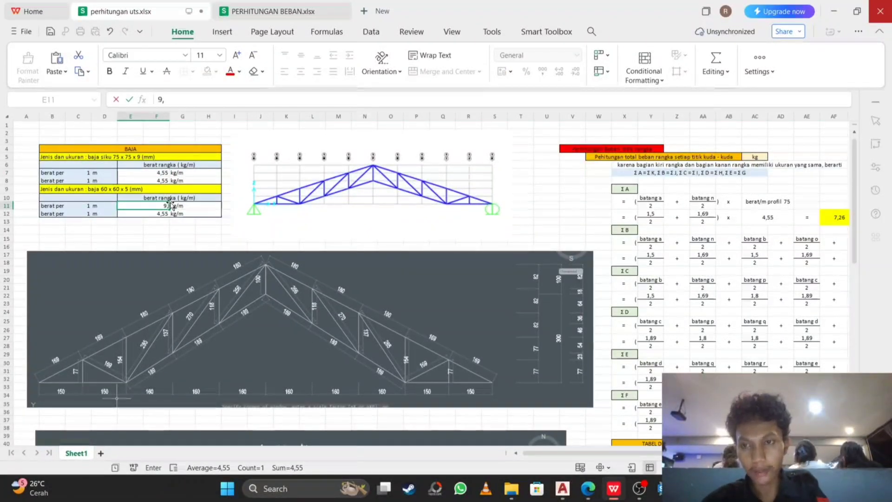
pyautogui.write('9,96')
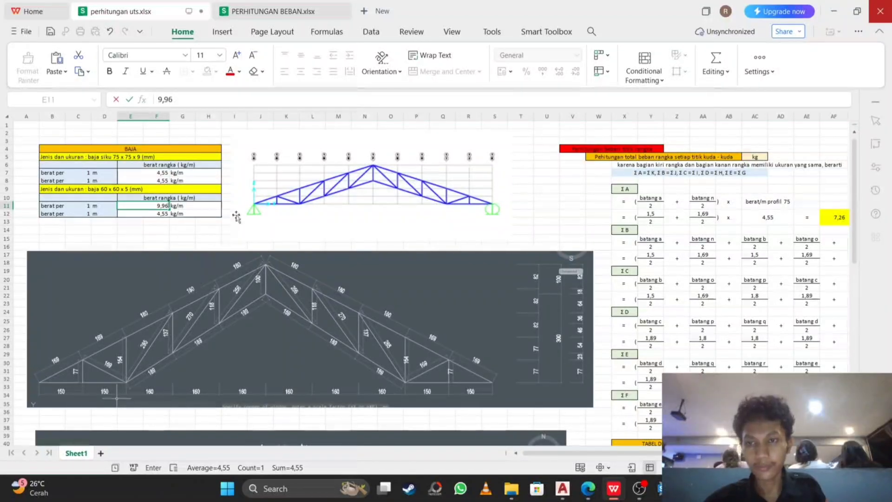
pyautogui.click(235, 200)
pyautogui.moveTo(593, 453); pyautogui.dragTo(704, 453)
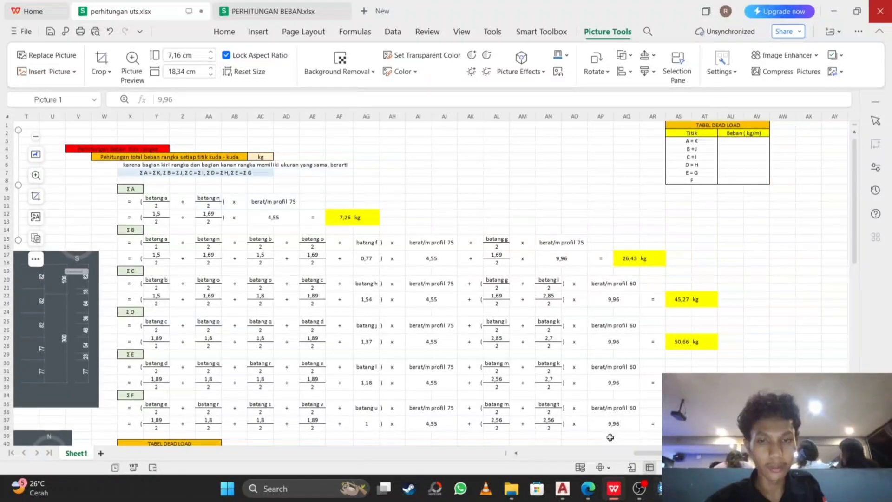
pyautogui.scroll(-7, 459, 289)
pyautogui.scroll(-1, 136, 321)
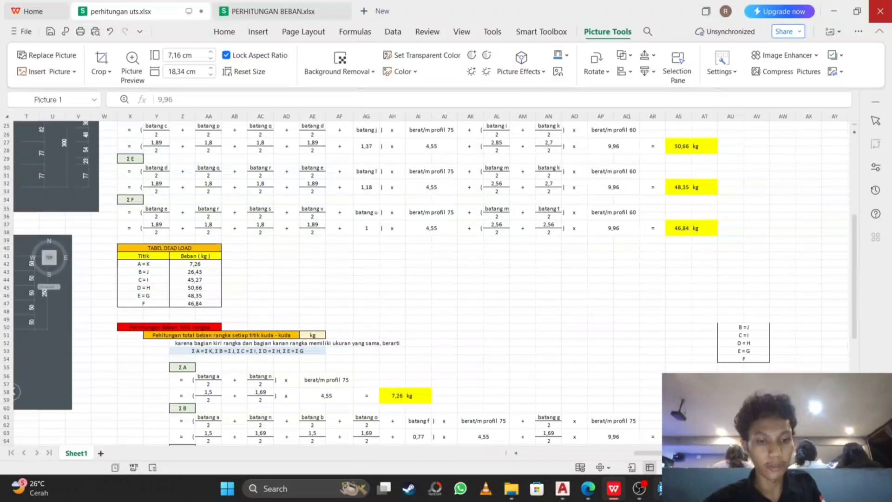
# Switch to SAP2000 and replace the DEAD joint load at both support joints, A and K, with a Global Z force of -7,26 kgf.
pyautogui.click(664, 488)
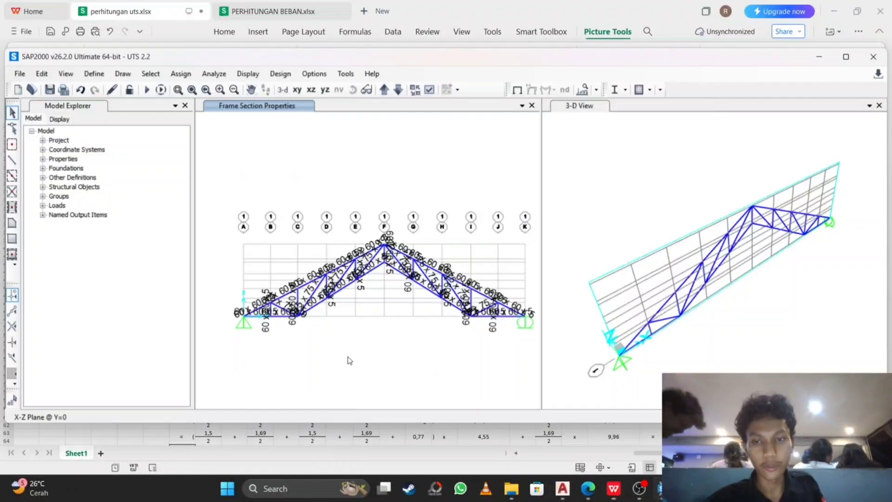
pyautogui.click(243, 318)
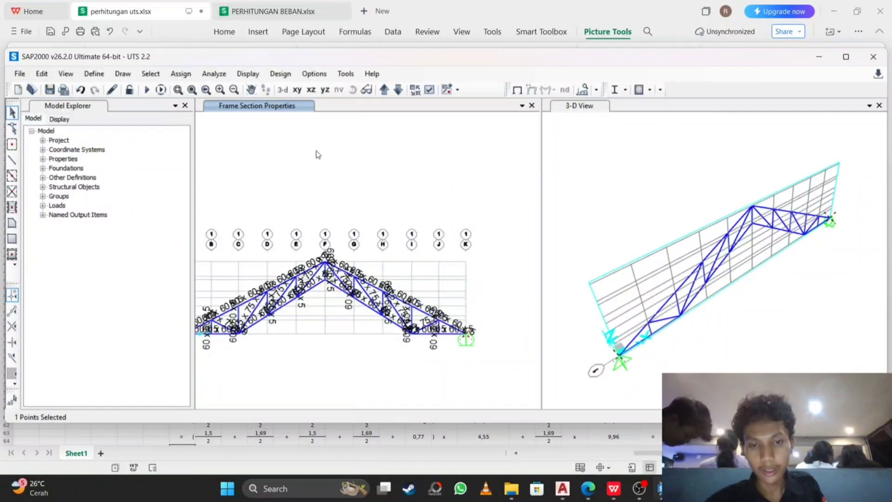
pyautogui.click(181, 74)
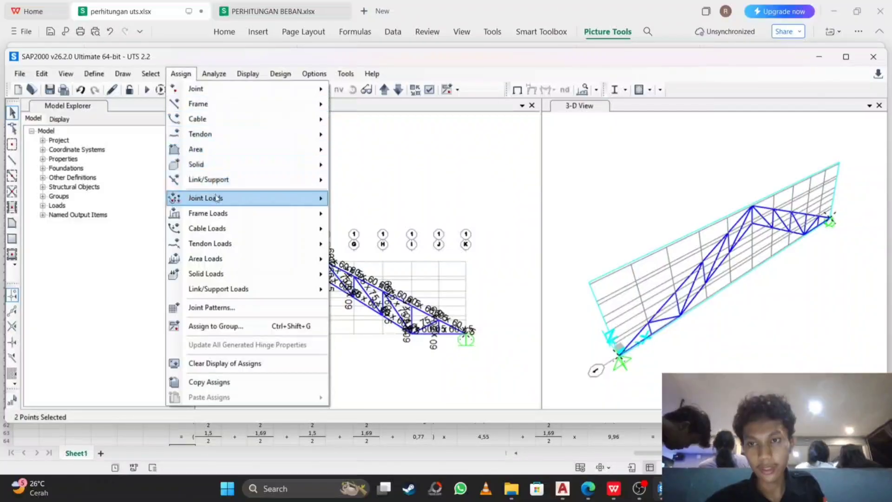
pyautogui.moveTo(216, 197)
pyautogui.click(365, 197)
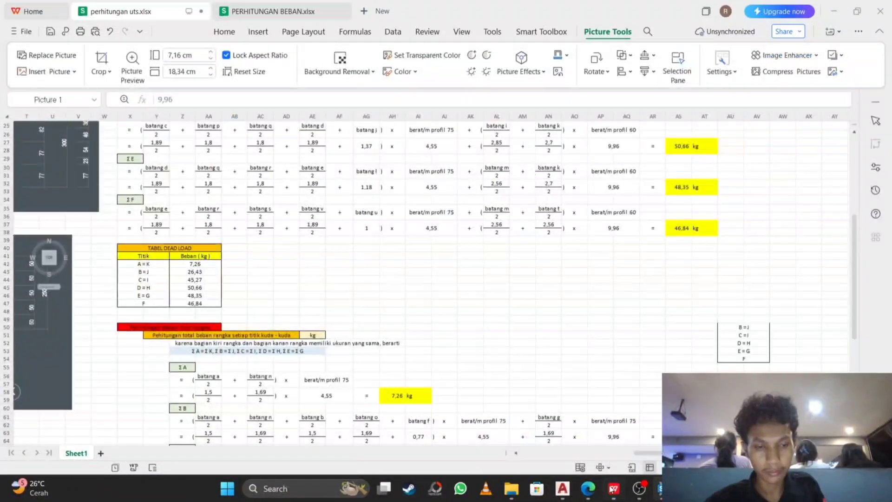
pyautogui.click(613, 488)
pyautogui.click(664, 488)
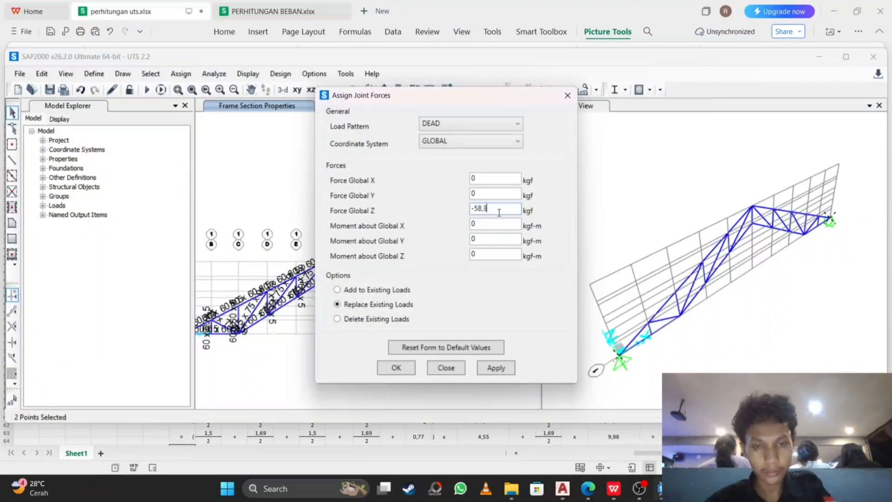
pyautogui.press('BackSpace')
pyautogui.press('BackSpace')
pyautogui.press('BackSpace')
pyautogui.press('BackSpace')
pyautogui.press('BackSpace')
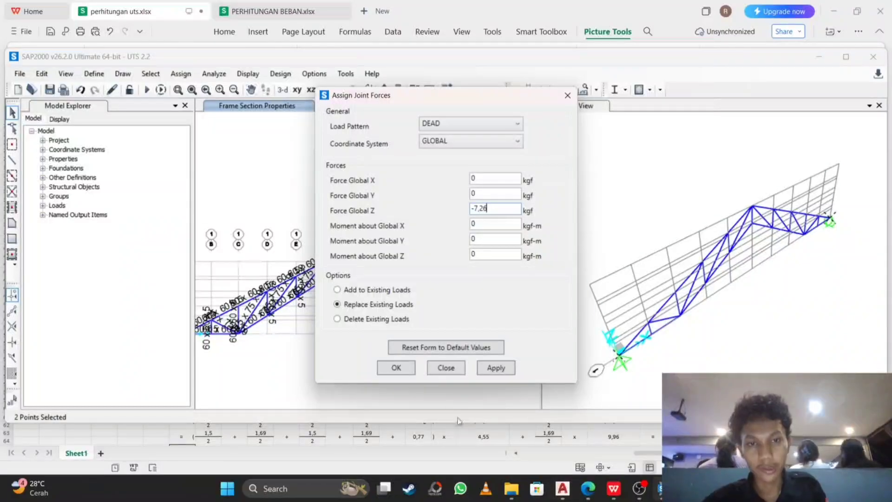
pyautogui.click(395, 367)
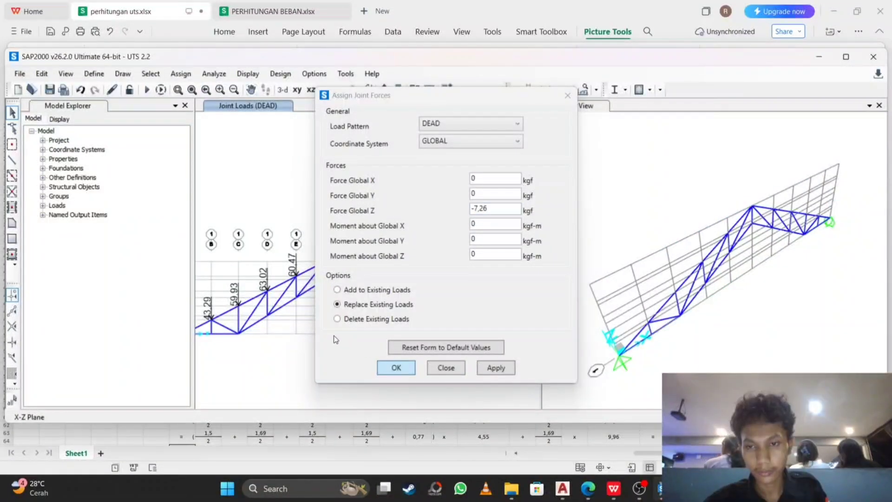
pyautogui.click(394, 368)
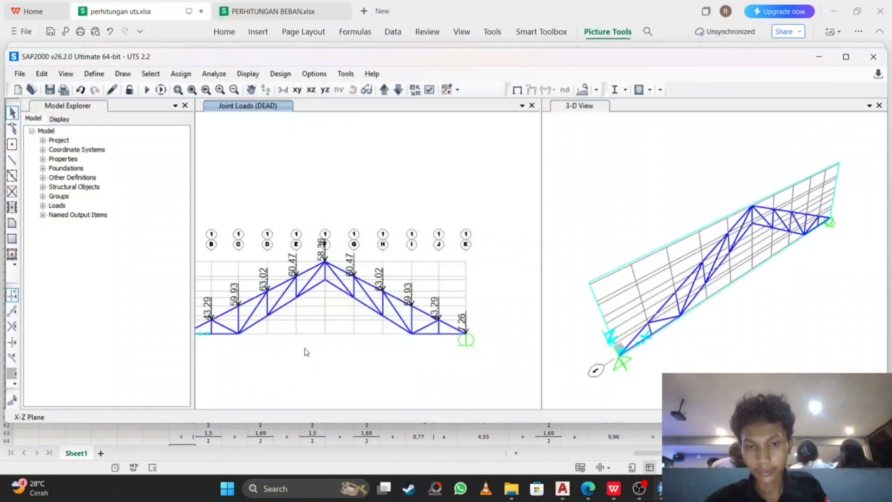
# Replace the DEAD joint load at the top-chord joints on grids B and J with the spreadsheet value as a Global Z force of -26,43 kgf.
pyautogui.click(225, 320)
pyautogui.click(453, 319)
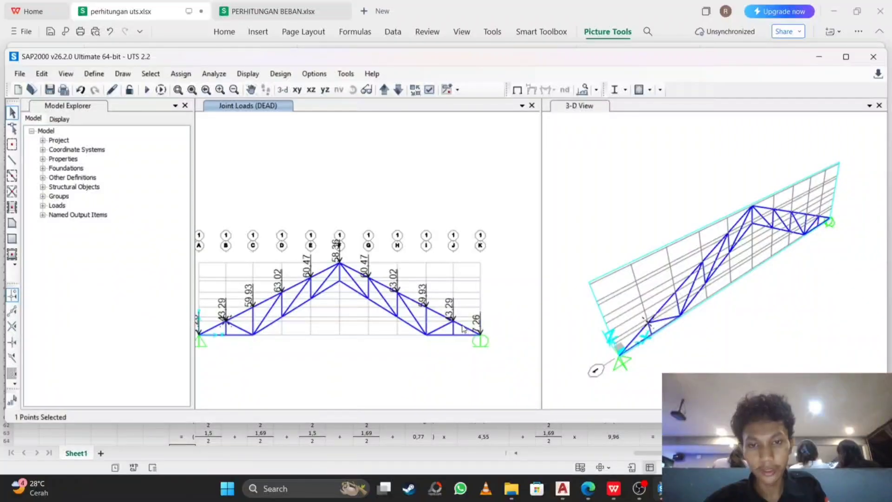
pyautogui.click(617, 489)
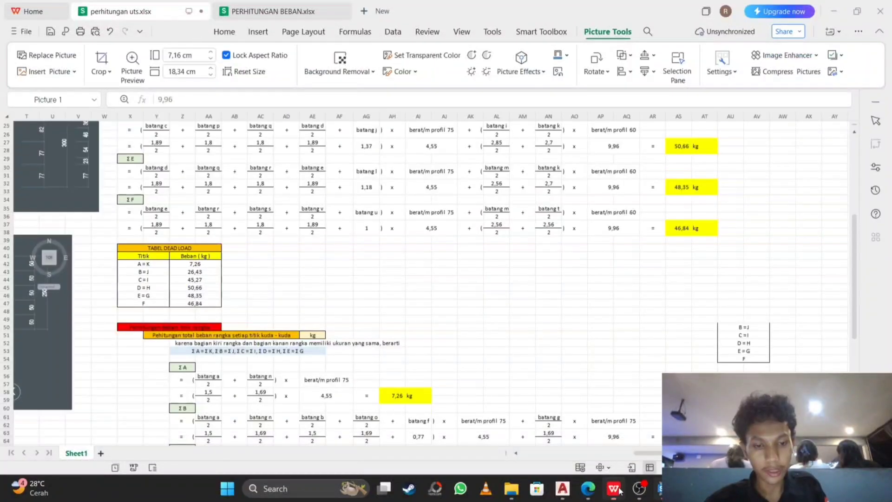
pyautogui.hotkey('alt', 'Tab')
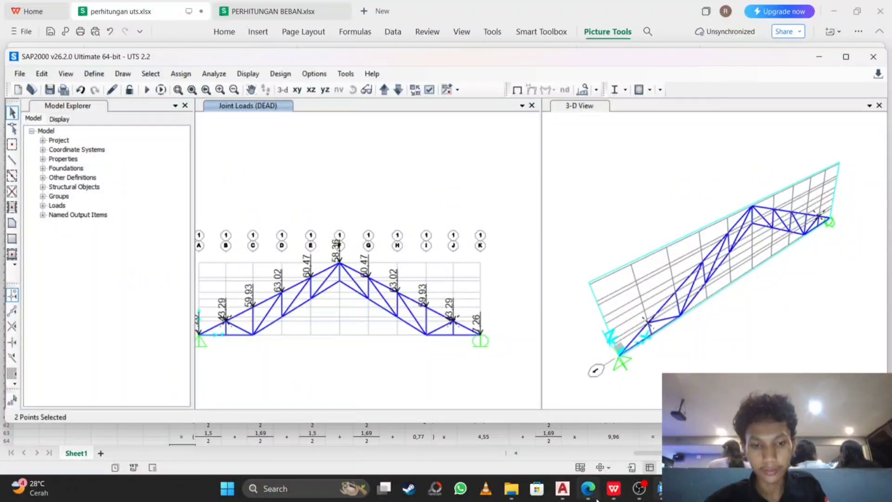
pyautogui.click(613, 488)
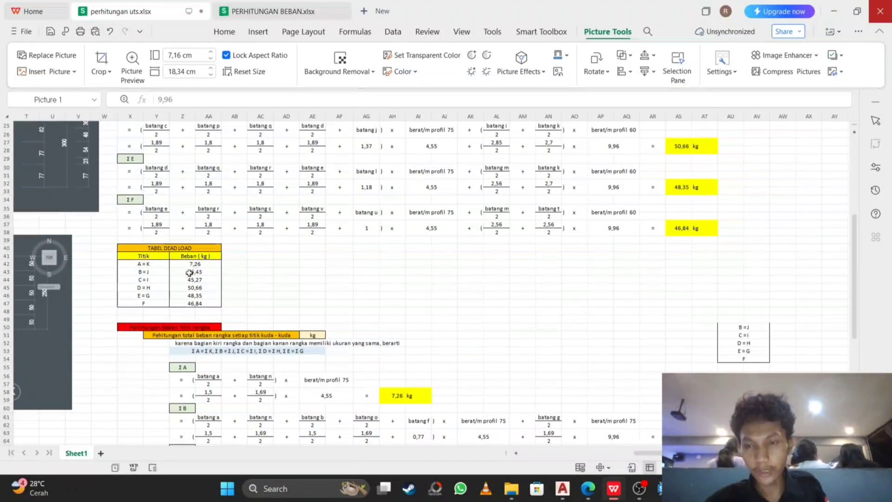
pyautogui.hotkey('alt', 'Tab')
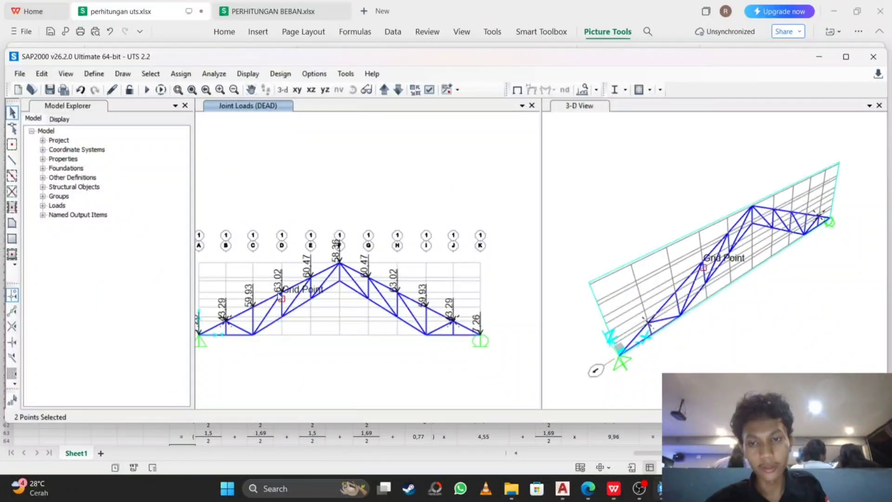
pyautogui.click(192, 76)
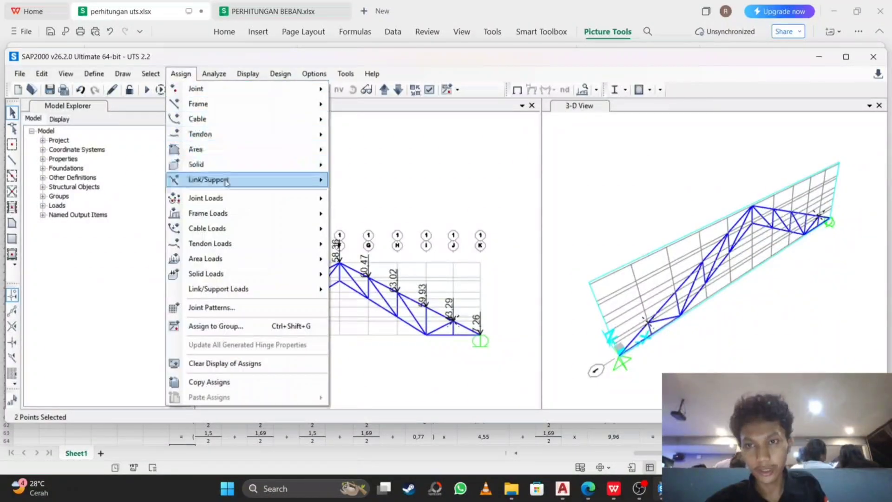
pyautogui.moveTo(223, 198)
pyautogui.click(365, 198)
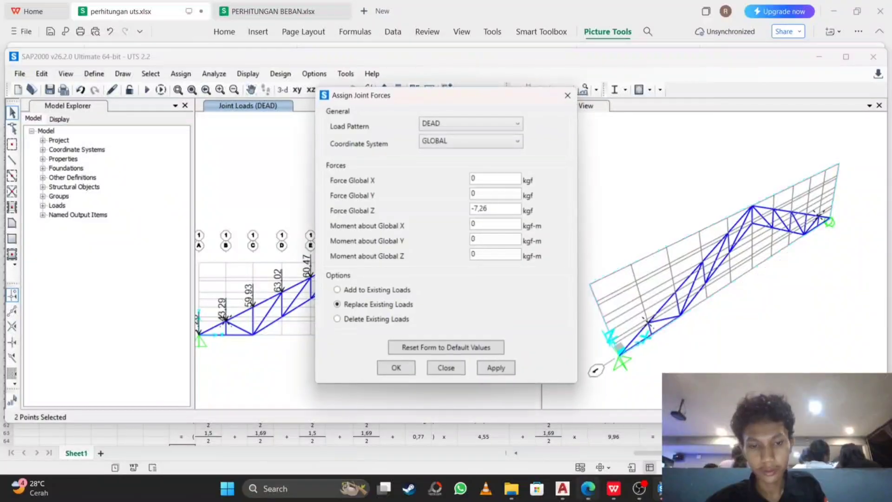
pyautogui.click(605, 481)
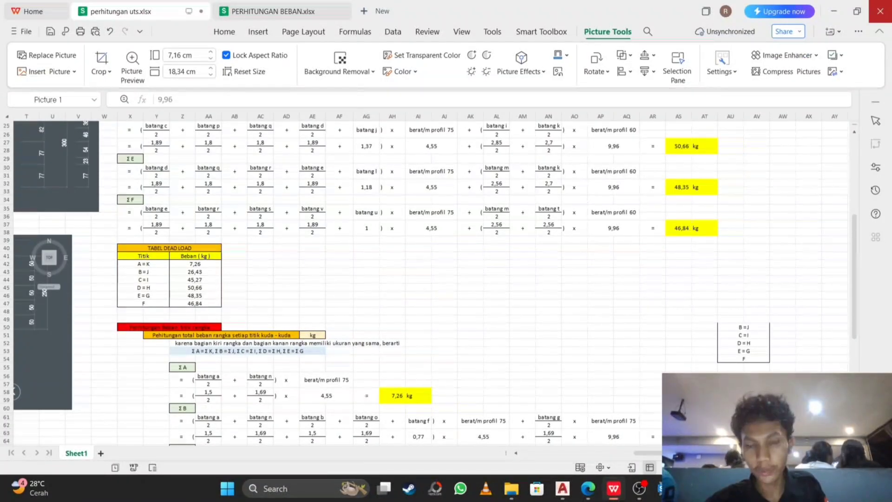
pyautogui.click(665, 488)
pyautogui.click(501, 209)
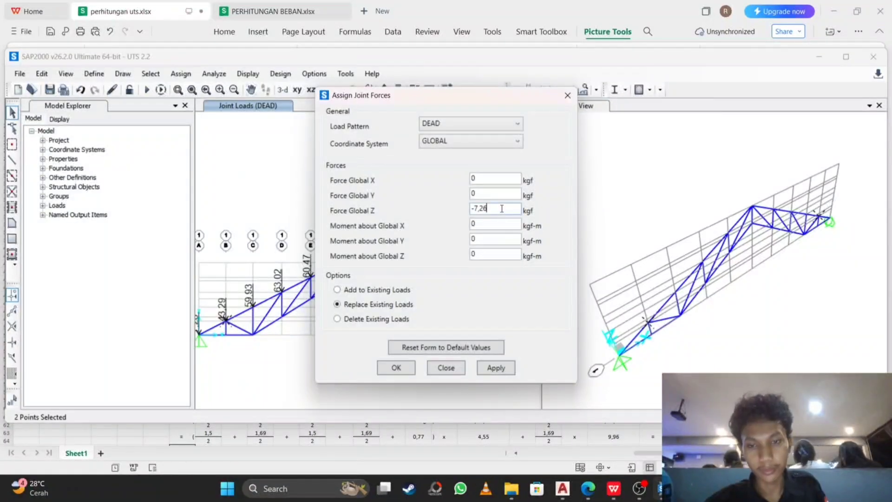
pyautogui.write('-26')
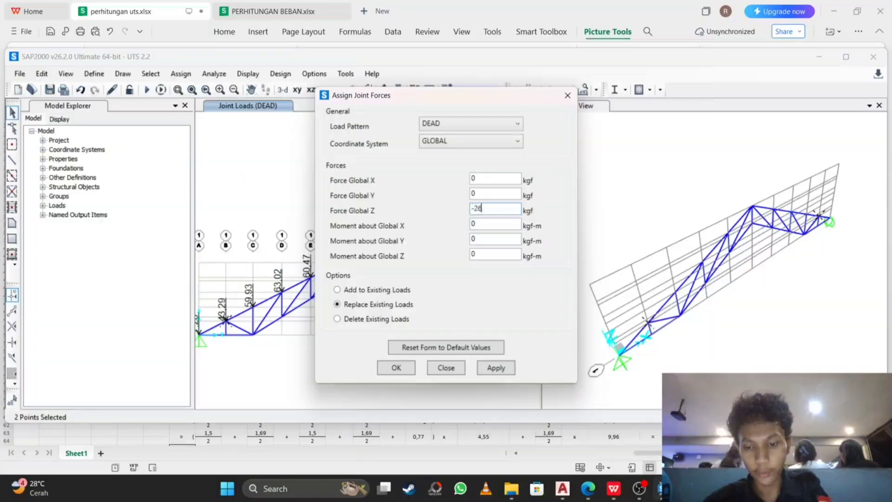
pyautogui.write(',43')
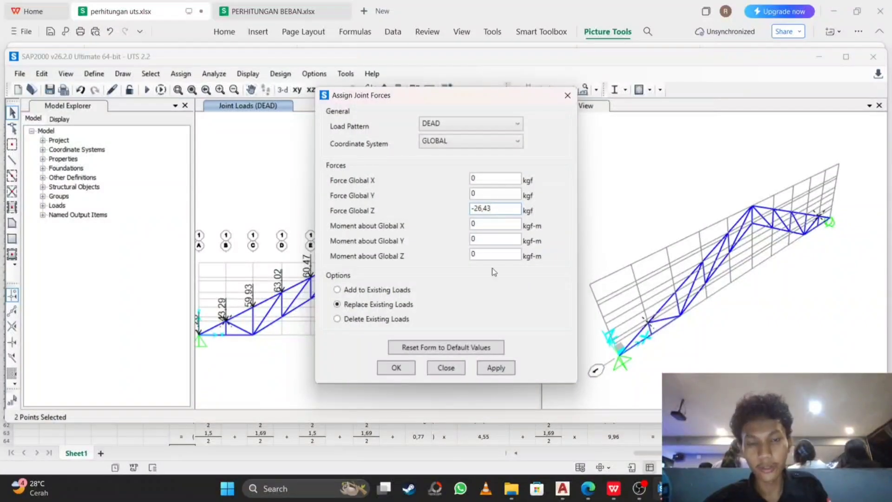
pyautogui.click(409, 368)
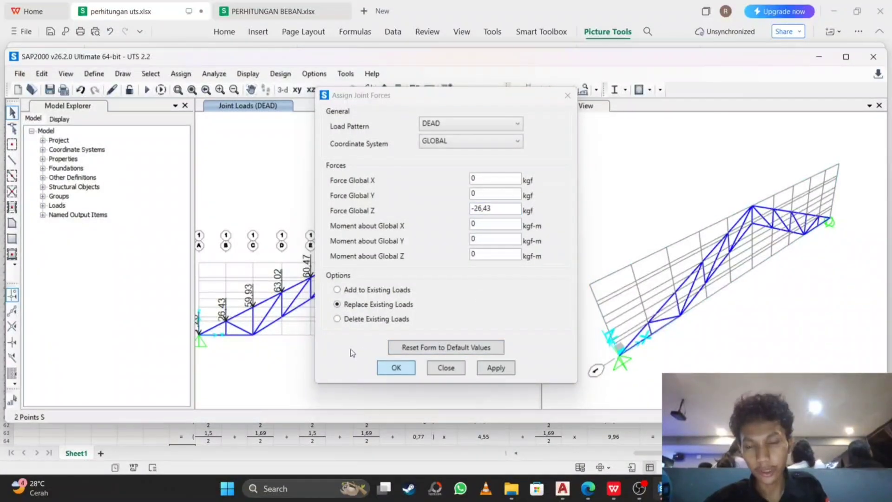
pyautogui.click(397, 368)
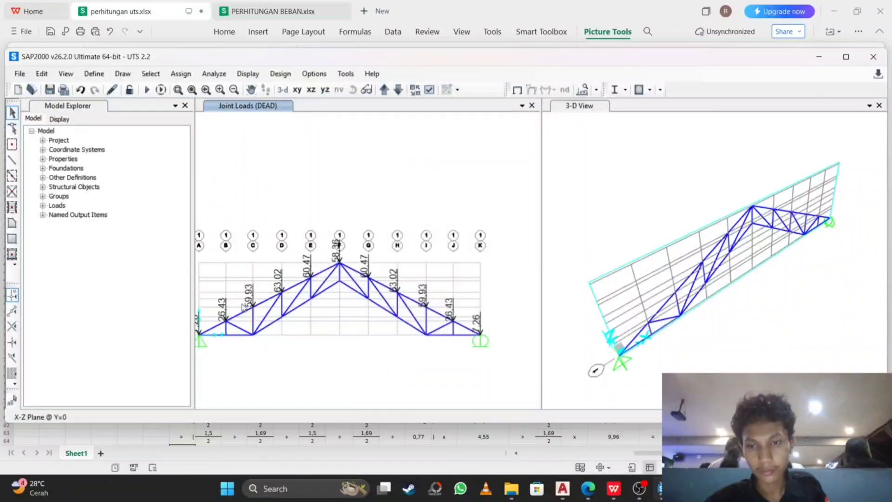
# Replace the DEAD joint load at the top-chord joints on grids C and I with the spreadsheet value as a Global Z force of -45,27 kgf.
pyautogui.click(252, 307)
pyautogui.click(426, 305)
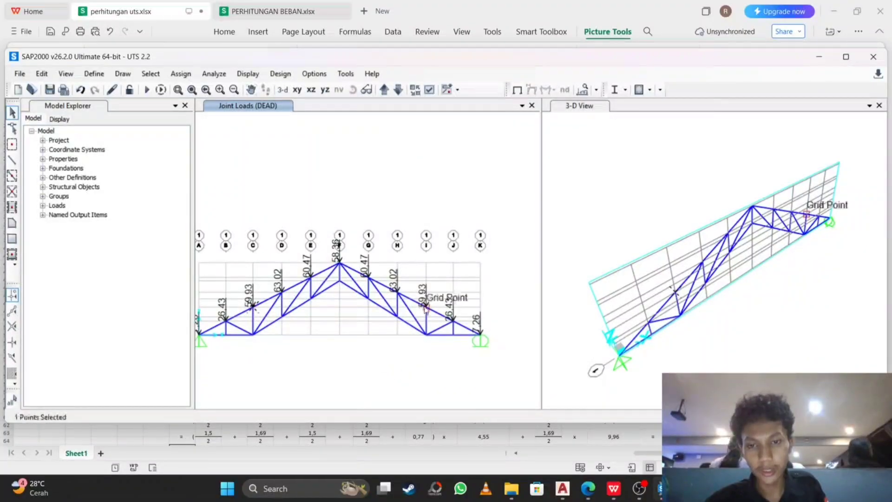
pyautogui.click(614, 496)
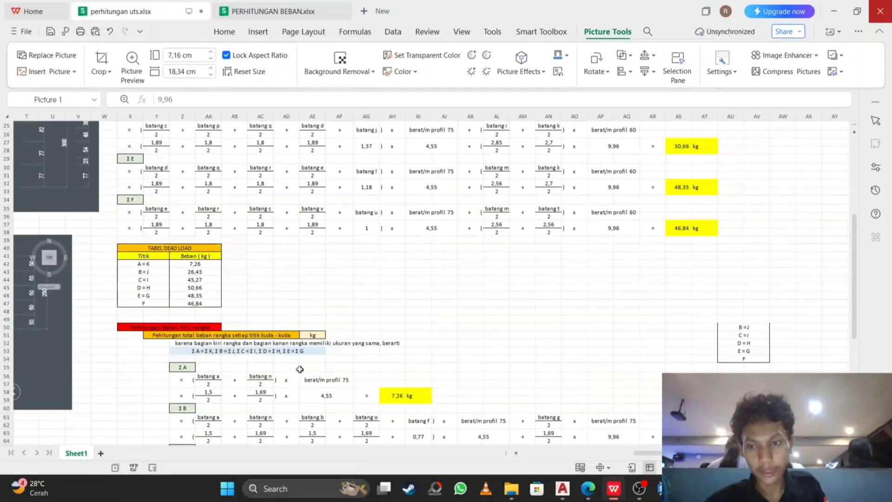
pyautogui.click(658, 490)
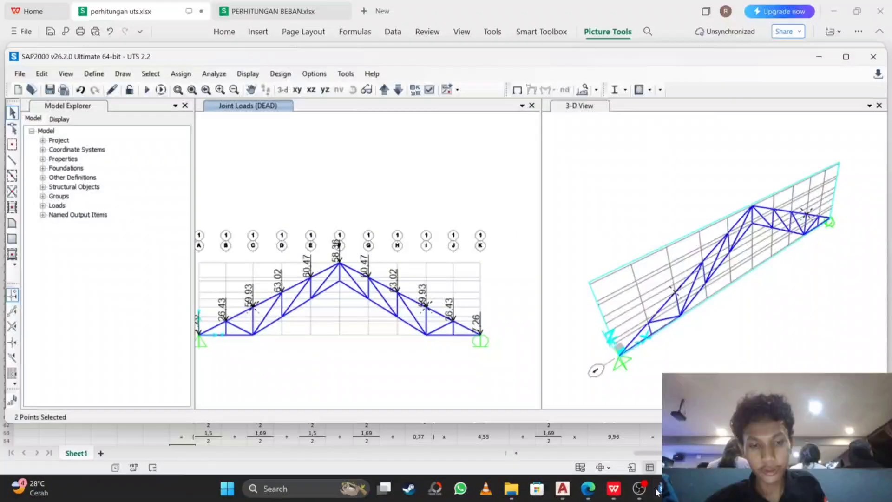
pyautogui.click(180, 74)
pyautogui.moveTo(212, 197)
pyautogui.click(368, 198)
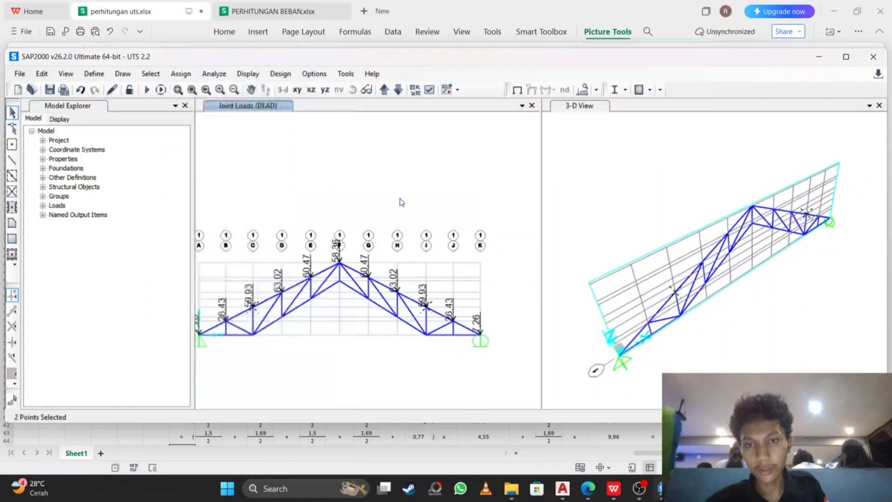
pyautogui.click(500, 209)
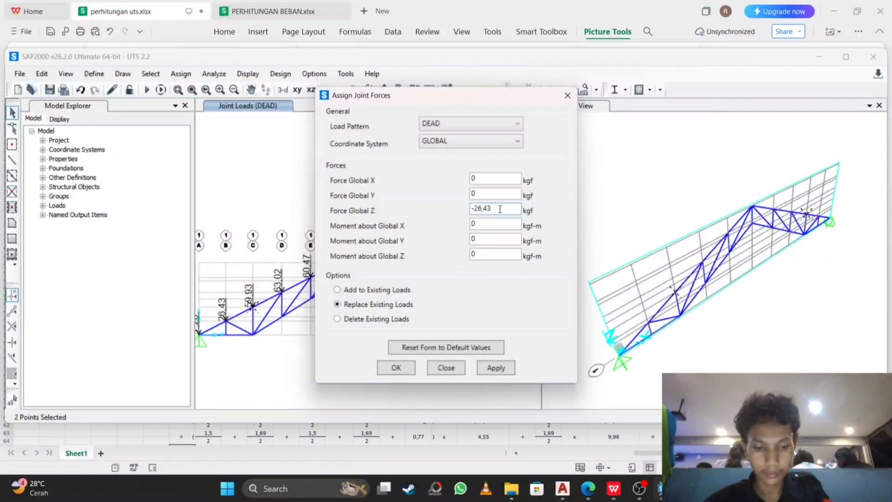
pyautogui.write('-45')
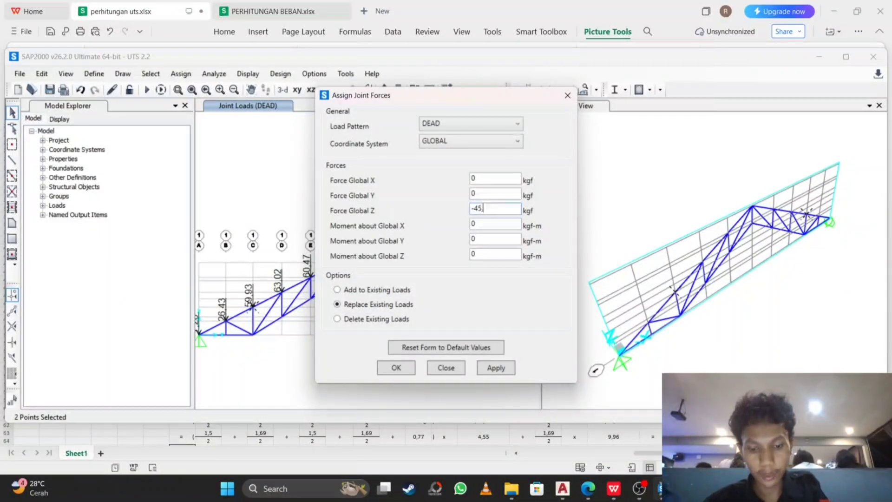
pyautogui.write(',2')
pyautogui.press('BackSpace')
pyautogui.press('BackSpace')
pyautogui.click(619, 492)
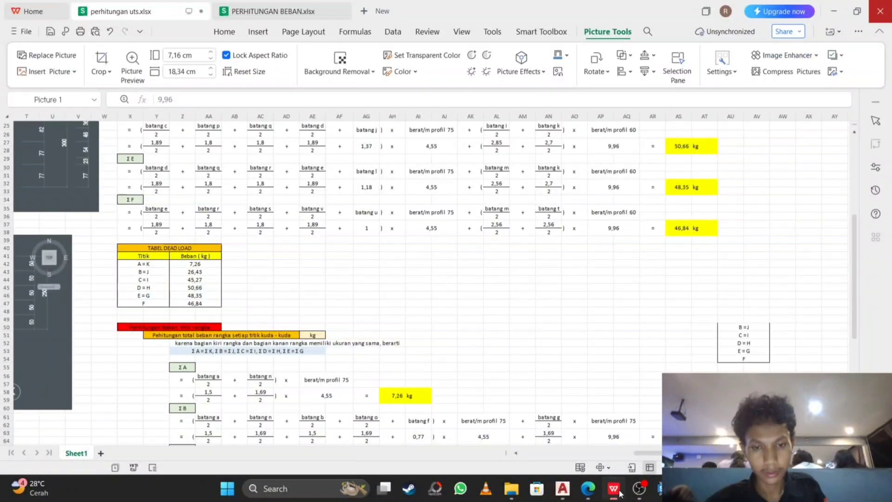
pyautogui.click(653, 491)
pyautogui.click(490, 208)
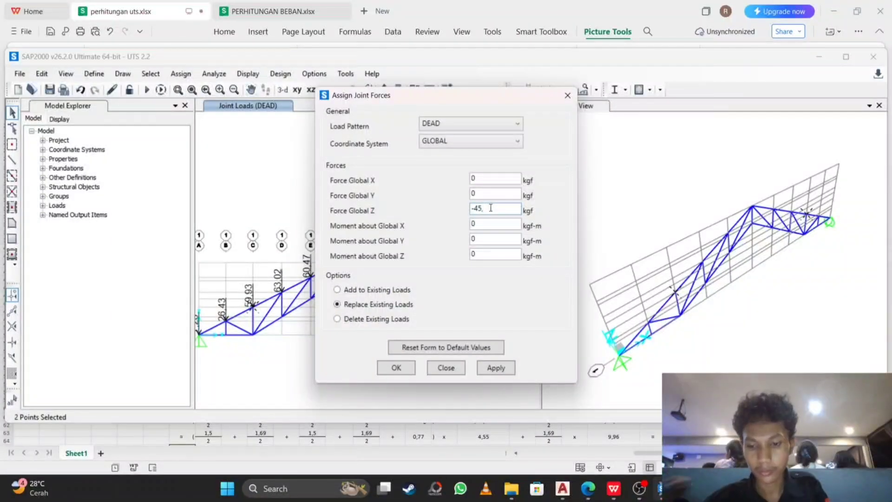
pyautogui.click(410, 368)
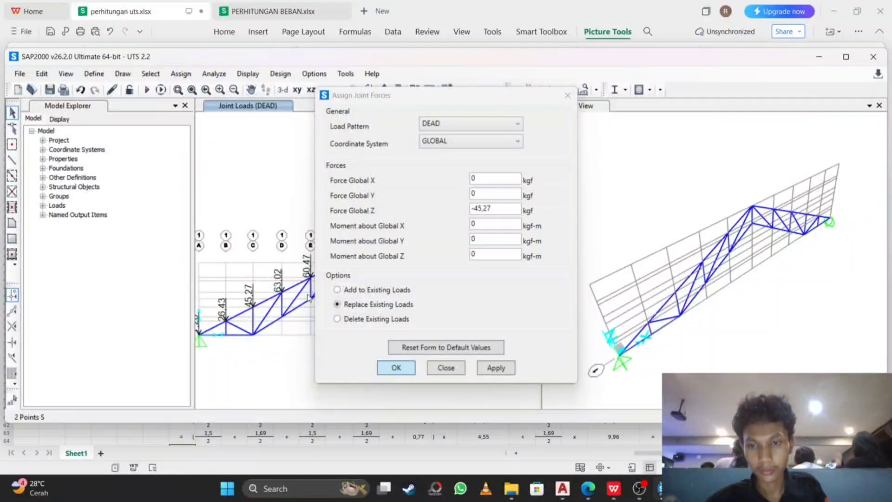
# Replace the DEAD joint load at the top-chord joints on grids D and H with the spreadsheet value as a Global Z force of -50,66 kgf.
pyautogui.click(282, 291)
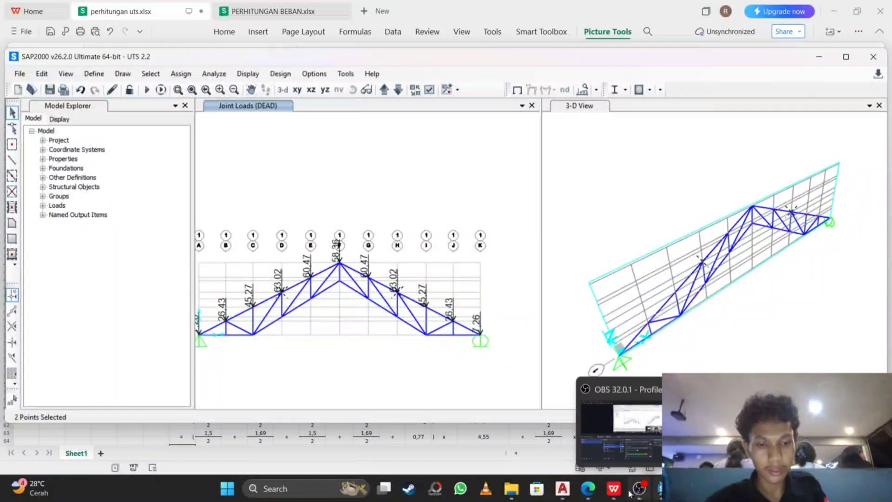
pyautogui.click(613, 488)
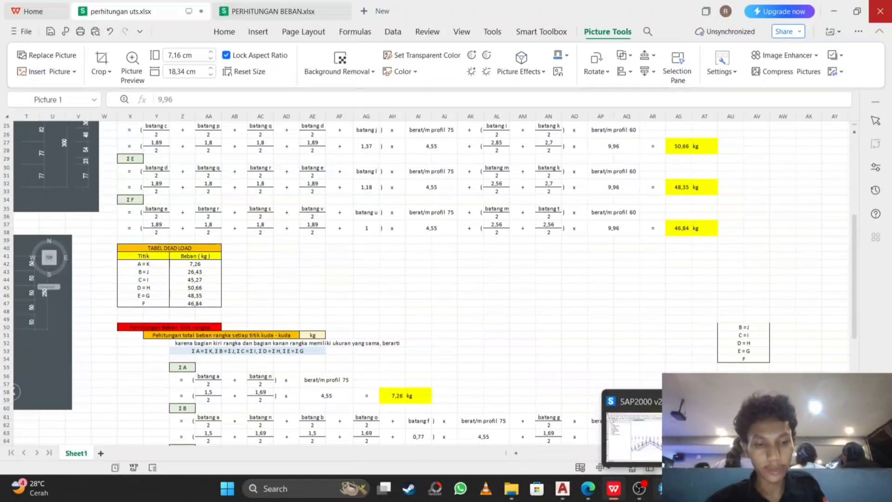
pyautogui.click(658, 486)
pyautogui.click(180, 73)
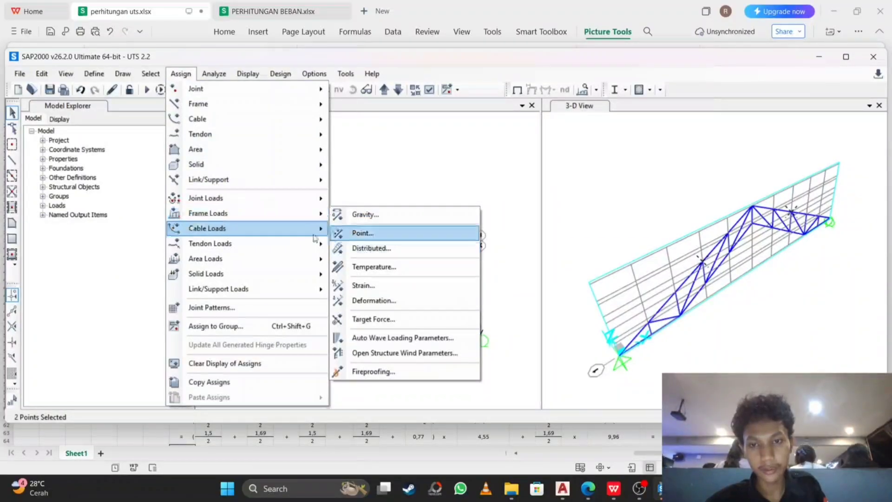
pyautogui.moveTo(247, 197)
pyautogui.click(362, 197)
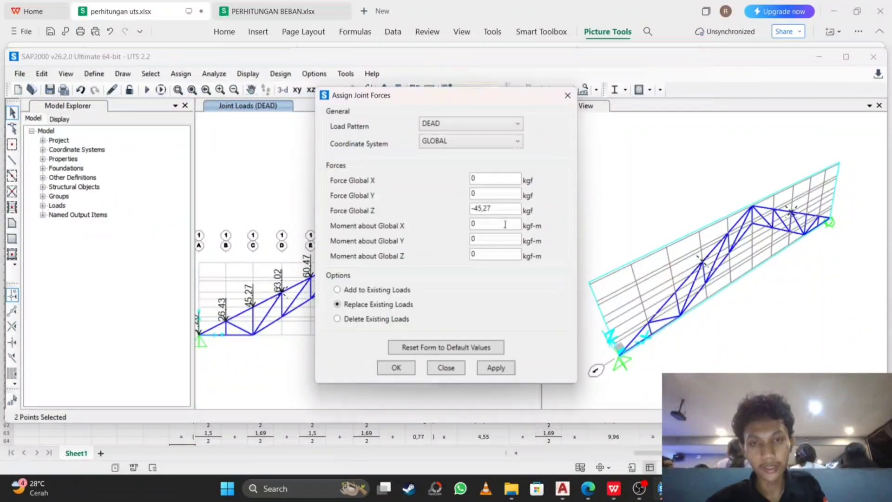
pyautogui.click(504, 210)
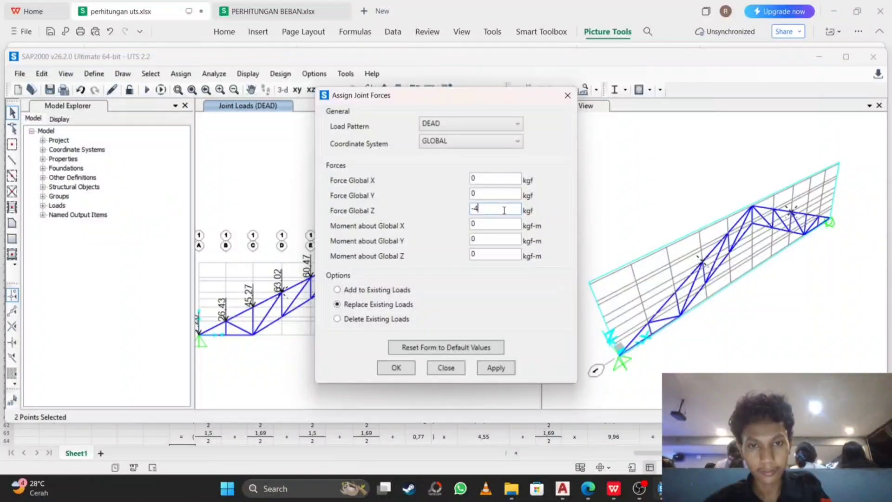
pyautogui.click(614, 489)
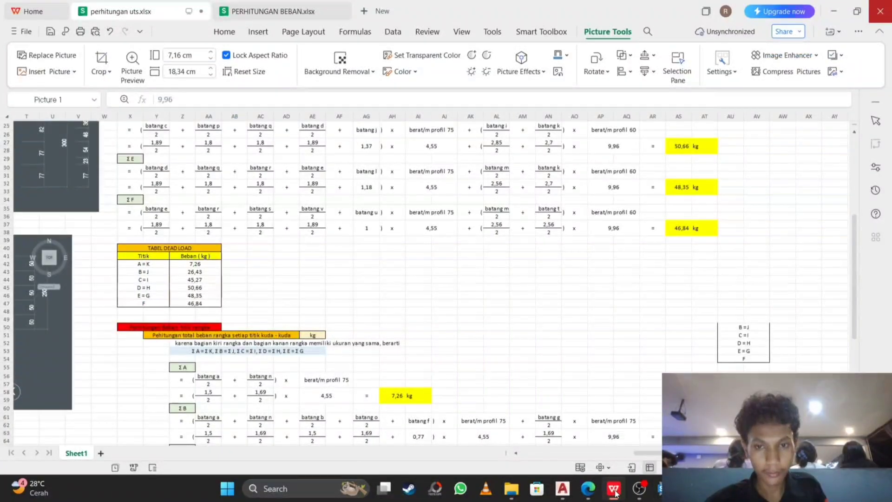
pyautogui.click(639, 488)
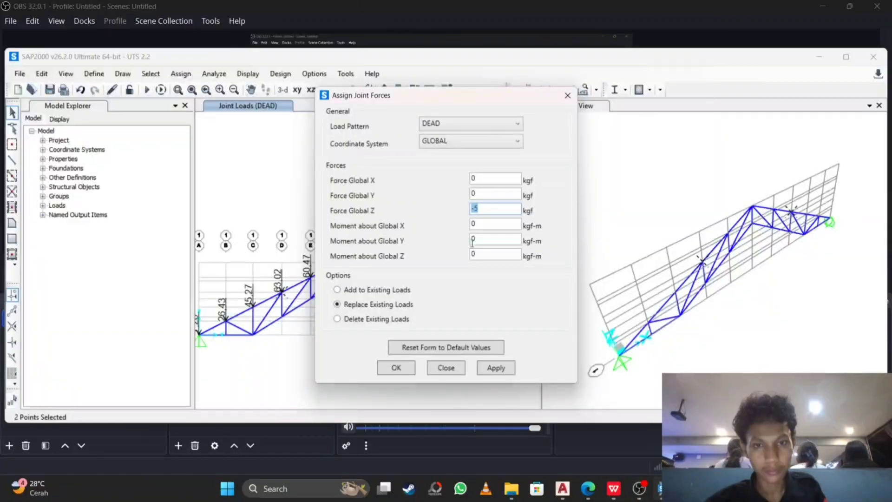
pyautogui.write('-50,66')
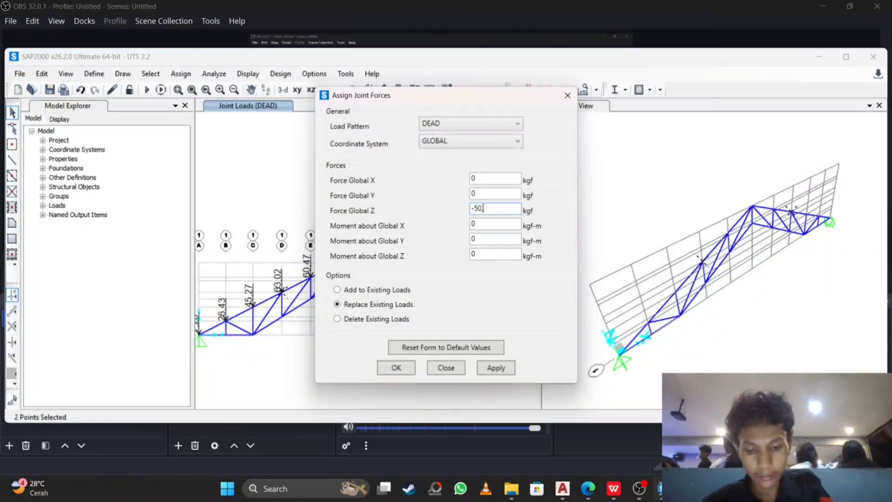
pyautogui.click(400, 367)
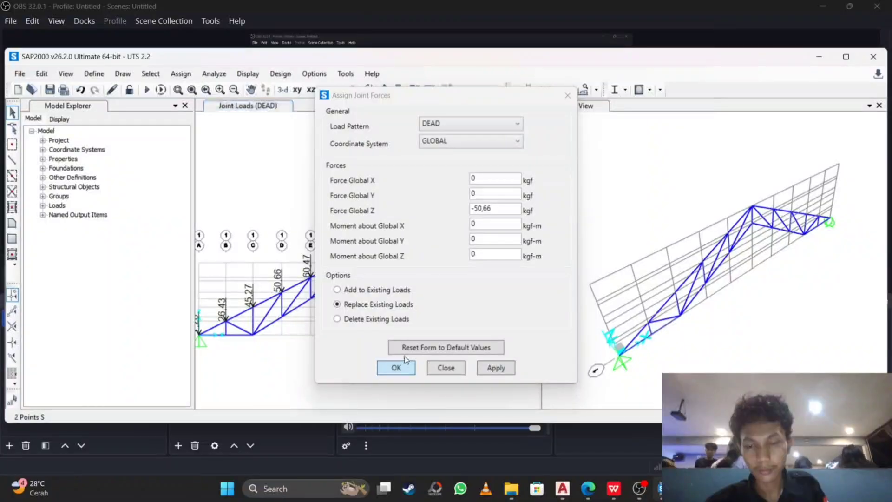
# Replace the DEAD joint load at the top-chord joints on grids E and G with the spreadsheet value as a Global Z force of -48,35 kgf.
pyautogui.click(614, 488)
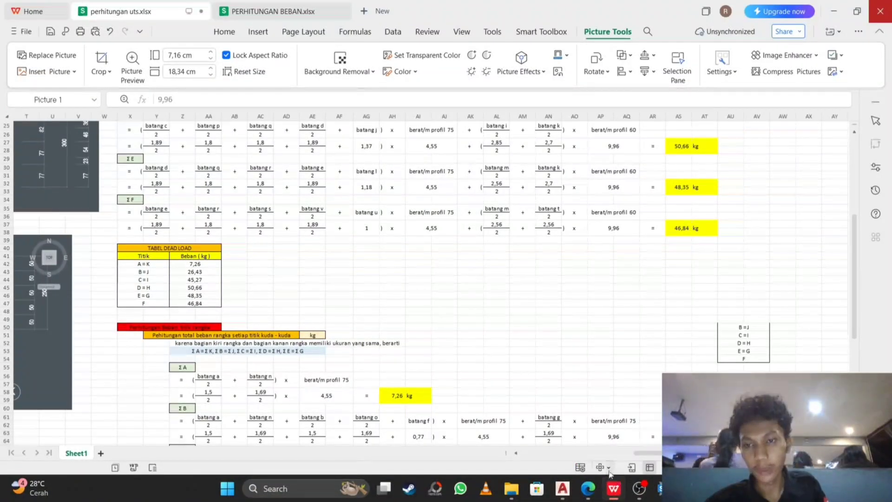
pyautogui.click(639, 488)
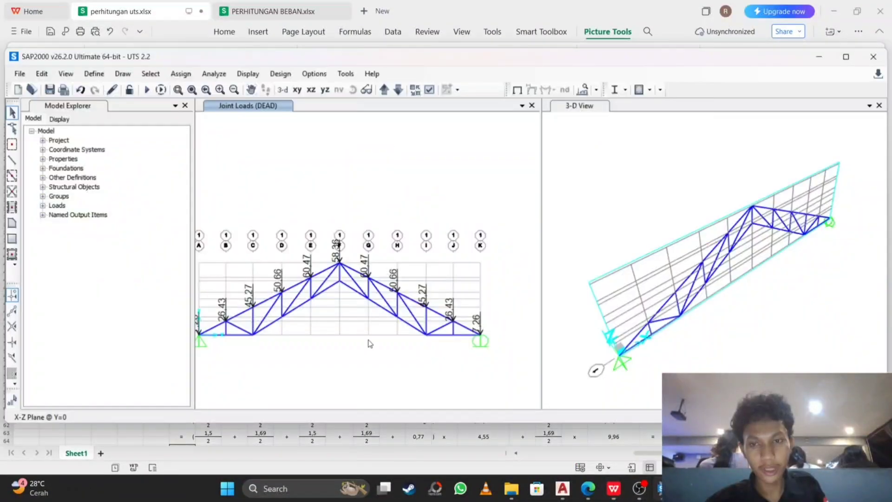
pyautogui.click(310, 279)
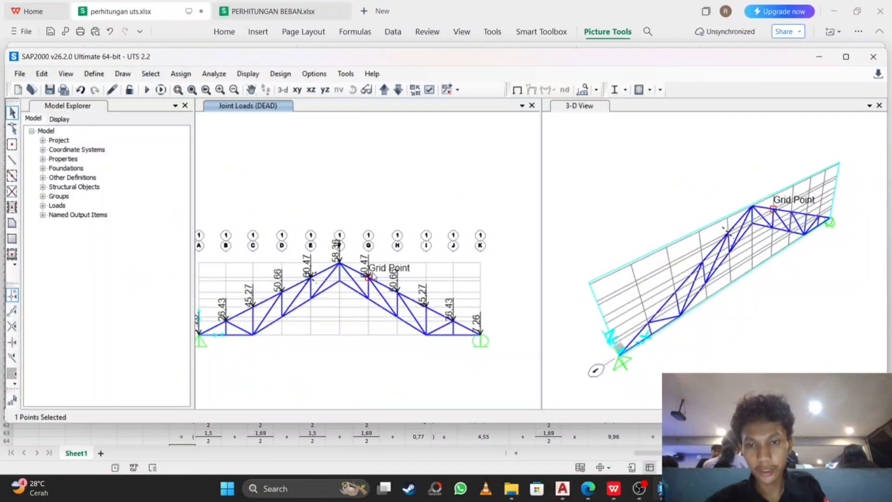
pyautogui.click(369, 275)
pyautogui.click(181, 74)
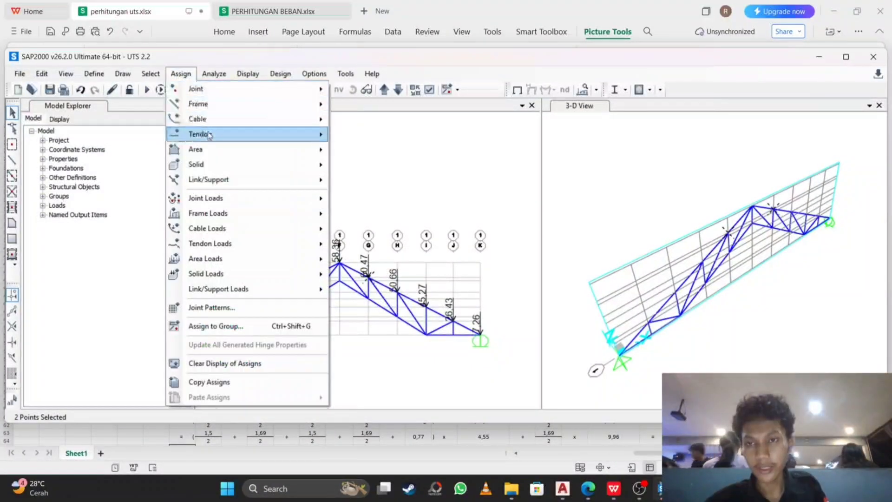
pyautogui.moveTo(229, 197)
pyautogui.click(372, 197)
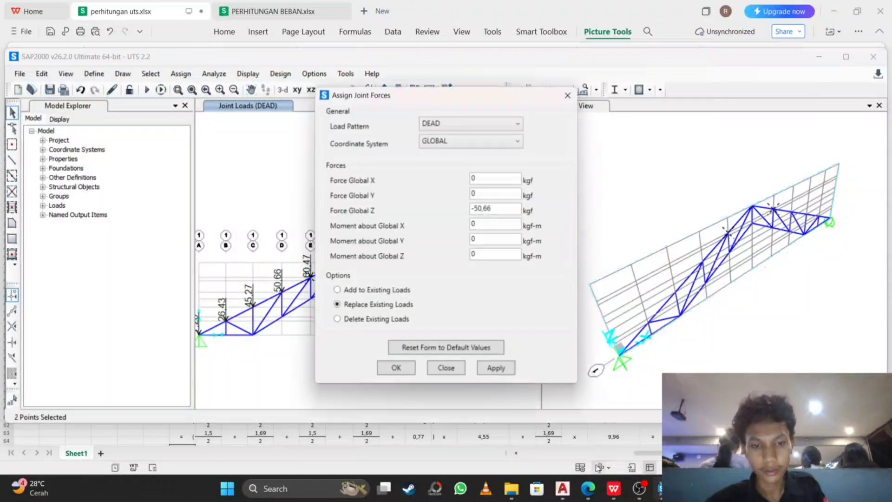
pyautogui.click(613, 488)
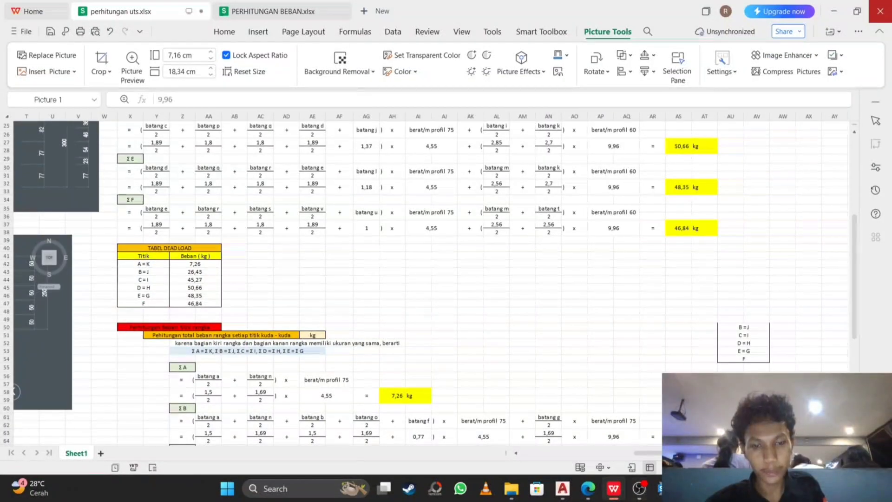
pyautogui.hotkey('alt', 'Tab')
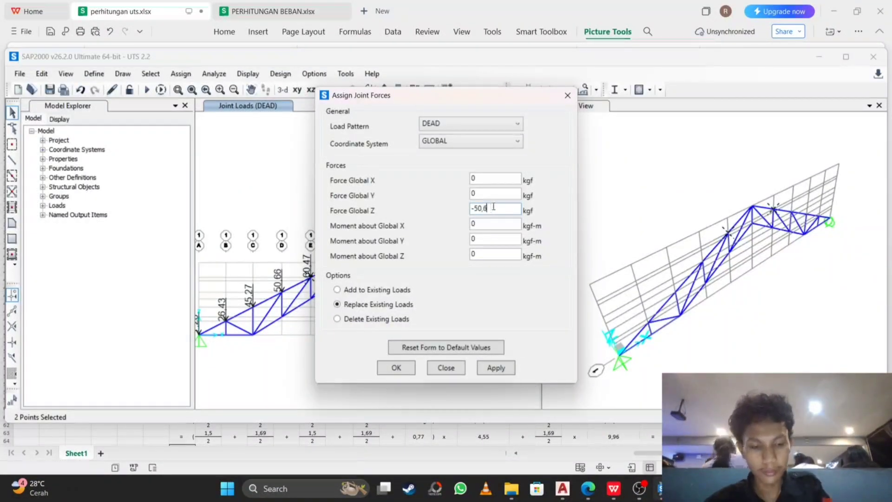
pyautogui.press('BackSpace')
pyautogui.press('BackSpace')
pyautogui.press('BackSpace')
pyautogui.press('BackSpace')
pyautogui.press('BackSpace')
pyautogui.press('BackSpace')
pyautogui.write('-4')
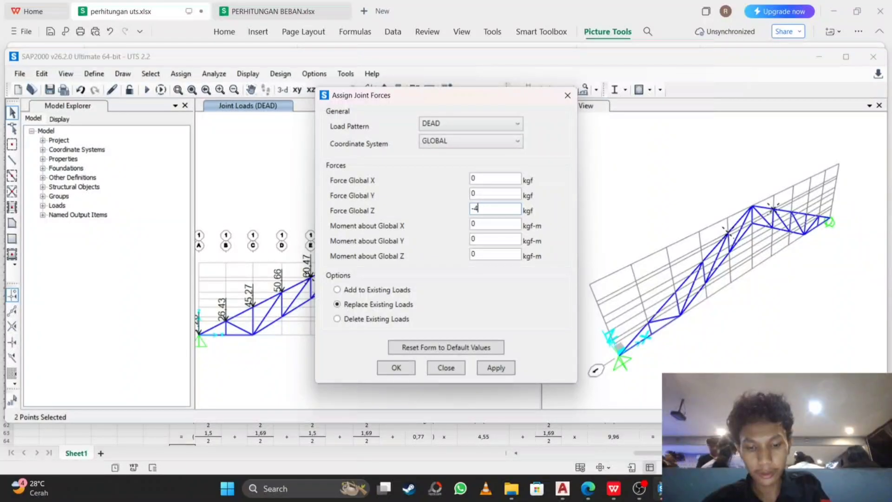
pyautogui.write('8,35')
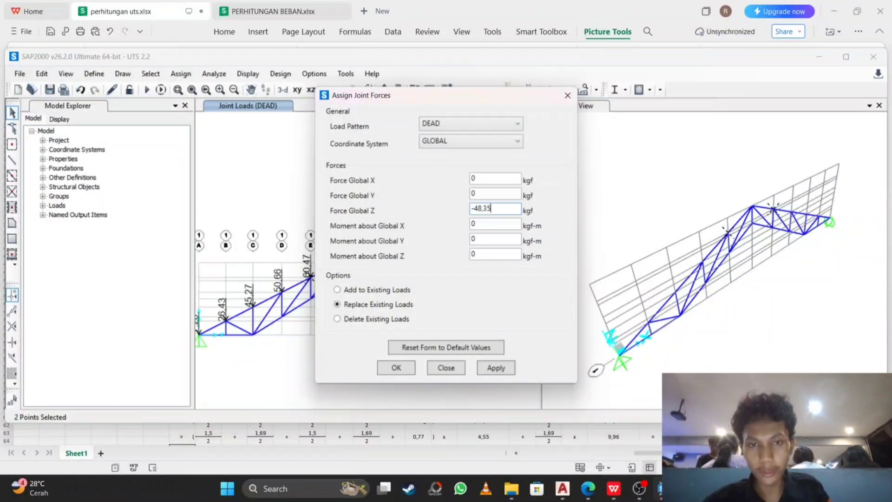
pyautogui.click(393, 368)
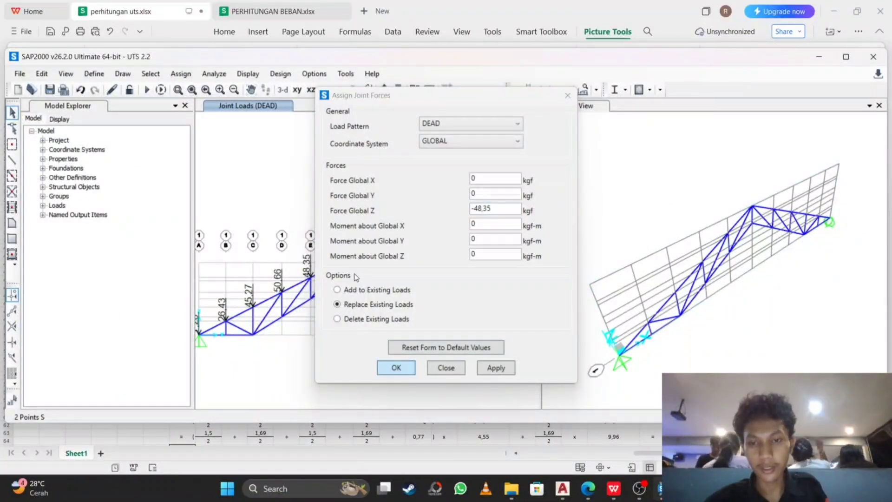
pyautogui.click(395, 367)
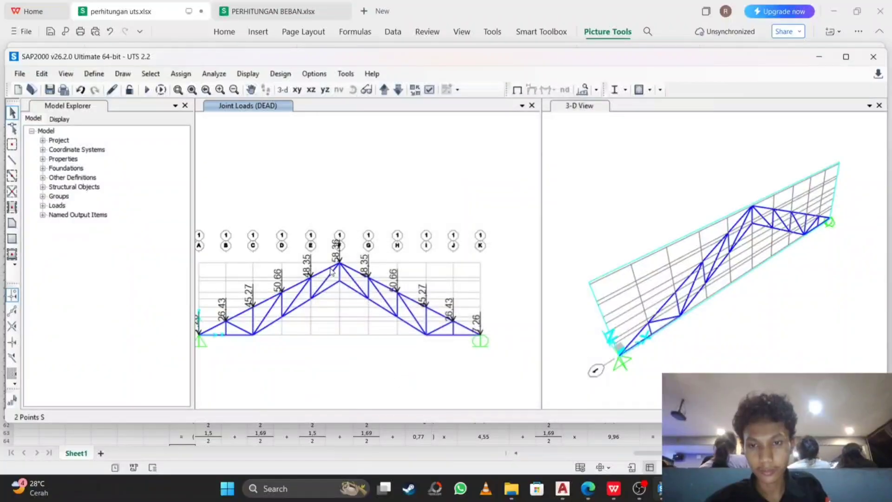
# Replace the DEAD joint load at the apex joint on grid F with the spreadsheet value as a Global Z force of -46,84 kgf.
pyautogui.click(614, 489)
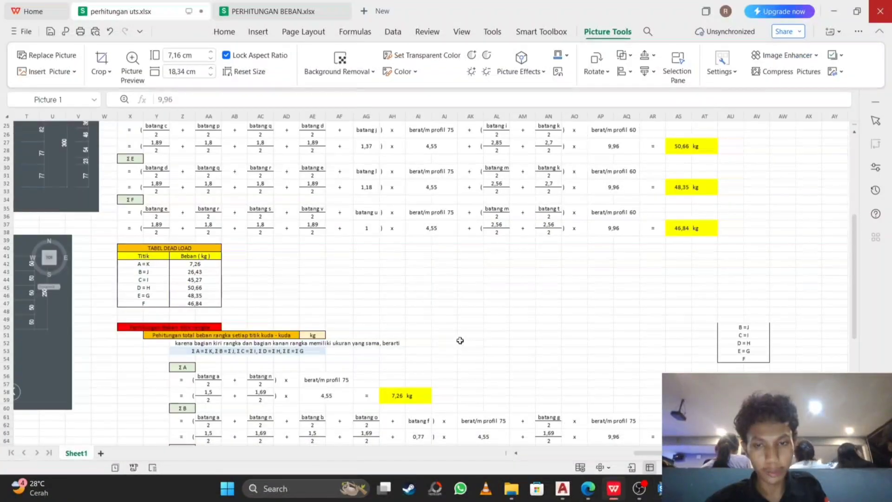
pyautogui.click(660, 488)
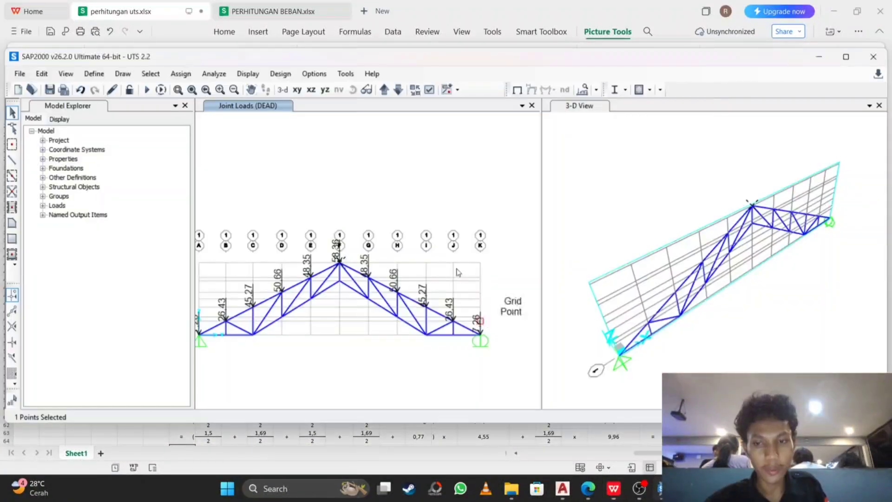
pyautogui.click(122, 73)
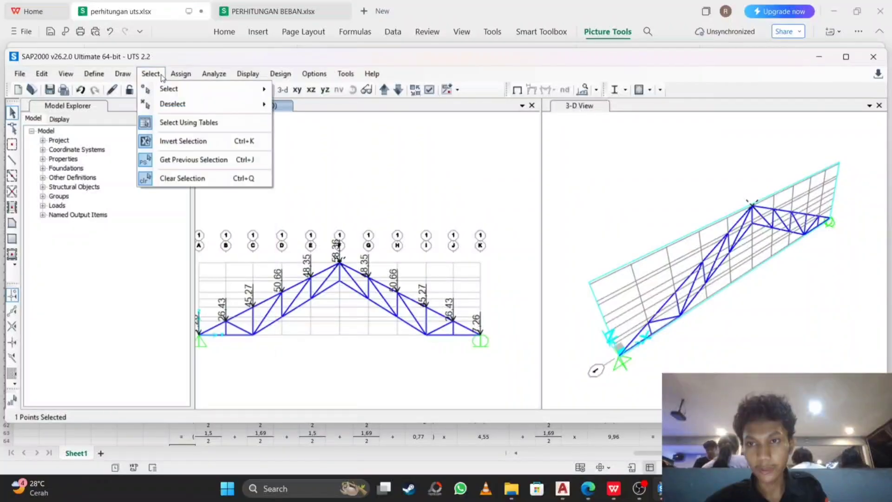
pyautogui.moveTo(181, 74)
pyautogui.moveTo(214, 198)
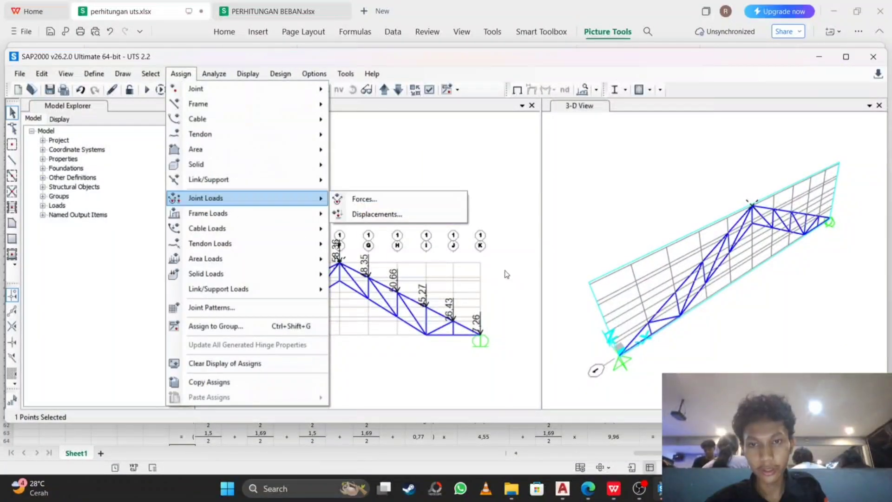
pyautogui.click(362, 197)
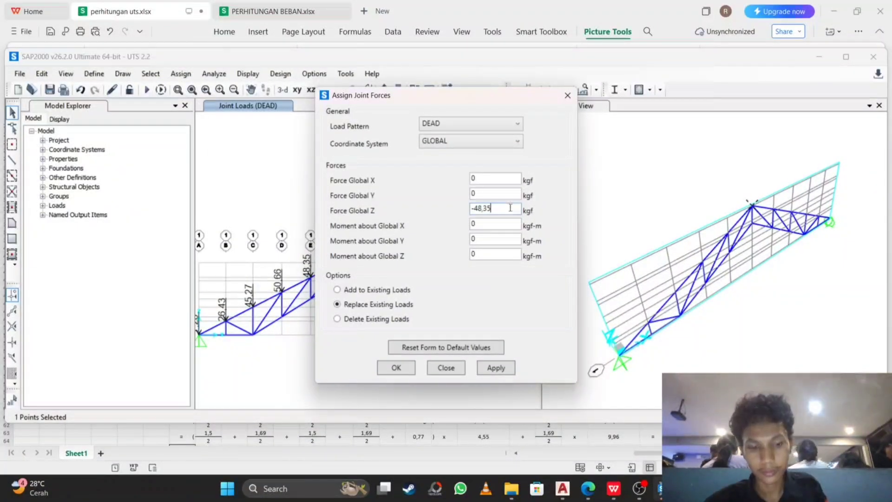
pyautogui.click(510, 207)
pyautogui.write('-46,84')
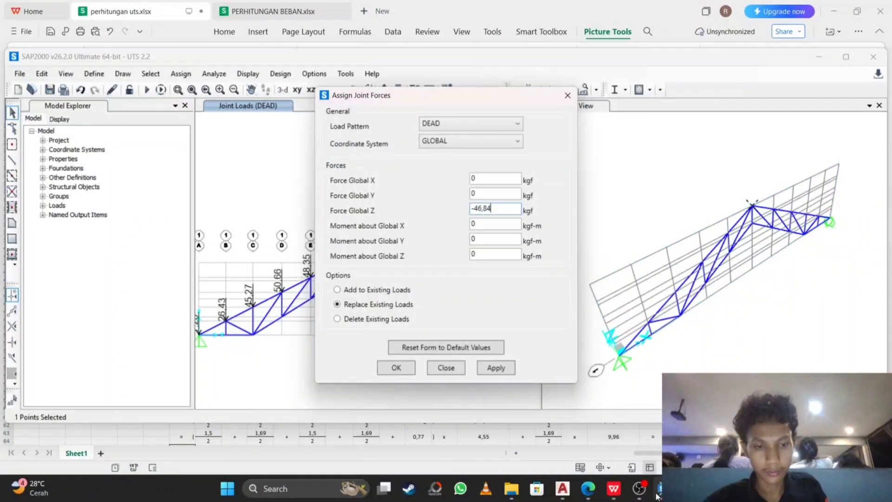
pyautogui.click(641, 491)
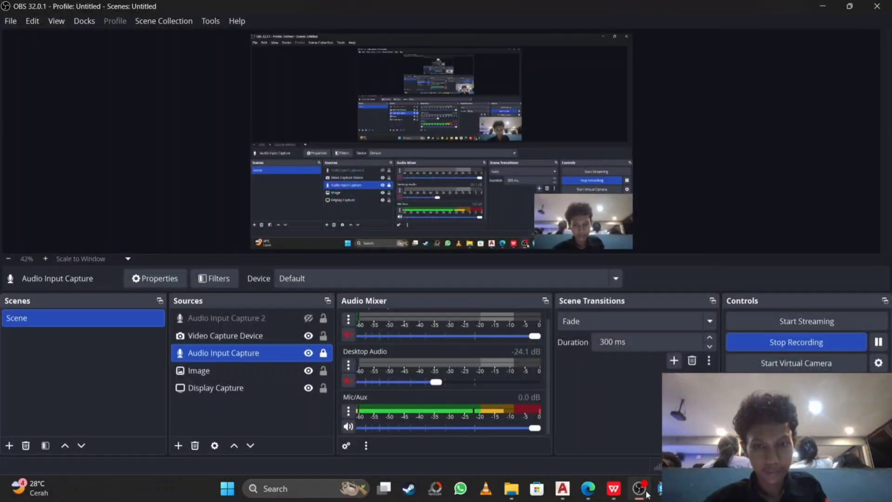
pyautogui.click(661, 490)
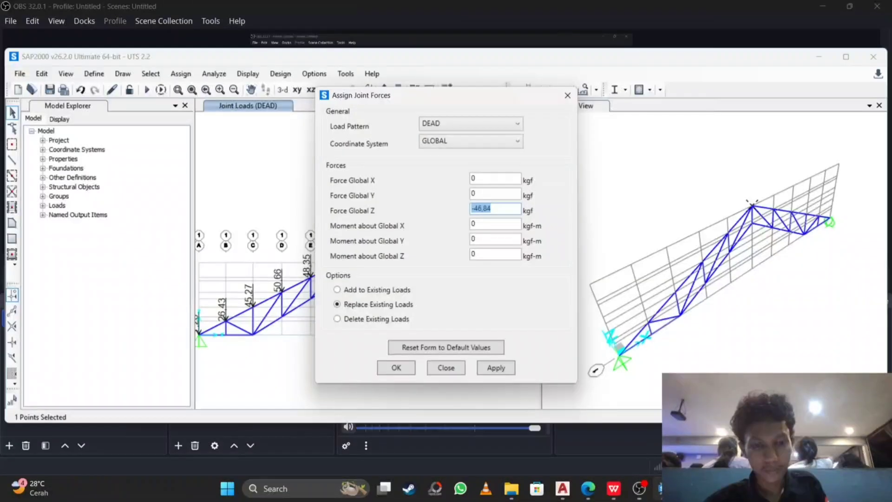
pyautogui.click(408, 365)
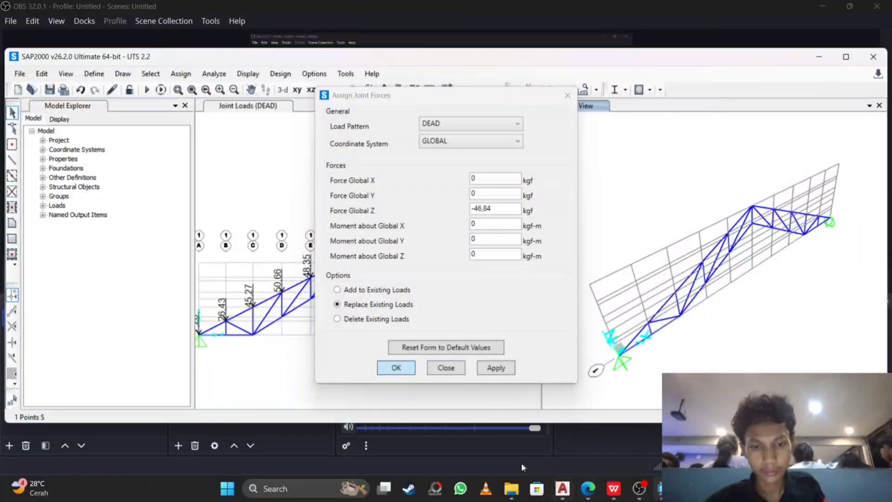
# Review the truss assignment slide in Canva and the dead load table in the perhitungan uts.xlsx spreadsheet, returning to SAP2000.
pyautogui.click(560, 487)
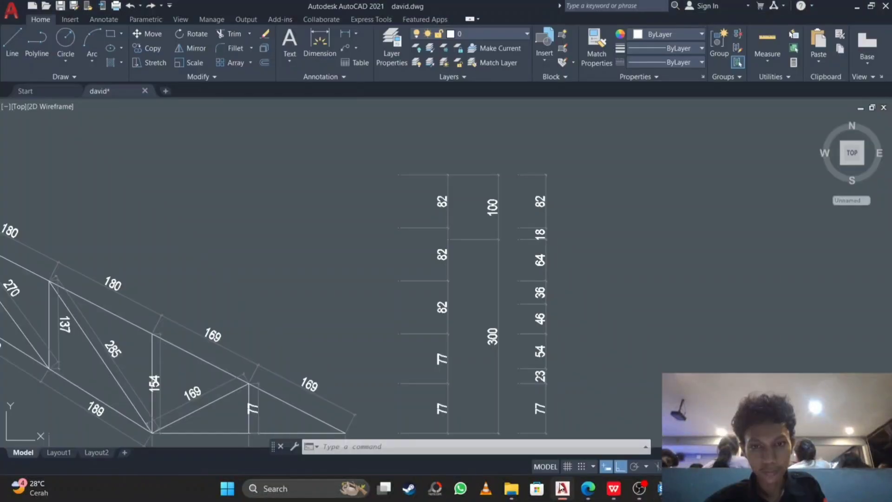
pyautogui.click(518, 492)
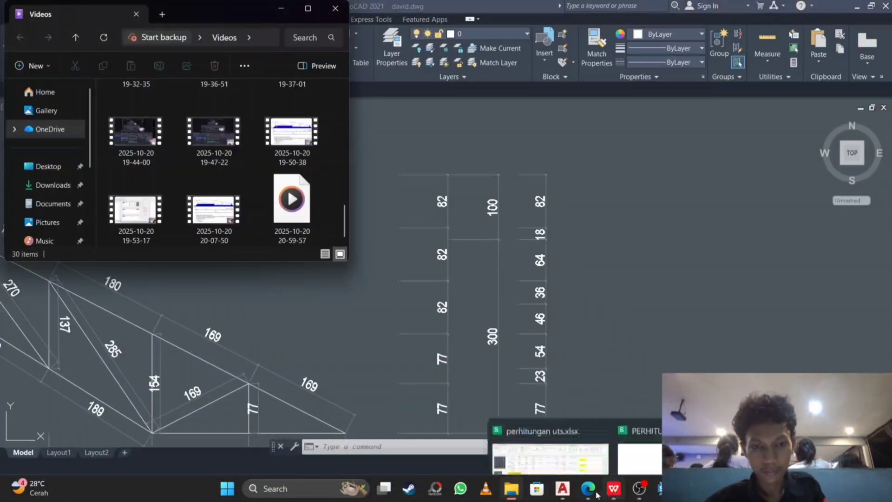
pyautogui.click(595, 494)
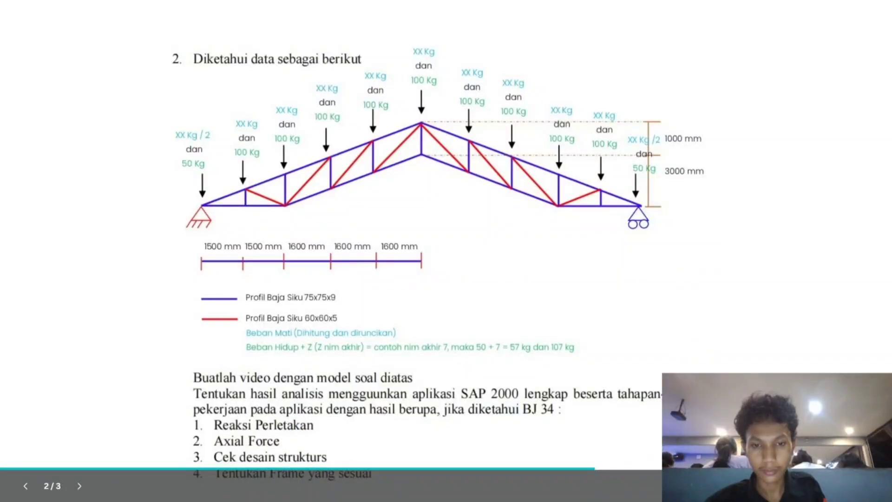
pyautogui.press('Escape')
pyautogui.click(613, 487)
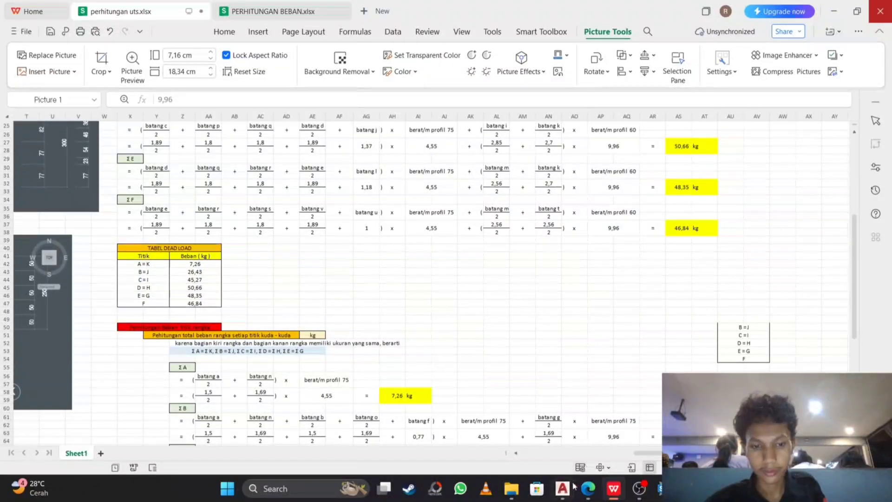
pyautogui.click(588, 488)
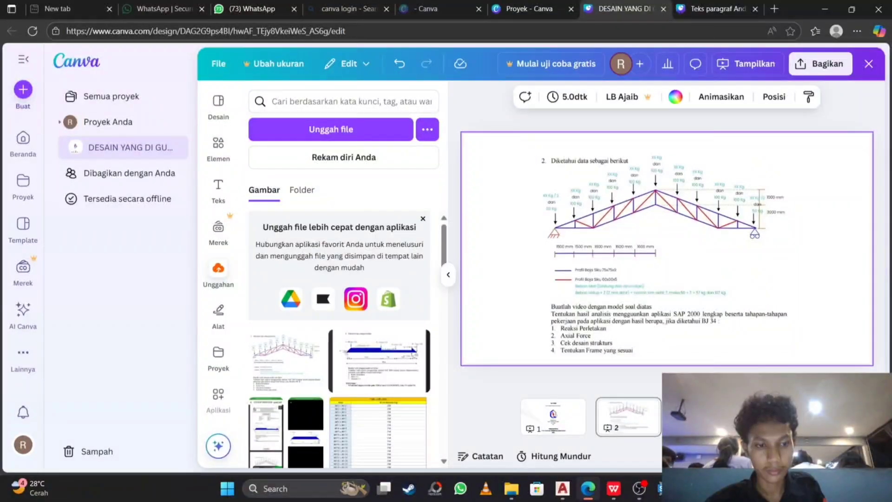
pyautogui.click(846, 456)
pyautogui.press('super')
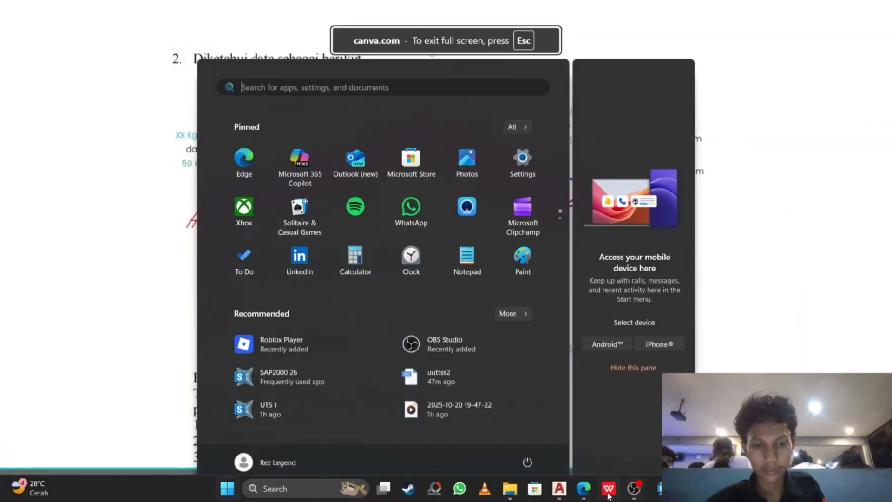
pyautogui.click(609, 493)
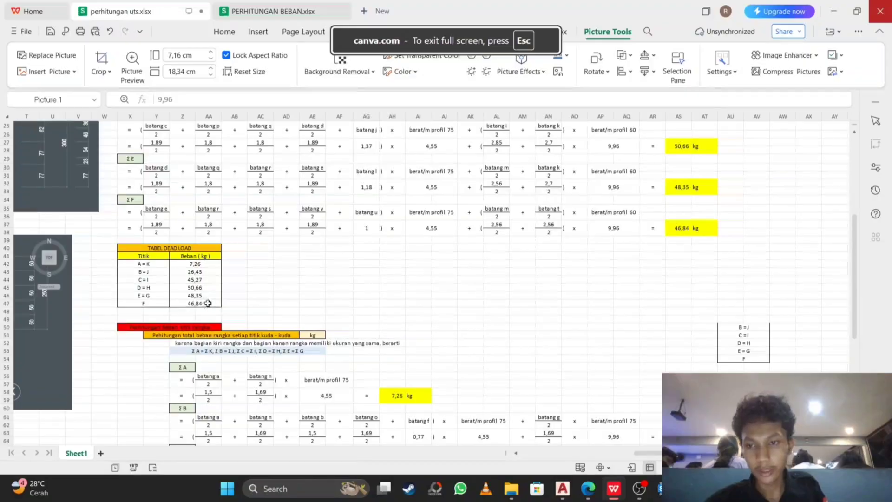
pyautogui.press('super')
pyautogui.click(663, 489)
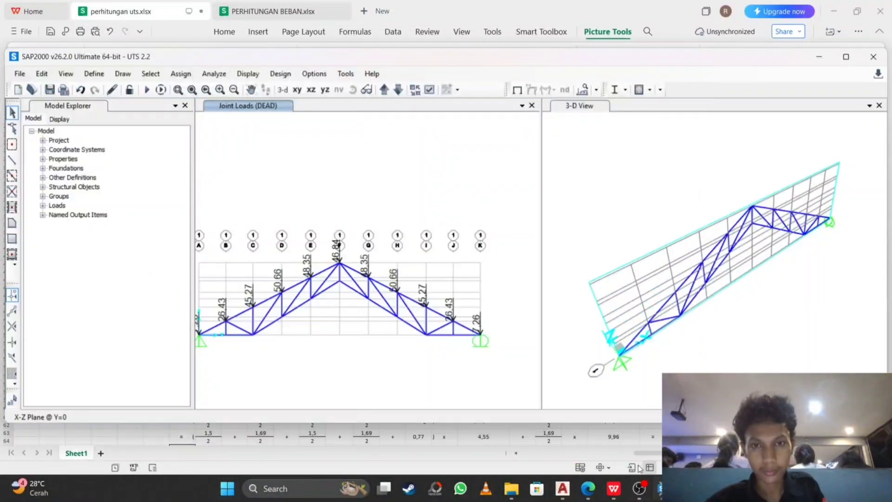
# Examine the DEAD and live joint loads assigned to the top-chord joint on grid E in its point information.
pyautogui.scroll(2, 346, 263)
pyautogui.scroll(-2, 307, 294)
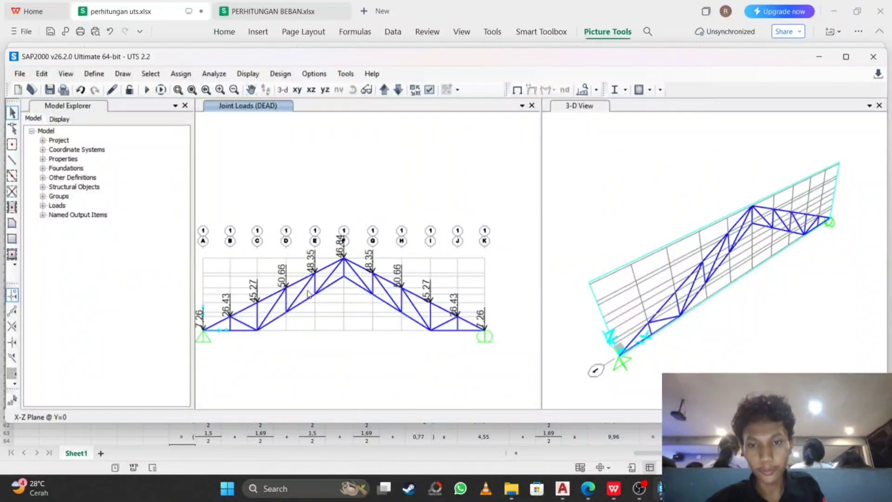
pyautogui.scroll(-2, 344, 228)
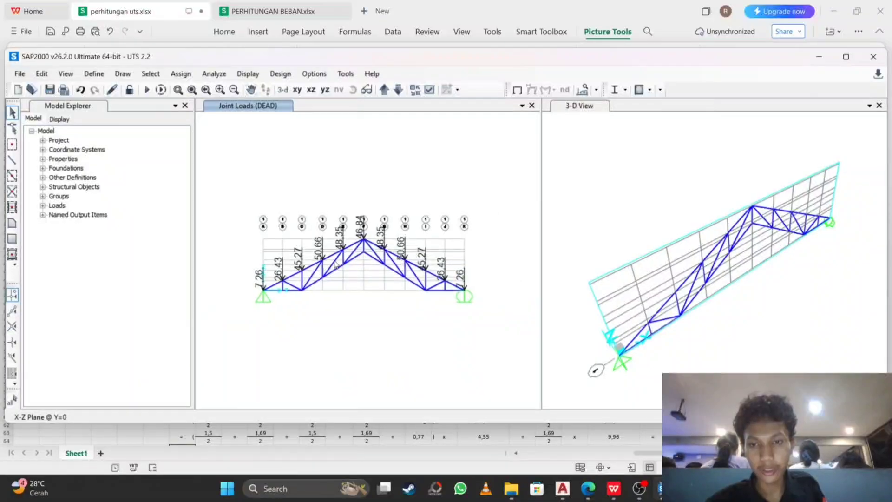
pyautogui.scroll(4, 343, 261)
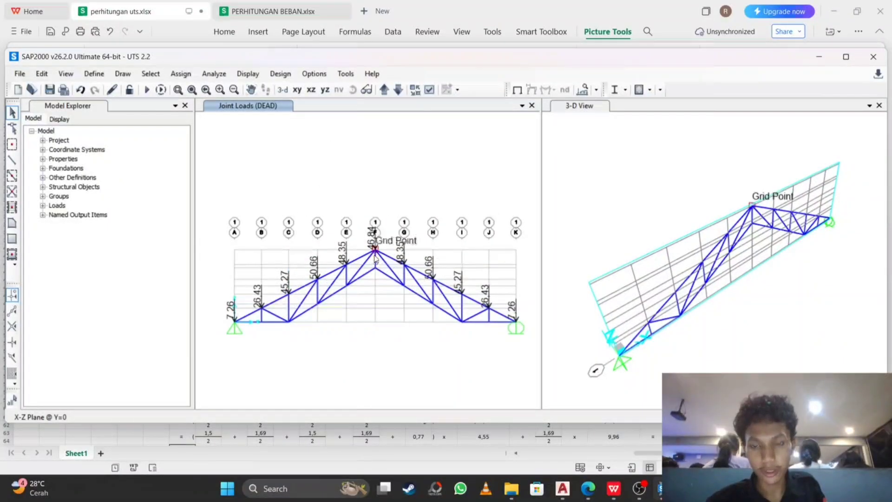
pyautogui.click(346, 266)
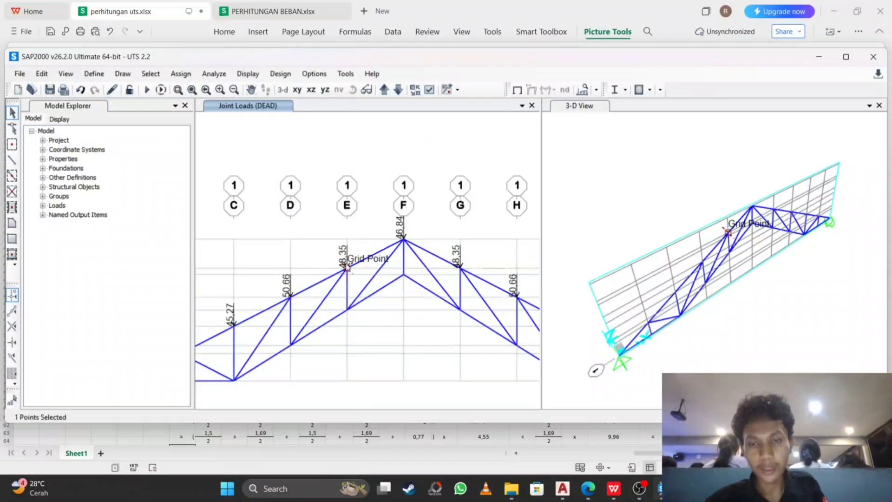
pyautogui.rightClick(345, 266)
pyautogui.click(398, 122)
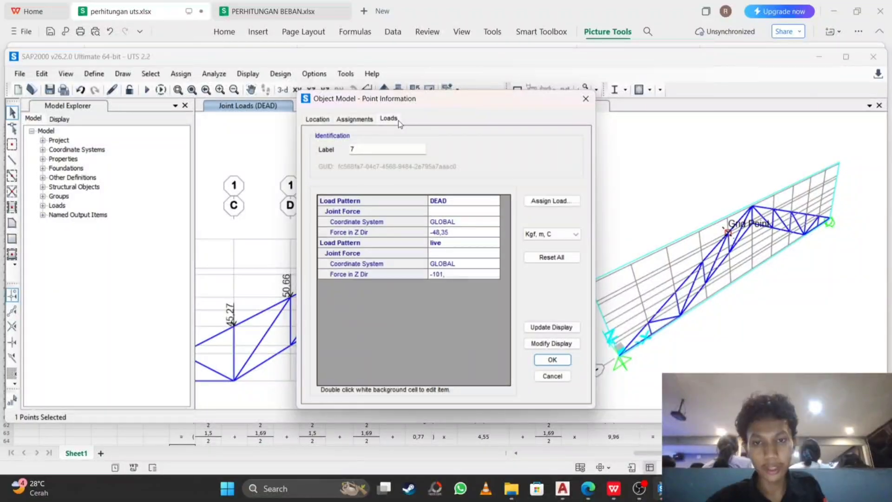
pyautogui.click(585, 99)
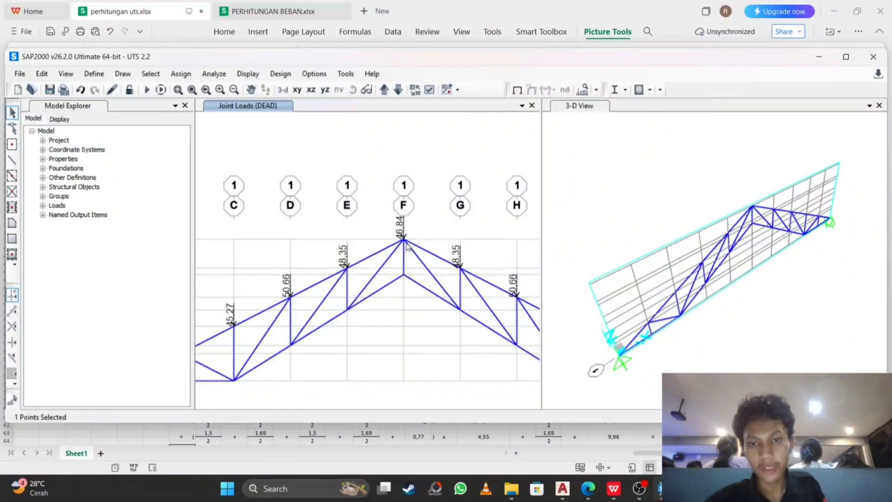
pyautogui.rightClick(346, 266)
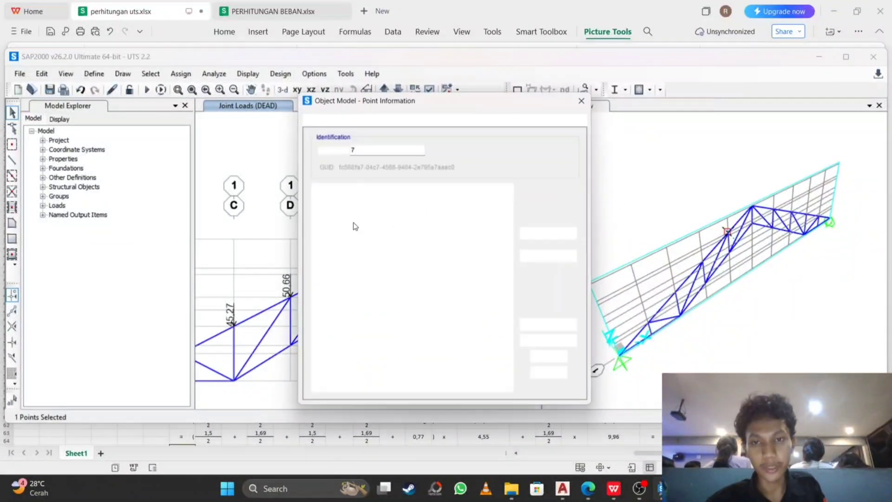
pyautogui.click(388, 120)
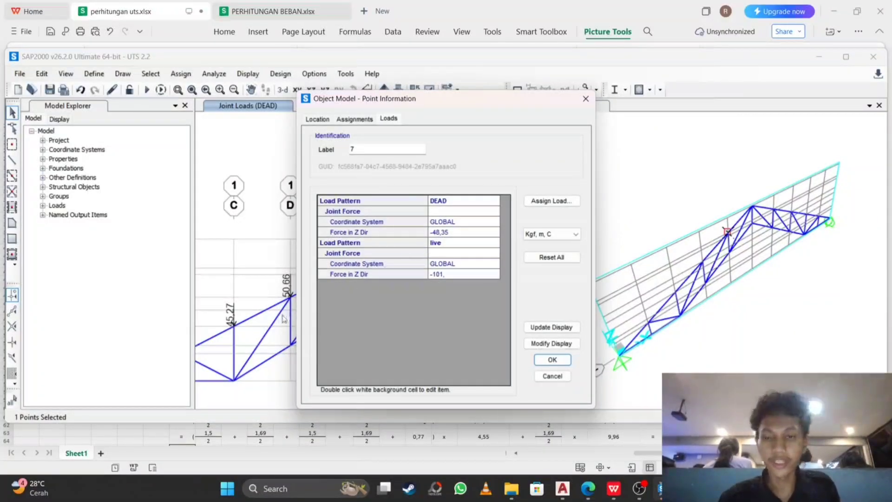
pyautogui.click(561, 363)
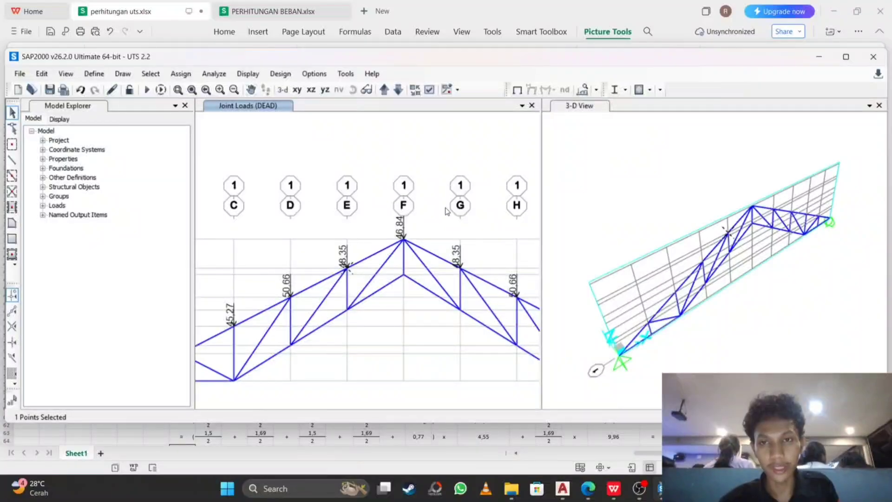
# Run the analysis of the truss with the updated joint loads.
pyautogui.scroll(-2, 444, 211)
pyautogui.click(180, 73)
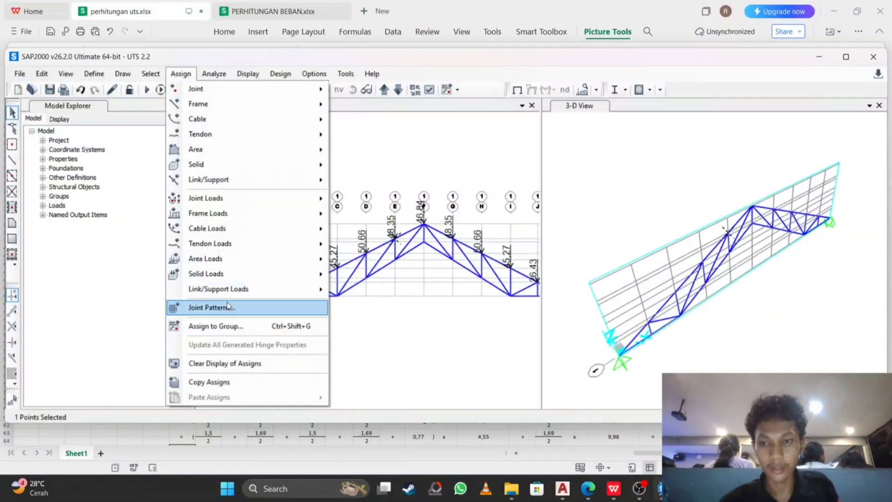
pyautogui.moveTo(214, 74)
pyautogui.click(244, 156)
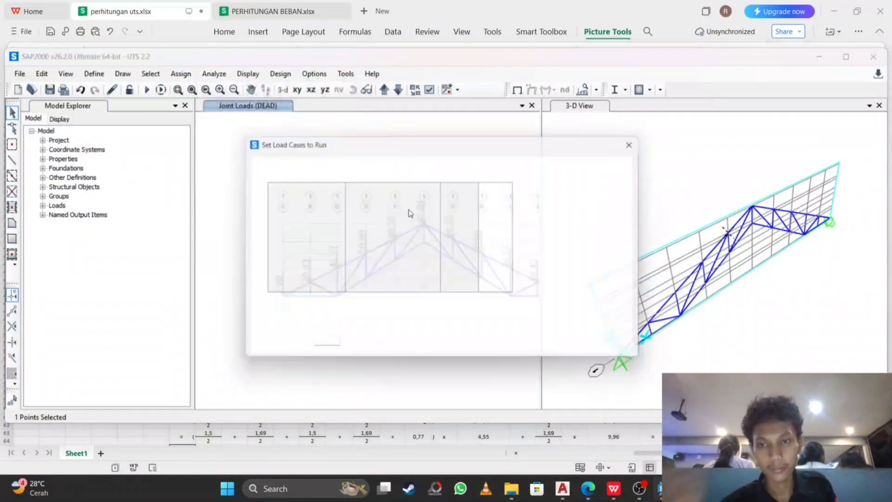
pyautogui.click(574, 325)
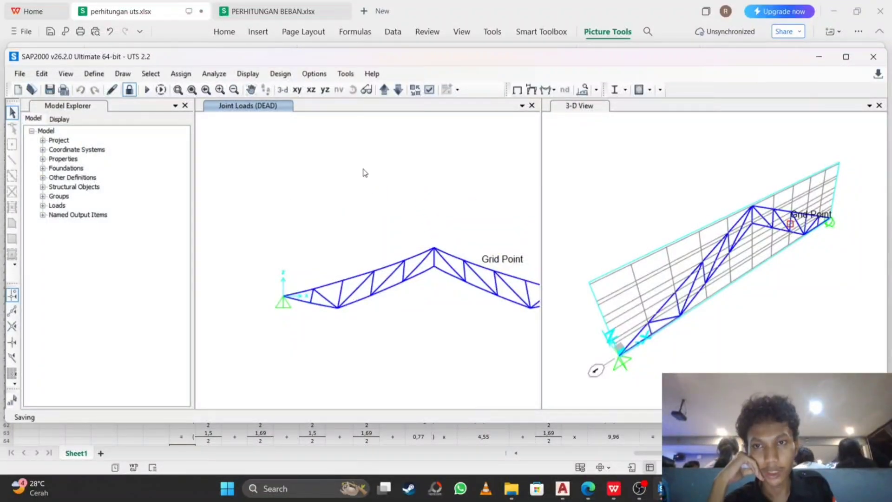
pyautogui.click(661, 341)
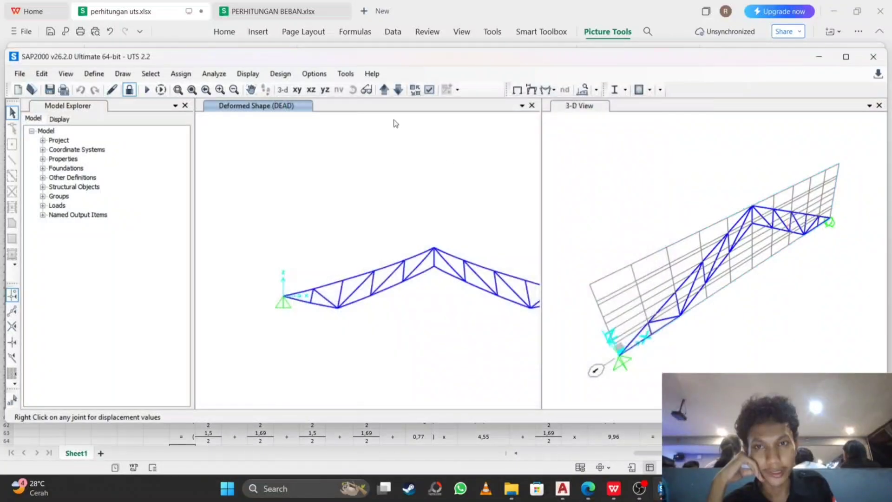
# Run the steel frame design check of the structure and inspect the stress colours and section labels along the truss.
pyautogui.click(280, 73)
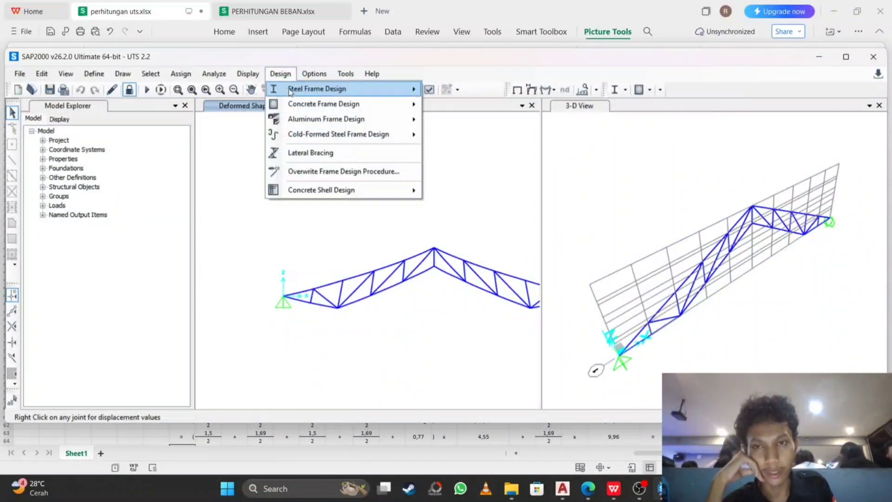
pyautogui.moveTo(353, 88)
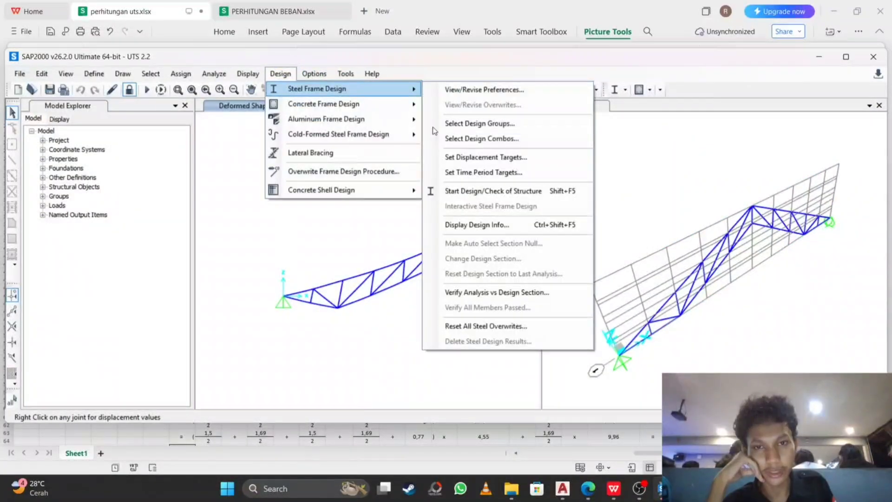
pyautogui.click(477, 190)
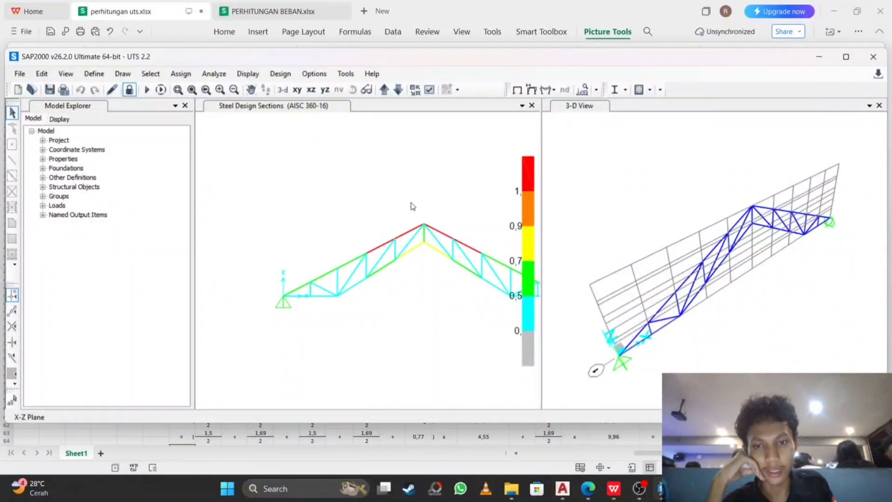
pyautogui.scroll(5, 449, 234)
pyautogui.scroll(-3, 426, 246)
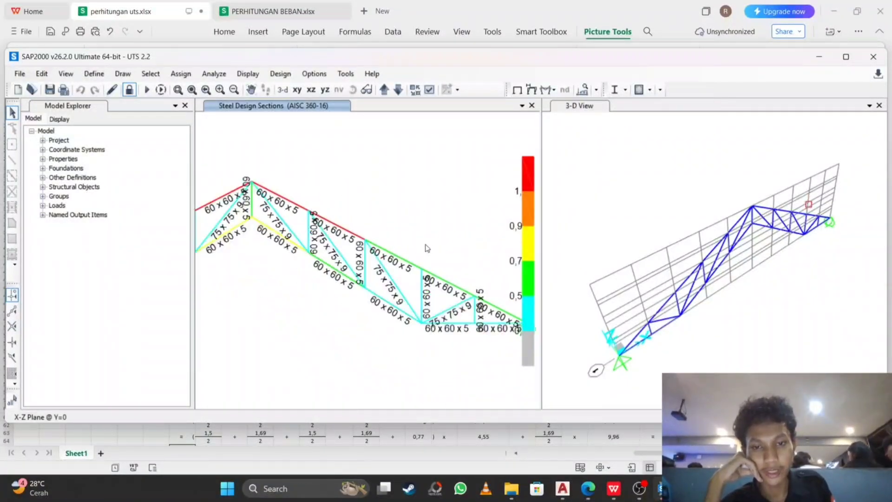
# Examine the steel design sections and stress-ratio colours of the truss members around the ridge and along both slopes.
pyautogui.scroll(-3, 463, 293)
pyautogui.scroll(2, 462, 281)
pyautogui.scroll(-3, 463, 282)
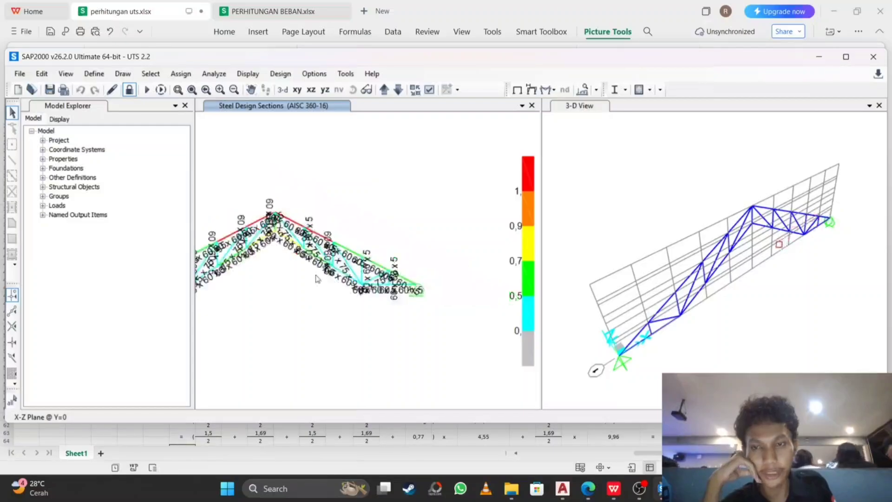
pyautogui.scroll(2, 299, 259)
pyautogui.scroll(-2, 307, 255)
pyautogui.scroll(3, 331, 249)
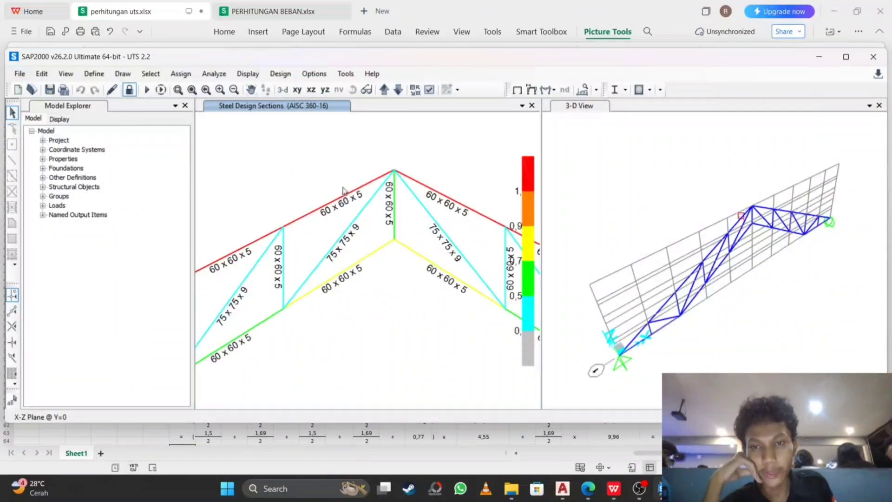
pyautogui.scroll(-3, 465, 214)
pyautogui.scroll(2, 434, 234)
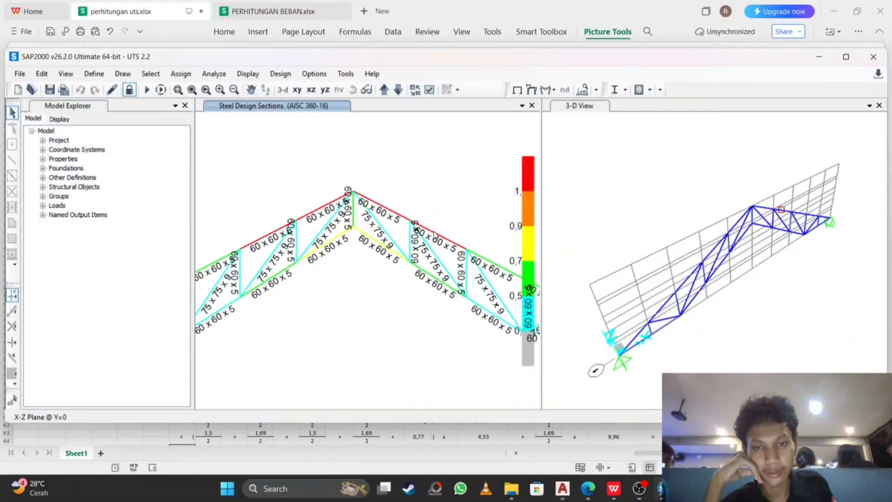
pyautogui.scroll(2, 439, 242)
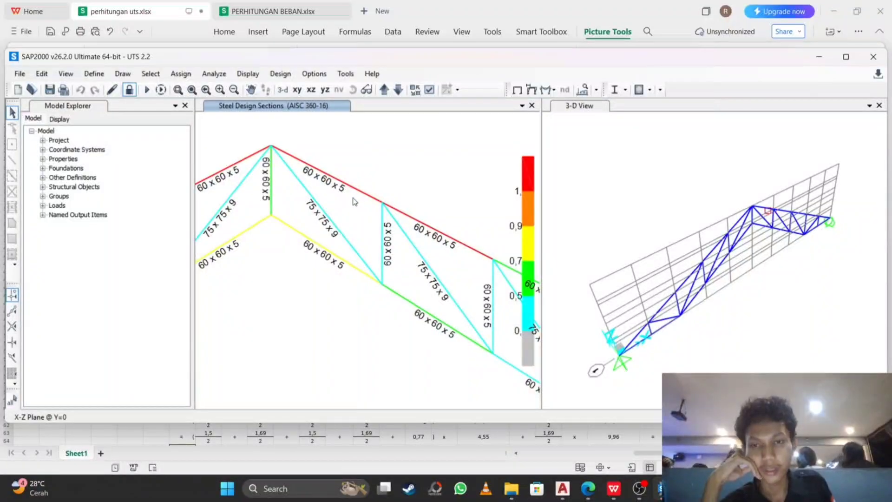
pyautogui.scroll(-2, 353, 198)
pyautogui.scroll(-2, 354, 193)
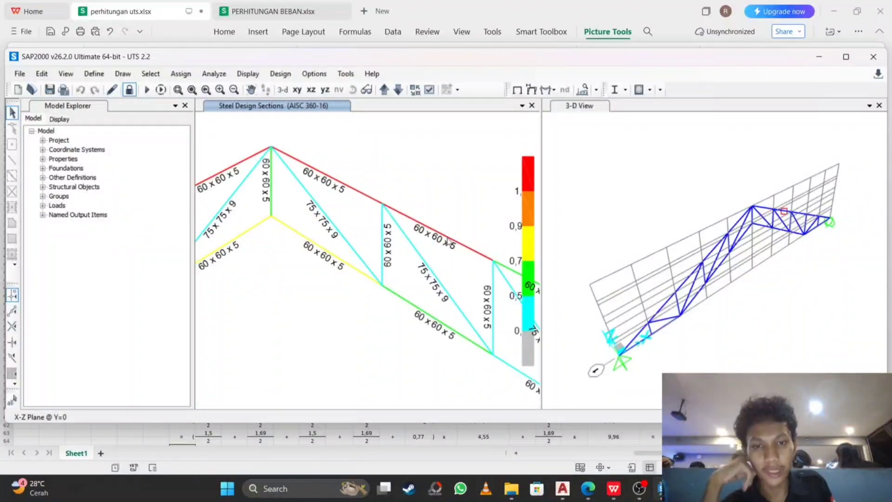
pyautogui.scroll(2, 449, 231)
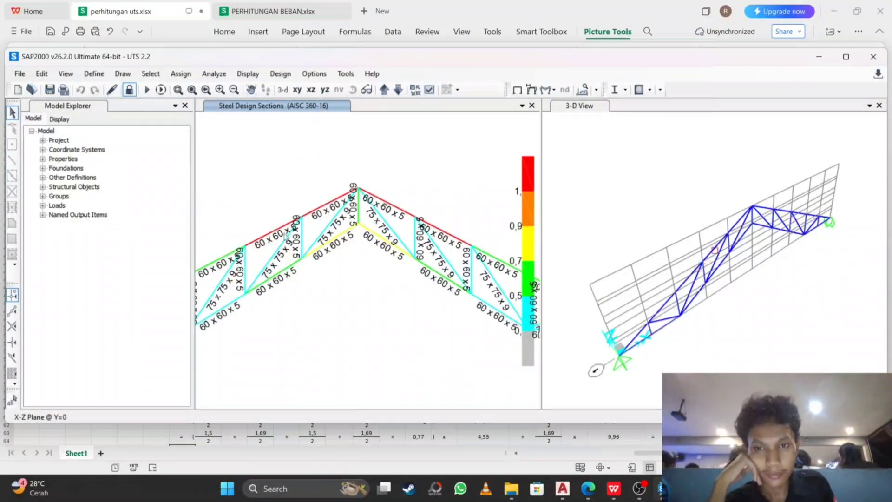
pyautogui.scroll(-2, 285, 235)
pyautogui.scroll(2, 299, 199)
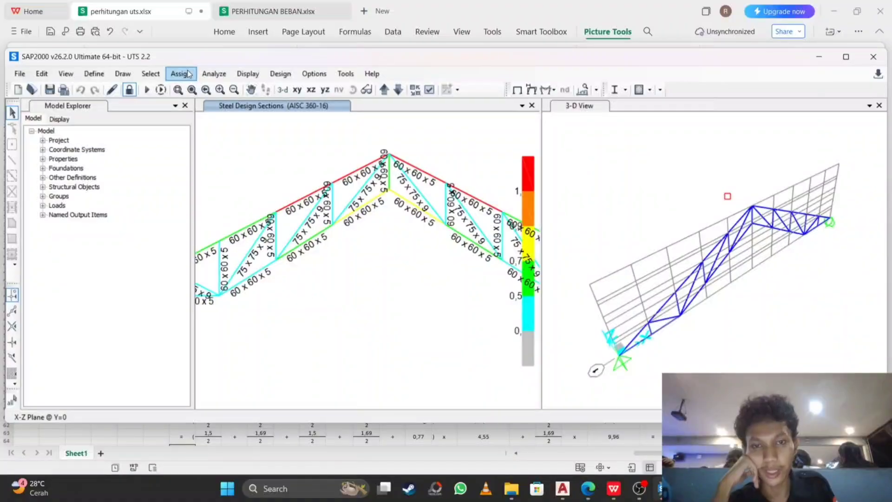
# Unlock the model, accepting deletion of the analysis results, and check the list of defined materials.
pyautogui.click(129, 90)
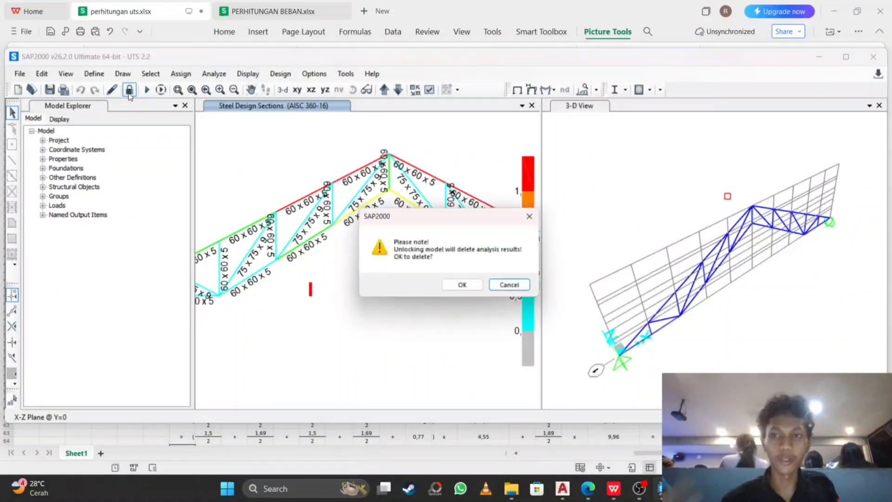
pyautogui.click(460, 285)
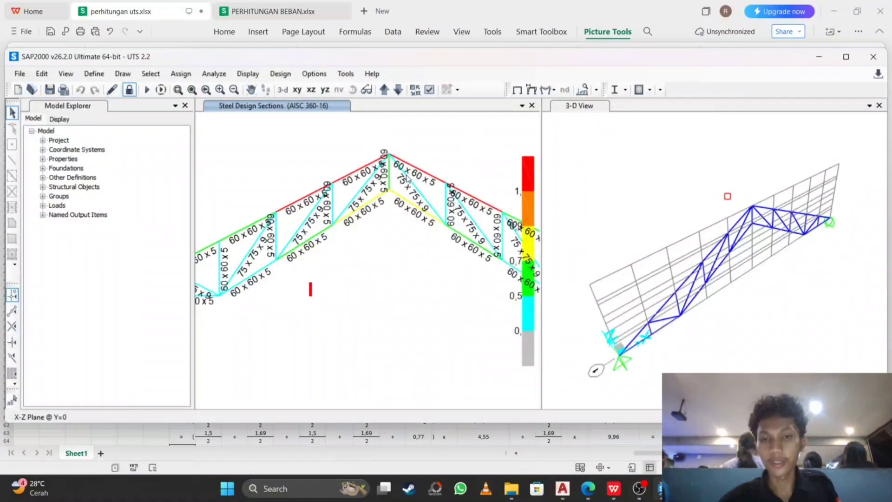
pyautogui.click(107, 74)
pyautogui.click(124, 86)
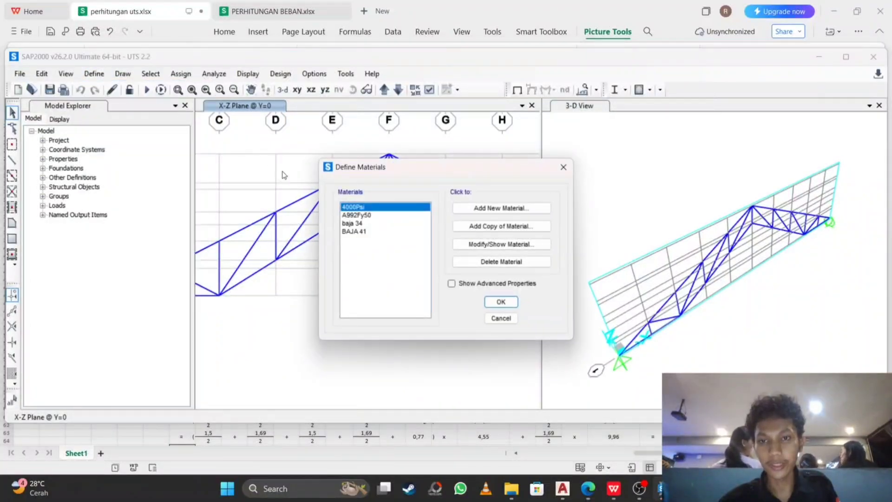
pyautogui.click(489, 318)
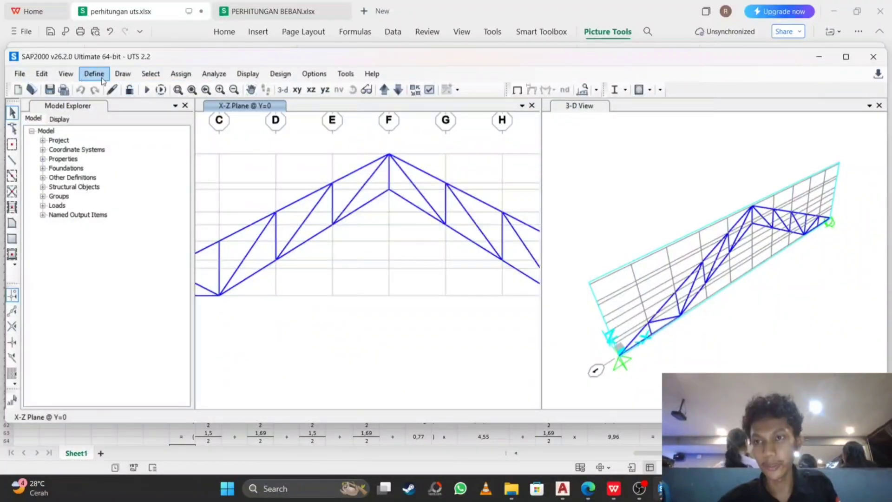
# Create a copy of the 60 x 60 x 5 angle frame section named "60 x 60 x 5 MUTU 41".
pyautogui.click(94, 73)
pyautogui.moveTo(101, 114)
pyautogui.click(253, 108)
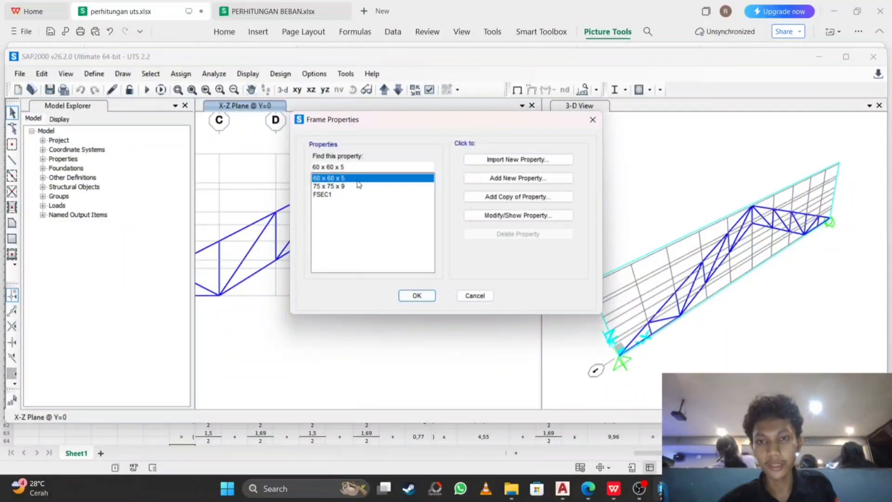
pyautogui.click(522, 179)
pyautogui.click(444, 385)
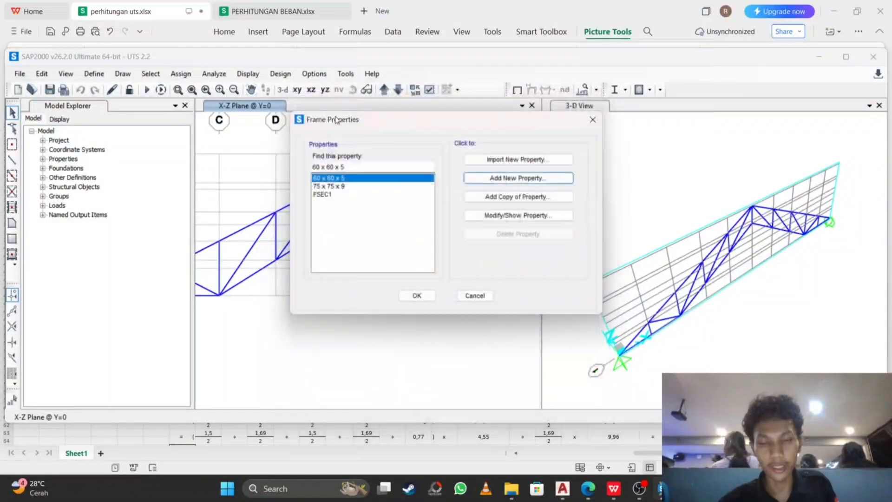
pyautogui.click(489, 198)
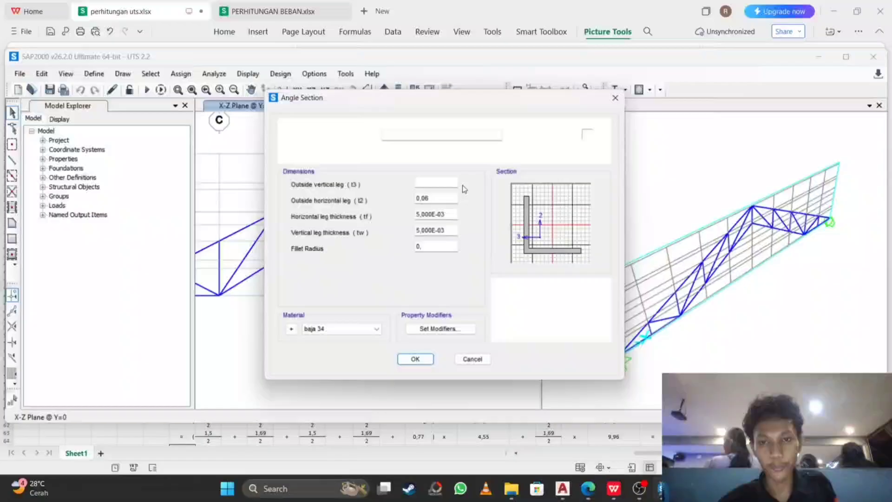
pyautogui.click(460, 135)
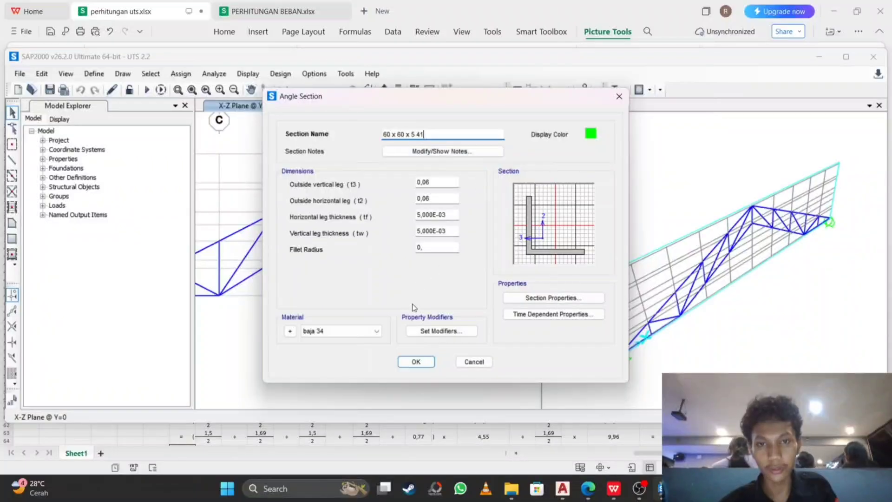
pyautogui.write('41')
pyautogui.press('BackSpace')
pyautogui.press('BackSpace')
pyautogui.write('MUTU')
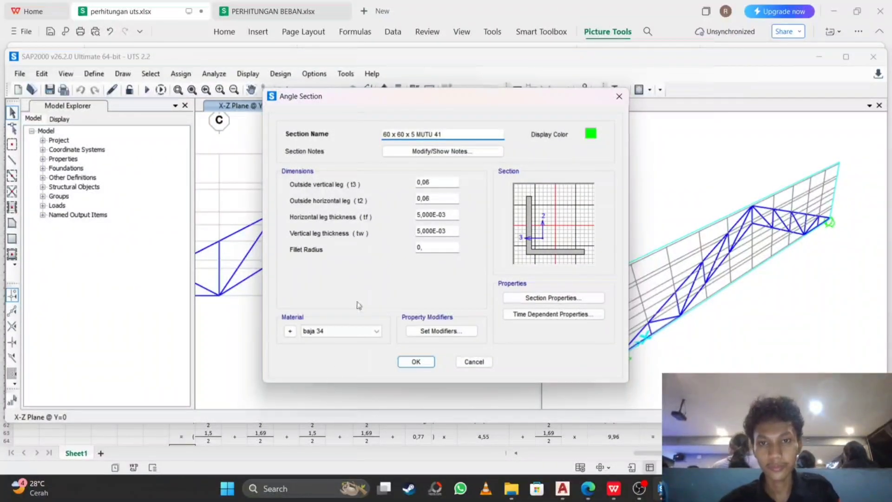
pyautogui.click(416, 361)
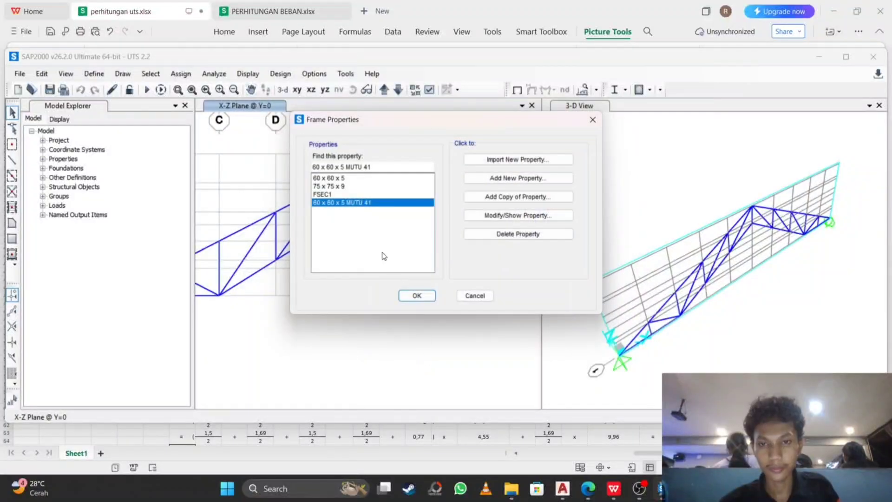
pyautogui.click(420, 296)
# Assign the section 60 x 60 x 5 MUTU 41 to the four top-chord members between grid lines D and H.
pyautogui.click(355, 175)
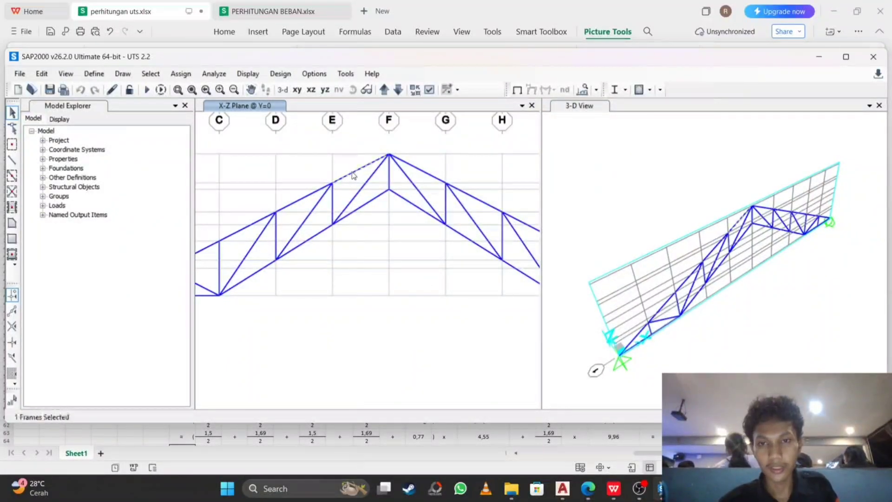
pyautogui.click(309, 199)
pyautogui.click(423, 174)
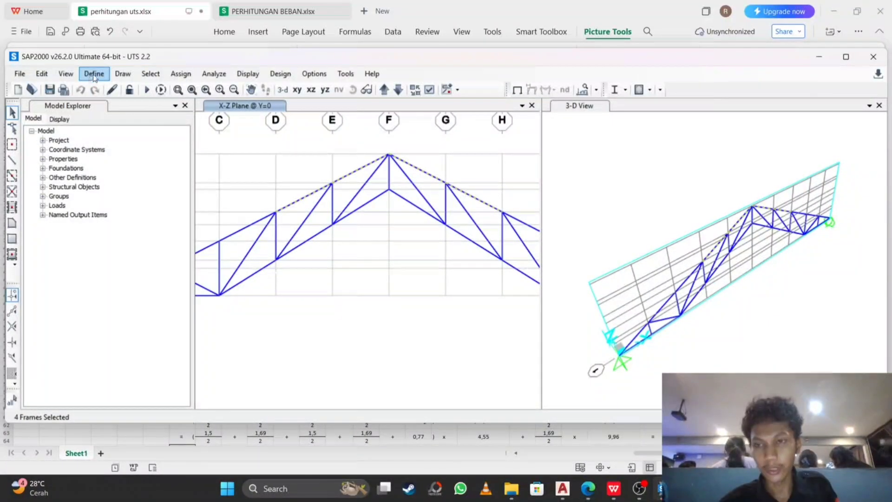
pyautogui.click(182, 74)
pyautogui.moveTo(201, 104)
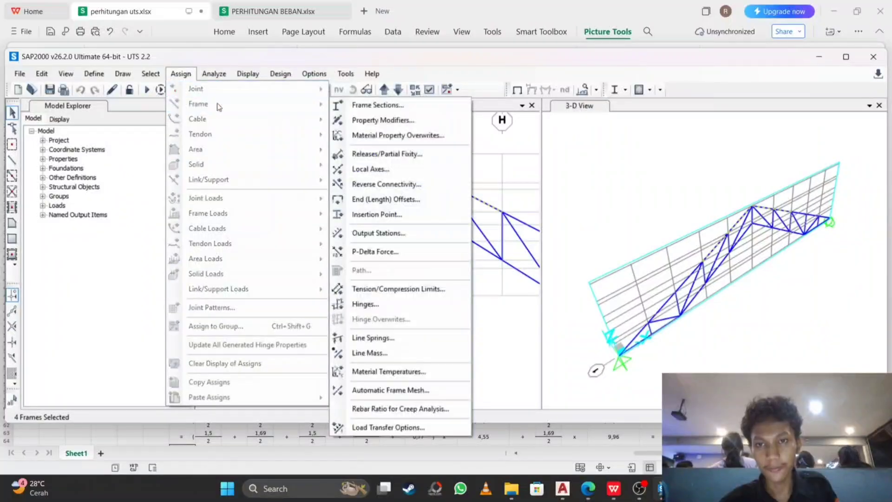
pyautogui.click(377, 104)
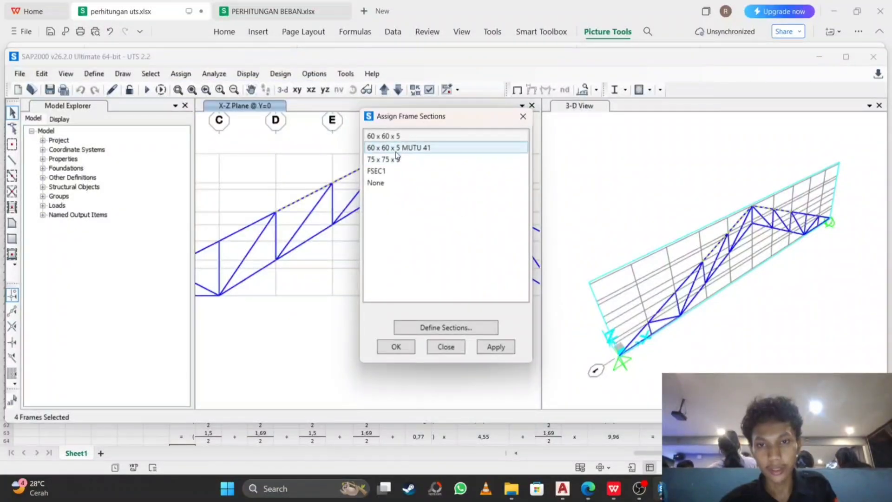
pyautogui.click(398, 149)
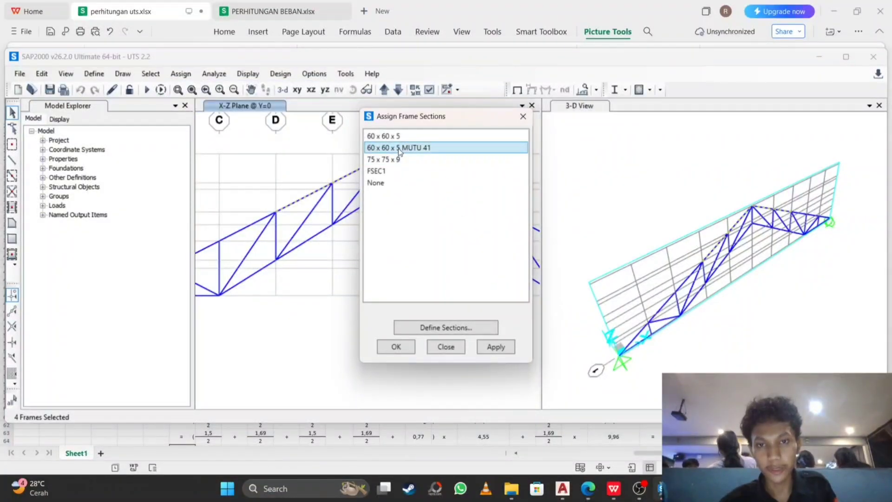
pyautogui.click(400, 346)
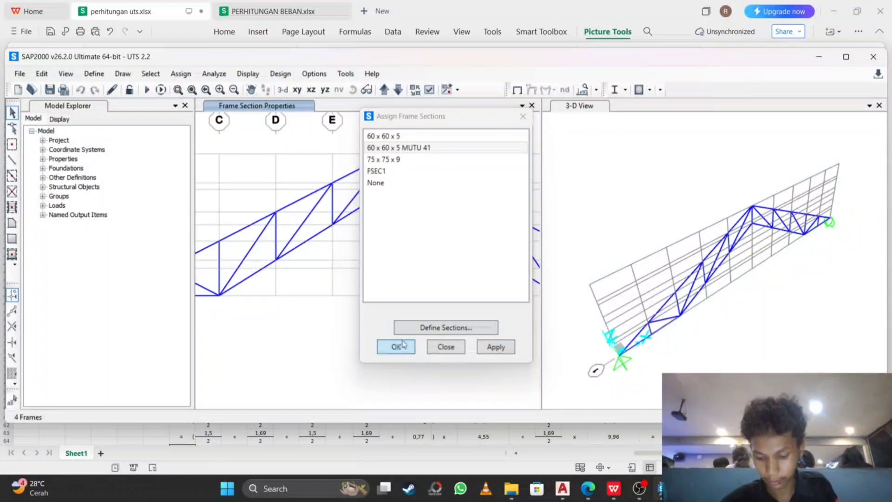
# Run the analysis for the DEAD and live load cases, leaving MODAL out.
pyautogui.click(203, 78)
pyautogui.click(260, 155)
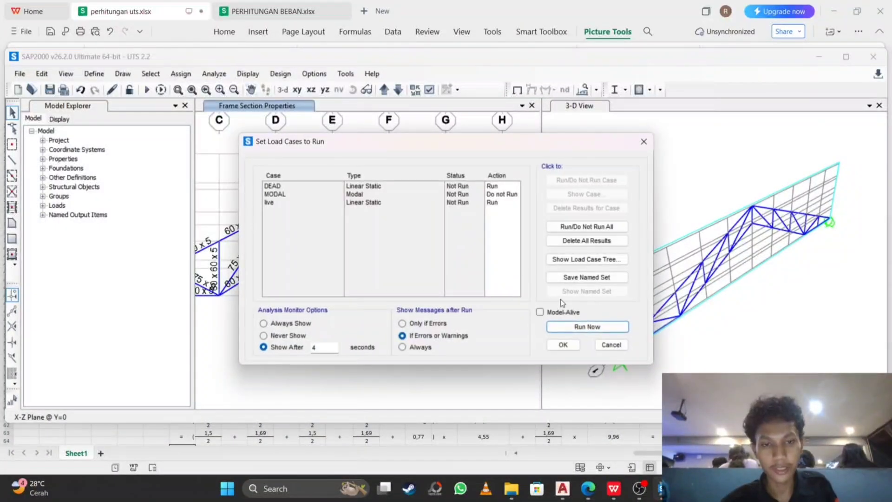
pyautogui.click(586, 327)
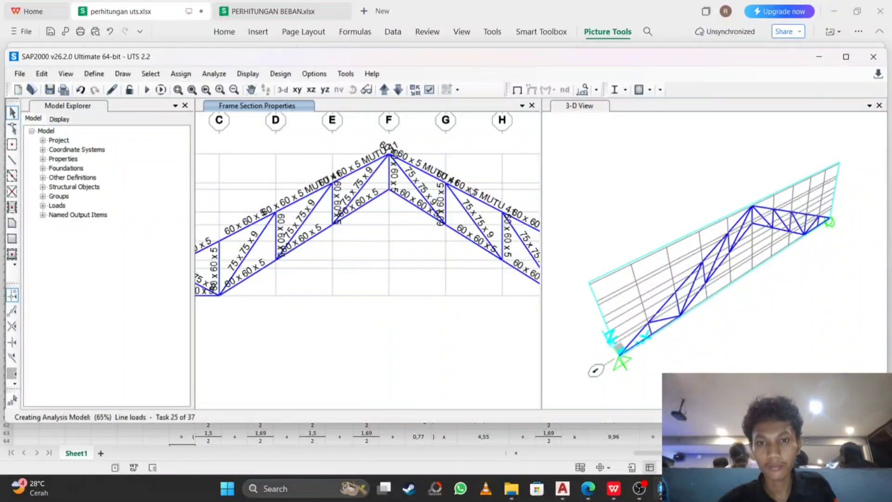
# Start the steel frame design check of the truss and dismiss the analysis messages.
pyautogui.click(260, 75)
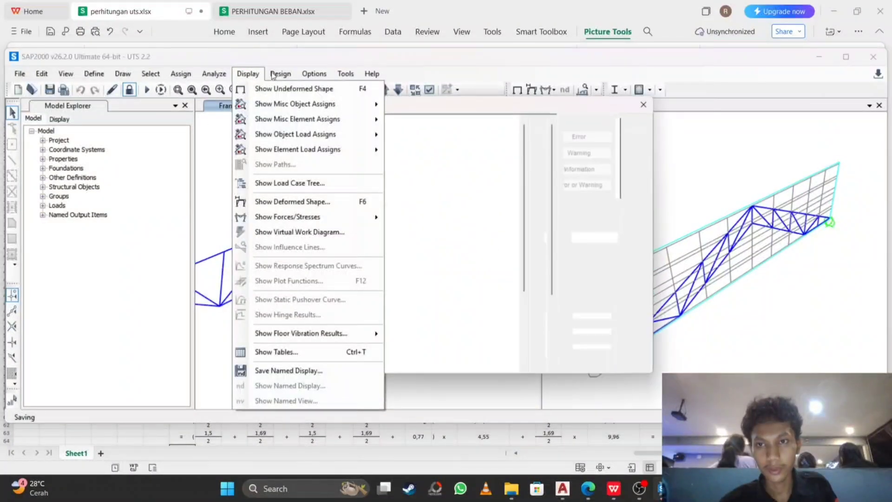
pyautogui.click(313, 74)
pyautogui.click(312, 74)
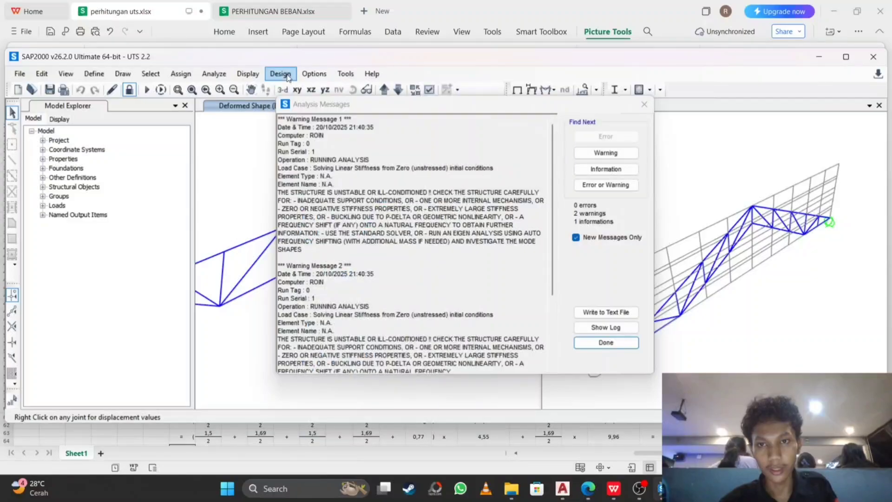
pyautogui.click(280, 74)
pyautogui.moveTo(316, 89)
pyautogui.click(483, 191)
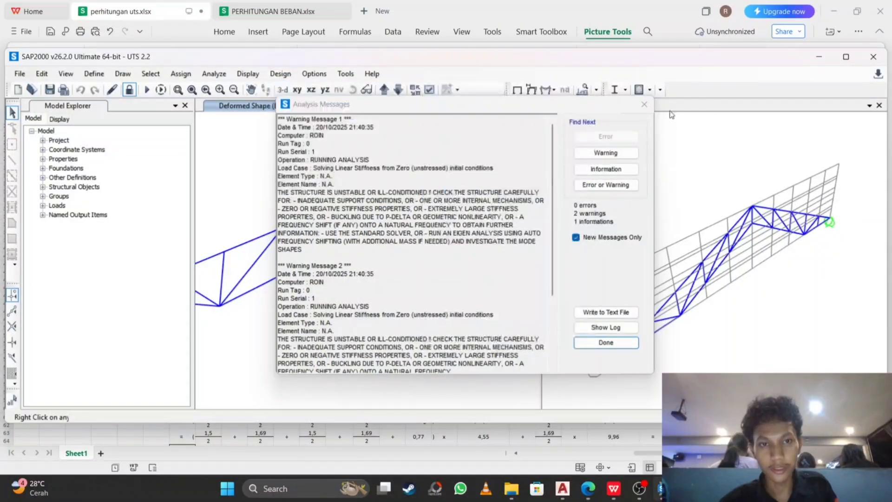
pyautogui.click(606, 343)
pyautogui.click(762, 224)
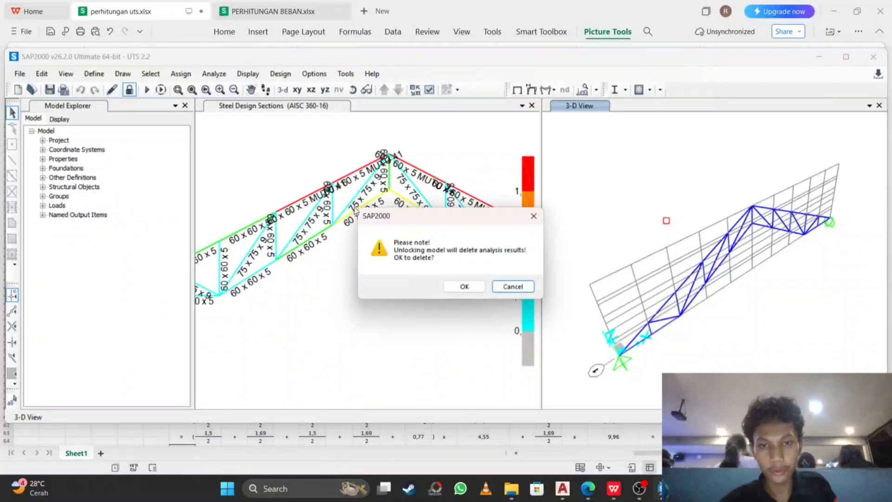
# Unlock the model, deleting the analysis results, and select the four top-chord members between grid lines D and H.
pyautogui.click(463, 285)
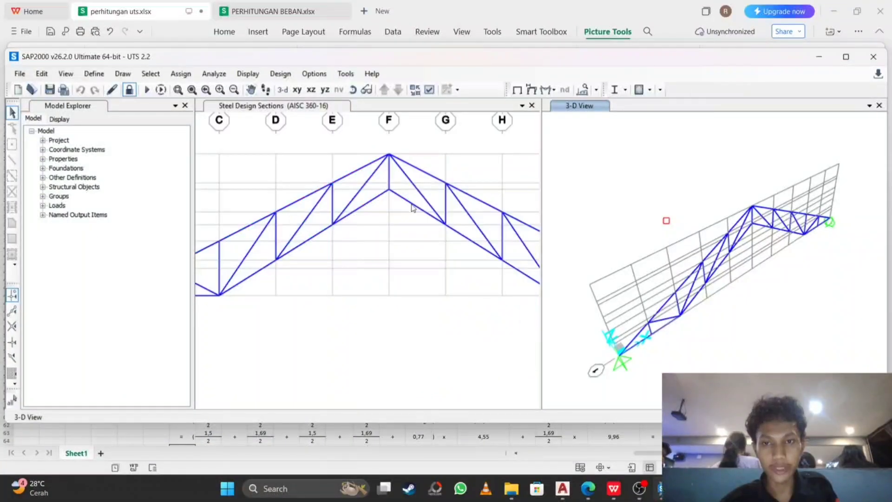
pyautogui.click(368, 166)
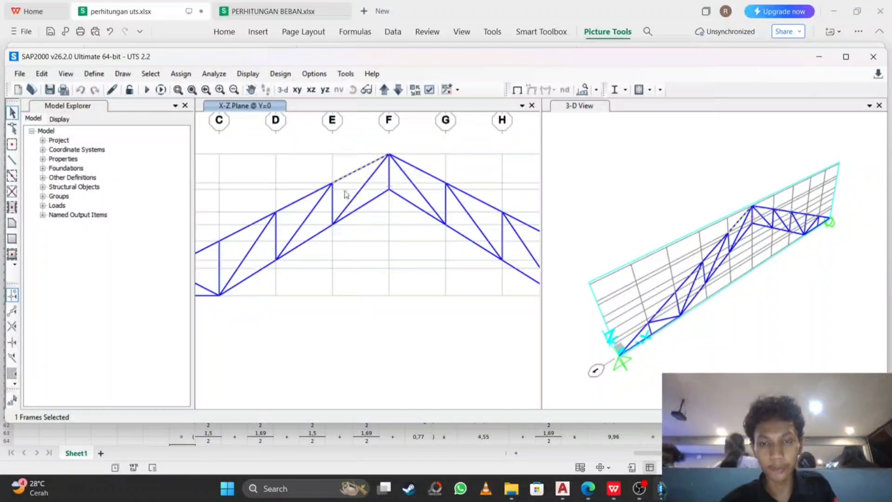
pyautogui.click(319, 194)
pyautogui.click(409, 168)
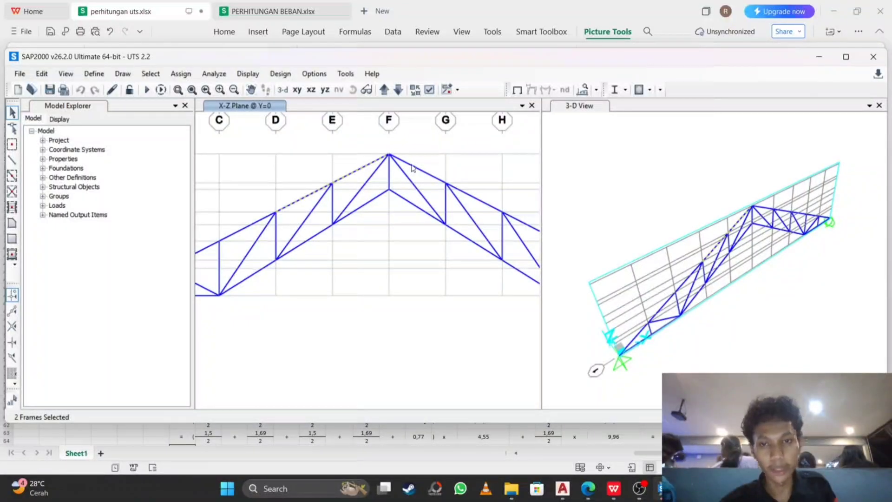
pyautogui.click(474, 198)
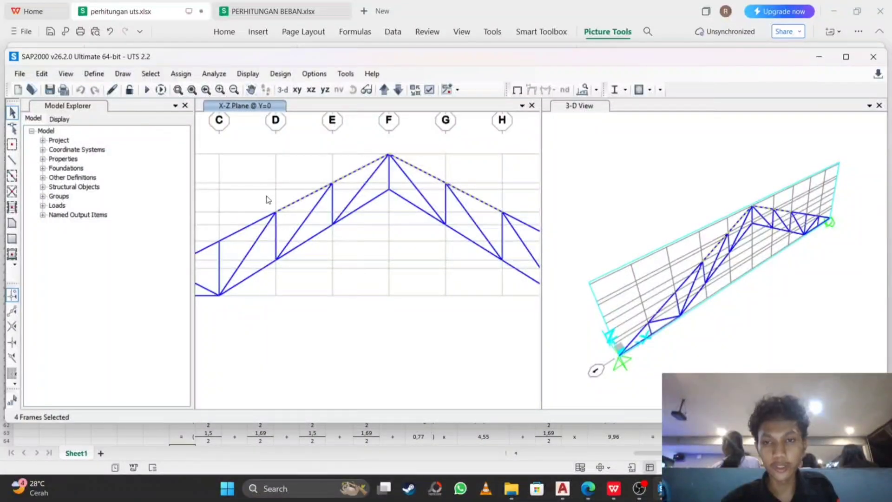
pyautogui.scroll(-2, 267, 198)
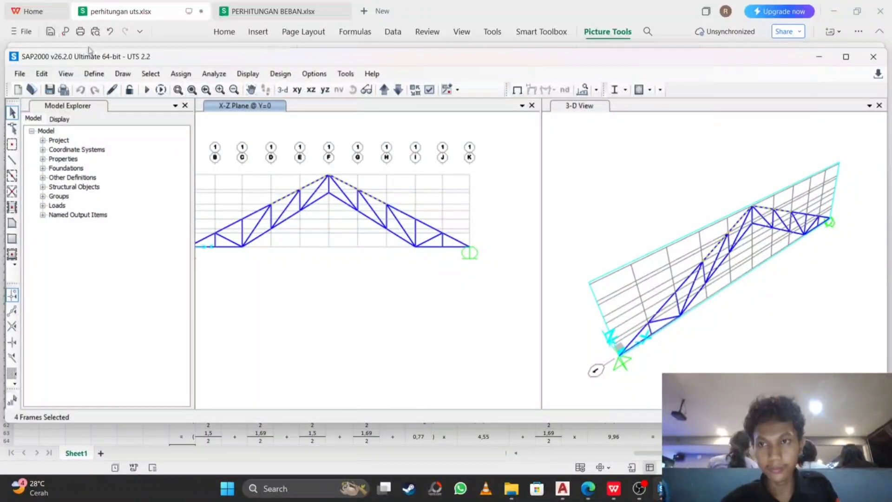
# Open the BAJA 41 material for modification and set its material grade to Grade 55.
pyautogui.click(95, 74)
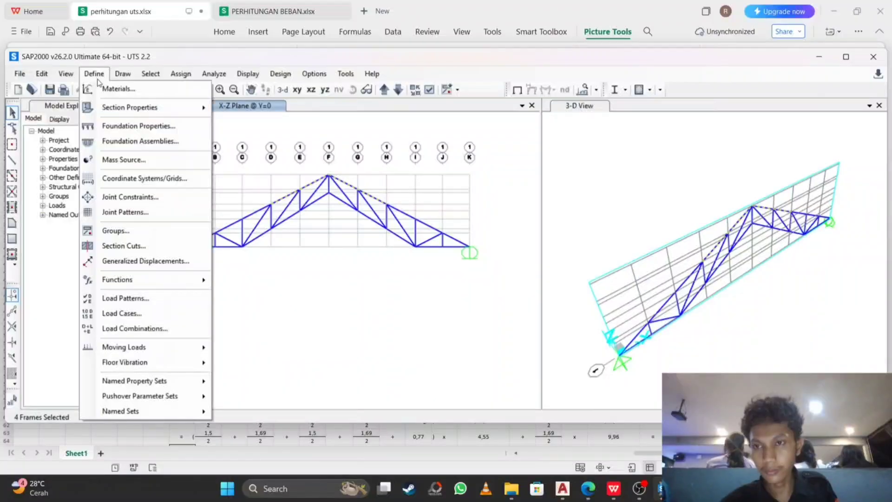
pyautogui.click(117, 88)
pyautogui.click(353, 231)
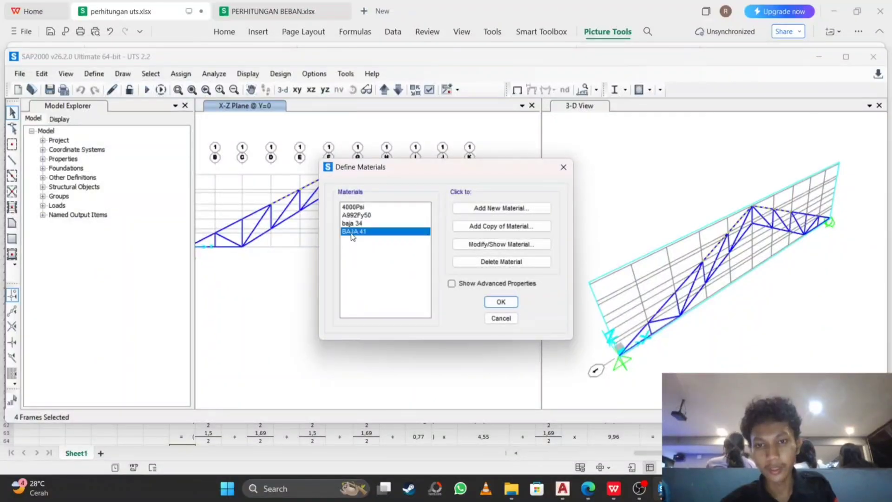
pyautogui.click(479, 244)
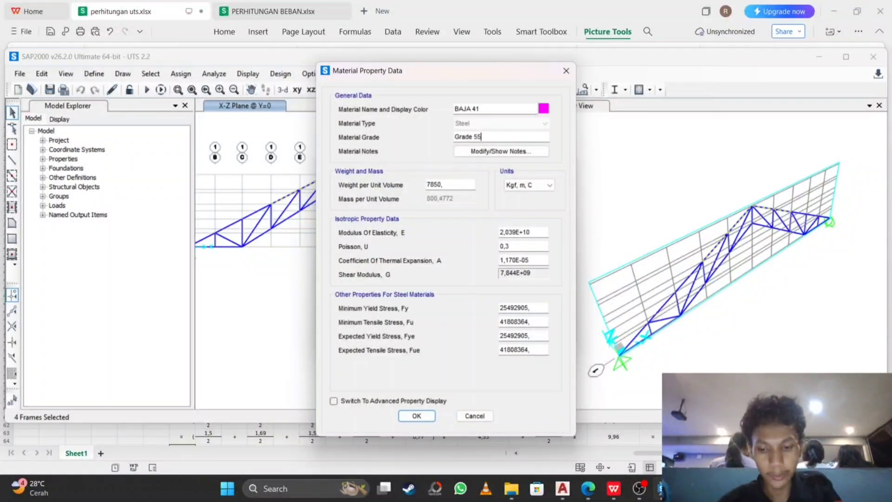
pyautogui.click(505, 137)
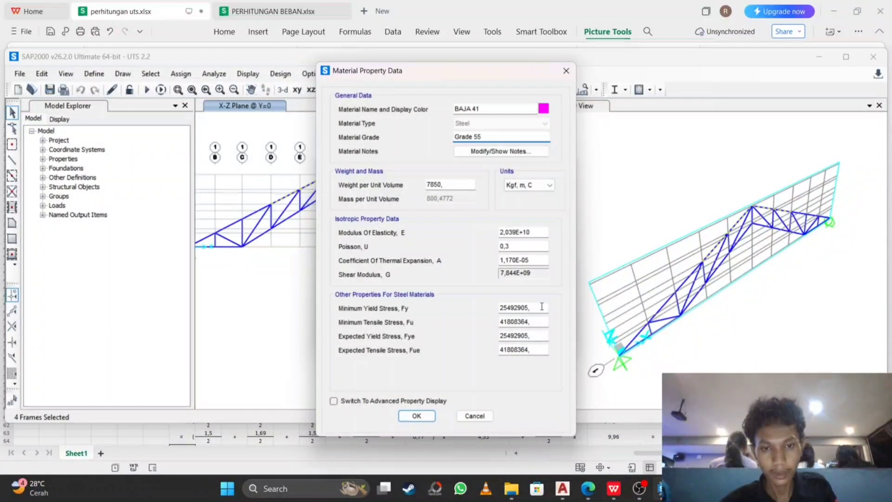
# Switch the material data units to N, mm, C.
pyautogui.click(534, 188)
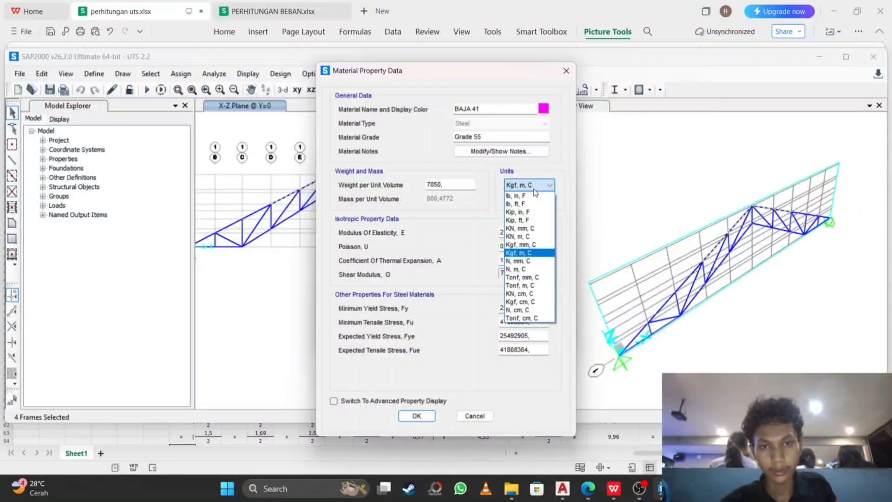
pyautogui.click(530, 228)
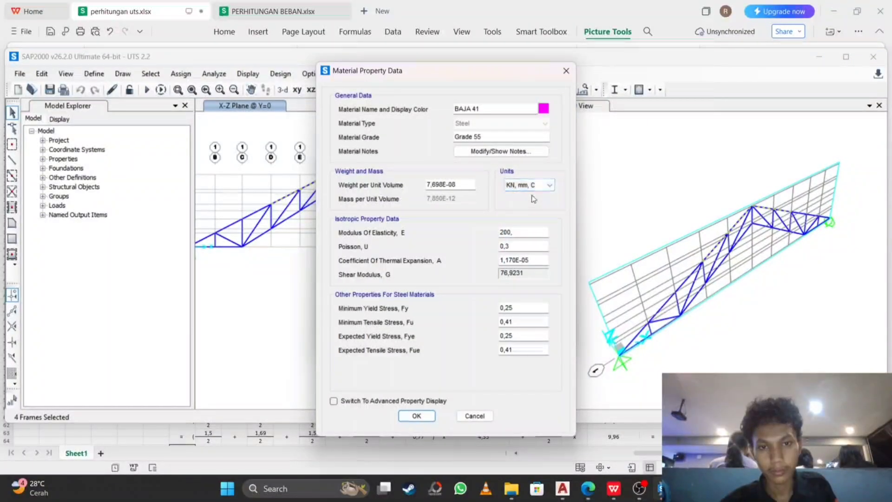
pyautogui.click(534, 186)
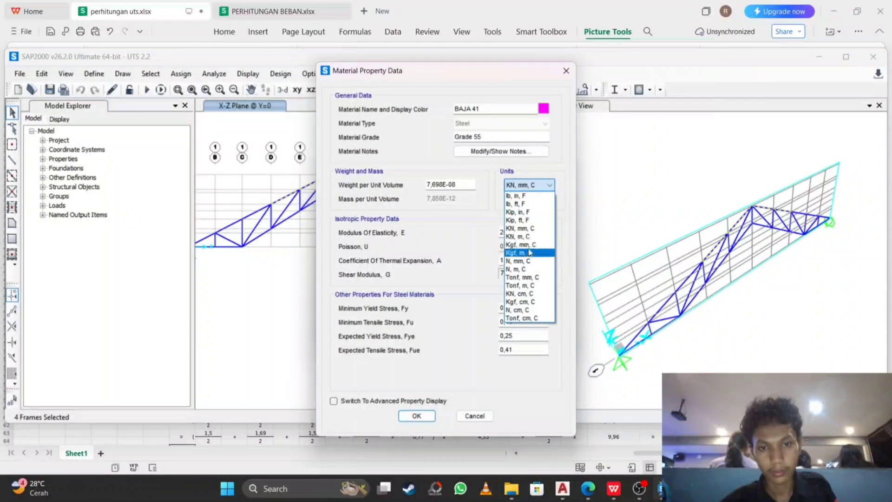
pyautogui.click(529, 252)
pyautogui.click(537, 188)
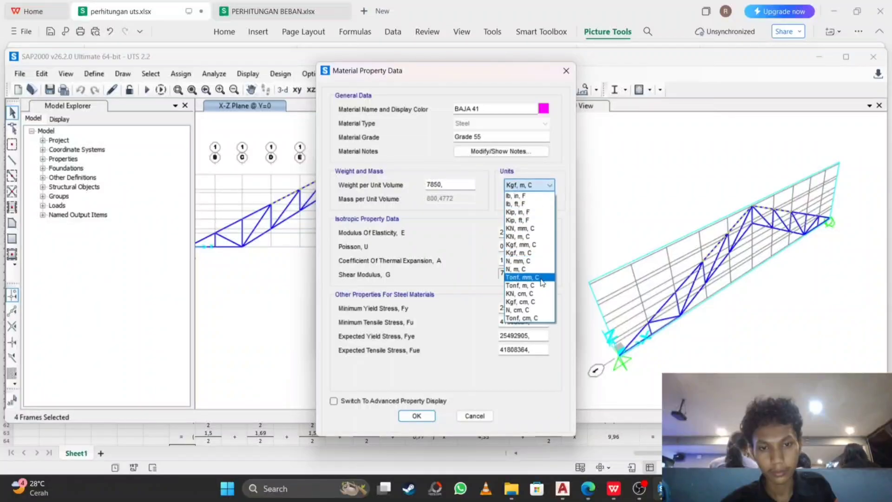
pyautogui.click(537, 262)
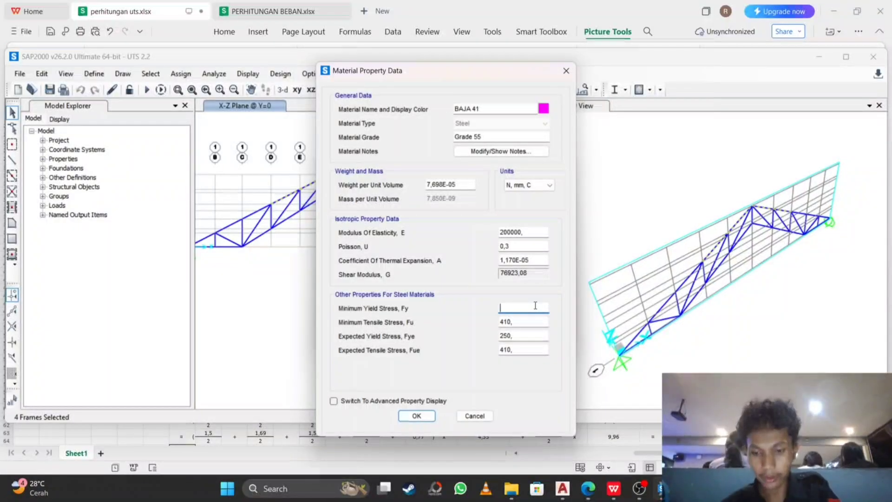
# Set the material's minimum yield stress Fy to 410 and minimum tensile stress Fu to 550.
pyautogui.press('BackSpace')
pyautogui.write('410')
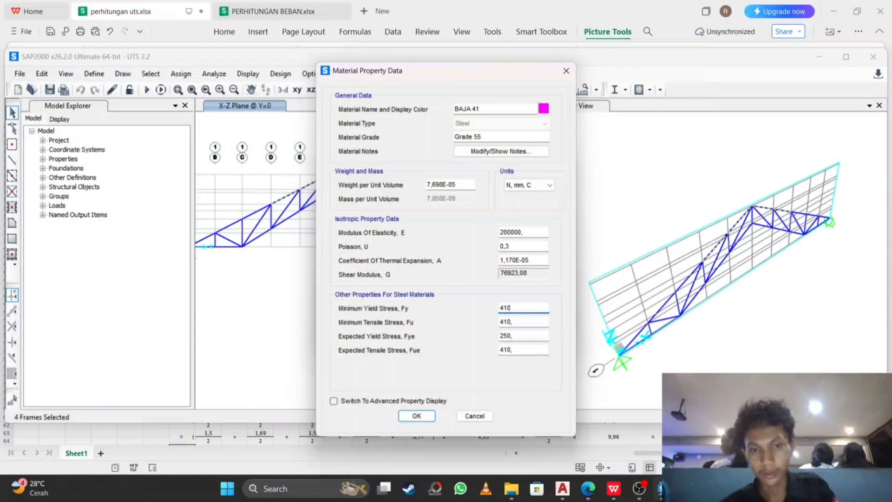
pyautogui.click(522, 321)
pyautogui.press('BackSpace')
pyautogui.press('BackSpace')
pyautogui.press('BackSpace')
pyautogui.press('BackSpace')
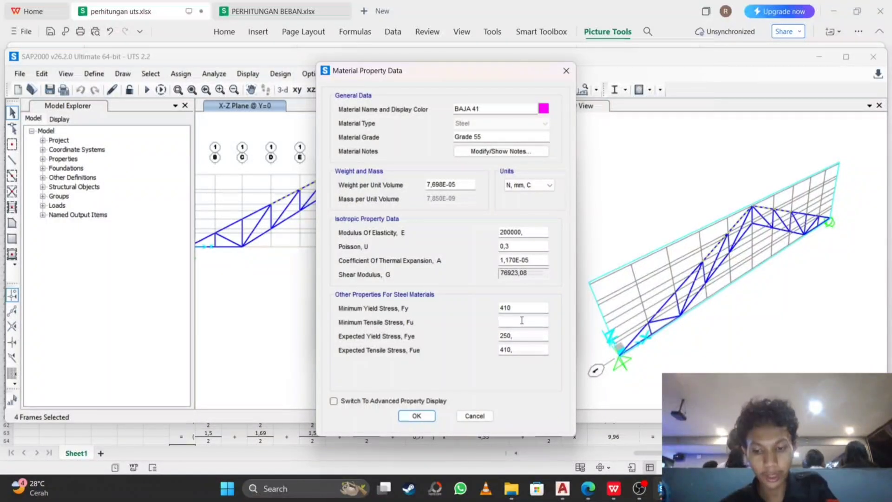
pyautogui.write('550')
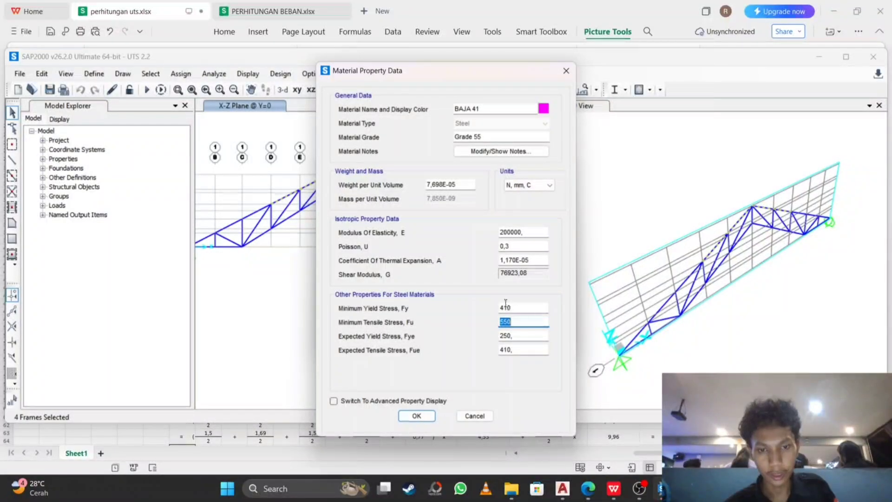
# Set the material's expected tensile stress Fue to 450 and expected yield stress Fye to 410.
pyautogui.click(516, 349)
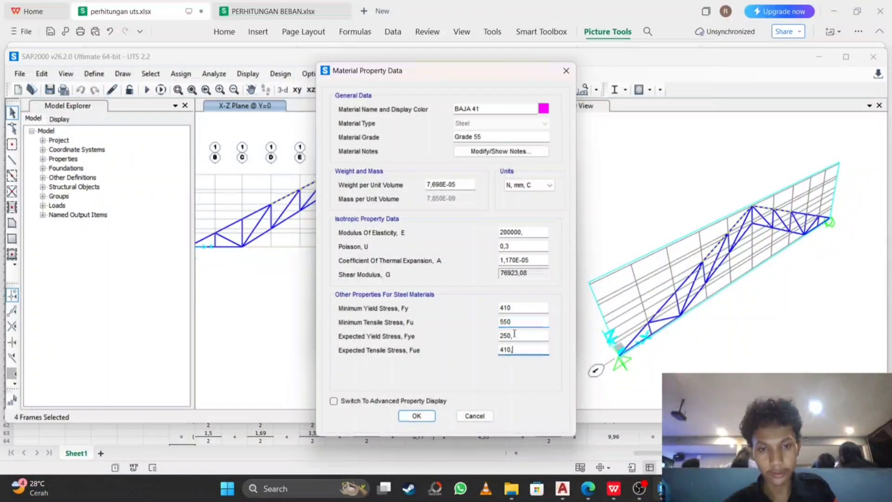
pyautogui.write('550')
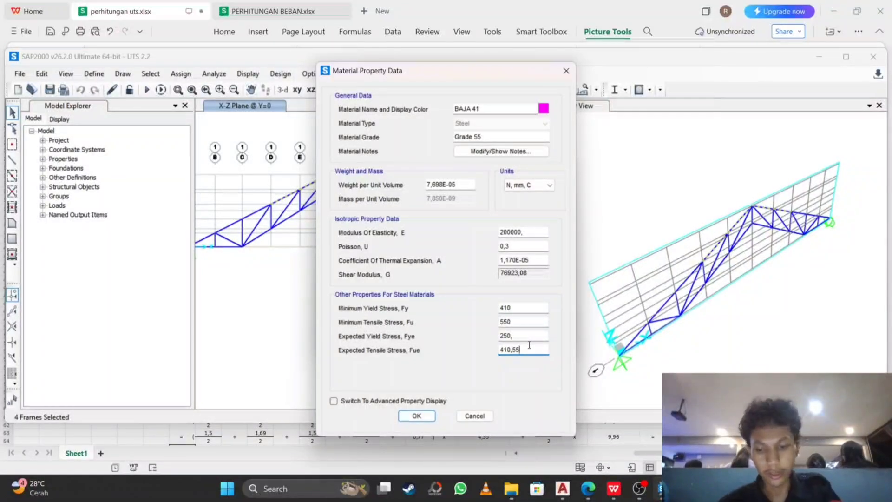
pyautogui.press('BackSpace')
pyautogui.press('BackSpace')
pyautogui.press('BackSpace')
pyautogui.press('BackSpace')
pyautogui.press('BackSpace')
pyautogui.press('BackSpace')
pyautogui.press('BackSpace')
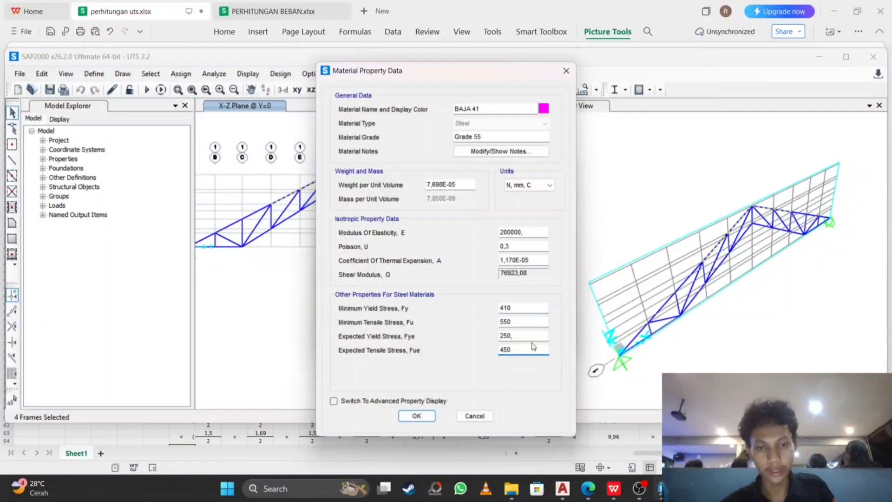
pyautogui.press('BackSpace')
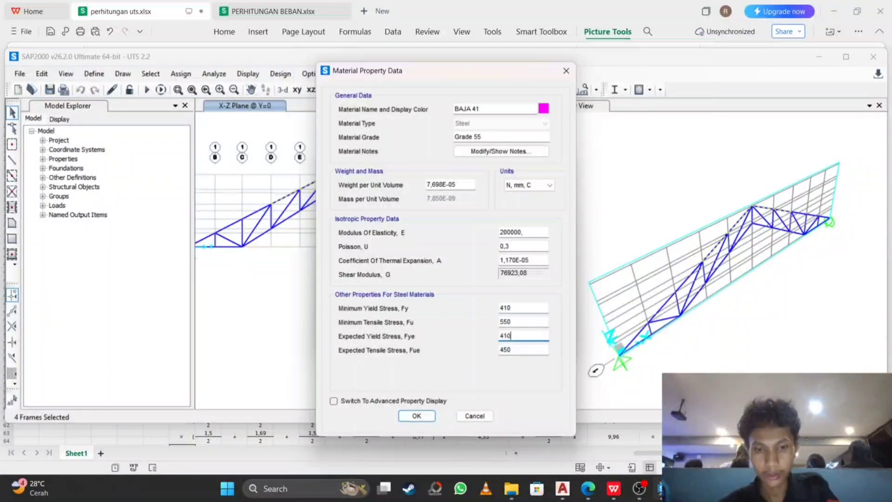
# Rename the material BAJA 55, return its units to Kgf, m, C, and save the material definition.
pyautogui.click(503, 109)
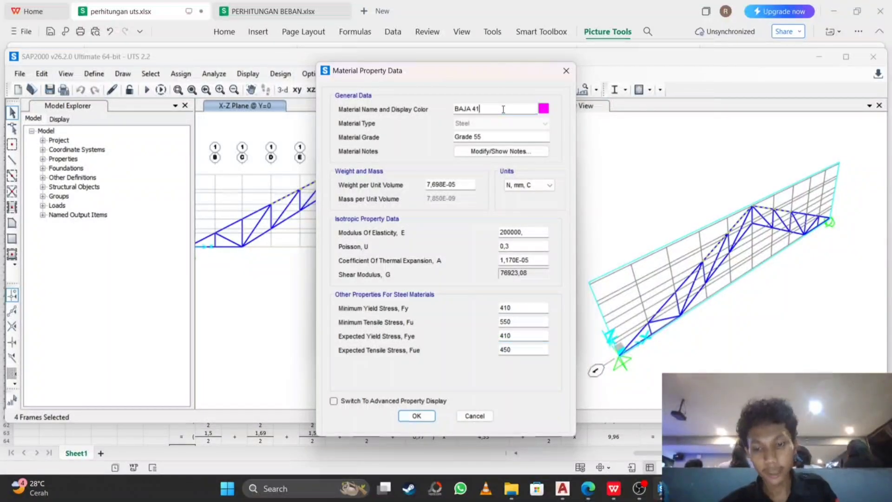
pyautogui.click(511, 186)
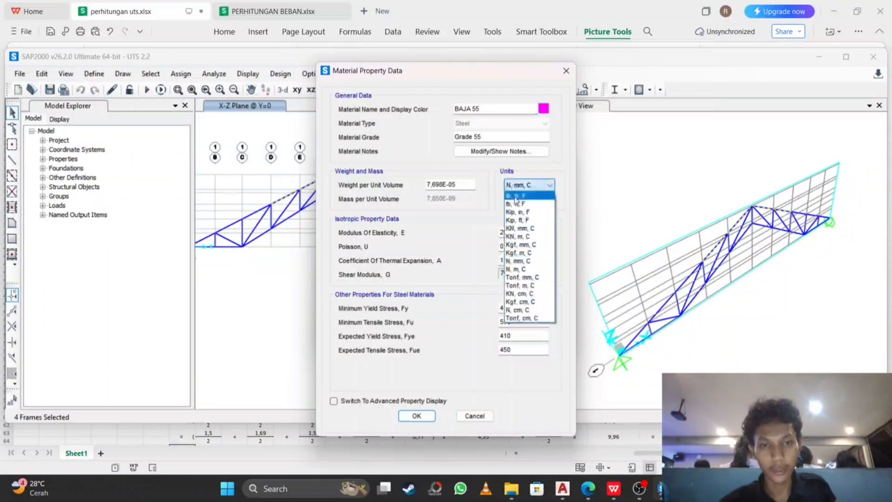
pyautogui.click(518, 252)
pyautogui.click(416, 416)
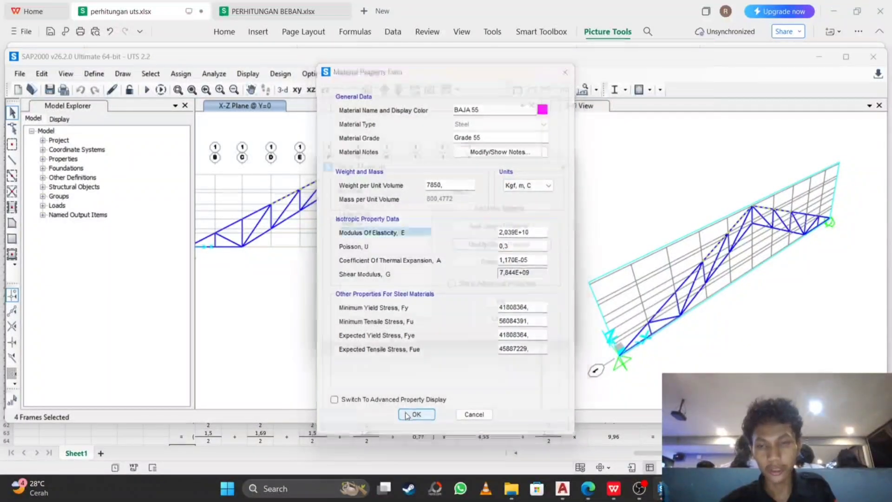
pyautogui.click(502, 302)
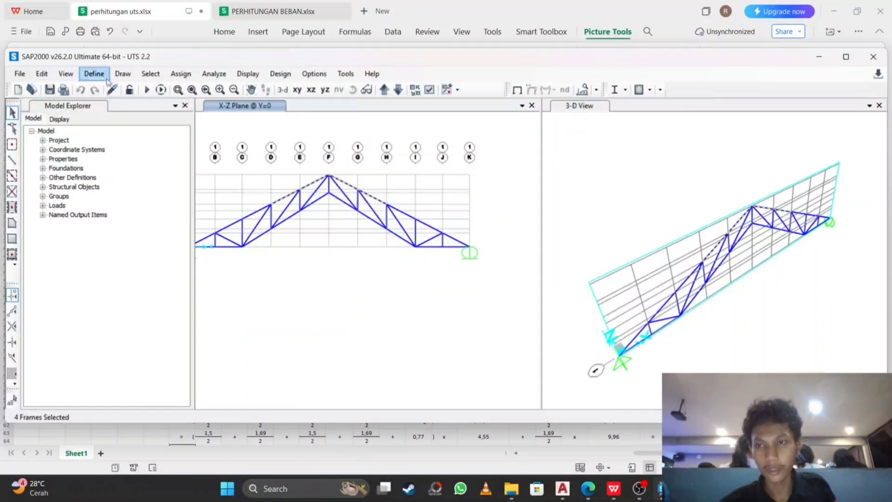
# Modify the 60 x 60 x 5 MUTU 41 frame section to use material BAJA 55 and rename it "60 x 60 x 5 MUTU 55".
pyautogui.click(94, 73)
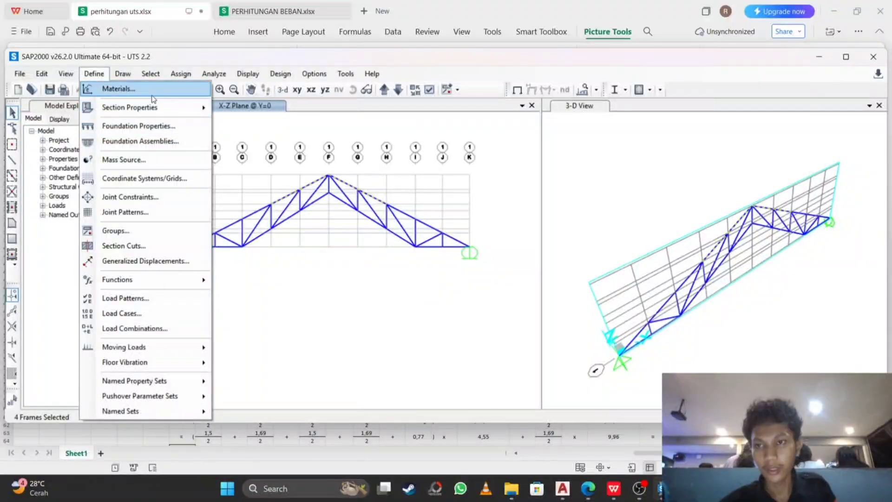
pyautogui.moveTo(159, 107)
pyautogui.click(284, 111)
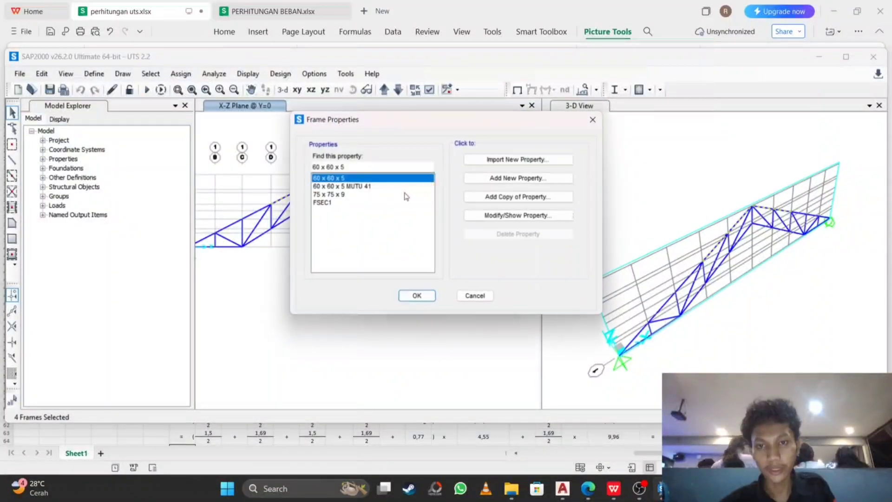
pyautogui.click(400, 186)
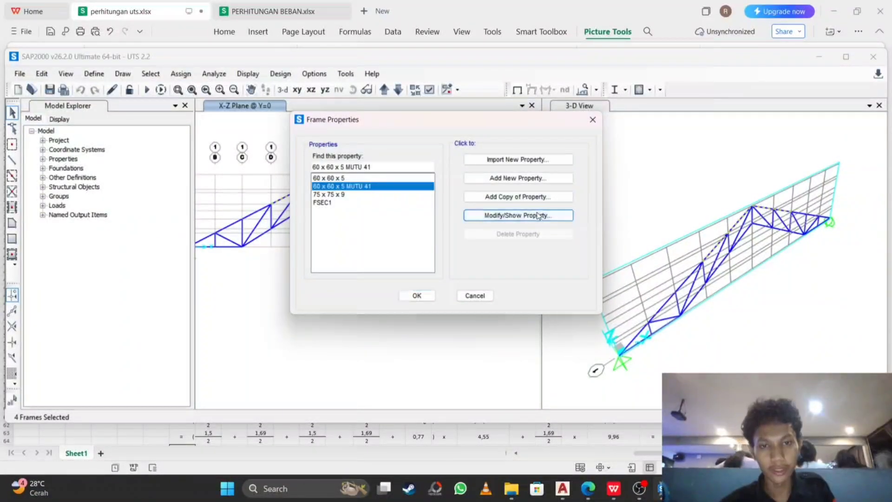
pyautogui.click(517, 215)
pyautogui.click(342, 331)
pyautogui.click(334, 366)
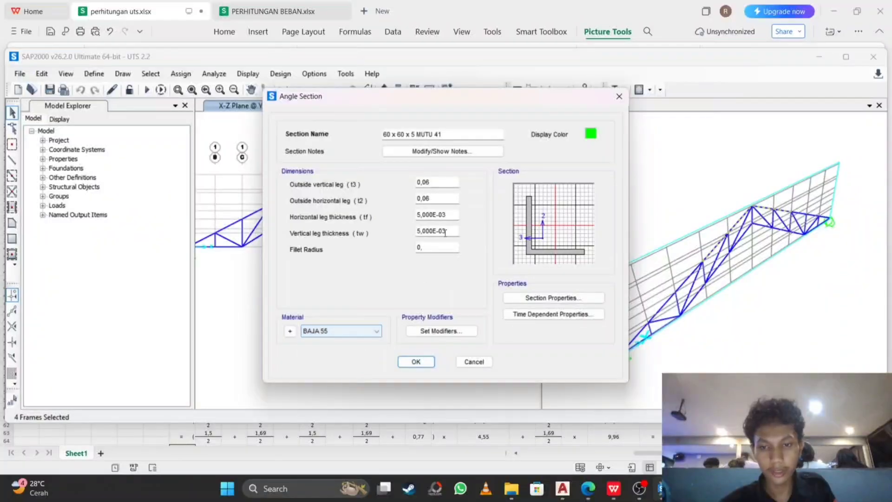
pyautogui.click(456, 134)
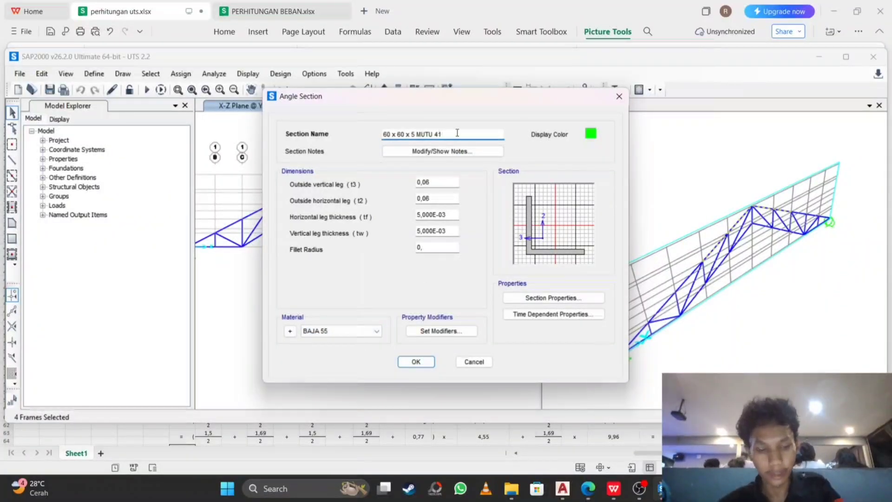
pyautogui.write('55')
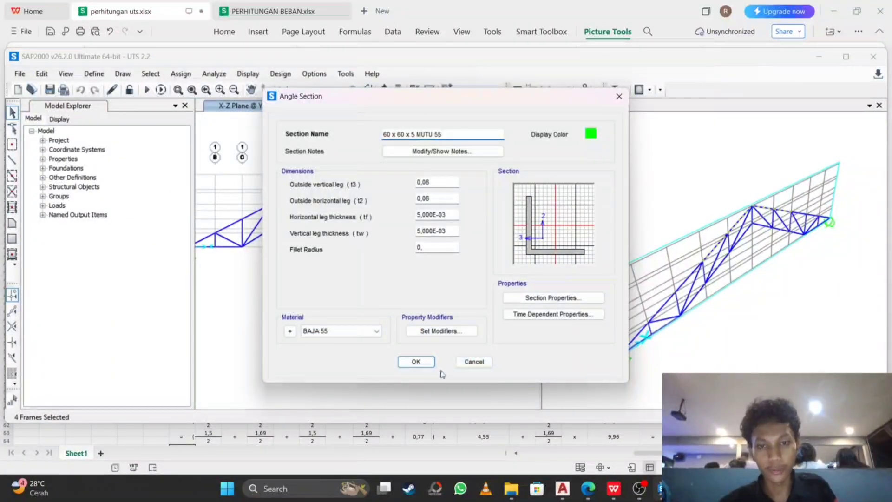
pyautogui.click(422, 361)
pyautogui.click(416, 294)
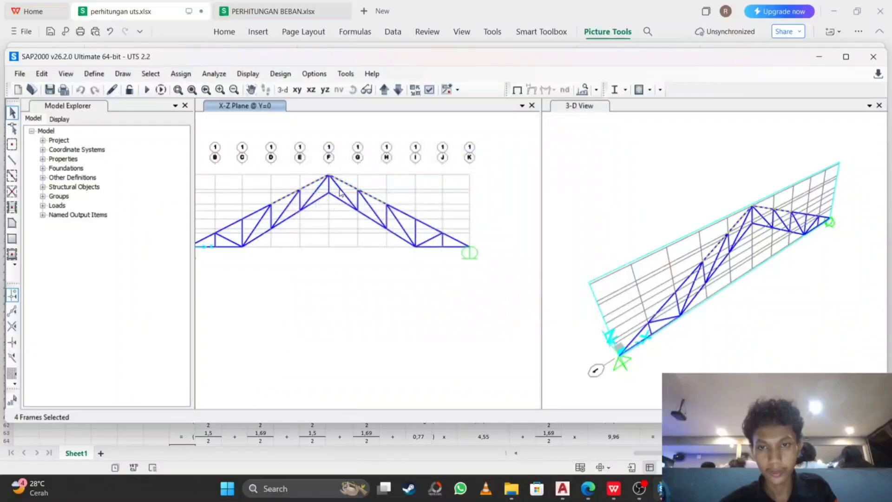
# Check the section property assigned to the top-chord member between grid lines F and G.
pyautogui.scroll(1, 343, 185)
pyautogui.rightClick(347, 182)
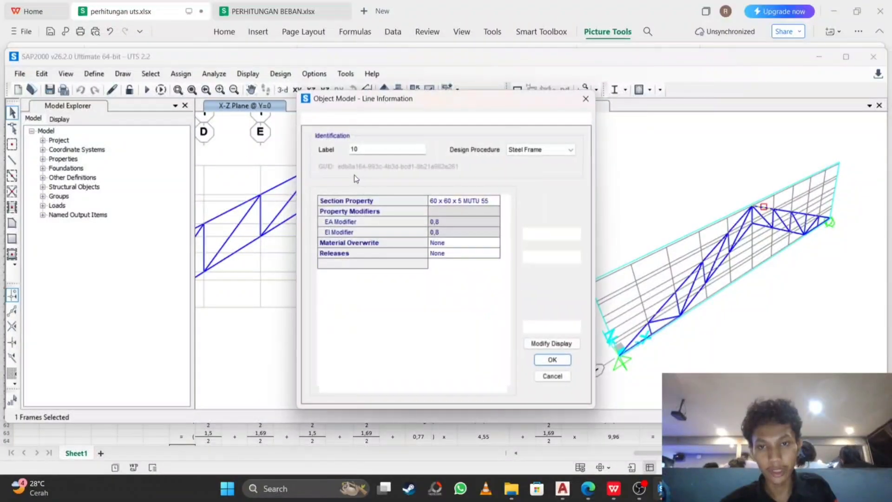
pyautogui.click(585, 99)
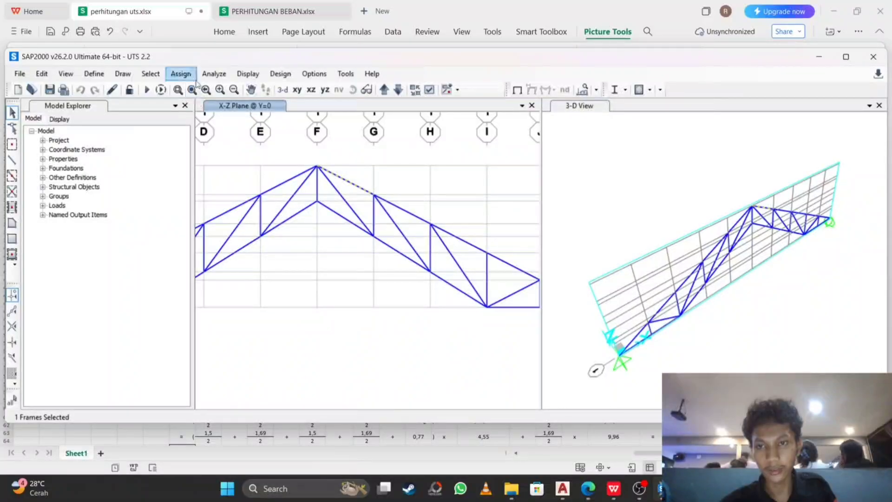
# Run the analysis for the DEAD and live load cases and close the analysis messages.
pyautogui.click(180, 73)
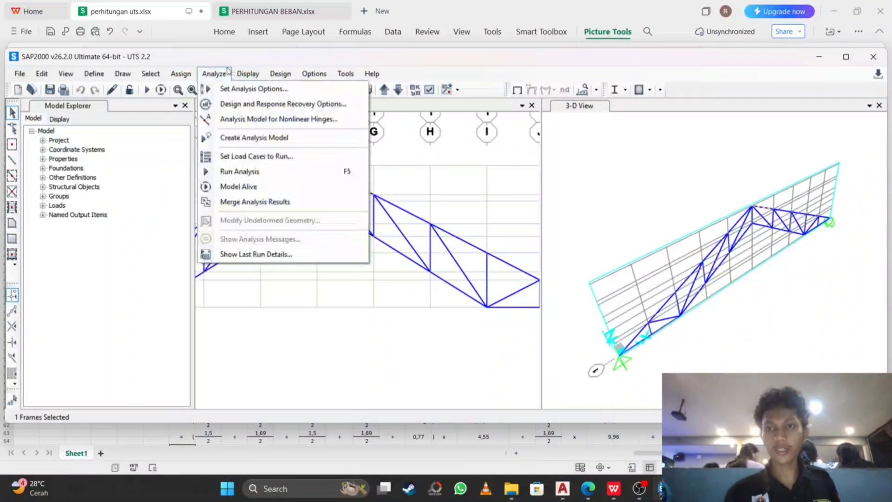
pyautogui.click(253, 171)
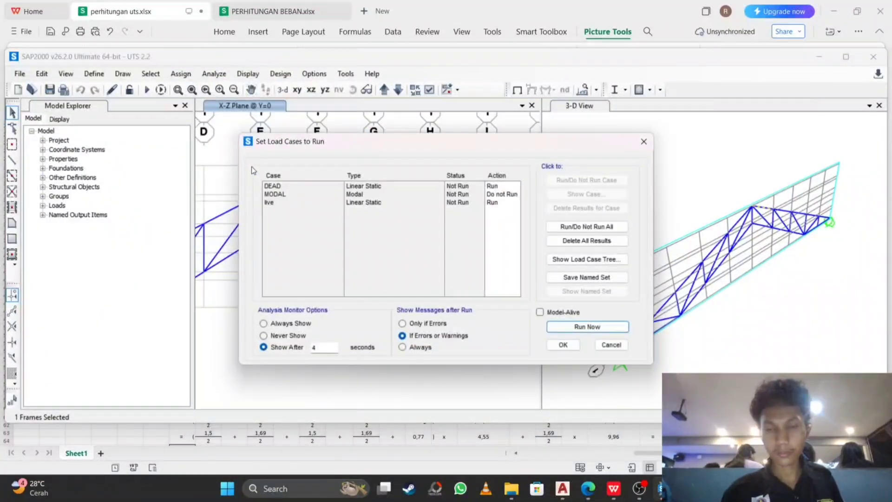
pyautogui.click(599, 327)
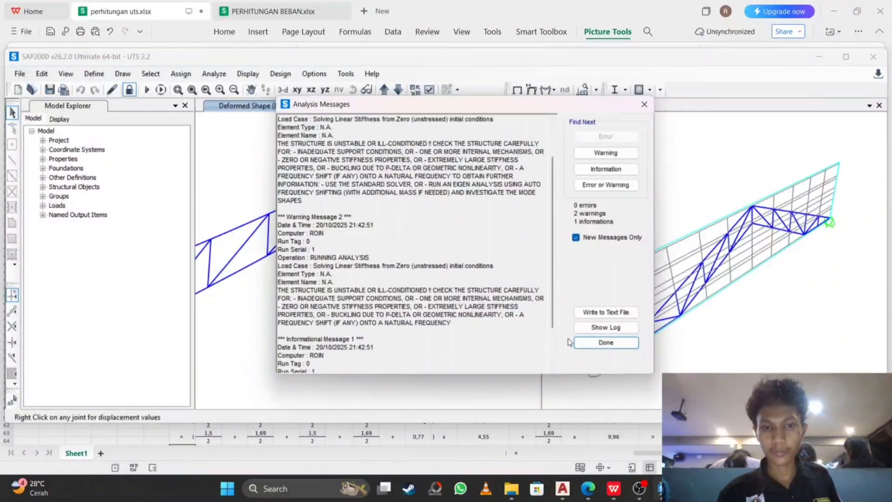
pyautogui.click(602, 346)
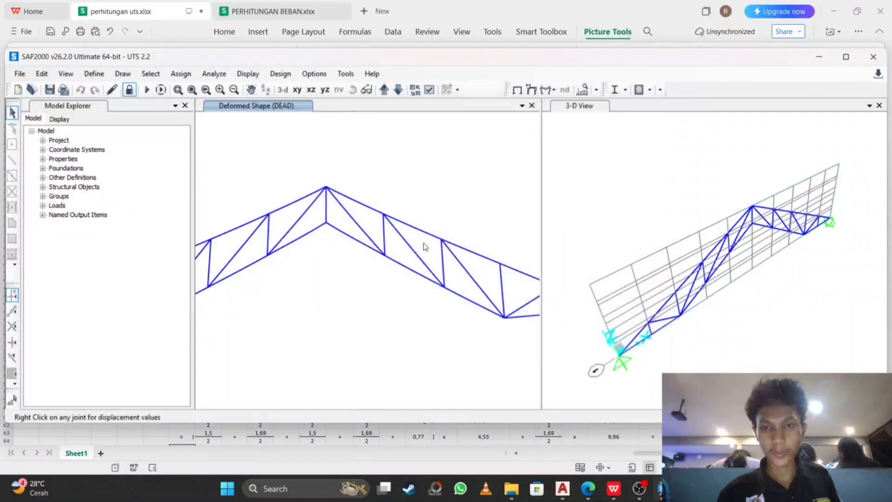
# Run the steel frame design check on the truss and inspect the members around the ridge.
pyautogui.scroll(-3, 424, 246)
pyautogui.click(280, 73)
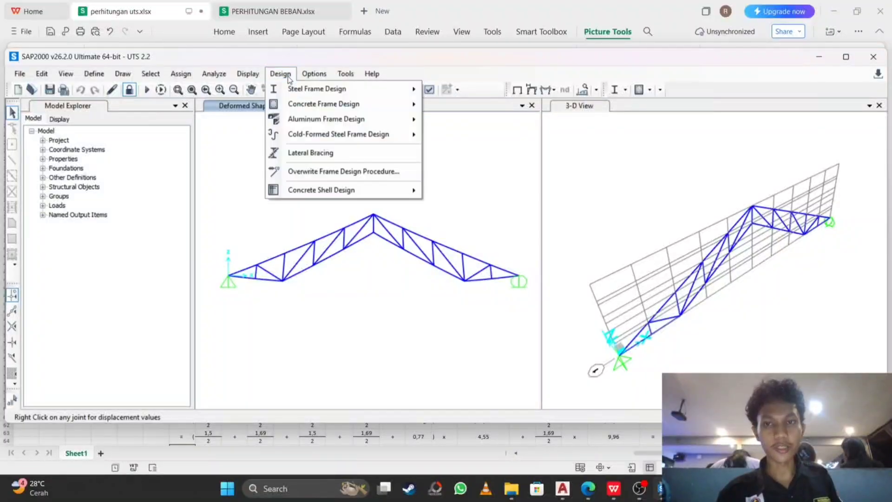
pyautogui.moveTo(326, 88)
pyautogui.click(541, 192)
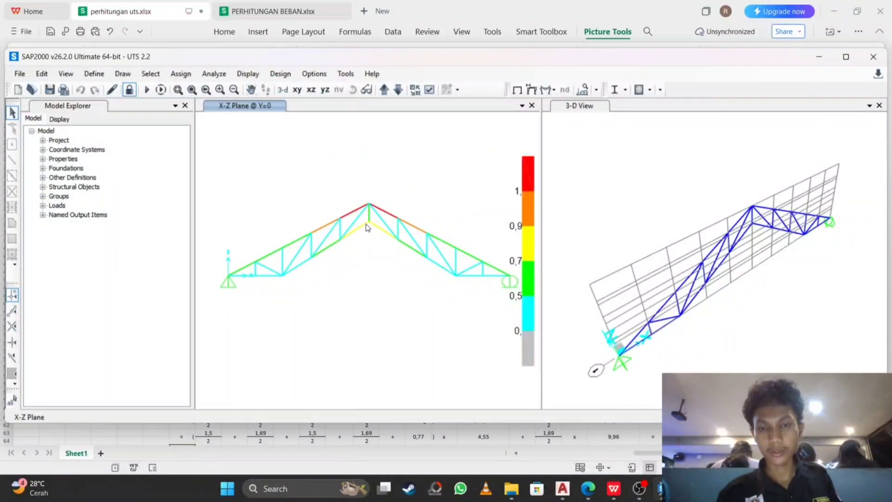
pyautogui.scroll(4, 358, 223)
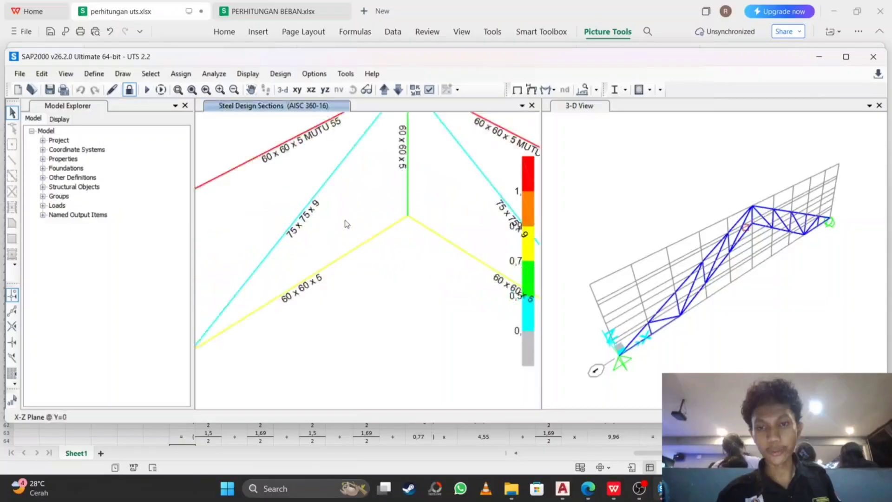
pyautogui.scroll(-2, 222, 236)
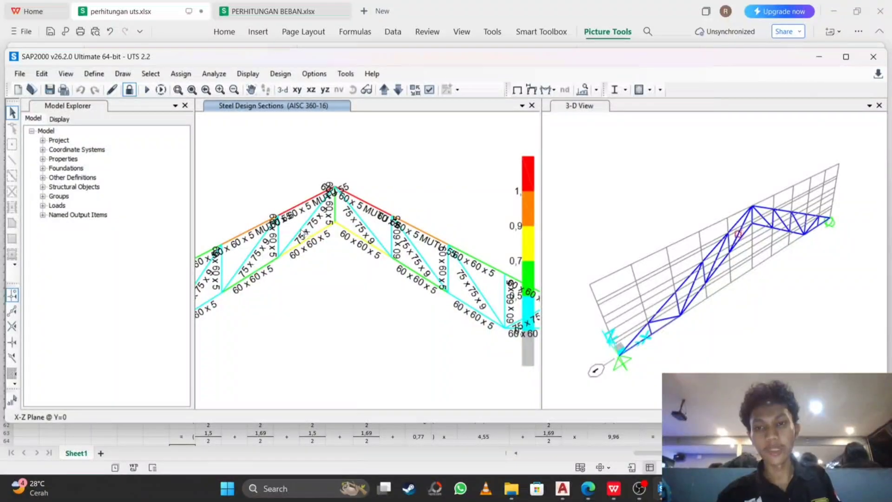
pyautogui.moveTo(252, 254); pyautogui.dragTo(274, 235, button='middle')
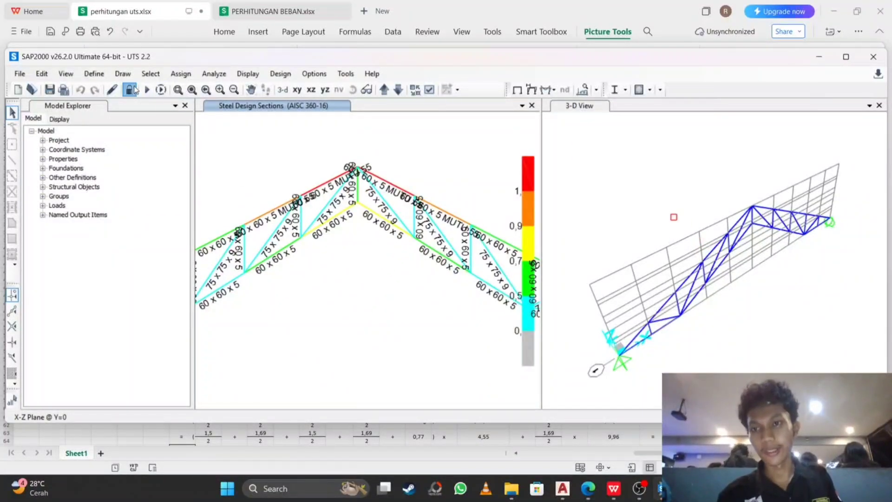
# Unlock the model and assign the 75 x 75 x 9 section to the four top-chord members between grid lines D and H.
pyautogui.click(463, 286)
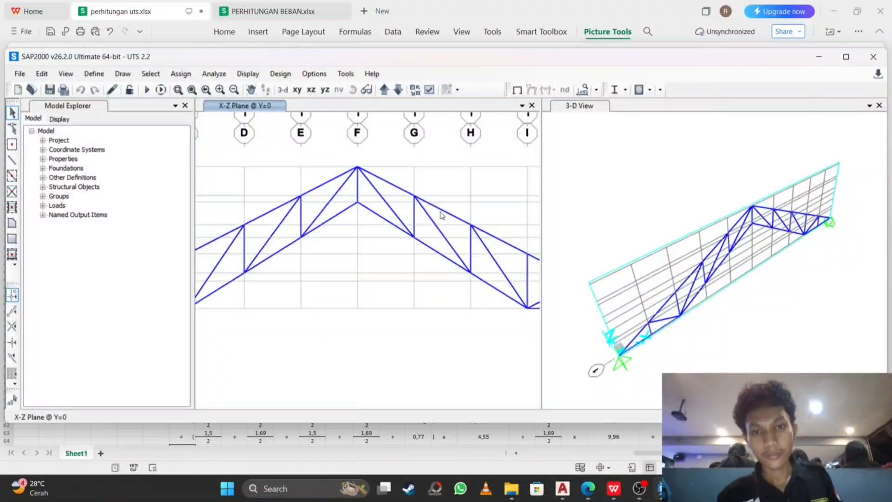
pyautogui.click(396, 187)
pyautogui.click(319, 187)
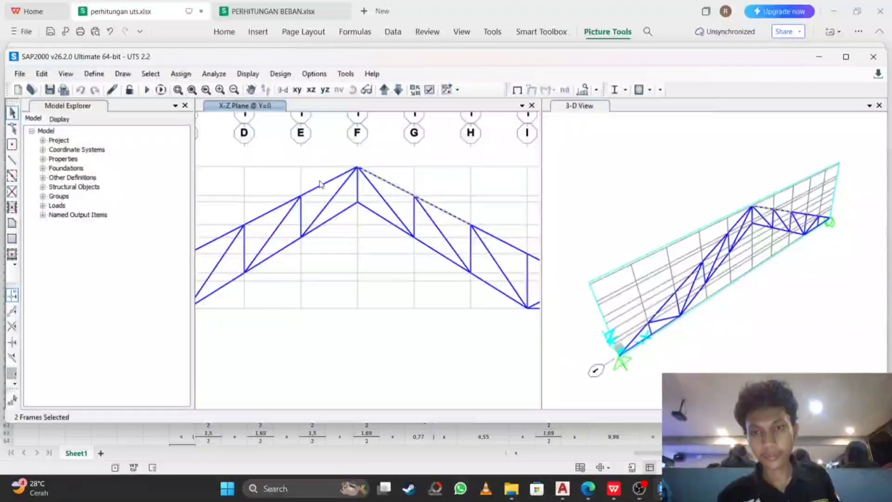
pyautogui.click(261, 215)
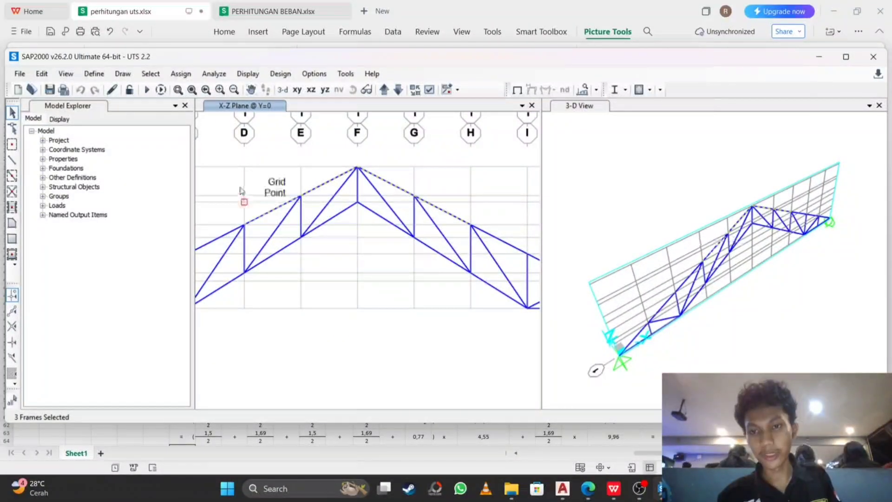
pyautogui.click(150, 73)
pyautogui.moveTo(181, 73)
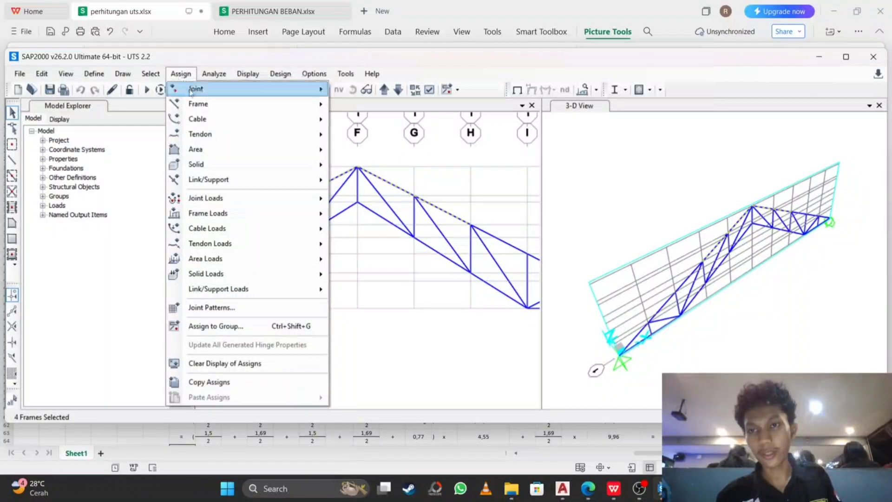
pyautogui.click(395, 108)
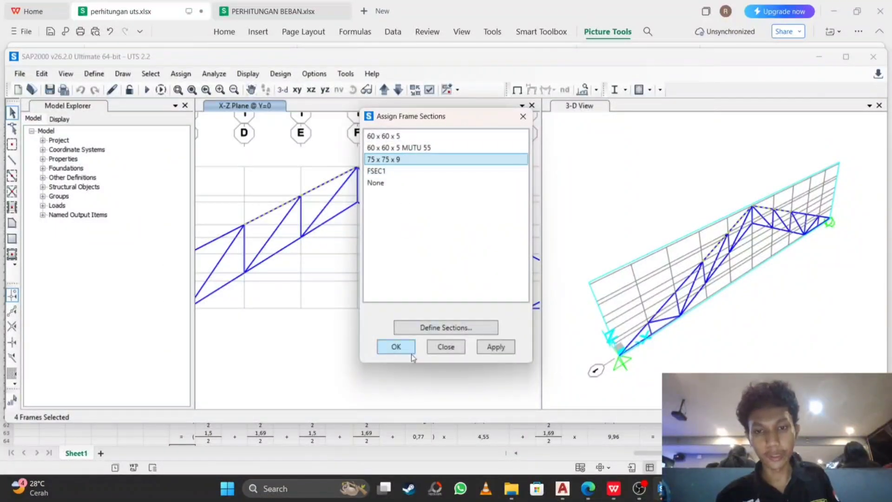
pyautogui.click(411, 352)
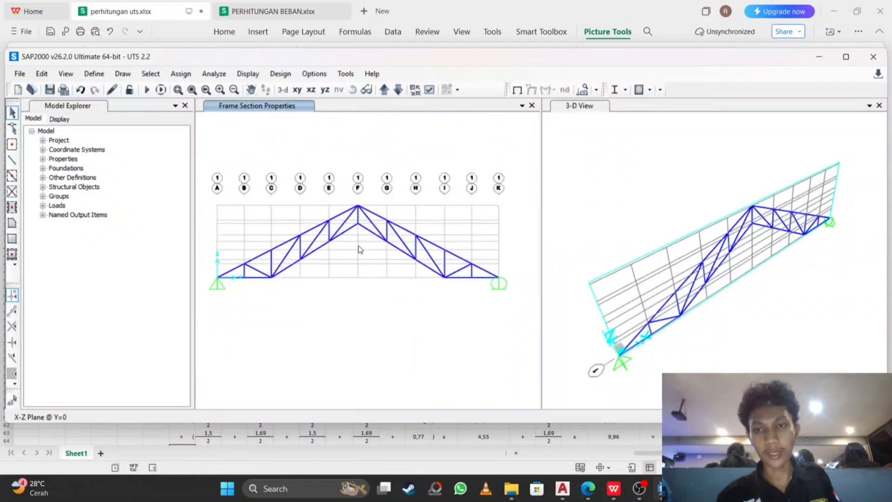
# Review the section labels on the truss members on both sides of the ridge.
pyautogui.scroll(2, 360, 249)
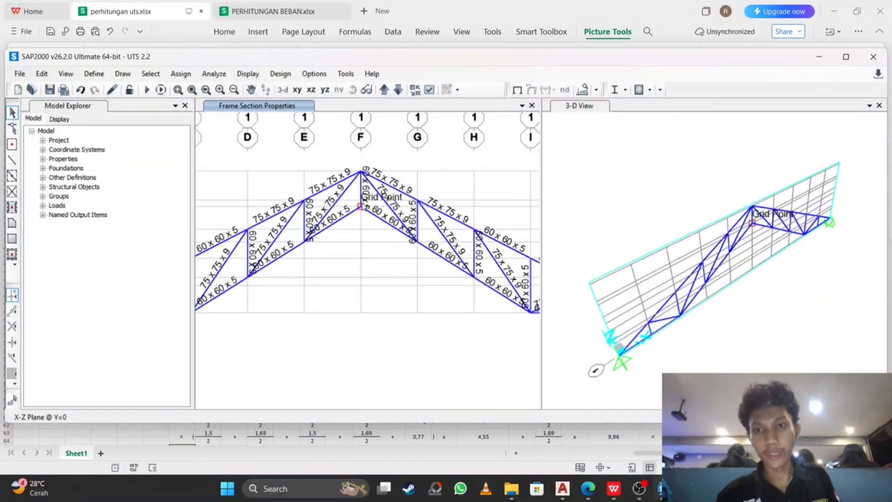
pyautogui.scroll(-2, 361, 206)
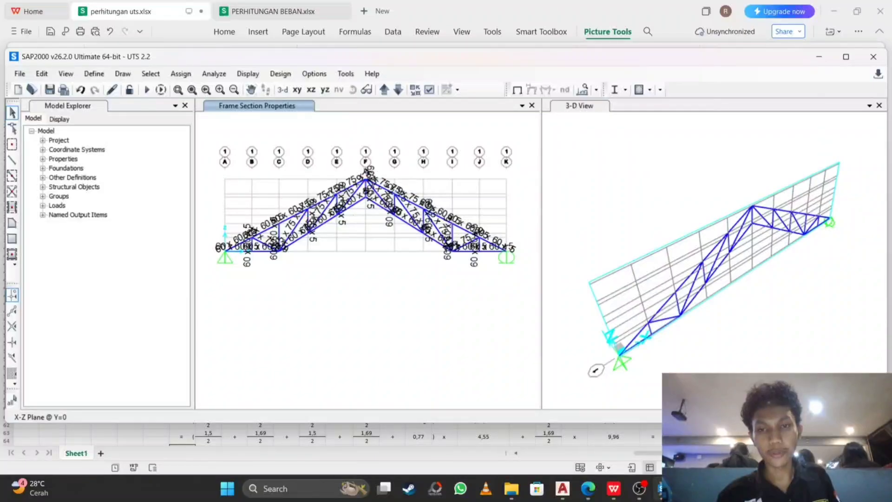
pyautogui.scroll(2, 346, 176)
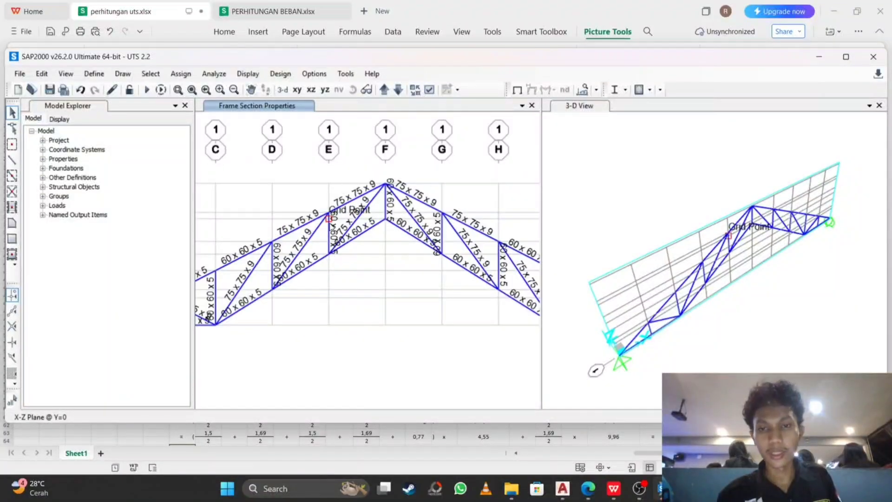
pyautogui.scroll(2, 290, 228)
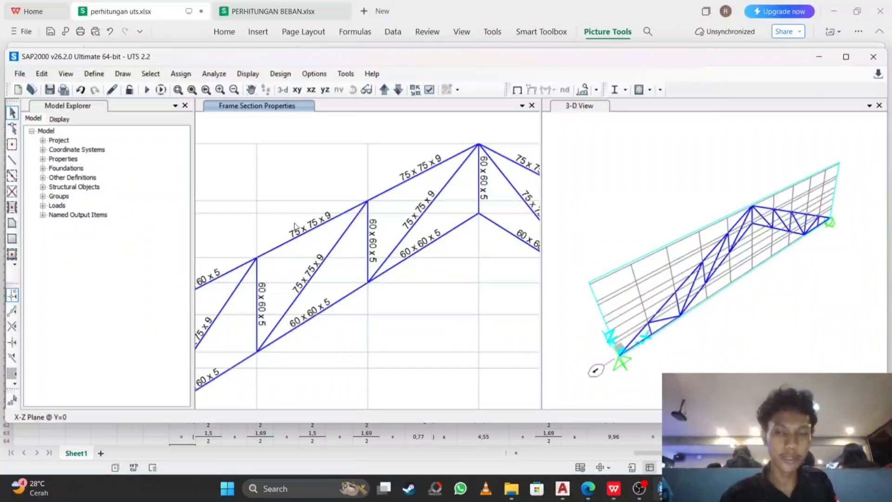
pyautogui.scroll(-2, 294, 225)
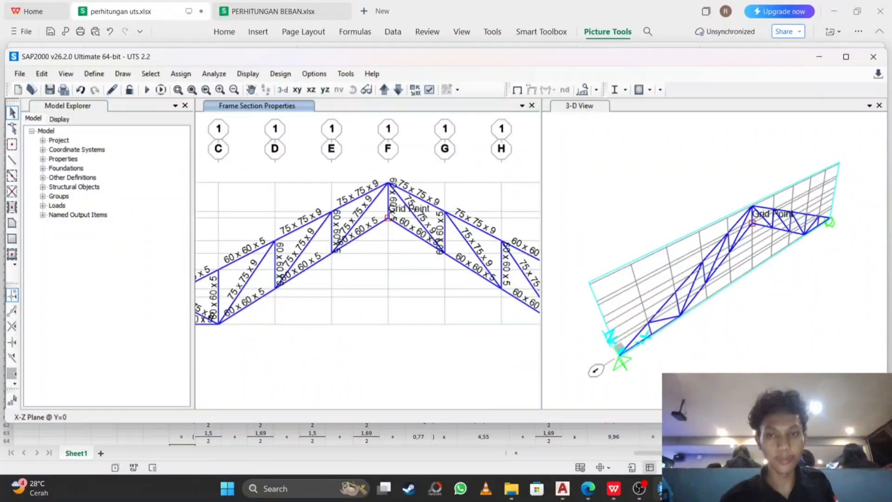
# Switch to the WPS workbook perhitungan uts.xlsx and review the truss self-weight calculations for joints A to F.
pyautogui.click(613, 488)
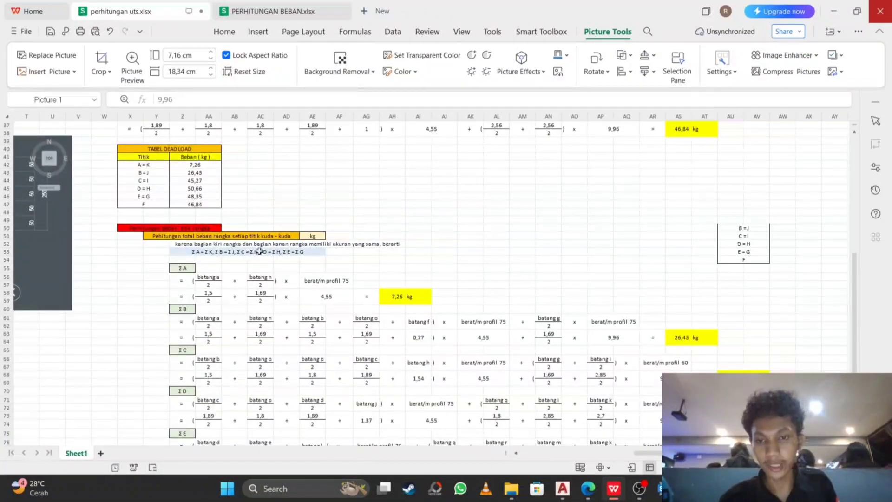
pyautogui.scroll(-10, 327, 233)
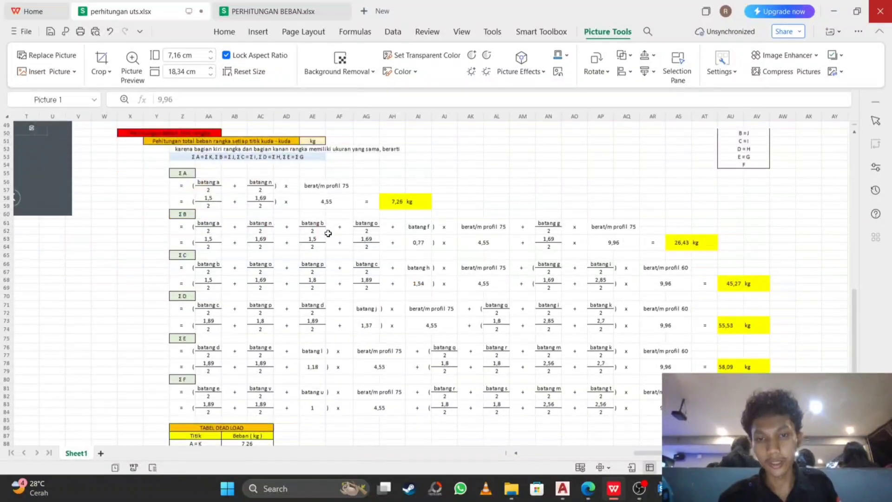
pyautogui.scroll(12, 330, 233)
pyautogui.scroll(-9, 330, 233)
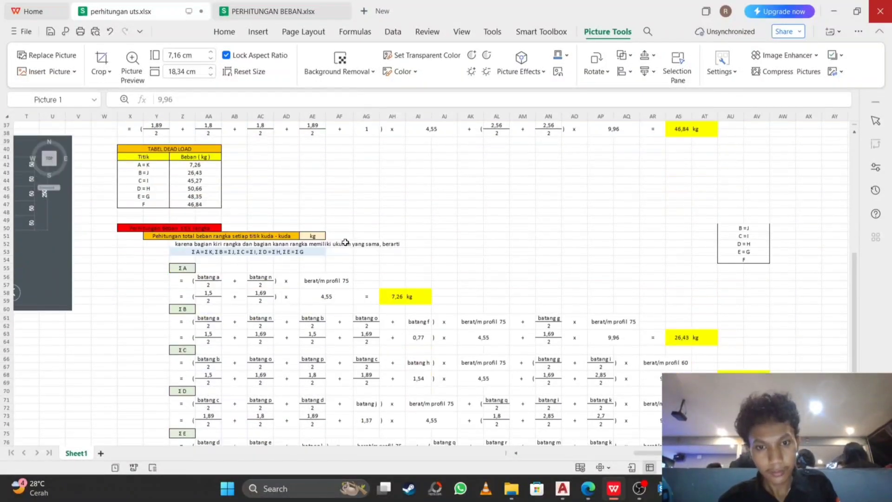
pyautogui.scroll(3, 323, 274)
pyautogui.scroll(4, 322, 274)
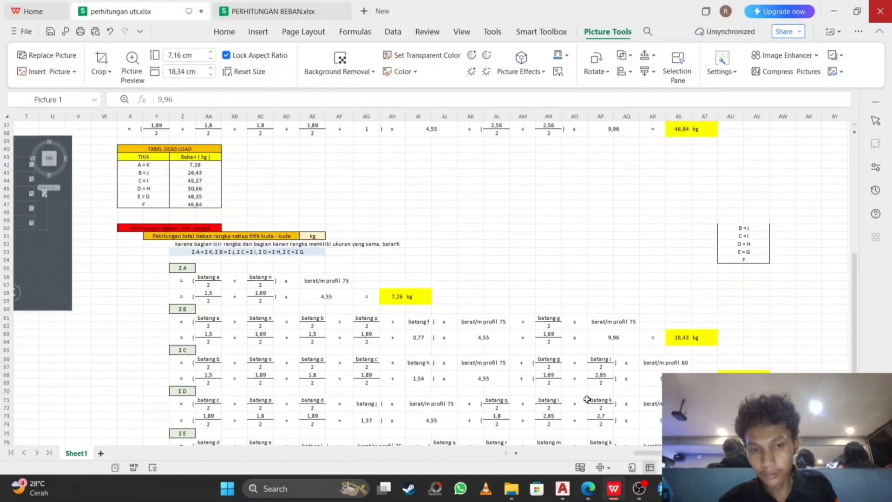
pyautogui.moveTo(677, 453); pyautogui.dragTo(654, 453)
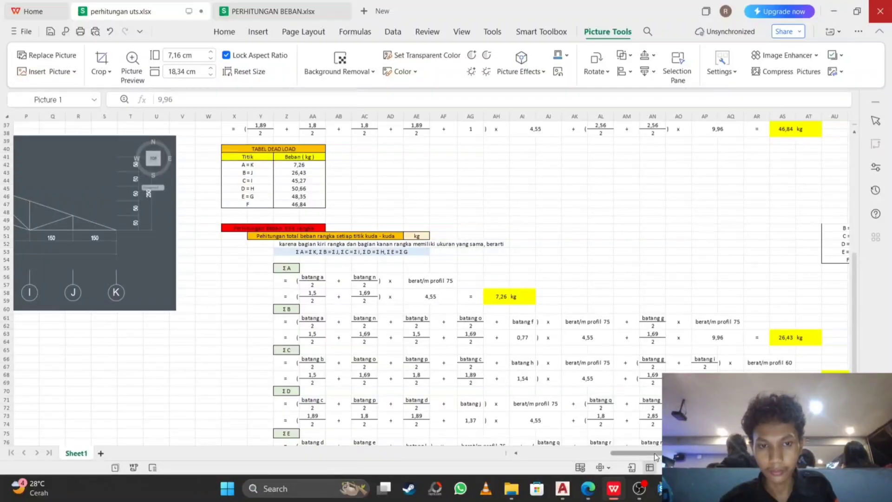
pyautogui.moveTo(655, 456); pyautogui.dragTo(662, 456)
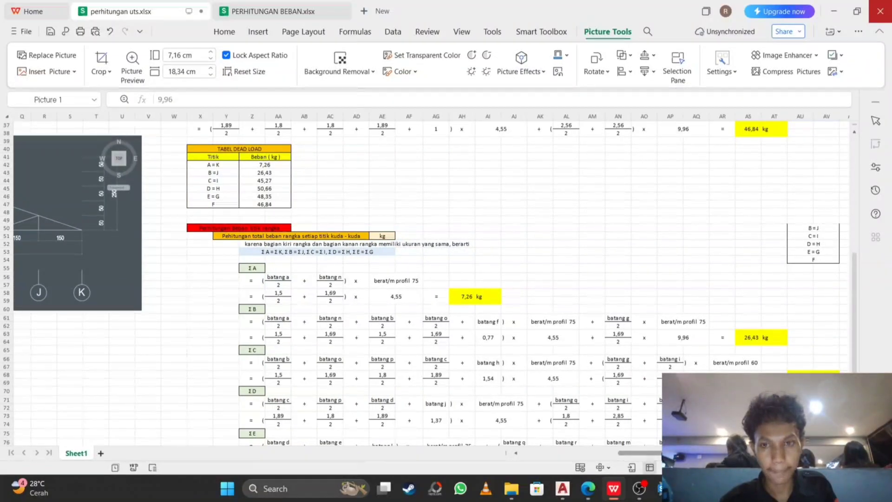
pyautogui.scroll(-1, 658, 392)
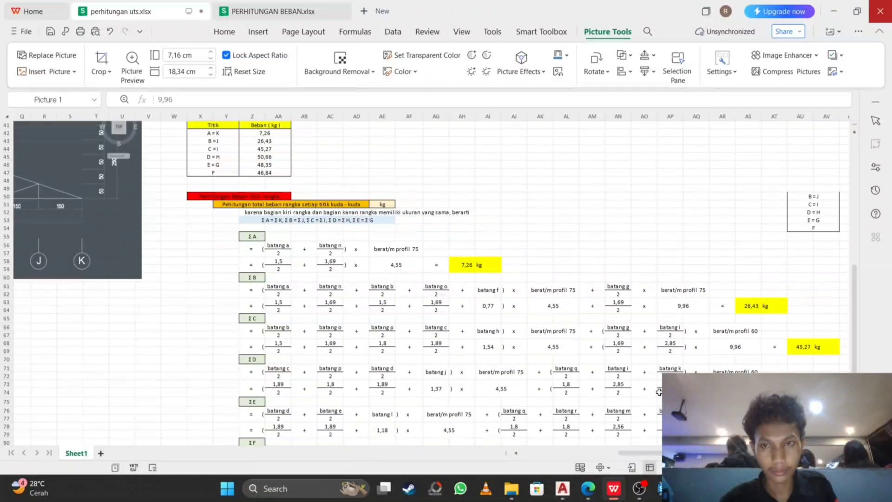
pyautogui.scroll(-3, 658, 392)
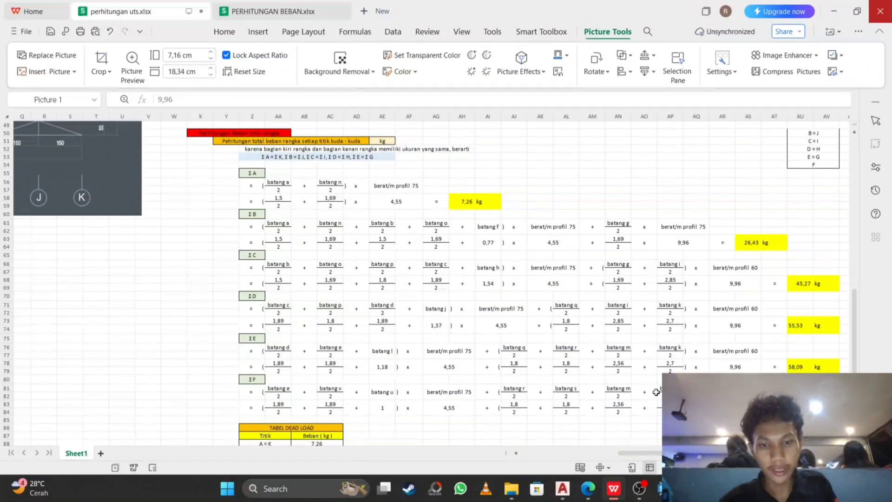
pyautogui.scroll(4, 655, 391)
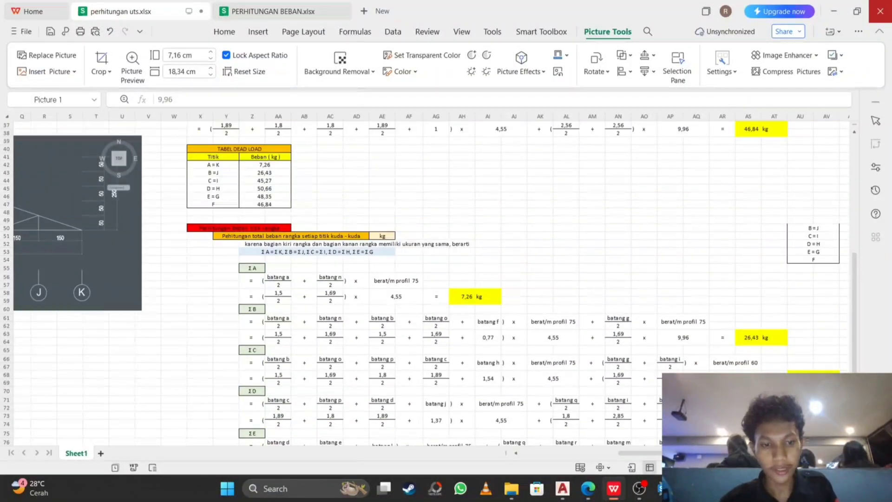
# Compare the member labels in the truss diagram with the joint load calculations and the dead load table beneath them.
pyautogui.moveTo(712, 454); pyautogui.dragTo(636, 456)
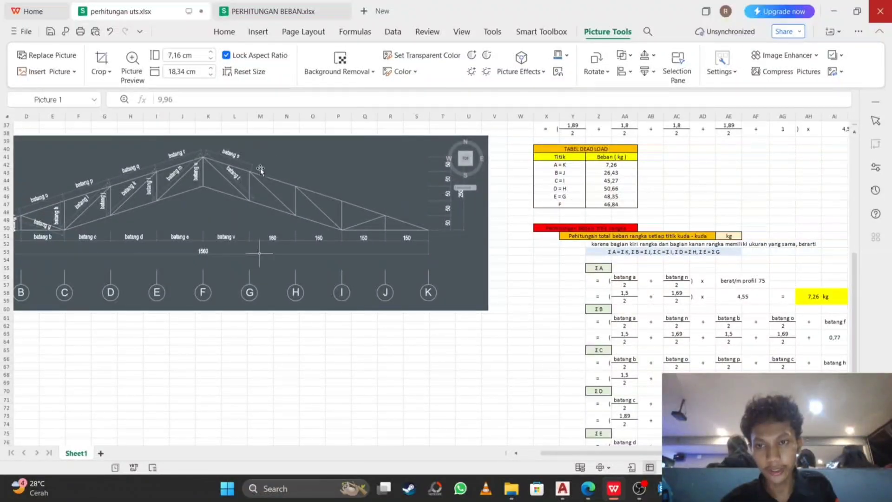
pyautogui.moveTo(612, 455); pyautogui.dragTo(690, 456)
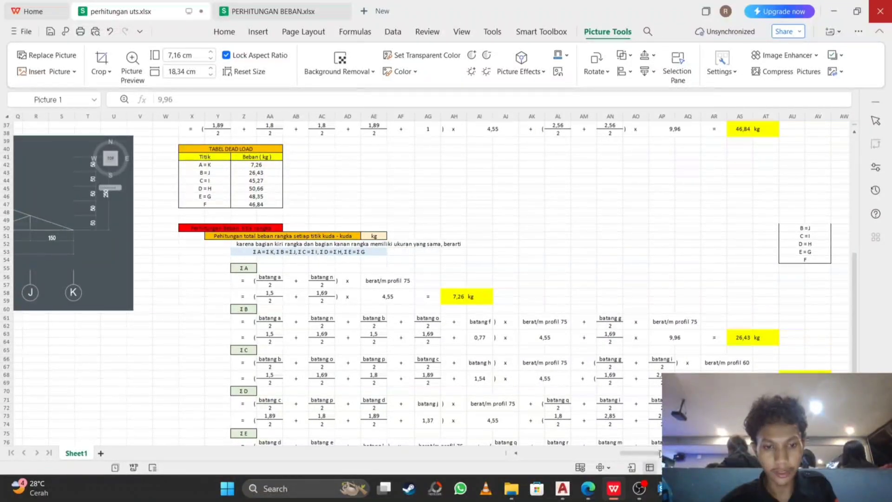
pyautogui.moveTo(661, 456); pyautogui.dragTo(492, 462)
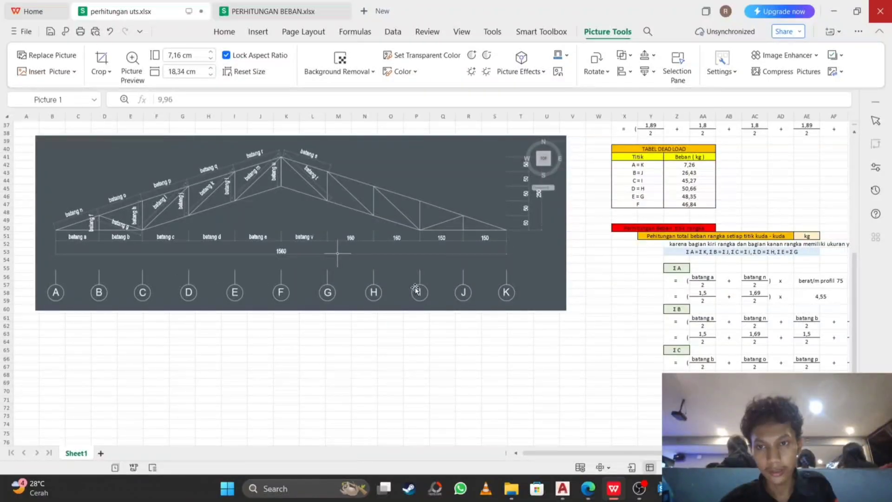
pyautogui.moveTo(642, 454)
pyautogui.mouseDown()
pyautogui.moveTo(648, 459)
pyautogui.moveTo(635, 452)
pyautogui.mouseUp()
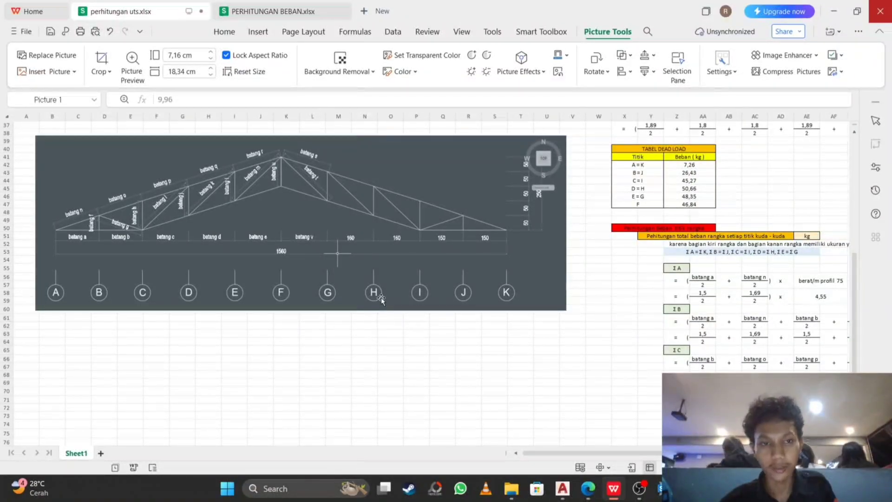
pyautogui.hscroll(6, 604, 332)
pyautogui.scroll(-4, 580, 320)
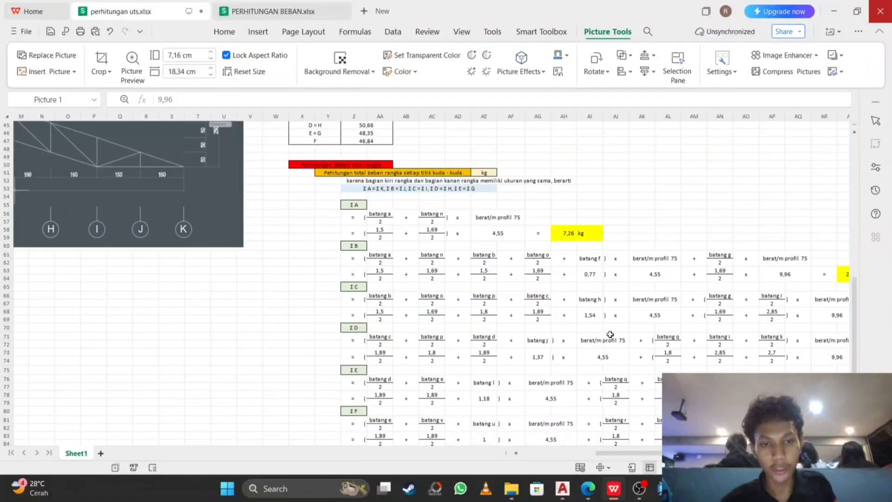
pyautogui.scroll(-5, 572, 314)
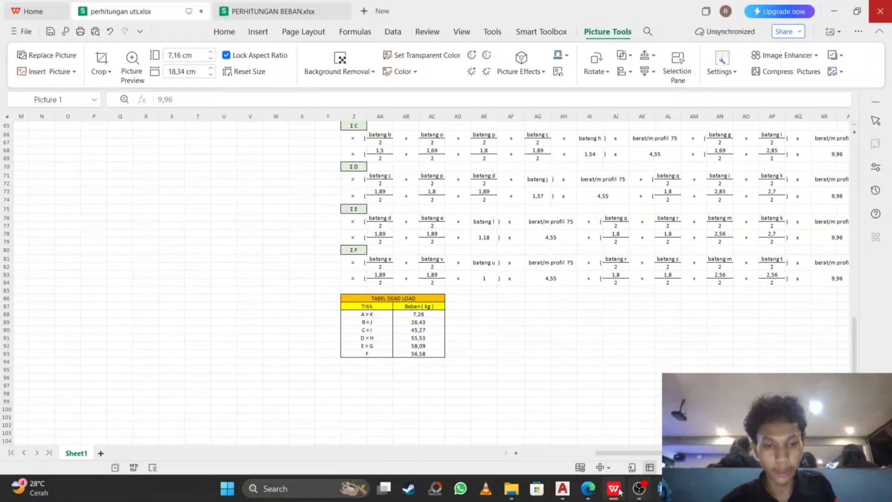
# Switch to SAP2000 and select the two top-chord joints at grid lines D and H.
pyautogui.click(664, 488)
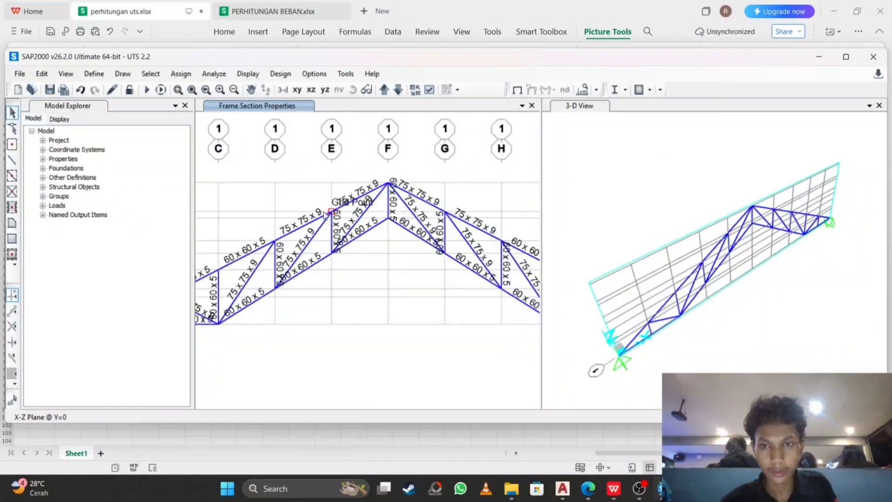
pyautogui.scroll(-2, 397, 231)
pyautogui.scroll(1, 296, 227)
pyautogui.scroll(2, 295, 227)
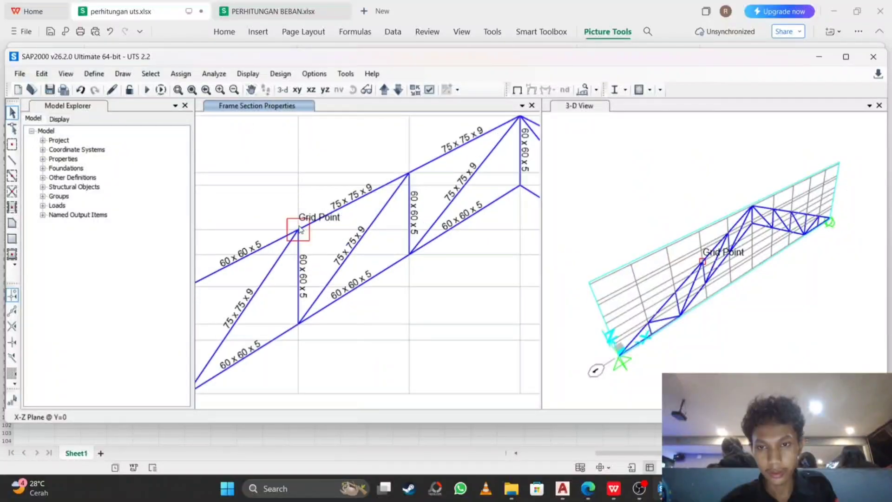
pyautogui.scroll(-3, 418, 237)
pyautogui.scroll(2, 456, 245)
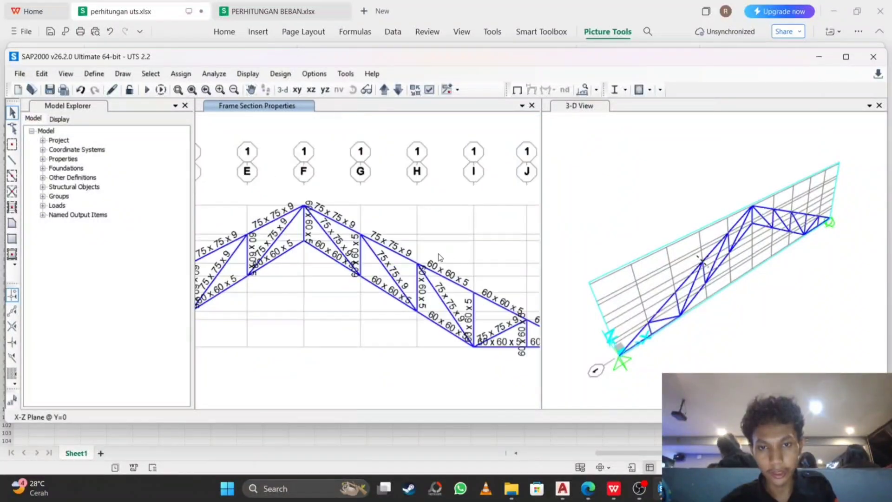
pyautogui.click(415, 262)
pyautogui.scroll(-1, 389, 203)
pyautogui.scroll(-1, 389, 203)
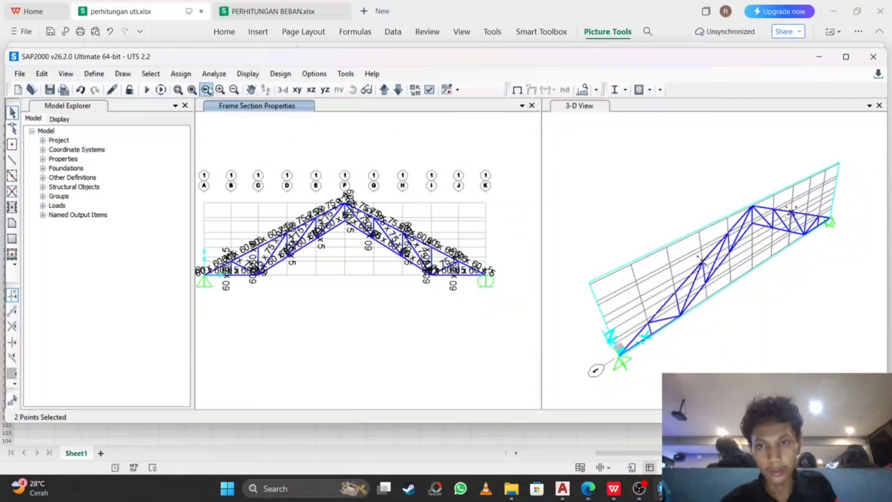
pyautogui.click(180, 73)
pyautogui.moveTo(198, 104)
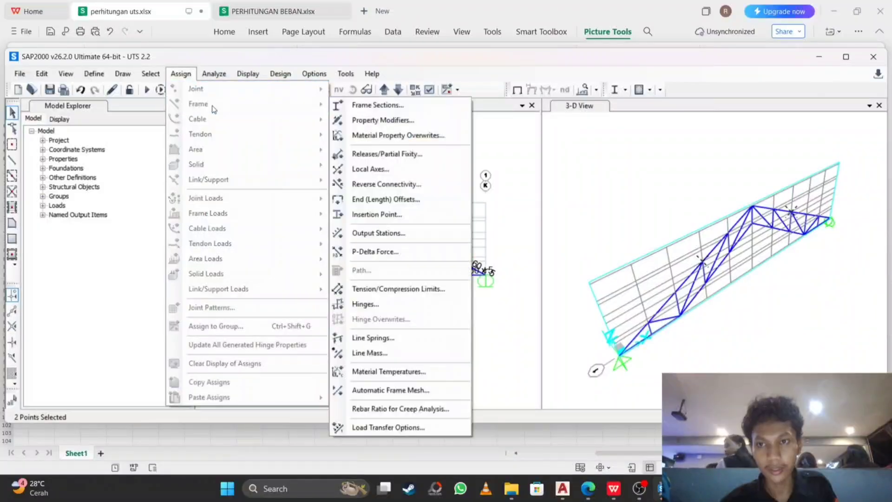
pyautogui.click(385, 104)
pyautogui.click(617, 490)
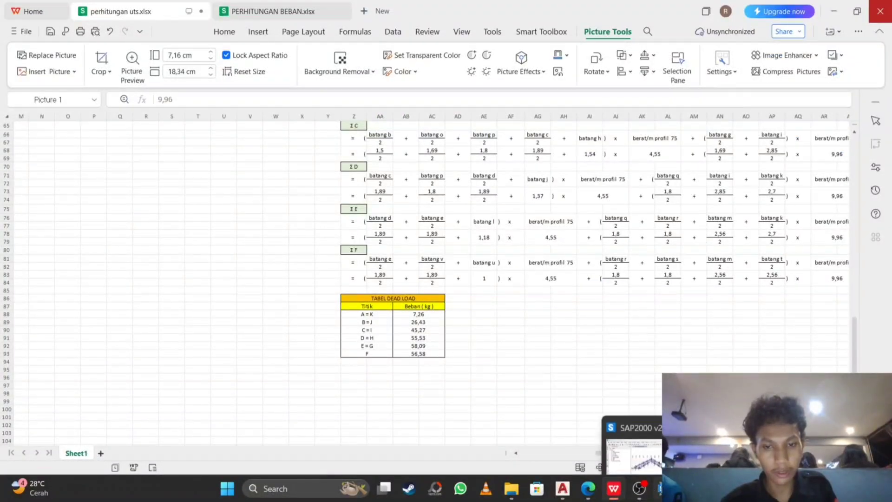
pyautogui.click(659, 488)
pyautogui.click(445, 346)
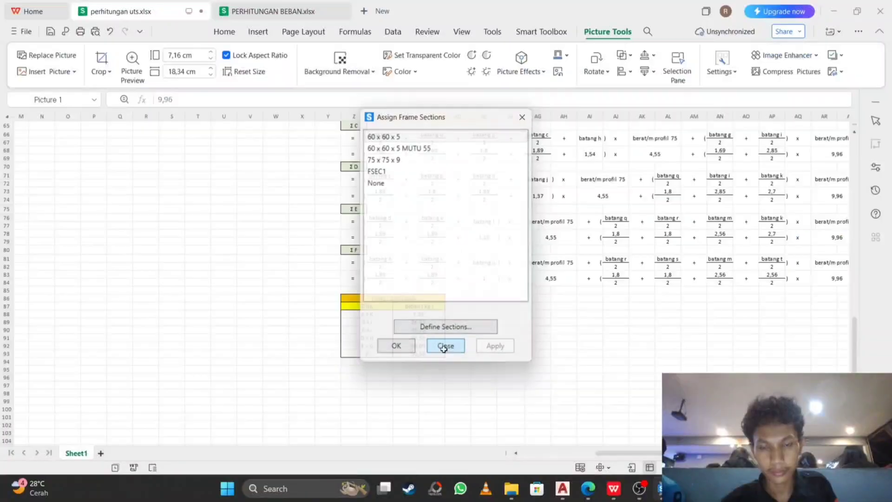
# Assign a DEAD joint force of -55,53 kgf in global Z to joints D and H, replacing the existing loads.
pyautogui.scroll(2, 319, 219)
pyautogui.scroll(2, 319, 219)
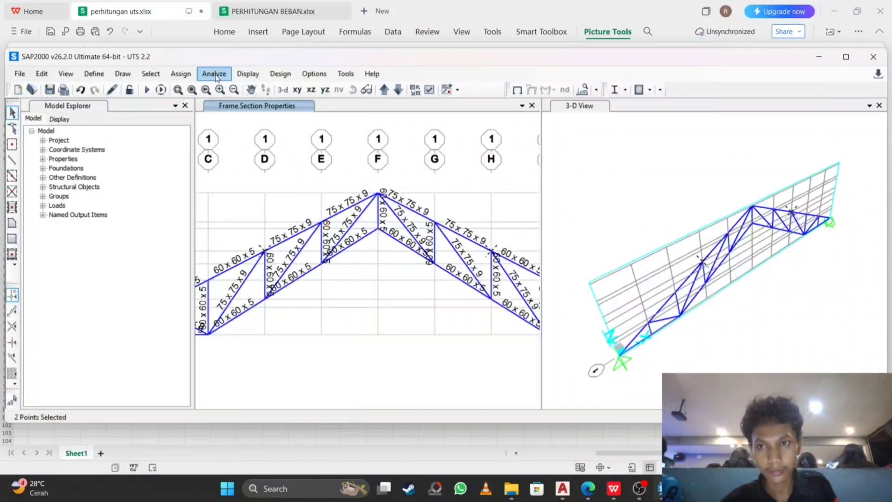
pyautogui.click(184, 75)
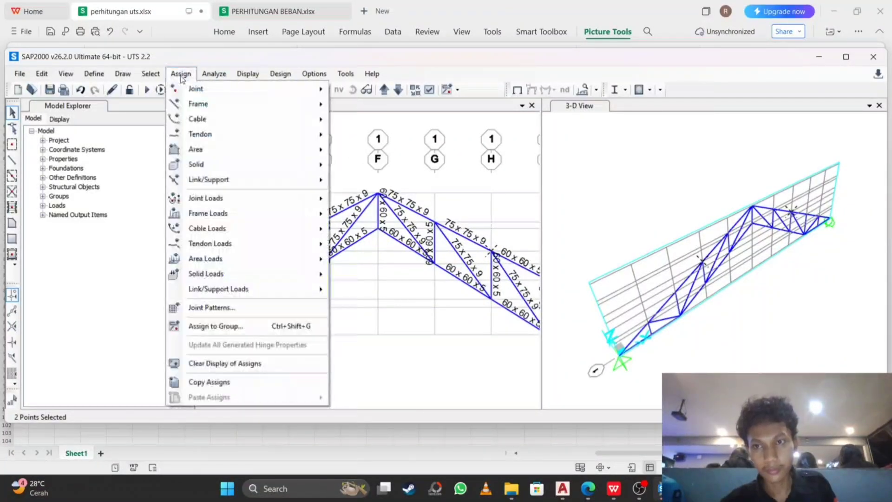
pyautogui.moveTo(266, 213)
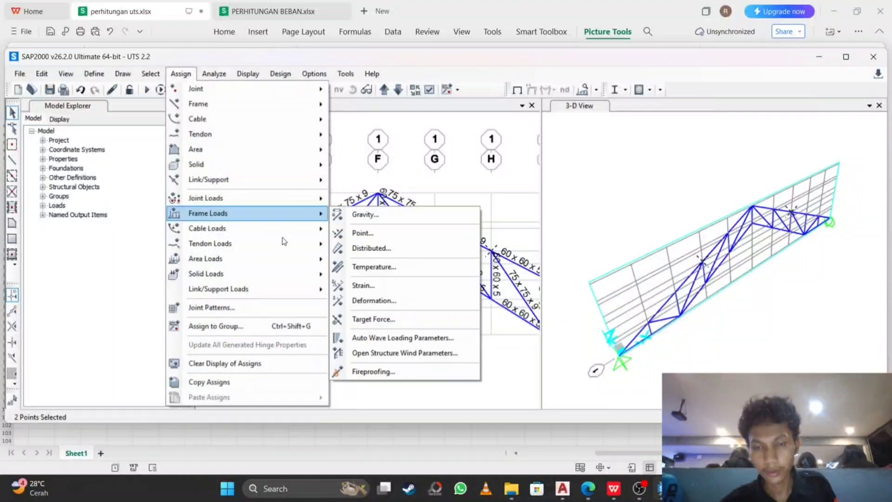
pyautogui.click(364, 198)
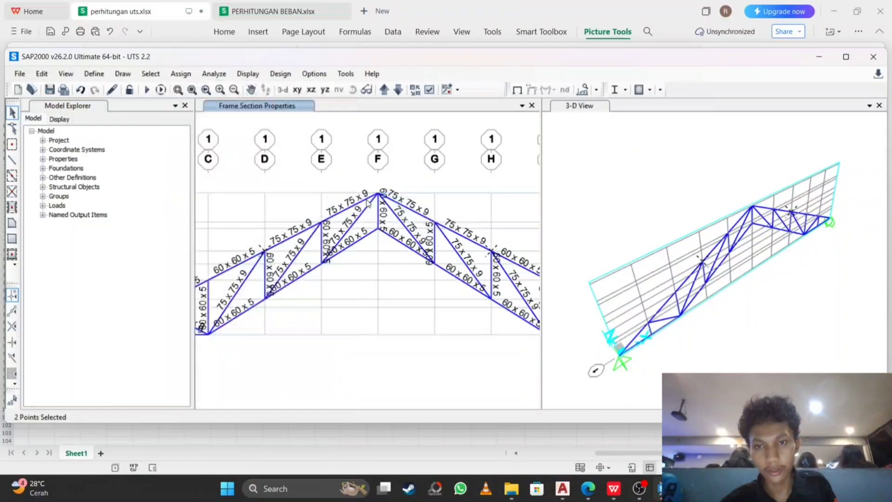
pyautogui.click(507, 209)
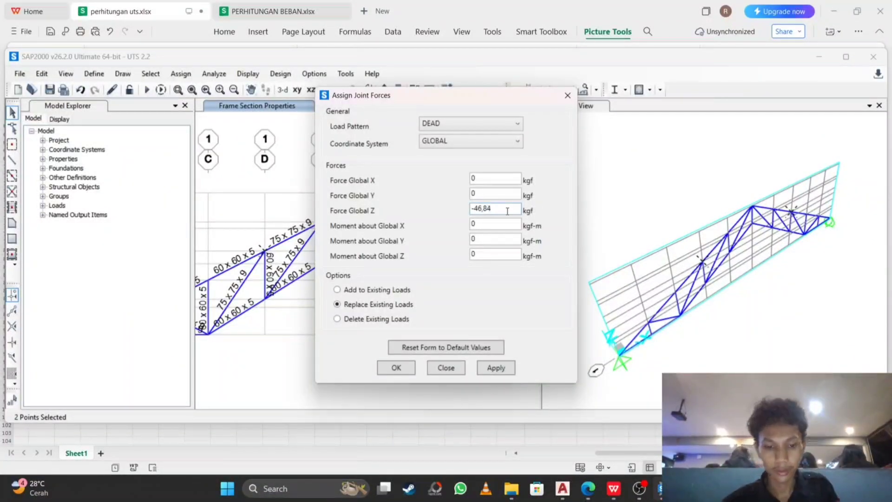
pyautogui.press('BackSpace')
pyautogui.press('BackSpace')
pyautogui.press('BackSpace')
pyautogui.write('55')
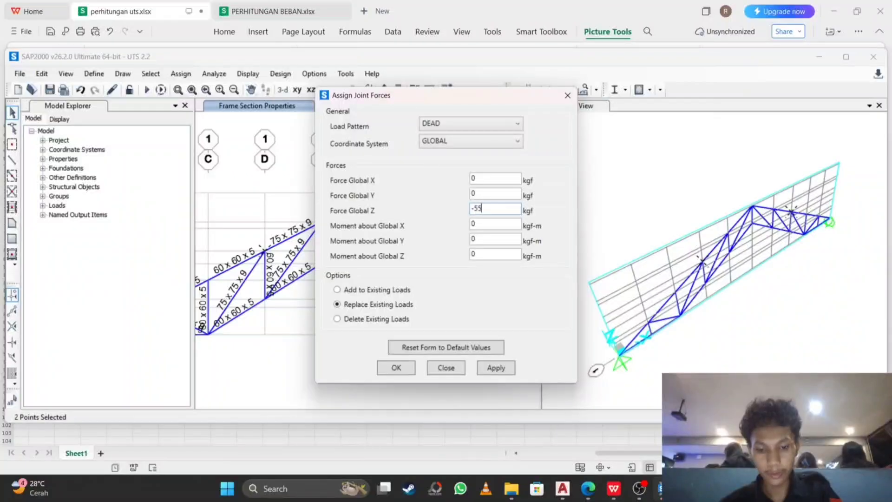
pyautogui.write(',53')
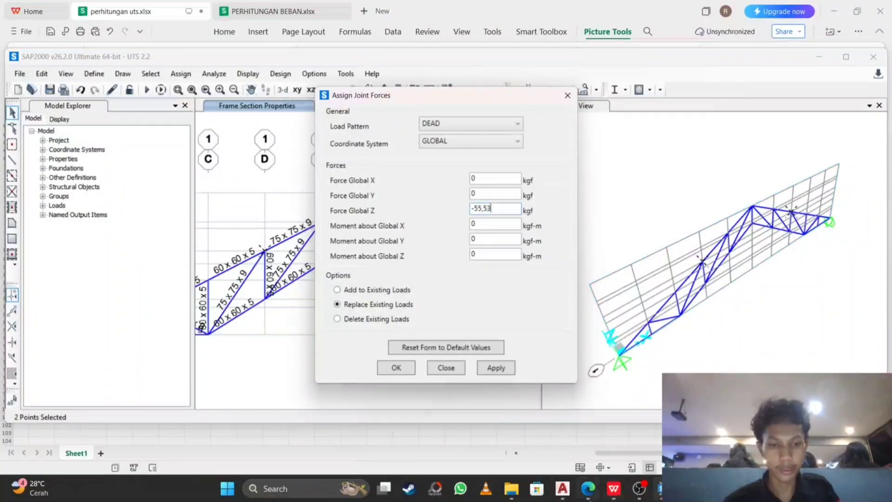
pyautogui.click(613, 488)
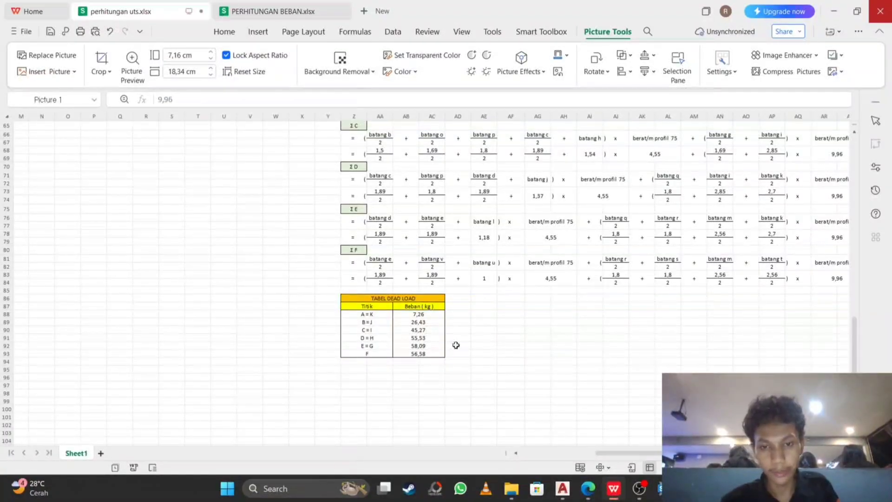
pyautogui.hotkey('alt', 'Tab')
pyautogui.click(383, 366)
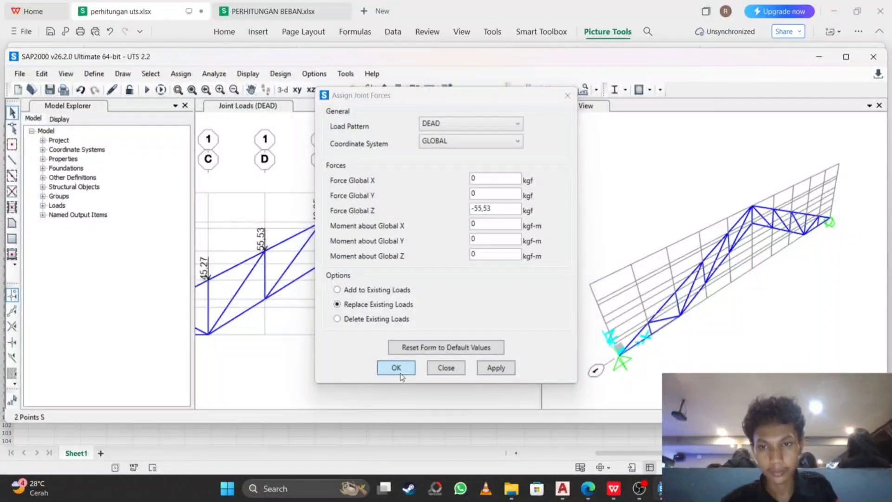
# Select top-chord joints E and G for a joint force assignment and look up their load in the workbook's dead load table.
pyautogui.click(321, 222)
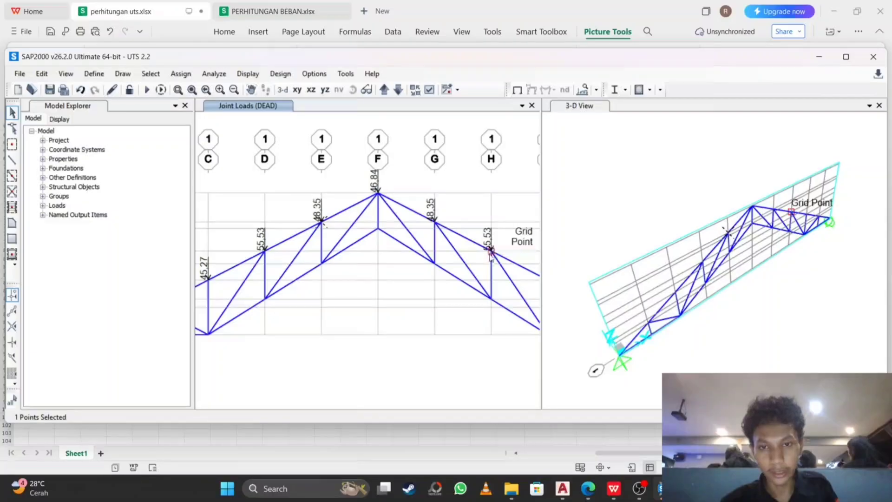
pyautogui.scroll(2, 491, 253)
pyautogui.scroll(-2, 438, 225)
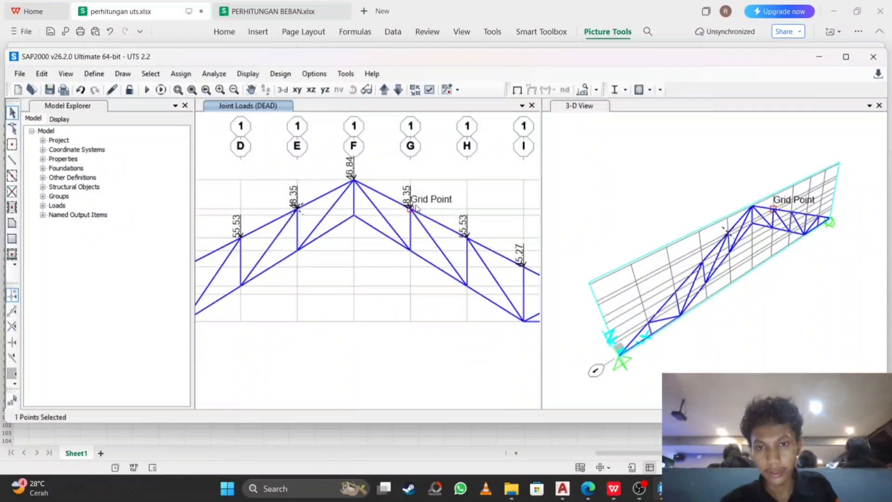
pyautogui.click(411, 207)
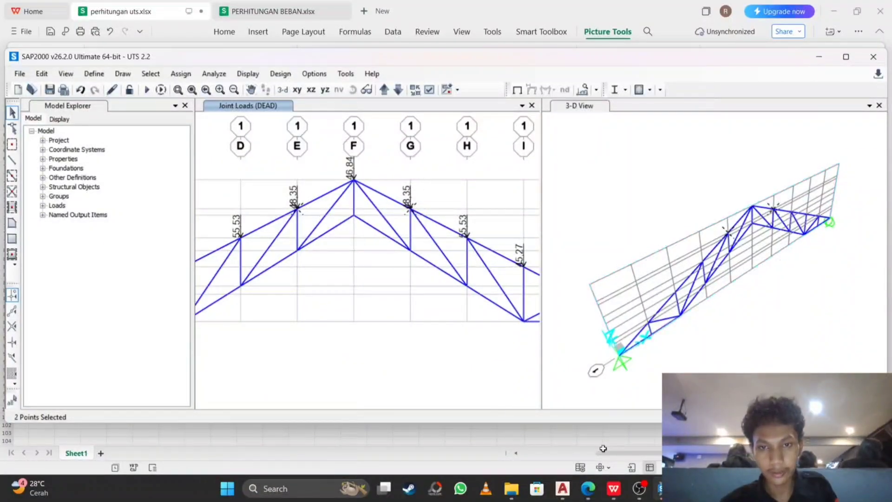
pyautogui.click(642, 490)
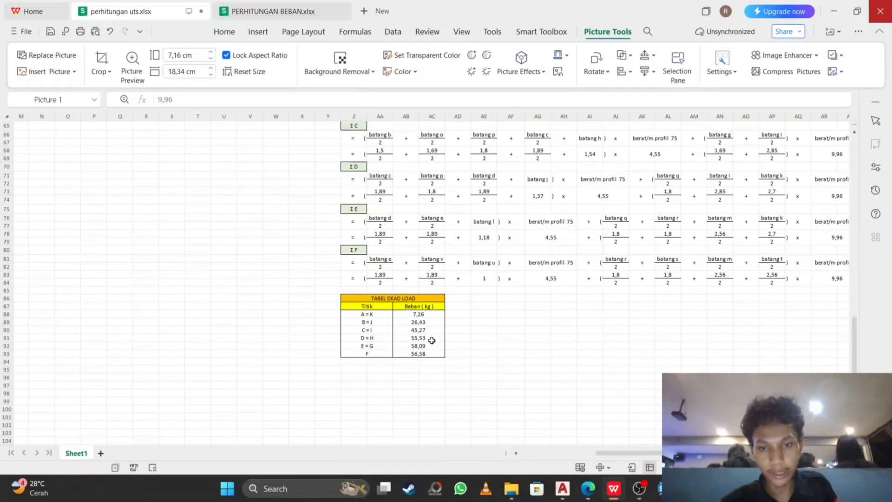
pyautogui.click(658, 489)
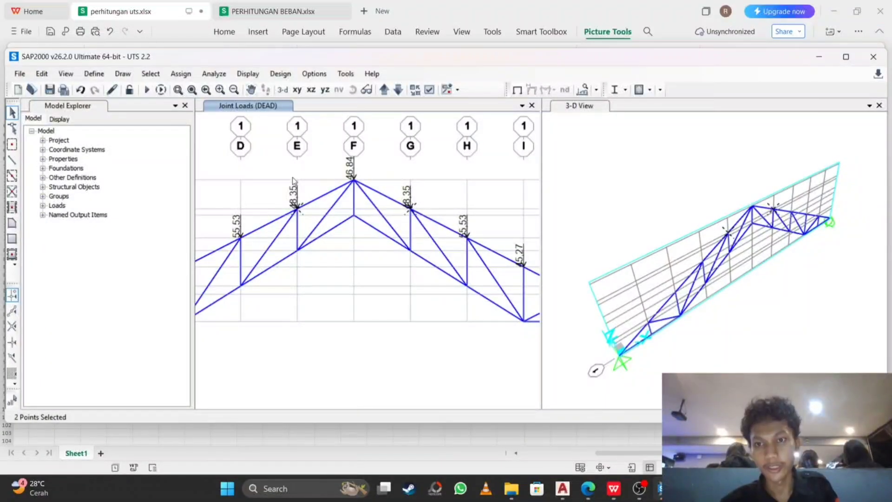
pyautogui.click(179, 73)
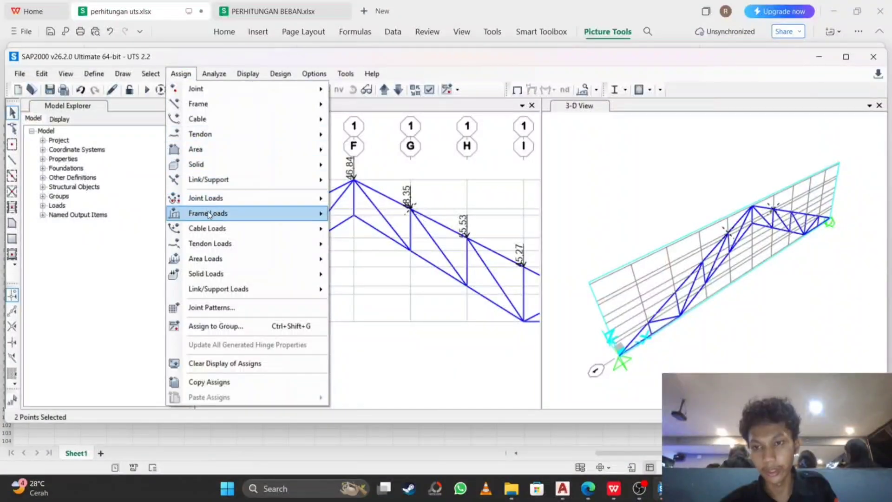
pyautogui.moveTo(263, 198)
pyautogui.click(358, 198)
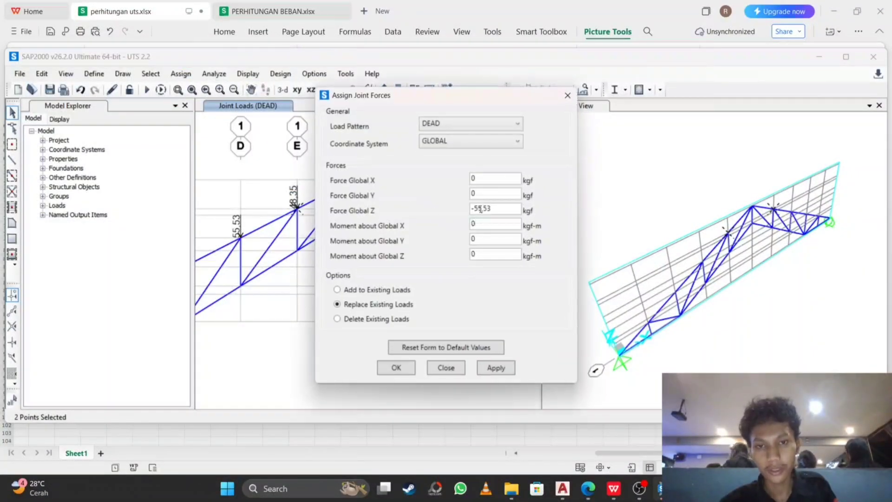
pyautogui.click(613, 488)
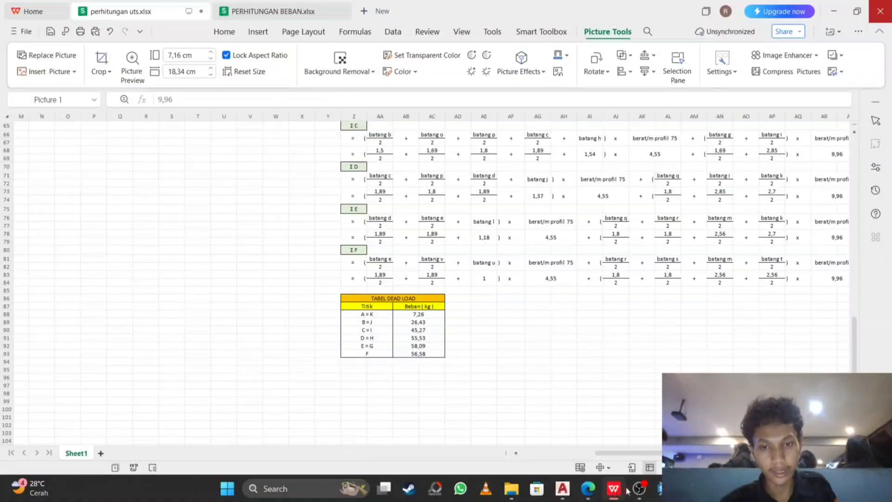
pyautogui.click(663, 489)
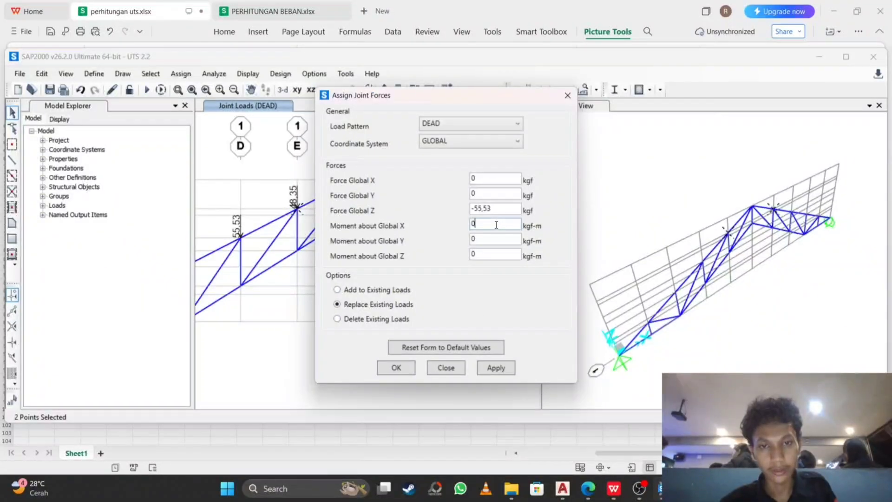
# Set the global Z force for joints E and G to -58,09 kgf in the DEAD load pattern.
pyautogui.write('58')
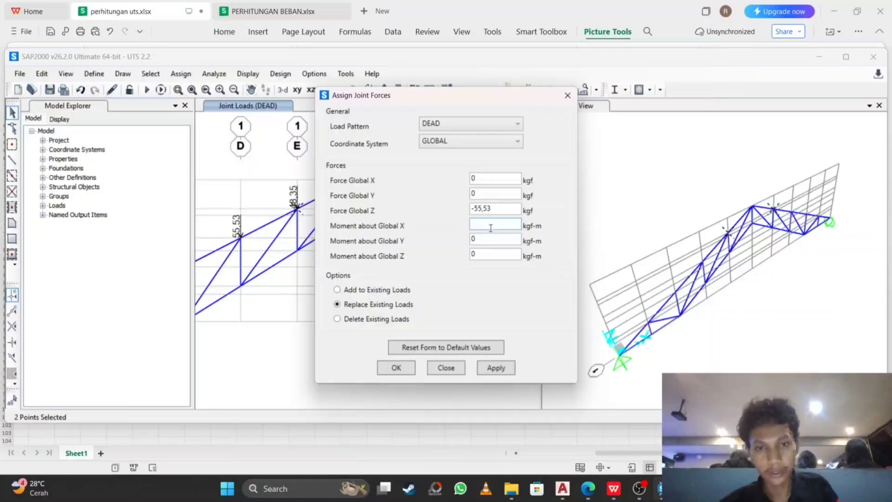
pyautogui.click(504, 207)
pyautogui.press('BackSpace')
pyautogui.press('BackSpace')
pyautogui.press('BackSpace')
pyautogui.press('BackSpace')
pyautogui.press('BackSpace')
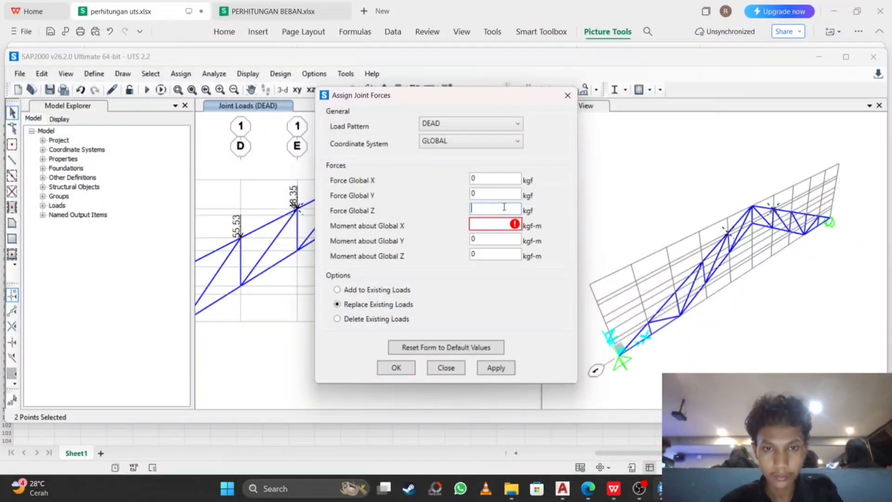
pyautogui.write('5')
pyautogui.press('BackSpace')
pyautogui.write('-5')
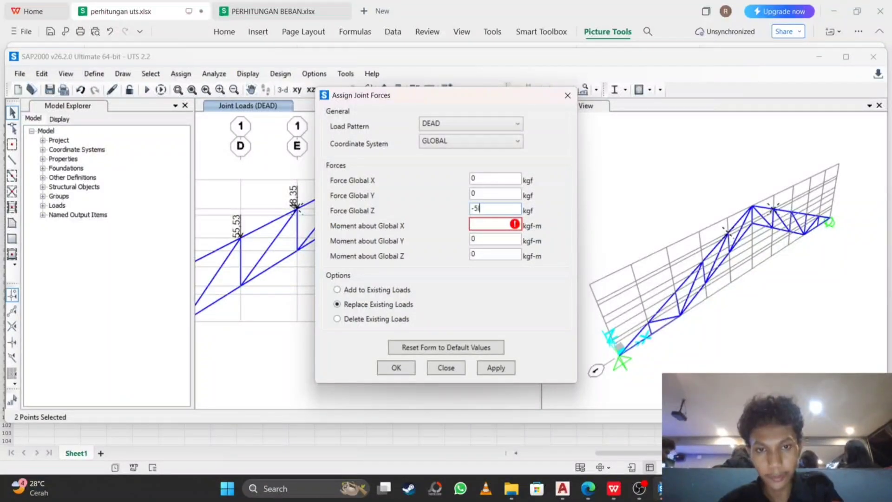
pyautogui.write('8')
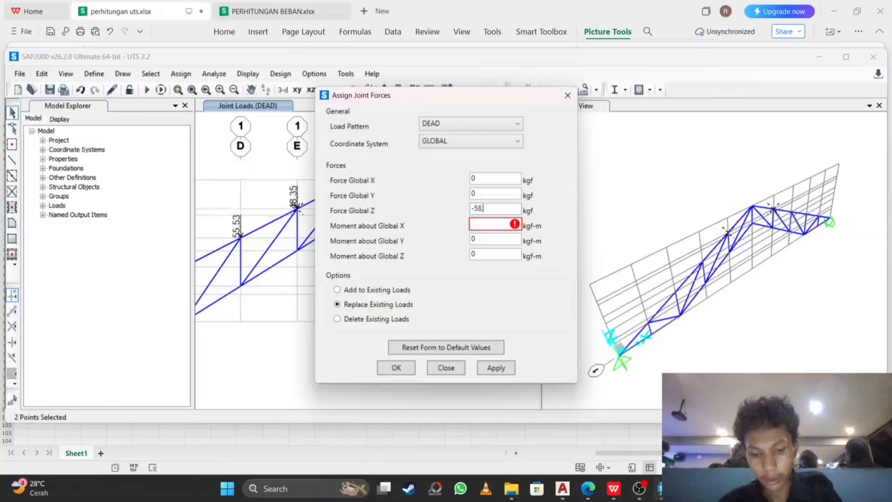
pyautogui.write(',09')
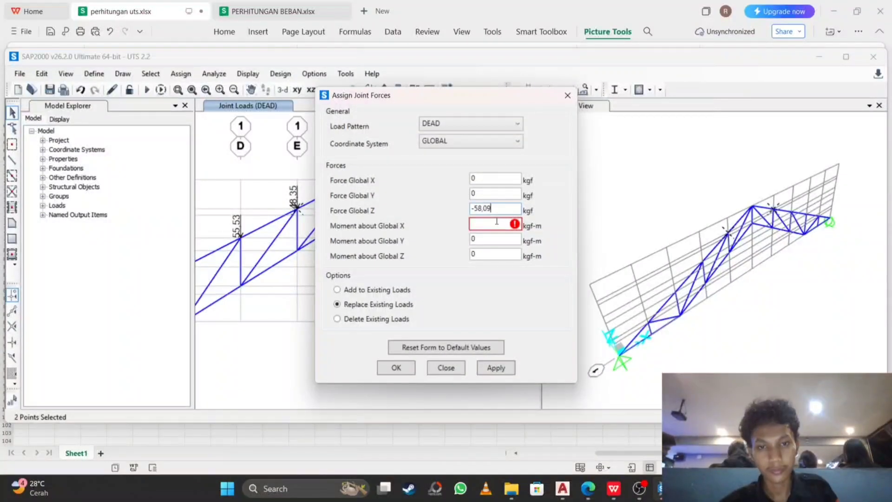
# Enter 0 for the moment about global X, recheck the dead load table, and apply the joint forces to E and G.
pyautogui.click(497, 223)
pyautogui.write('0')
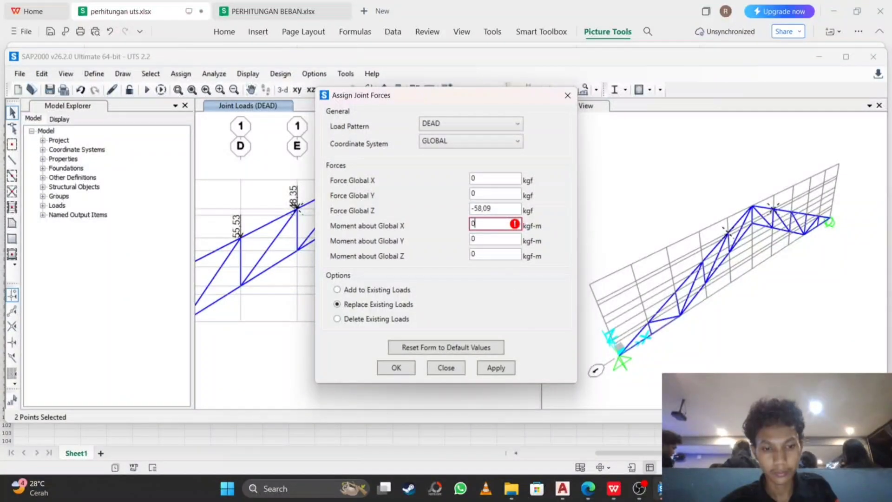
pyautogui.click(659, 486)
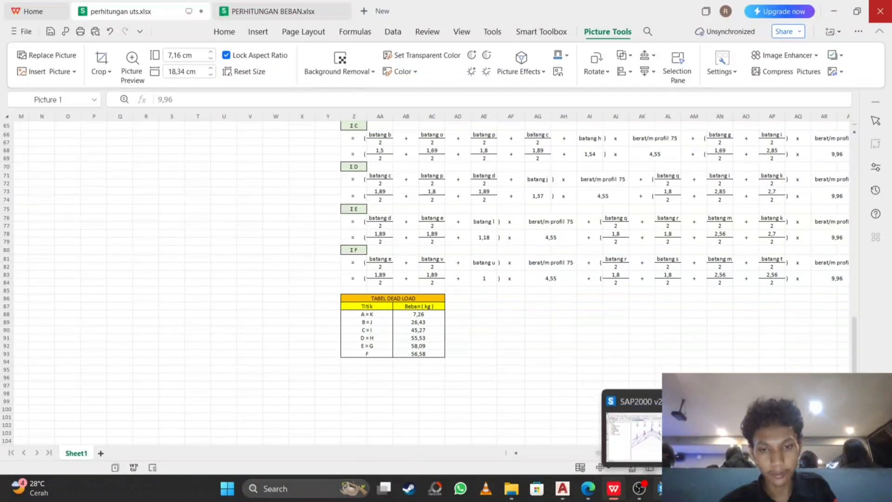
pyautogui.click(659, 487)
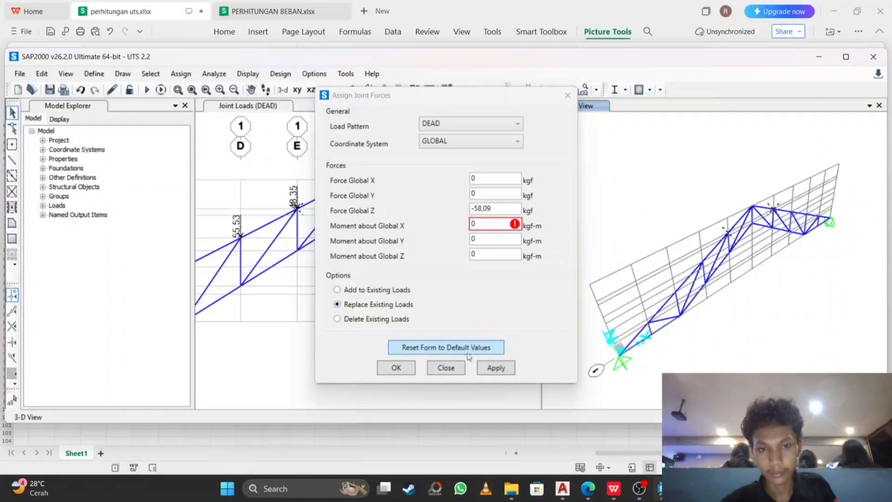
pyautogui.click(483, 228)
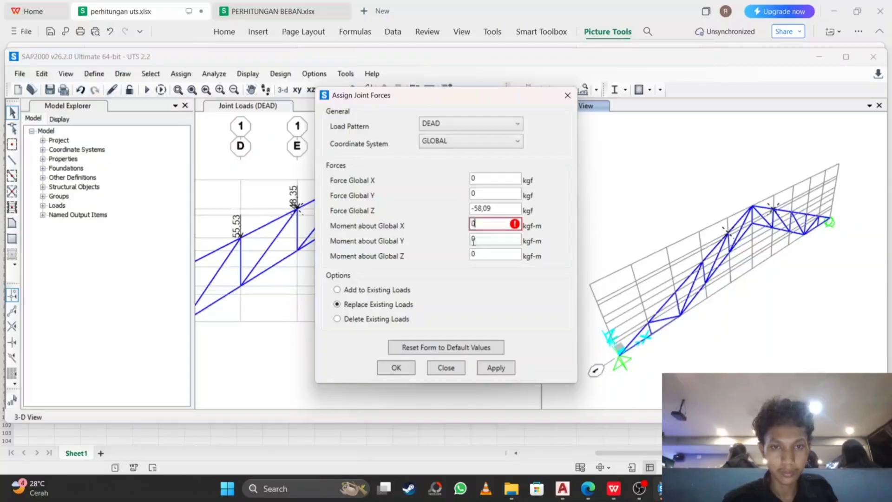
pyautogui.click(407, 368)
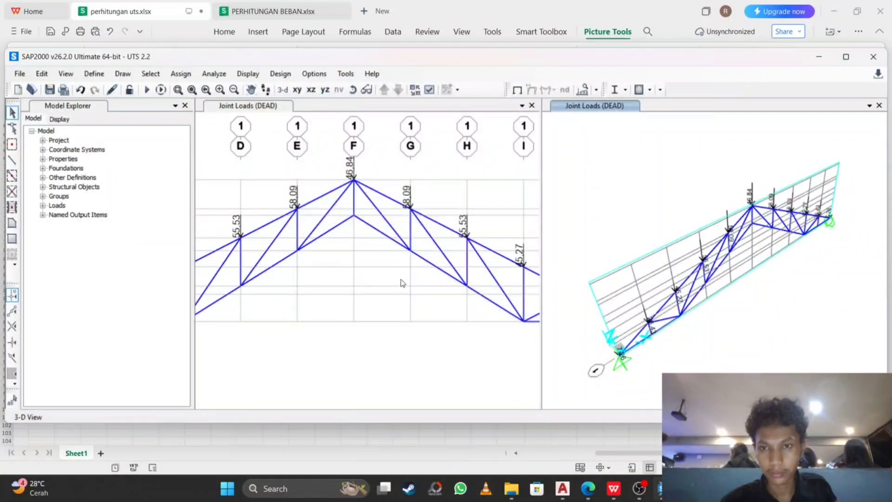
# Select apex joint F for a joint force assignment and look up its load in the workbook's dead load table.
pyautogui.click(354, 180)
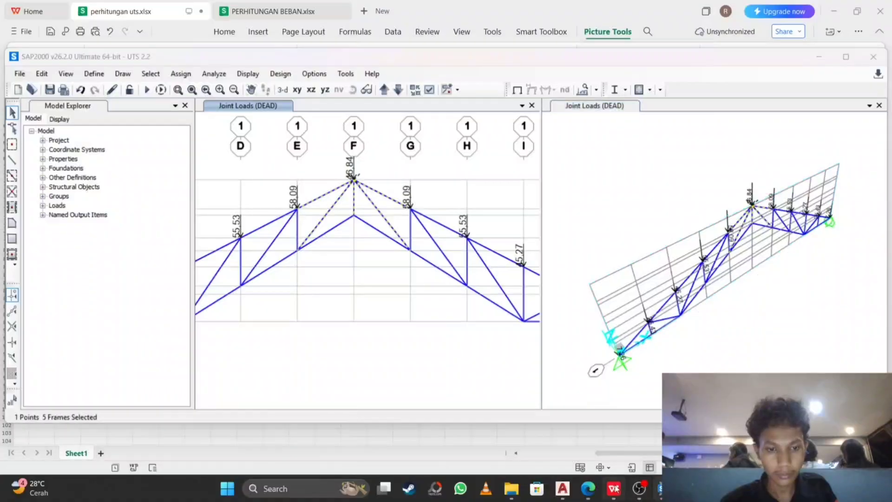
pyautogui.click(614, 488)
pyautogui.click(660, 489)
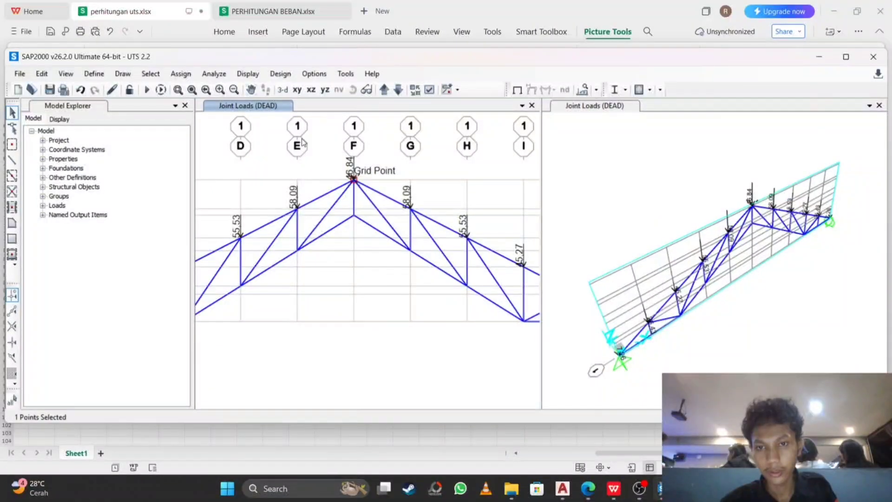
pyautogui.click(181, 73)
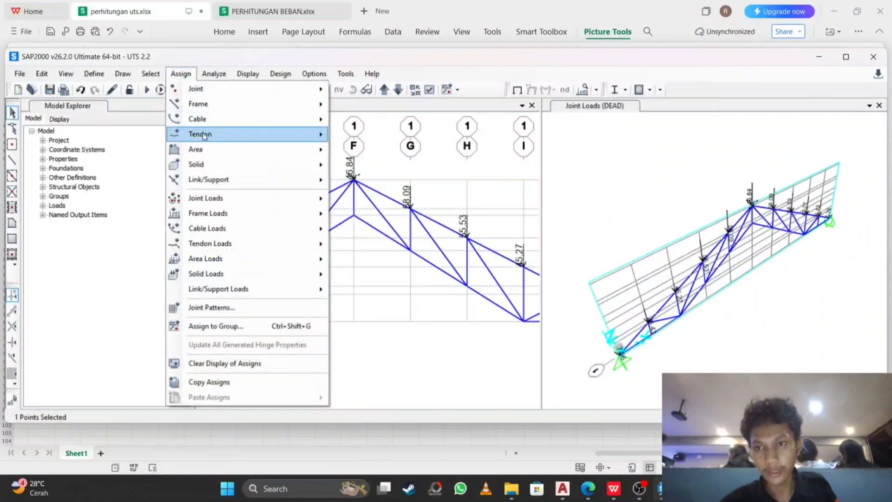
pyautogui.click(221, 199)
pyautogui.click(396, 204)
pyautogui.click(614, 488)
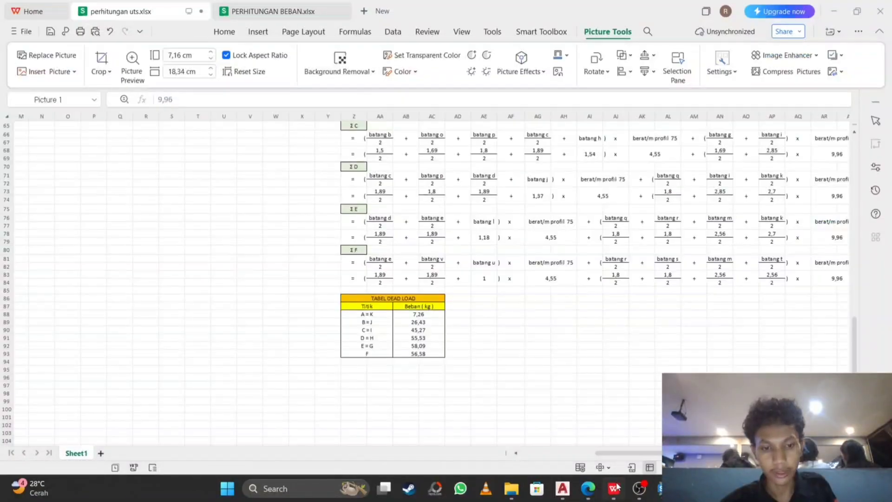
pyautogui.click(665, 488)
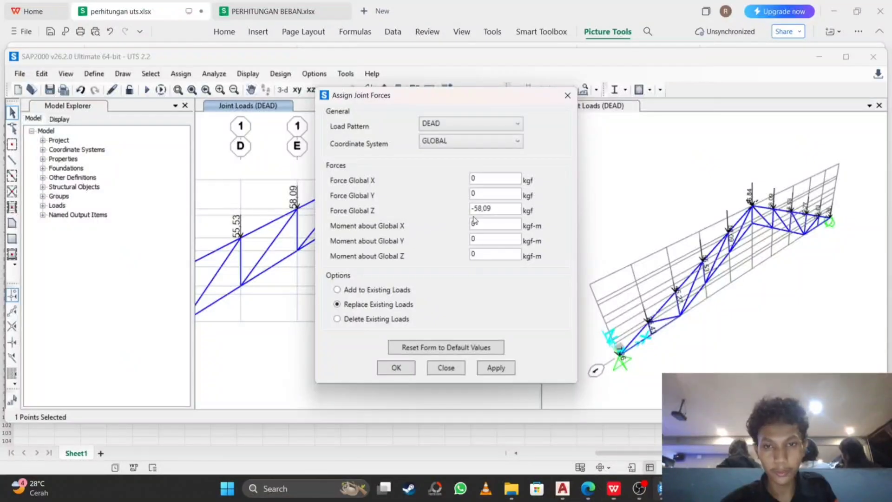
# Assign a DEAD joint force of -56,58 kgf in global Z to joint F, replacing the existing loads.
pyautogui.press('BackSpace')
pyautogui.press('BackSpace')
pyautogui.press('BackSpace')
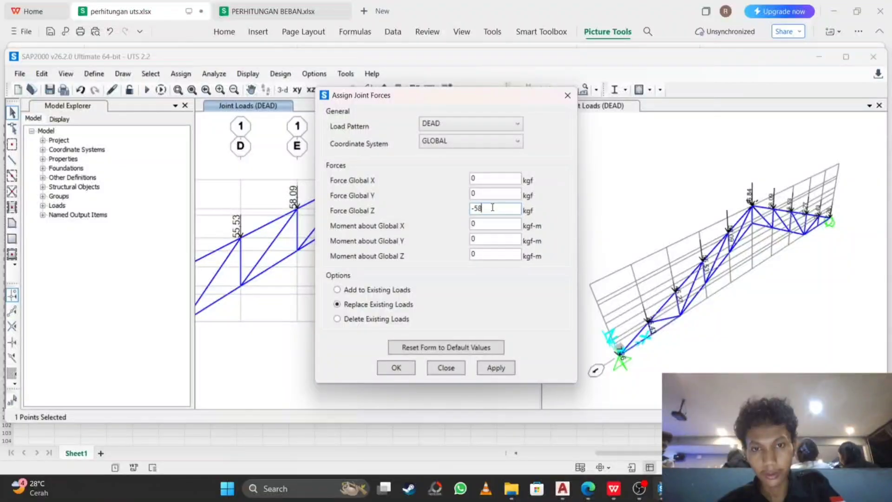
pyautogui.write('6,')
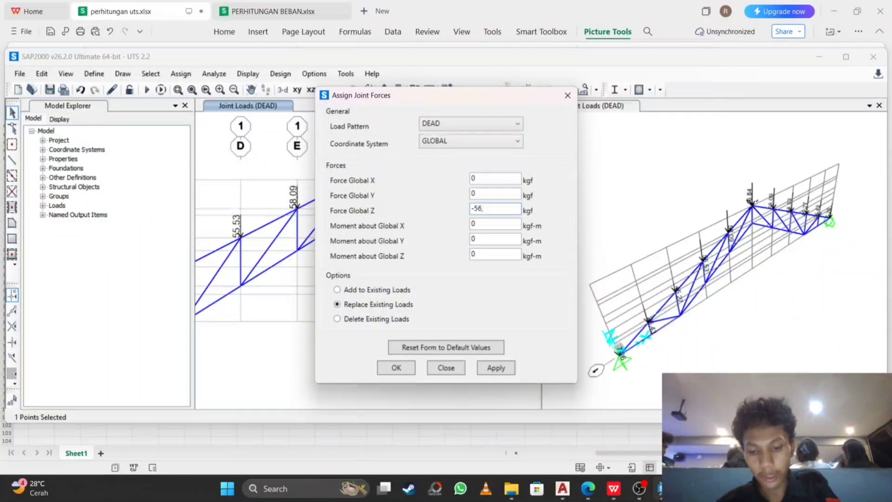
pyautogui.write('58')
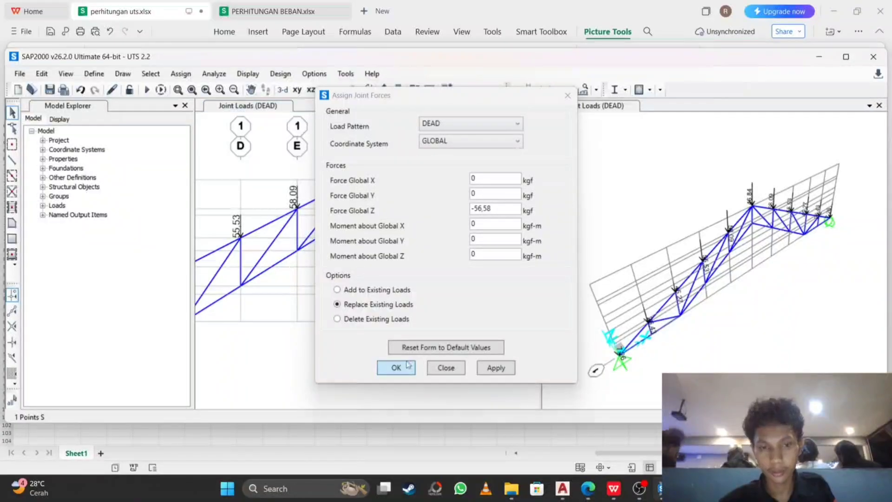
pyautogui.scroll(-2, 416, 288)
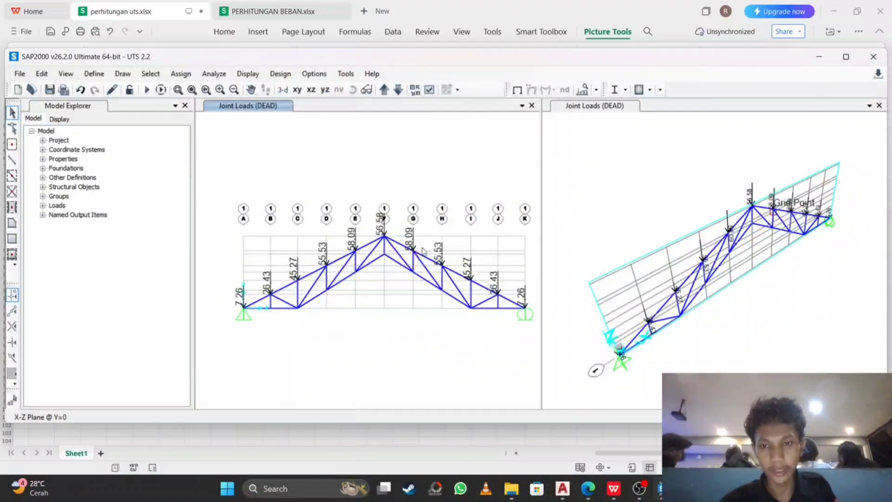
# Run the analysis for the DEAD and live load cases, leaving out the MODAL case.
pyautogui.click(180, 73)
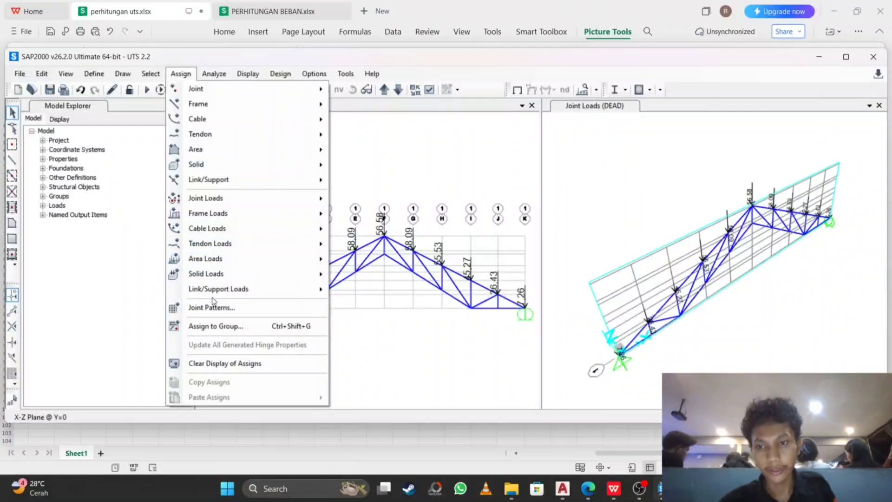
pyautogui.click(222, 74)
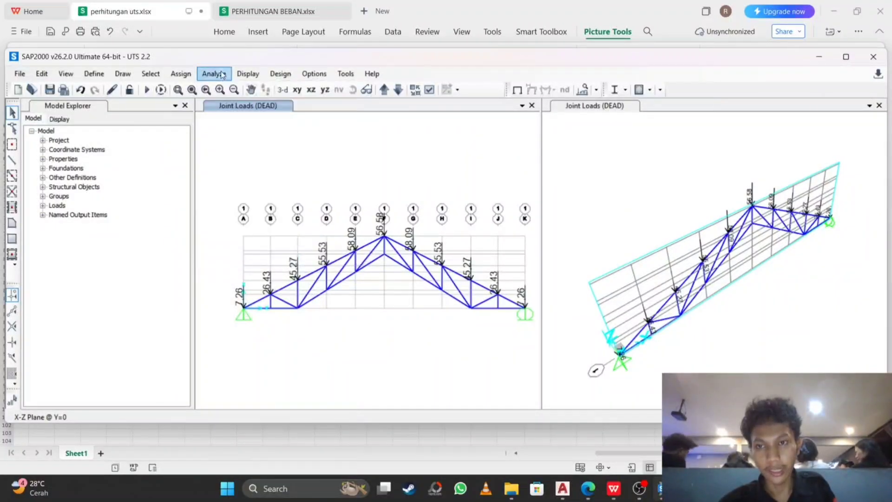
pyautogui.click(221, 74)
pyautogui.click(283, 170)
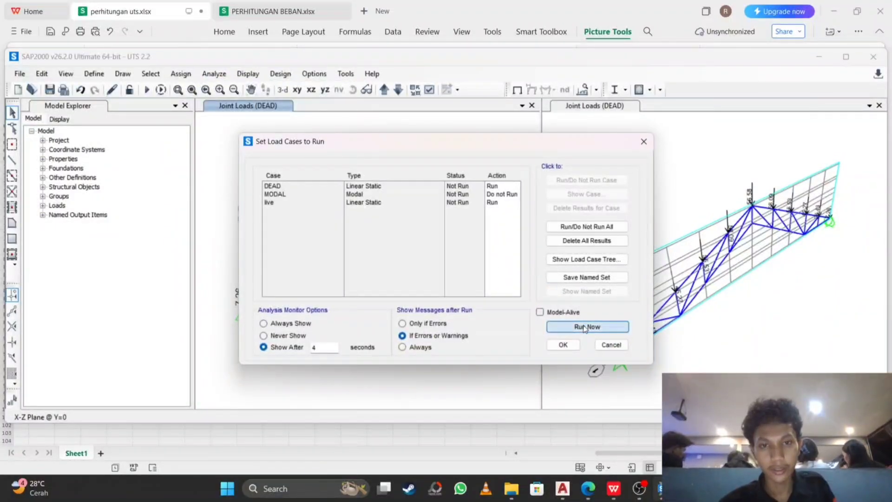
pyautogui.click(586, 327)
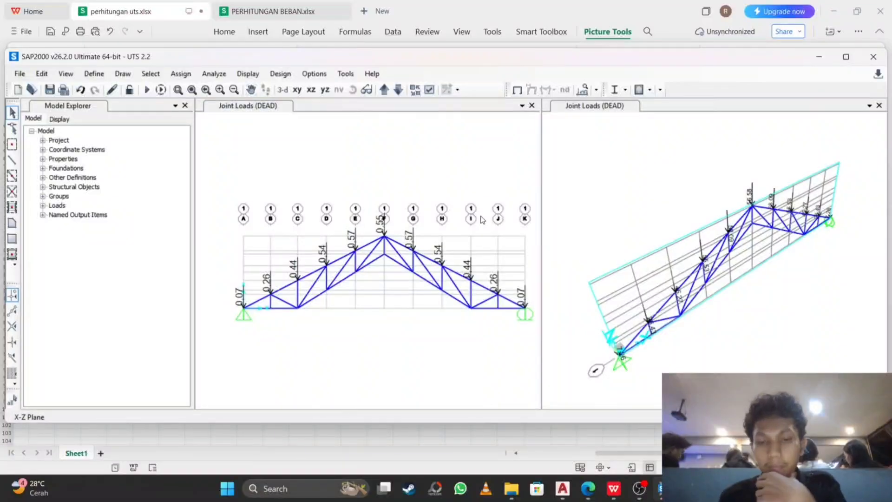
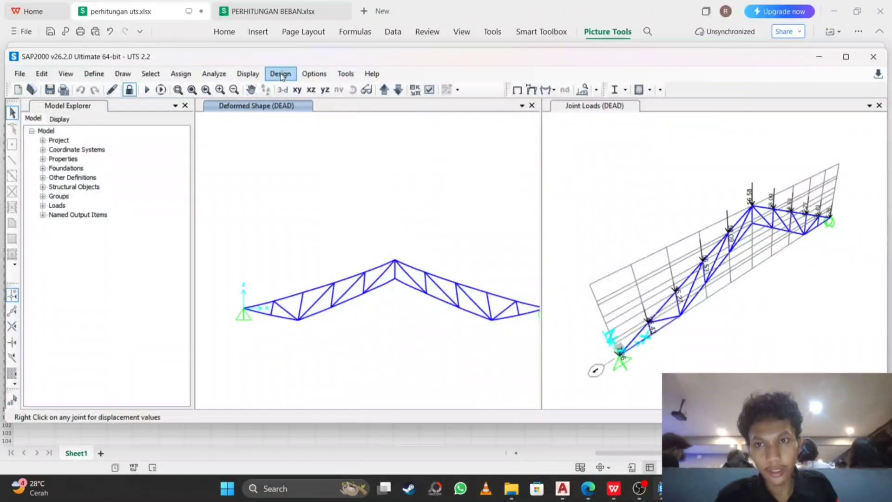
# Start the steel frame design check of the whole truss.
pyautogui.click(280, 73)
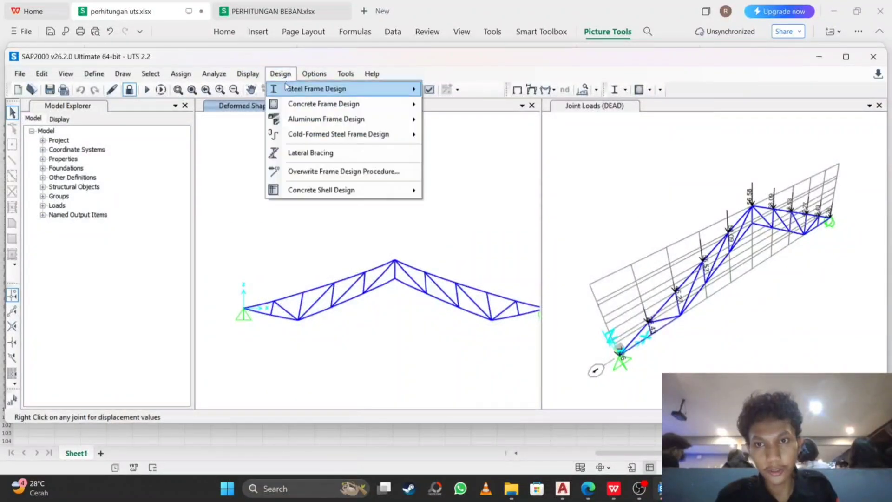
pyautogui.moveTo(325, 88)
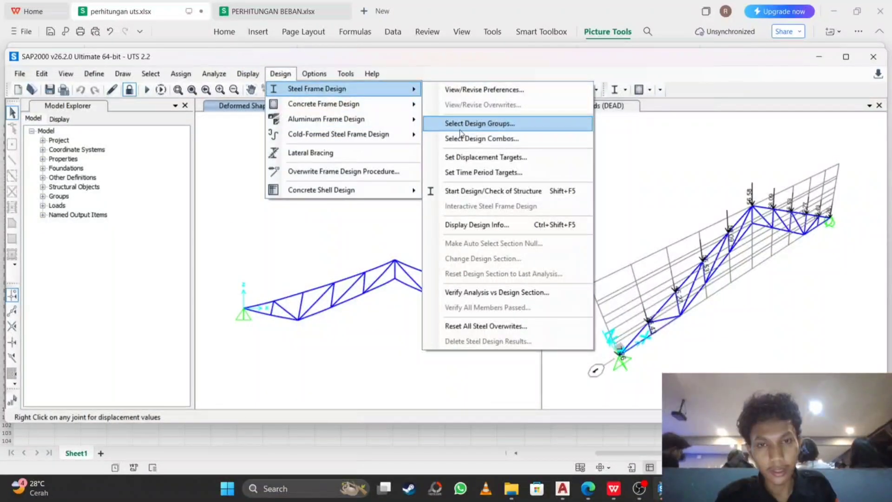
pyautogui.click(482, 191)
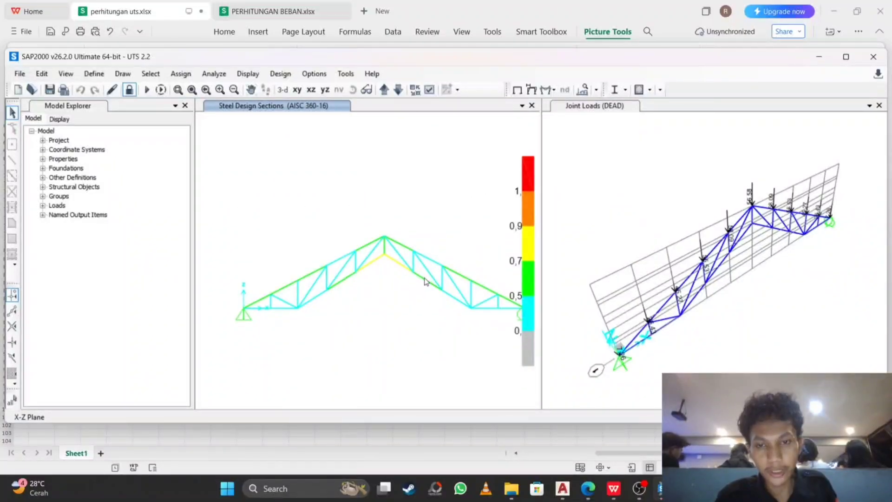
# Examine the section labels and stress-ratio colours of the chords, verticals and diagonals across the whole truss.
pyautogui.scroll(3, 346, 294)
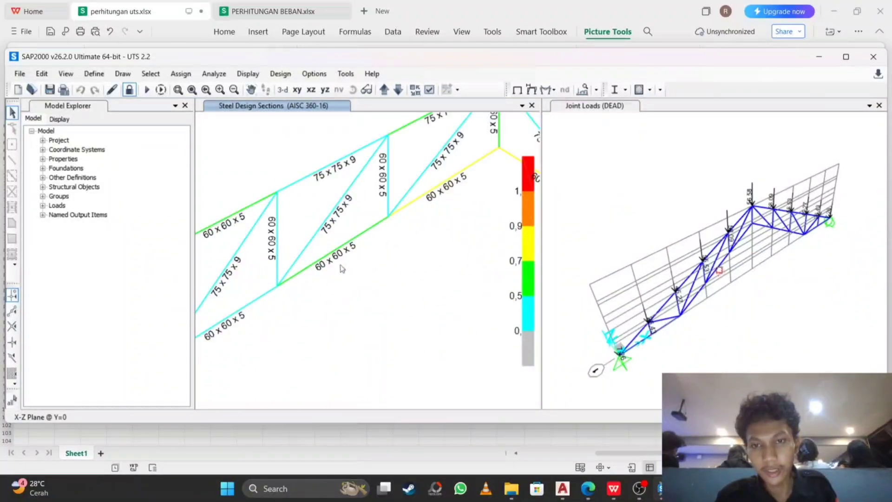
pyautogui.scroll(-3, 366, 227)
pyautogui.moveTo(446, 194); pyautogui.dragTo(373, 229, button='middle')
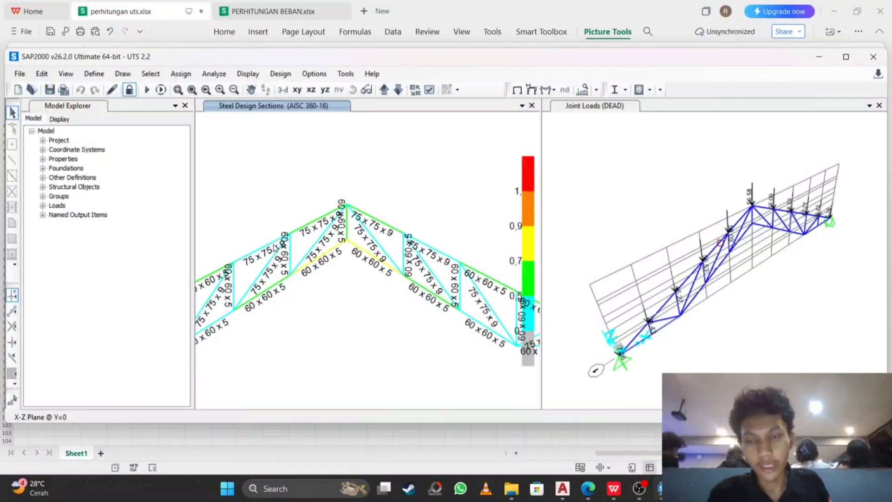
pyautogui.scroll(-3, 278, 253)
pyautogui.scroll(3, 280, 265)
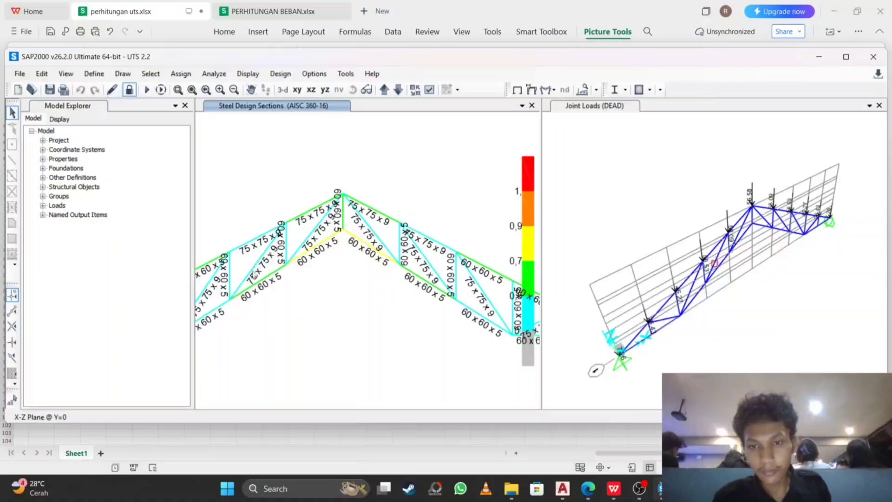
pyautogui.scroll(-3, 253, 273)
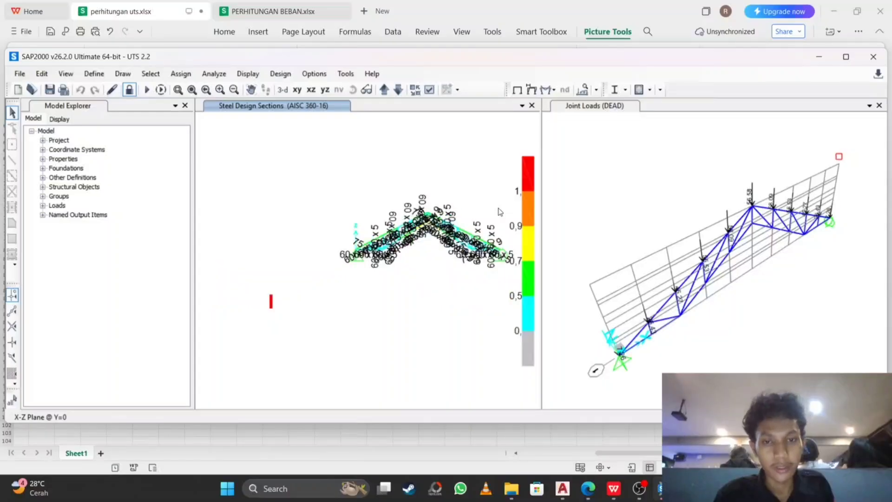
pyautogui.scroll(-2, 496, 208)
pyautogui.scroll(2, 493, 206)
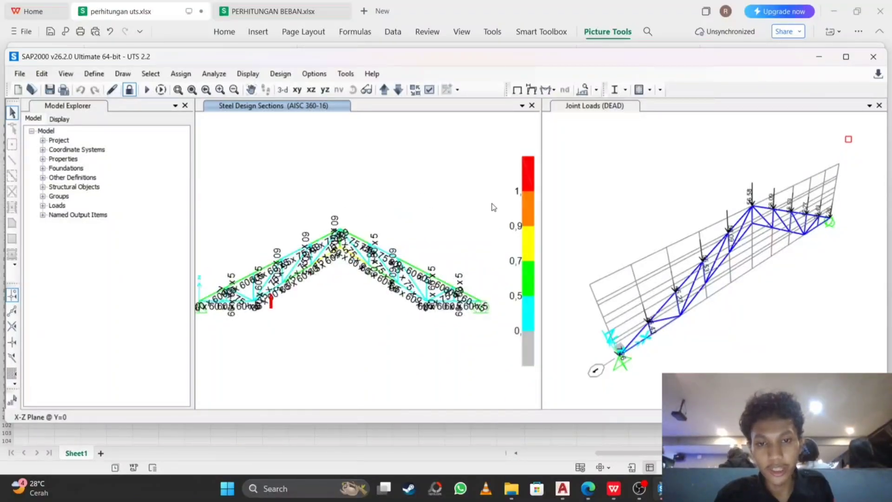
pyautogui.scroll(-2, 493, 205)
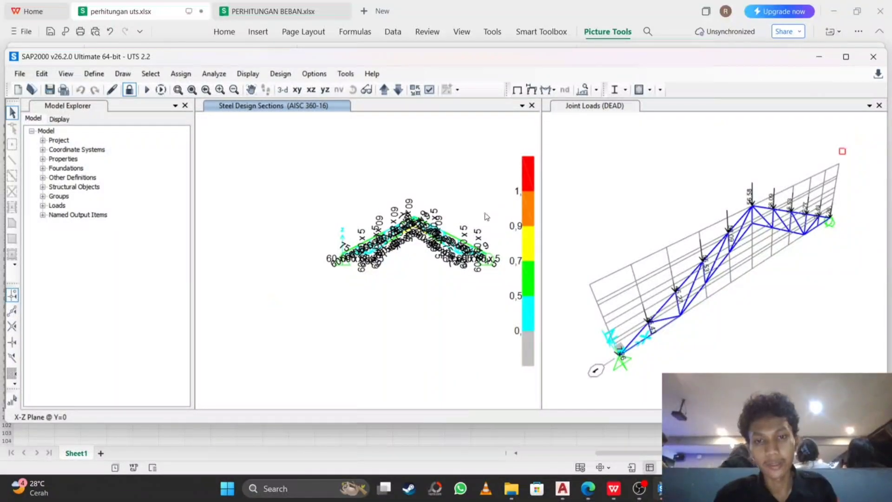
pyautogui.scroll(2, 430, 239)
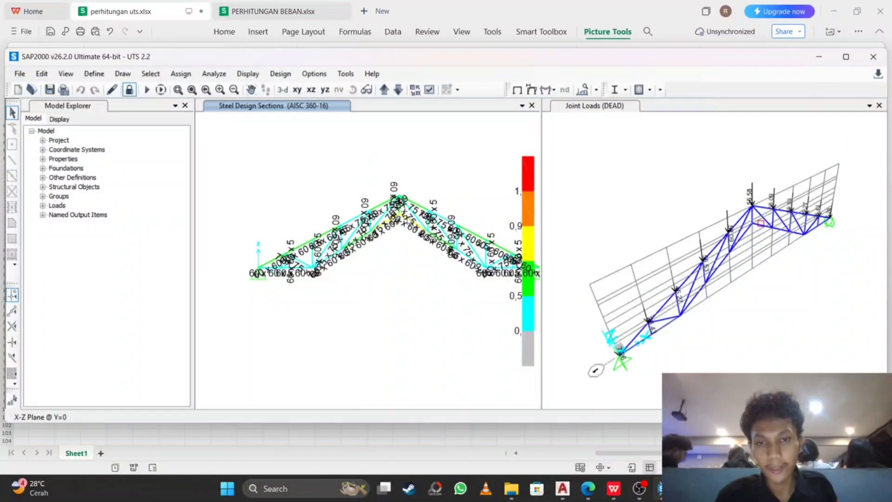
pyautogui.scroll(2, 378, 213)
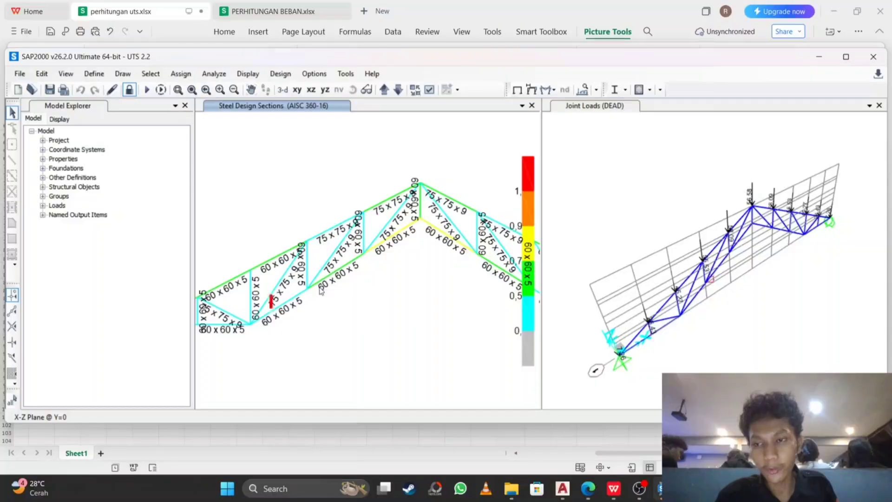
pyautogui.scroll(-1, 409, 274)
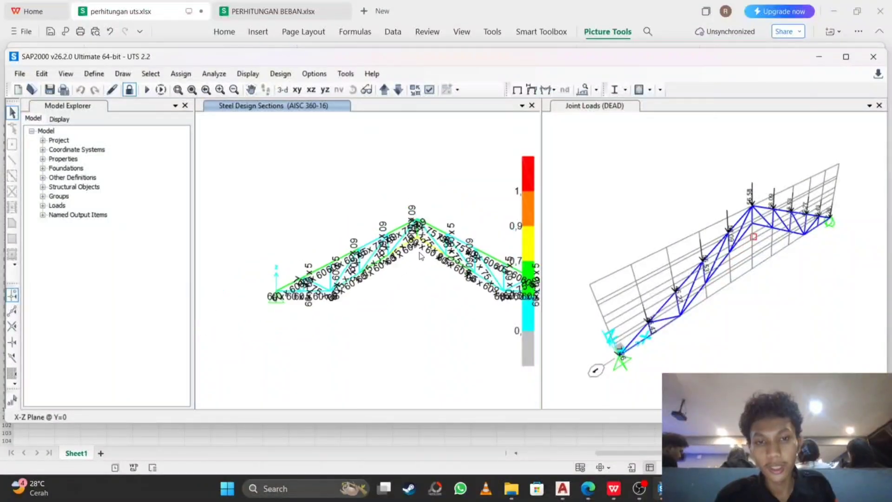
pyautogui.moveTo(443, 244); pyautogui.dragTo(375, 285, button='middle')
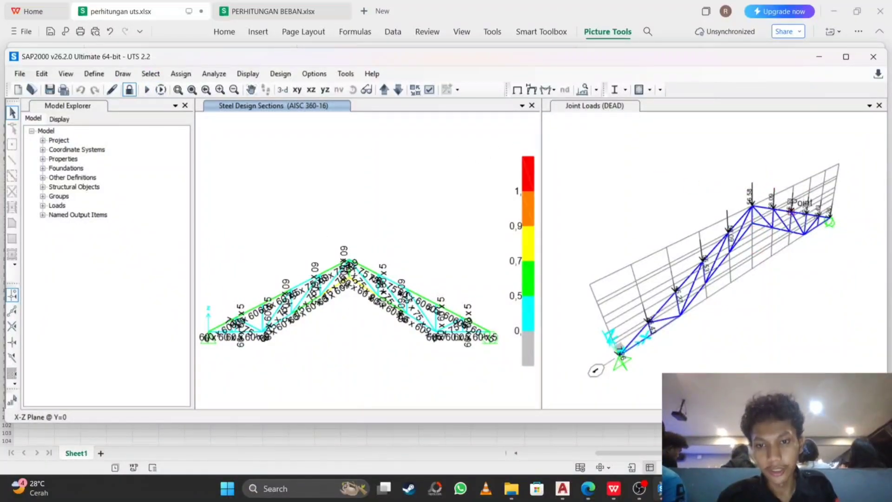
pyautogui.scroll(3, 412, 290)
pyautogui.scroll(-3, 419, 287)
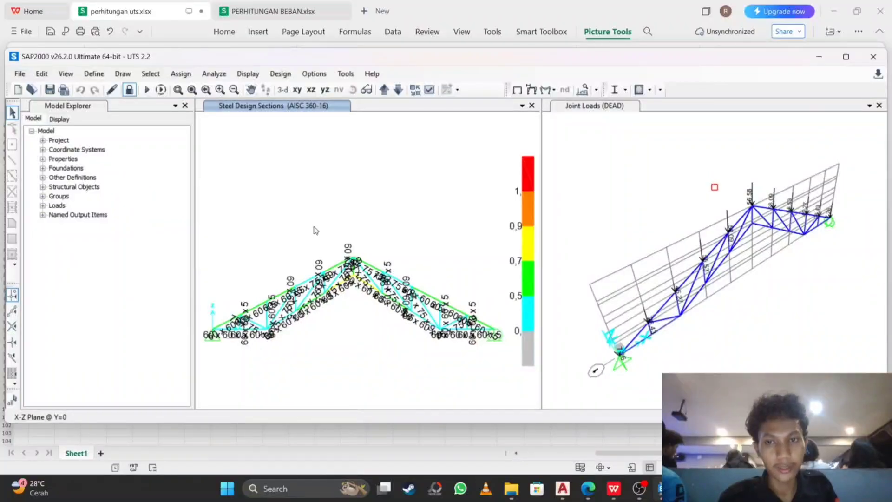
pyautogui.moveTo(313, 229); pyautogui.dragTo(322, 181, button='middle')
pyautogui.scroll(3, 327, 259)
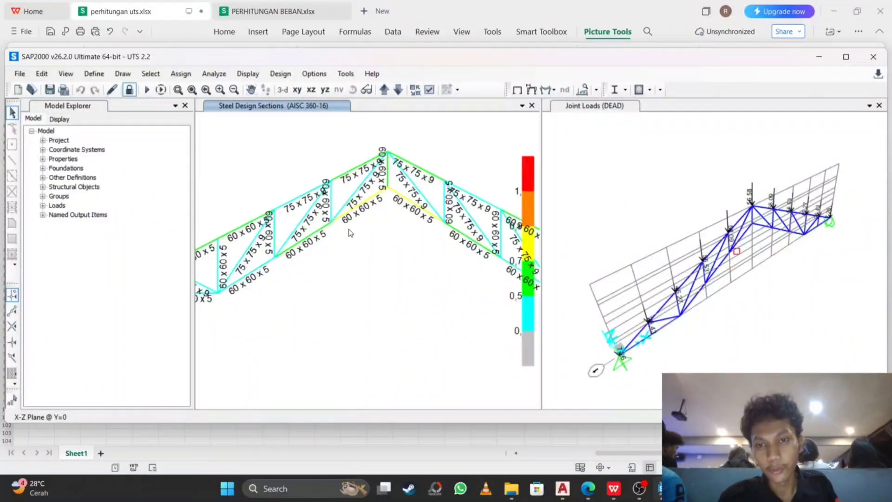
pyautogui.scroll(-3, 350, 234)
pyautogui.moveTo(425, 228); pyautogui.dragTo(420, 238, button='middle')
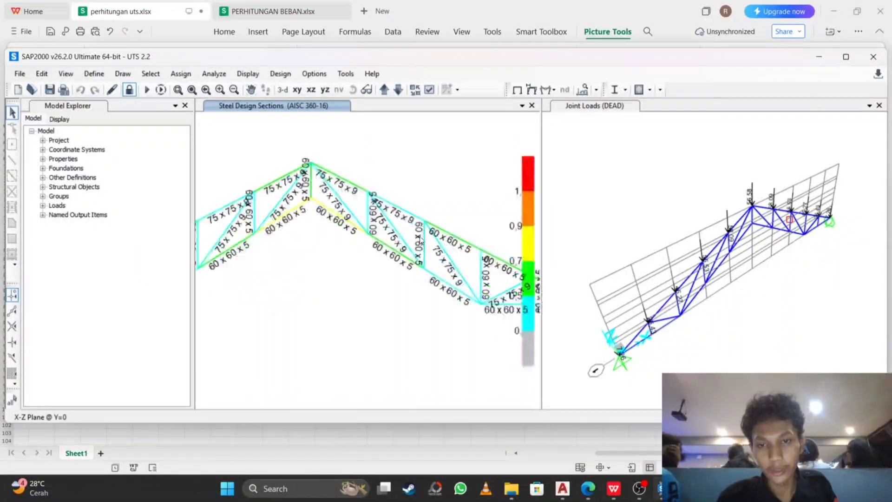
pyautogui.moveTo(357, 261); pyautogui.dragTo(354, 260, button='middle')
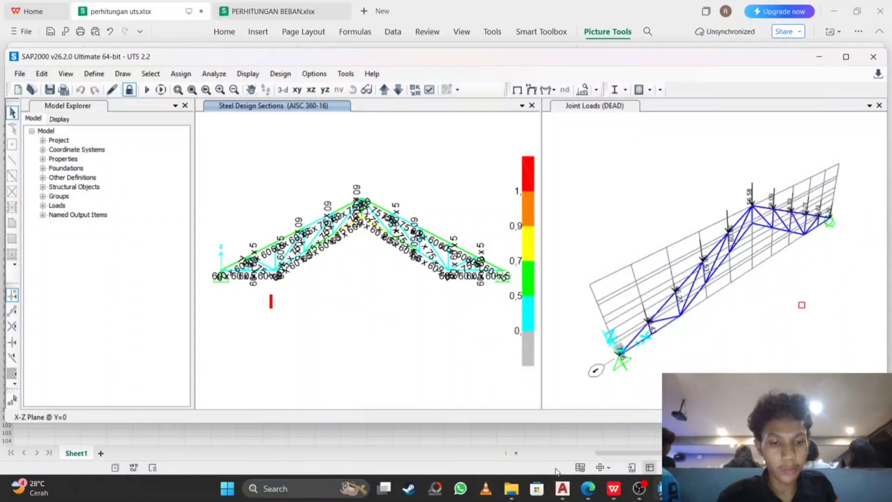
pyautogui.moveTo(610, 486)
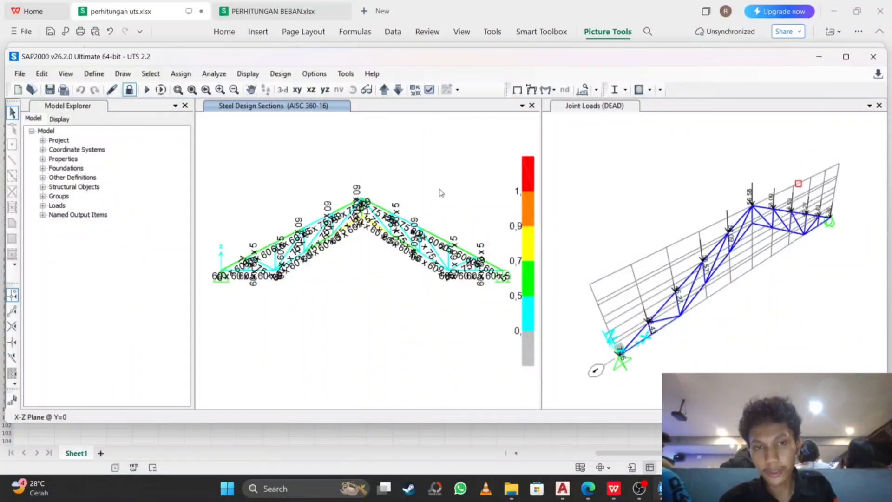
# Display the joint reactions for the 1,2D + 1,6L combination as arrows and inspect the support reactions.
pyautogui.click(552, 89)
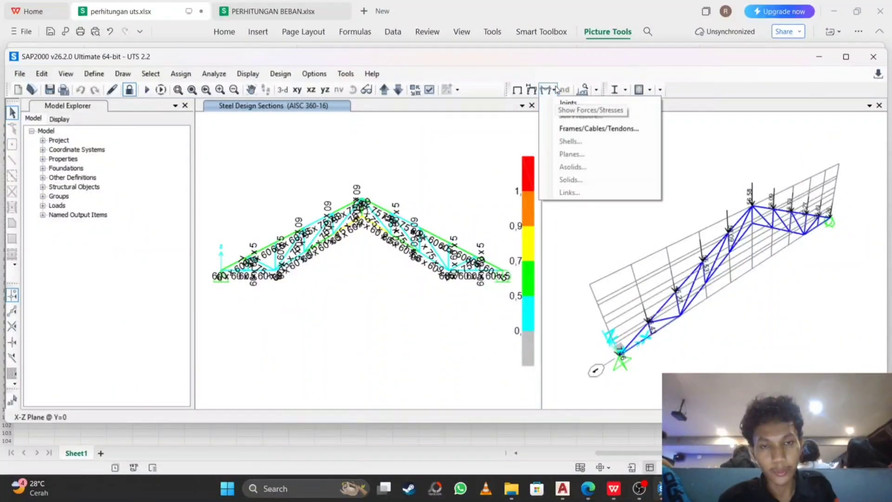
pyautogui.click(572, 103)
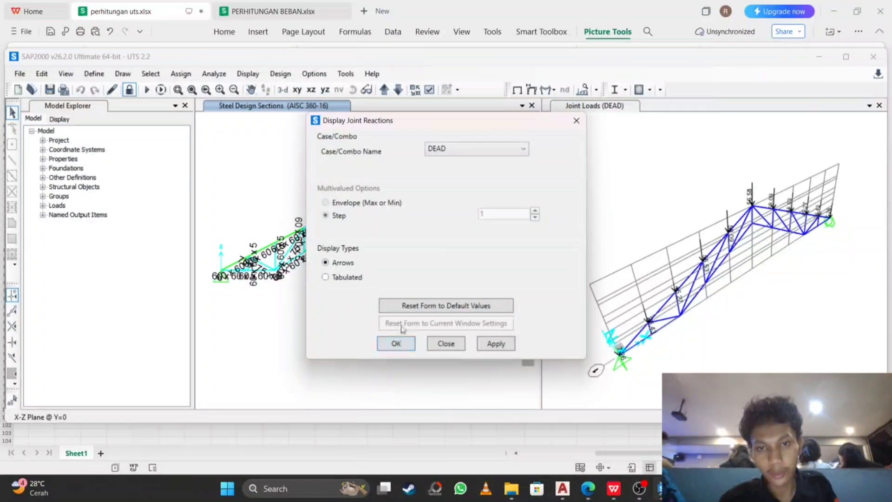
pyautogui.click(450, 152)
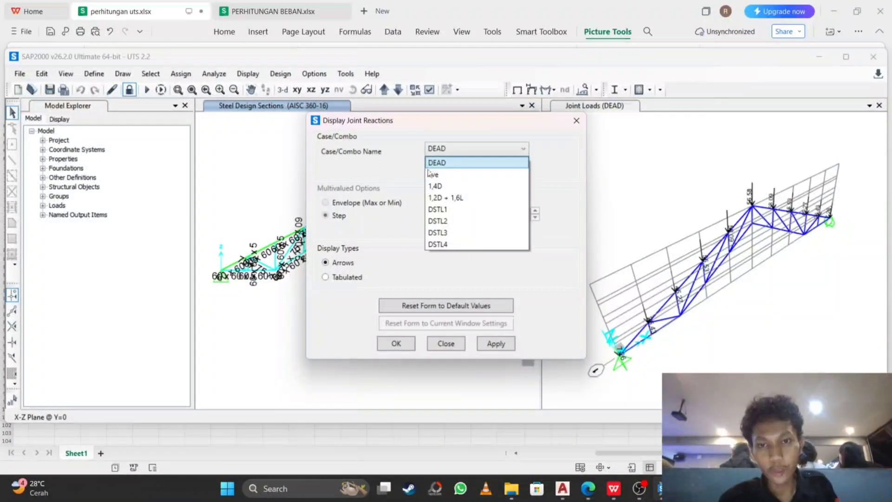
pyautogui.click(466, 200)
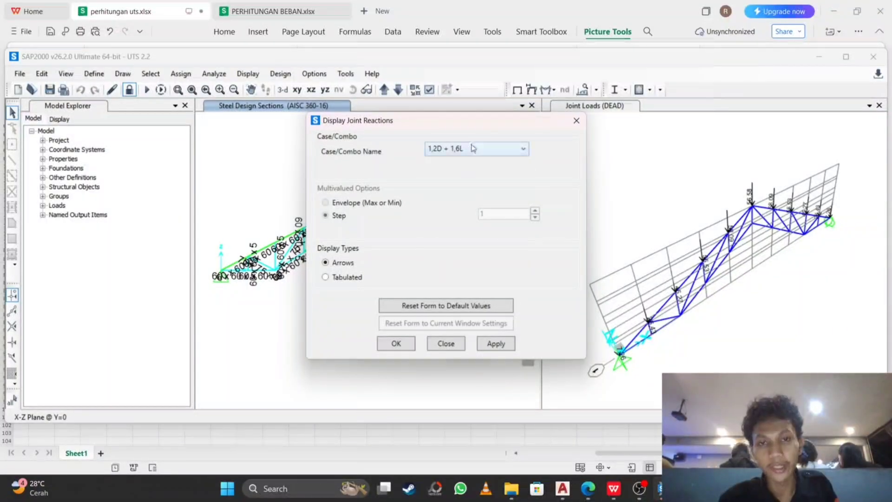
pyautogui.click(395, 342)
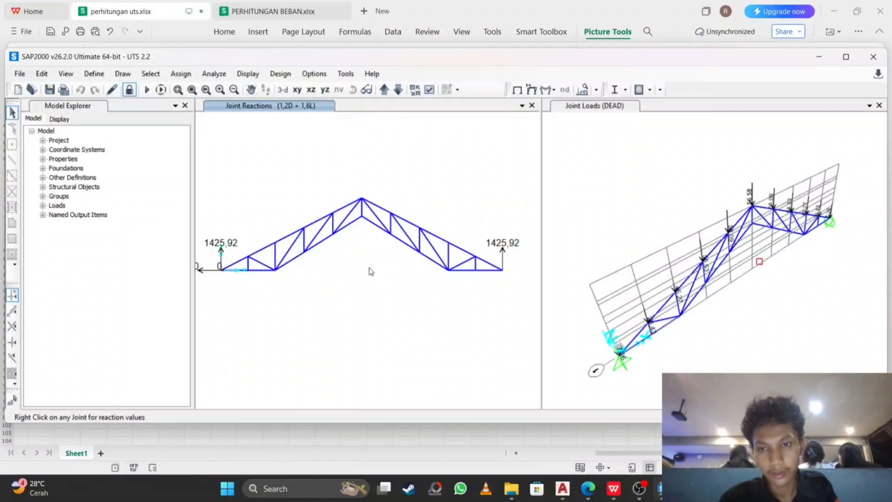
pyautogui.scroll(-3, 369, 271)
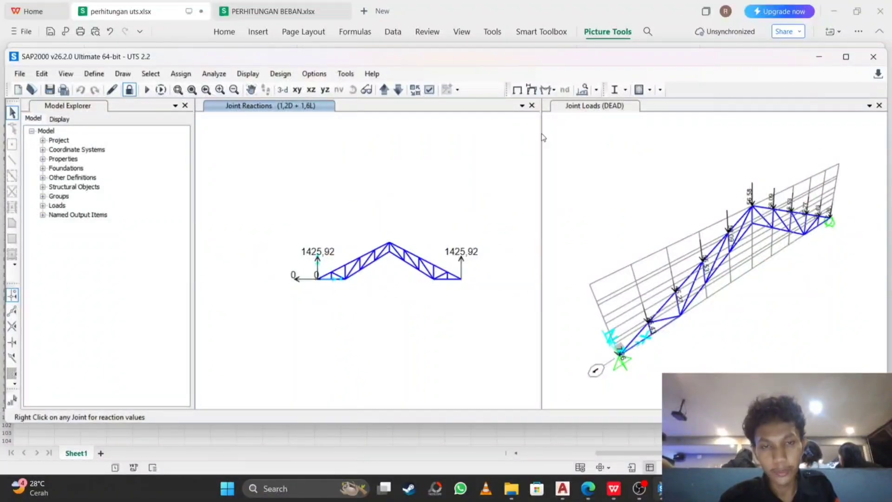
pyautogui.scroll(2, 317, 304)
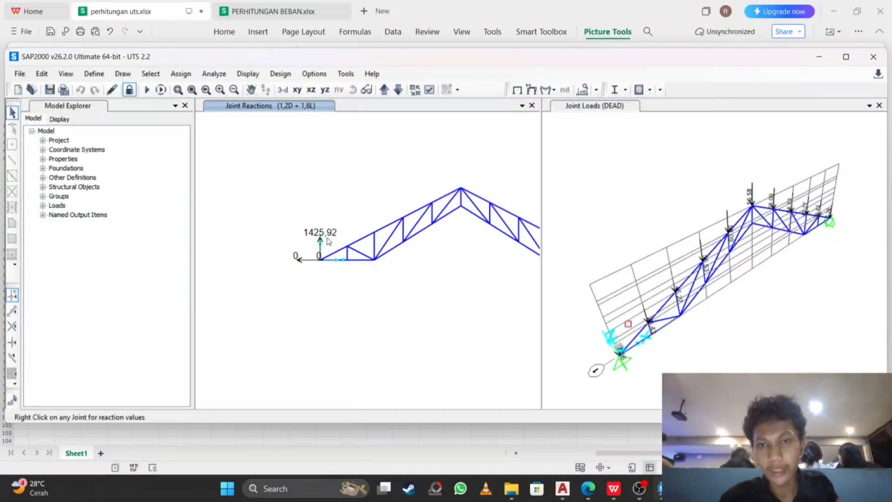
pyautogui.scroll(1, 323, 233)
pyautogui.moveTo(331, 249); pyautogui.dragTo(270, 250, button='middle')
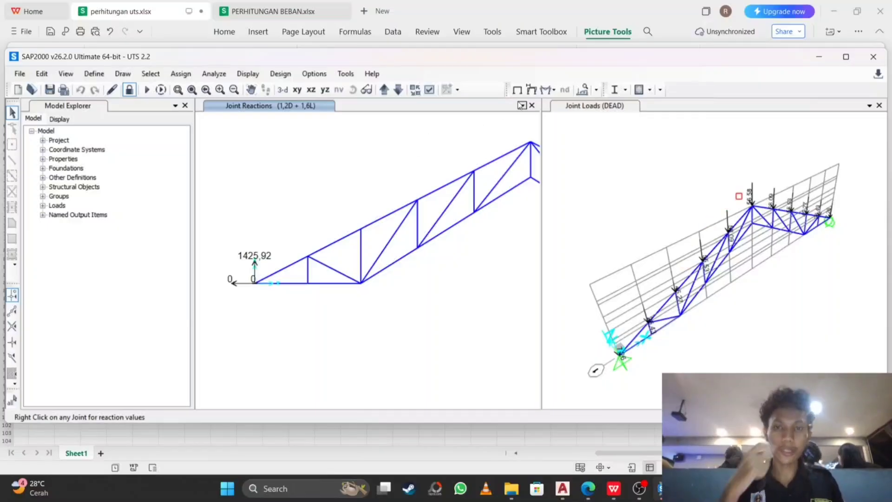
# Switch the joint reaction display to the 1,4D combination, keeping the arrows.
pyautogui.click(553, 89)
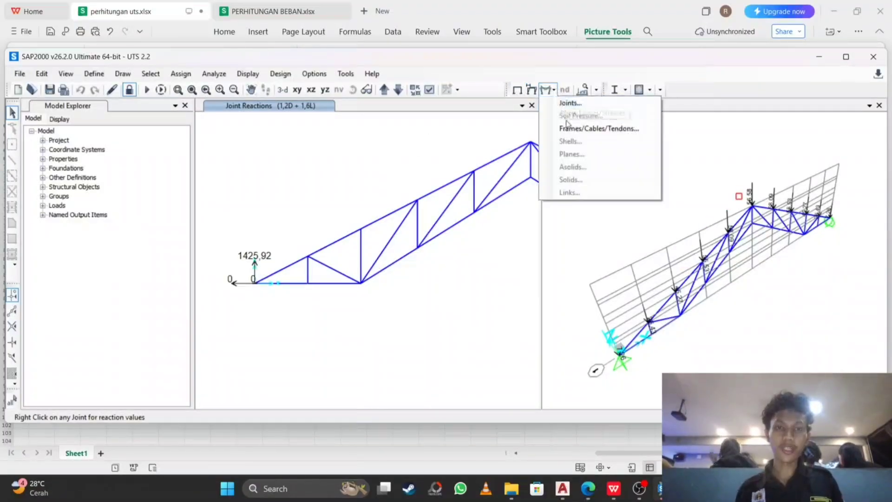
pyautogui.click(570, 103)
pyautogui.click(509, 148)
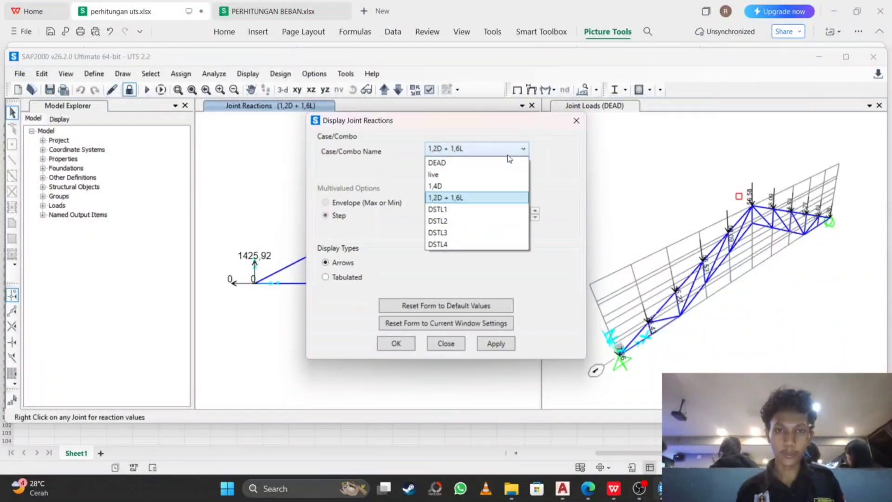
pyautogui.click(482, 186)
pyautogui.click(396, 343)
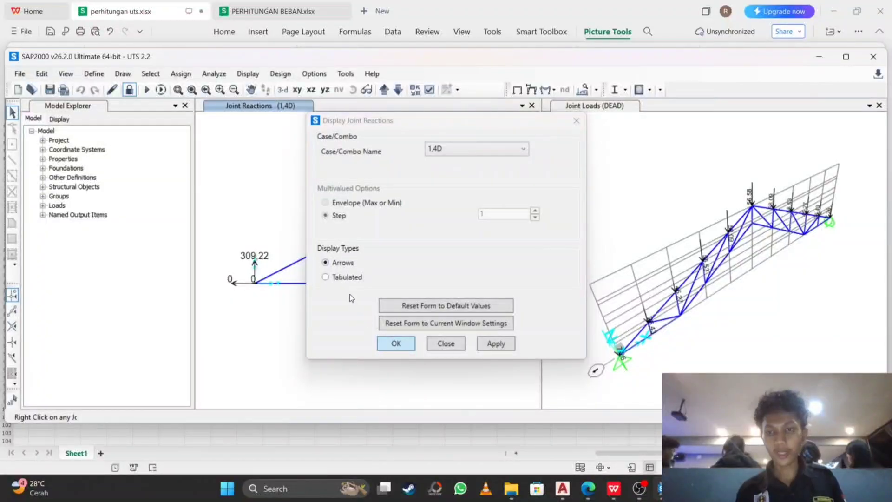
# Display the members' axial force as a filled diagram for the 1,2D + 1,6L combination.
pyautogui.click(553, 87)
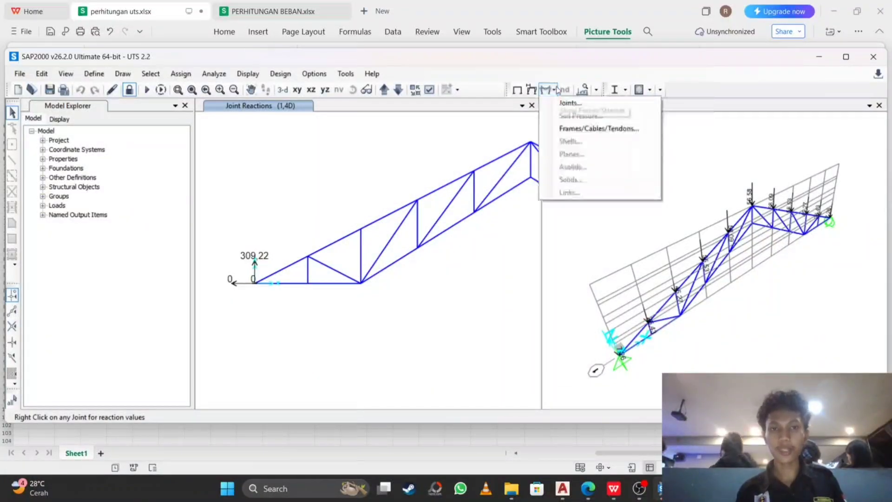
pyautogui.click(569, 127)
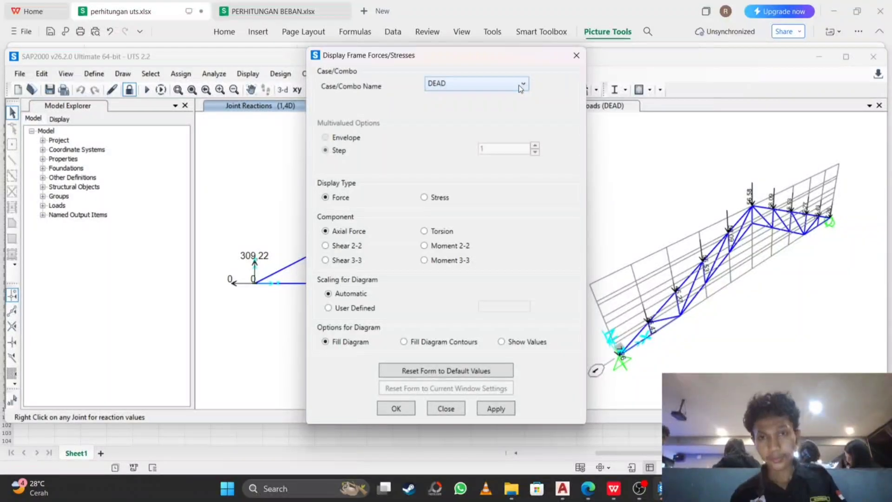
pyautogui.click(519, 85)
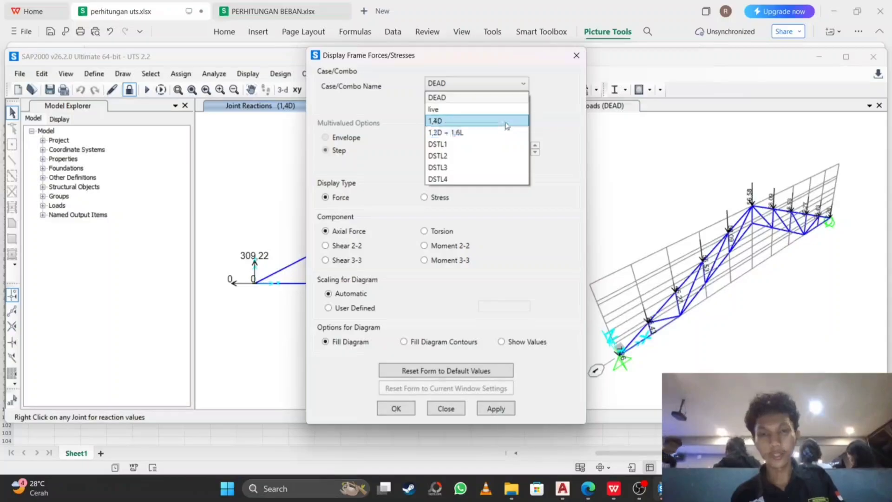
pyautogui.click(500, 120)
pyautogui.click(509, 83)
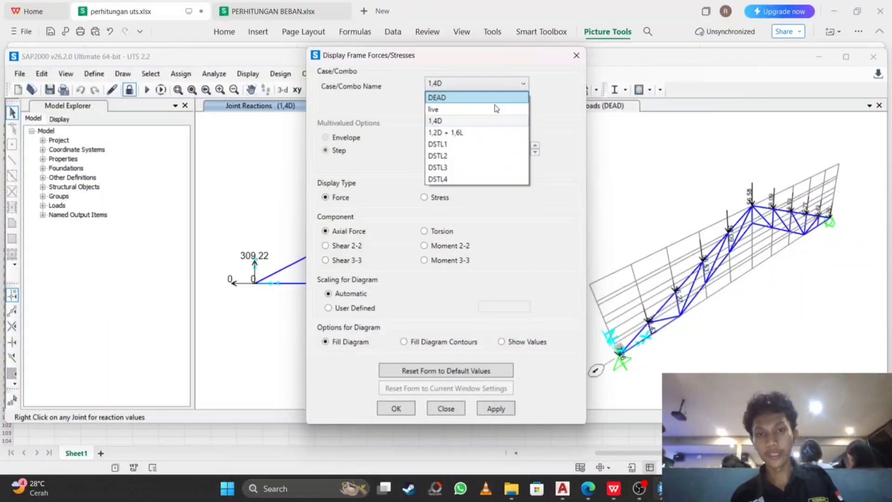
pyautogui.click(486, 132)
pyautogui.click(395, 408)
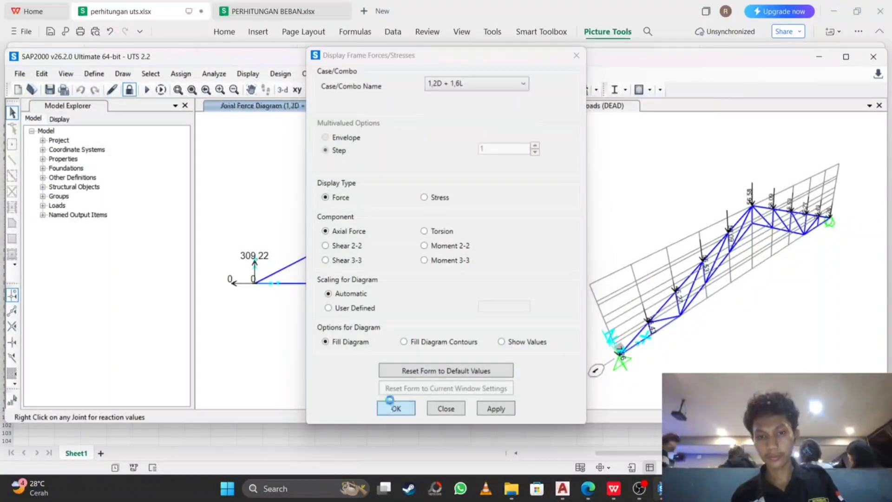
pyautogui.moveTo(458, 222); pyautogui.dragTo(396, 230, button='middle')
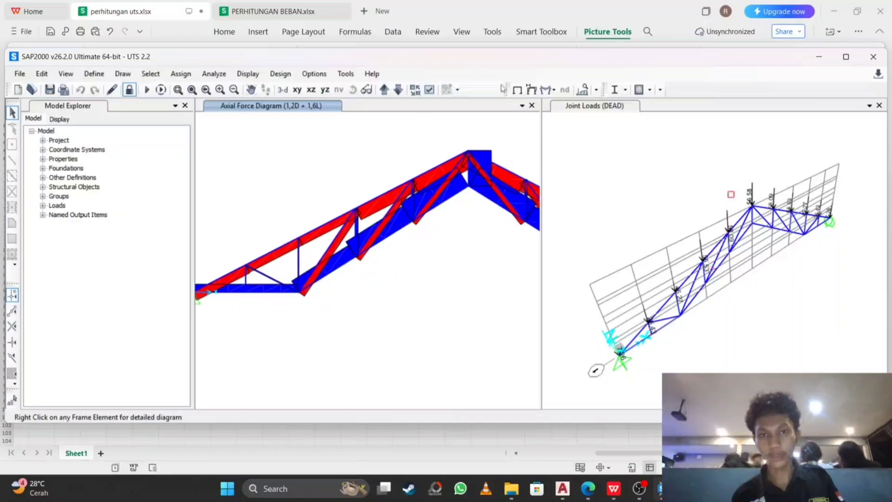
# Return to the 1,4D joint reactions and view both supports of the truss.
pyautogui.click(554, 90)
pyautogui.click(571, 105)
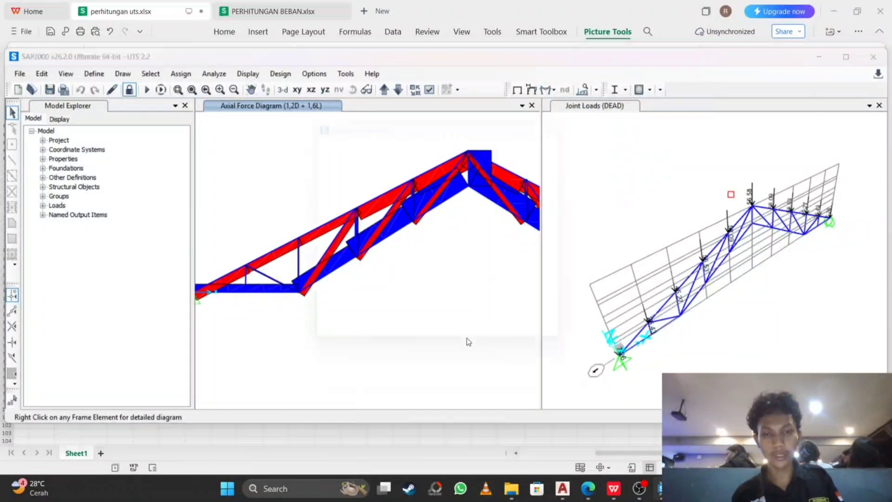
pyautogui.click(409, 344)
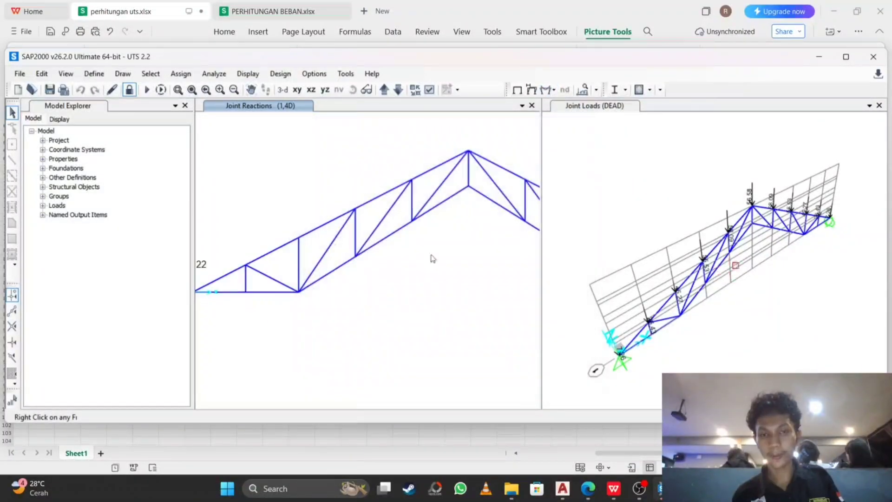
pyautogui.moveTo(422, 234); pyautogui.dragTo(354, 247, button='middle')
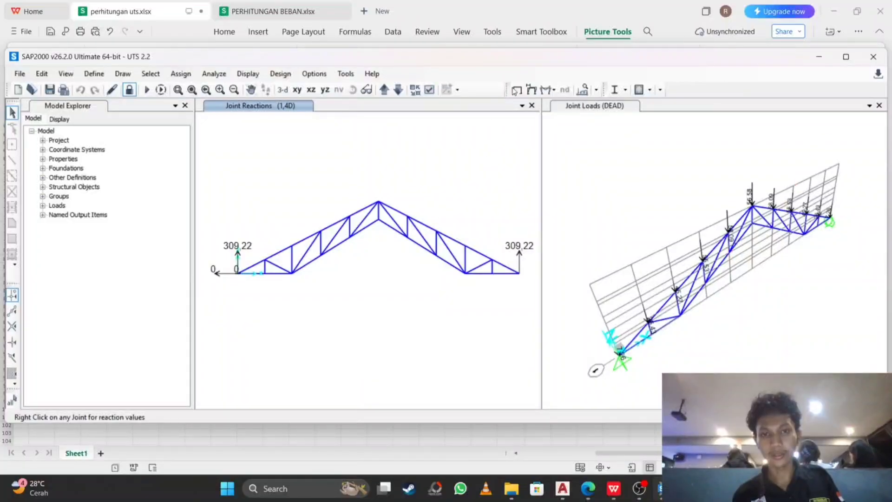
# Show the joint reactions for 1,2D + 1,6L again and check the reaction arrows at both supports.
pyautogui.click(548, 91)
pyautogui.click(571, 105)
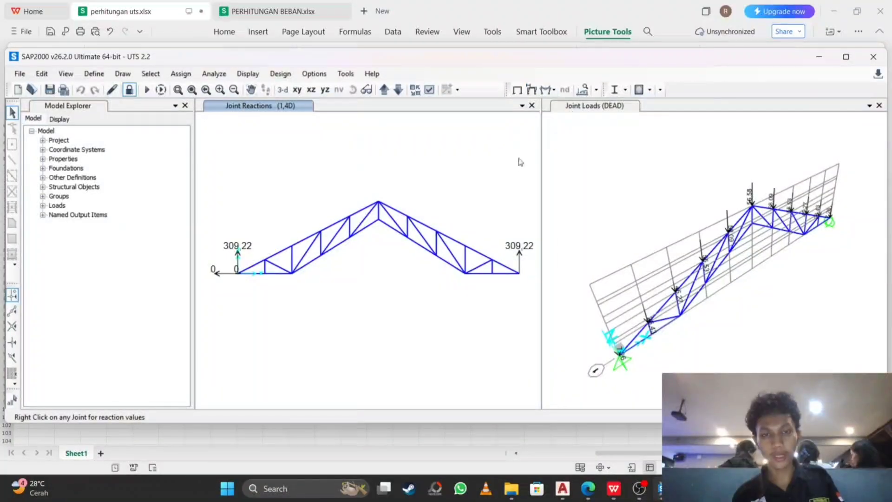
pyautogui.click(479, 148)
pyautogui.click(452, 196)
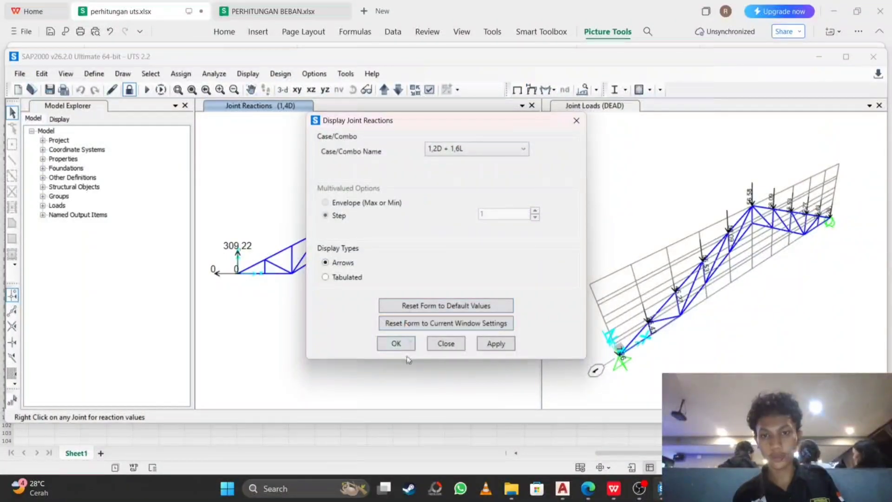
pyautogui.click(395, 343)
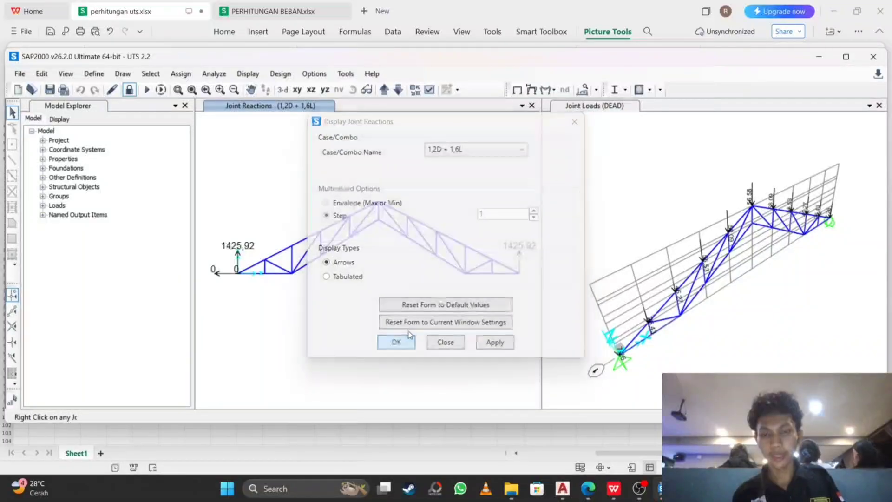
pyautogui.scroll(2, 297, 260)
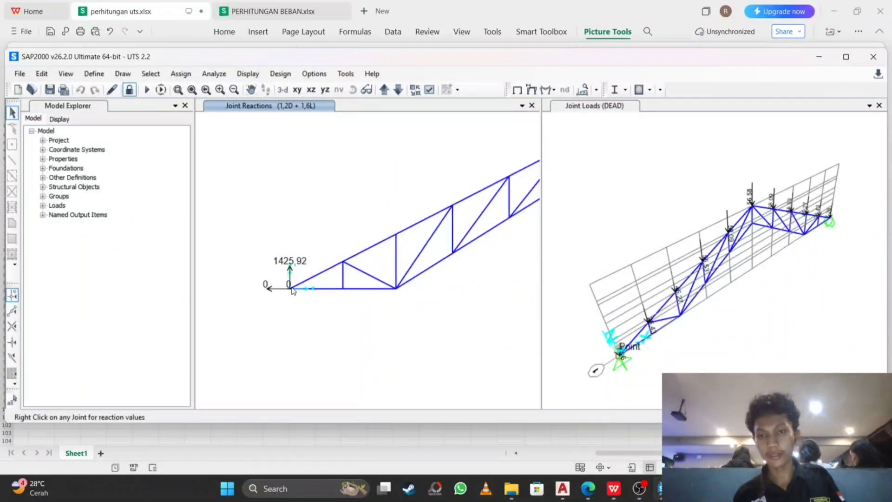
pyautogui.scroll(-3, 288, 279)
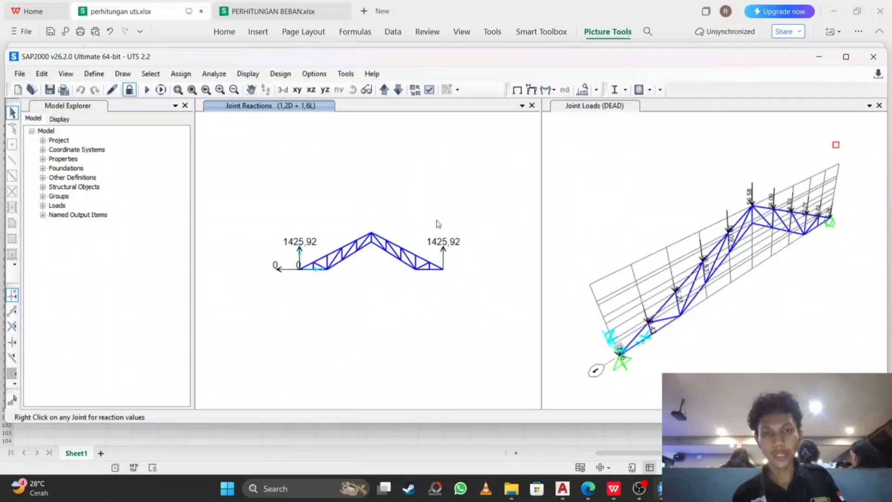
pyautogui.scroll(2, 396, 226)
# Display the axial force diagram for 1,2D + 1,6L with values shown and inspect the member forces.
pyautogui.click(553, 89)
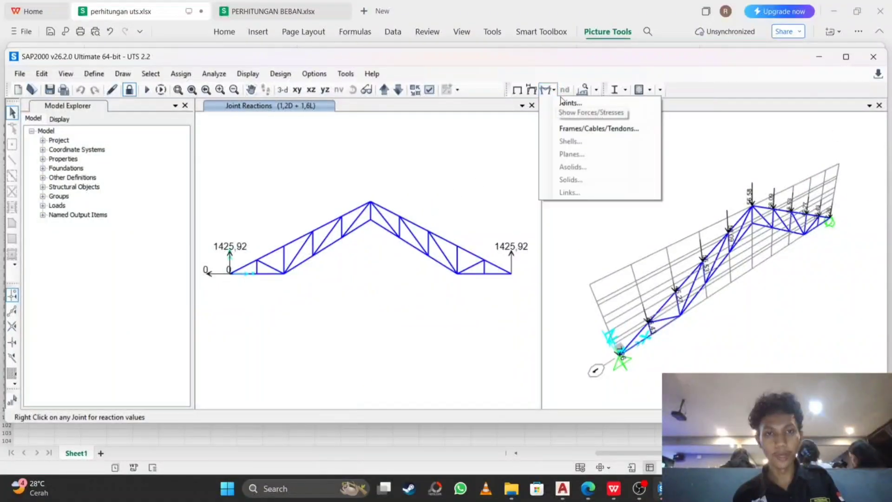
pyautogui.click(580, 129)
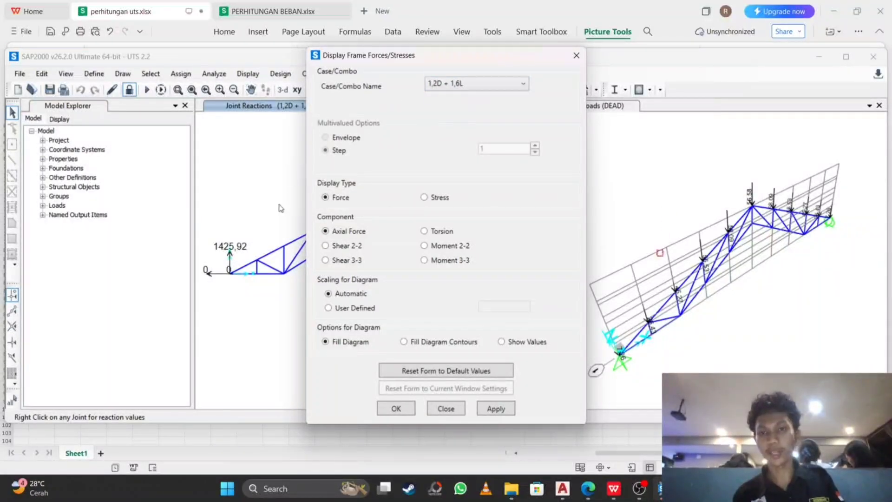
pyautogui.click(508, 341)
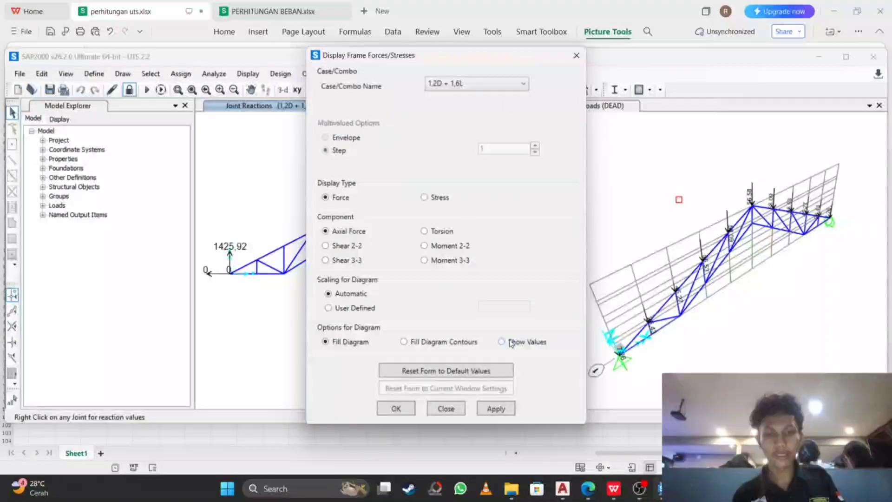
pyautogui.click(396, 409)
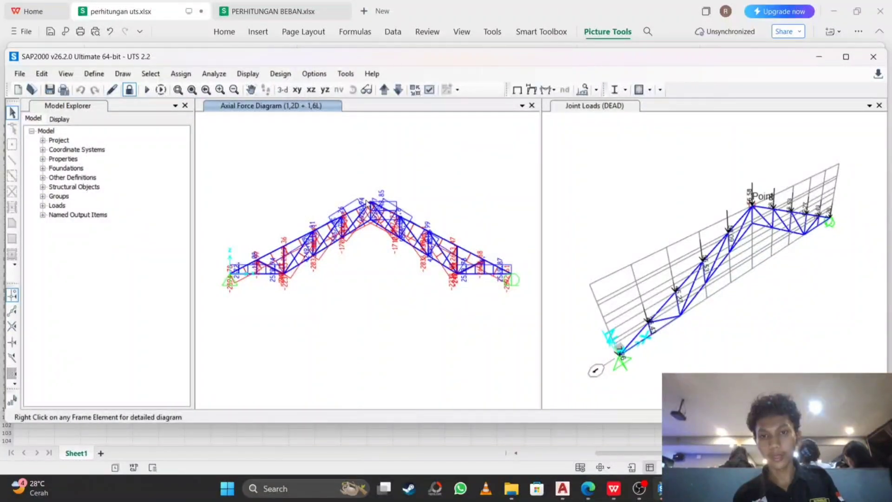
pyautogui.scroll(2, 366, 203)
pyautogui.scroll(-2, 367, 203)
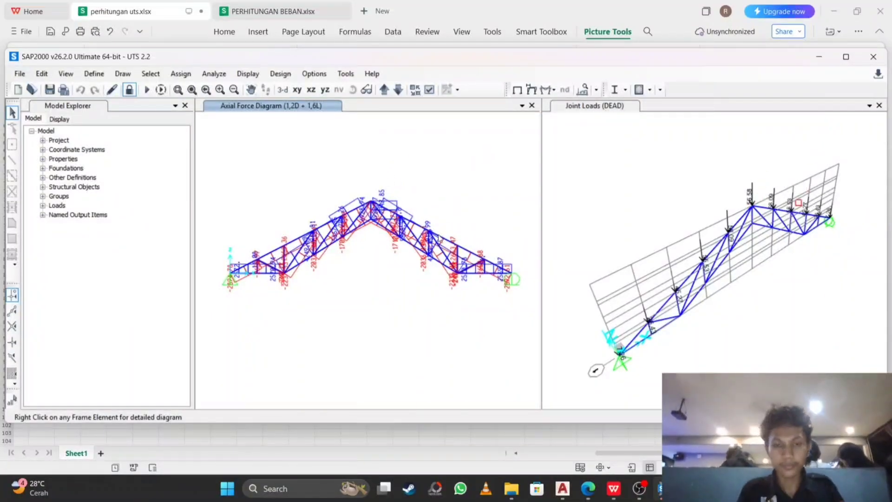
pyautogui.scroll(4, 440, 242)
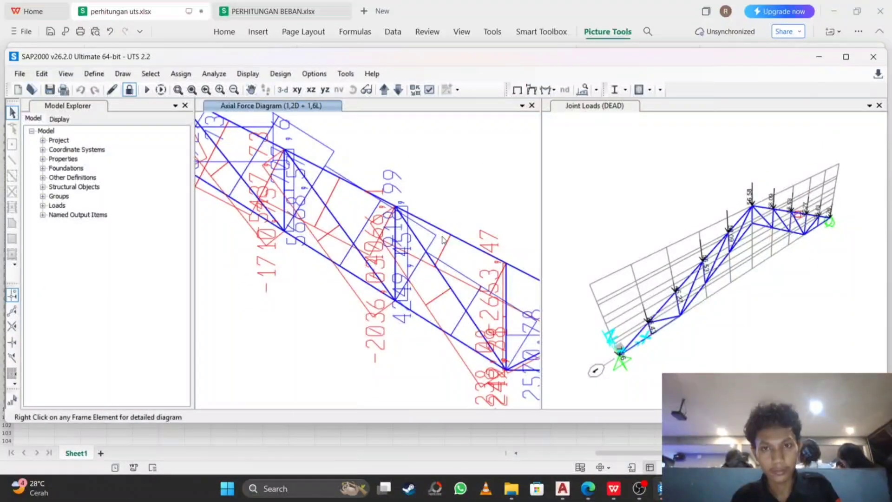
pyautogui.scroll(-4, 442, 240)
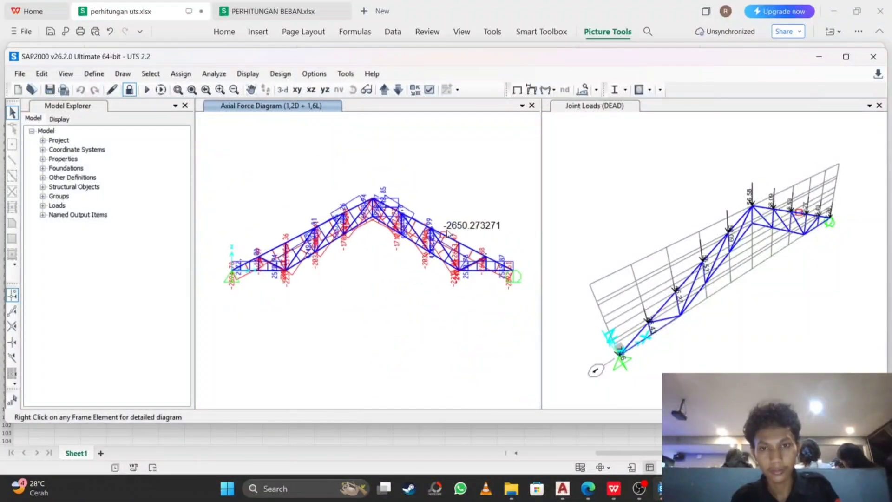
# Reapply the 1,2D + 1,6L axial force display with values and examine the members around the ridge.
pyautogui.click(554, 90)
pyautogui.click(599, 129)
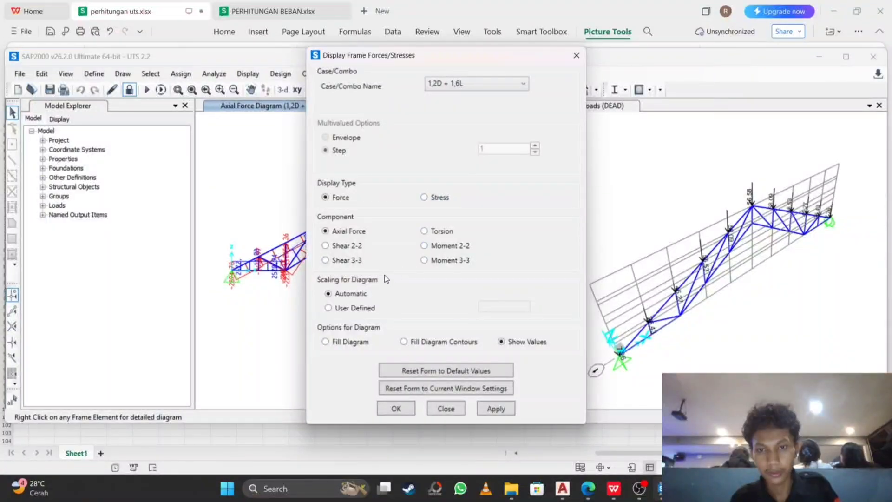
pyautogui.click(394, 408)
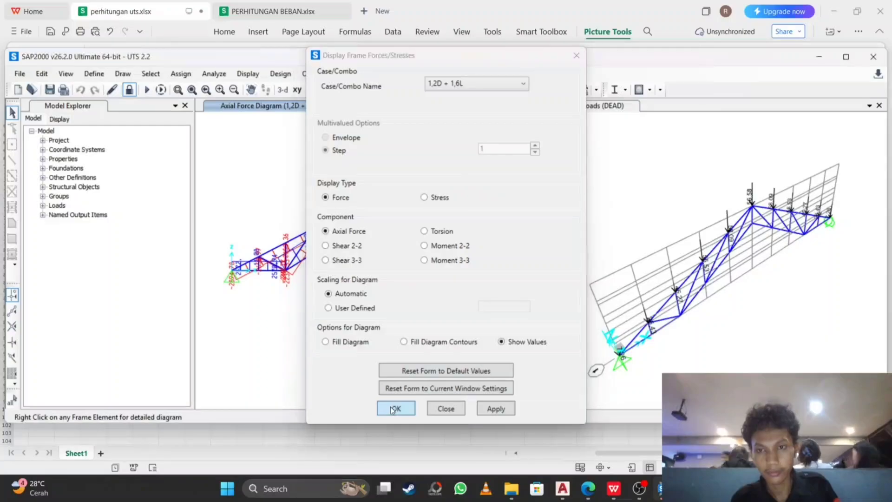
pyautogui.scroll(2, 352, 224)
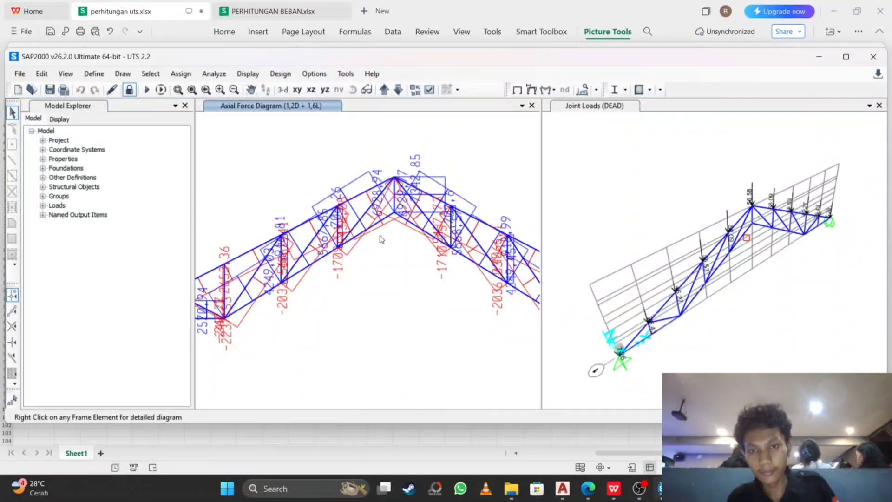
# Redraw the 1,2D + 1,6L axial force diagram with values shown and a user-defined diagram scale of 1.
pyautogui.scroll(1, 380, 240)
pyautogui.scroll(-2, 380, 239)
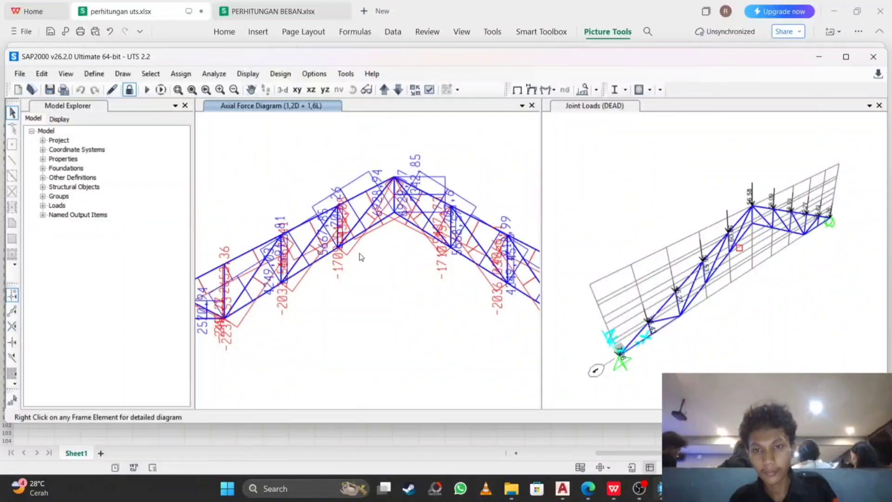
pyautogui.scroll(2, 361, 254)
pyautogui.scroll(-2, 361, 247)
pyautogui.scroll(-4, 363, 236)
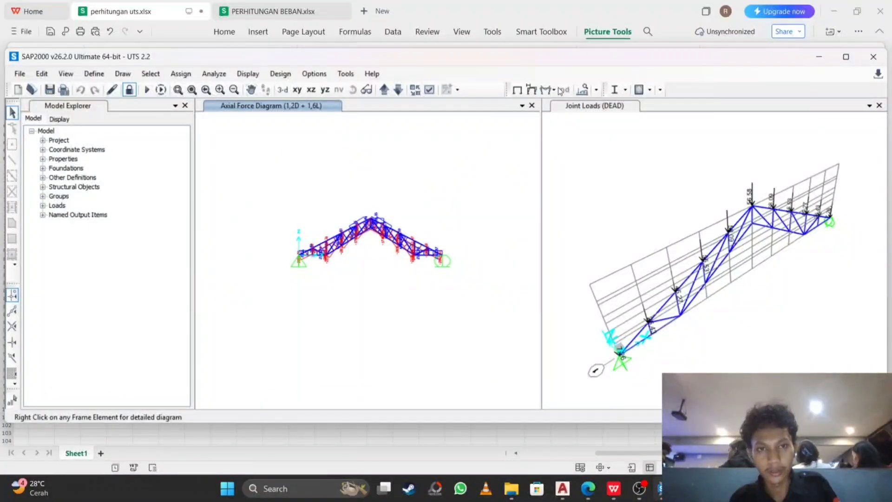
pyautogui.click(561, 91)
pyautogui.click(580, 128)
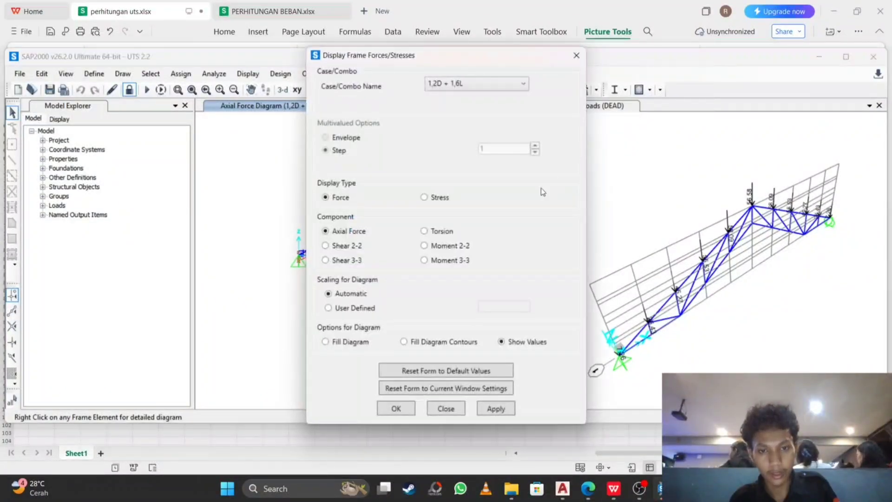
pyautogui.click(336, 309)
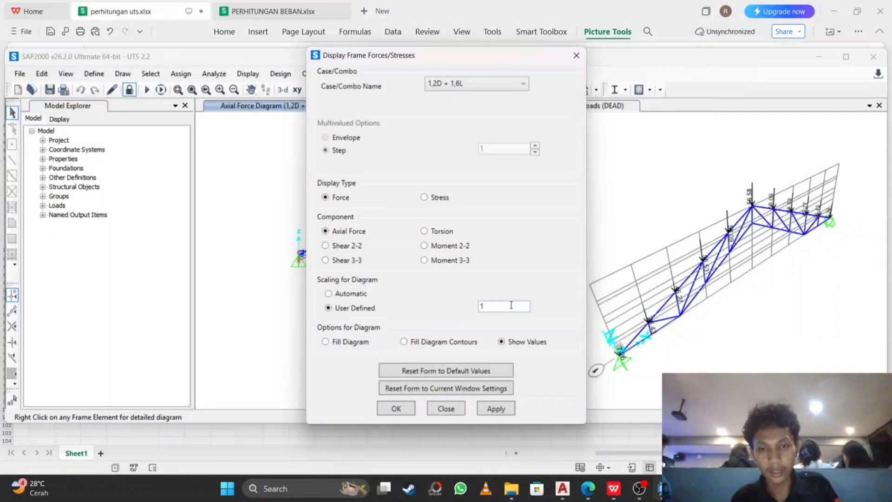
pyautogui.click(403, 408)
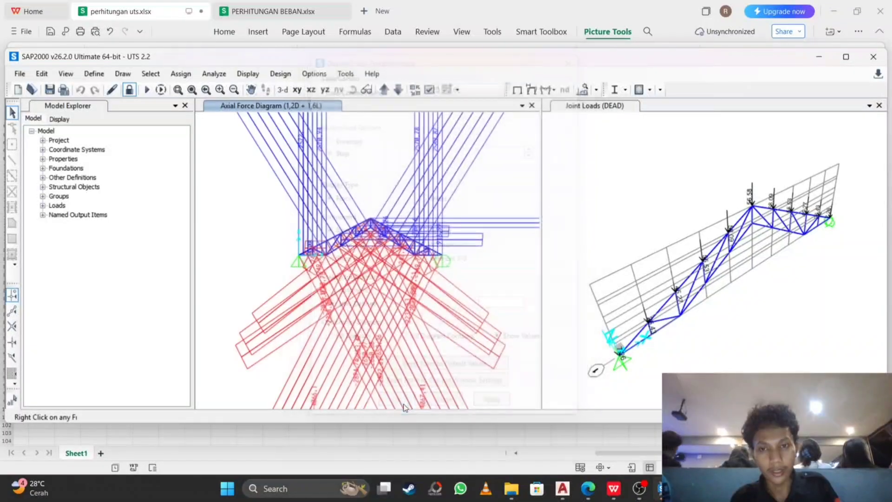
# Return the 1,2D + 1,6L axial force diagram to automatic scaling and inspect the member forces across the truss.
pyautogui.click(563, 91)
pyautogui.click(585, 128)
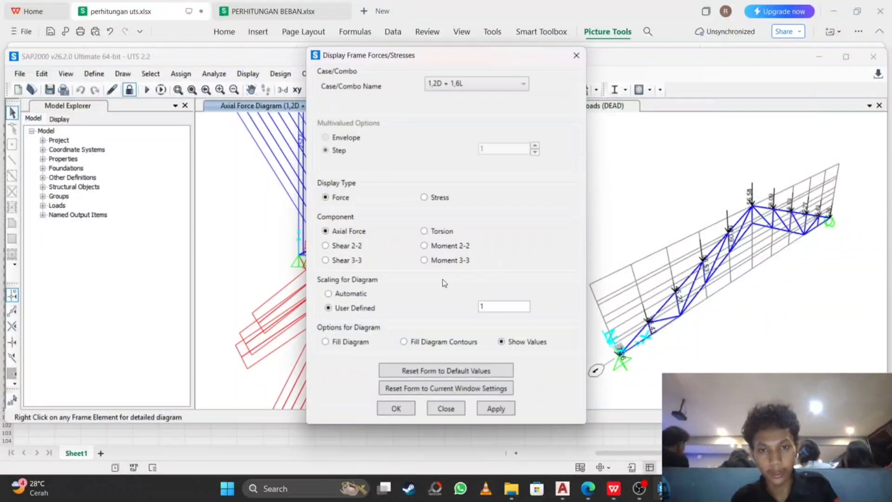
pyautogui.click(328, 293)
pyautogui.click(391, 405)
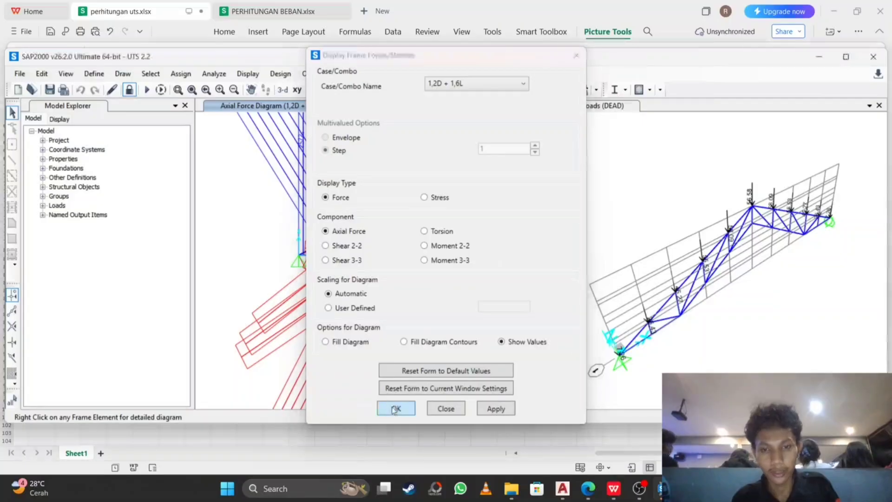
pyautogui.scroll(5, 388, 227)
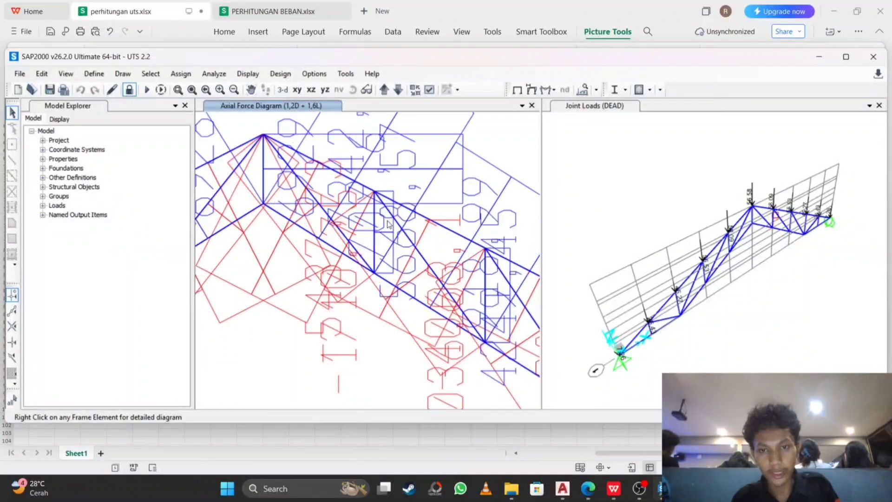
pyautogui.scroll(-5, 388, 223)
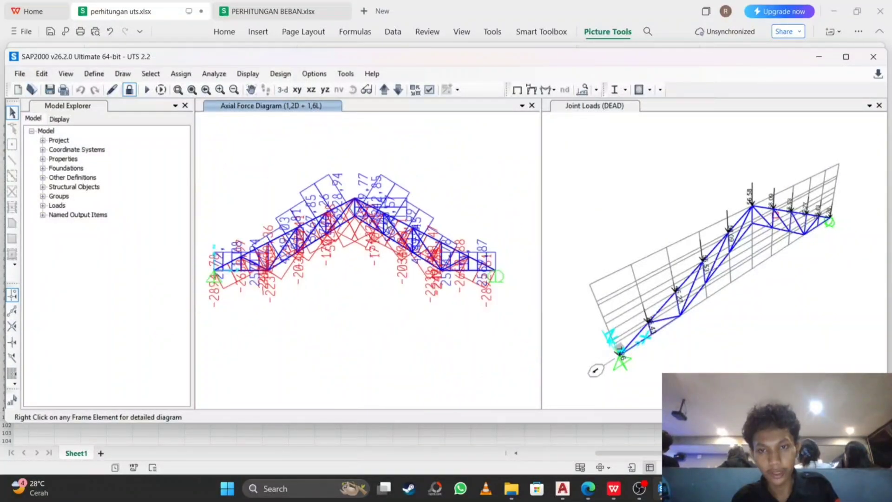
# Display the Moment 3-3 diagram for 1,2D + 1,6L with values shown and inspect it along the truss.
pyautogui.click(552, 90)
pyautogui.click(576, 128)
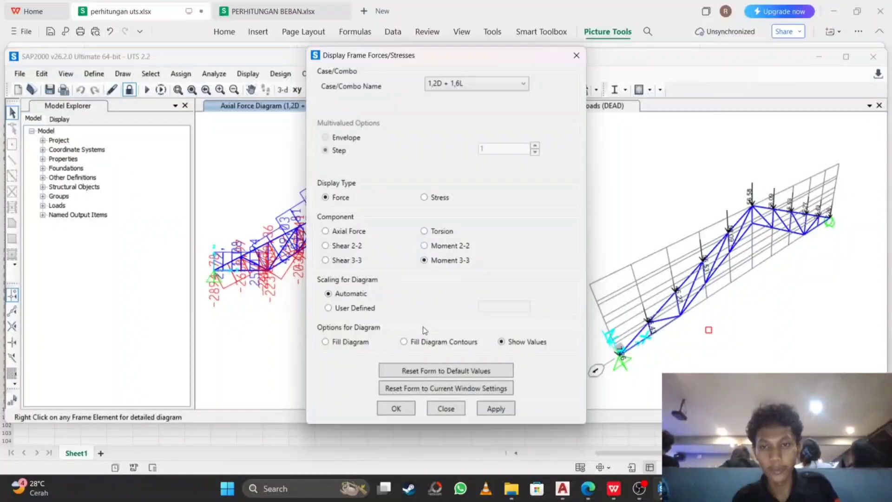
pyautogui.click(410, 408)
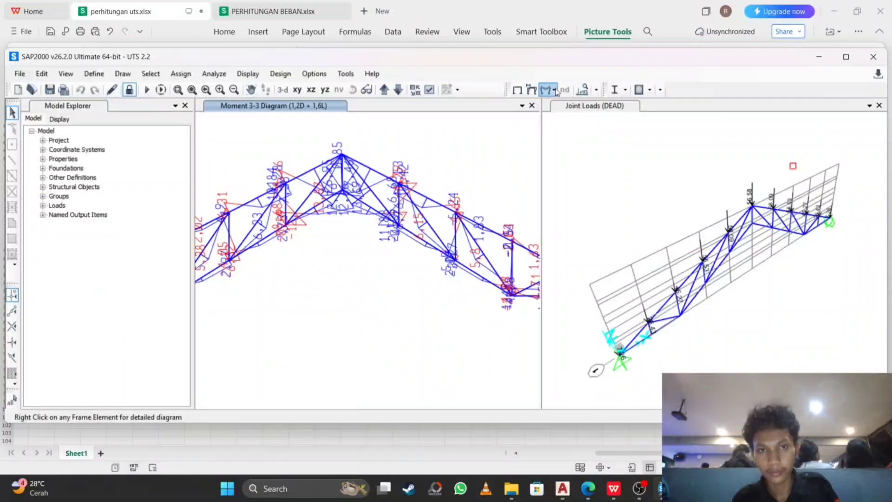
pyautogui.moveTo(412, 201); pyautogui.dragTo(553, 188, button='middle')
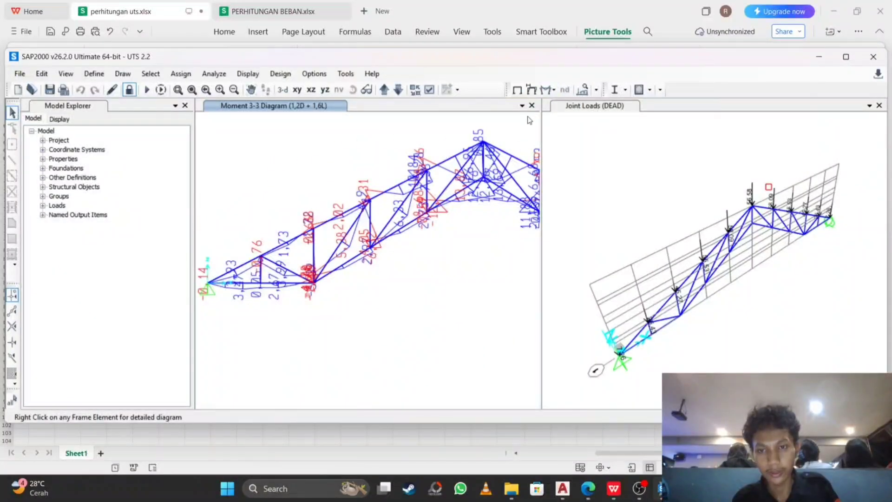
pyautogui.scroll(2, 342, 241)
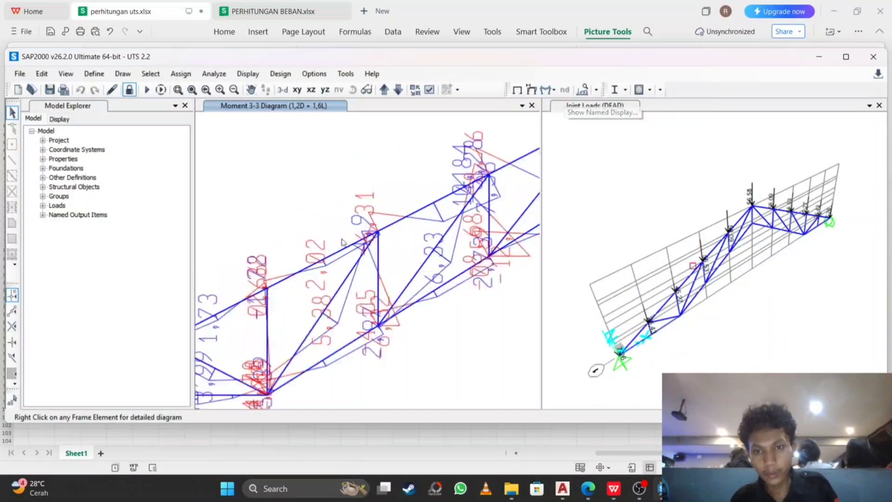
pyautogui.scroll(-2, 328, 326)
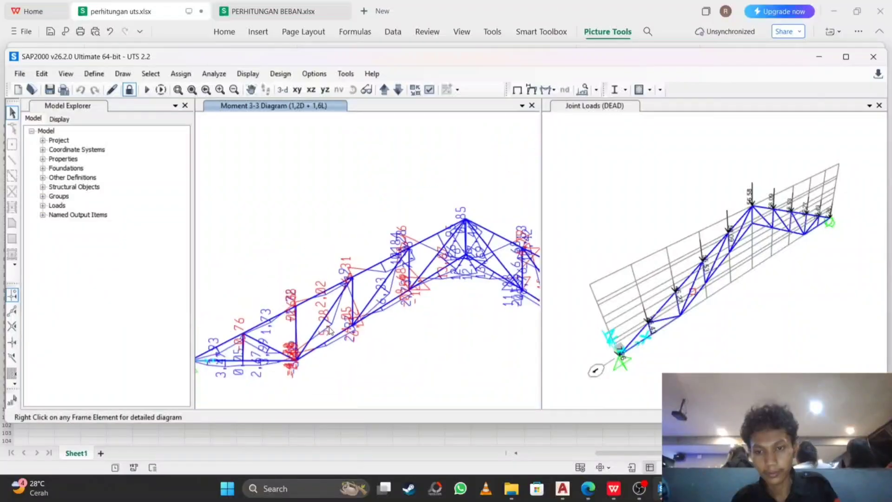
pyautogui.scroll(2, 395, 291)
pyautogui.scroll(-4, 395, 291)
pyautogui.moveTo(440, 277); pyautogui.dragTo(365, 234, button='middle')
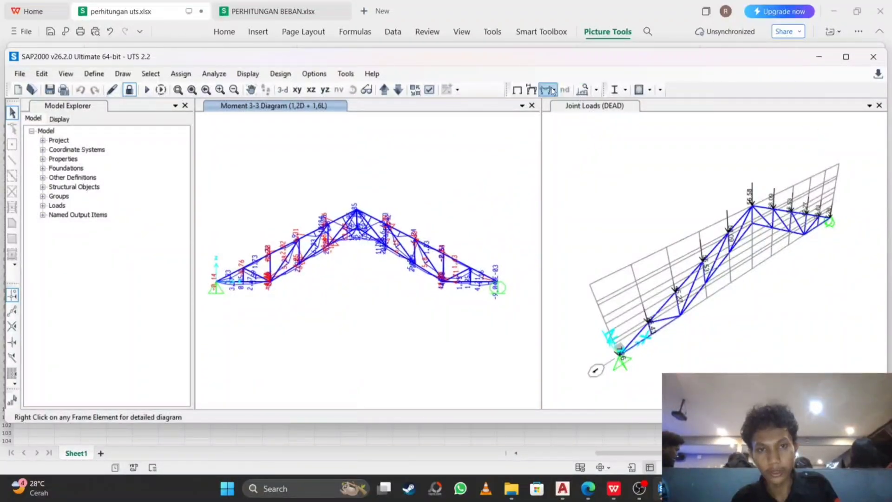
# Display the Shear 2-2 diagram for 1,2D + 1,6L with values shown and examine the members around the ridge.
pyautogui.click(553, 90)
pyautogui.click(574, 128)
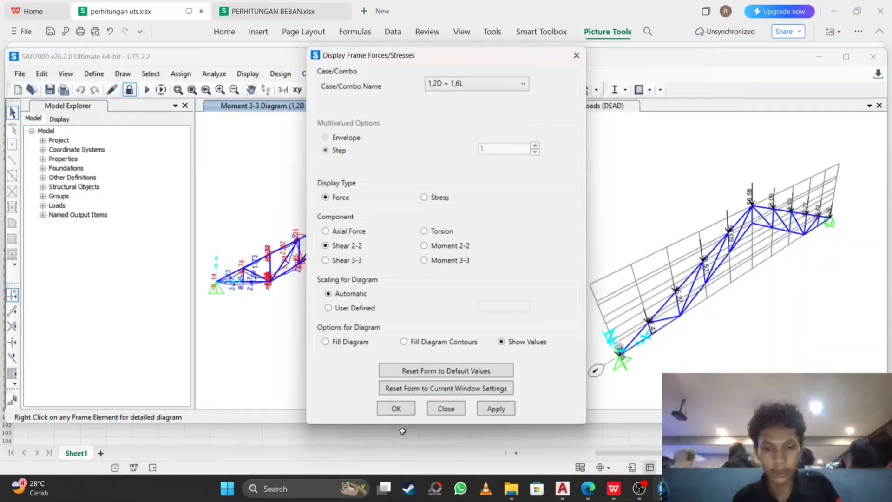
pyautogui.click(394, 407)
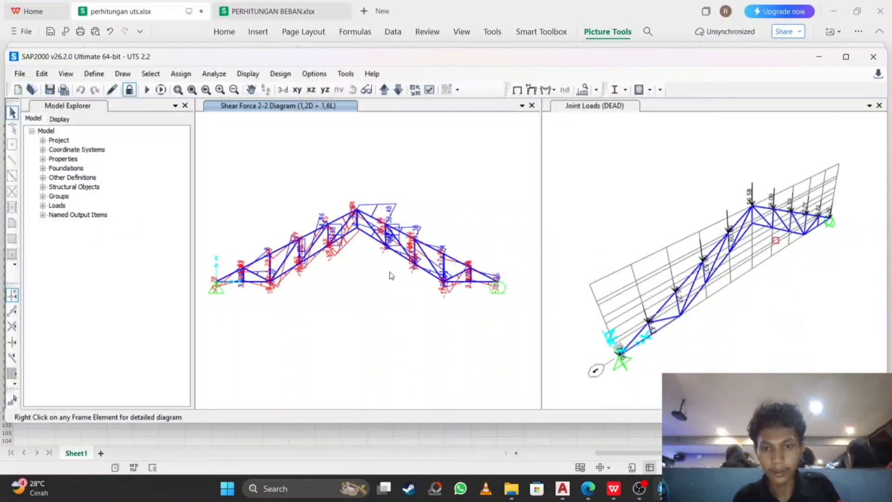
pyautogui.scroll(2, 361, 231)
pyautogui.scroll(2, 361, 230)
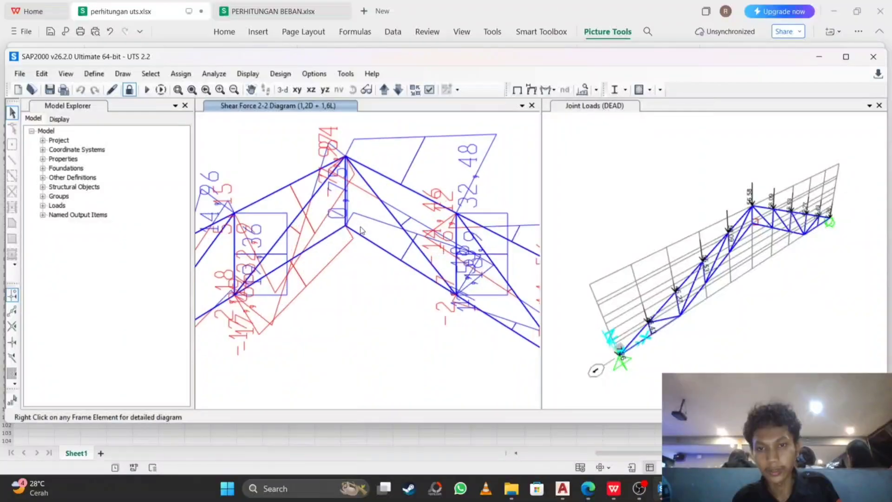
pyautogui.scroll(-3, 359, 232)
pyautogui.moveTo(281, 270)
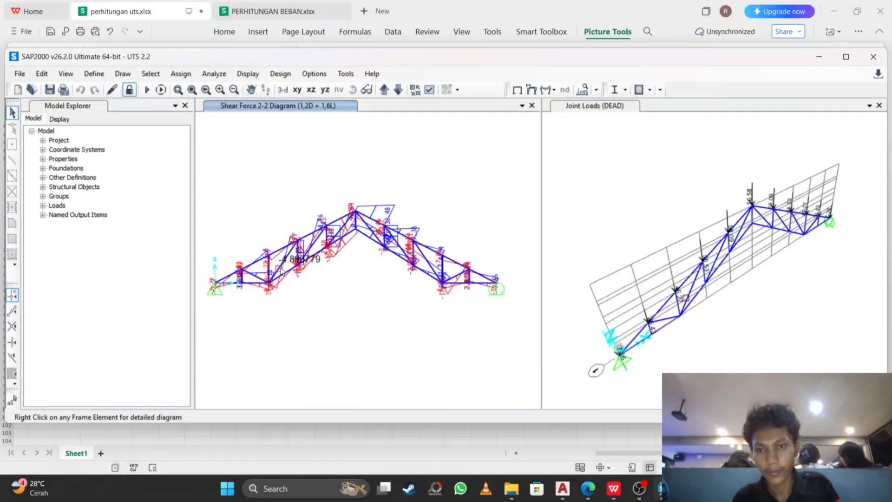
pyautogui.scroll(2, 327, 265)
pyautogui.moveTo(342, 234)
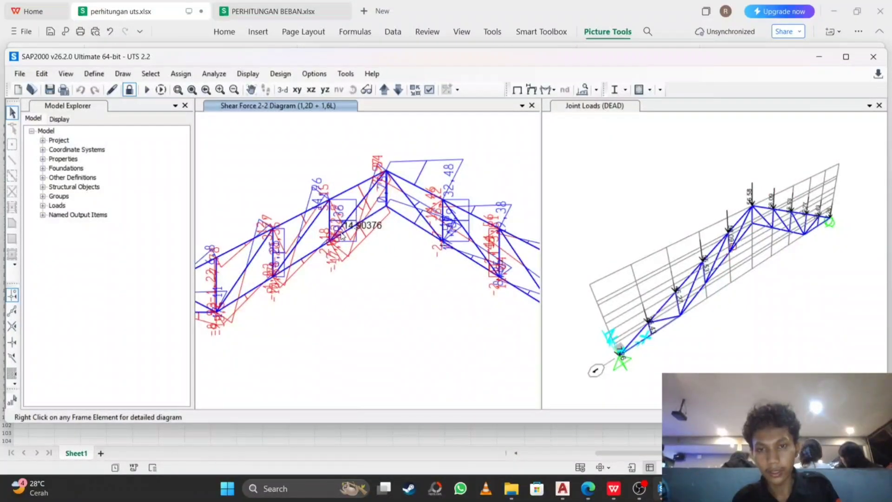
pyautogui.scroll(-2, 342, 235)
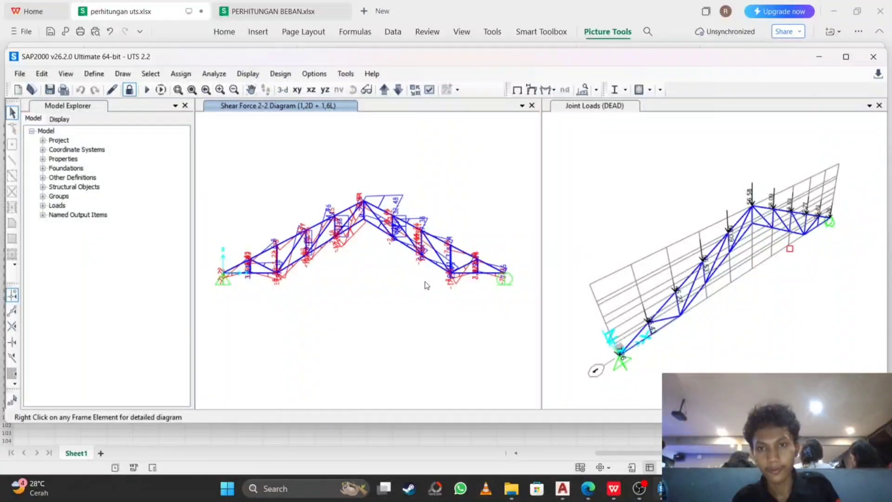
# Check the assignment sheet in Edge, and in the workbook change the second steel profile heading in B9 to "baja 70 x 70 x 9 (mm)".
pyautogui.click(589, 488)
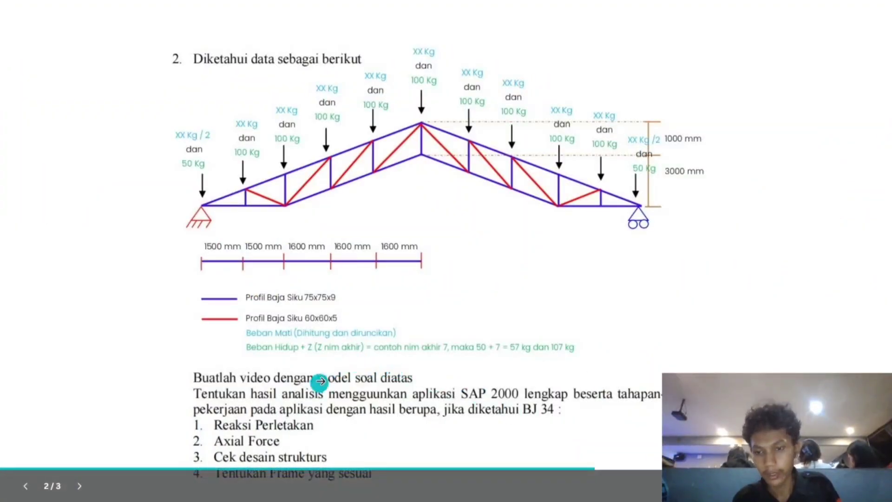
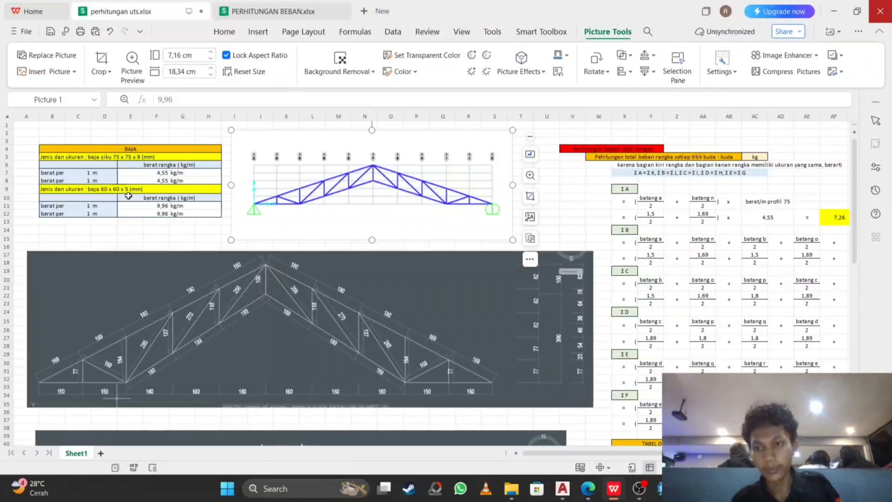
pyautogui.click(123, 189)
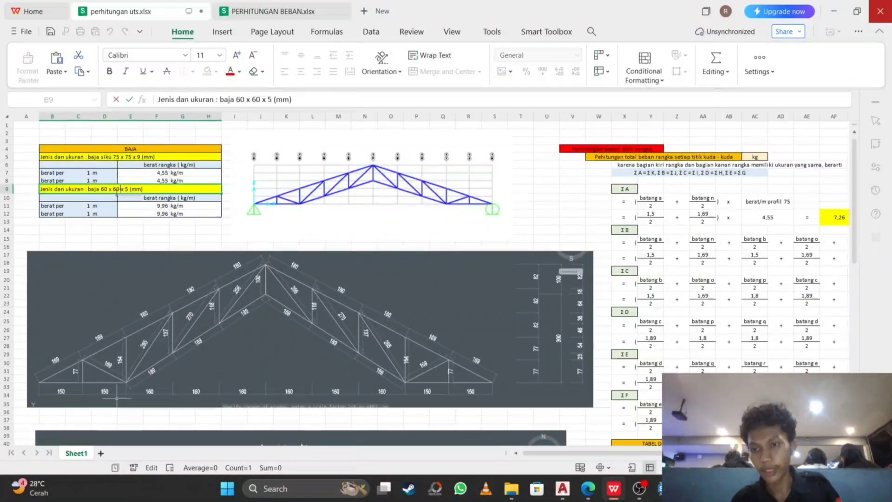
pyautogui.doubleClick(109, 188)
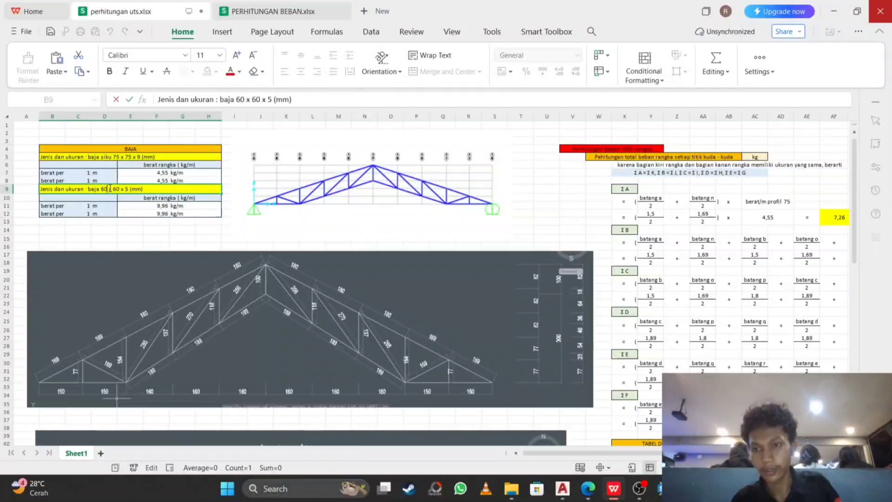
pyautogui.press('BackSpace')
pyautogui.press('BackSpace')
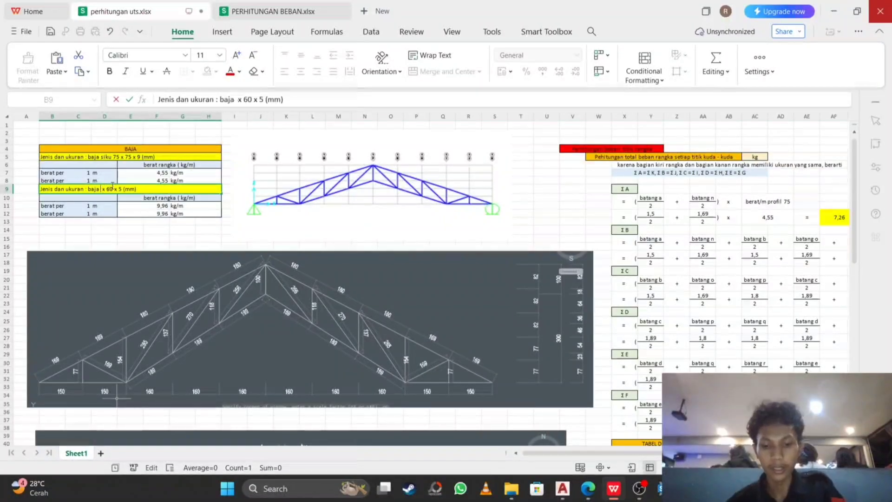
pyautogui.write('7')
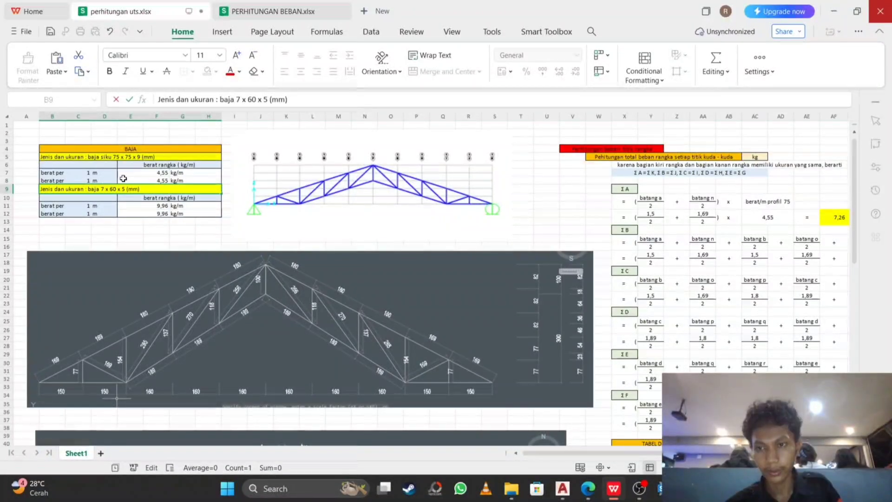
pyautogui.write('0')
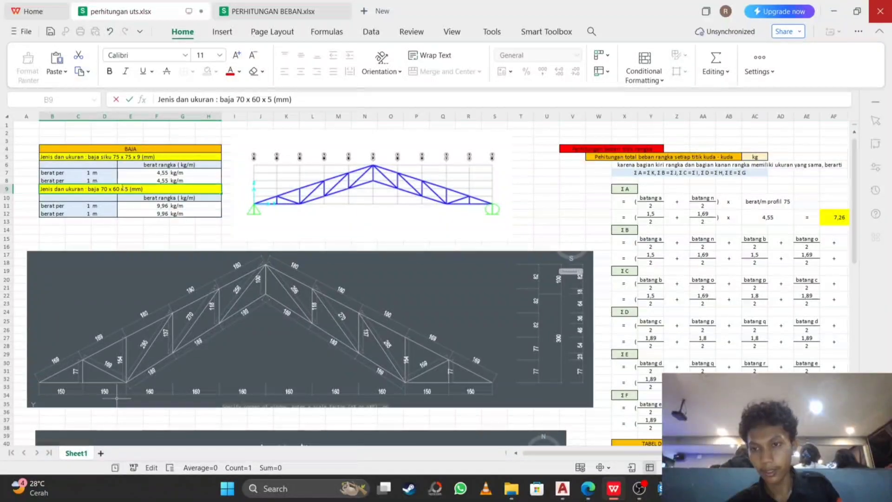
pyautogui.press('BackSpace')
pyautogui.press('BackSpace')
pyautogui.write('70')
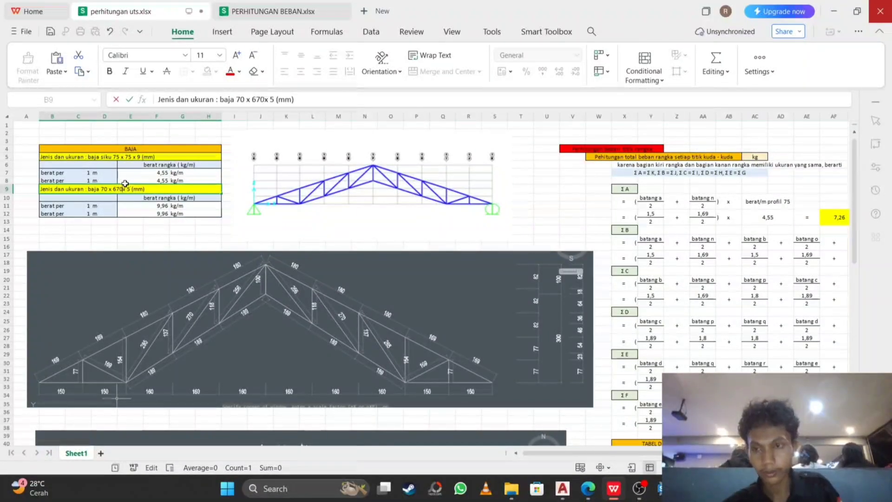
pyautogui.press('BackSpace')
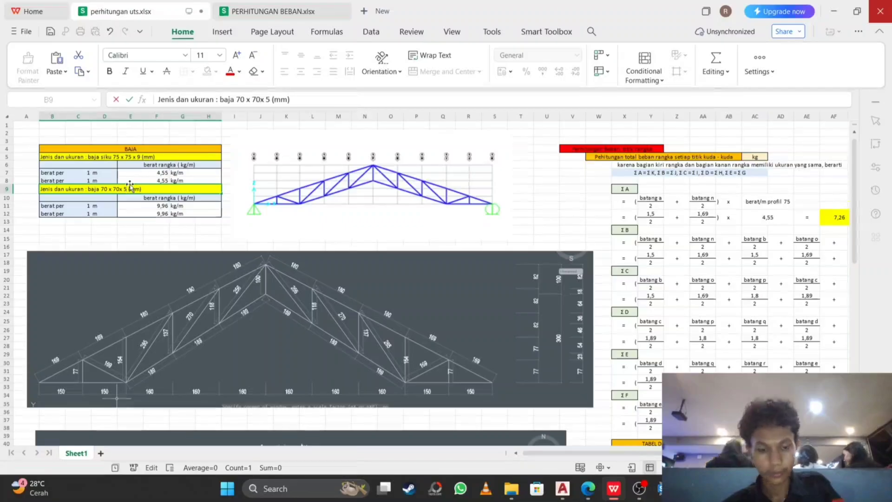
pyautogui.press('BackSpace')
pyautogui.write('9')
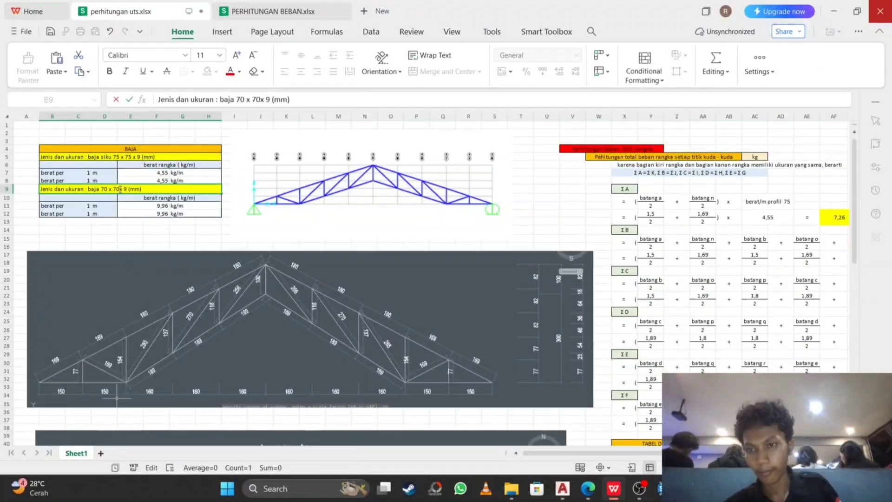
# Set the first dimension in the upper steel profile heading in B5 to 60.
pyautogui.click(118, 157)
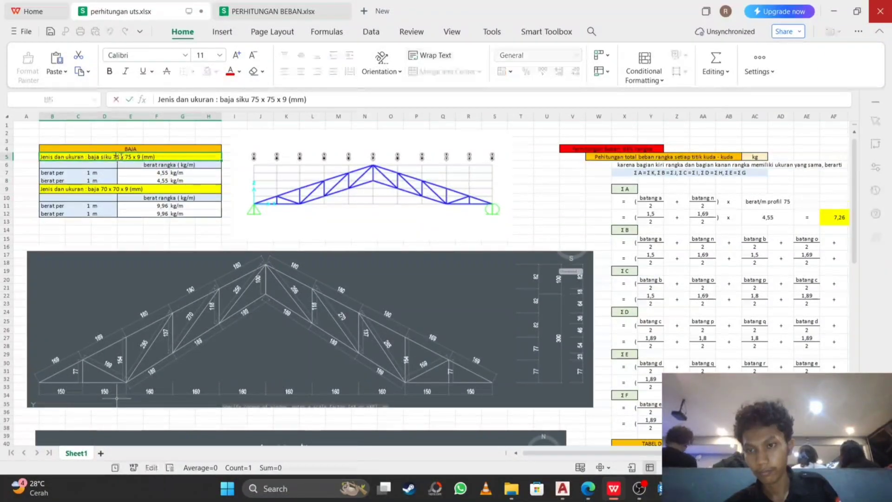
pyautogui.press('BackSpace')
pyautogui.press('BackSpace')
pyautogui.write('60')
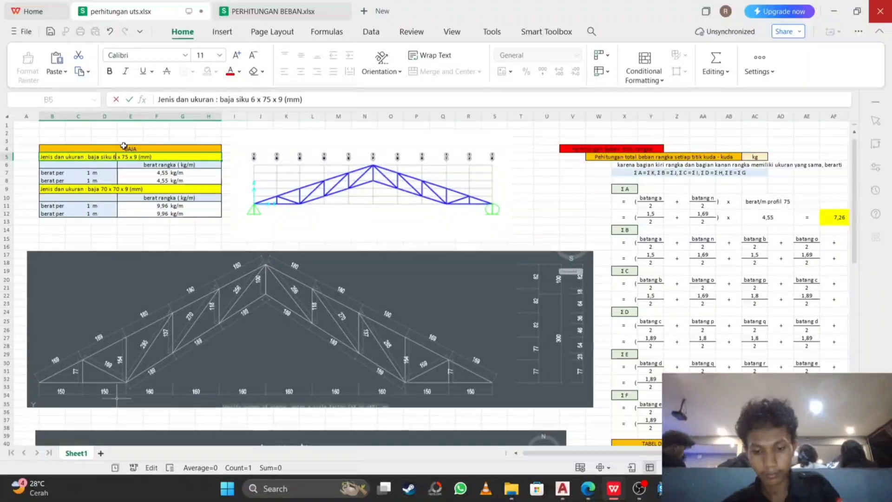
# Change the dimensions in the lower steel profile heading in B9 to 75 x 75 x 9 (mm).
pyautogui.doubleClick(109, 189)
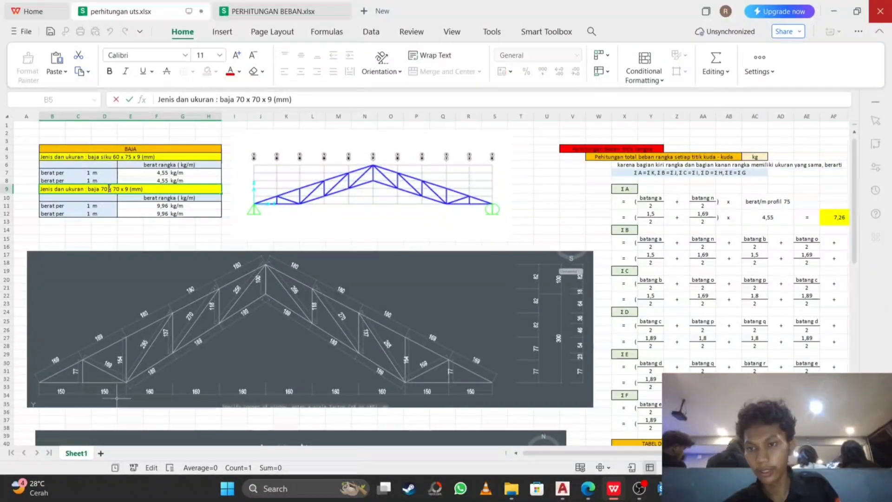
pyautogui.press('BackSpace')
pyautogui.write('5')
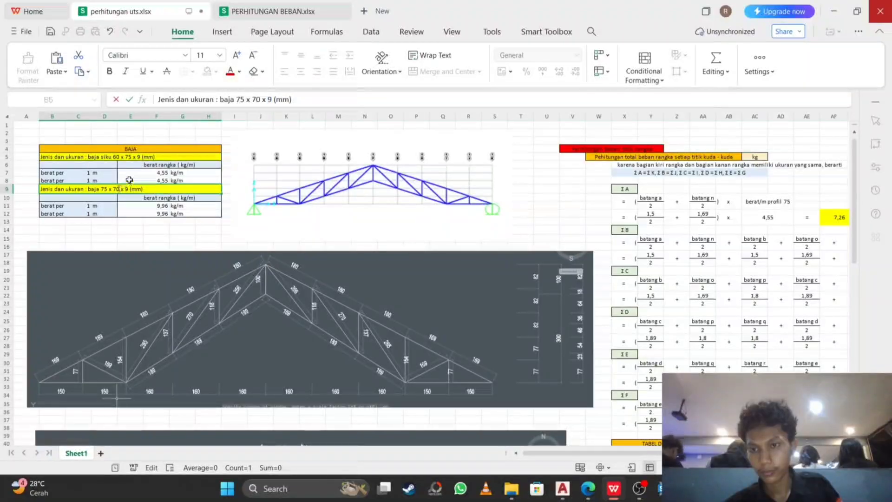
pyautogui.press('BackSpace')
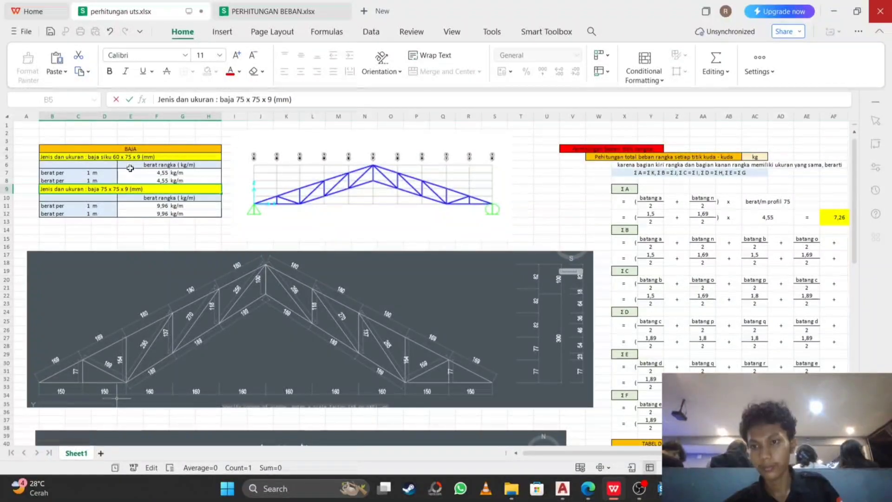
# Complete the upper steel profile heading in B5 with a second dimension of 60 and a thickness of 5.
pyautogui.click(136, 153)
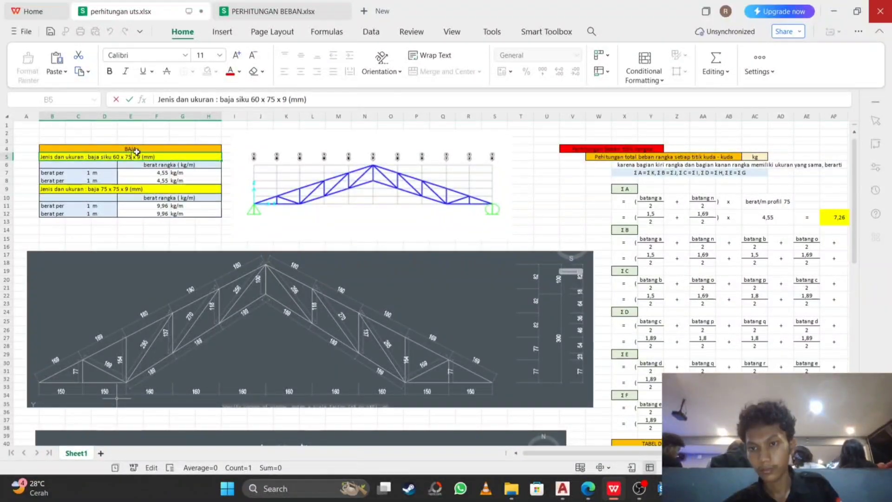
pyautogui.press('BackSpace')
pyautogui.press('BackSpace')
pyautogui.write('60')
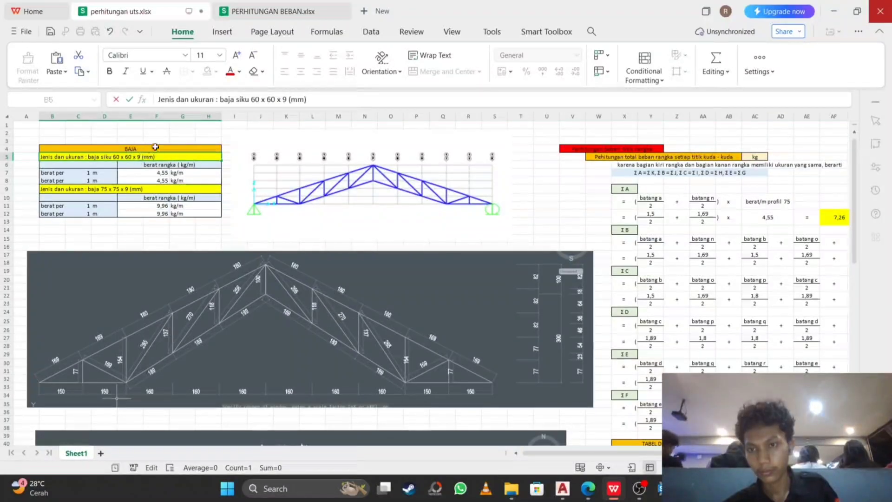
pyautogui.press('BackSpace')
pyautogui.write('5')
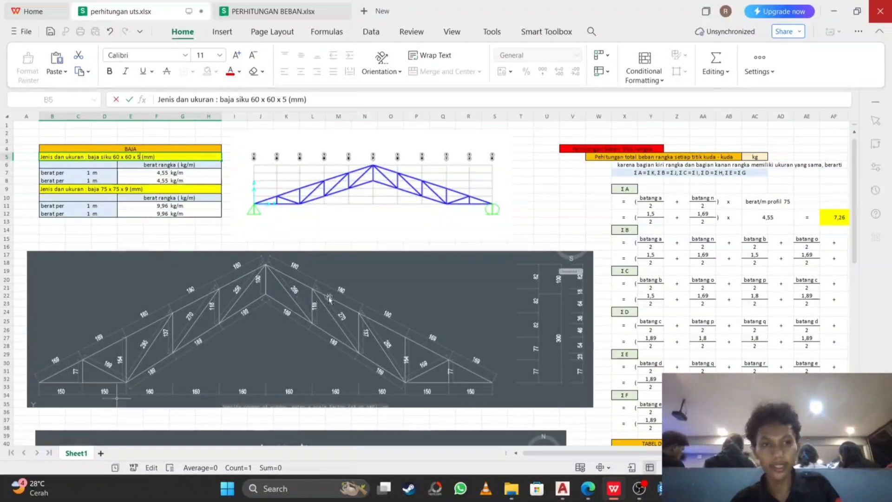
# Check the profile sizes on the assignment sheet in Edge, then return to the load workbook.
pyautogui.moveTo(620, 452); pyautogui.dragTo(573, 452)
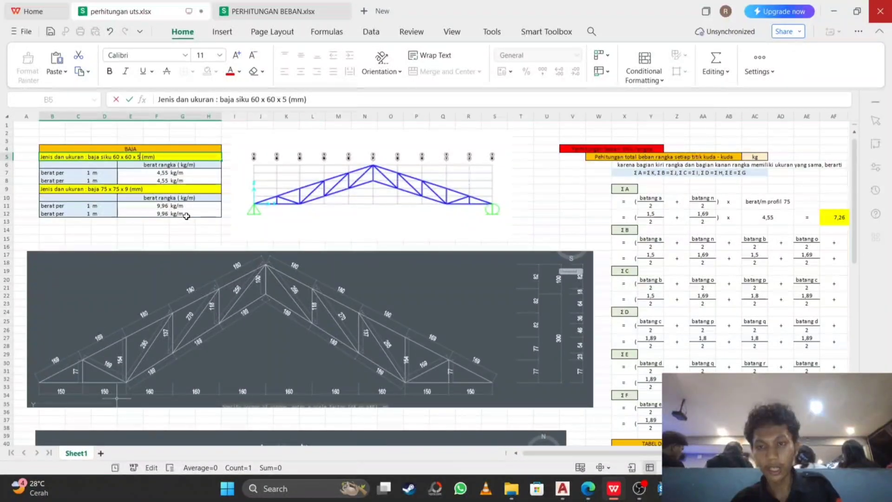
pyautogui.moveTo(635, 452)
pyautogui.mouseDown()
pyautogui.moveTo(685, 453)
pyautogui.moveTo(635, 453)
pyautogui.mouseUp()
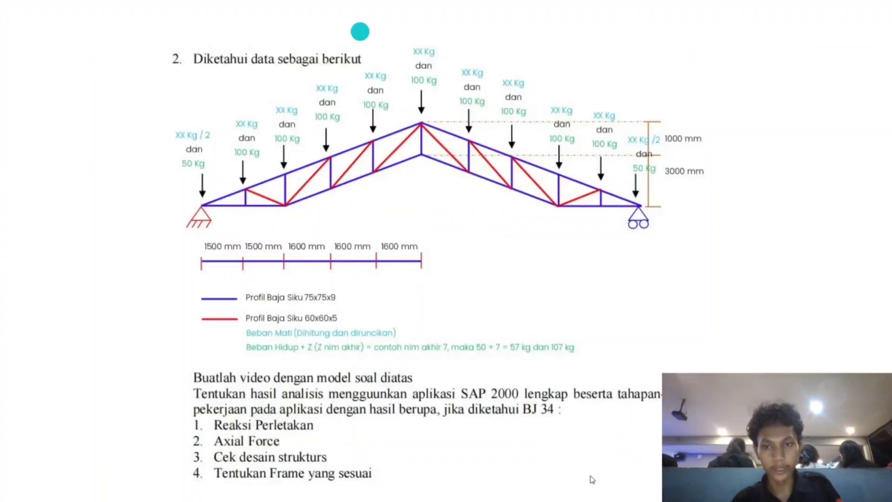
pyautogui.click(588, 491)
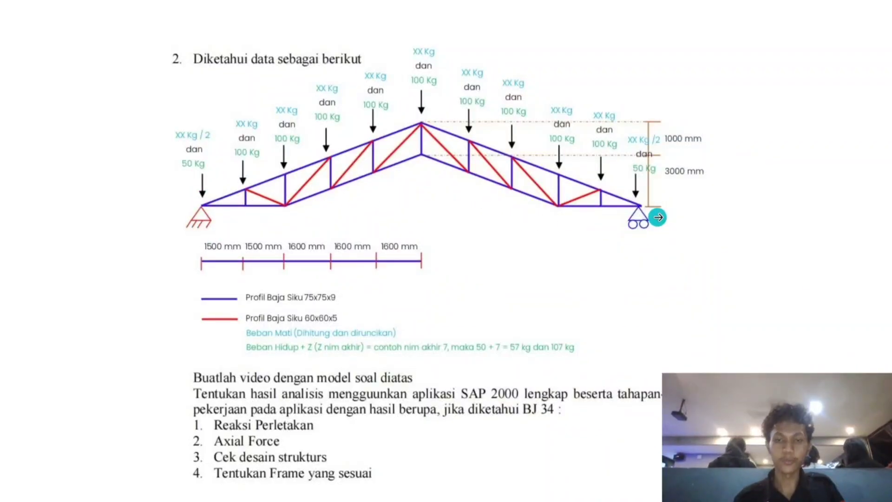
pyautogui.press('super')
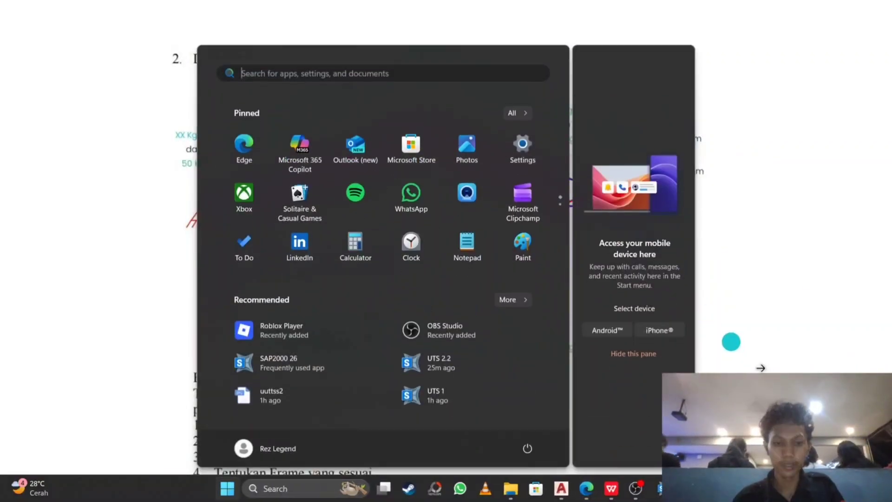
pyautogui.click(659, 488)
pyautogui.moveTo(596, 493)
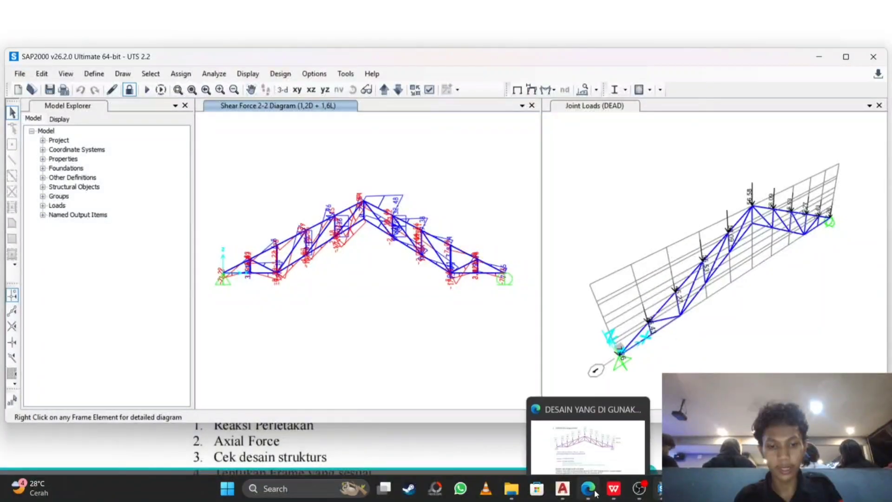
pyautogui.click(618, 455)
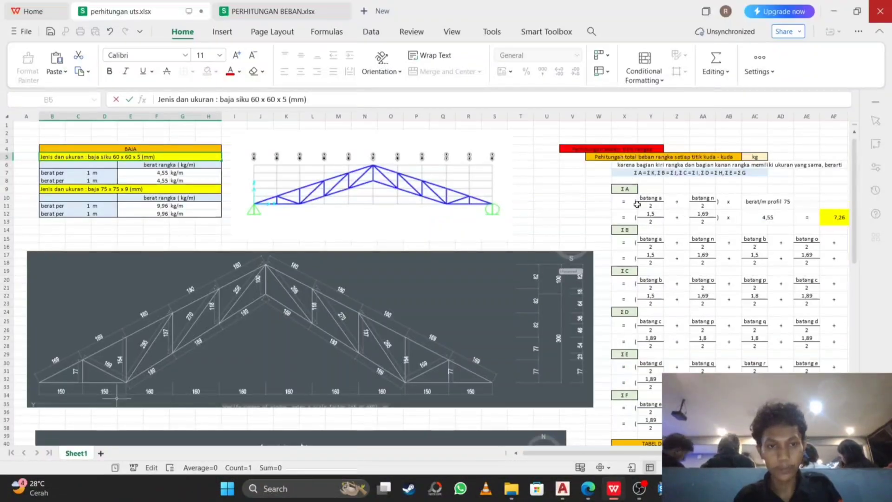
# Examine the profile weights, truss dimension drawing, member label drawing and dead load table in the workbook.
pyautogui.scroll(-1, 65, 364)
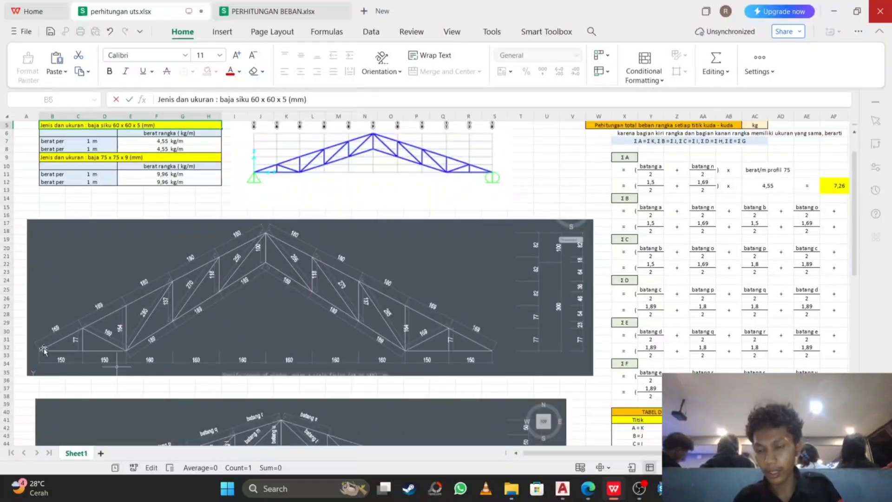
pyautogui.scroll(-2, 44, 350)
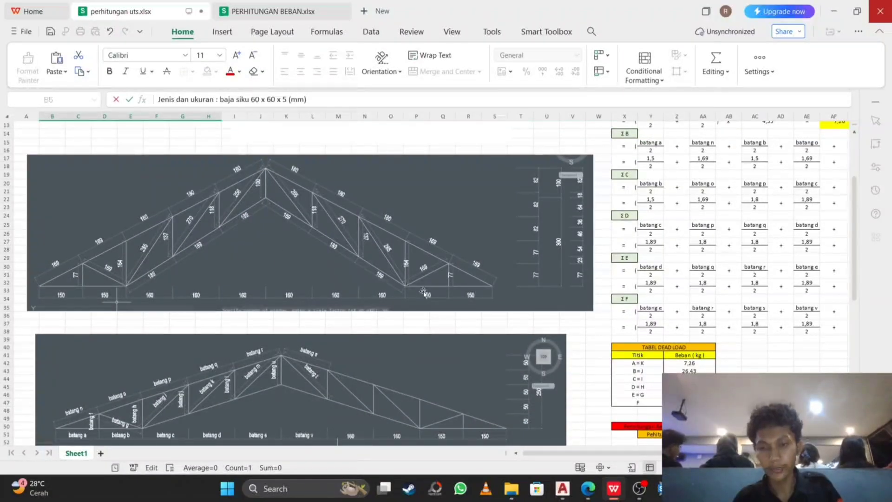
pyautogui.scroll(-3, 146, 378)
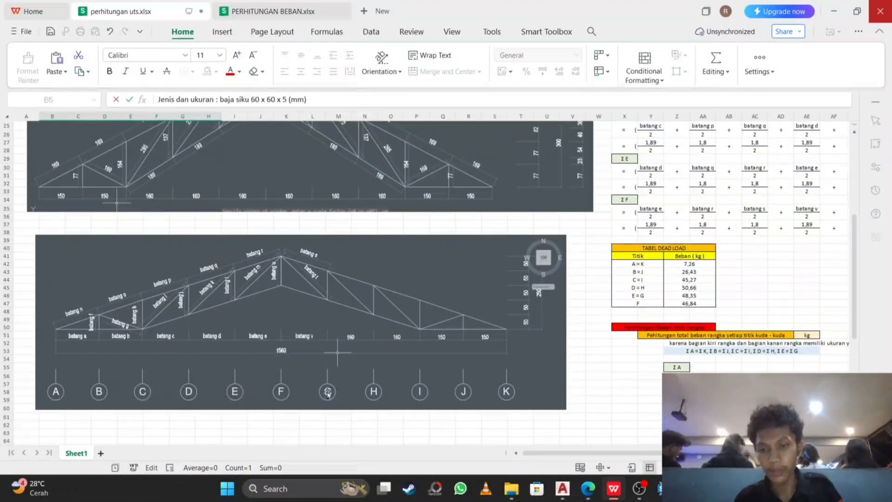
pyautogui.scroll(6, 565, 399)
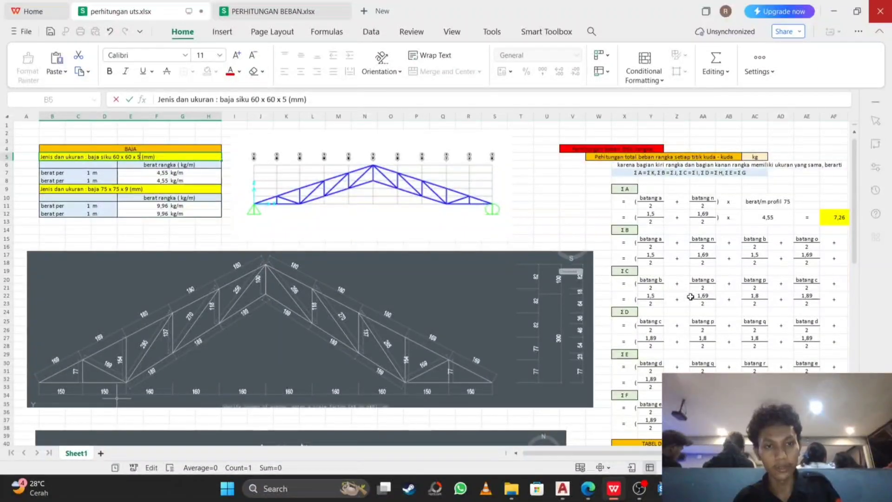
pyautogui.scroll(-2, 325, 302)
pyautogui.scroll(2, 175, 227)
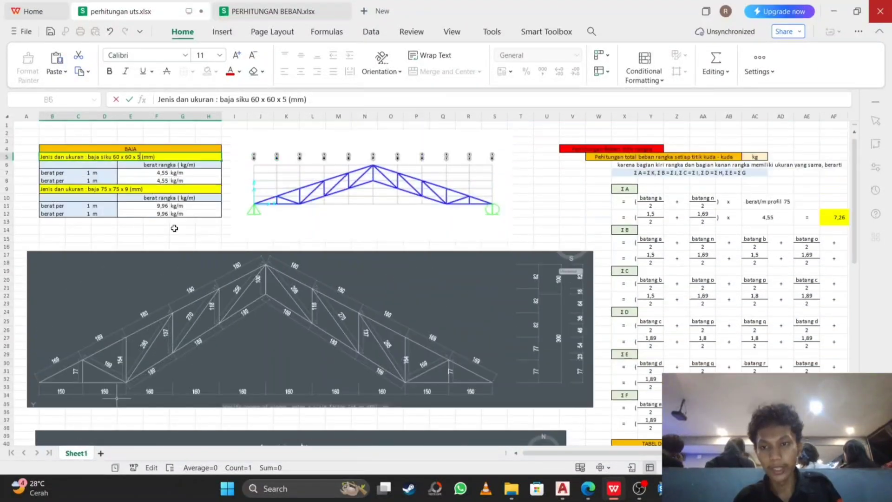
pyautogui.scroll(-2, 168, 253)
pyautogui.scroll(-5, 168, 254)
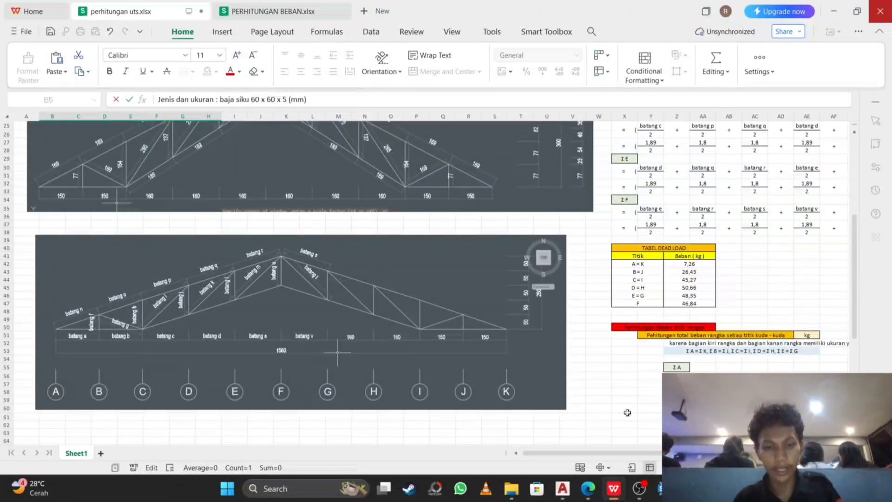
pyautogui.scroll(8, 627, 413)
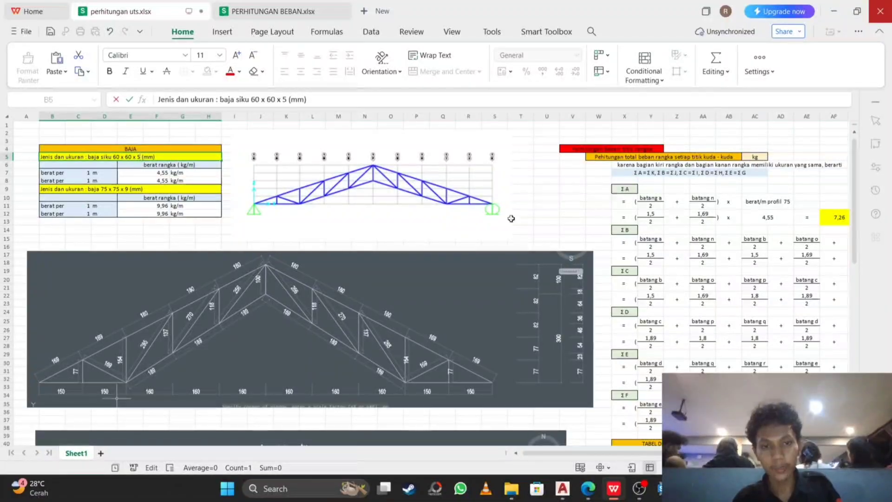
# Compare the member lengths in the dimension drawing with the labels batang a and batang n beside support A.
pyautogui.scroll(-1, 604, 241)
pyautogui.scroll(1, 592, 251)
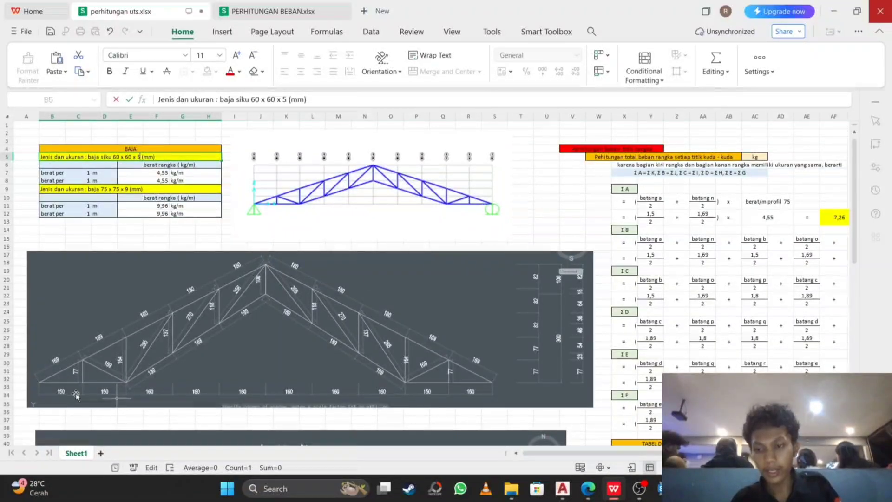
pyautogui.scroll(-4, 75, 395)
pyautogui.scroll(-1, 39, 274)
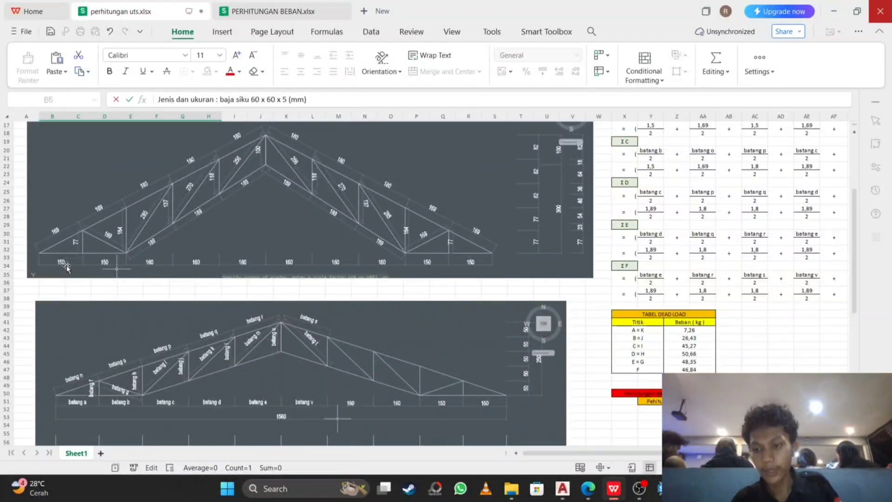
pyautogui.scroll(4, 430, 306)
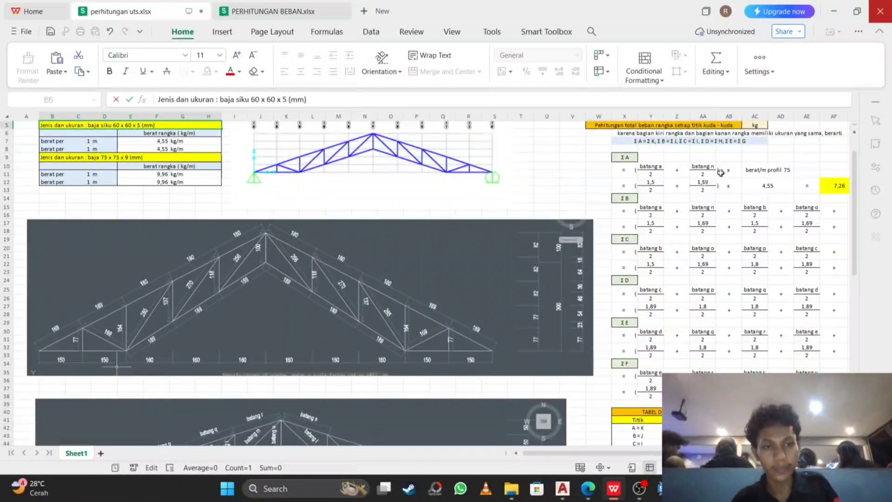
pyautogui.scroll(-1, 88, 357)
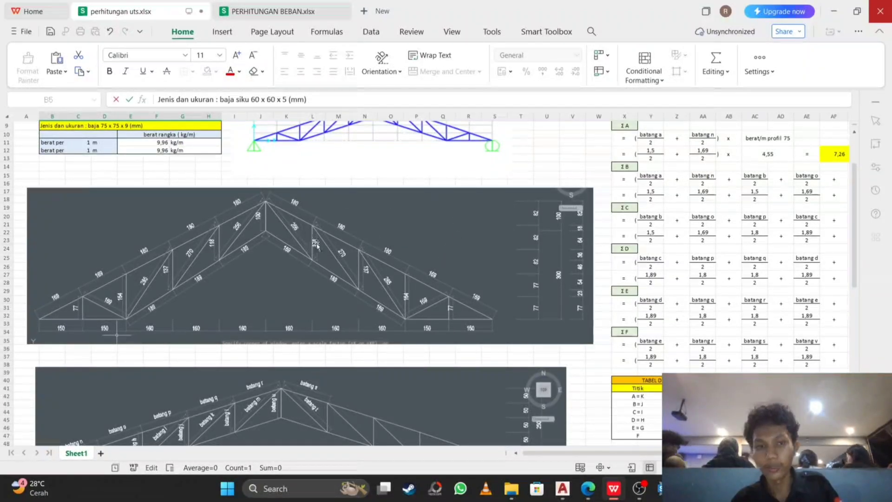
pyautogui.scroll(-3, 46, 291)
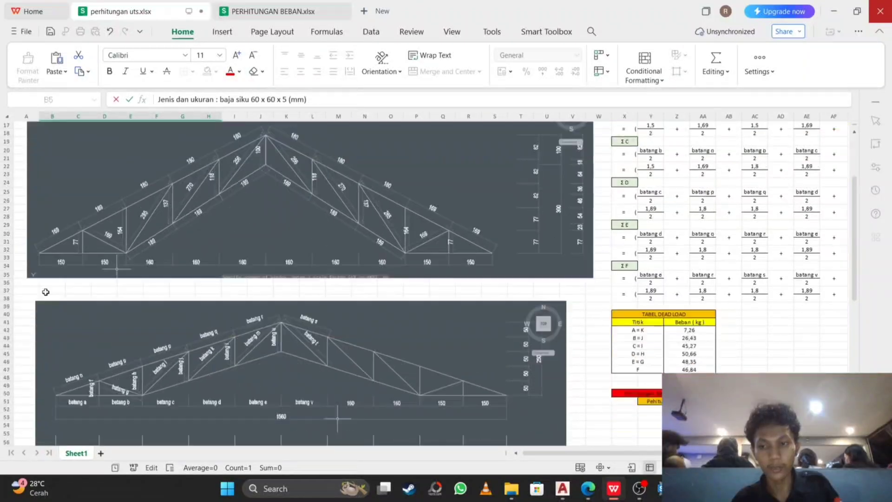
pyautogui.scroll(3, 75, 304)
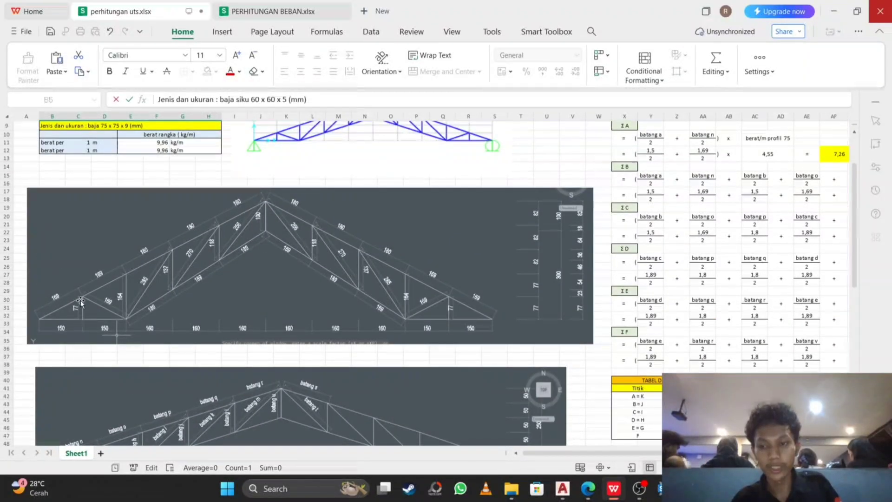
pyautogui.scroll(-3, 80, 300)
pyautogui.scroll(5, 83, 366)
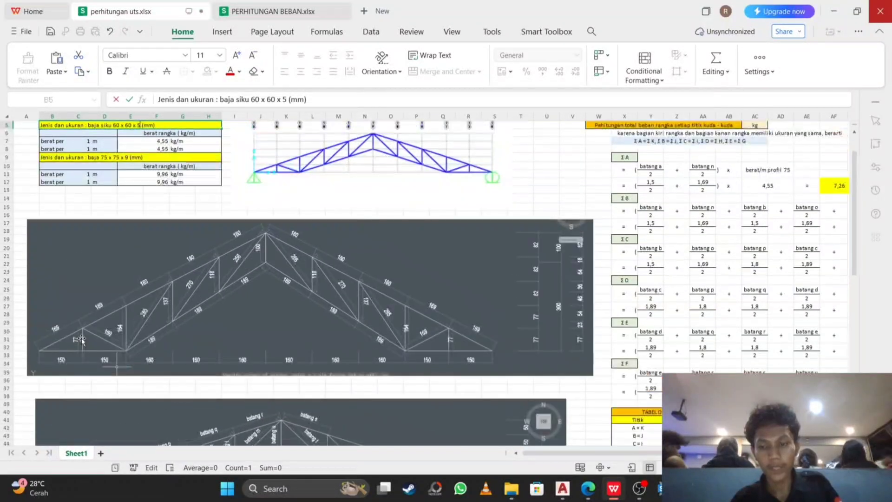
pyautogui.scroll(-3, 77, 407)
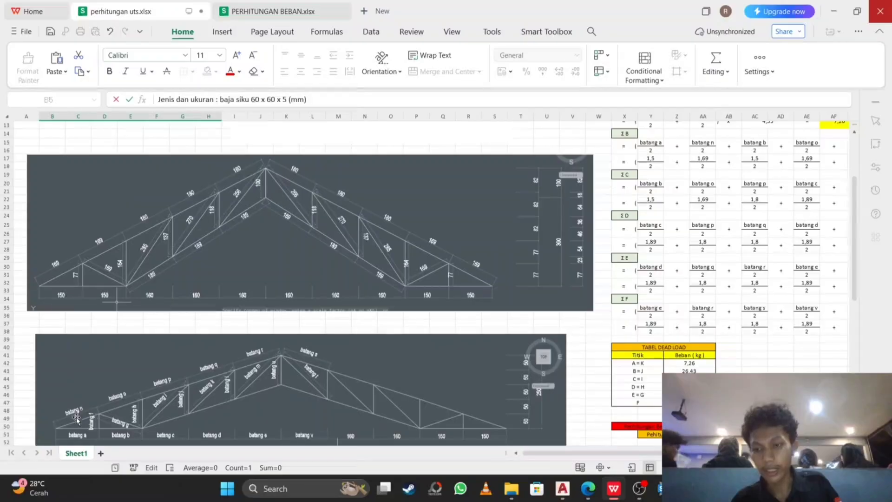
pyautogui.scroll(-2, 78, 419)
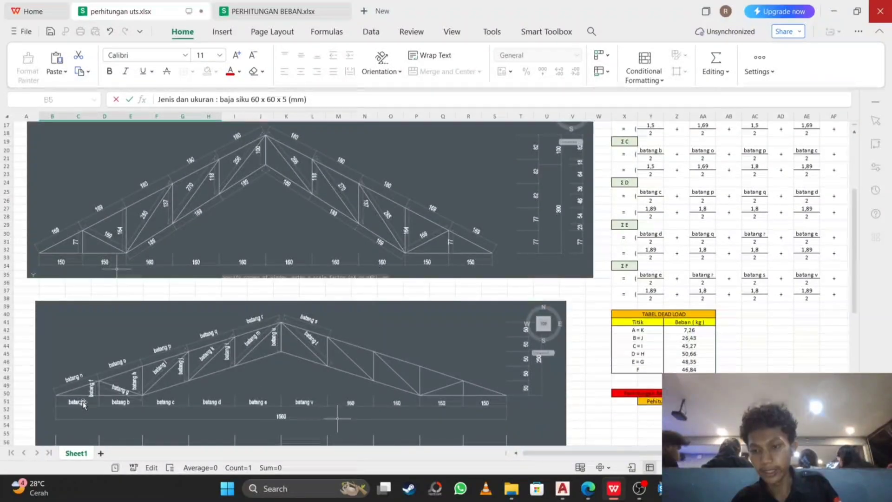
pyautogui.scroll(-3, 84, 404)
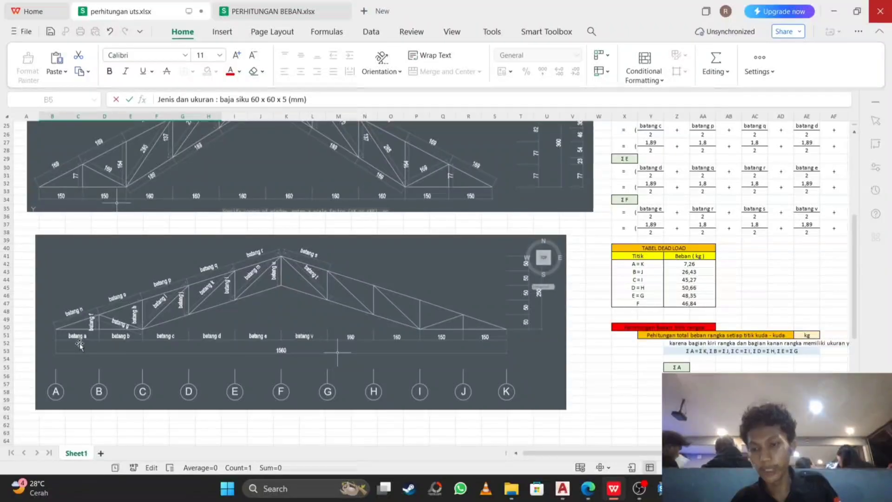
pyautogui.scroll(2, 79, 357)
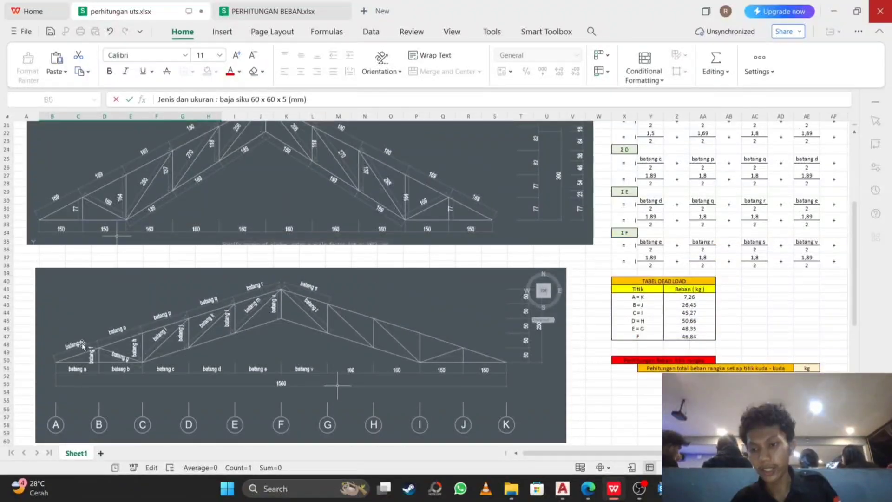
# Review the ΣA calculation against the profile weights and inspect the weight-per-metre formula in AC12.
pyautogui.scroll(8, 147, 385)
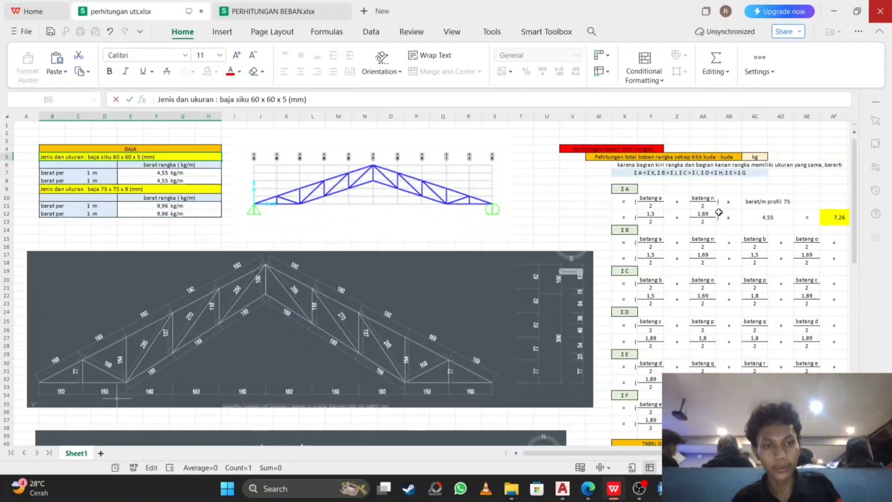
pyautogui.scroll(-2, 771, 215)
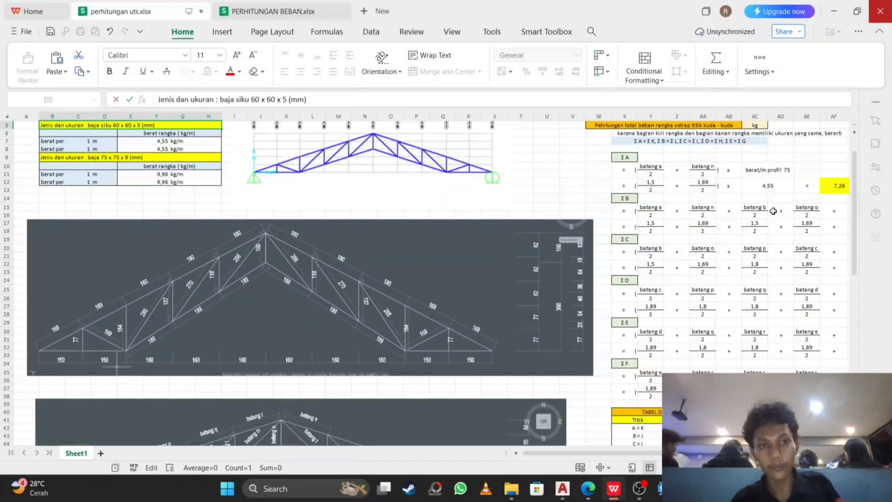
pyautogui.scroll(-2, 725, 219)
pyautogui.scroll(2, 766, 225)
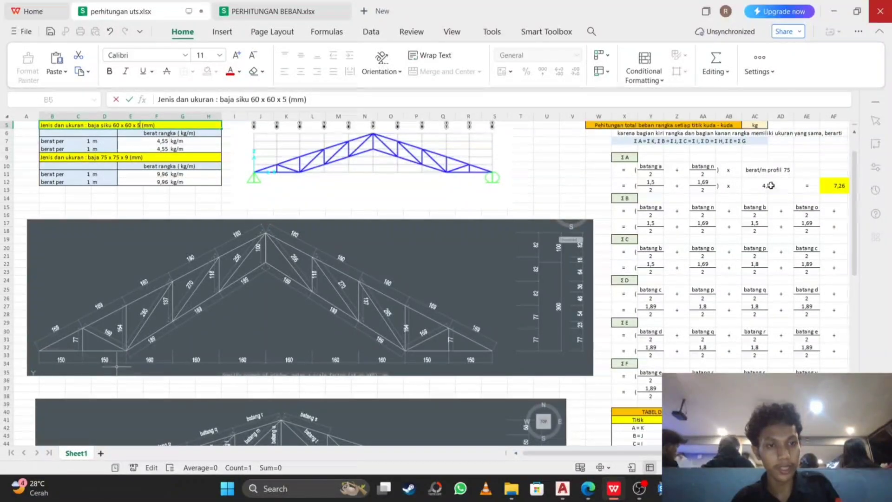
pyautogui.scroll(2, 287, 242)
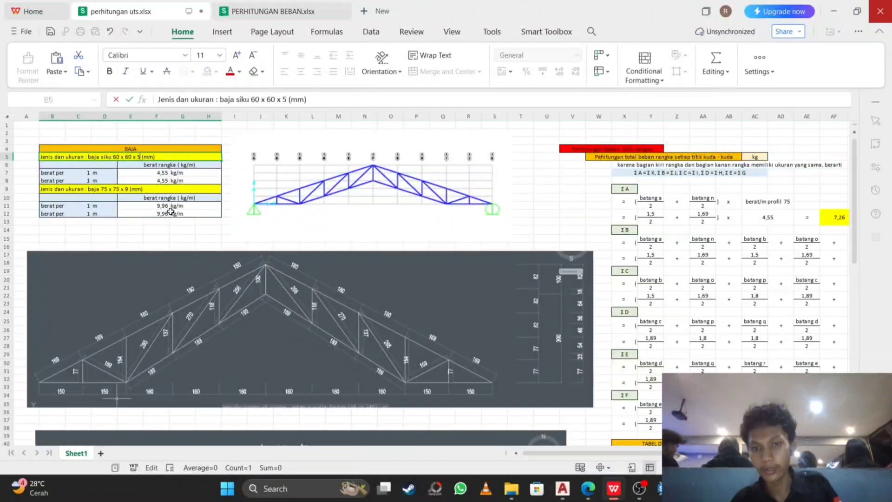
pyautogui.click(786, 217)
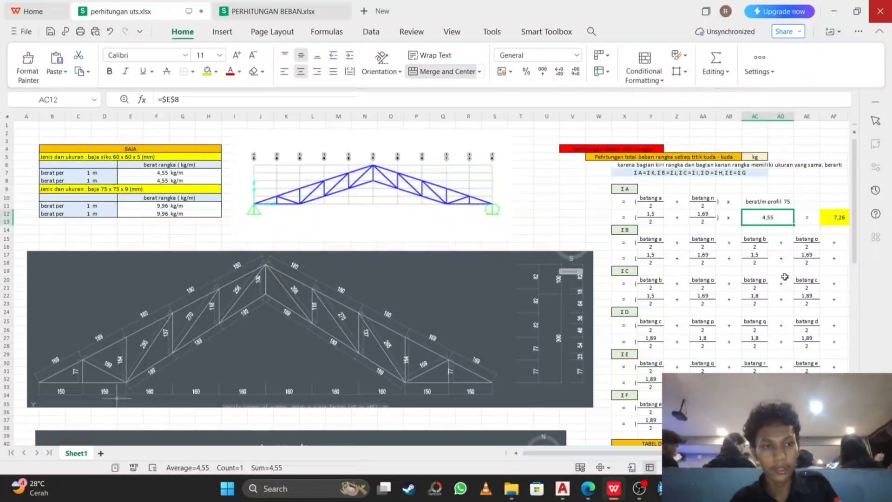
# Review the ΣA result, then examine the joint labels A to K beneath the member label drawing.
pyautogui.hscroll(3, 652, 265)
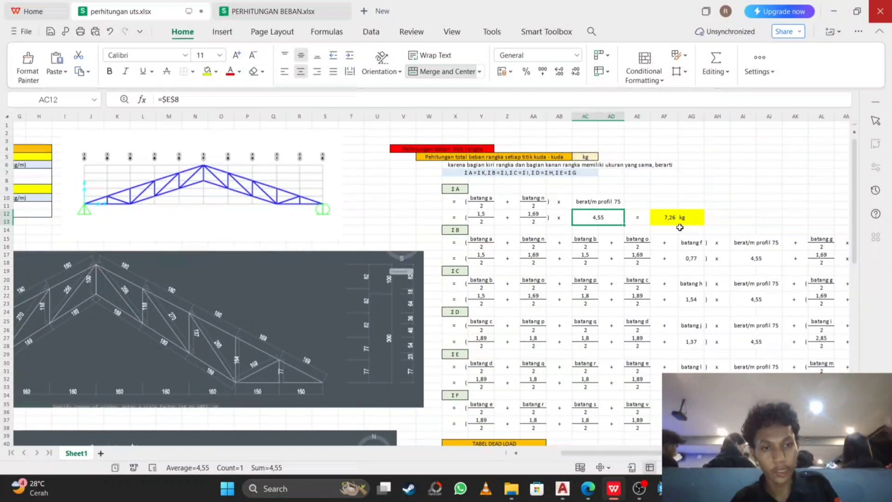
pyautogui.moveTo(662, 454); pyautogui.dragTo(618, 451)
pyautogui.scroll(-4, 520, 250)
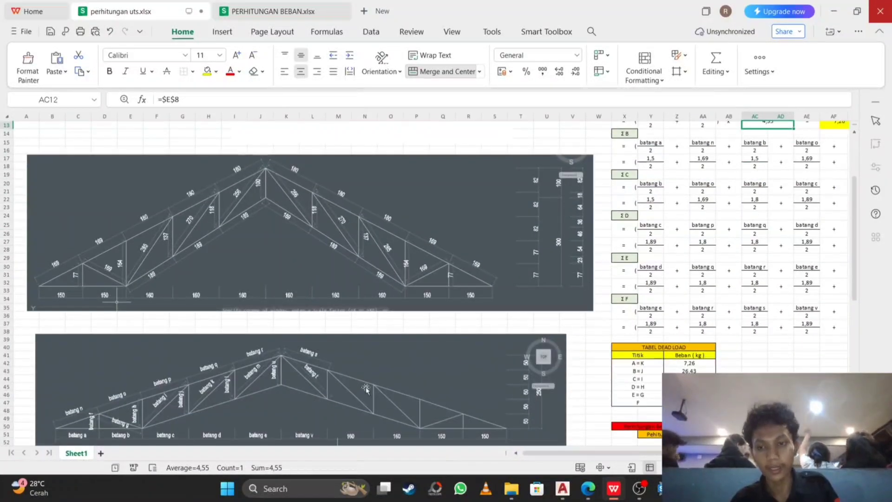
pyautogui.scroll(-3, 366, 389)
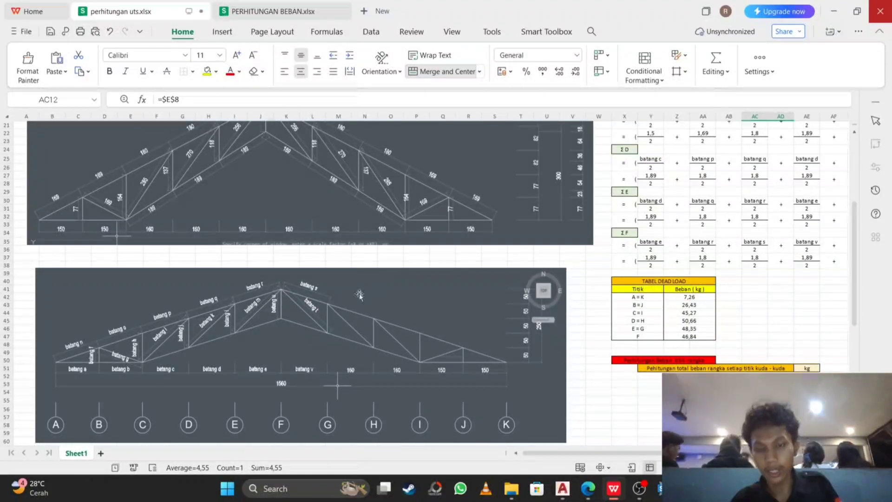
pyautogui.scroll(3, 255, 333)
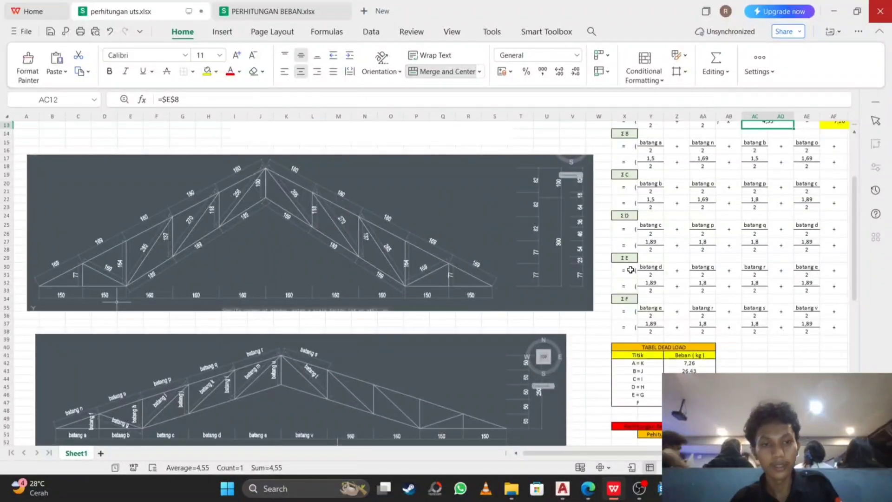
# Compare batang d, q, r and e in the ΣE calculation with the members around joint E in the label drawing.
pyautogui.scroll(-2, 261, 350)
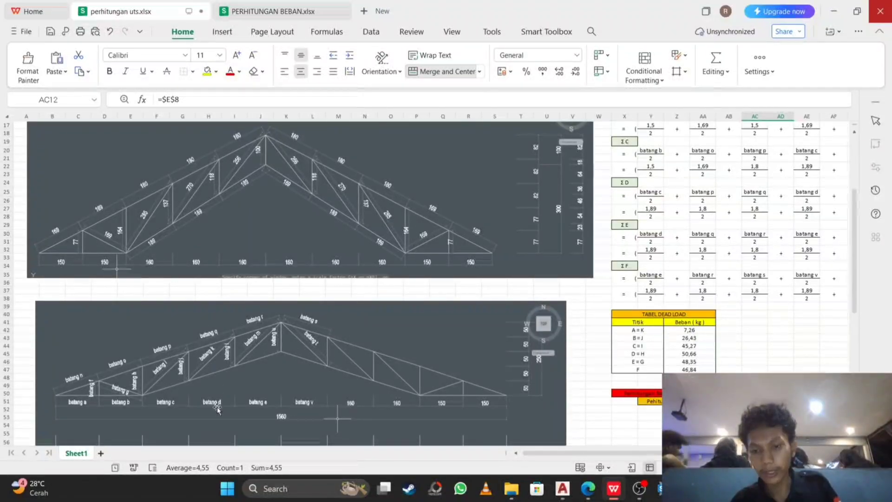
pyautogui.scroll(-2, 267, 355)
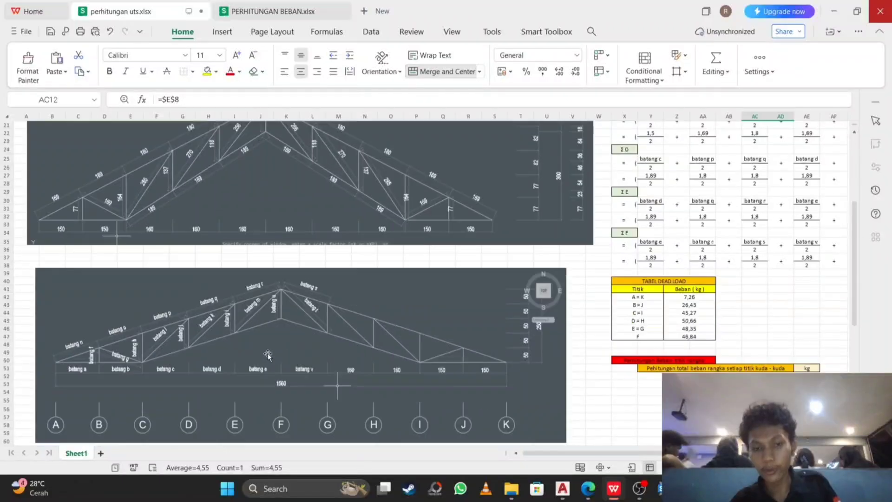
pyautogui.scroll(2, 589, 389)
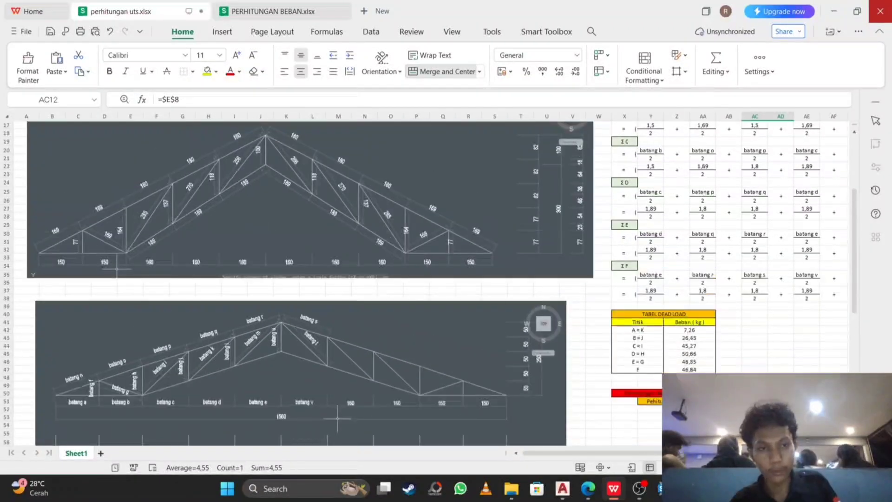
pyautogui.scroll(-2, 474, 375)
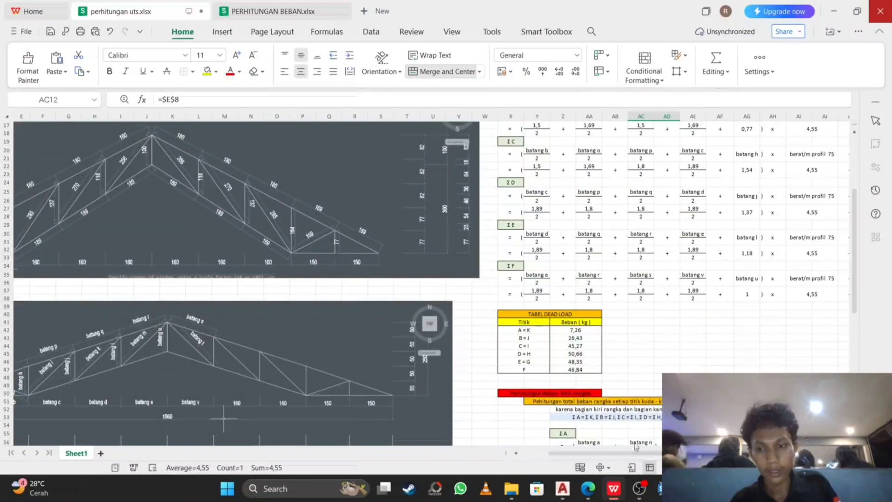
pyautogui.hscroll(2, 475, 375)
pyautogui.scroll(2, 584, 300)
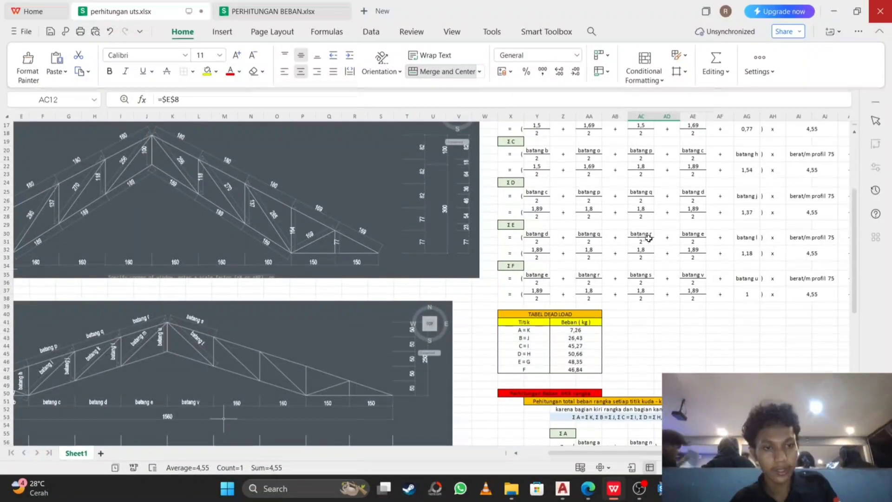
pyautogui.scroll(-2, 130, 302)
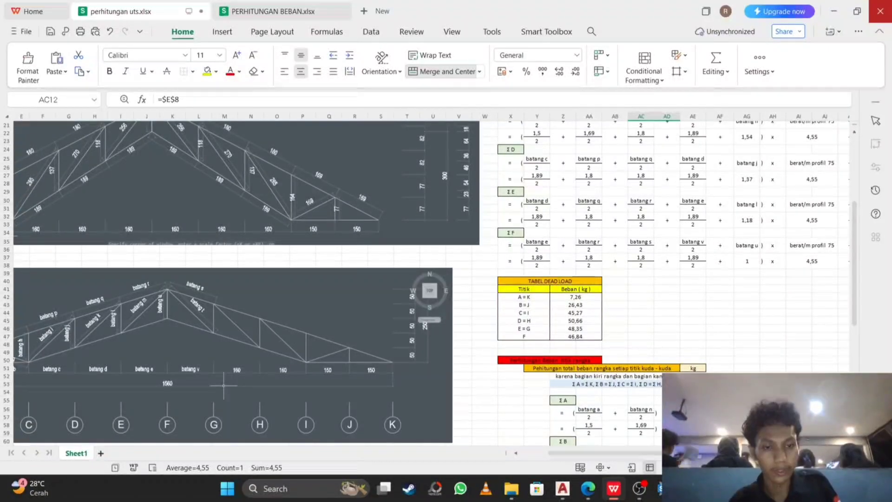
# Check the ΣE terms for batang l, m and k against the label drawing and their profile weights.
pyautogui.hscroll(2, 681, 135)
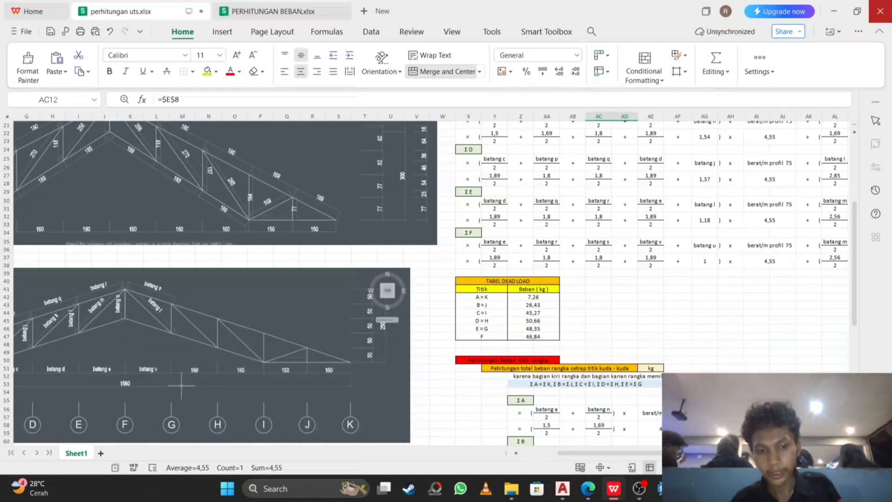
pyautogui.hscroll(3, 784, 151)
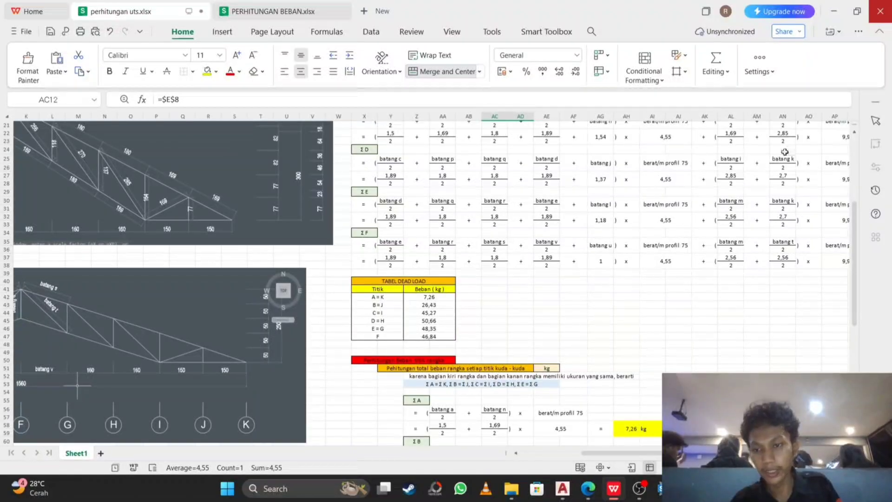
pyautogui.hscroll(2, 783, 179)
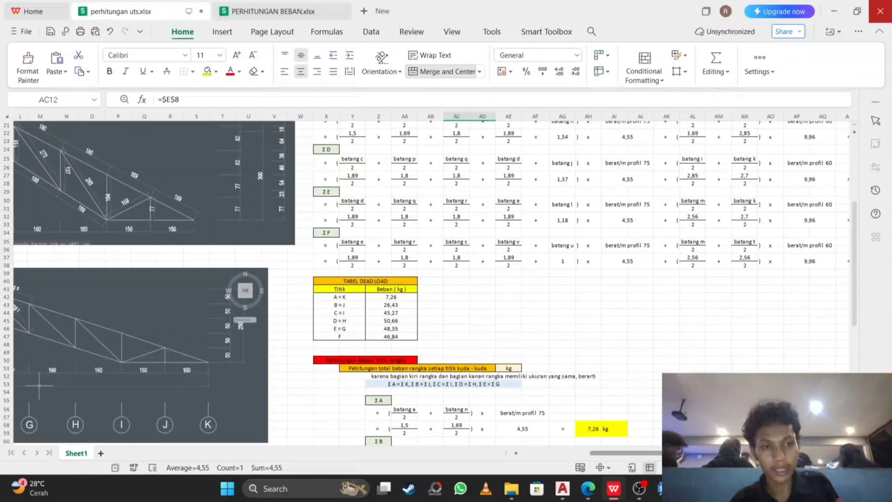
pyautogui.hscroll(-6, 199, 299)
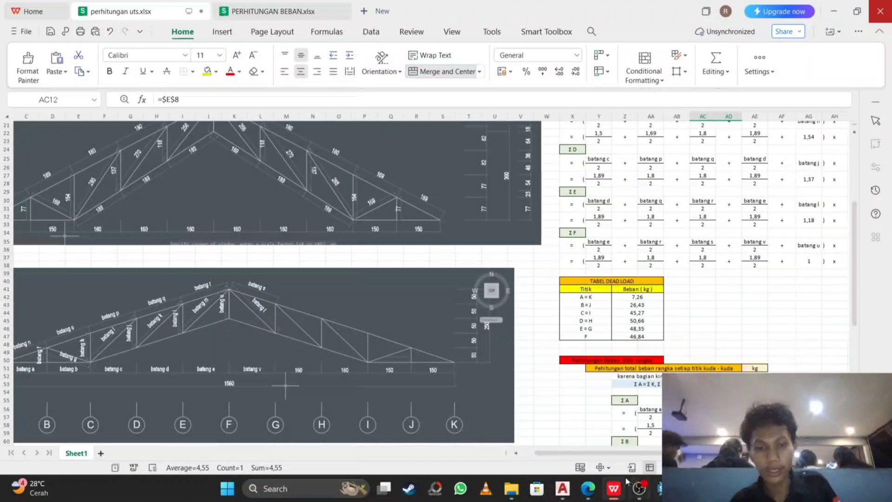
pyautogui.keyDown('shift'); pyautogui.hscroll(5, 160, 322); pyautogui.keyUp('shift')
pyautogui.keyDown('shift'); pyautogui.hscroll(3, 691, 341); pyautogui.keyUp('shift')
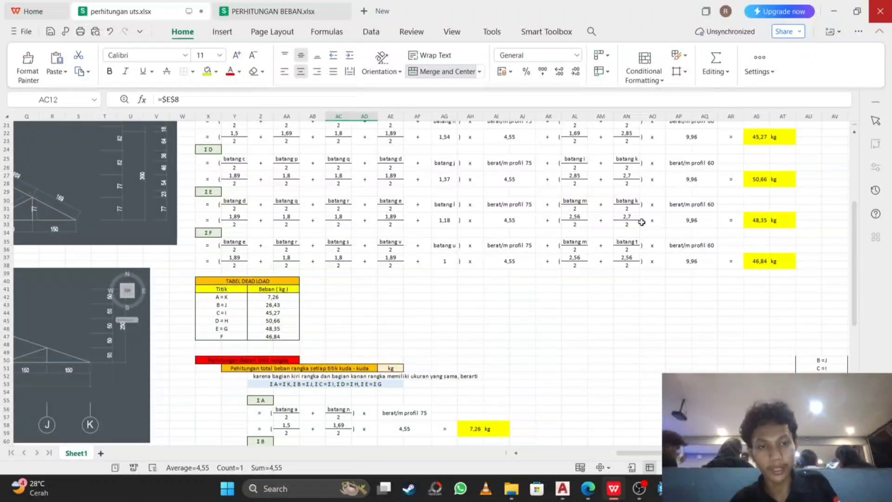
# Review the complete ΣE calculation row and inspect its total formula in AS32.
pyautogui.scroll(2, 695, 224)
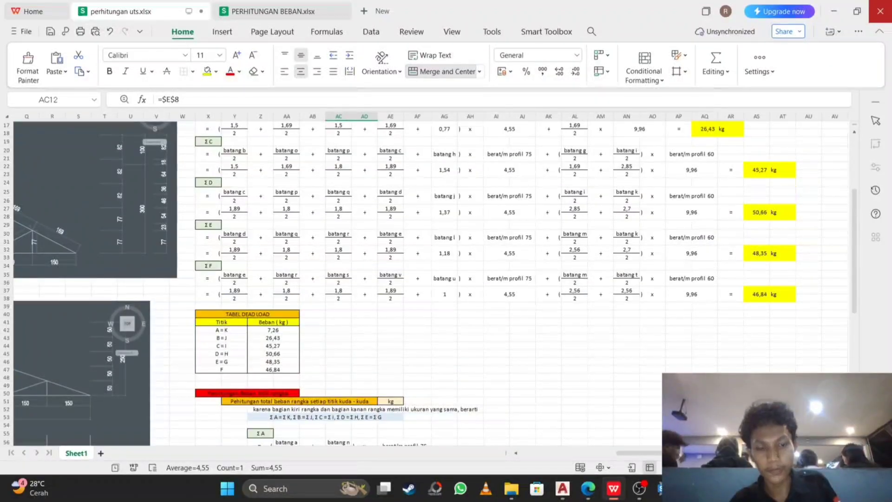
pyautogui.hscroll(-5, 582, 436)
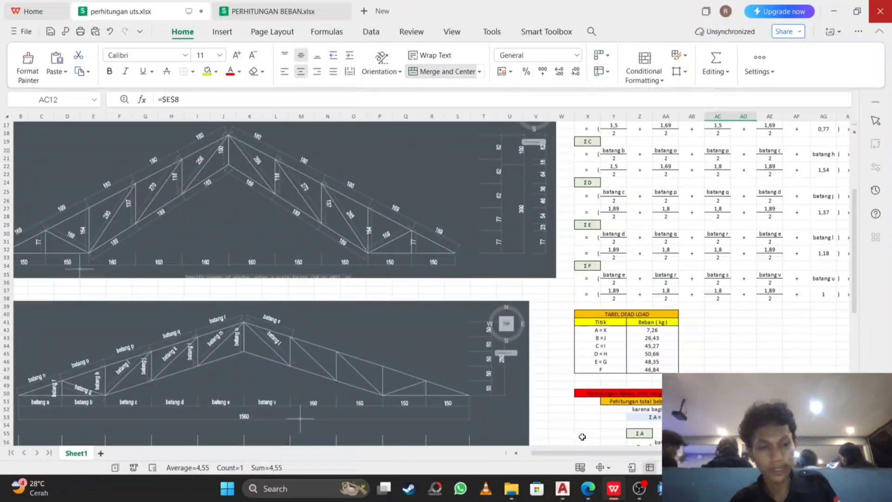
pyautogui.hscroll(5, 697, 329)
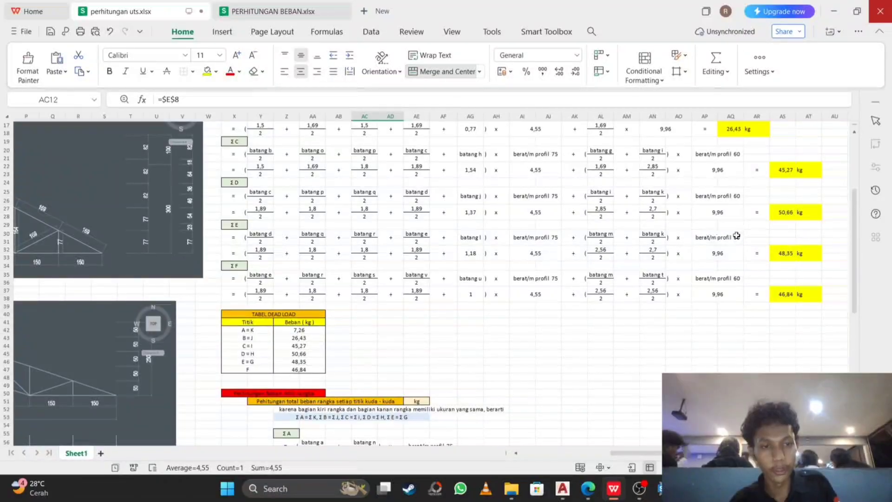
pyautogui.scroll(2, 722, 263)
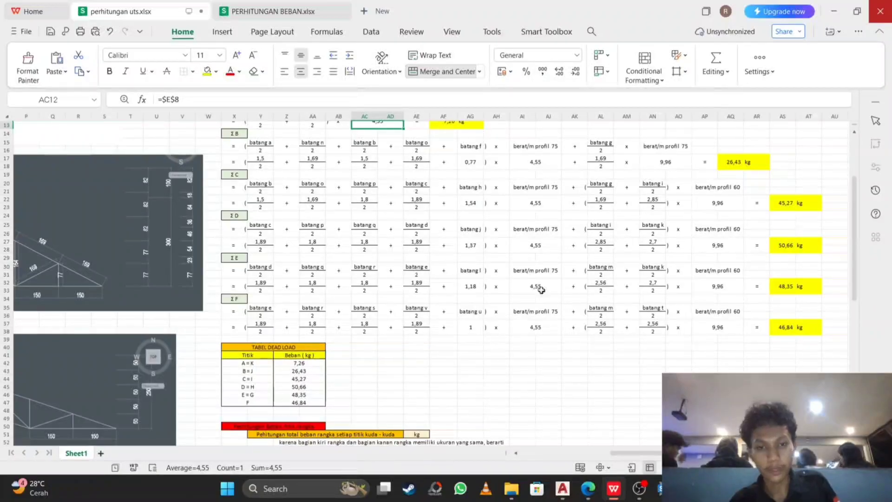
pyautogui.click(780, 285)
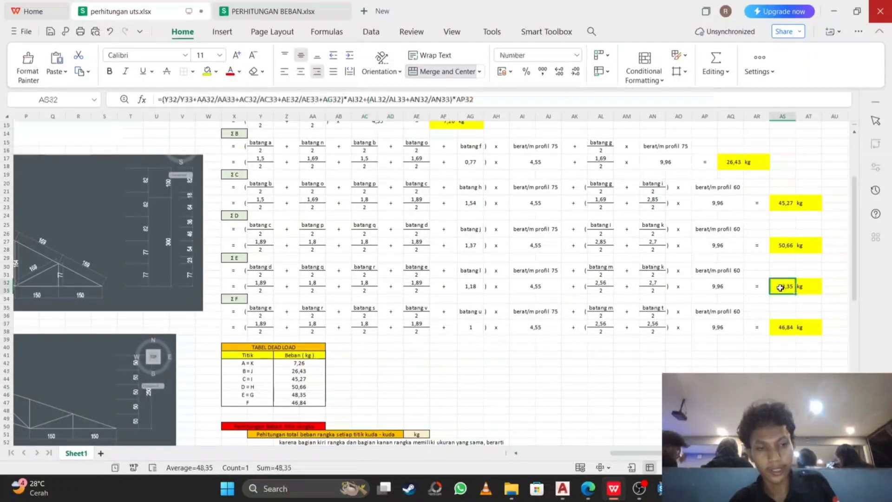
# Review the ΣA to ΣF calculations and check the truss symmetry across joints A to K in the label drawing.
pyautogui.scroll(3, 506, 340)
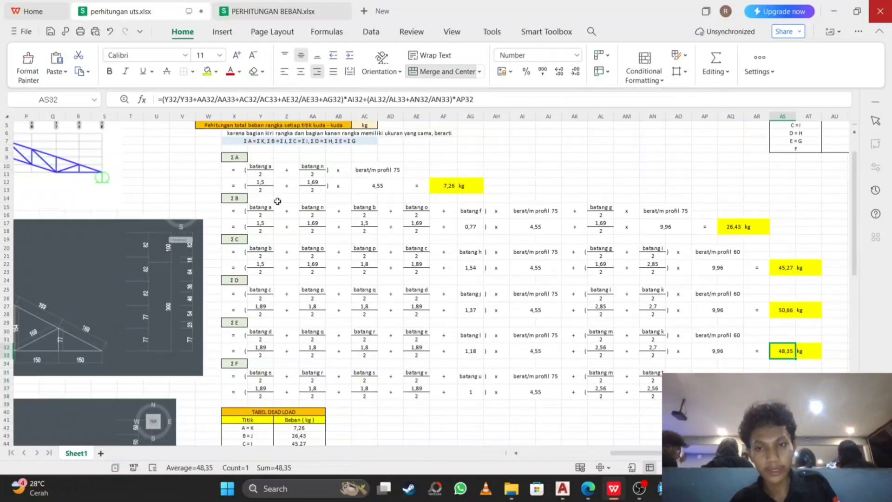
pyautogui.scroll(-6, 486, 352)
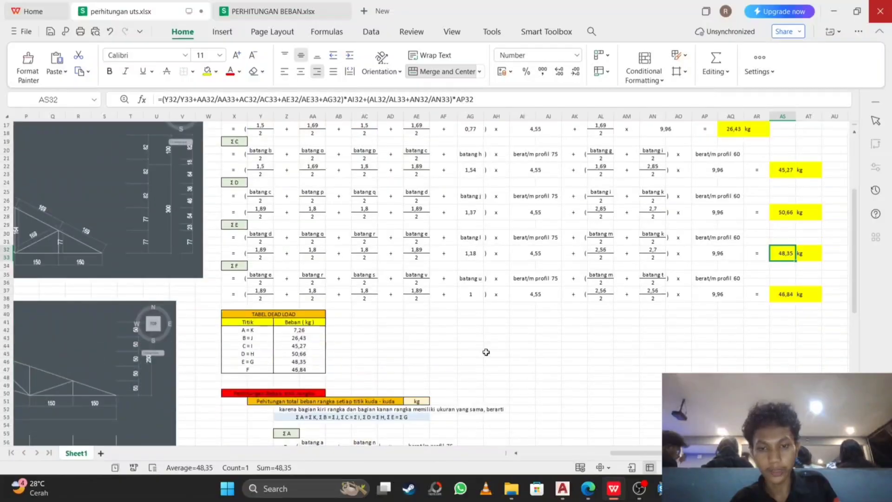
pyautogui.scroll(6, 334, 181)
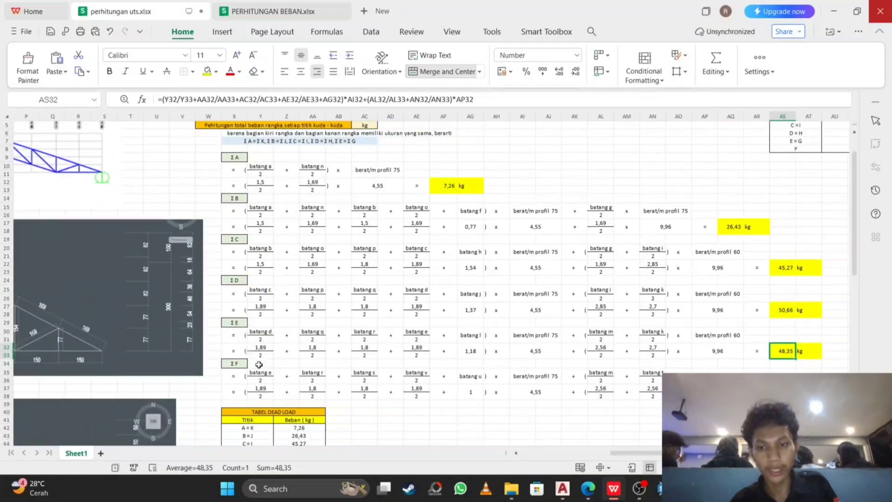
pyautogui.moveTo(639, 452); pyautogui.dragTo(534, 433)
pyautogui.scroll(-4, 267, 290)
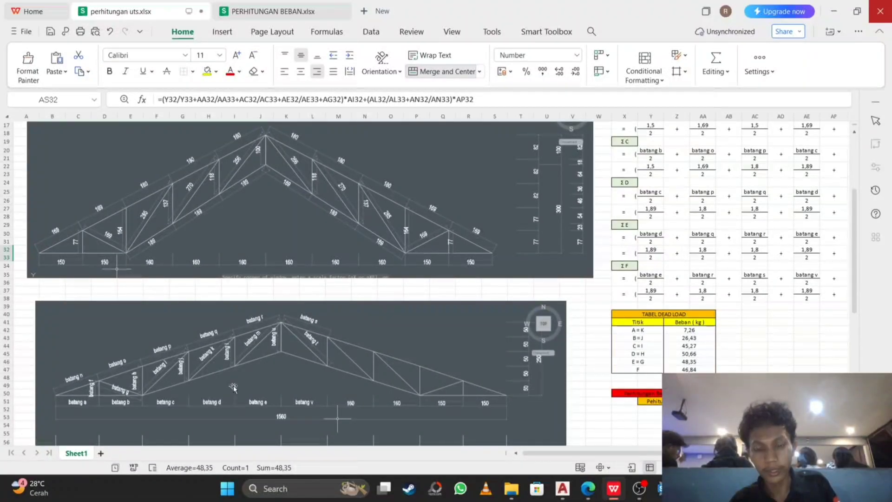
pyautogui.scroll(-3, 239, 369)
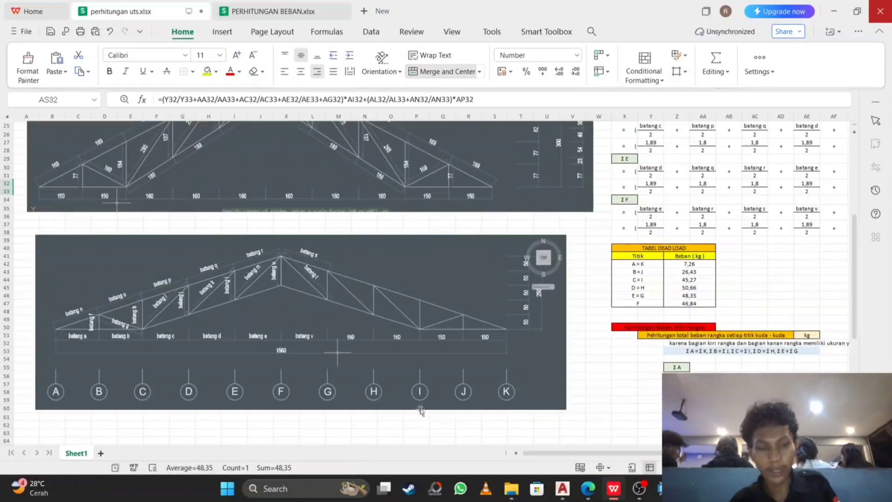
pyautogui.scroll(2, 287, 340)
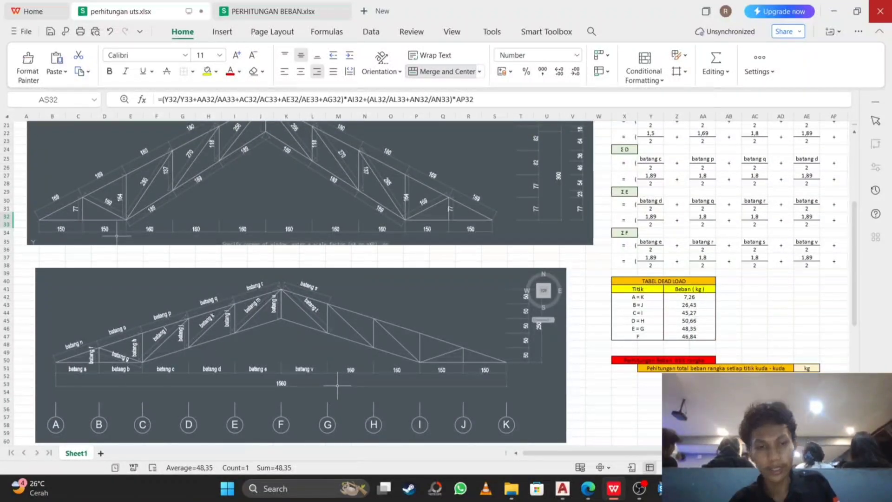
# Compare the ΣB to ΣF totals with the joint loads listed in the TABEL DEAD LOAD.
pyautogui.scroll(3, 189, 249)
pyautogui.keyDown('shift'); pyautogui.hscroll(4, 189, 249); pyautogui.keyUp('shift')
pyautogui.keyDown('shift'); pyautogui.hscroll(3, 262, 288); pyautogui.keyUp('shift')
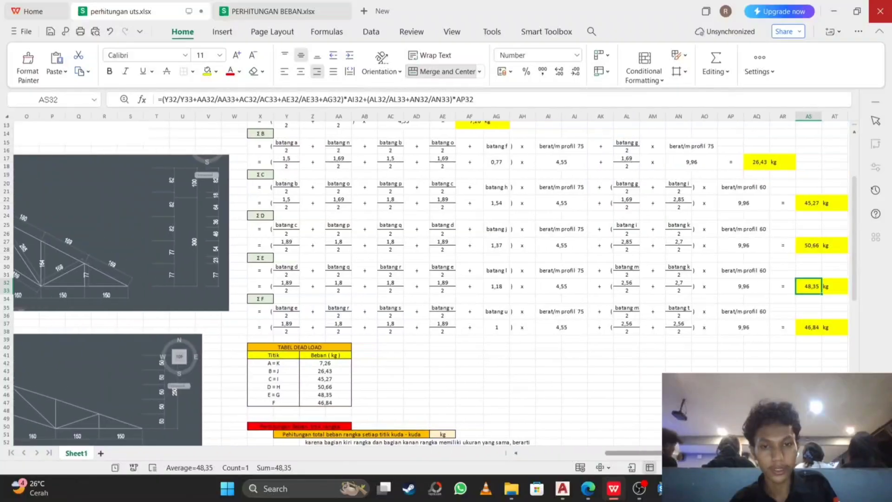
pyautogui.scroll(-3, 595, 317)
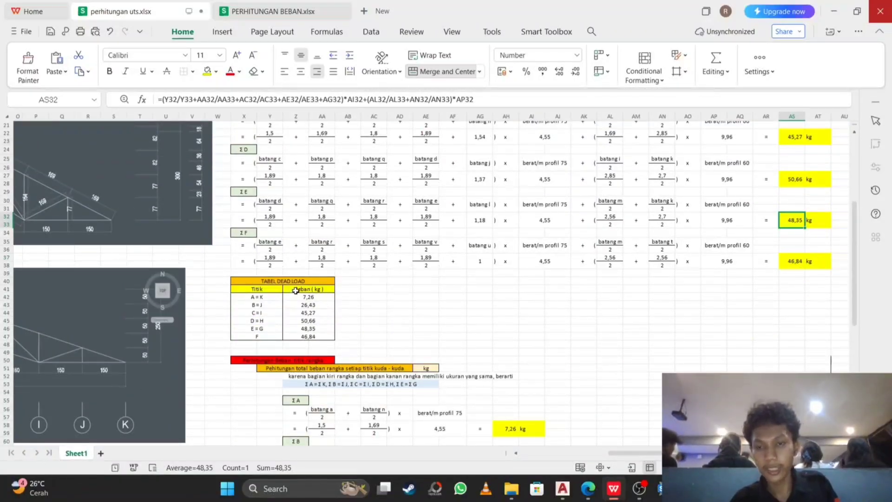
pyautogui.scroll(2, 361, 284)
pyautogui.scroll(2, 291, 350)
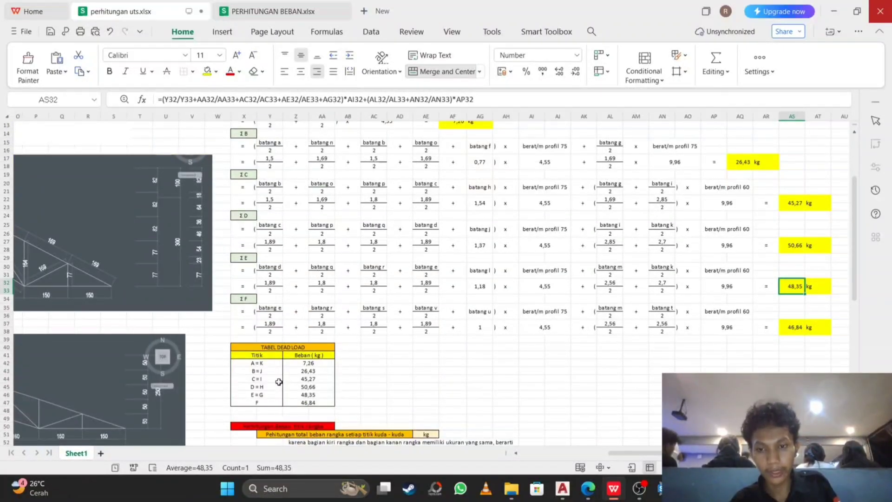
# Recheck the dead load table against both truss drawings, then review the ΣD to ΣF calculation rows.
pyautogui.moveTo(635, 453); pyautogui.dragTo(616, 440)
pyautogui.scroll(-5, 456, 315)
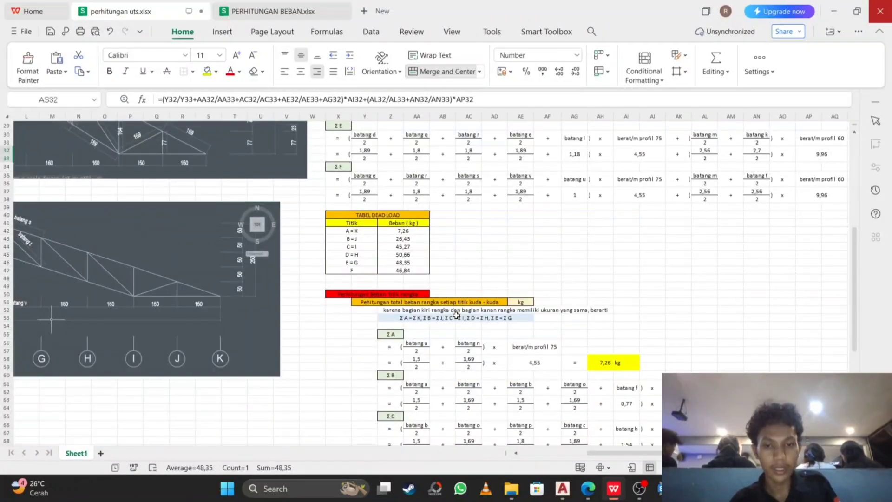
pyautogui.scroll(4, 475, 308)
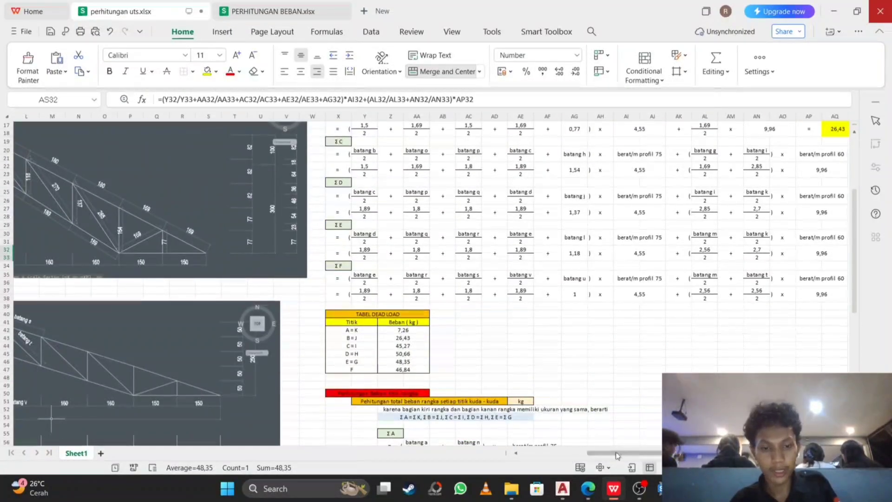
pyautogui.moveTo(616, 453); pyautogui.dragTo(481, 443)
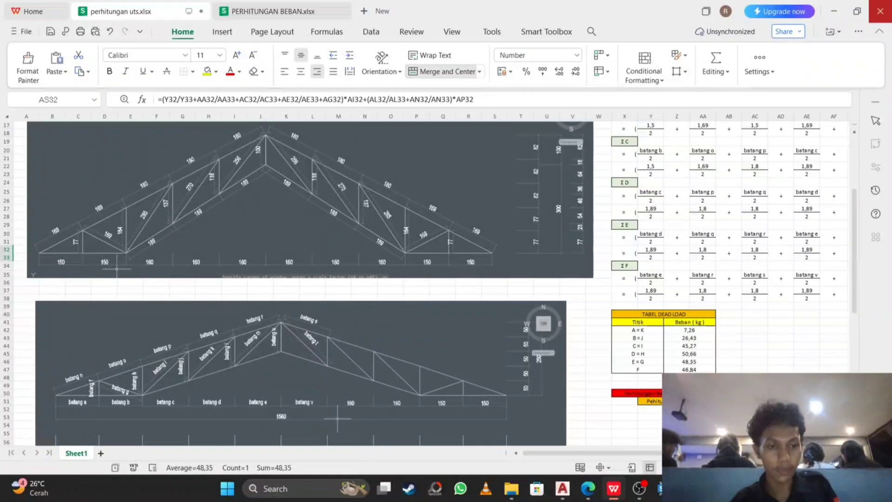
pyautogui.moveTo(669, 453)
pyautogui.mouseDown()
pyautogui.moveTo(677, 452)
pyautogui.moveTo(669, 452)
pyautogui.mouseUp()
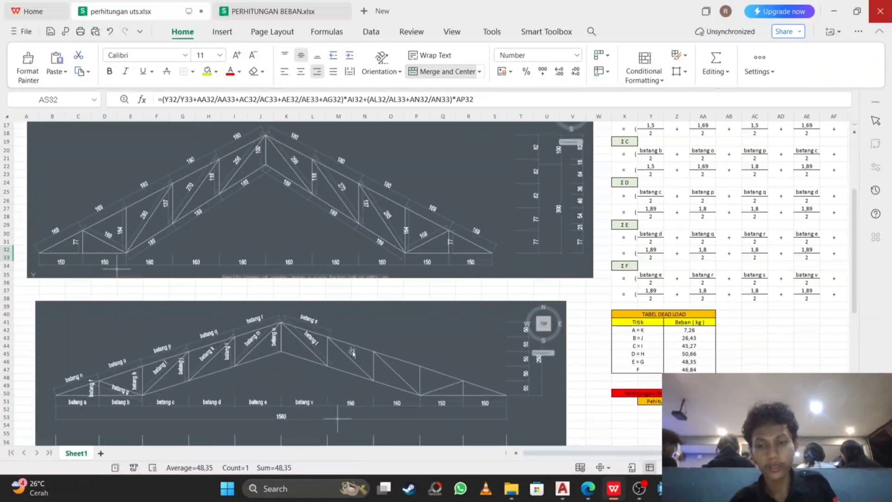
pyautogui.scroll(-2, 293, 401)
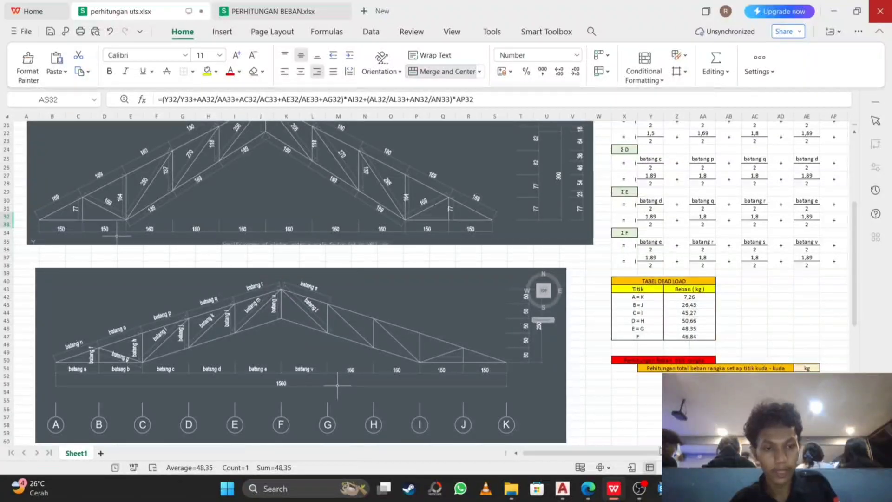
pyautogui.moveTo(660, 453); pyautogui.dragTo(713, 453)
pyautogui.moveTo(687, 453); pyautogui.dragTo(694, 453)
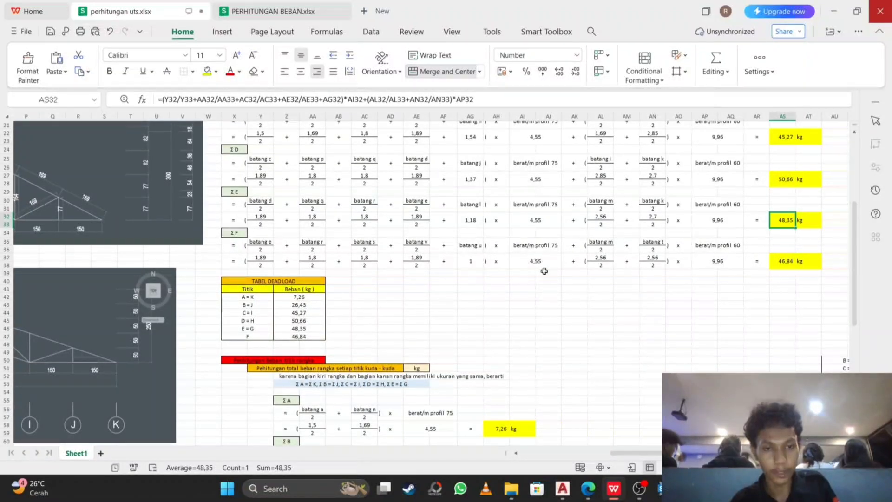
# Compare the upper ΣC to ΣF calculations and their dead load table with the second ΣA to ΣF calculation block.
pyautogui.scroll(-13, 545, 251)
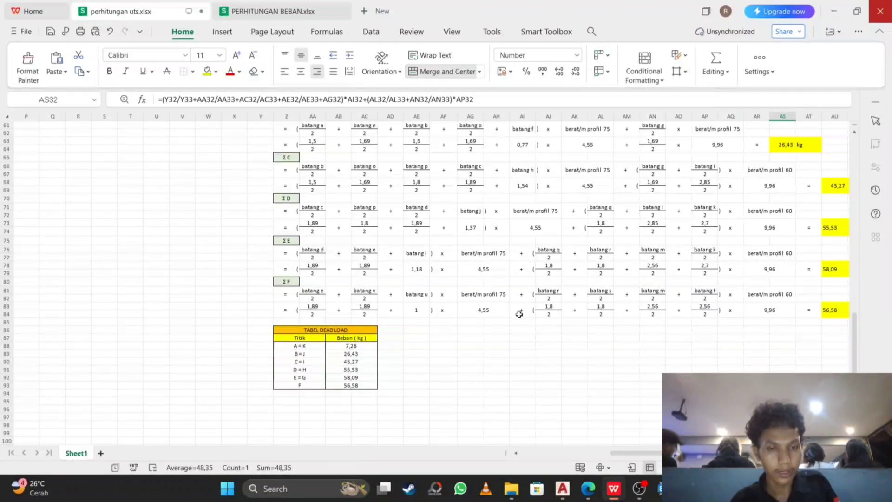
pyautogui.scroll(1, 522, 318)
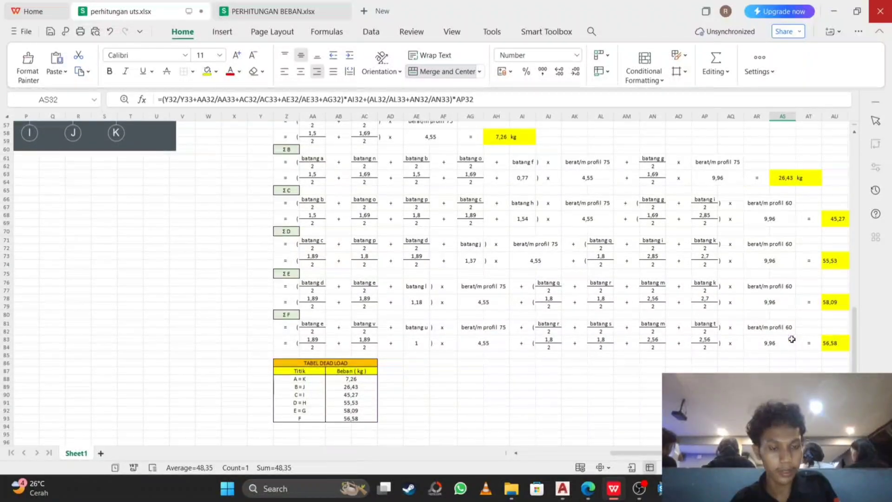
pyautogui.scroll(10, 627, 288)
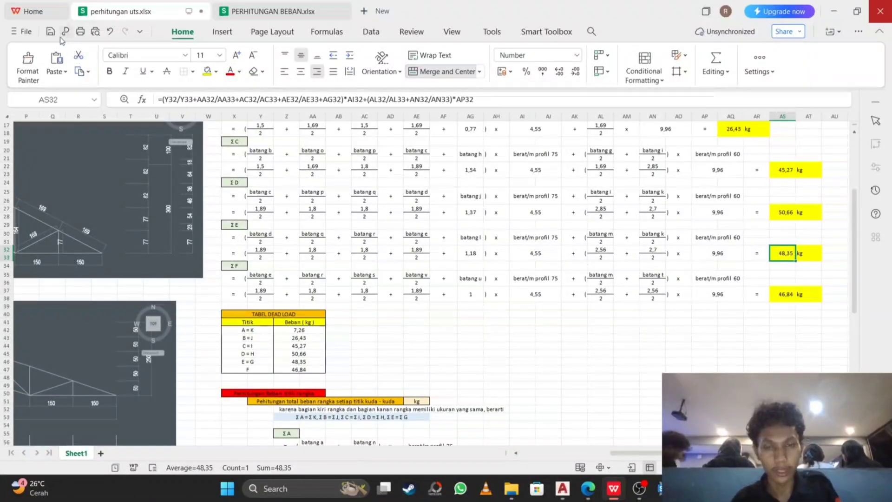
pyautogui.scroll(-5, 484, 344)
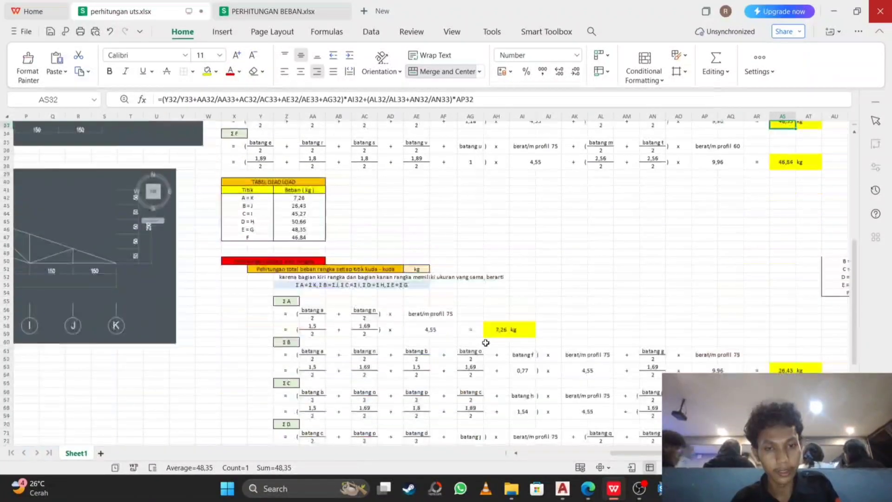
pyautogui.scroll(3, 465, 292)
pyautogui.scroll(1, 289, 226)
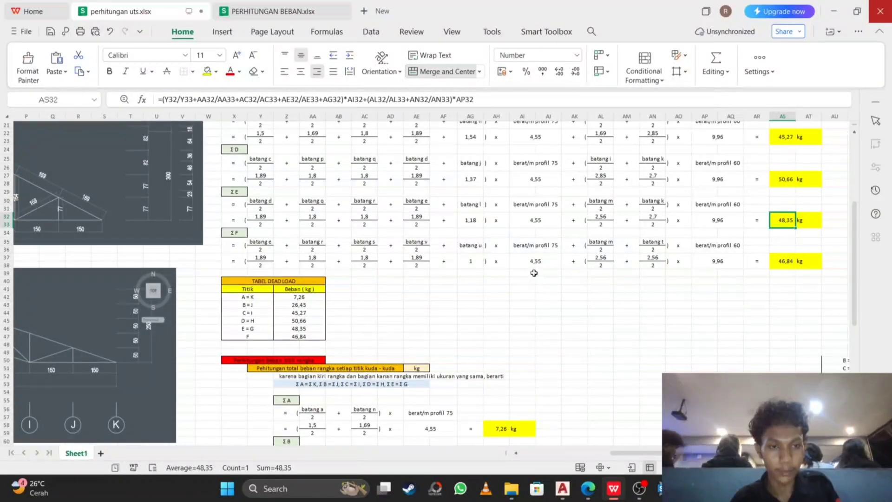
pyautogui.scroll(-10, 533, 273)
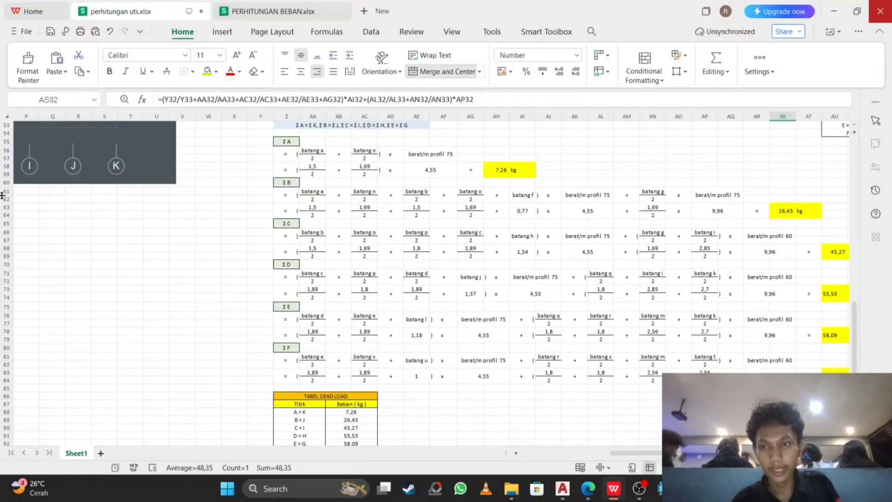
pyautogui.scroll(5, 77, 216)
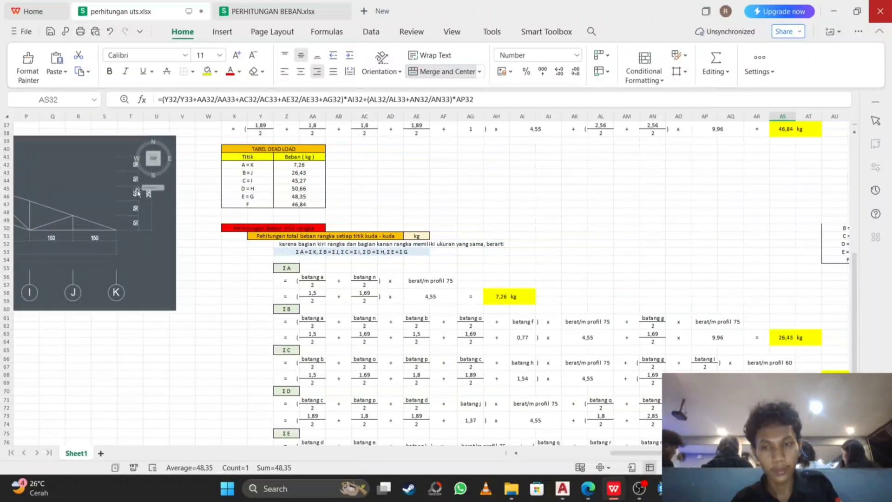
pyautogui.scroll(-5, 703, 297)
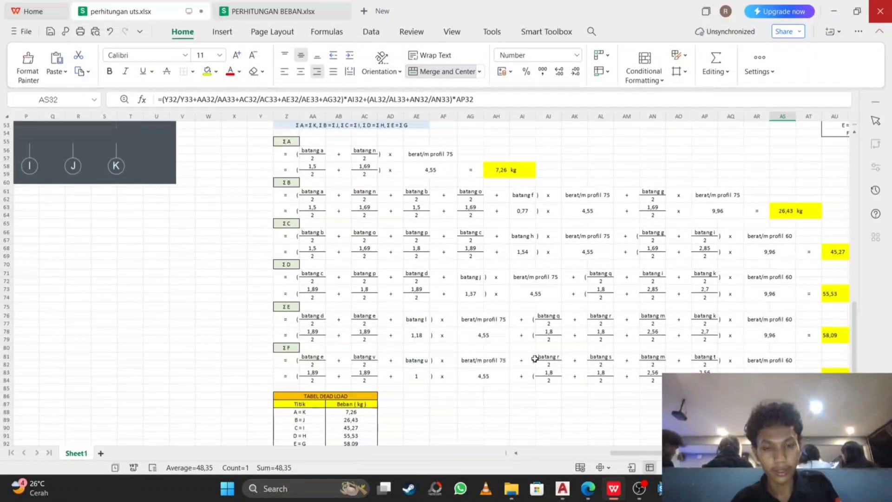
pyautogui.scroll(-1, 550, 348)
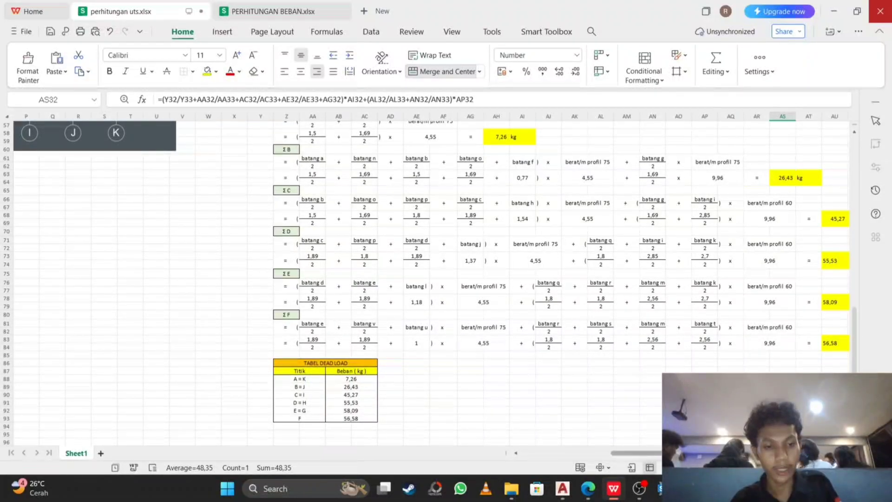
# Inspect the total formula of the upper ΣF calculation in AS37.
pyautogui.moveTo(680, 453); pyautogui.dragTo(710, 453)
pyautogui.scroll(7, 707, 351)
pyautogui.scroll(4, 650, 309)
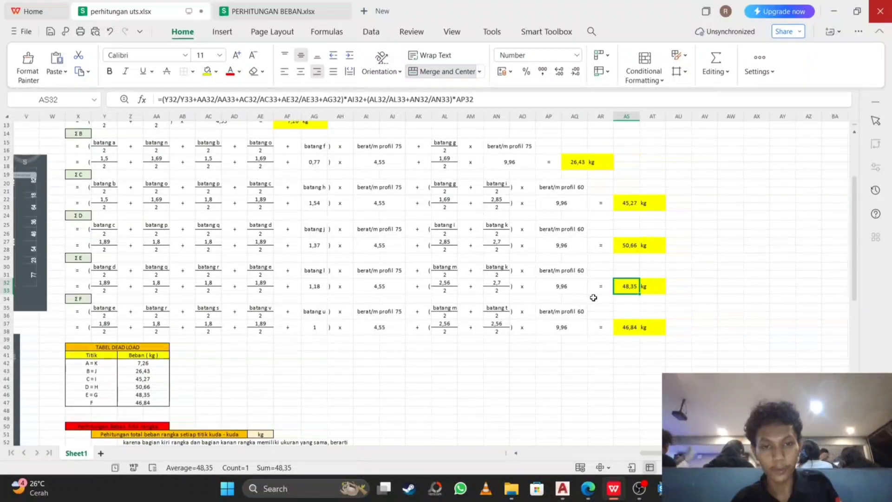
pyautogui.click(627, 328)
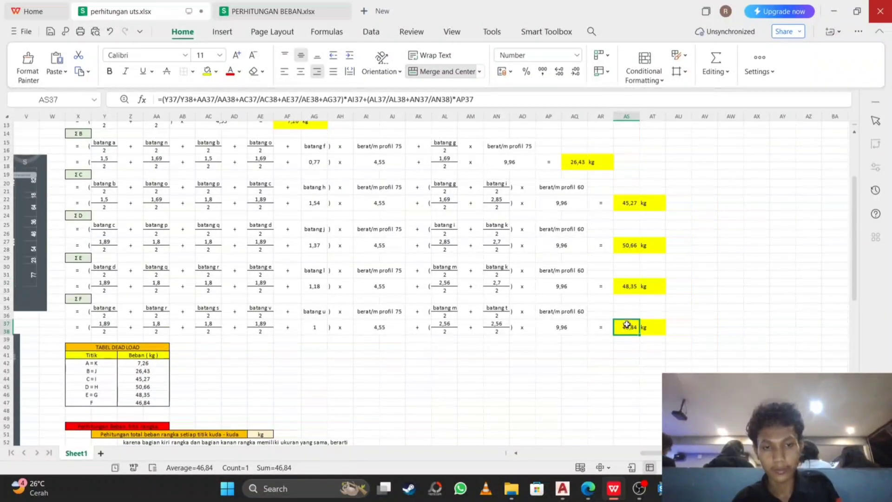
# Check the member lengths and batang labels in both truss drawings against the BAJA profile weight table.
pyautogui.scroll(-2, 444, 341)
pyautogui.moveTo(682, 452); pyautogui.dragTo(563, 448)
pyautogui.scroll(2, 317, 232)
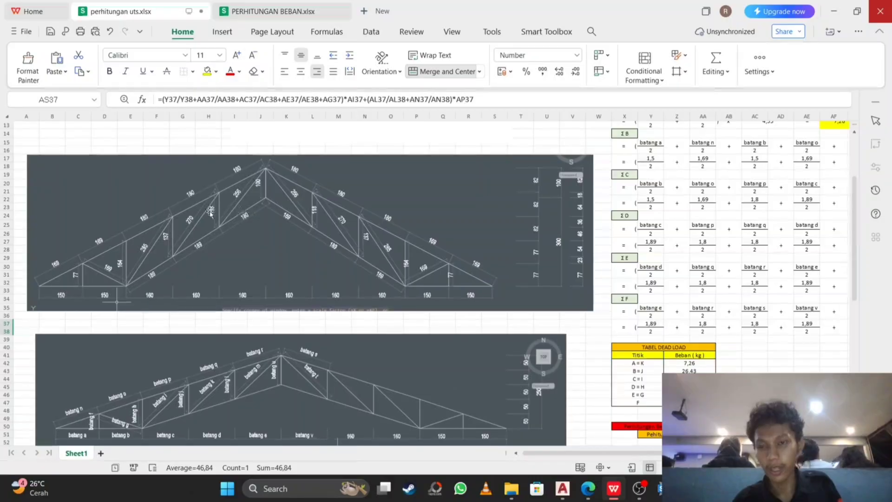
pyautogui.scroll(1, 210, 213)
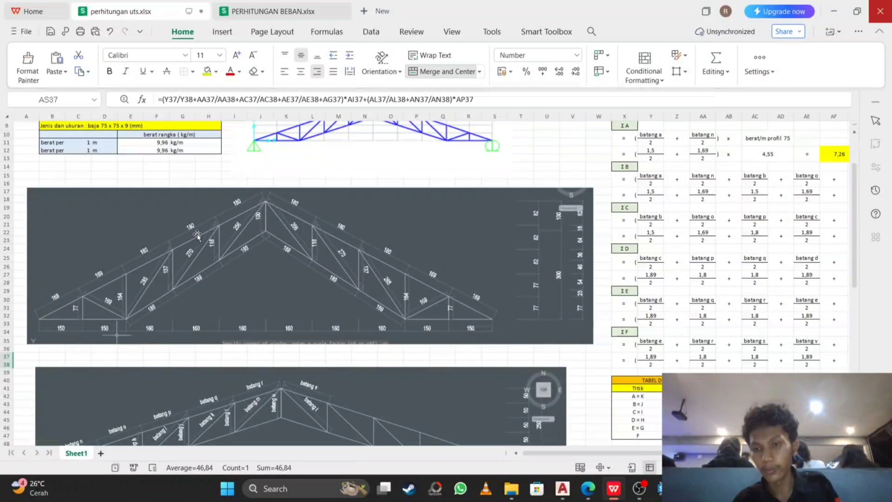
pyautogui.scroll(3, 195, 235)
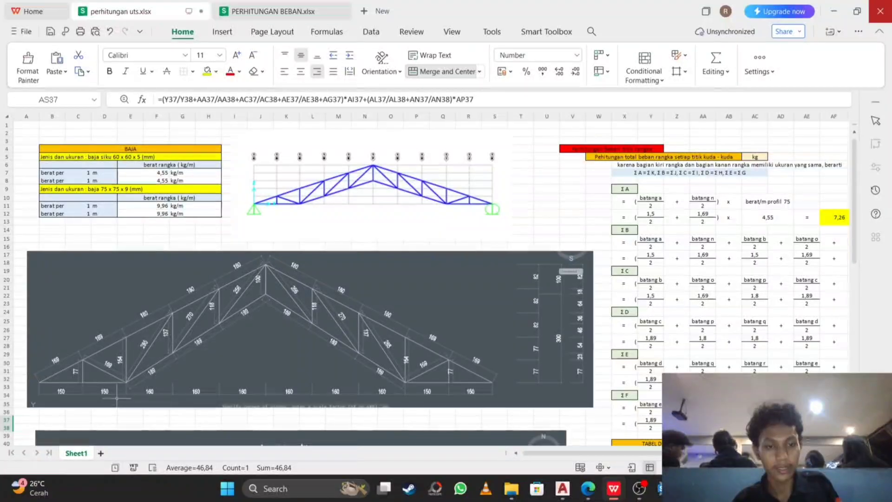
# Review the ΣA to ΣF rows of the second calculation block across to their joint totals.
pyautogui.hscroll(5, 654, 353)
pyautogui.scroll(-4, 654, 352)
pyautogui.scroll(-9, 654, 352)
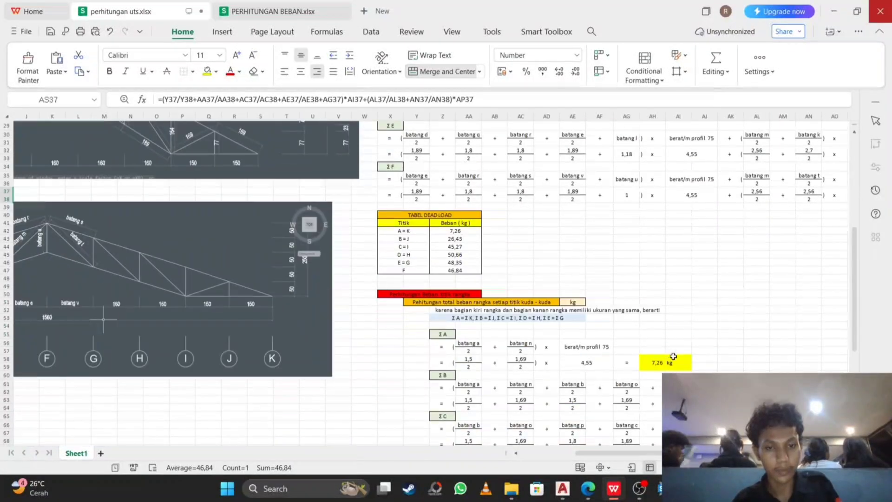
pyautogui.scroll(-4, 654, 353)
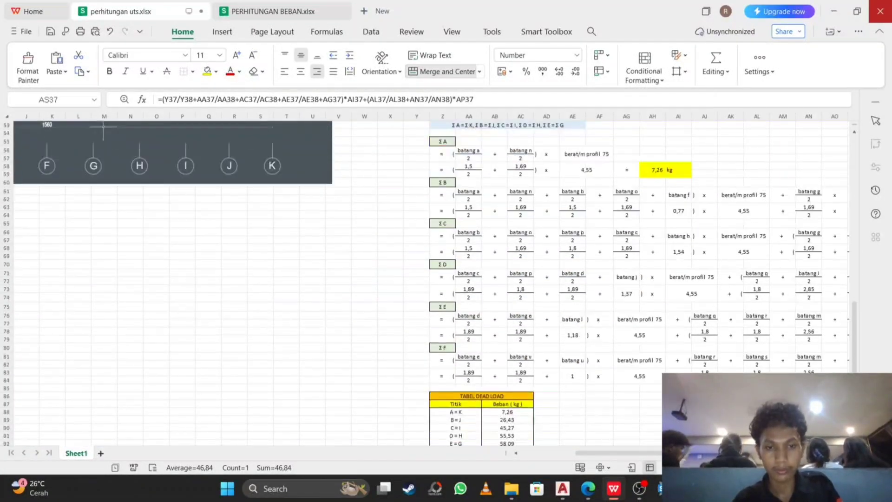
pyautogui.hscroll(6, 649, 453)
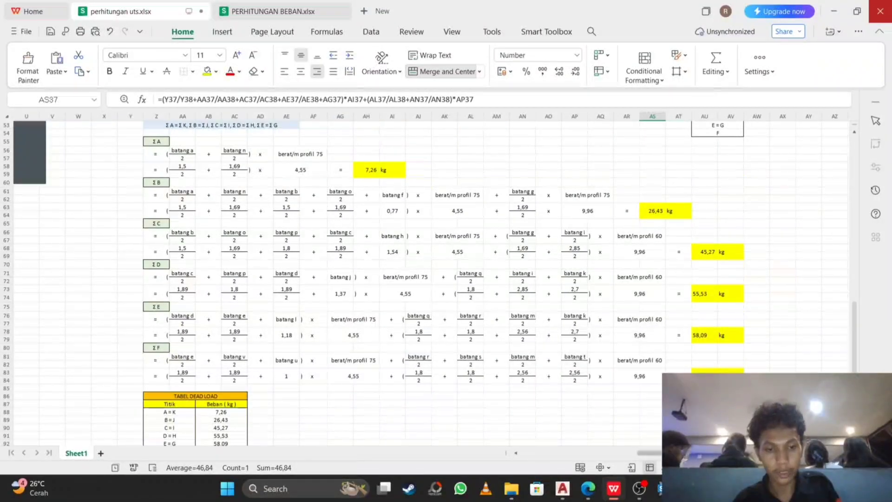
pyautogui.hscroll(-5, 575, 443)
pyautogui.hscroll(1, 623, 431)
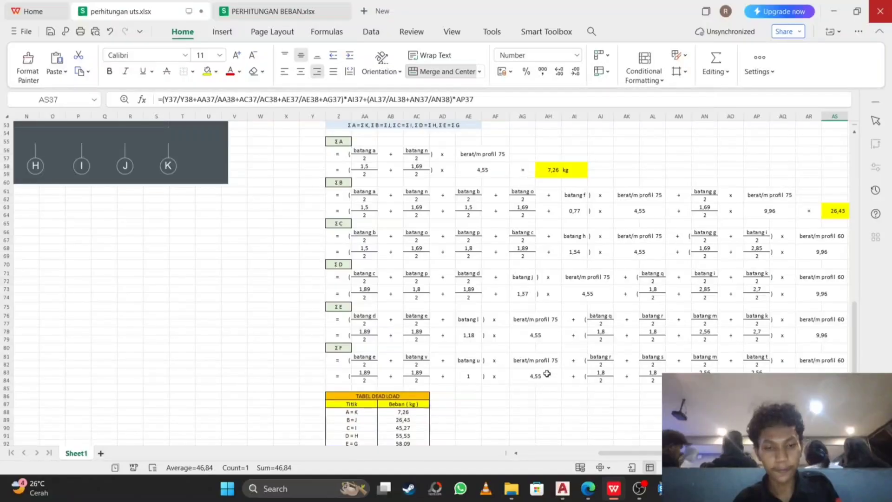
# Examine the batang e, v and u terms of the second ΣF calculation, starting at AA81.
pyautogui.moveTo(622, 450); pyautogui.dragTo(631, 450)
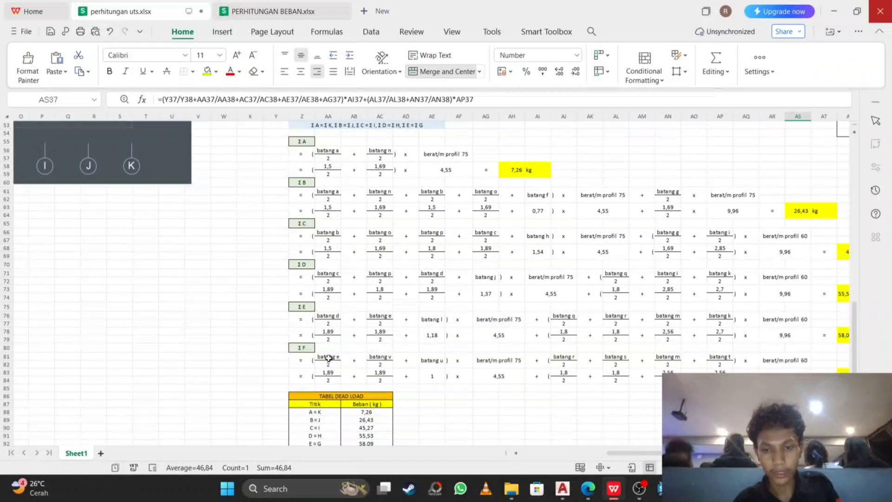
pyautogui.moveTo(325, 356); pyautogui.dragTo(423, 379)
pyautogui.click(426, 387)
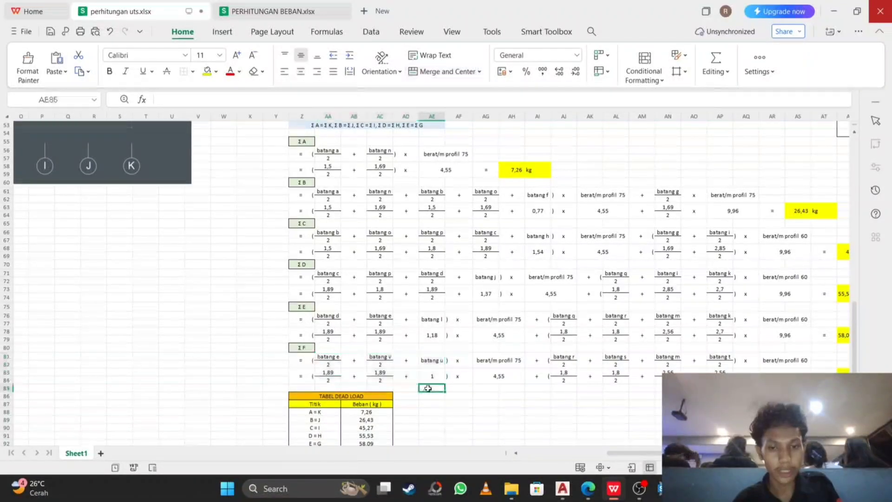
pyautogui.click(331, 356)
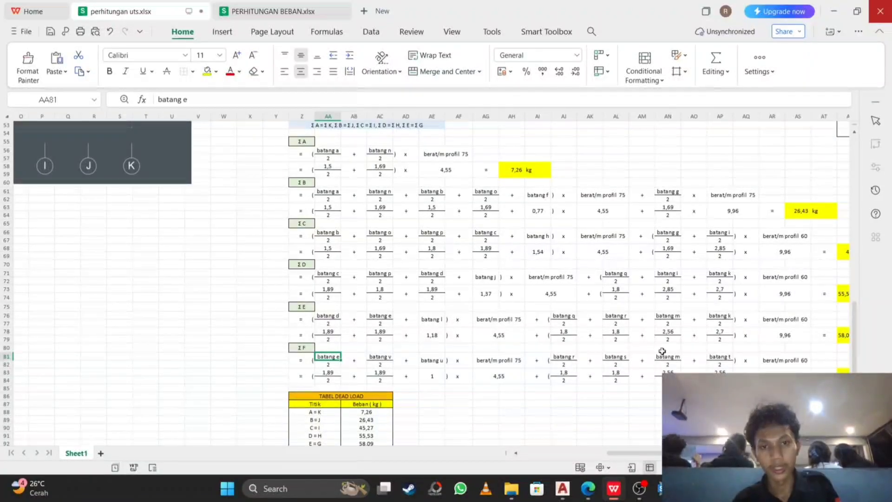
# Compare the two TABEL DEAD LOAD tables and select the joints and loads of the lower one.
pyautogui.scroll(3, 662, 351)
pyautogui.scroll(3, 589, 257)
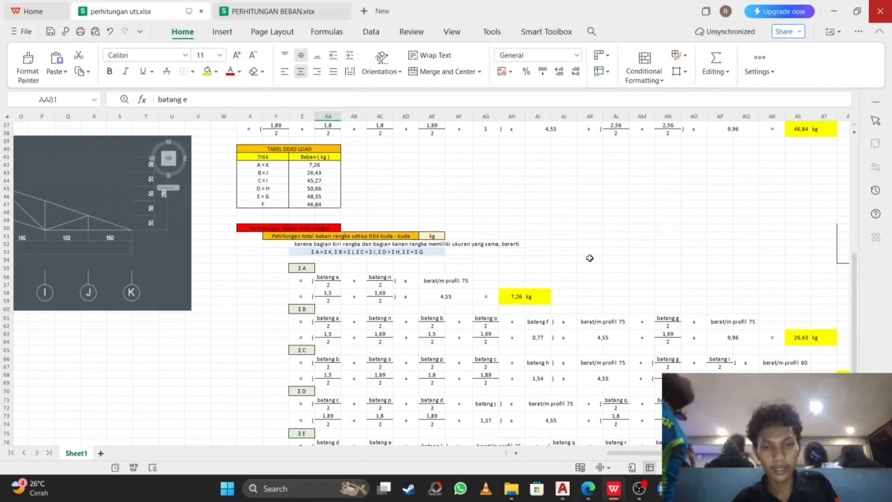
pyautogui.scroll(-10, 590, 258)
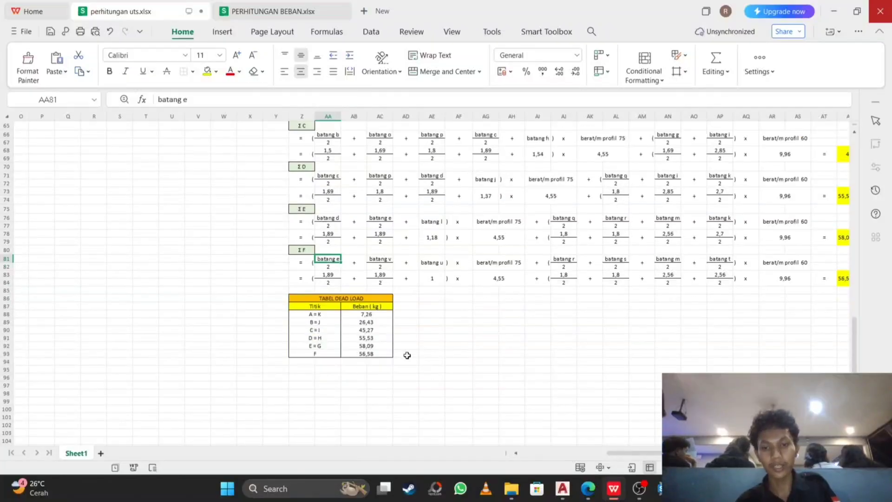
pyautogui.moveTo(373, 354); pyautogui.dragTo(306, 314)
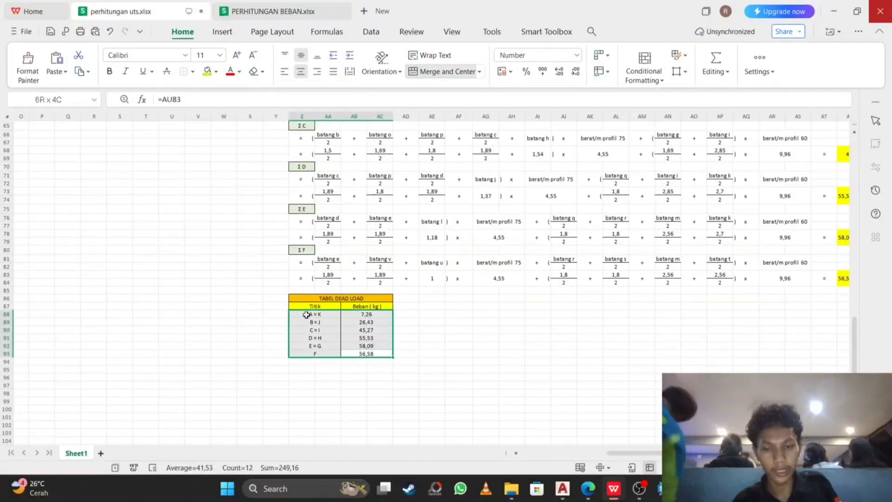
# Return to the profile weight table and truss drawings, and switch to the Videos folder in File Explorer.
pyautogui.hscroll(-5, 306, 315)
pyautogui.scroll(15, 306, 314)
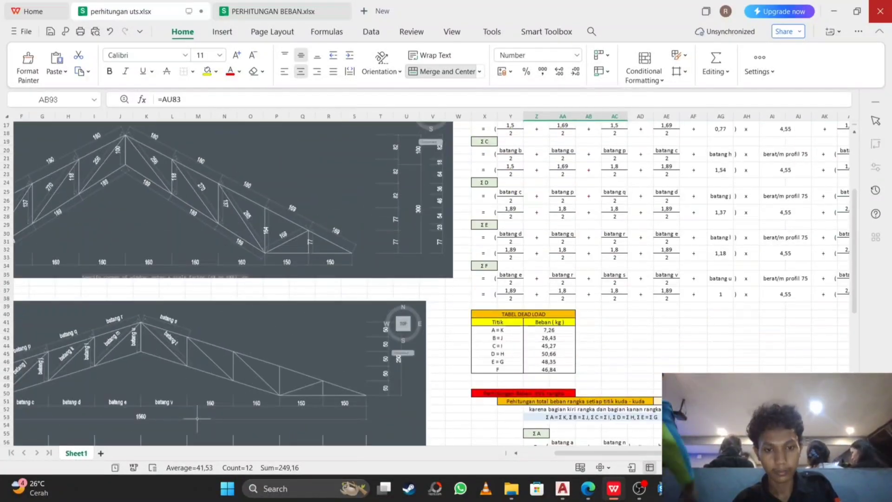
pyautogui.scroll(5, 431, 284)
pyautogui.moveTo(582, 453); pyautogui.dragTo(549, 455)
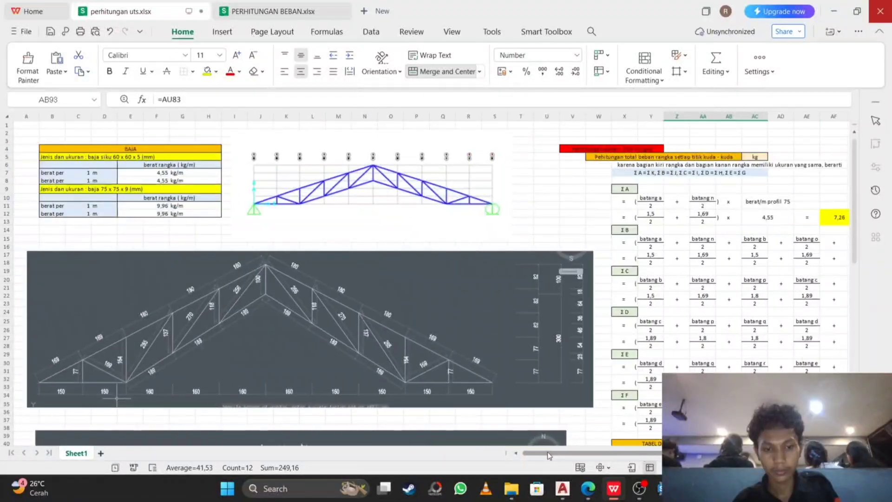
pyautogui.moveTo(561, 487)
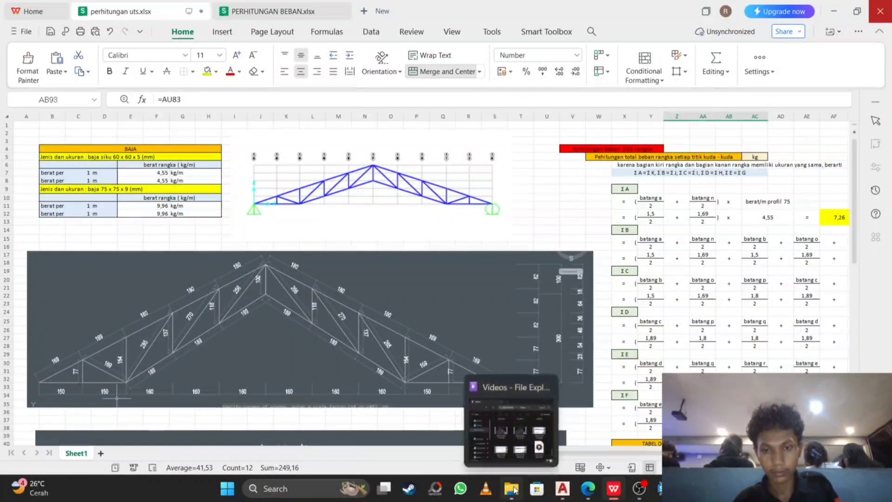
pyautogui.click(511, 488)
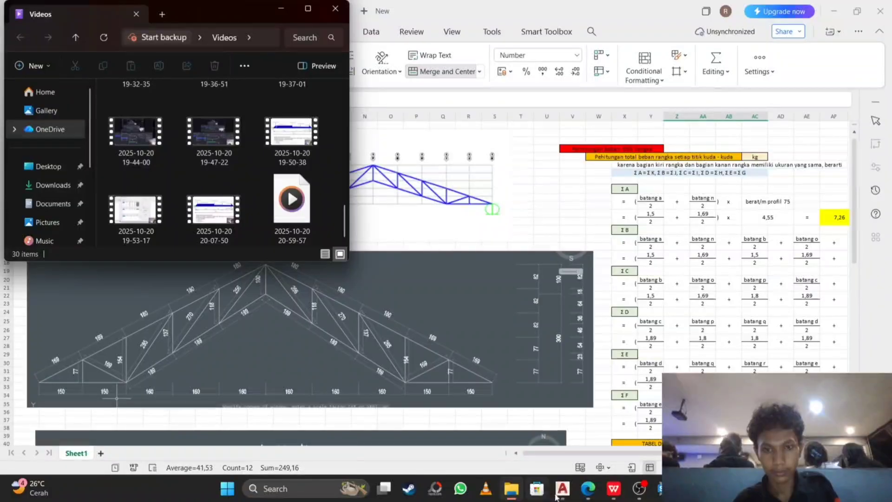